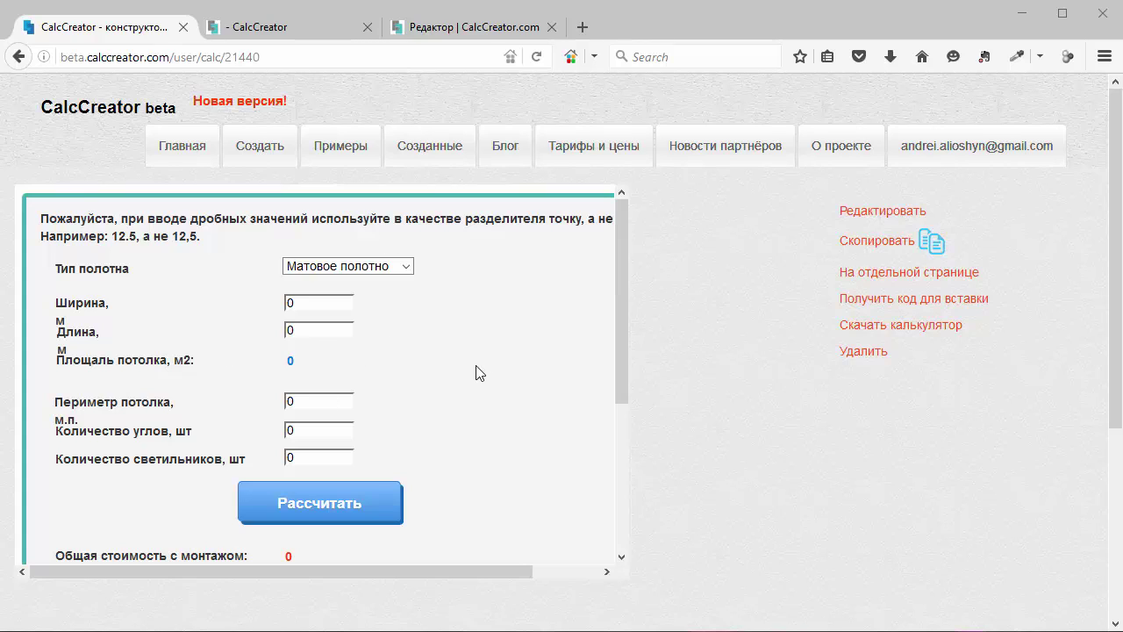
Open the ceiling calculator for editing and examine its form and its list of variables, arrays and scripts
{"action": "scroll", "coordinate": [478, 374], "scroll_direction": "down", "scroll_amount": 4}
{"action": "scroll", "coordinate": [478, 374], "scroll_direction": "up", "scroll_amount": 4}
{"action": "left_click", "coordinate": [877, 215]}
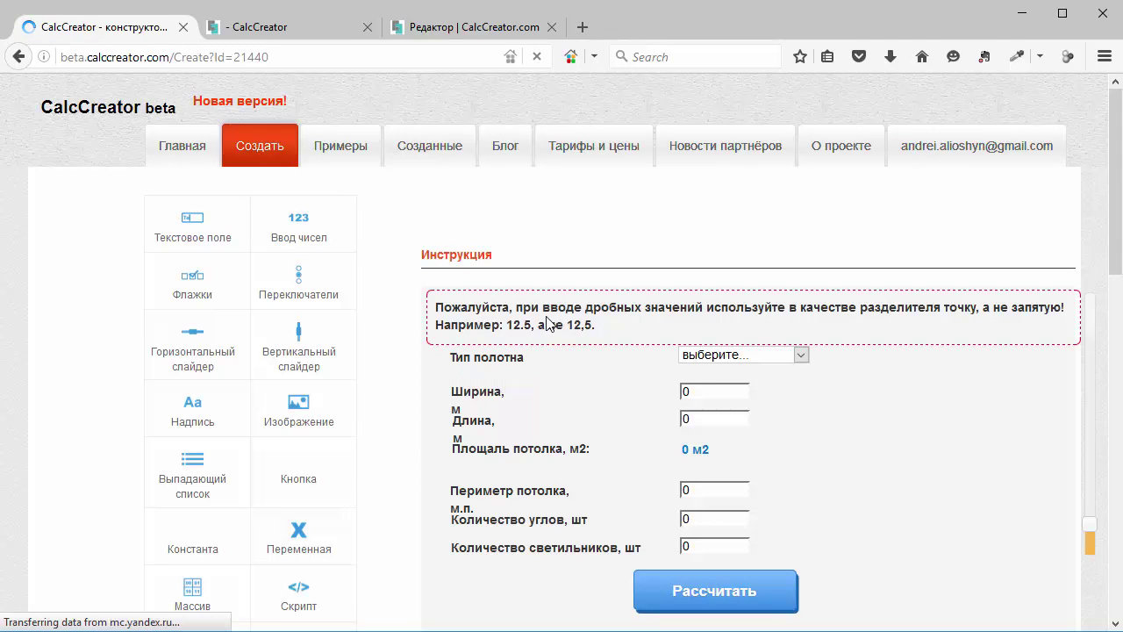
{"action": "scroll", "coordinate": [546, 329], "scroll_direction": "down", "scroll_amount": 3}
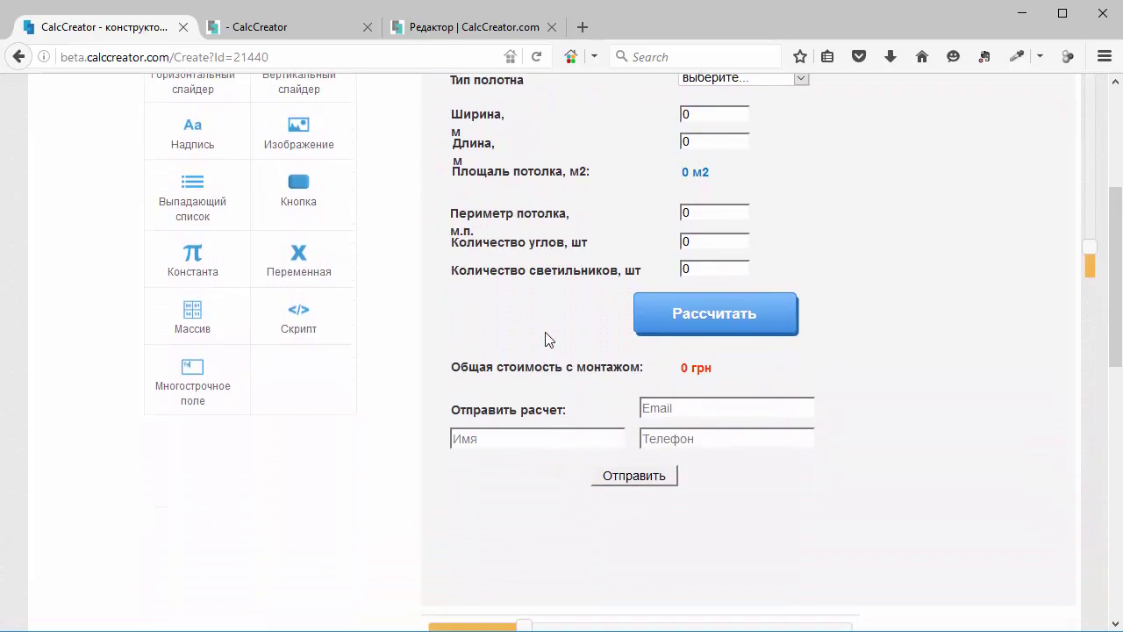
{"action": "scroll", "coordinate": [545, 340], "scroll_direction": "down", "scroll_amount": 5}
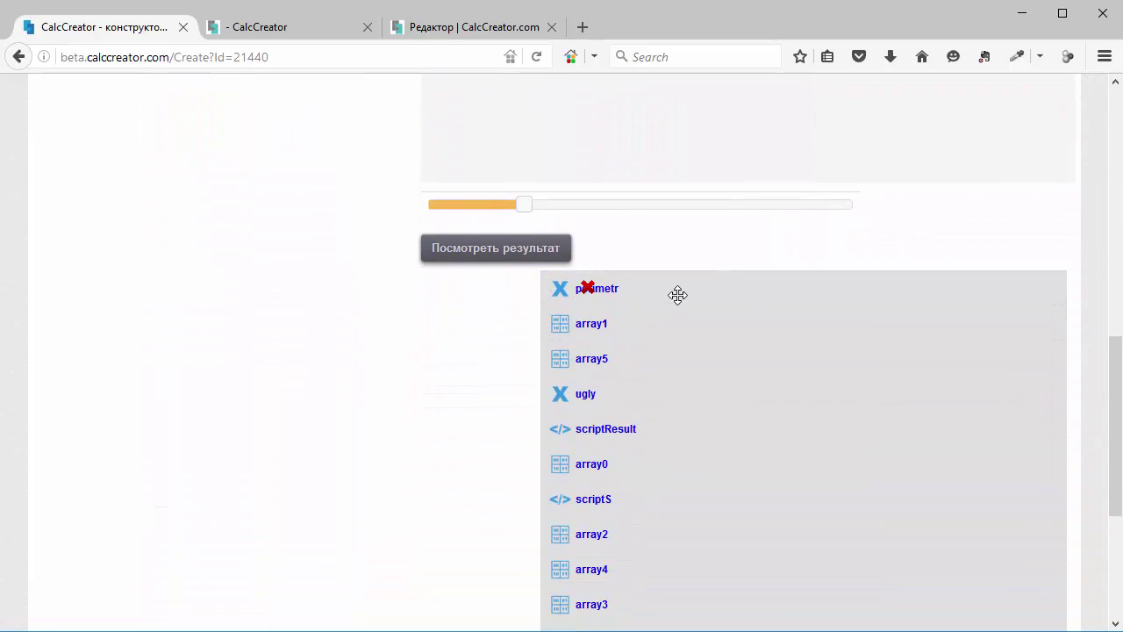
{"action": "scroll", "coordinate": [670, 324], "scroll_direction": "down", "scroll_amount": 1}
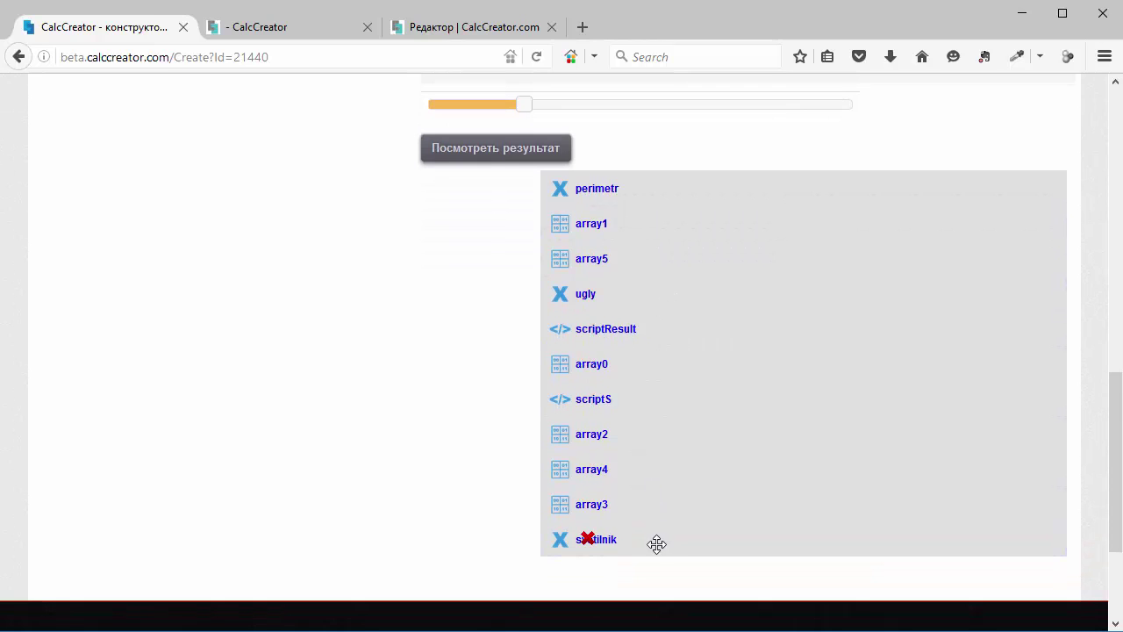
{"action": "scroll", "coordinate": [653, 541], "scroll_direction": "up", "scroll_amount": 3}
{"action": "scroll", "coordinate": [653, 540], "scroll_direction": "up", "scroll_amount": 4}
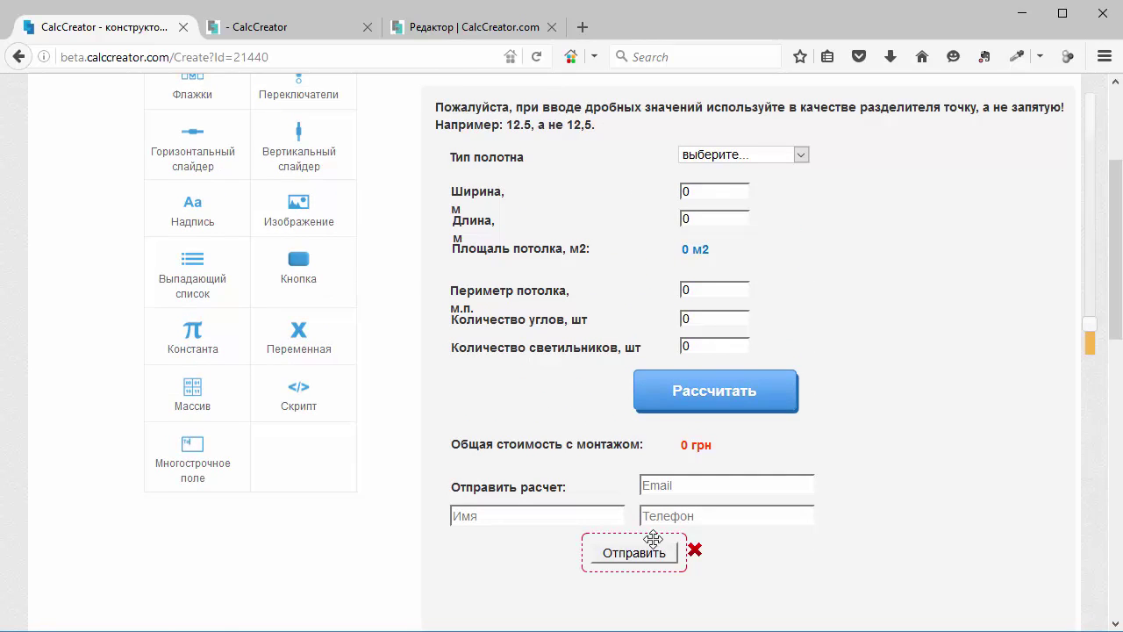
{"action": "scroll", "coordinate": [654, 540], "scroll_direction": "down", "scroll_amount": 7}
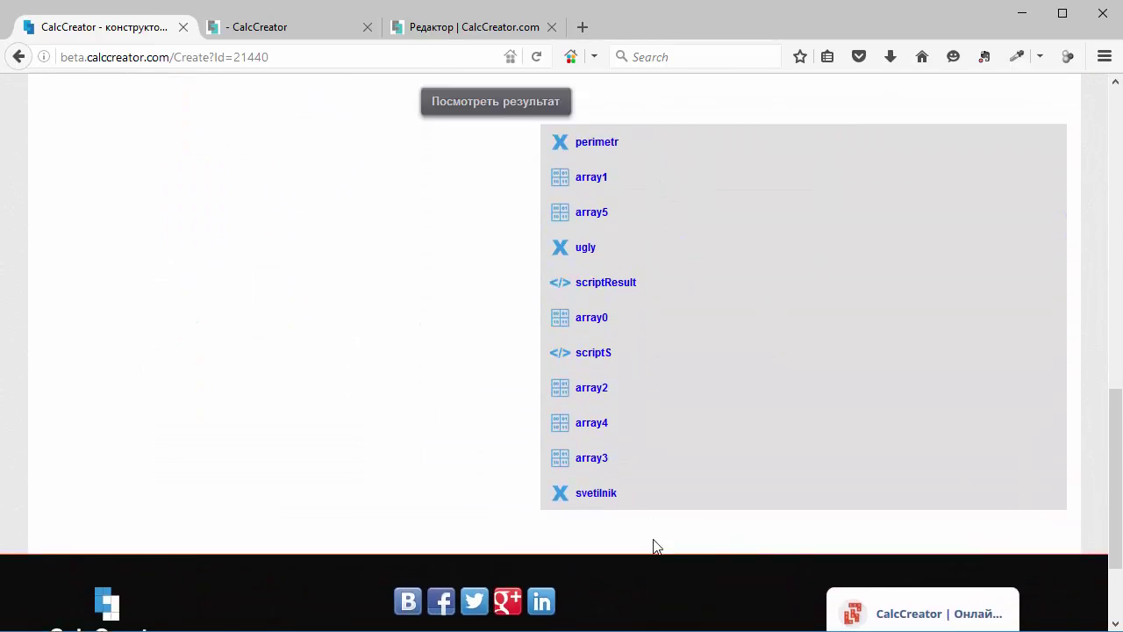
{"action": "scroll", "coordinate": [653, 546], "scroll_direction": "up", "scroll_amount": 8}
Close the new calculator's view page, compare the new editor with the original form, and return to the new editor
{"action": "left_click", "coordinate": [313, 33]}
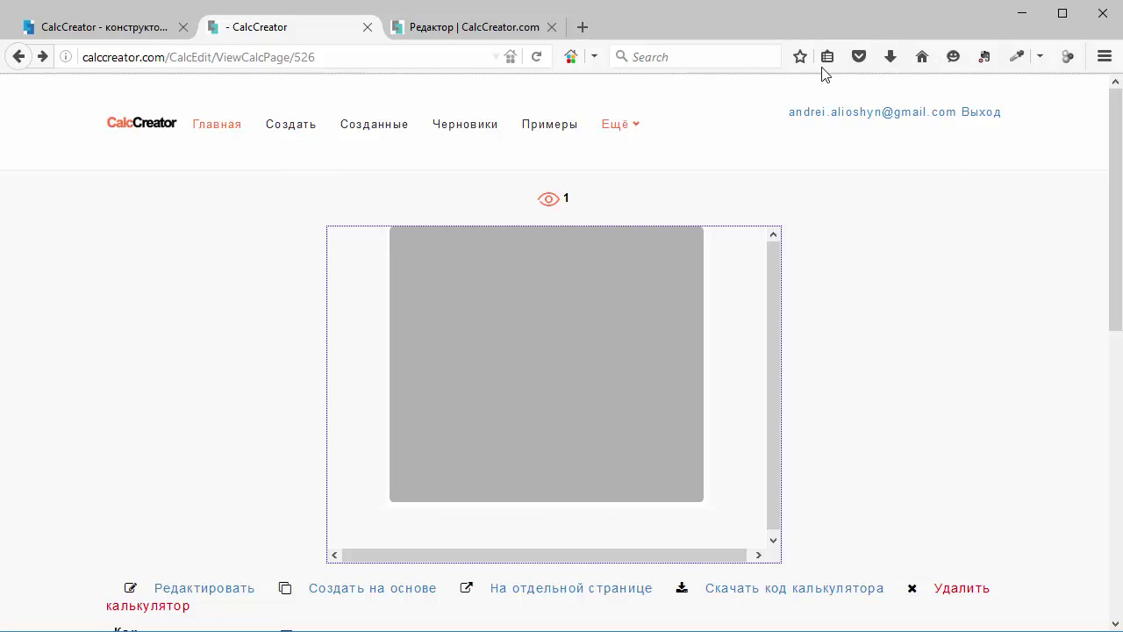
{"action": "left_click", "coordinate": [479, 28]}
{"action": "left_click", "coordinate": [369, 27]}
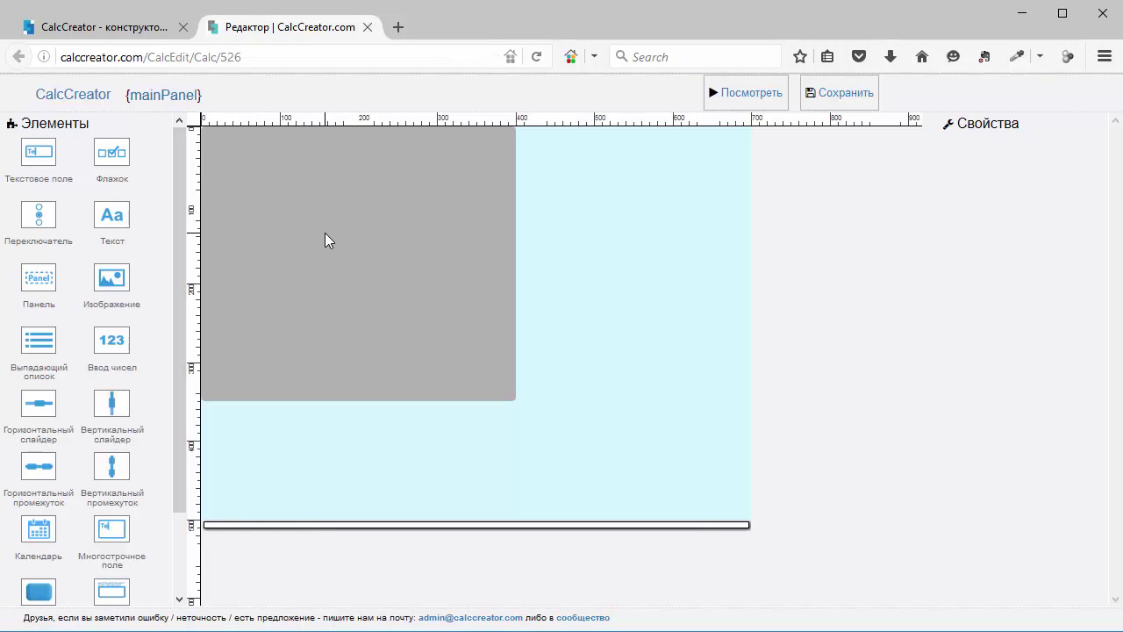
{"action": "left_click", "coordinate": [127, 29]}
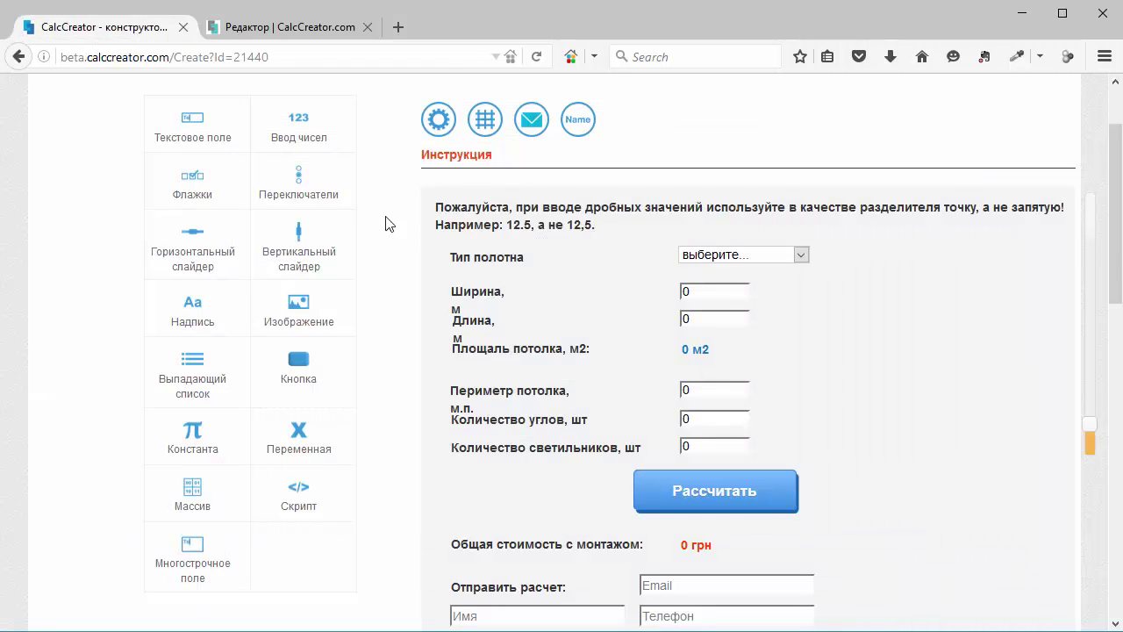
{"action": "left_click", "coordinate": [308, 27]}
{"action": "left_click", "coordinate": [338, 198]}
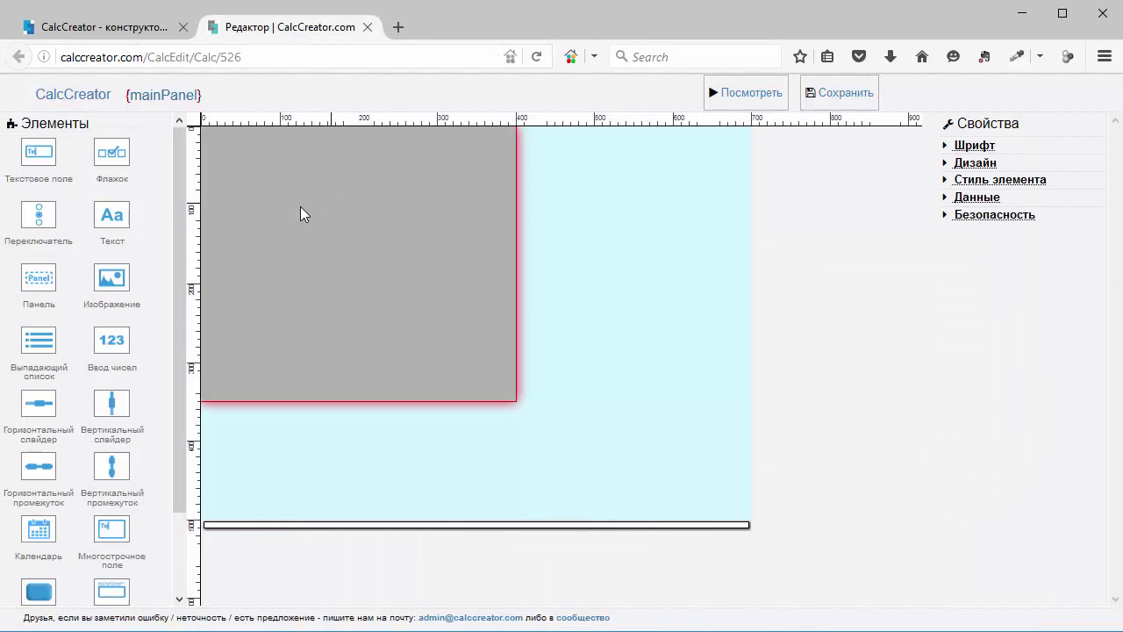
{"action": "left_click", "coordinate": [40, 181]}
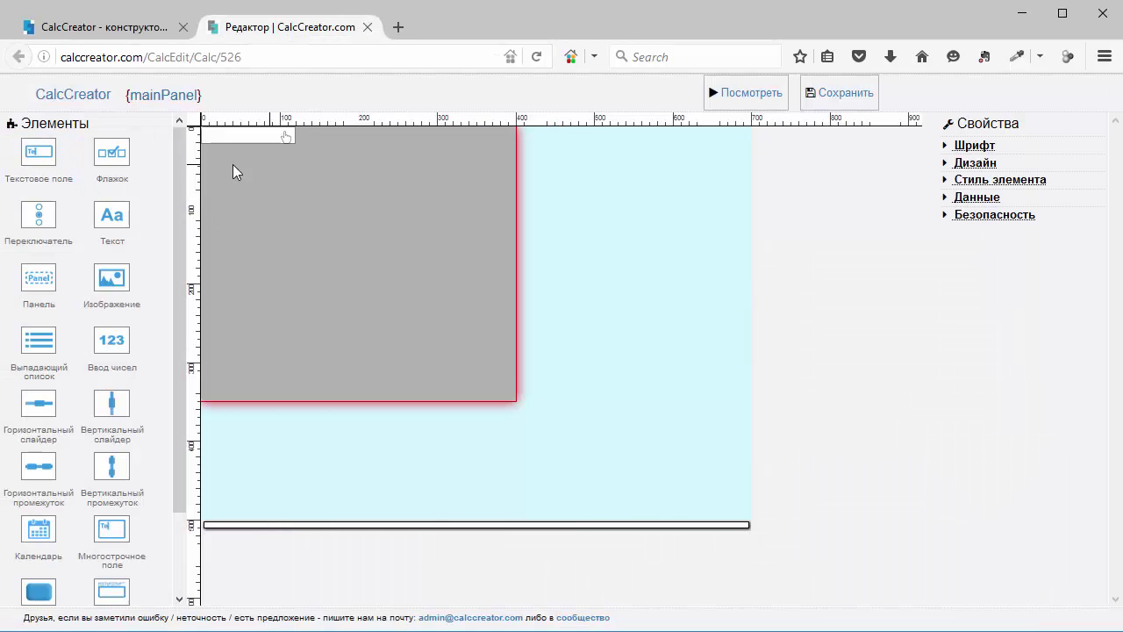
{"action": "left_click", "coordinate": [283, 137]}
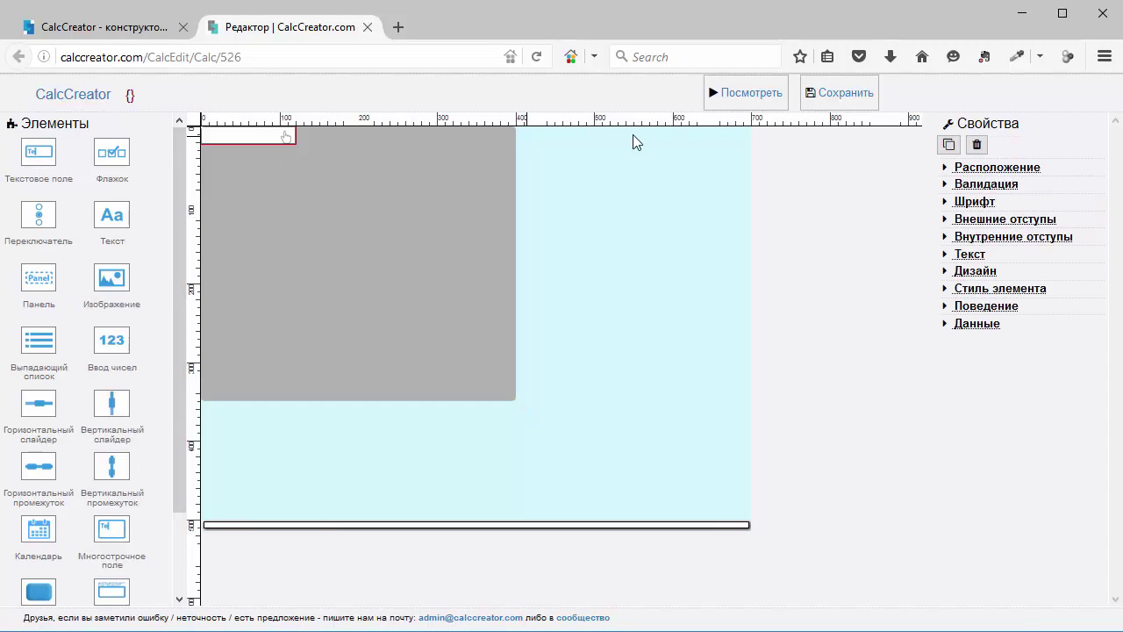
{"action": "left_click", "coordinate": [976, 144]}
{"action": "left_click", "coordinate": [562, 320]}
Add a text element at the start of the gray panel and check it against the original form
{"action": "left_click", "coordinate": [143, 220]}
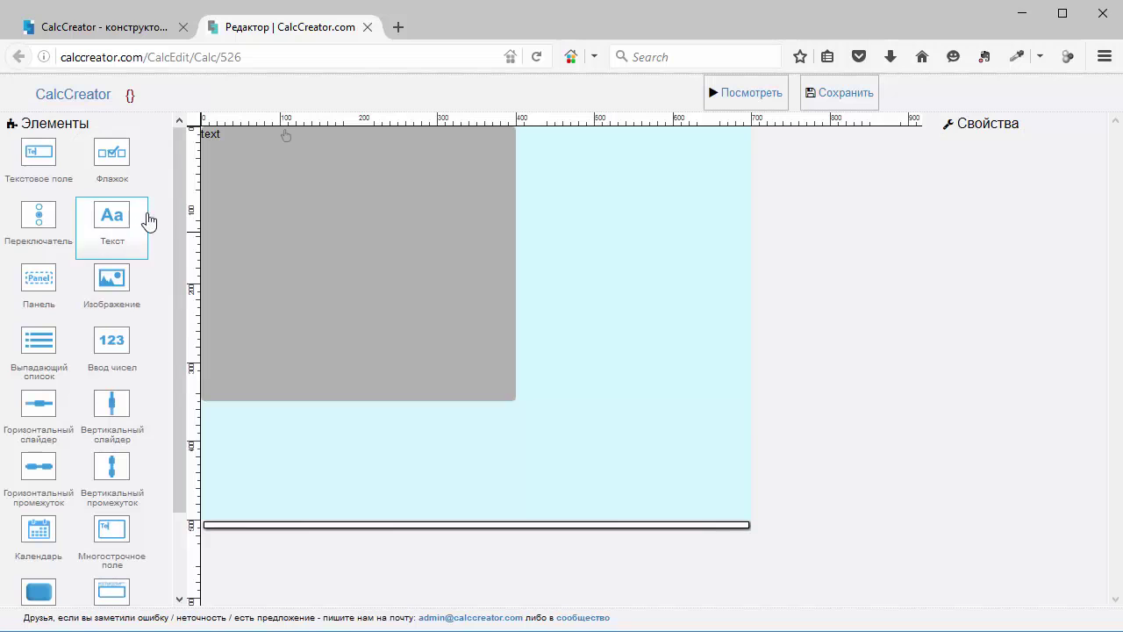
{"action": "left_click", "coordinate": [120, 32]}
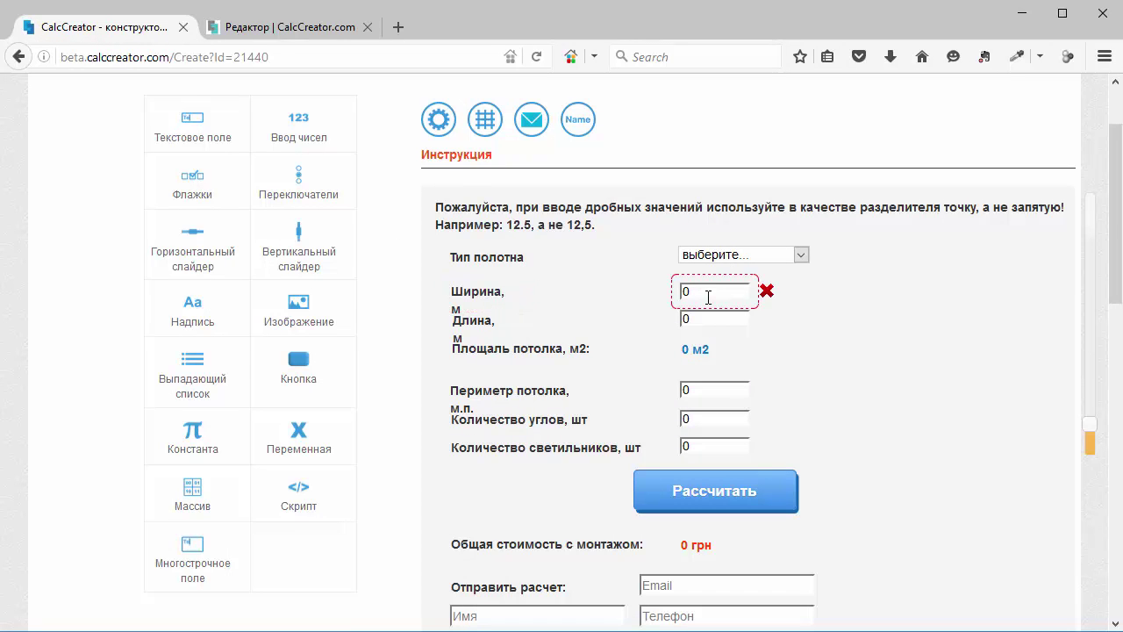
{"action": "left_click", "coordinate": [272, 28]}
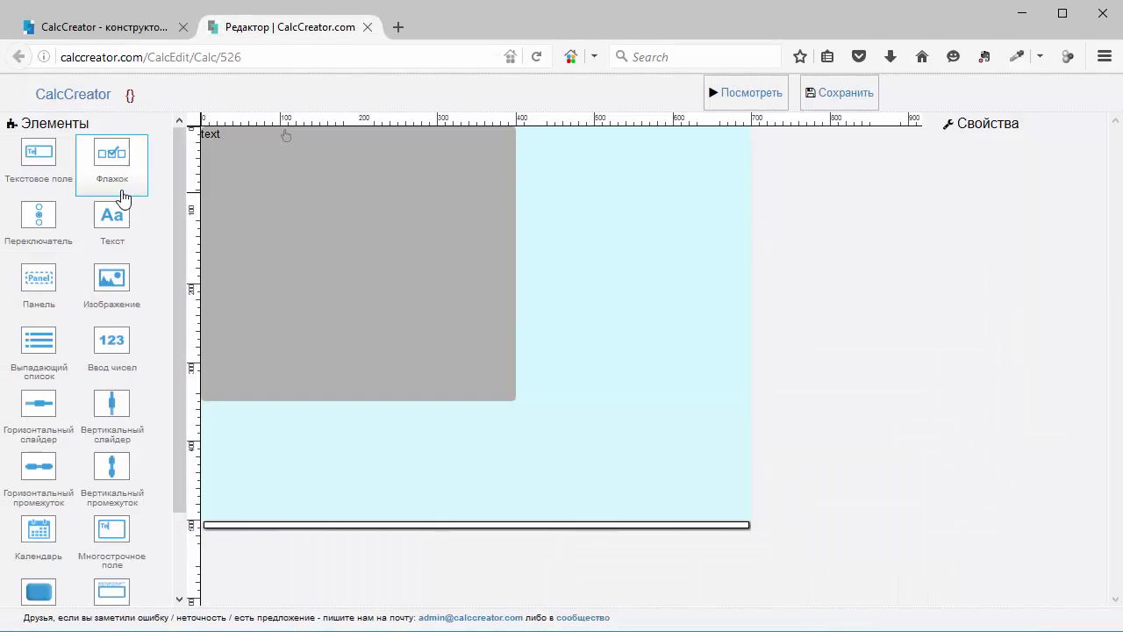
{"action": "left_click", "coordinate": [54, 167]}
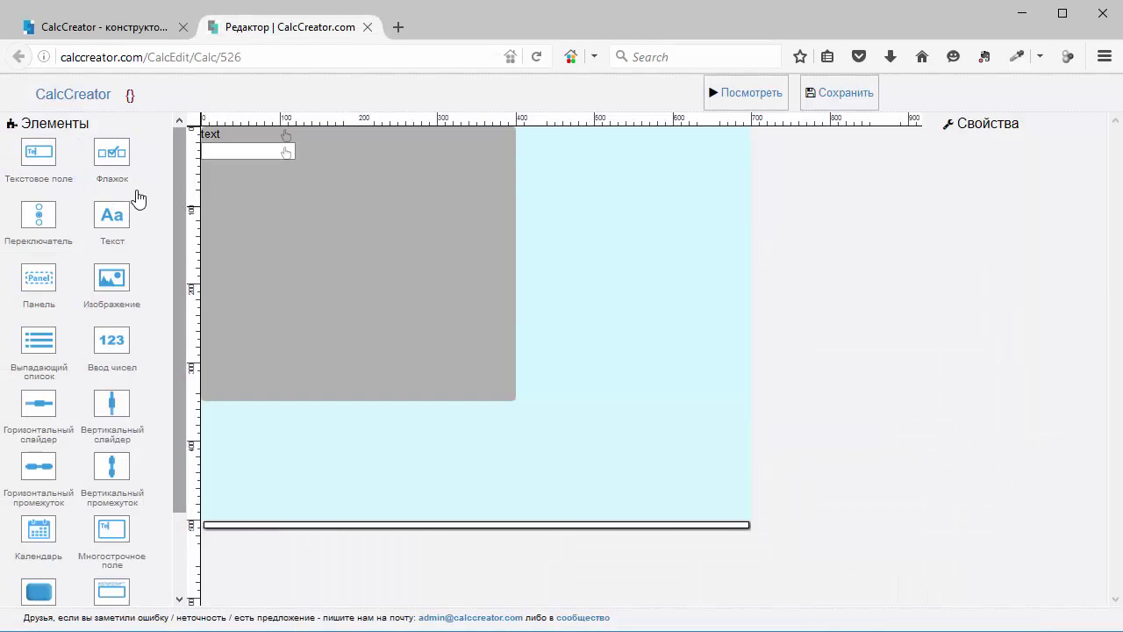
{"action": "left_click", "coordinate": [289, 152]}
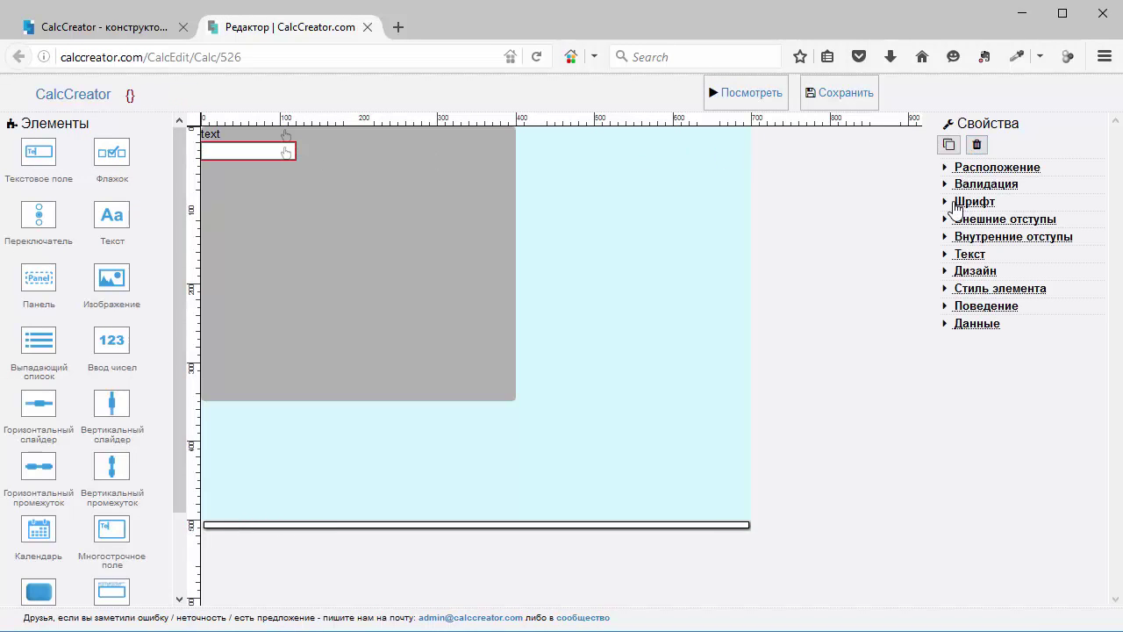
{"action": "key", "text": "Delete"}
{"action": "left_click", "coordinate": [535, 316]}
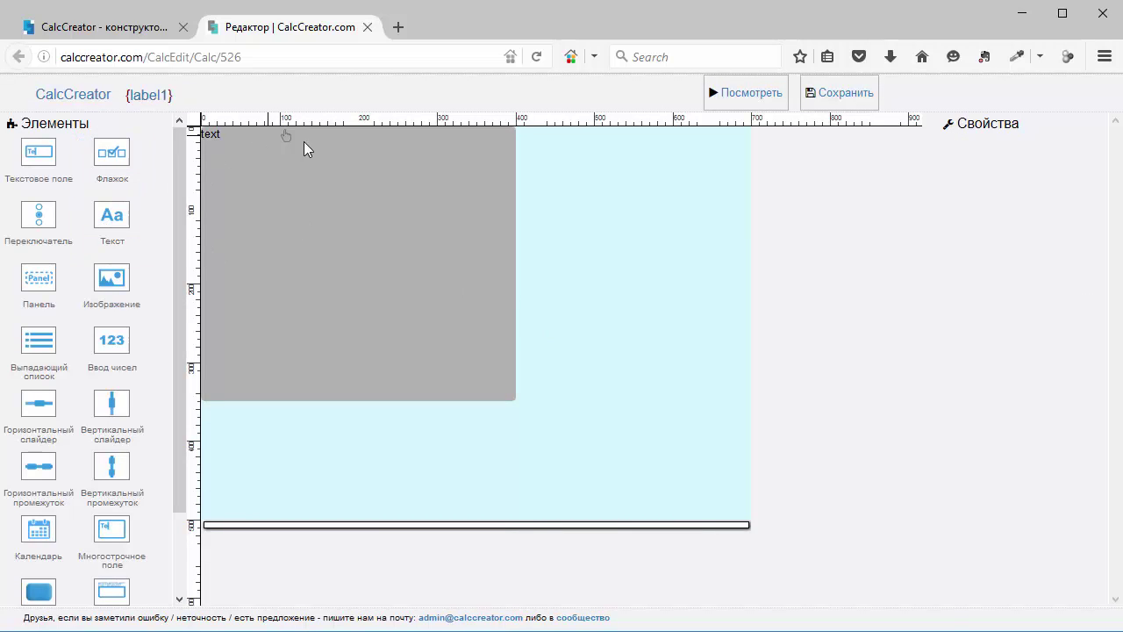
Add a text element with a drop-down list for the canvas type, and a text element with a text field for the width
{"action": "left_click_drag", "start_coordinate": [112, 238], "coordinate": [266, 178]}
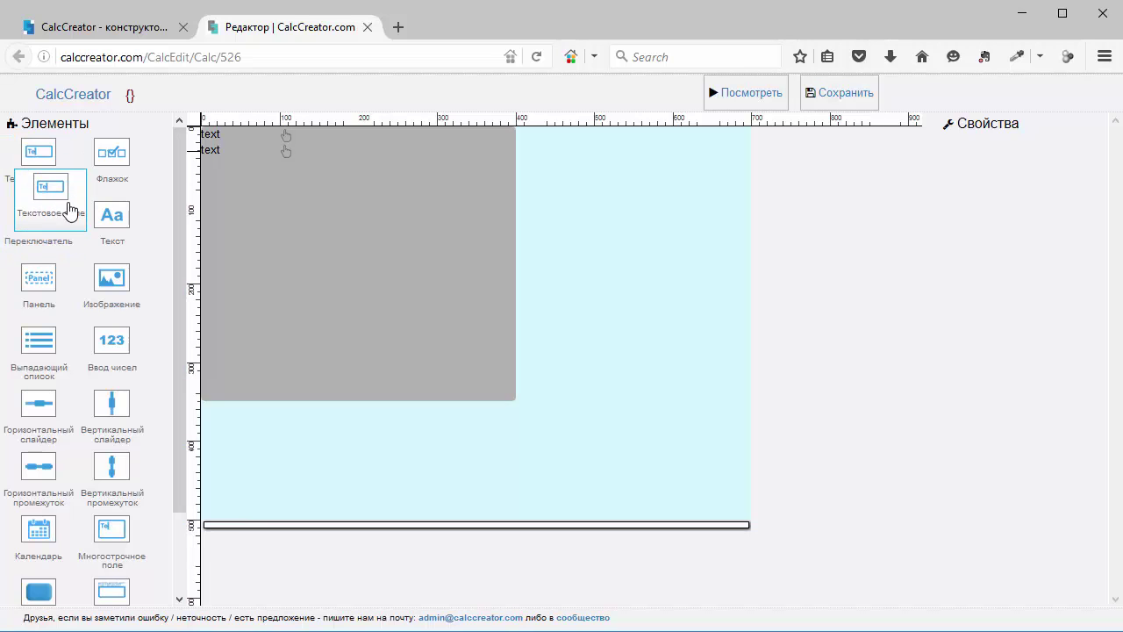
{"action": "left_click", "coordinate": [46, 355]}
{"action": "left_click", "coordinate": [129, 230]}
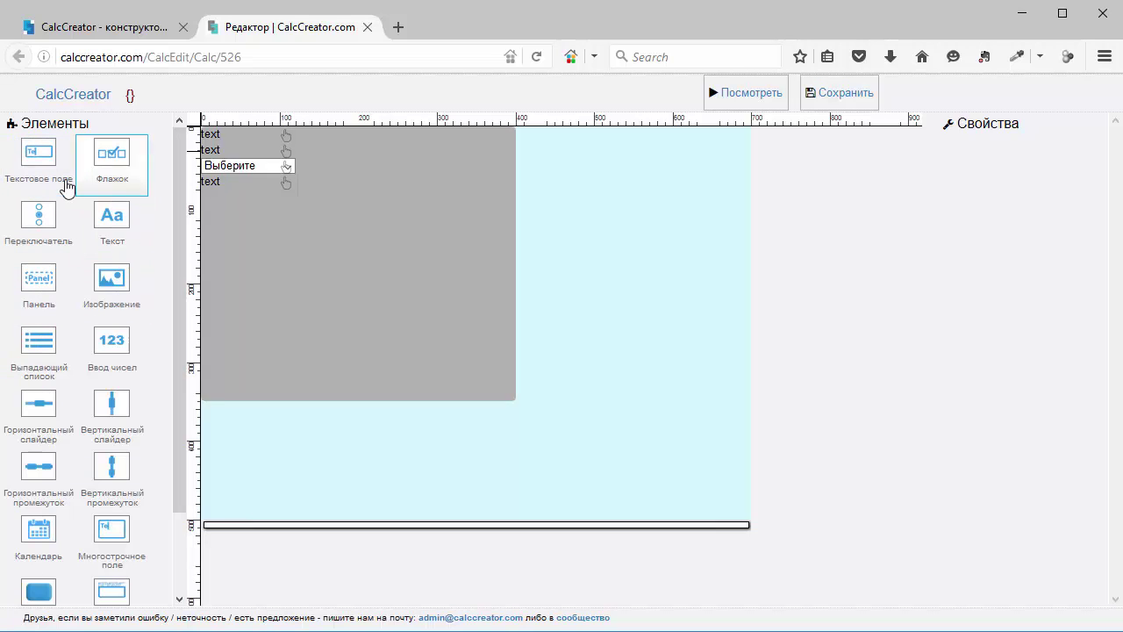
{"action": "left_click", "coordinate": [50, 181]}
Check the original form and add a text element with a text field for the ceiling's length
{"action": "left_click", "coordinate": [96, 27]}
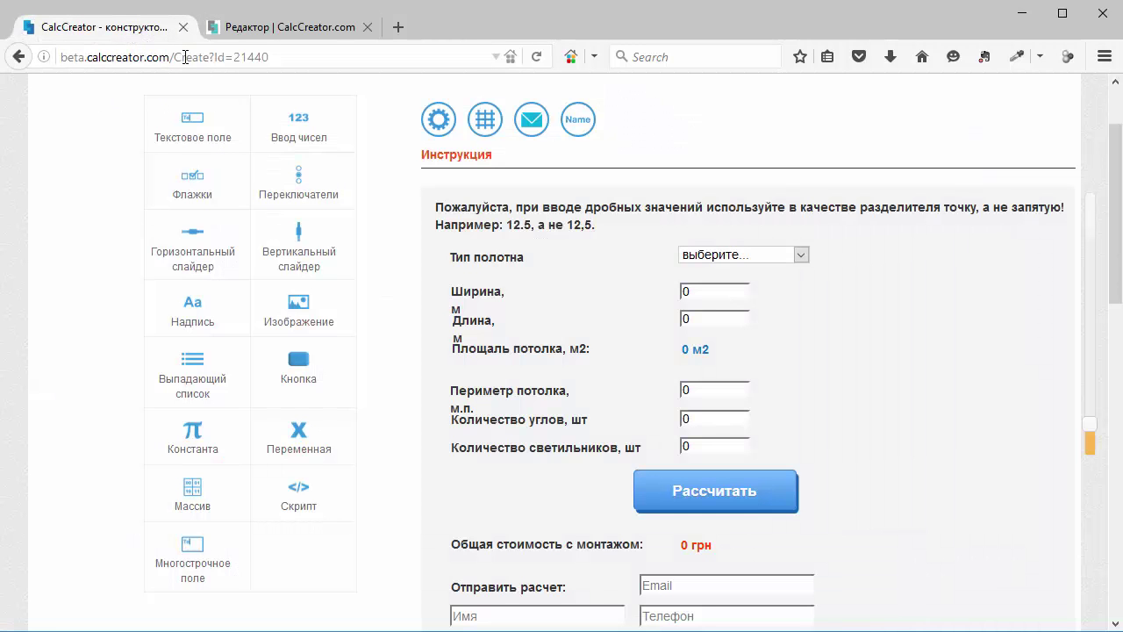
{"action": "mouse_move", "coordinate": [733, 324]}
{"action": "left_click", "coordinate": [295, 28]}
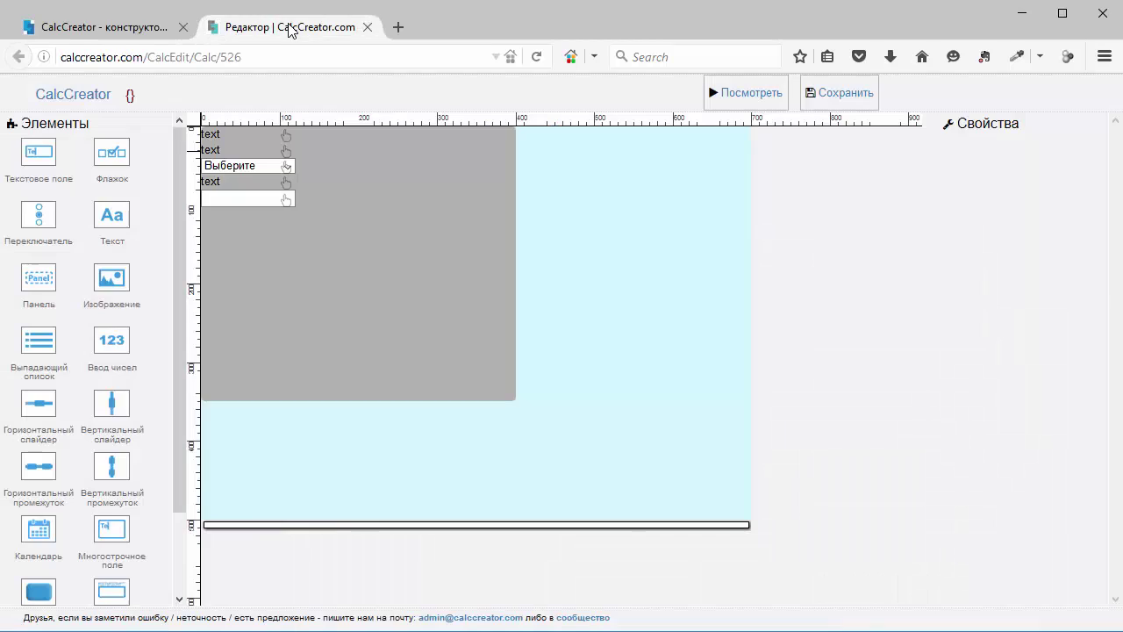
{"action": "left_click", "coordinate": [111, 231]}
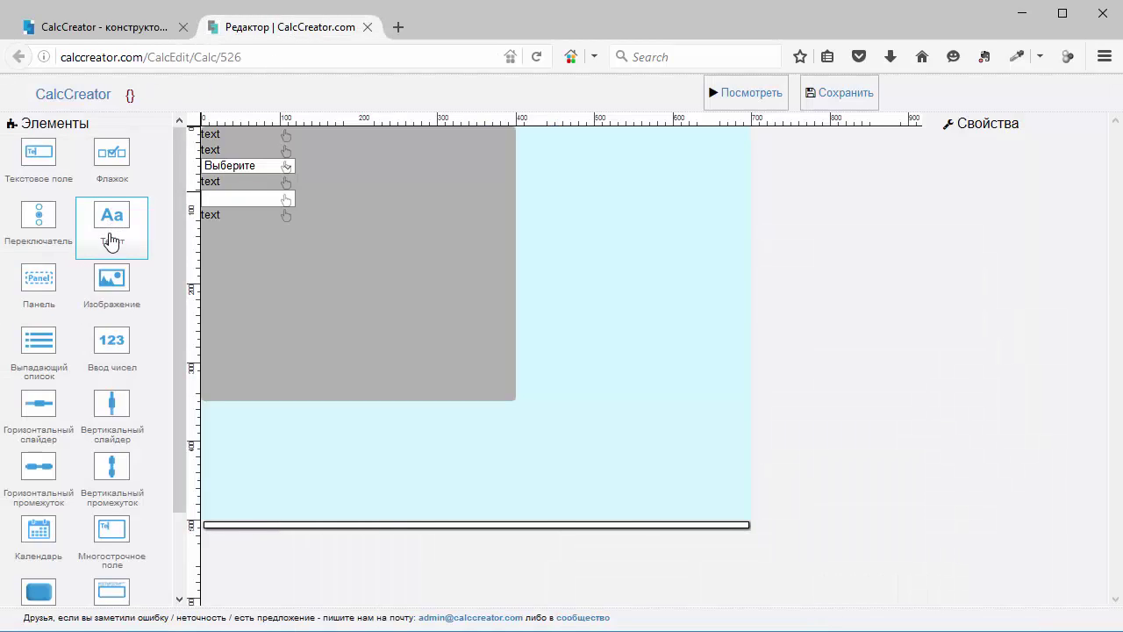
{"action": "left_click", "coordinate": [51, 169]}
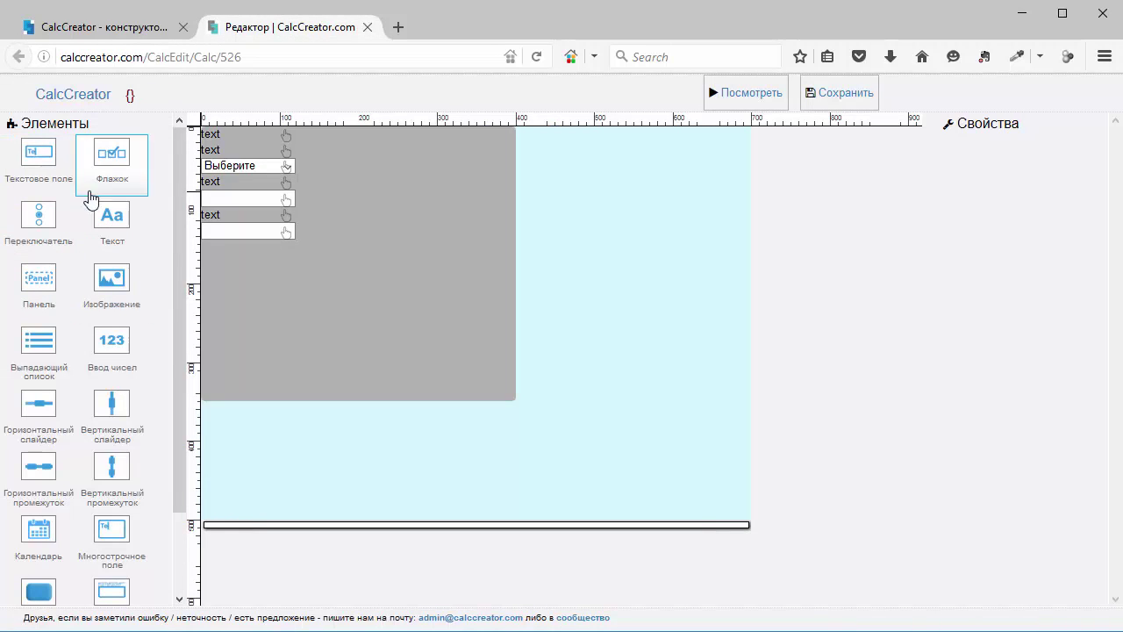
Add two text elements for the ceiling area, and a text element with a text field for the perimeter
{"action": "left_click", "coordinate": [111, 230]}
{"action": "left_click", "coordinate": [138, 33]}
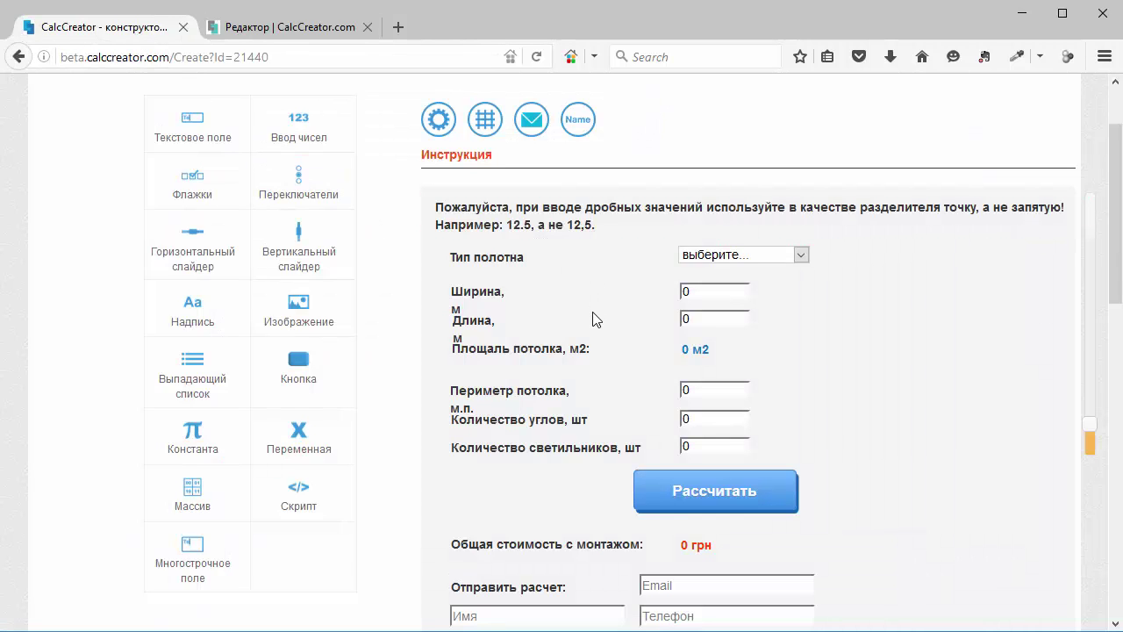
{"action": "scroll", "coordinate": [599, 334], "scroll_direction": "down", "scroll_amount": 2}
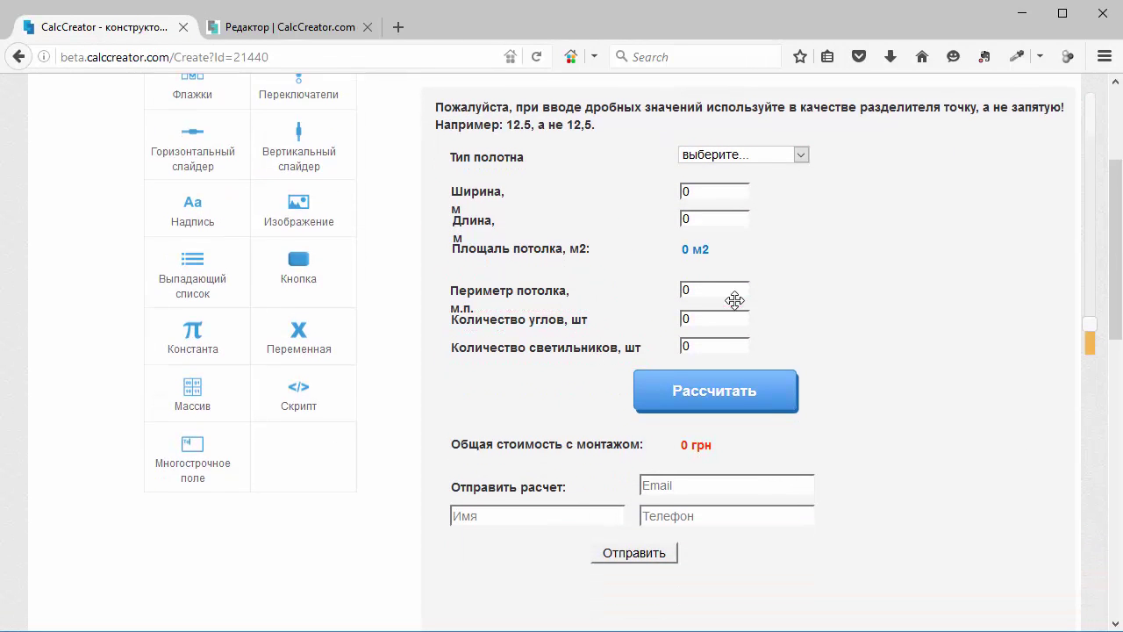
{"action": "left_click", "coordinate": [303, 33]}
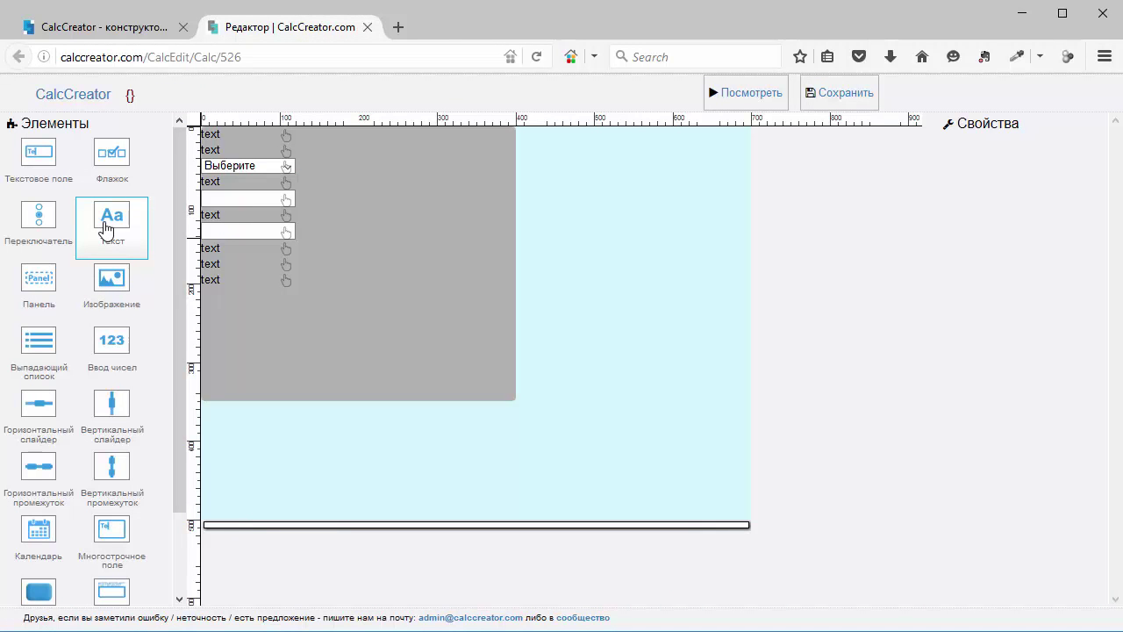
{"action": "left_click", "coordinate": [54, 156]}
Following the original form, add a text element with a text field for the corner count and another pair for the light fixture count
{"action": "left_click", "coordinate": [126, 226]}
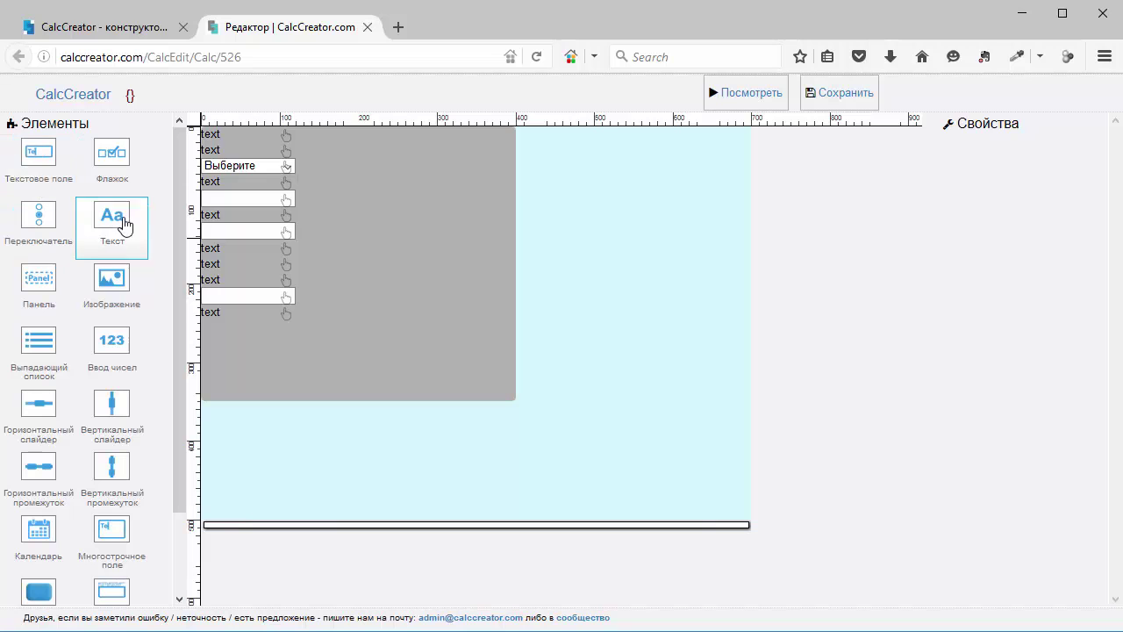
{"action": "left_click", "coordinate": [35, 153]}
{"action": "left_click", "coordinate": [129, 30]}
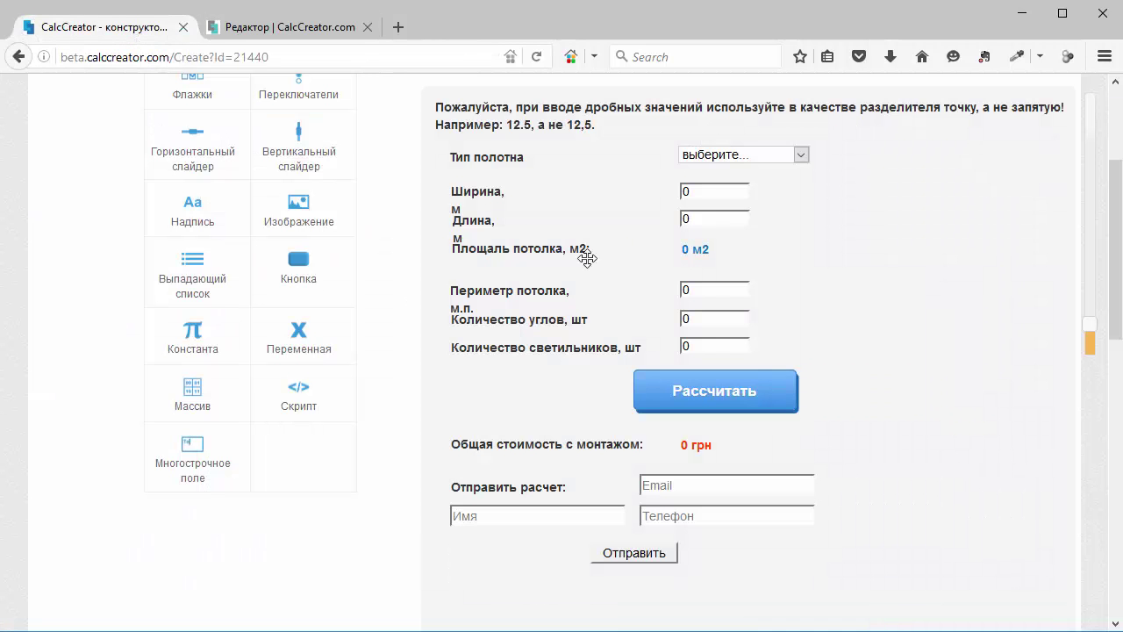
{"action": "left_click", "coordinate": [280, 27]}
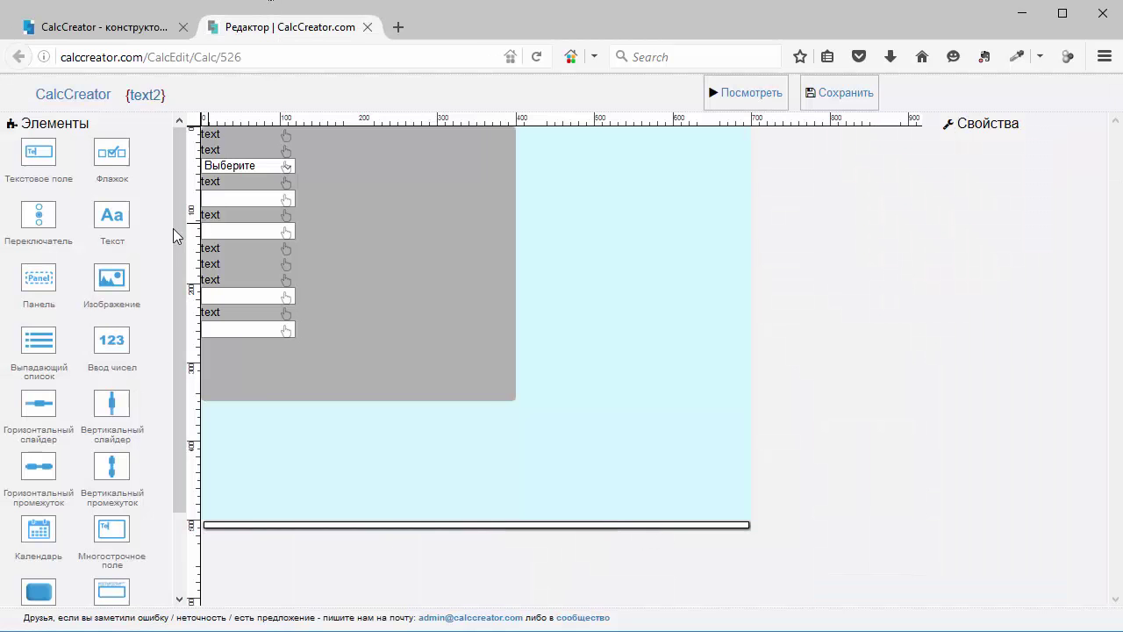
{"action": "left_click", "coordinate": [109, 230]}
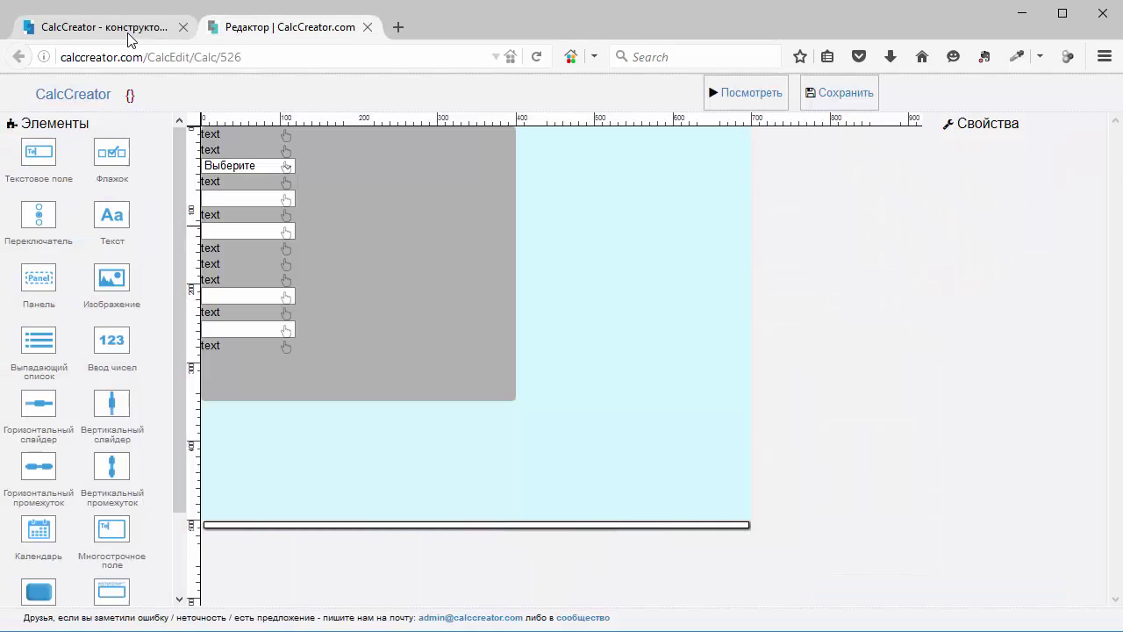
{"action": "left_click", "coordinate": [344, 246]}
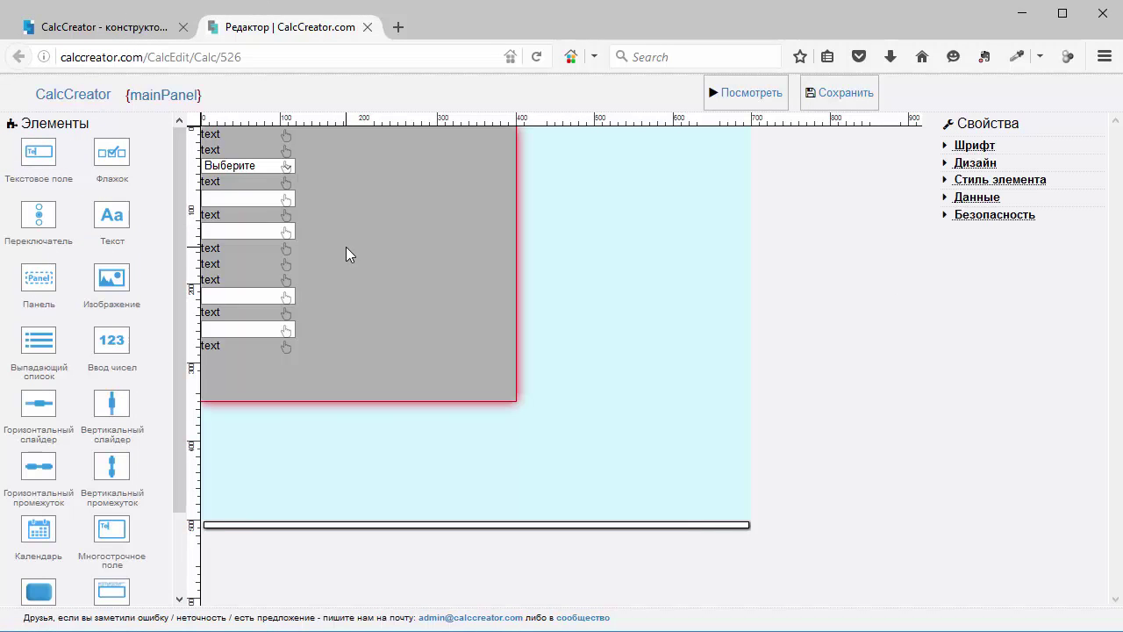
{"action": "left_click", "coordinate": [48, 169]}
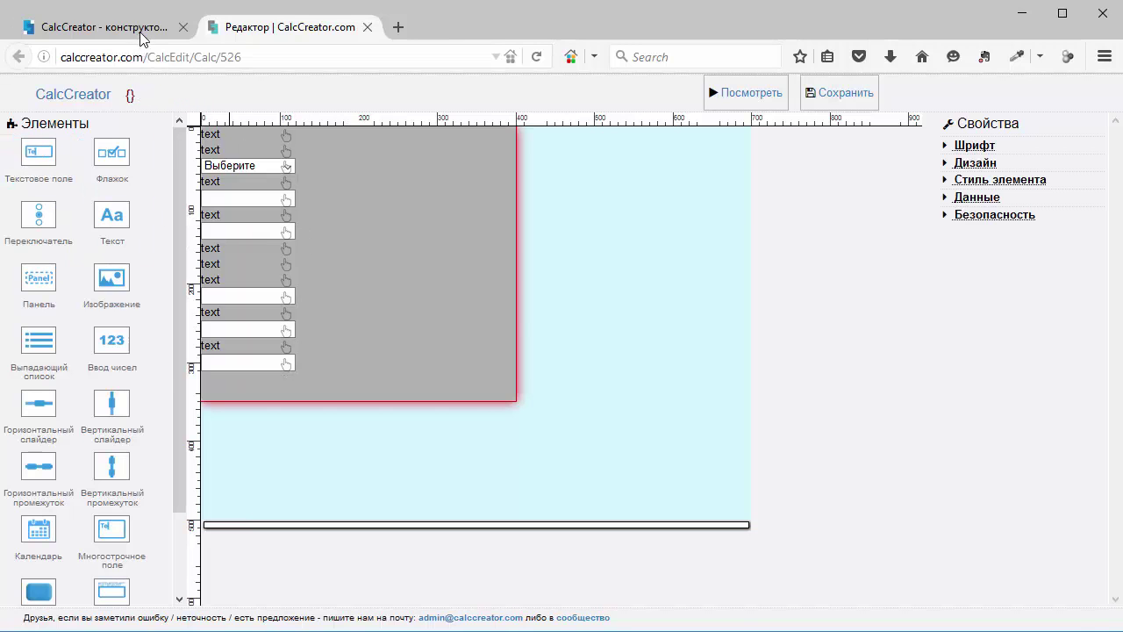
Following the original form, add a button for the calculation, and enlarge the main panel to about 470 px high and the work area around it
{"action": "left_click", "coordinate": [143, 28]}
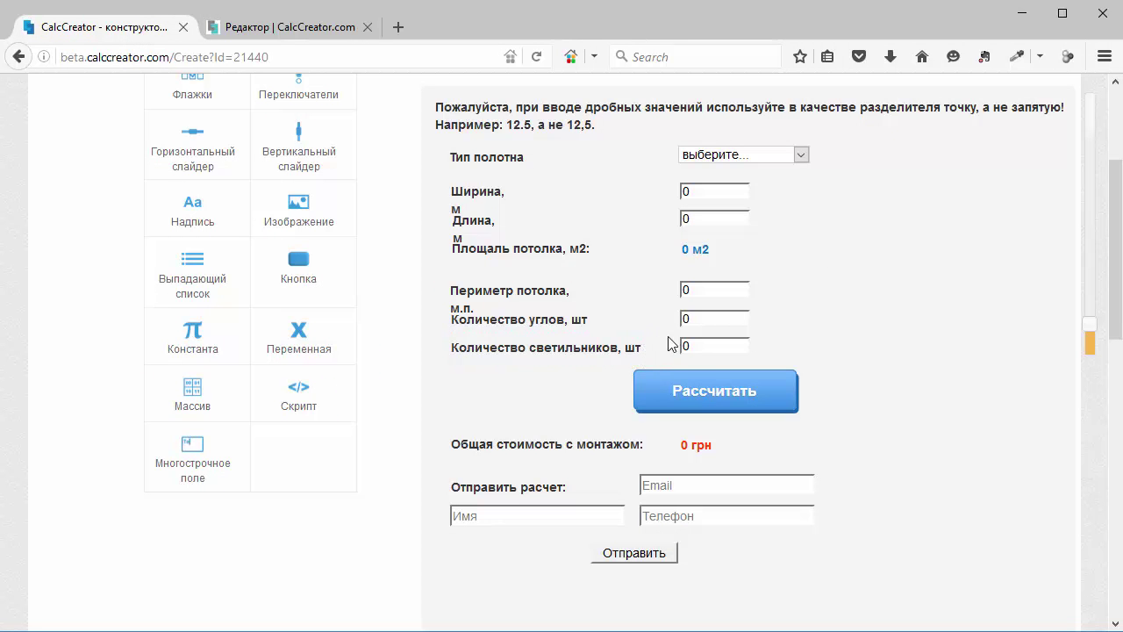
{"action": "scroll", "coordinate": [744, 406], "scroll_direction": "down", "scroll_amount": 2}
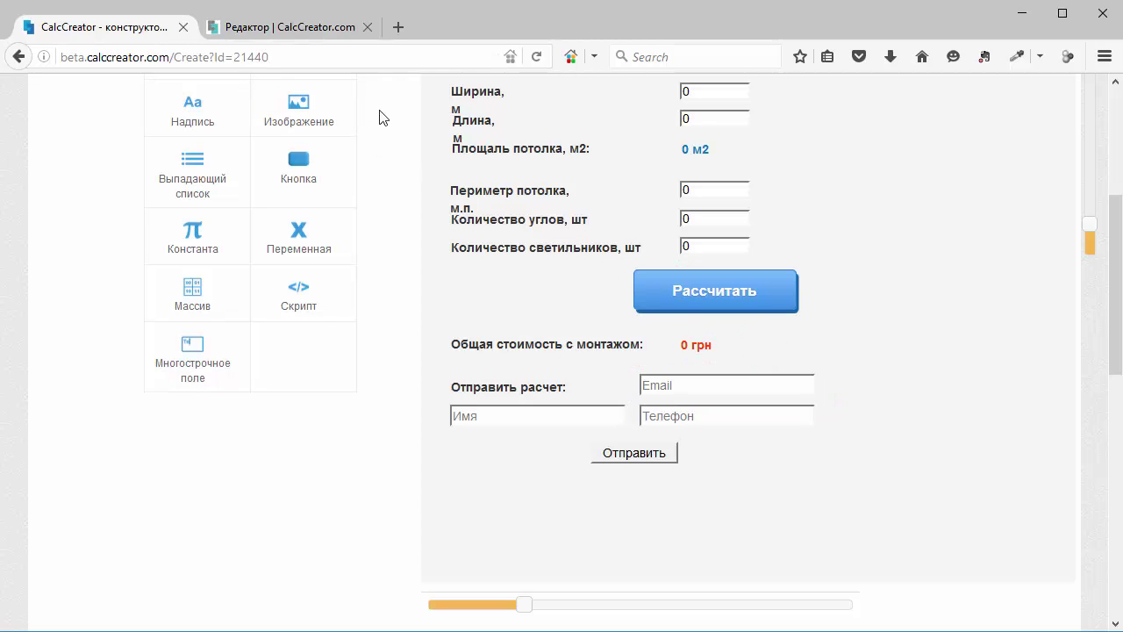
{"action": "left_click", "coordinate": [301, 33]}
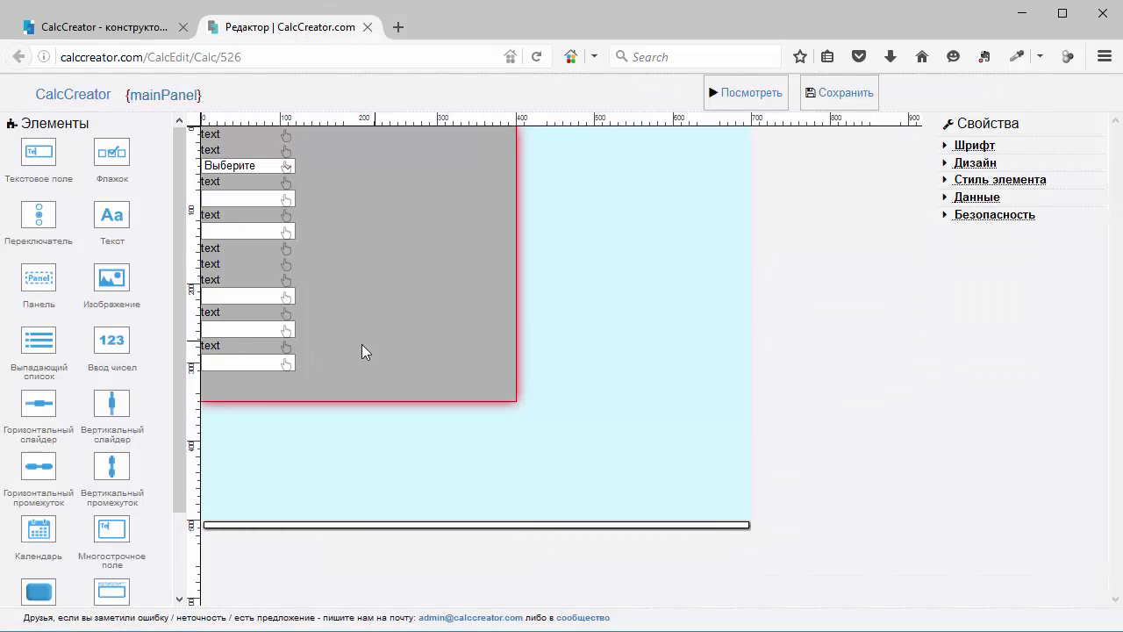
{"action": "scroll", "coordinate": [131, 482], "scroll_direction": "down", "scroll_amount": 2}
{"action": "left_click", "coordinate": [46, 527]}
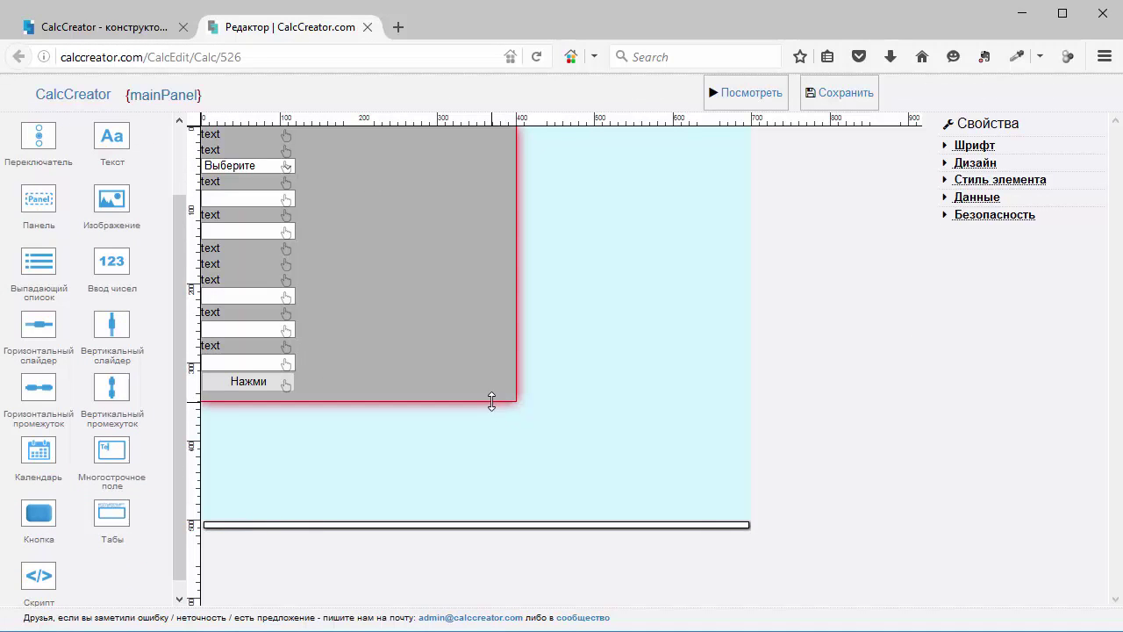
{"action": "left_click_drag", "start_coordinate": [491, 401], "coordinate": [512, 496]}
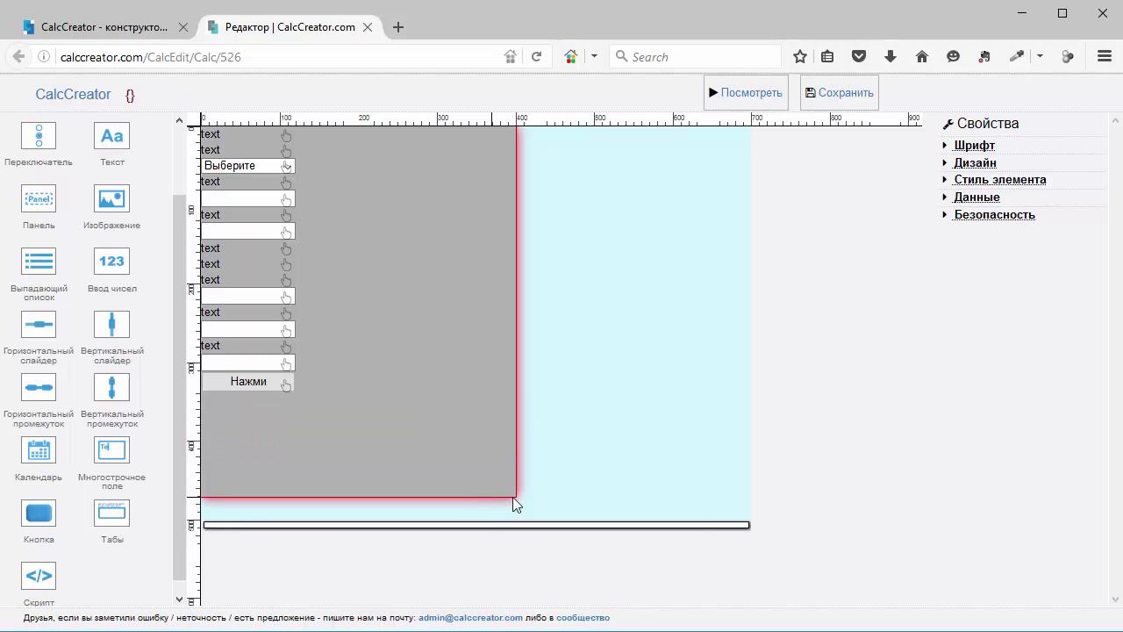
{"action": "left_click_drag", "start_coordinate": [741, 513], "coordinate": [838, 600]}
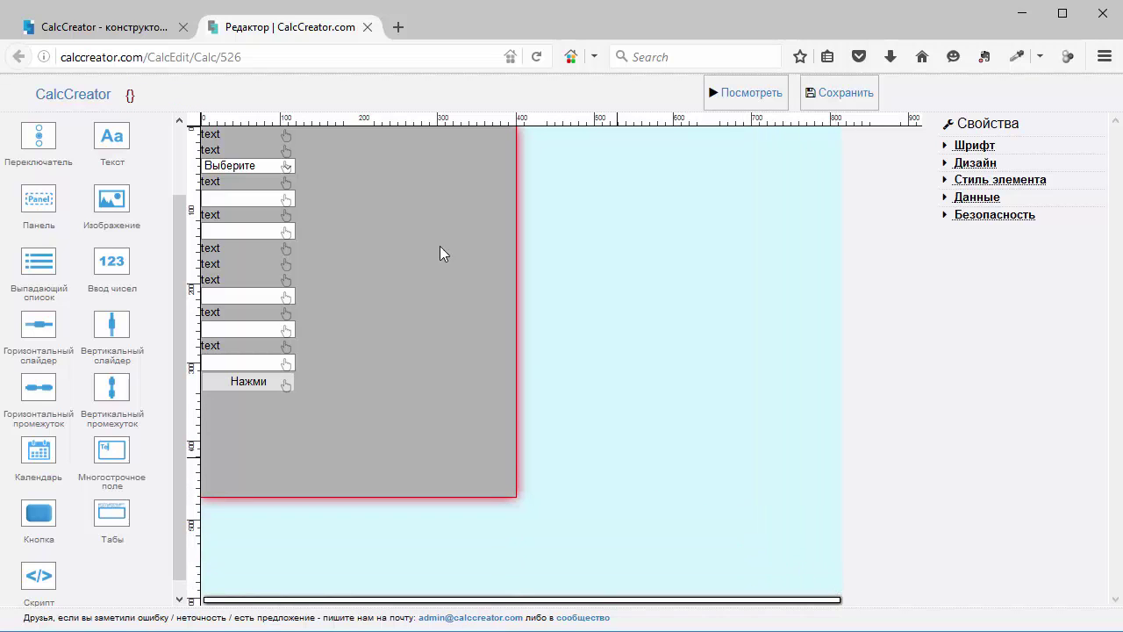
Following the original form, add two text elements for the total cost and one for the "Отправить расчет" label
{"action": "left_click", "coordinate": [129, 42]}
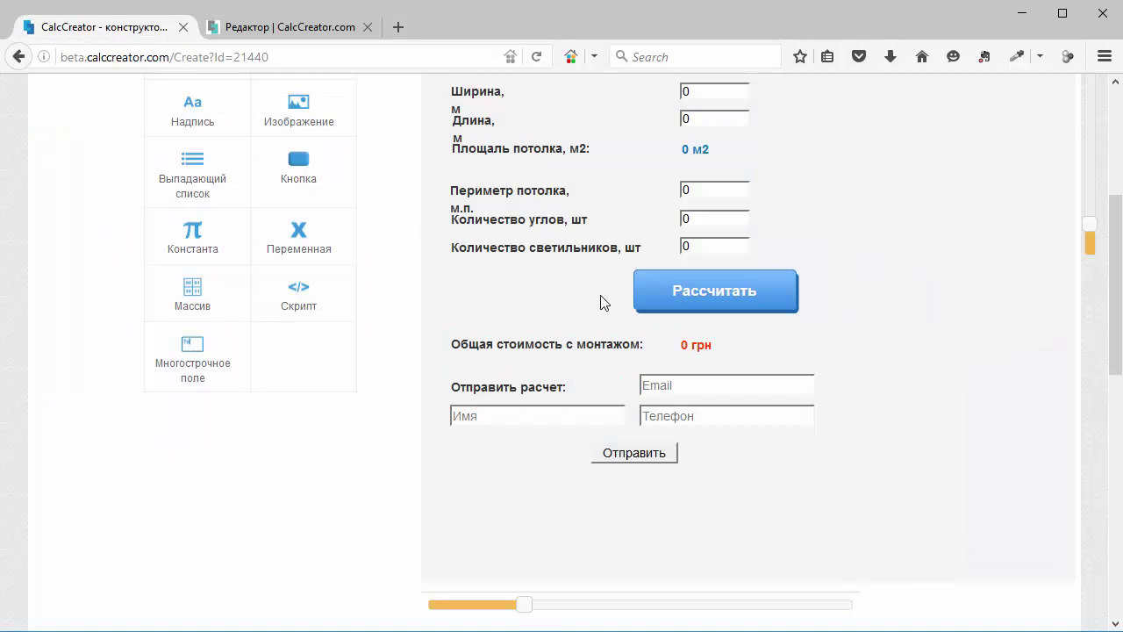
{"action": "left_click", "coordinate": [308, 31]}
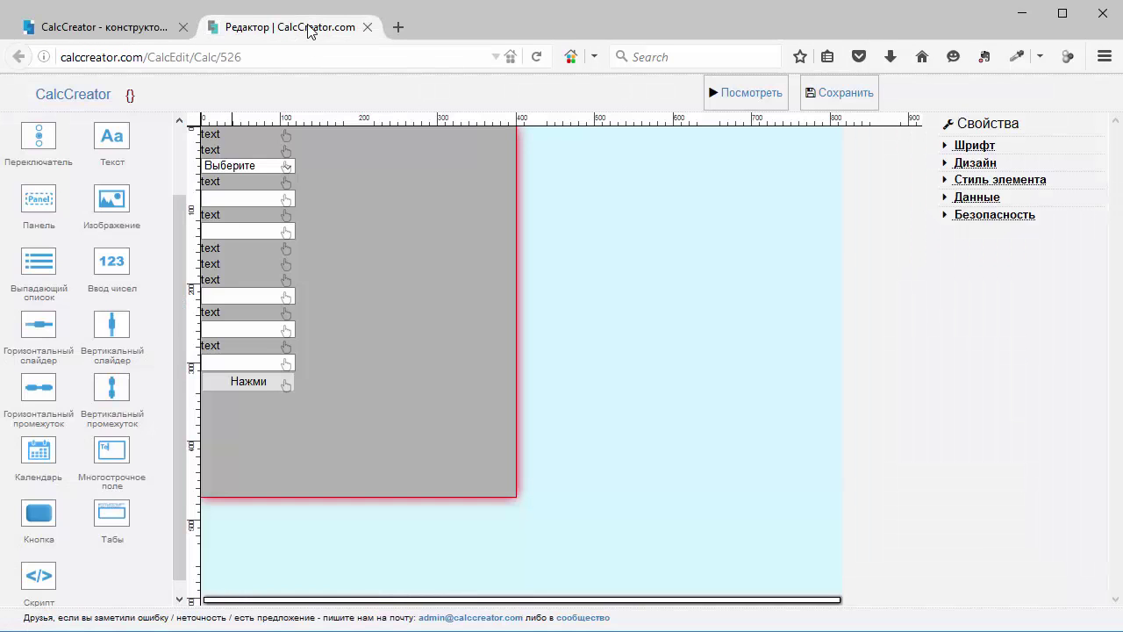
{"action": "left_click", "coordinate": [120, 159]}
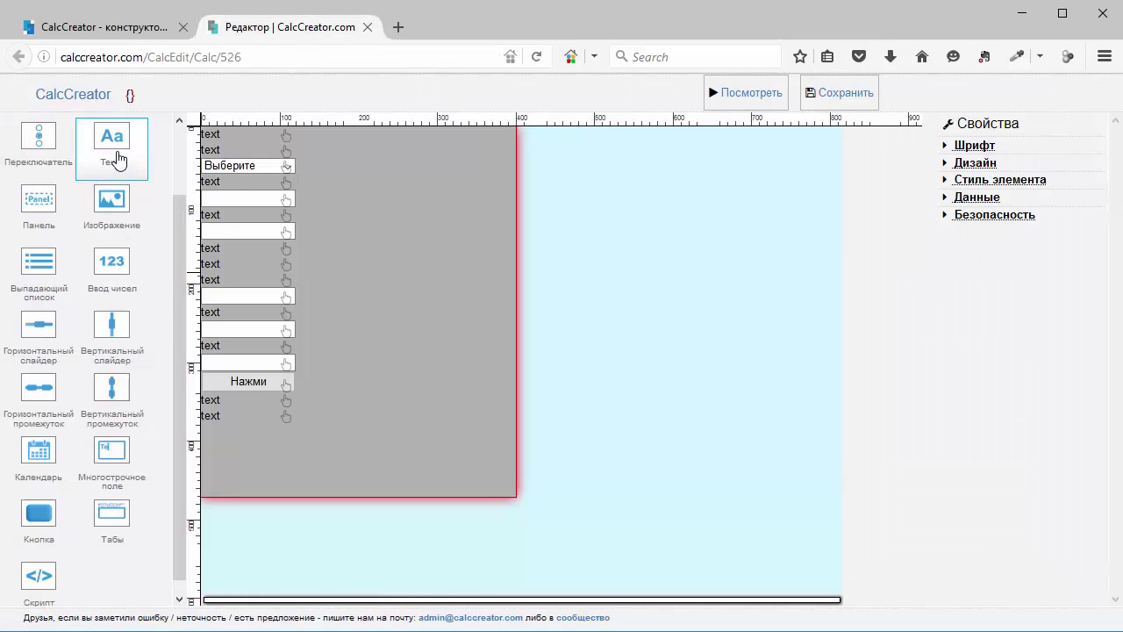
{"action": "left_click", "coordinate": [115, 36]}
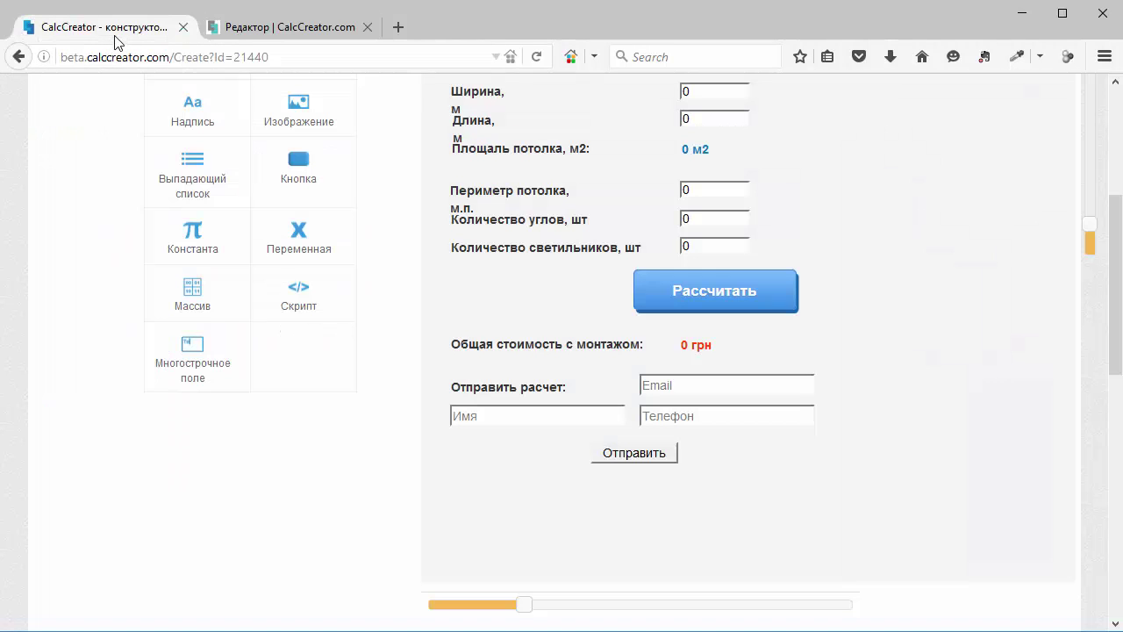
{"action": "left_click", "coordinate": [302, 24]}
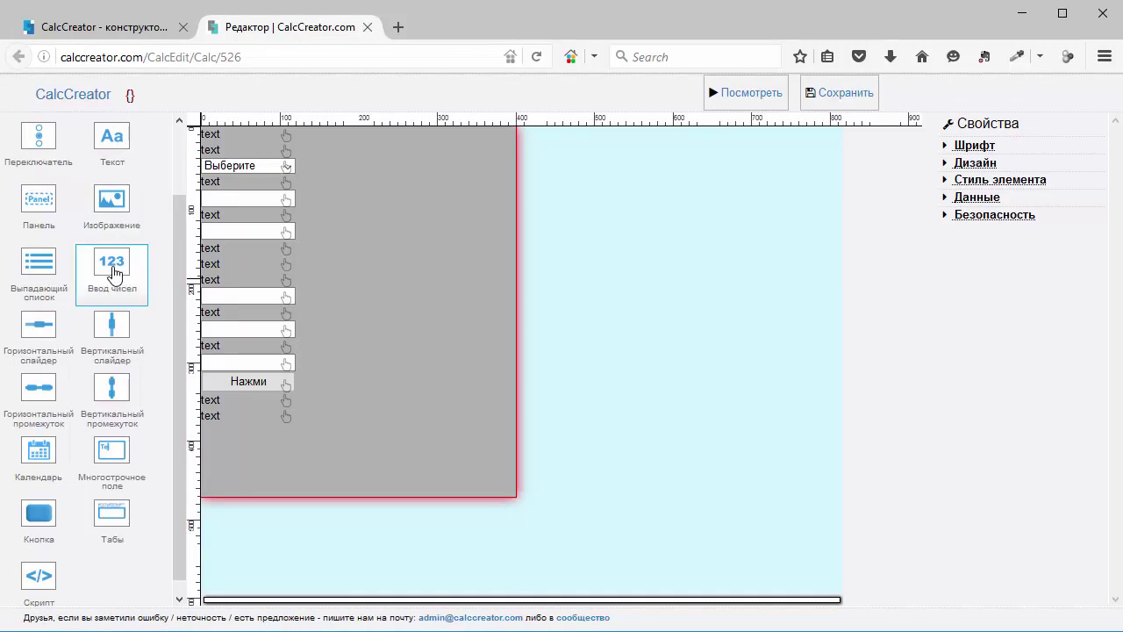
{"action": "left_click", "coordinate": [123, 140]}
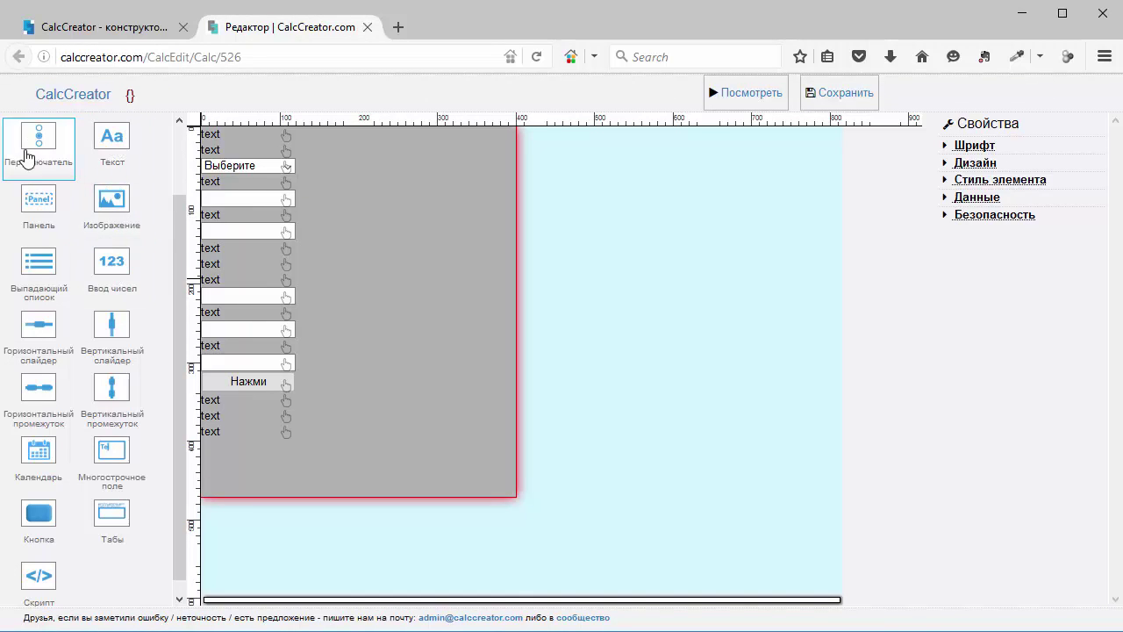
Add three text fields for the e-mail, name and phone entries of the sending section
{"action": "scroll", "coordinate": [39, 167], "scroll_direction": "up", "scroll_amount": 2}
{"action": "left_click", "coordinate": [45, 180]}
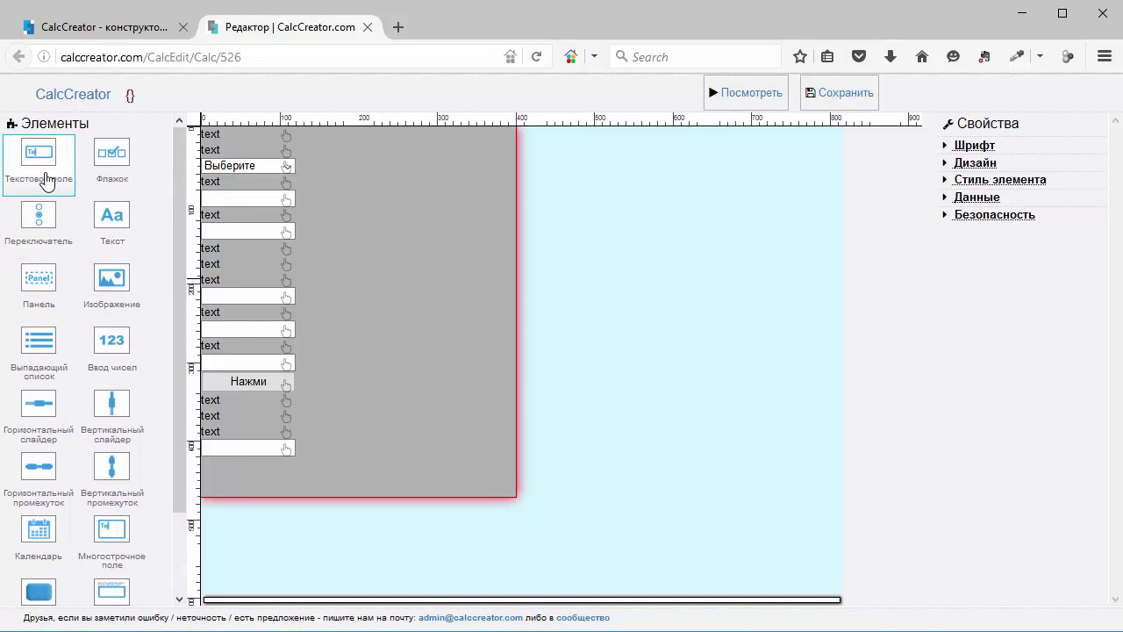
{"action": "left_click", "coordinate": [46, 180]}
{"action": "left_click", "coordinate": [46, 180]}
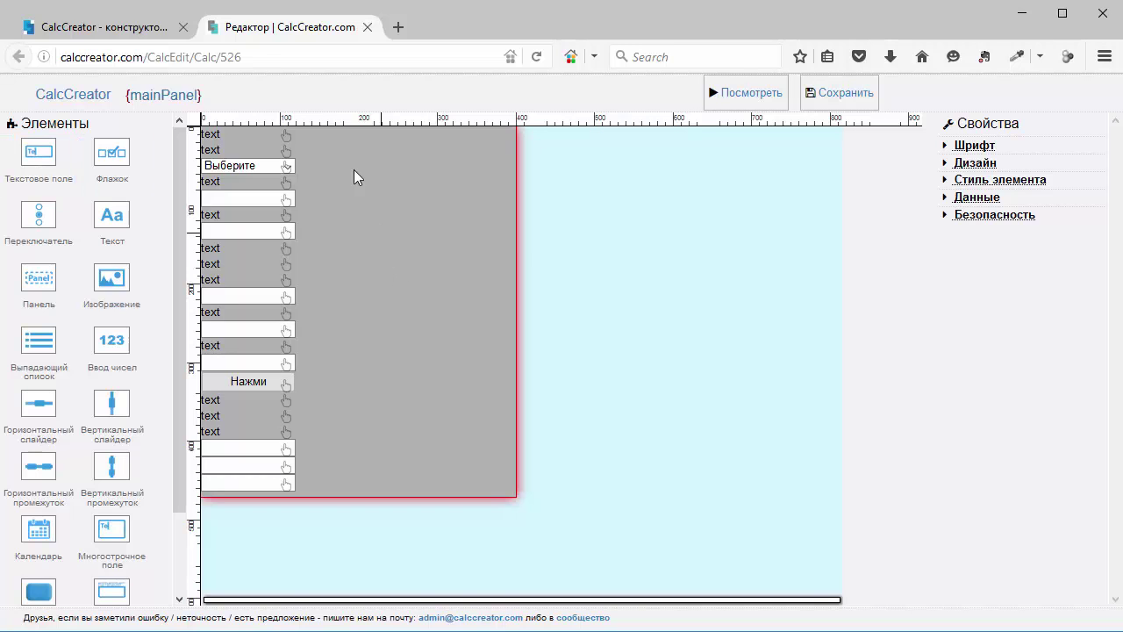
Check the original form, add a second button for sending, and extend the main panel's height to about 520 px
{"action": "left_click", "coordinate": [132, 29]}
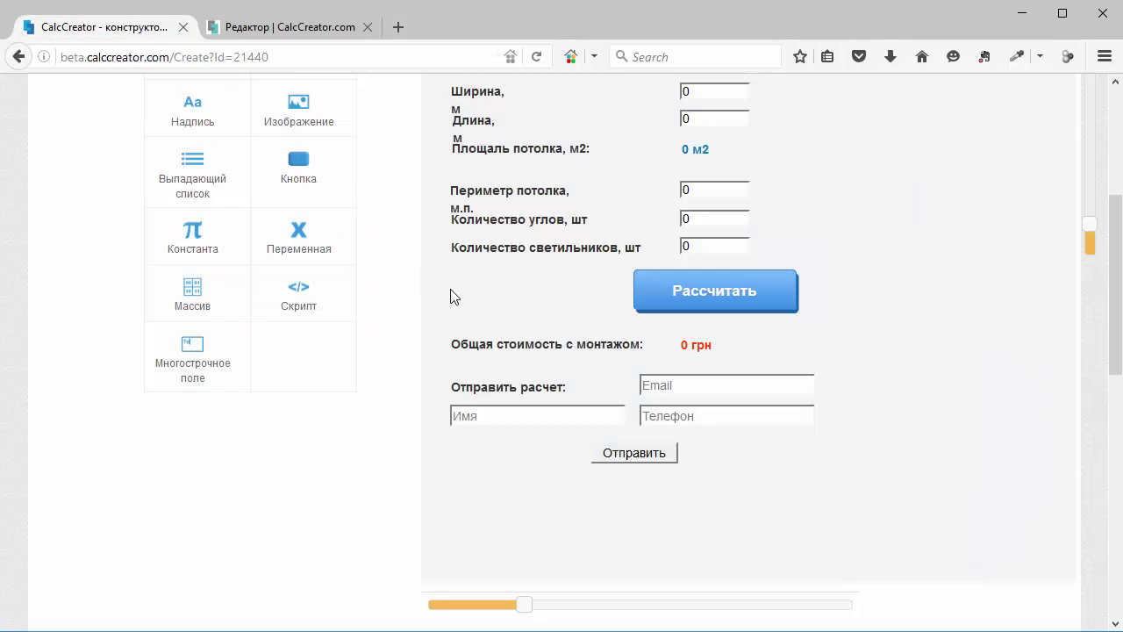
{"action": "left_click", "coordinate": [325, 27]}
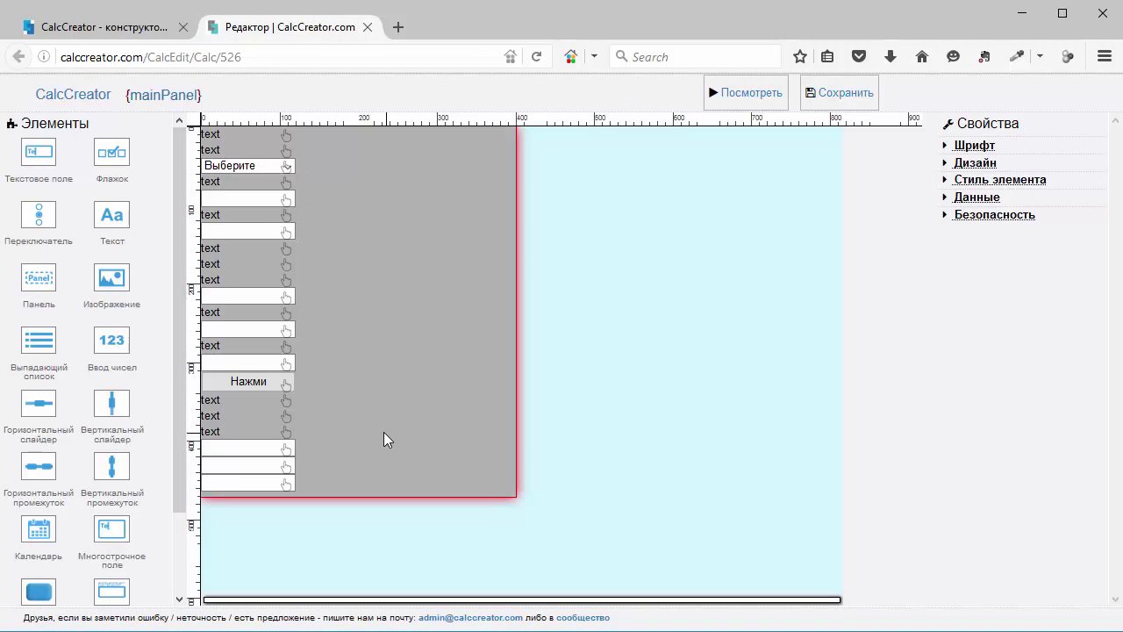
{"action": "left_click", "coordinate": [111, 528]}
{"action": "left_click_drag", "start_coordinate": [477, 498], "coordinate": [476, 537]}
Check the rest of the original form and copy the full text of its note about the decimal separator
{"action": "left_click", "coordinate": [134, 27]}
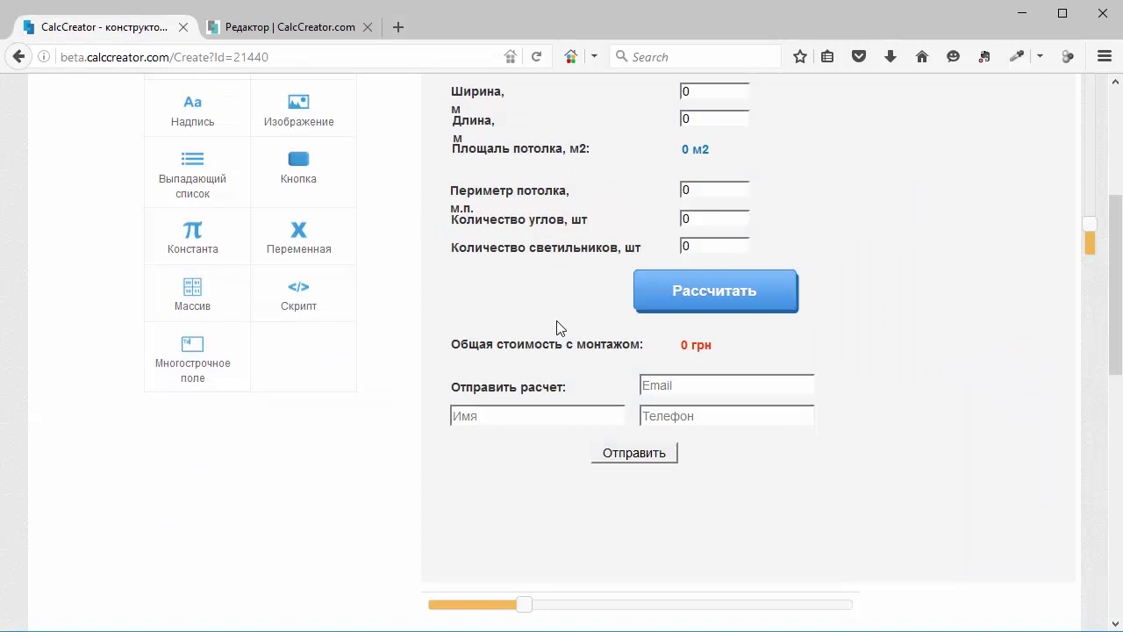
{"action": "scroll", "coordinate": [558, 330], "scroll_direction": "down", "scroll_amount": 3}
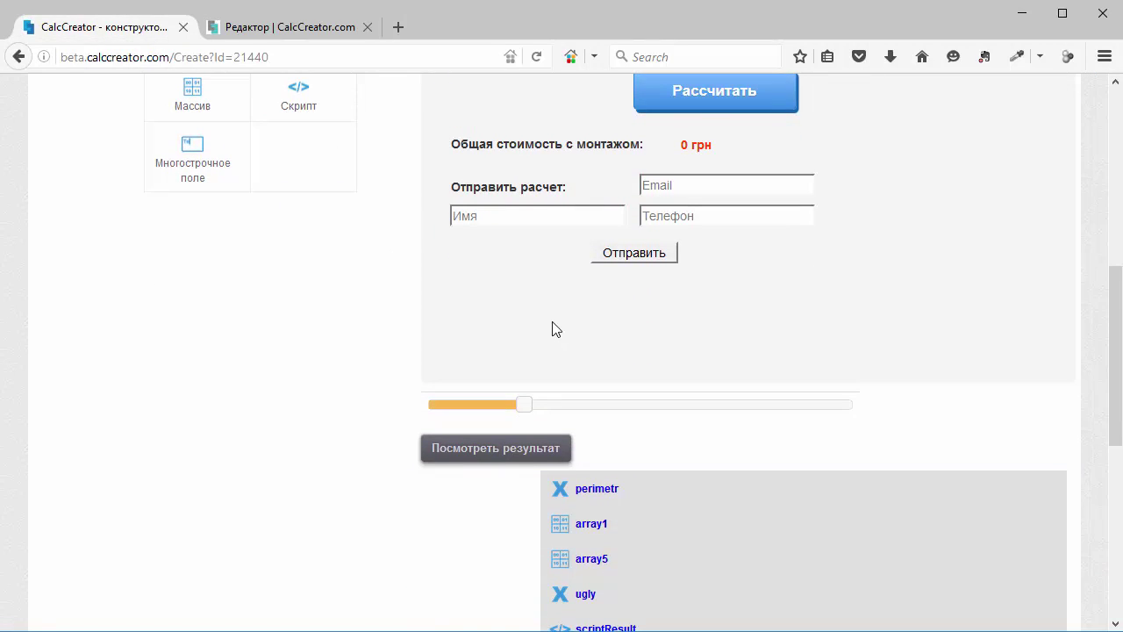
{"action": "left_click", "coordinate": [267, 27]}
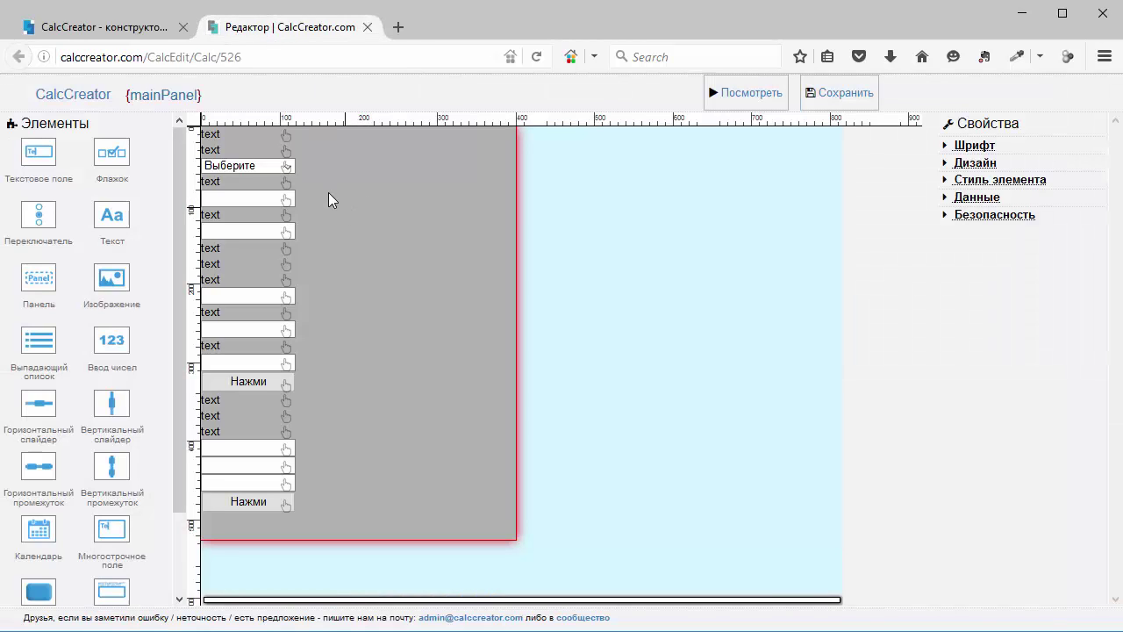
{"action": "left_click", "coordinate": [110, 32]}
{"action": "scroll", "coordinate": [539, 193], "scroll_direction": "up", "scroll_amount": 7}
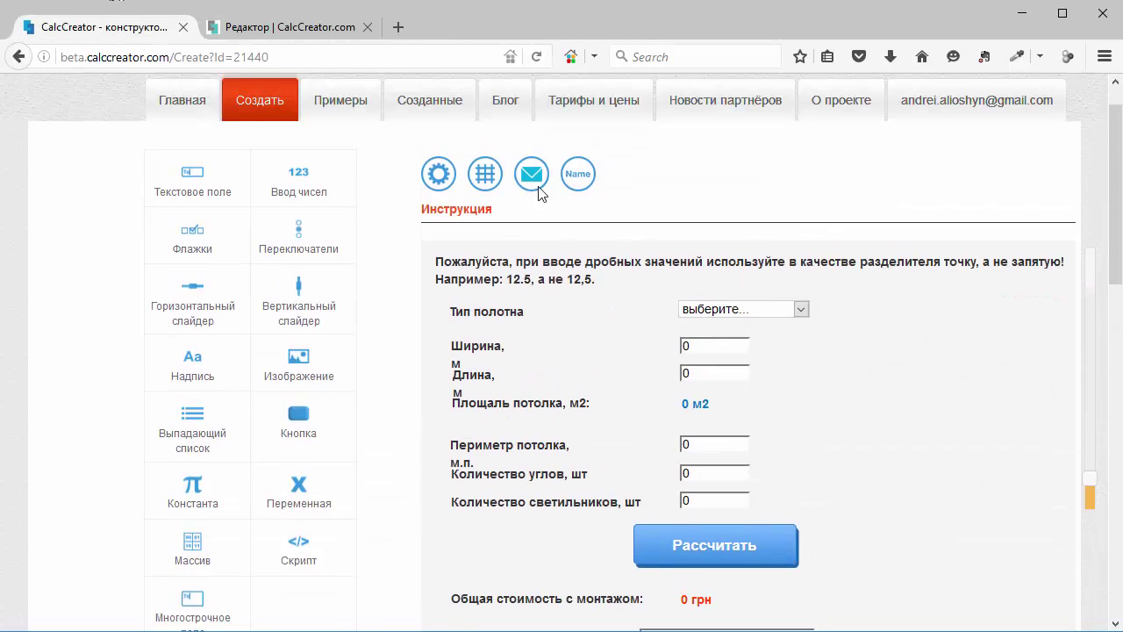
{"action": "left_click", "coordinate": [724, 307]}
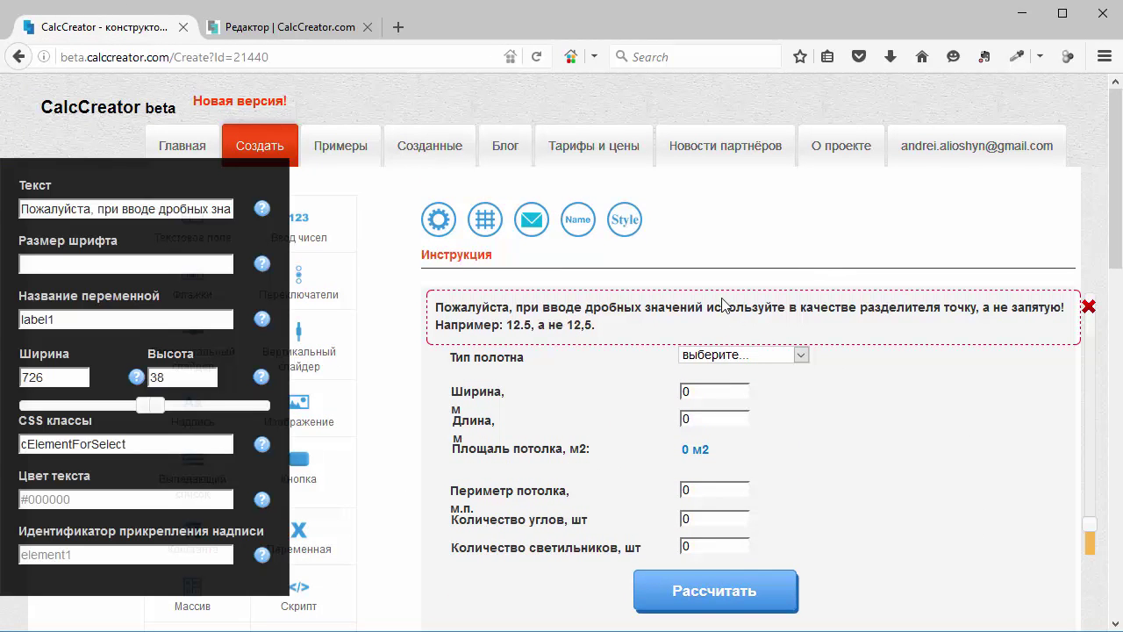
{"action": "triple_click", "coordinate": [143, 208]}
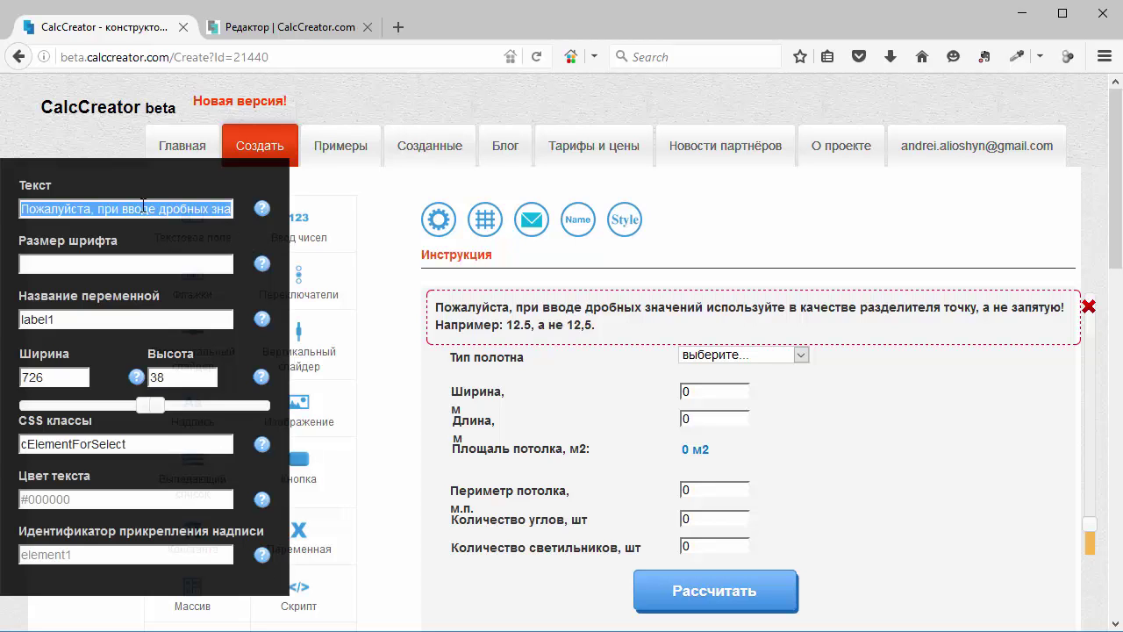
In the new editor, set the width of the form's first text element to 100%
{"action": "left_click", "coordinate": [285, 30]}
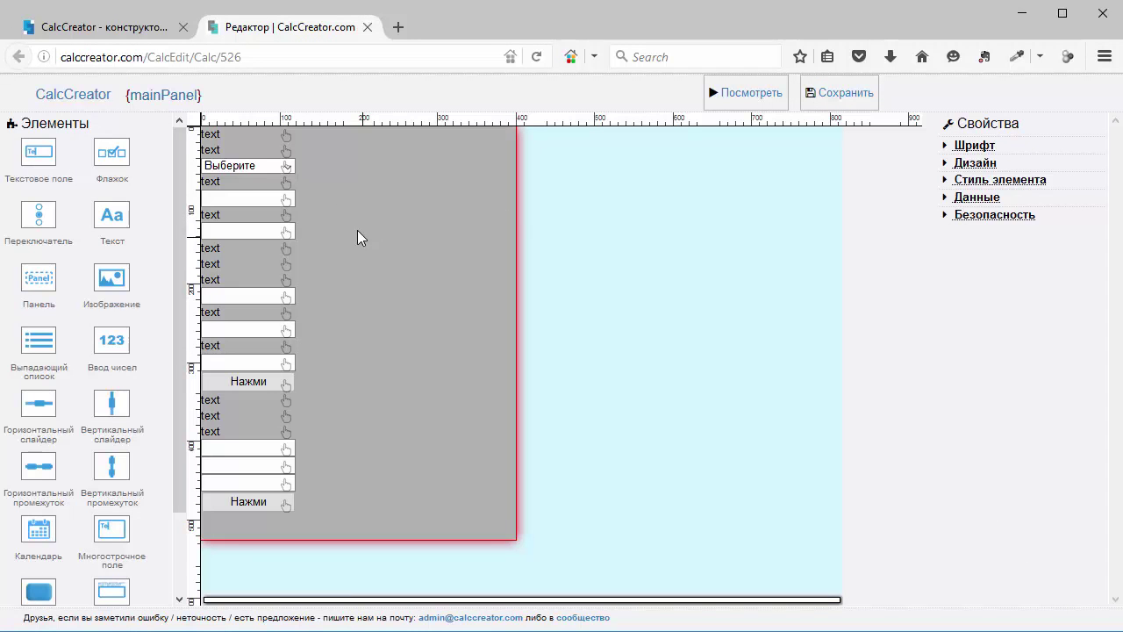
{"action": "left_click", "coordinate": [291, 135]}
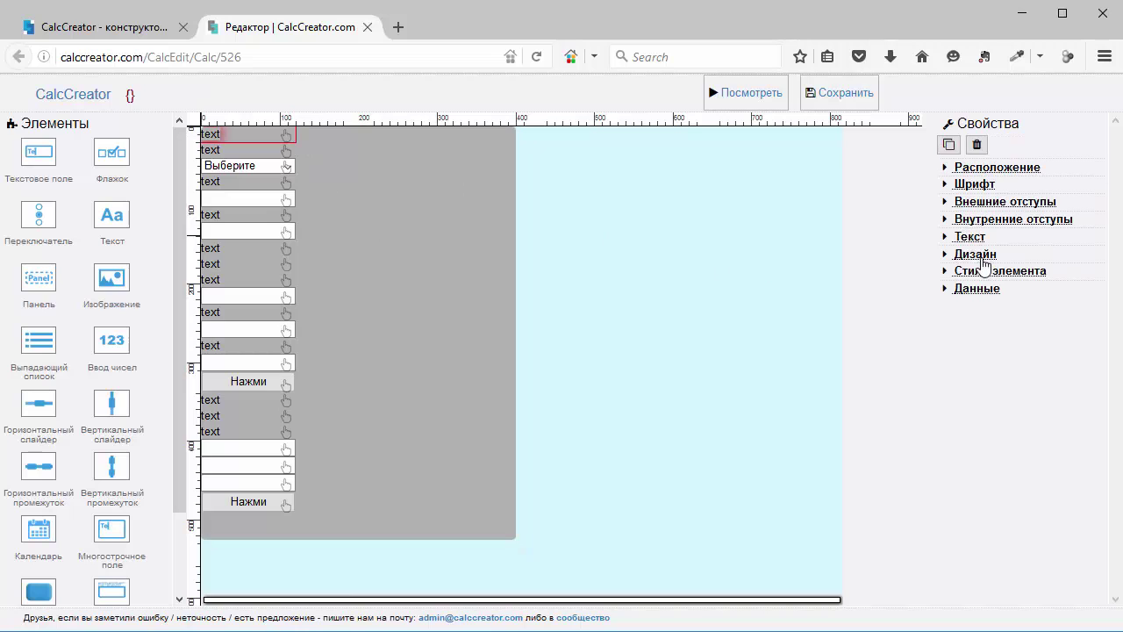
{"action": "left_click", "coordinate": [977, 254]}
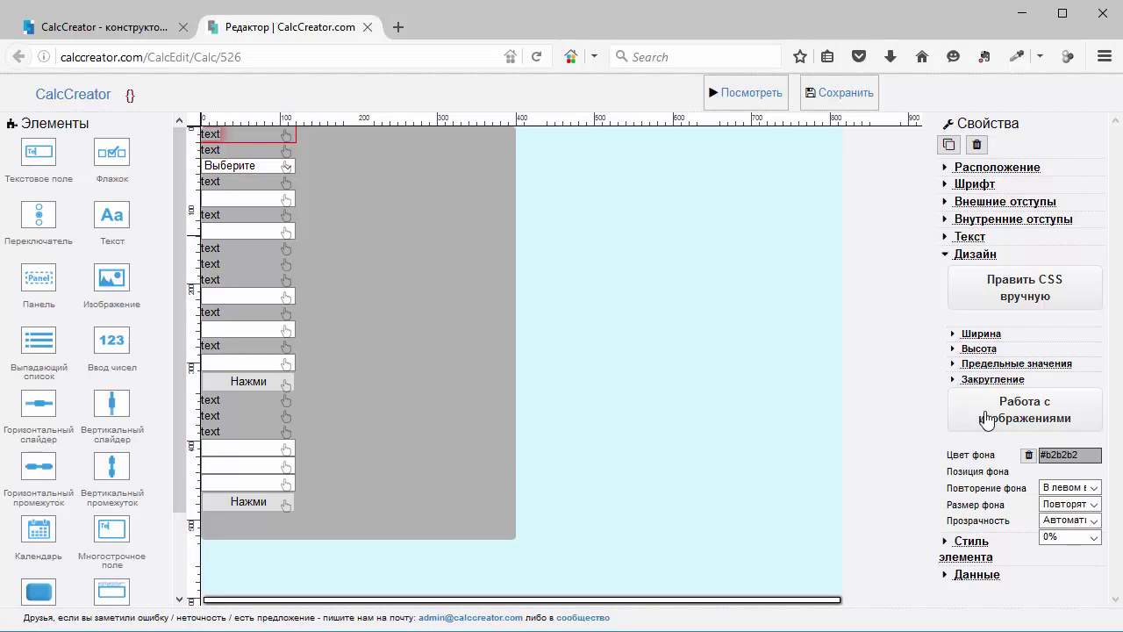
{"action": "left_click", "coordinate": [981, 333]}
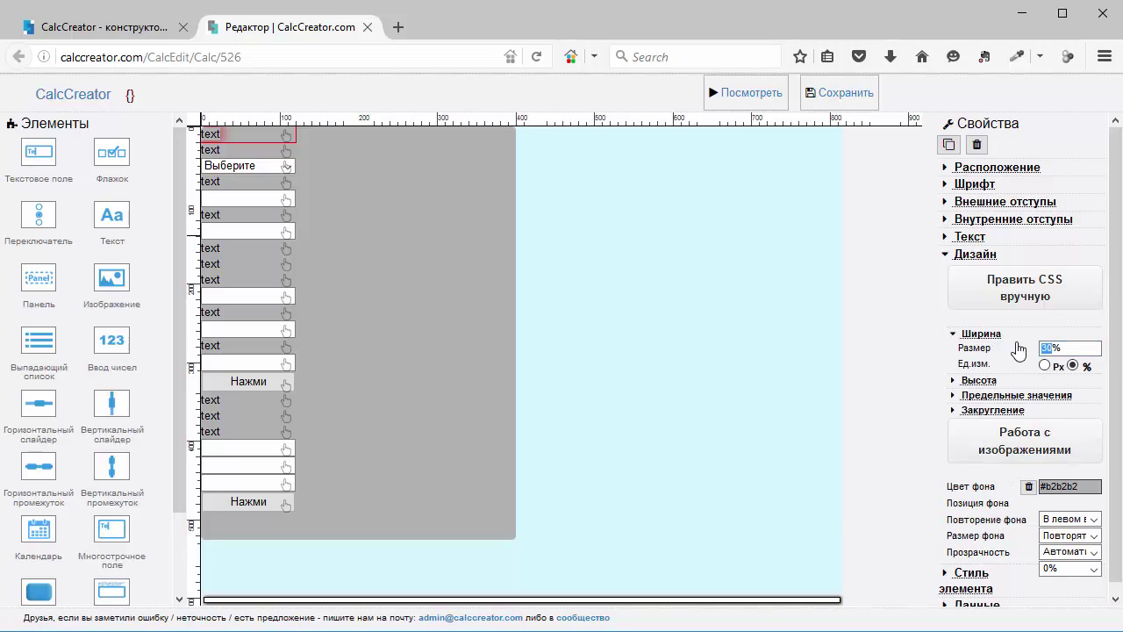
{"action": "key", "text": "Return"}
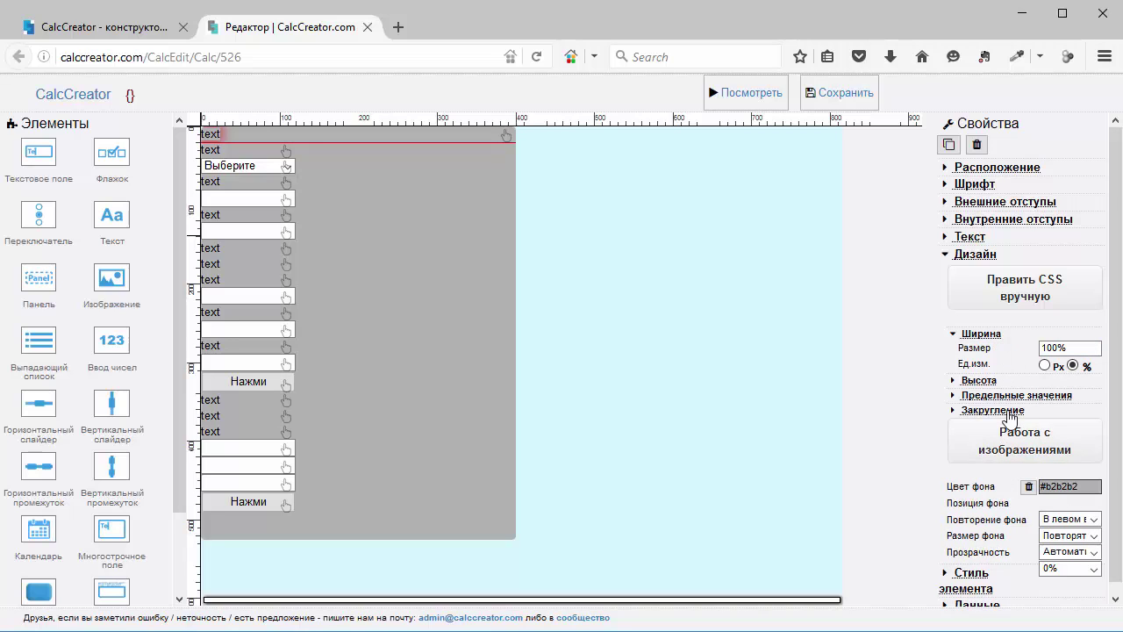
Paste the copied decimal-separator note as the first text element's default value, and widen the main panel to about 800 px
{"action": "scroll", "coordinate": [1022, 544], "scroll_direction": "down", "scroll_amount": 1}
{"action": "left_click", "coordinate": [997, 603]}
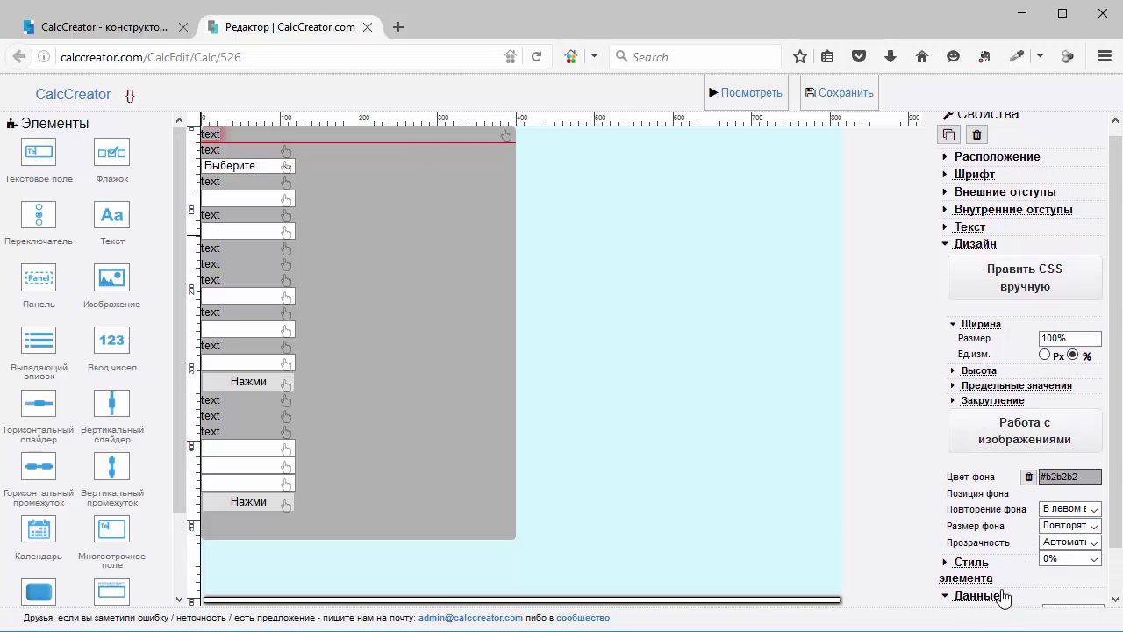
{"action": "scroll", "coordinate": [1059, 562], "scroll_direction": "down", "scroll_amount": 1}
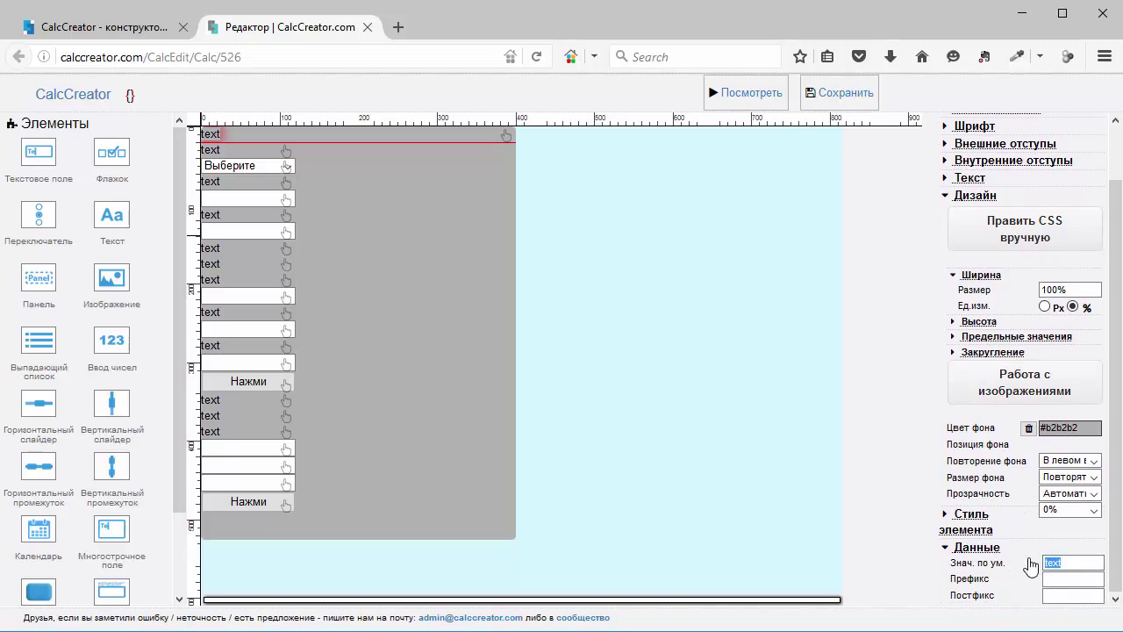
{"action": "key", "text": "ctrl+v"}
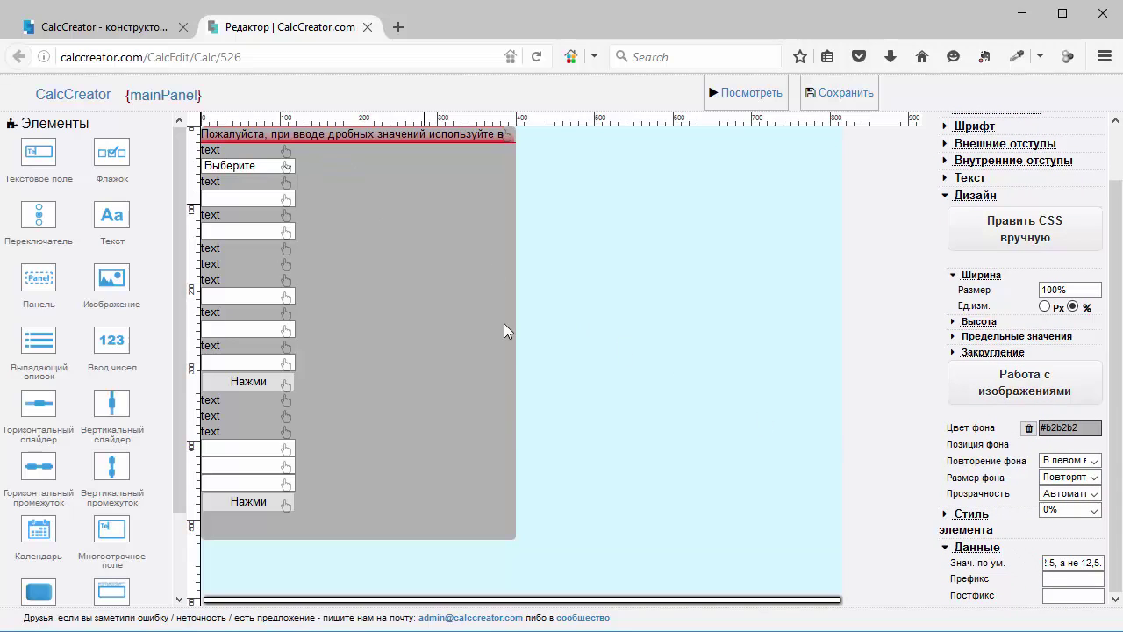
{"action": "left_click_drag", "start_coordinate": [515, 421], "coordinate": [832, 412]}
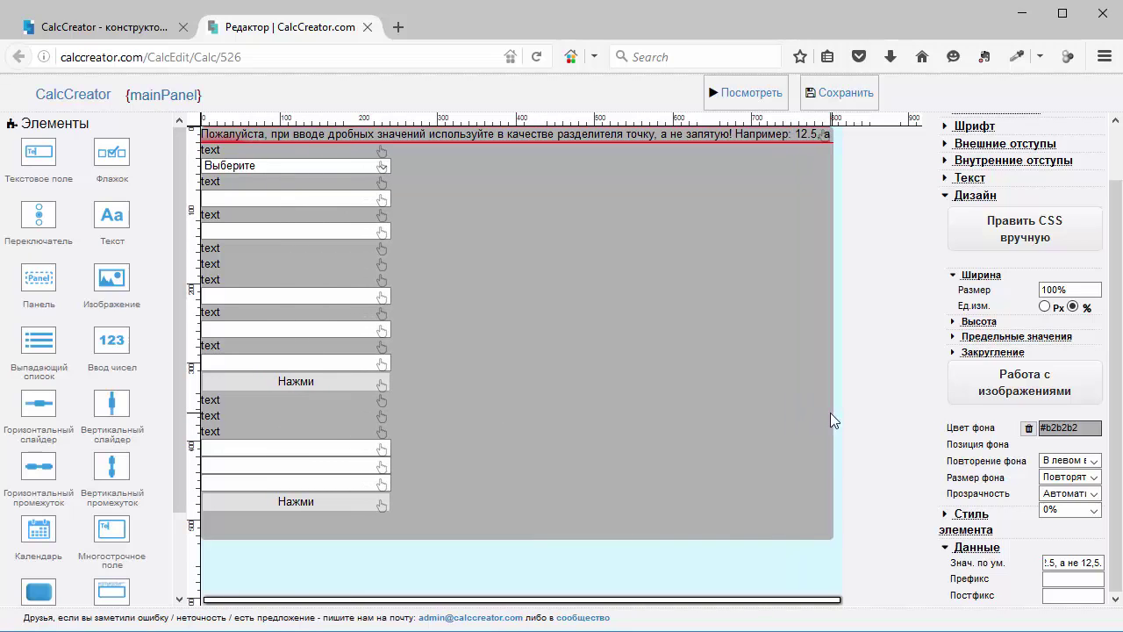
Compare the note with the original form and set the note element's height to 40 px
{"action": "left_click", "coordinate": [127, 29]}
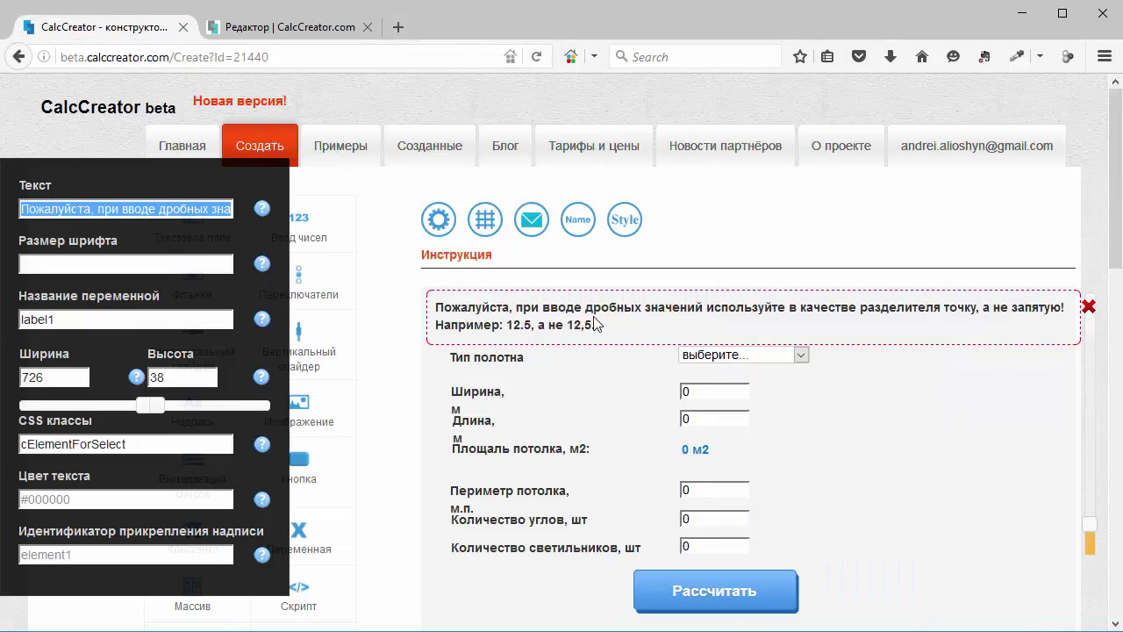
{"action": "left_click", "coordinate": [286, 32]}
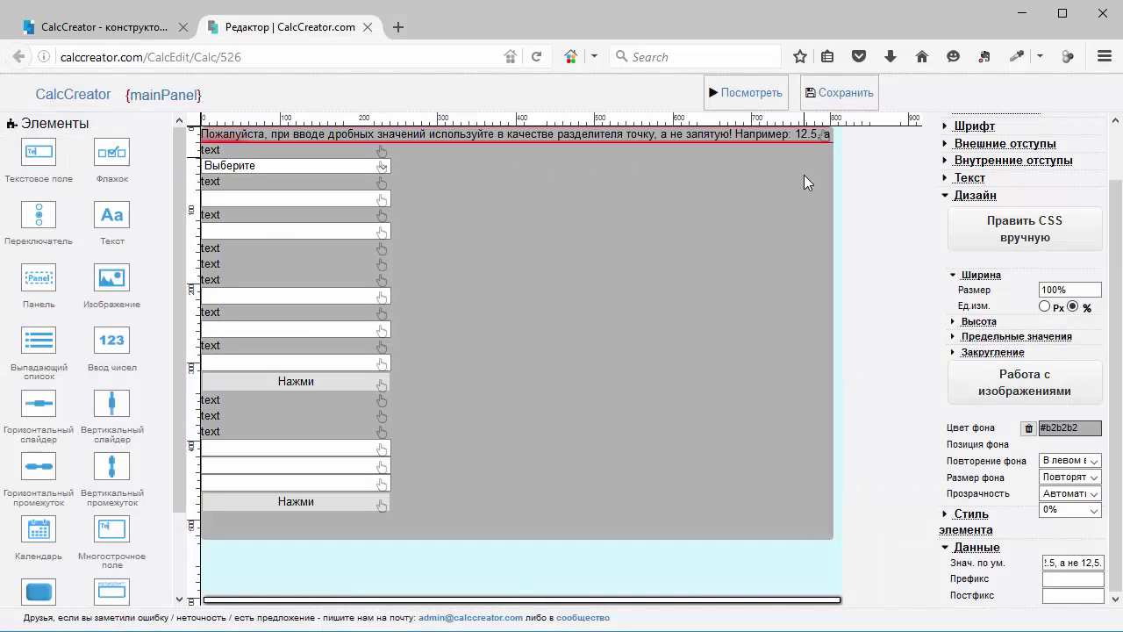
{"action": "left_click", "coordinate": [984, 322]}
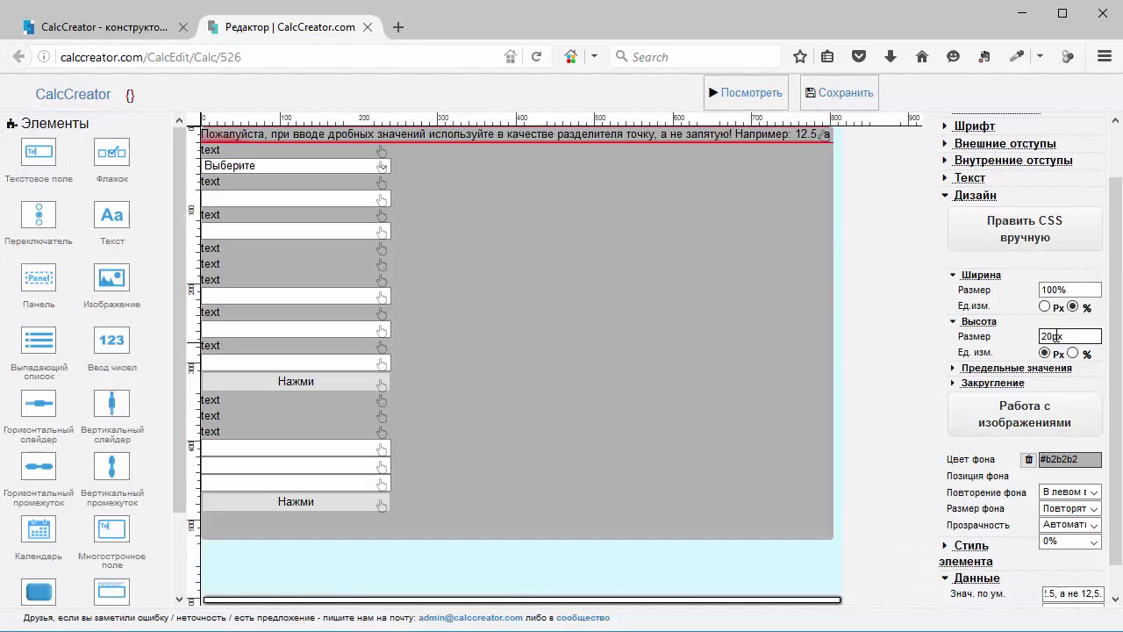
{"action": "left_click_drag", "start_coordinate": [1048, 336], "coordinate": [1018, 342]}
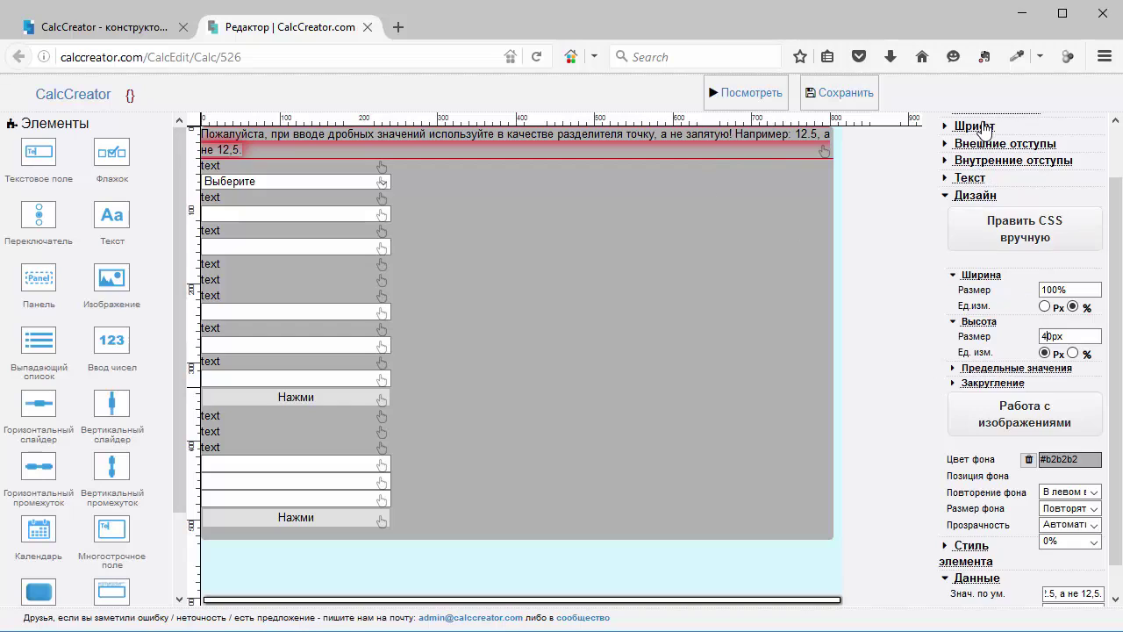
Centre the text inside the decimal-separator note element
{"action": "left_click", "coordinate": [984, 130]}
{"action": "scroll", "coordinate": [992, 141], "scroll_direction": "up", "scroll_amount": 1}
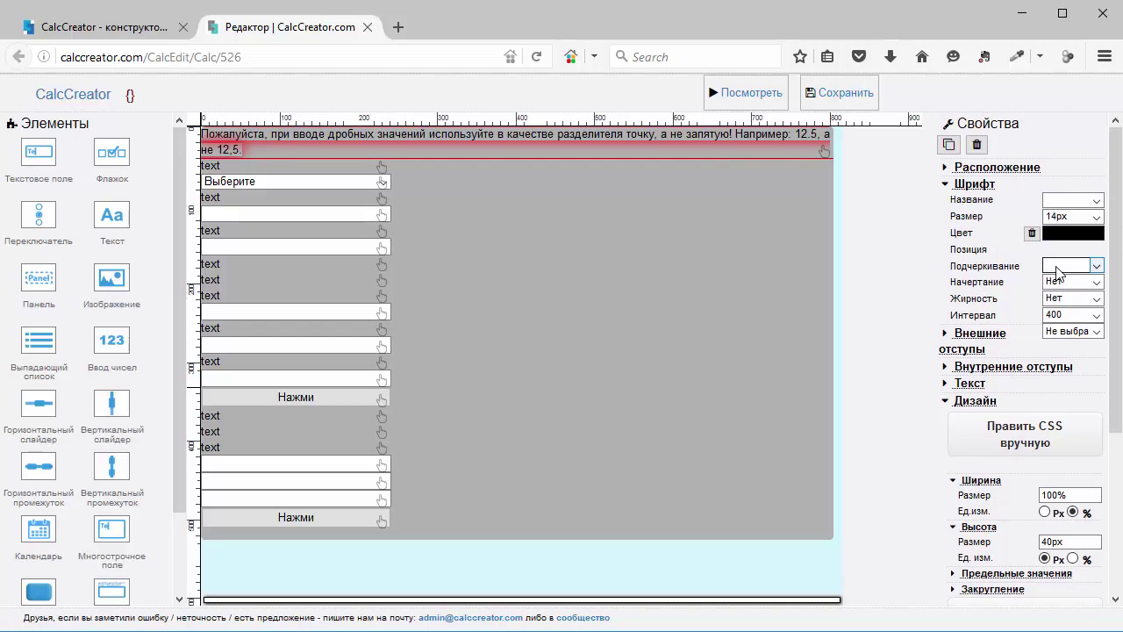
{"action": "left_click", "coordinate": [1059, 267]}
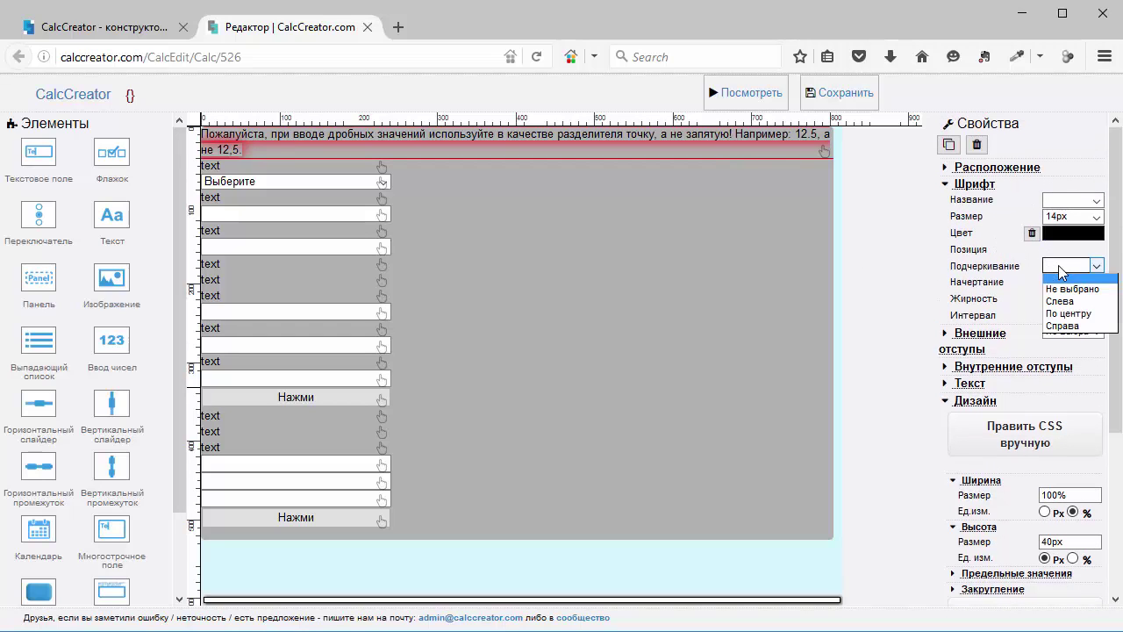
{"action": "left_click", "coordinate": [1066, 313]}
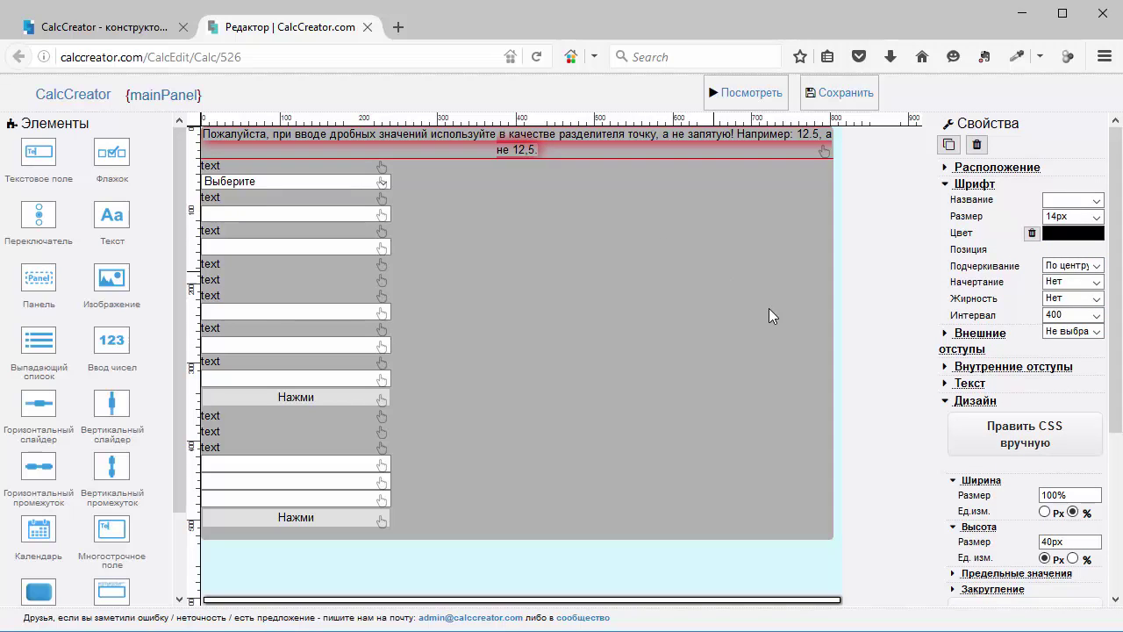
Set the note element's width to 80% and align the element to the centre of the main panel
{"action": "scroll", "coordinate": [1027, 438], "scroll_direction": "down", "scroll_amount": 3}
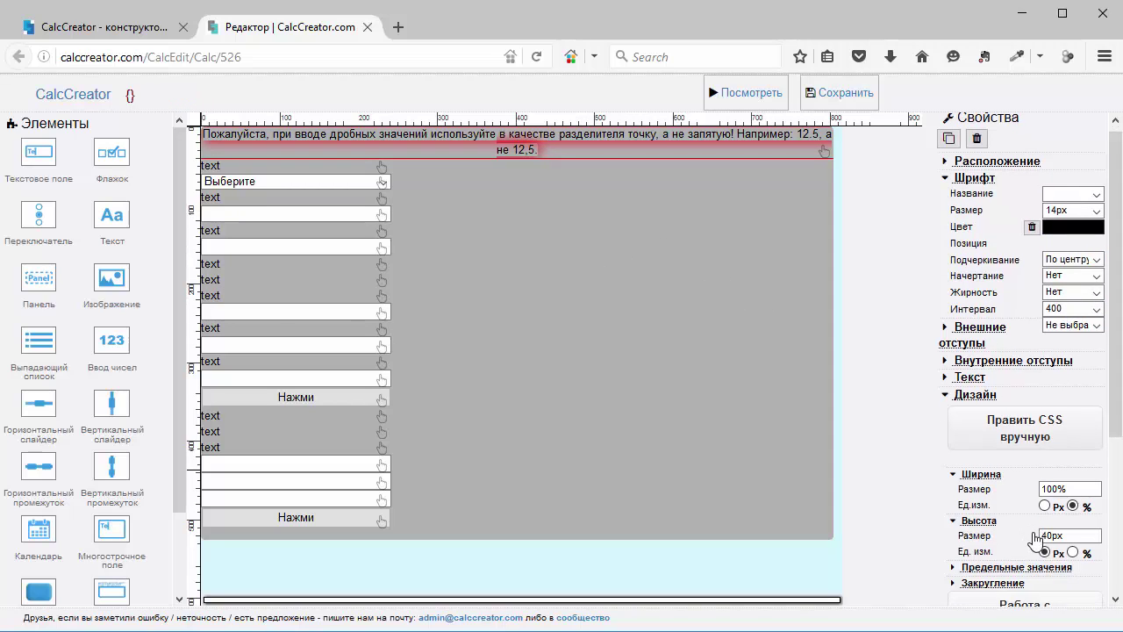
{"action": "double_click", "coordinate": [1049, 337]}
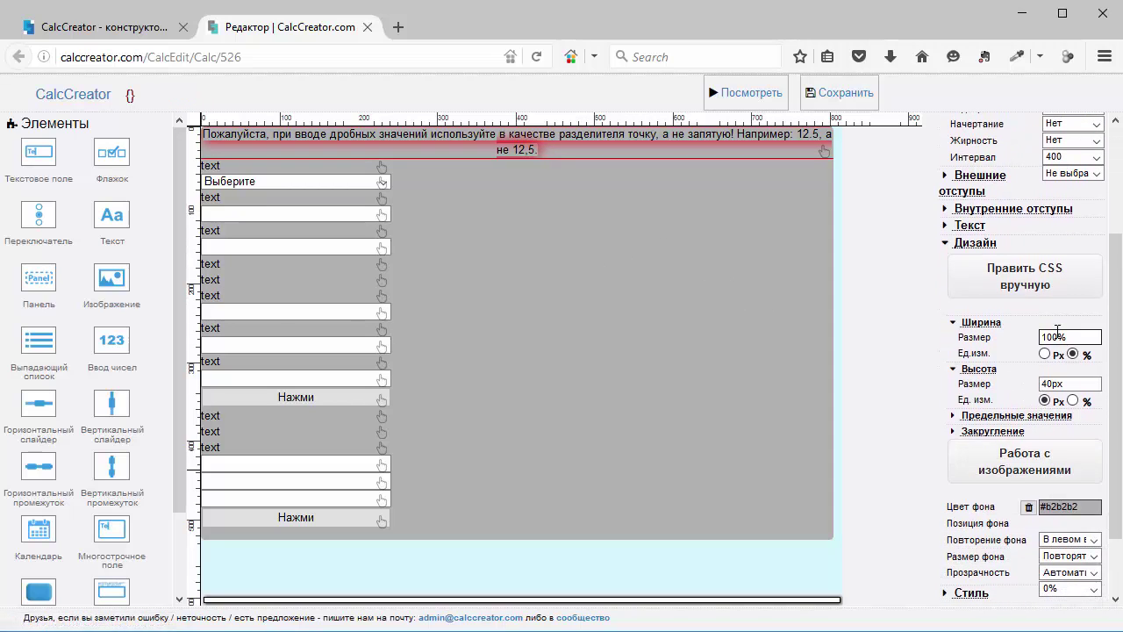
{"action": "type", "text": "80"}
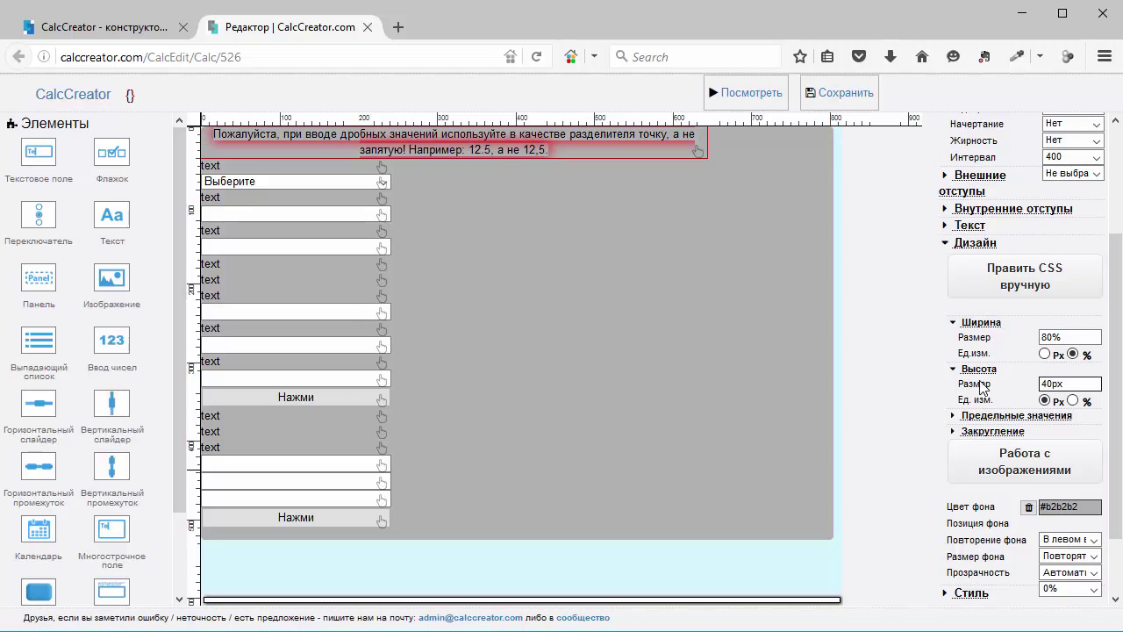
{"action": "scroll", "coordinate": [985, 269], "scroll_direction": "up", "scroll_amount": 3}
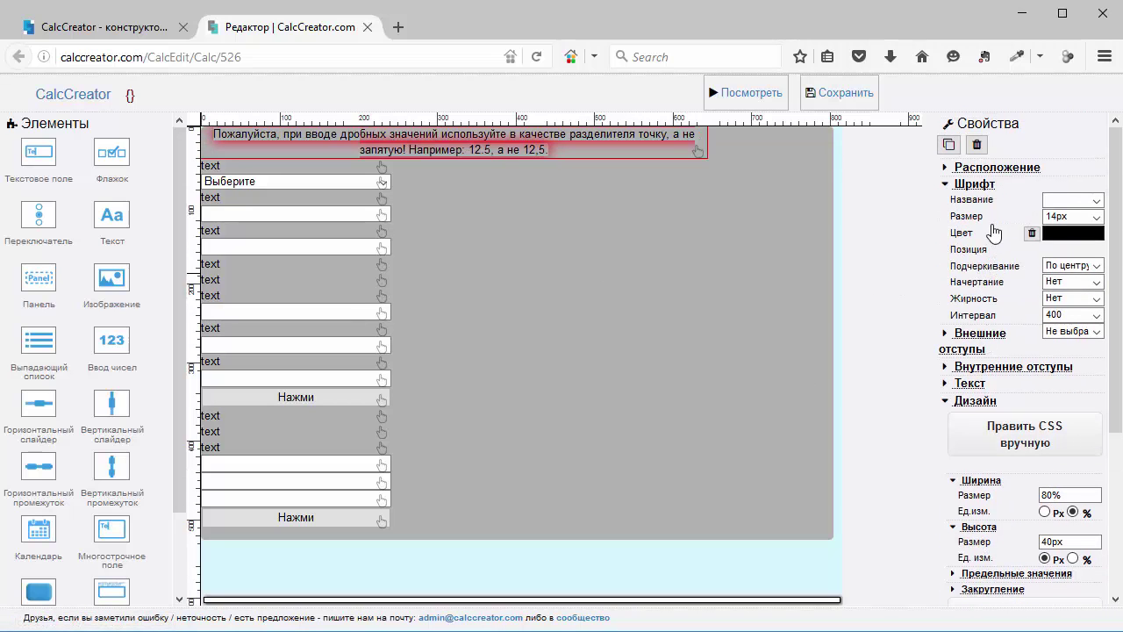
{"action": "left_click", "coordinate": [989, 171]}
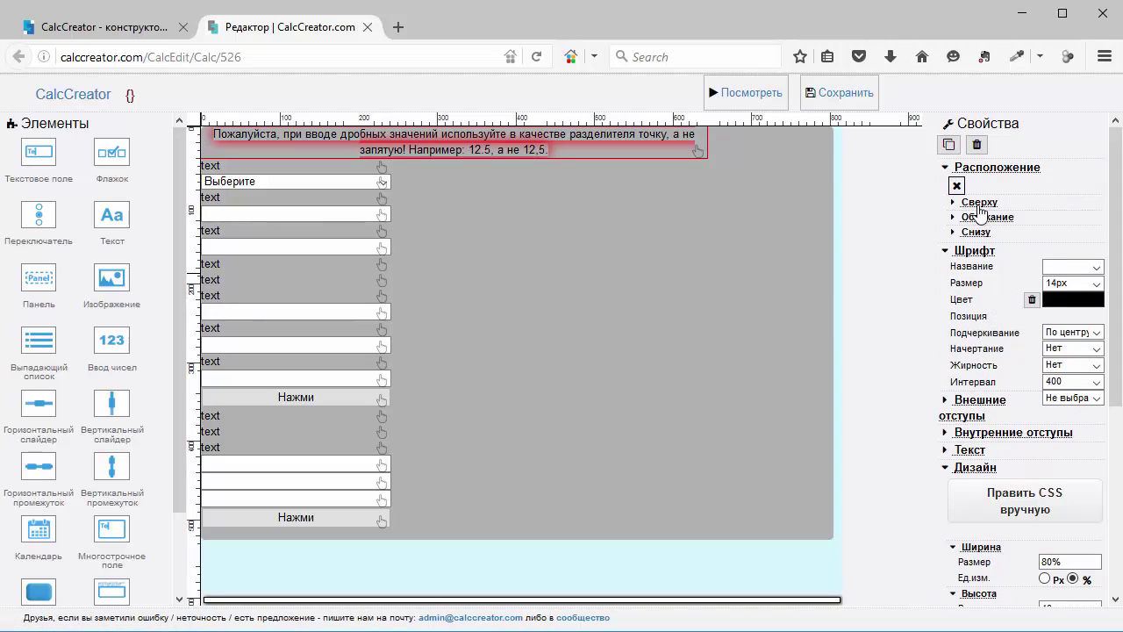
{"action": "left_click", "coordinate": [979, 203]}
{"action": "left_click", "coordinate": [991, 216]}
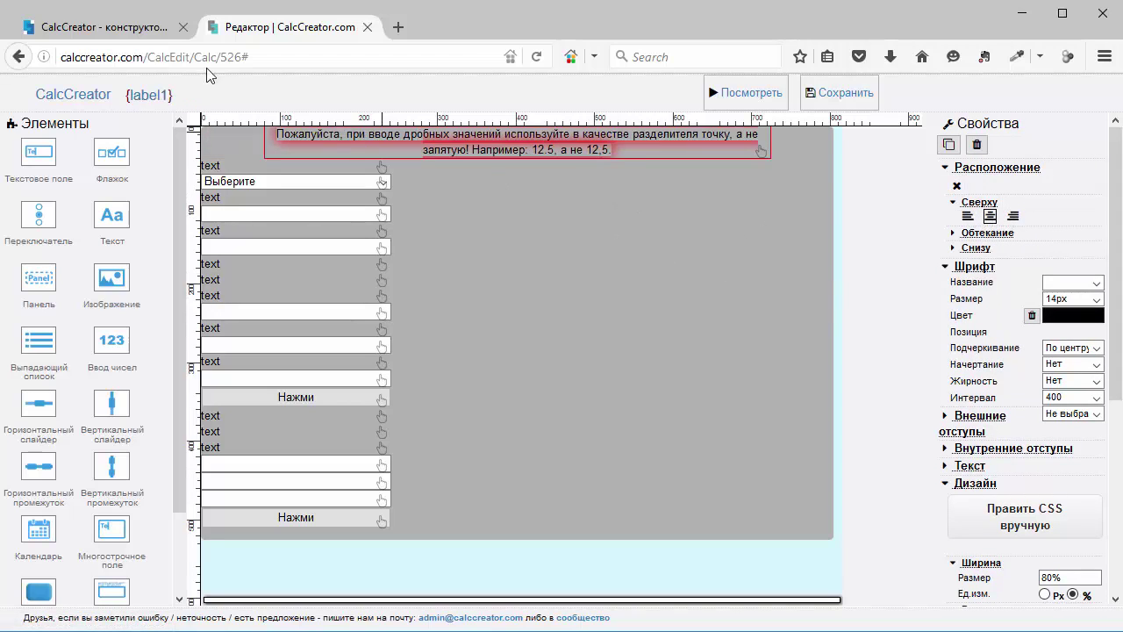
Compare the note with the original form and set its font weight to 700
{"action": "left_click", "coordinate": [81, 27]}
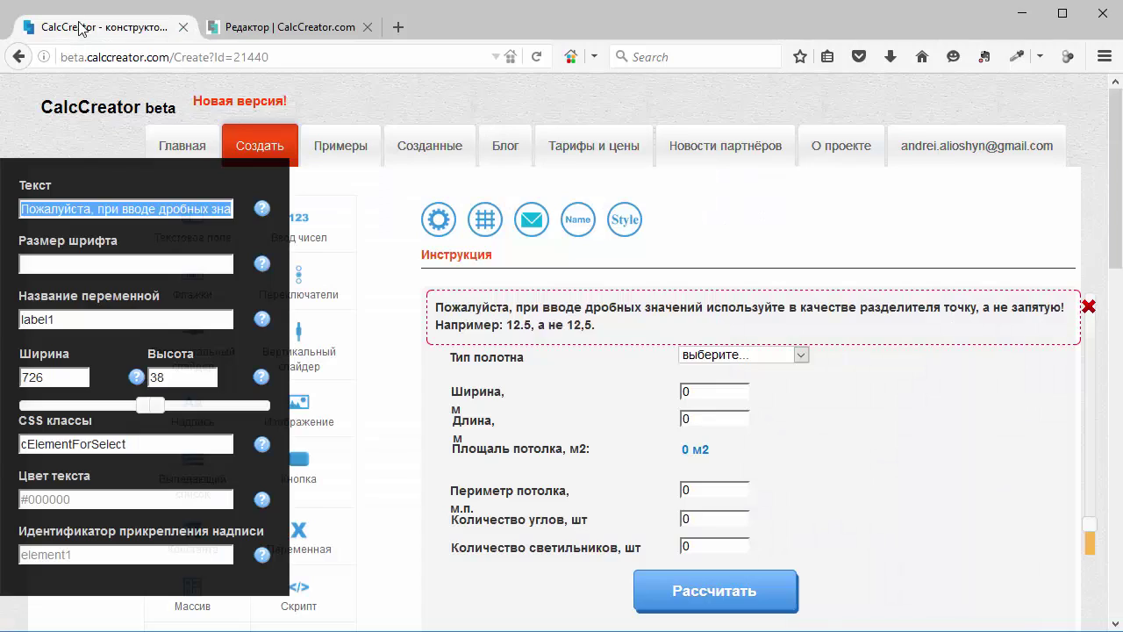
{"action": "left_click", "coordinate": [269, 31]}
{"action": "left_click", "coordinate": [569, 182]}
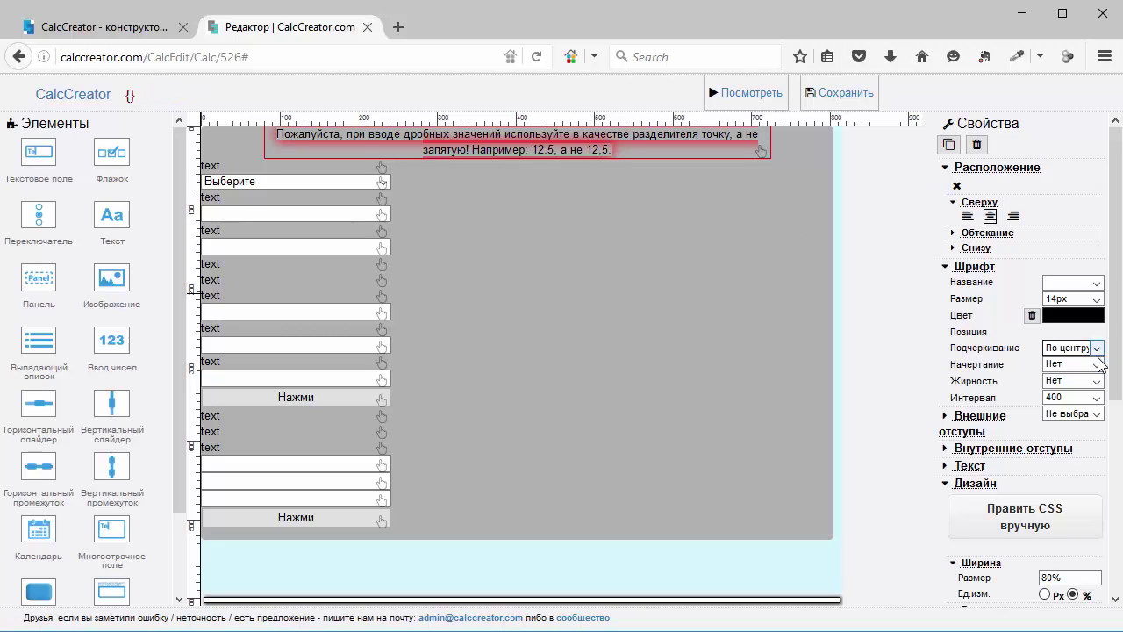
{"action": "left_click", "coordinate": [1076, 399]}
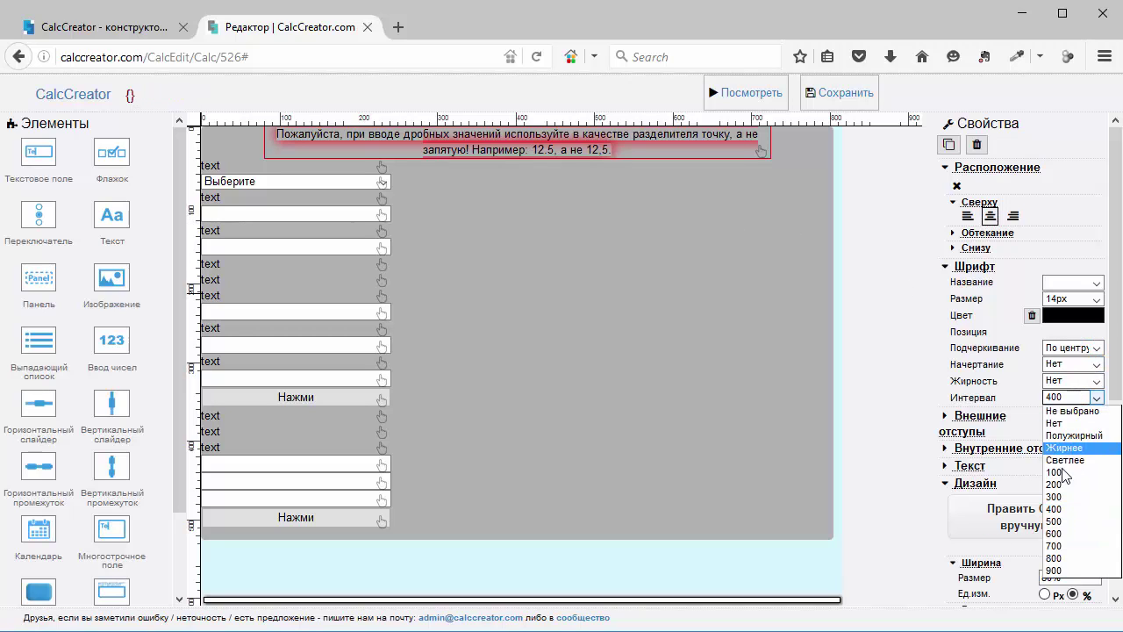
{"action": "left_click", "coordinate": [1057, 546]}
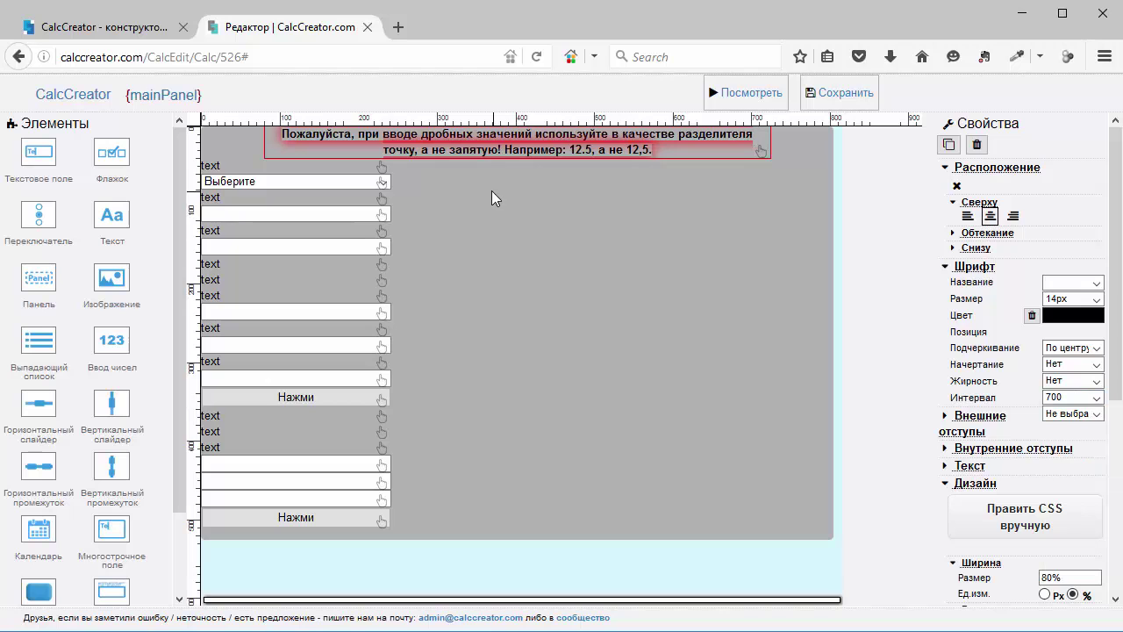
Copy the label "Тип полотна" from the original form into the default value of the text element above the dropdown list
{"action": "left_click", "coordinate": [379, 158]}
{"action": "left_click", "coordinate": [136, 33]}
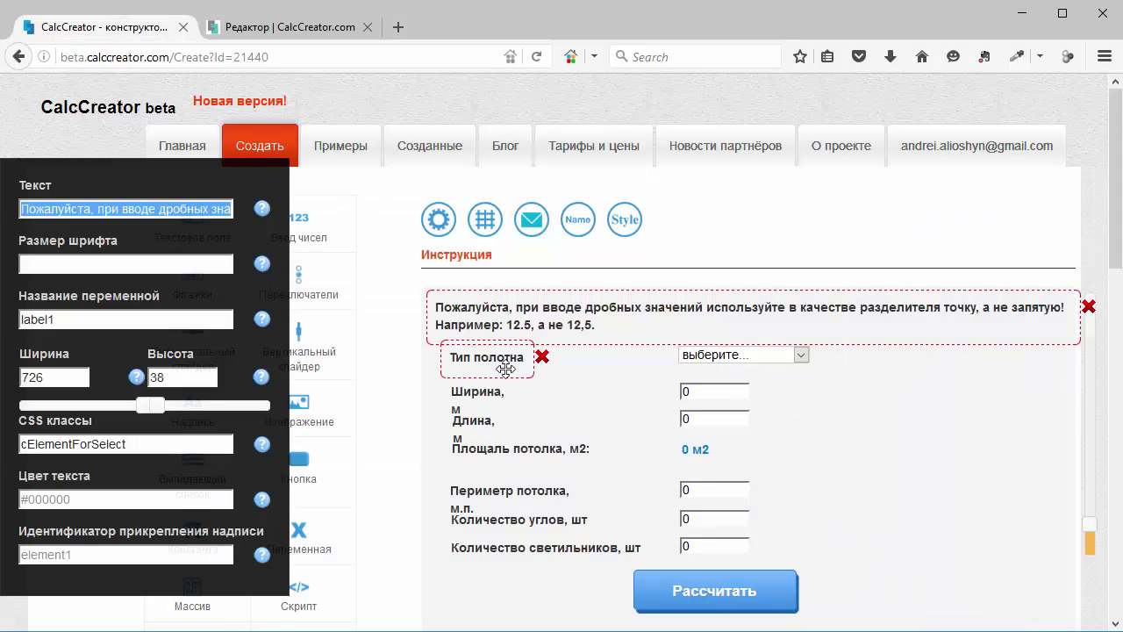
{"action": "left_click", "coordinate": [506, 369]}
{"action": "triple_click", "coordinate": [77, 212]}
{"action": "key", "text": "ctrl+c"}
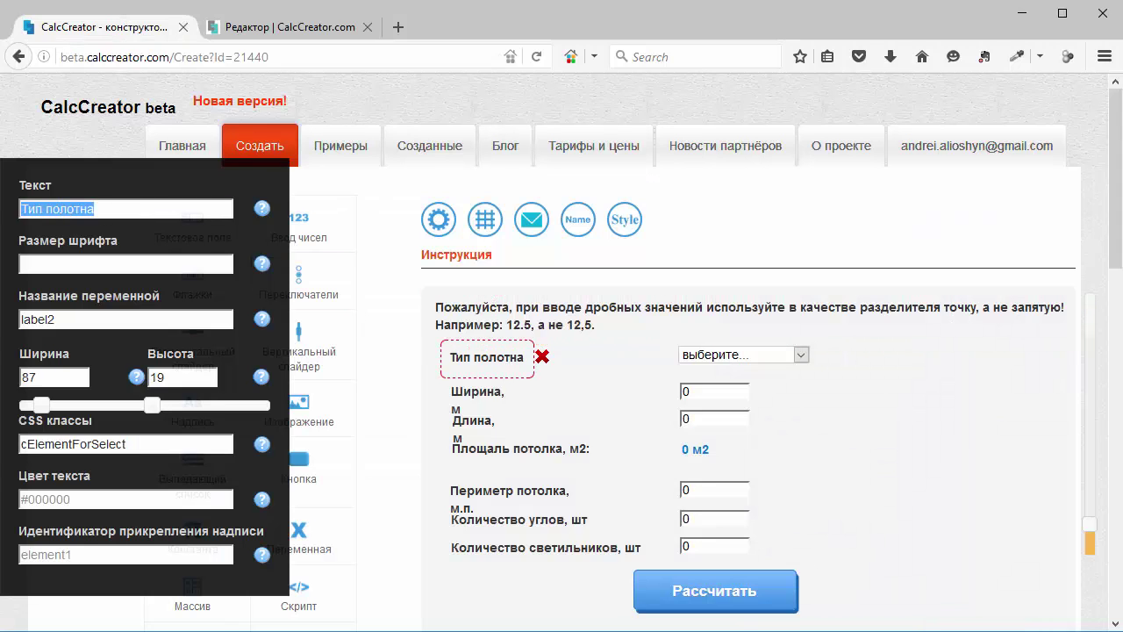
{"action": "left_click", "coordinate": [285, 27]}
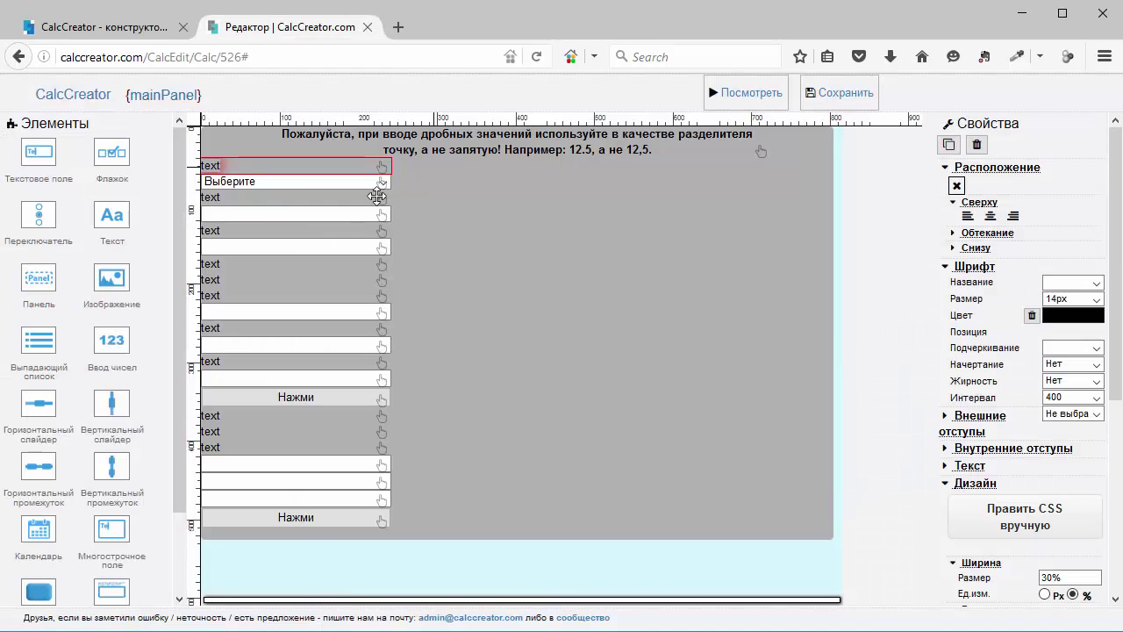
{"action": "scroll", "coordinate": [1023, 535], "scroll_direction": "down", "scroll_amount": 4}
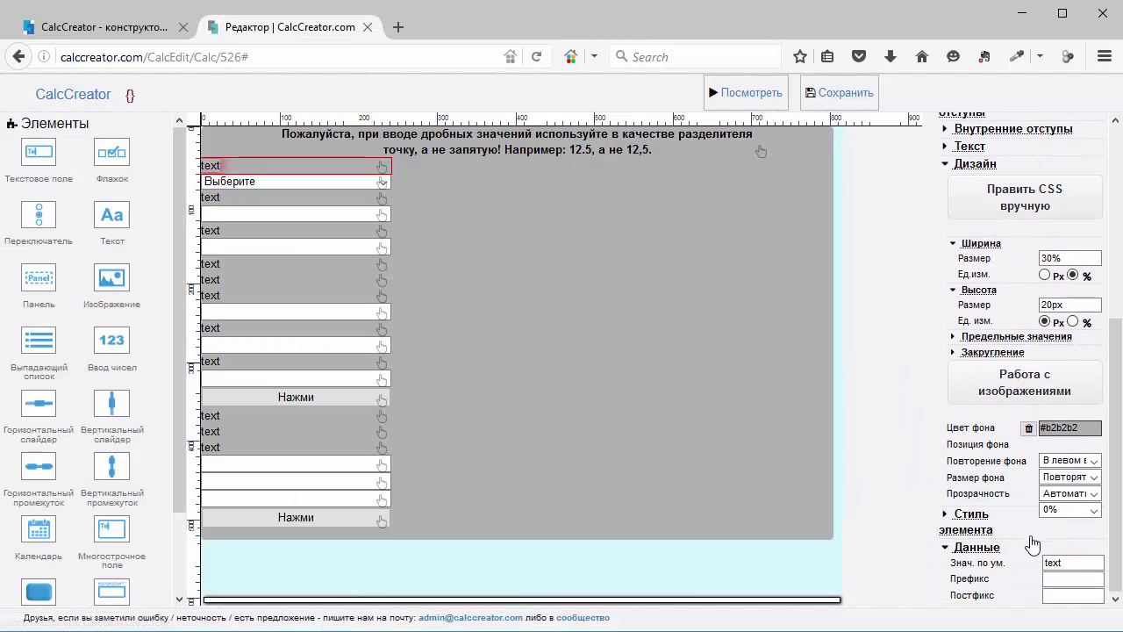
{"action": "left_click", "coordinate": [1044, 562]}
{"action": "key", "text": "ctrl+v"}
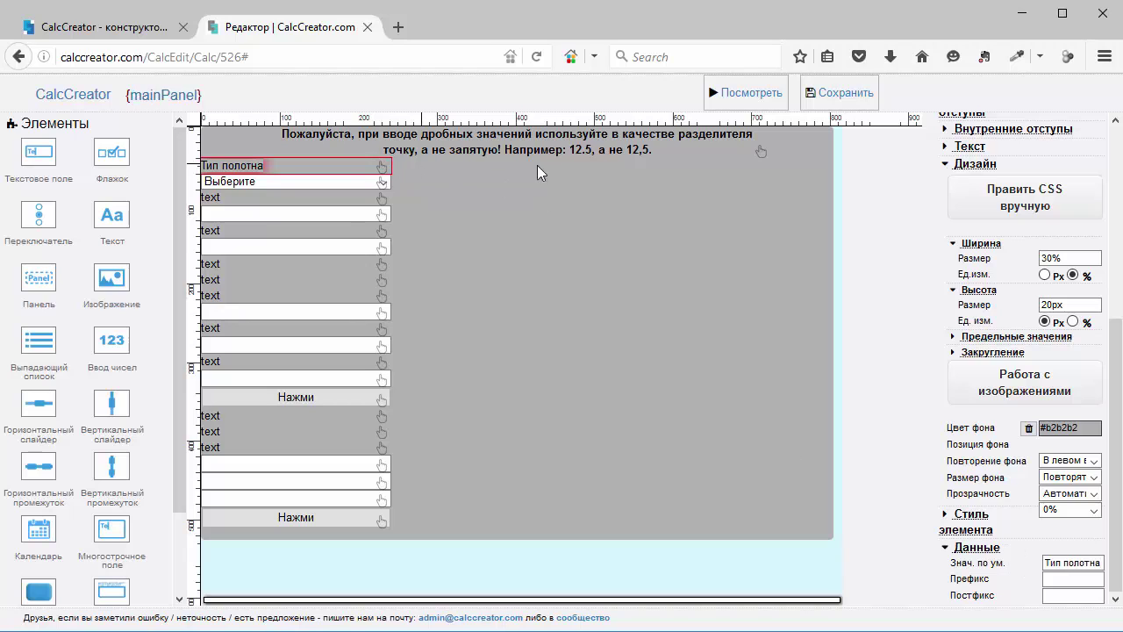
Set the "Тип полотна" label's wrapping to left so the dropdown list sits beside it
{"action": "scroll", "coordinate": [961, 196], "scroll_direction": "up", "scroll_amount": 1}
{"action": "scroll", "coordinate": [961, 196], "scroll_direction": "up", "scroll_amount": 5}
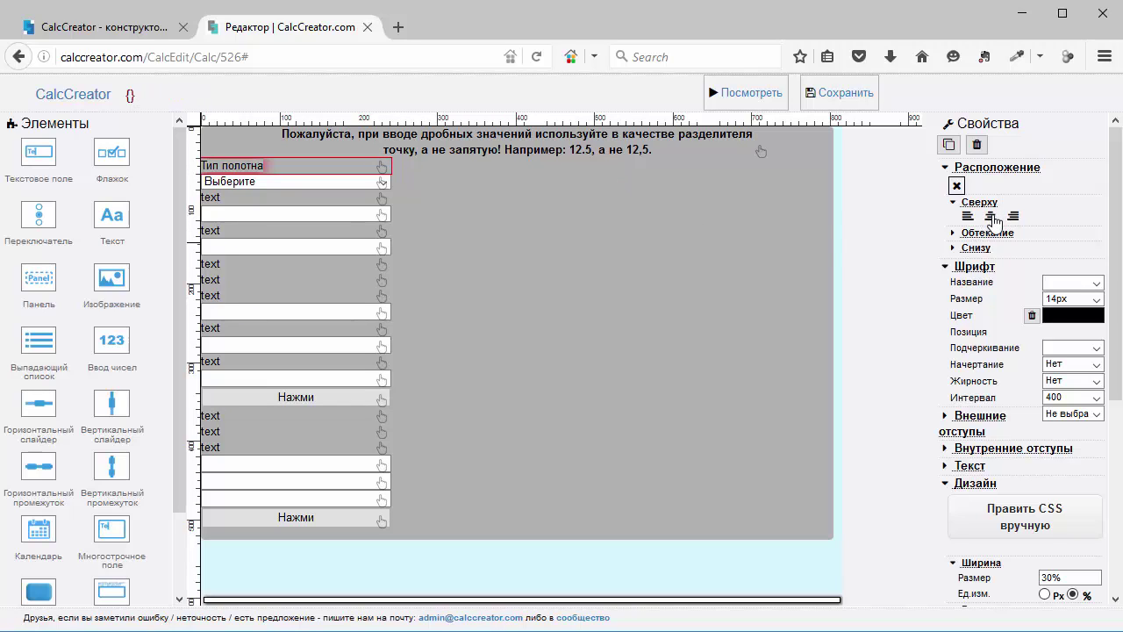
{"action": "left_click", "coordinate": [974, 235]}
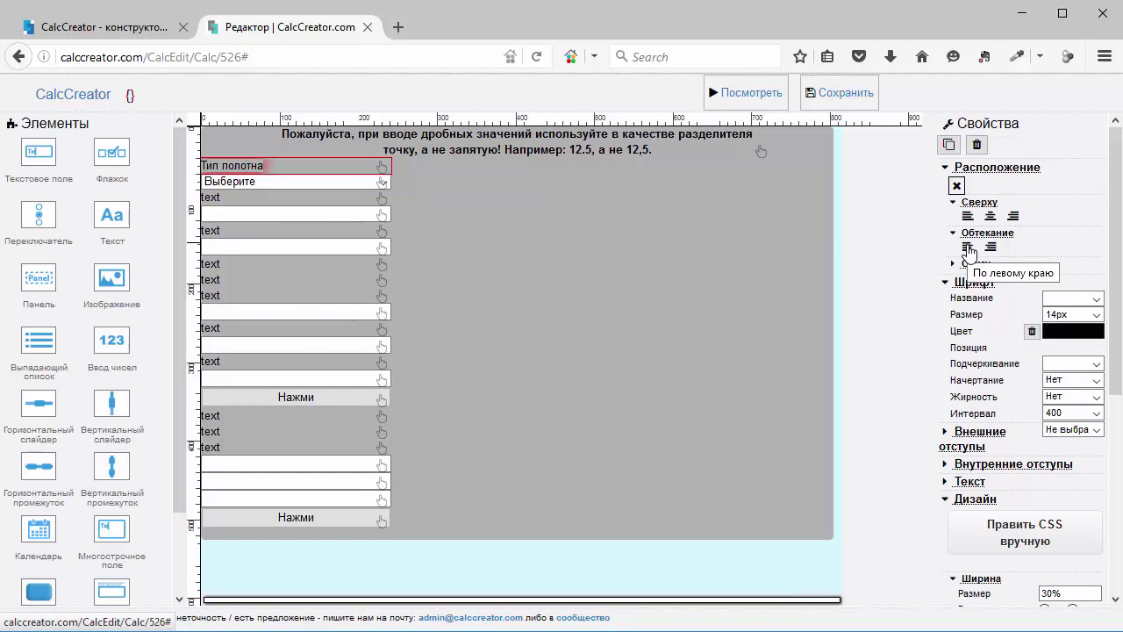
{"action": "left_click", "coordinate": [968, 248]}
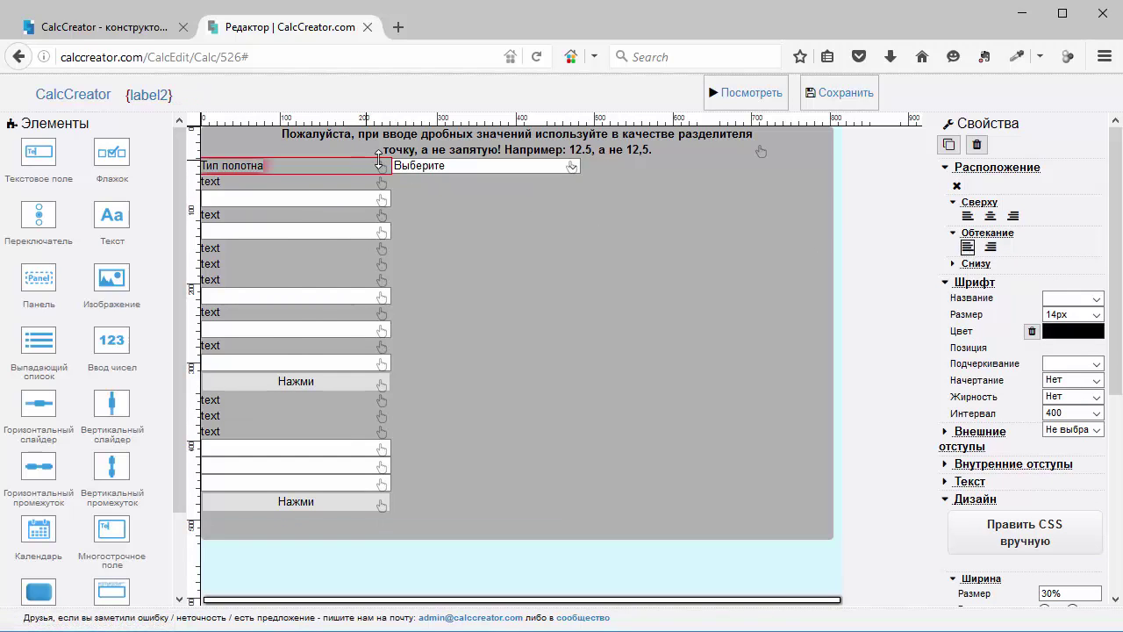
In the original form, enlarge the fabric-type dropdown's value group and copy its first entry's text, "Матовое полотно"
{"action": "left_click", "coordinate": [81, 31]}
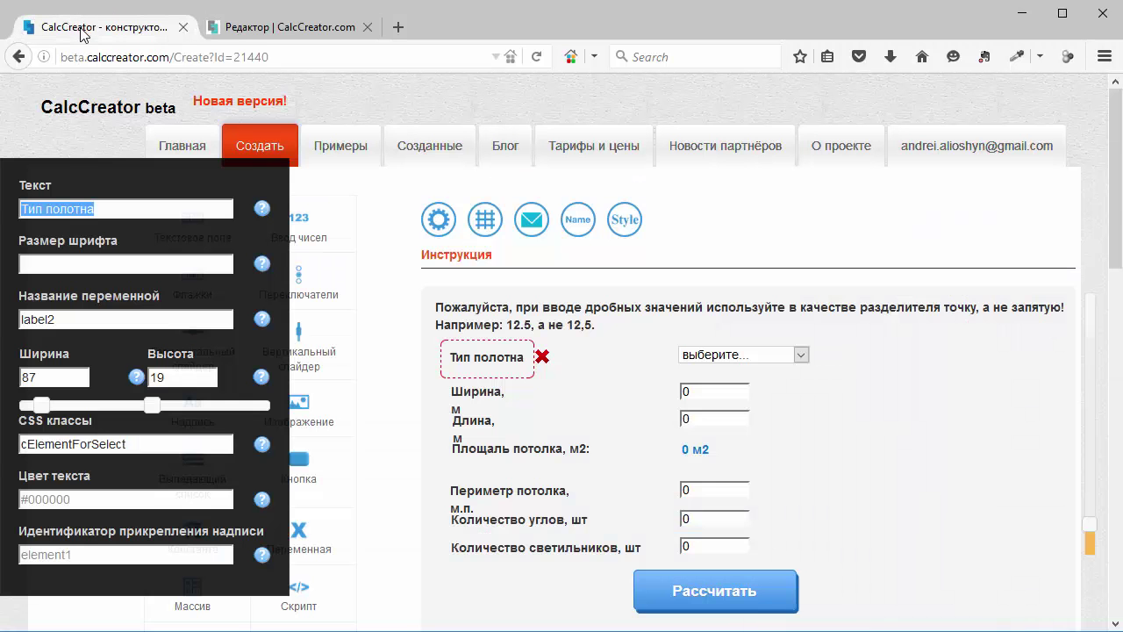
{"action": "left_click", "coordinate": [779, 347]}
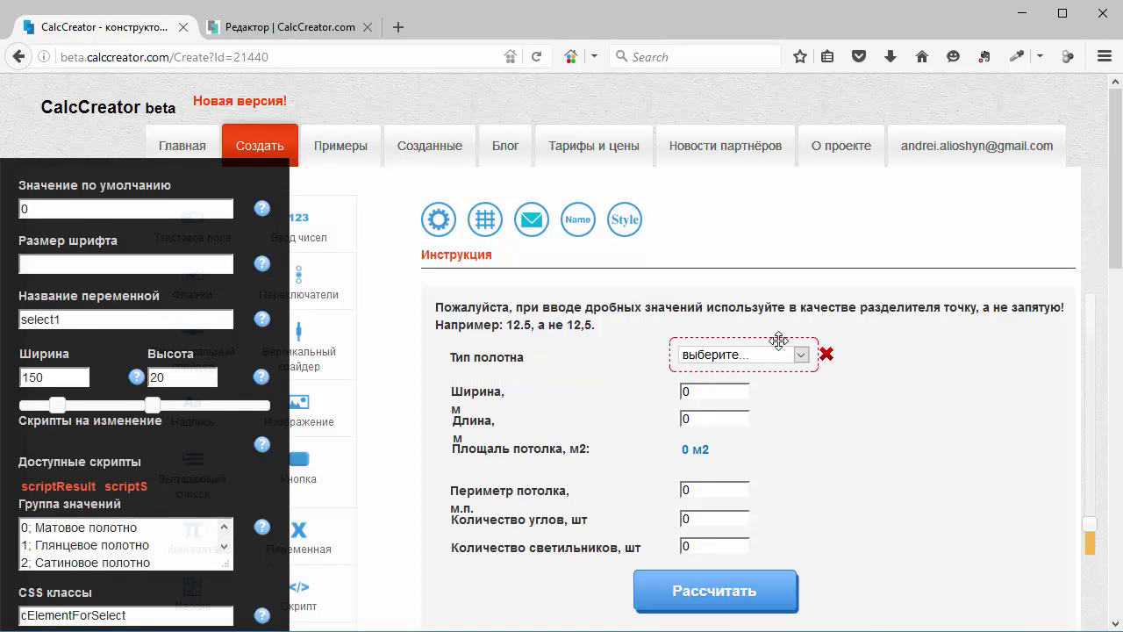
{"action": "scroll", "coordinate": [246, 318], "scroll_direction": "down", "scroll_amount": 3}
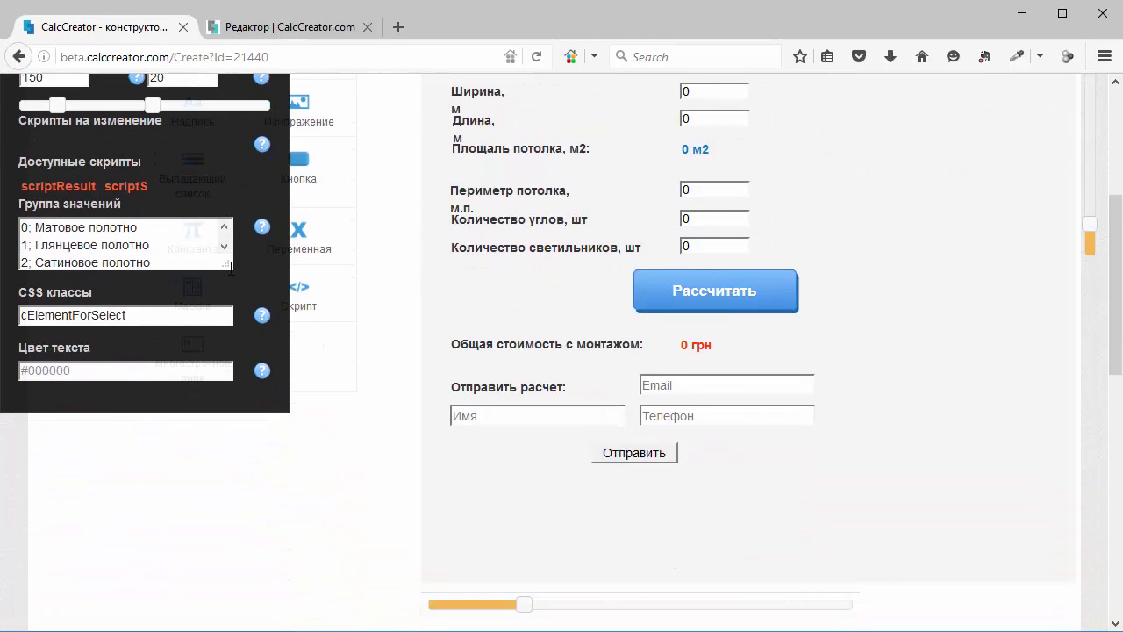
{"action": "left_click_drag", "start_coordinate": [230, 267], "coordinate": [265, 388]}
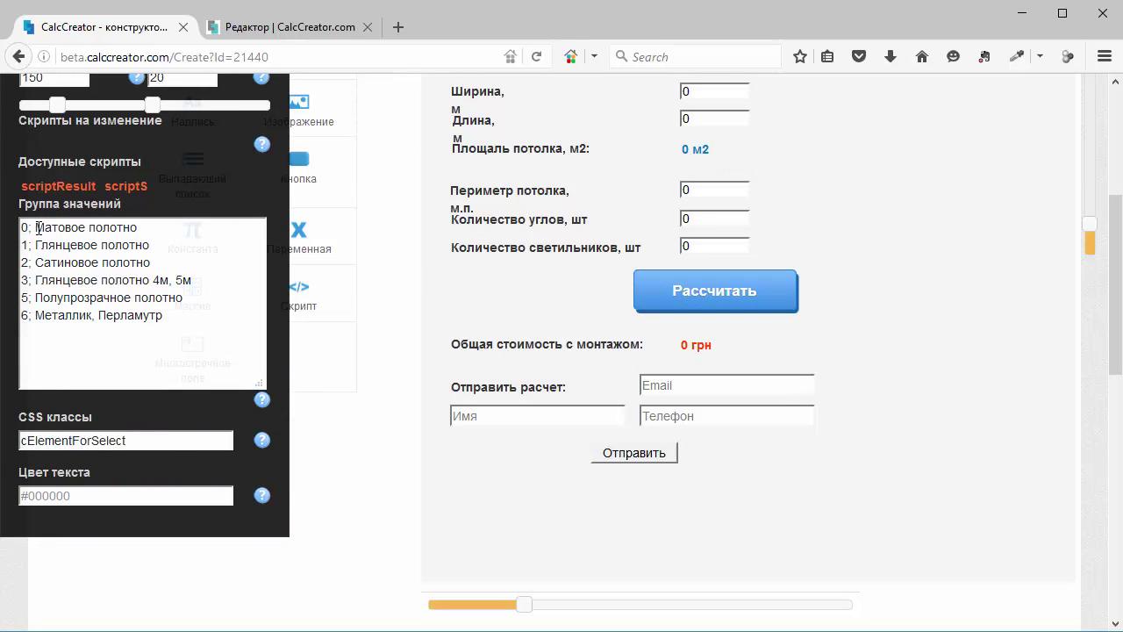
{"action": "left_click_drag", "start_coordinate": [38, 227], "coordinate": [139, 224]}
{"action": "key", "text": "ctrl+c"}
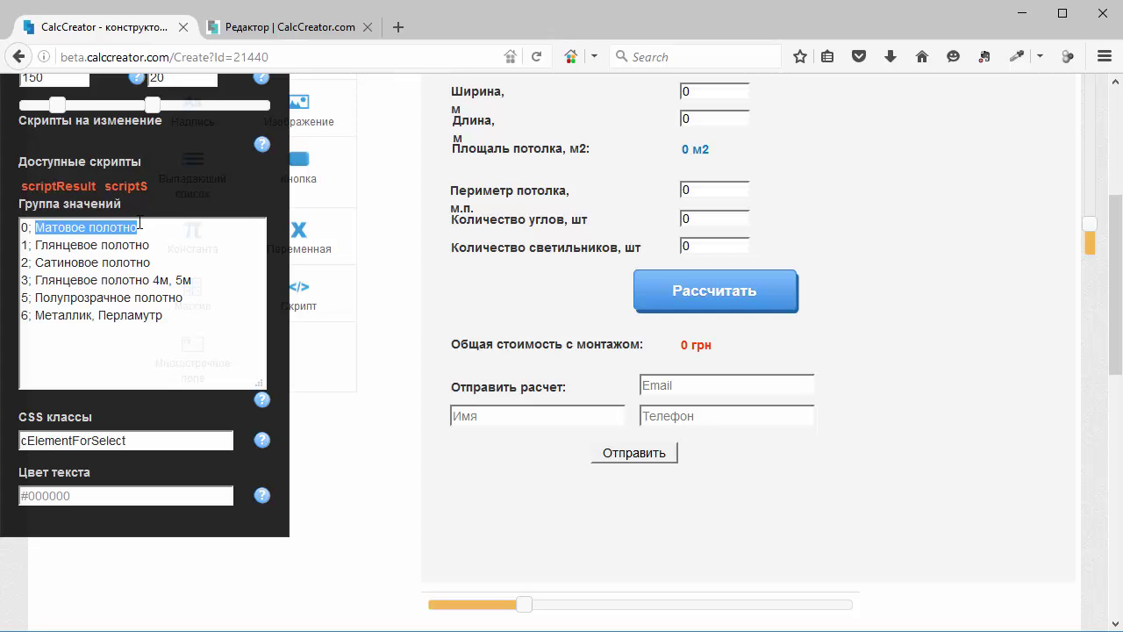
In the new editor, give the dropdown's first option the value 0 and the text "Матовое полотно"
{"action": "left_click", "coordinate": [232, 27]}
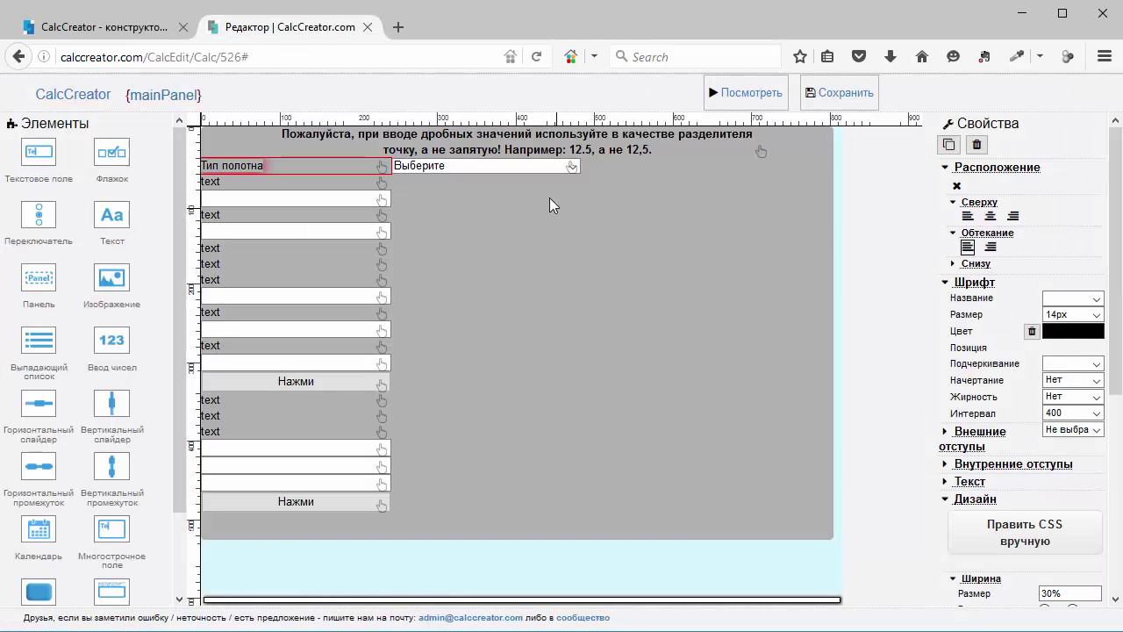
{"action": "left_click", "coordinate": [572, 171]}
{"action": "scroll", "coordinate": [1009, 412], "scroll_direction": "down", "scroll_amount": 5}
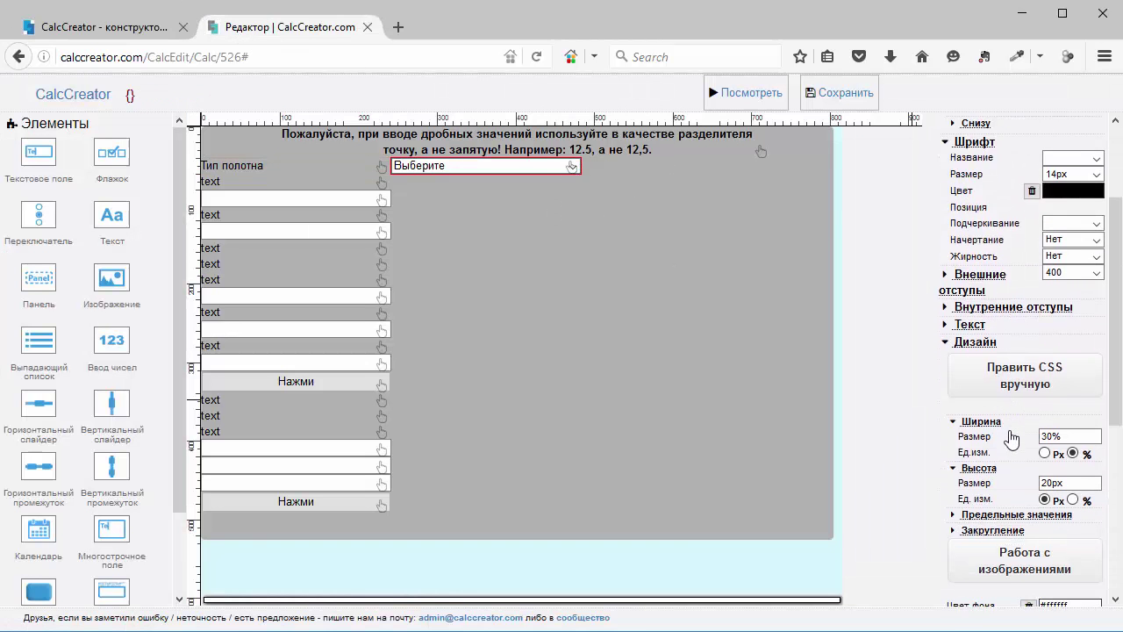
{"action": "scroll", "coordinate": [988, 502], "scroll_direction": "down", "scroll_amount": 2}
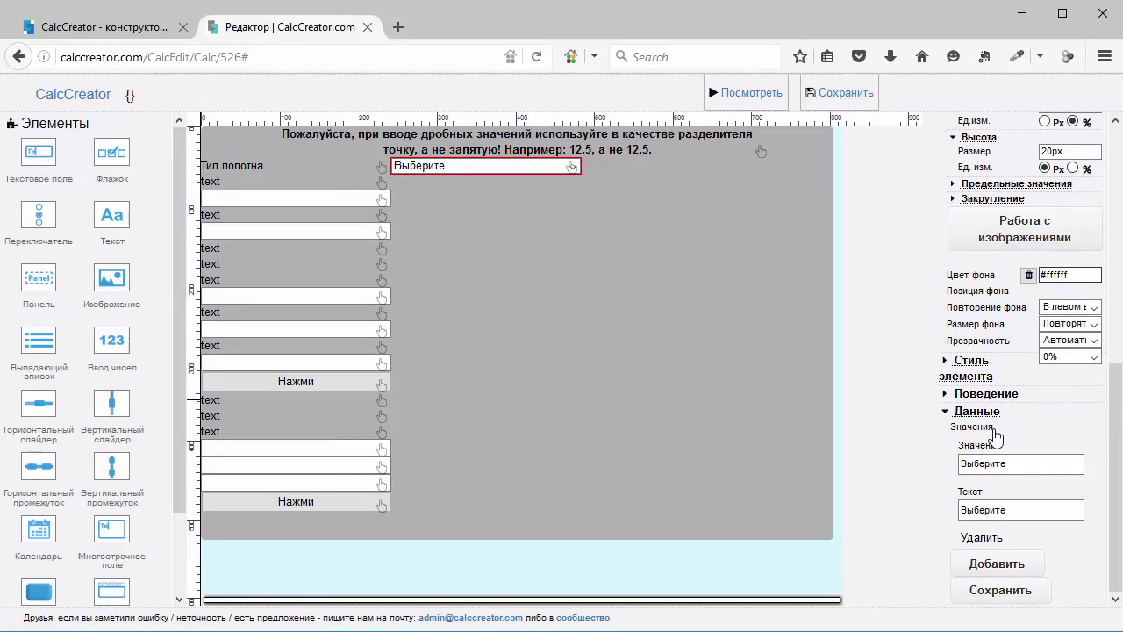
{"action": "left_click", "coordinate": [986, 462]}
{"action": "double_click", "coordinate": [985, 463]}
{"action": "type", "text": "0"}
{"action": "left_click", "coordinate": [1050, 510]}
{"action": "double_click", "coordinate": [1035, 508]}
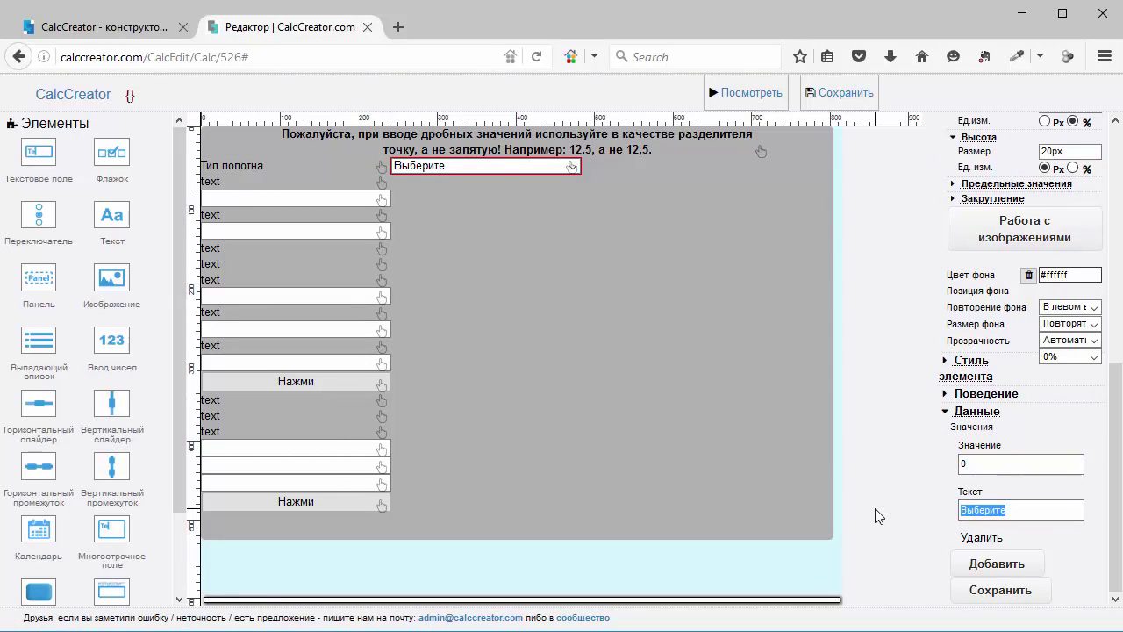
{"action": "key", "text": "ctrl+v"}
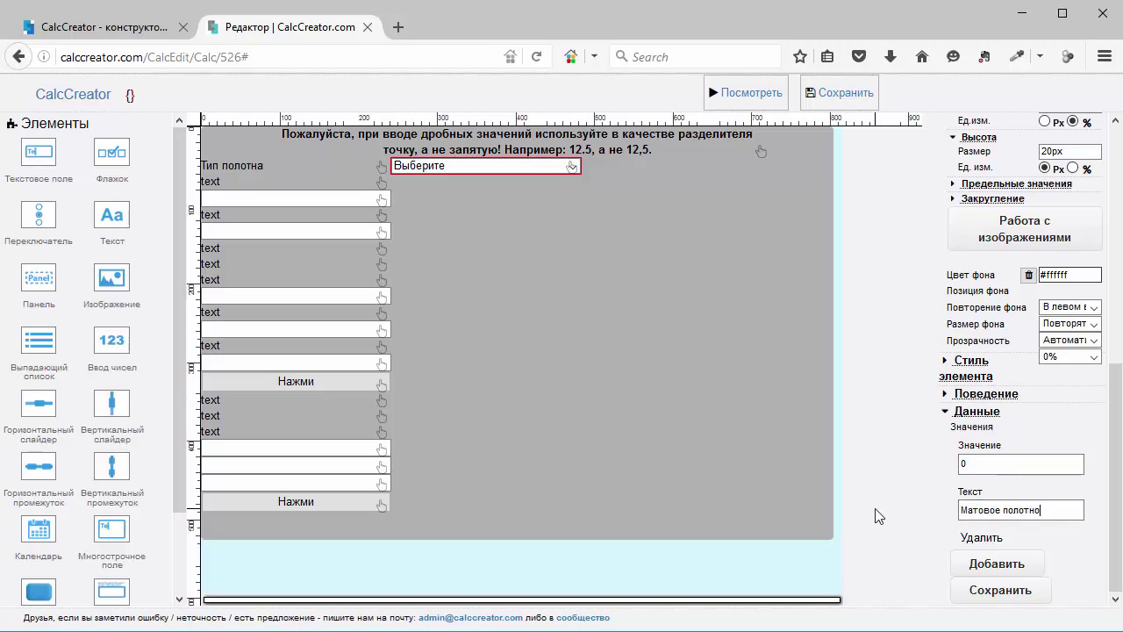
Add a second option to the dropdown list with the value 1
{"action": "left_click", "coordinate": [994, 571]}
{"action": "scroll", "coordinate": [1000, 526], "scroll_direction": "down", "scroll_amount": 2}
{"action": "left_click", "coordinate": [1011, 463]}
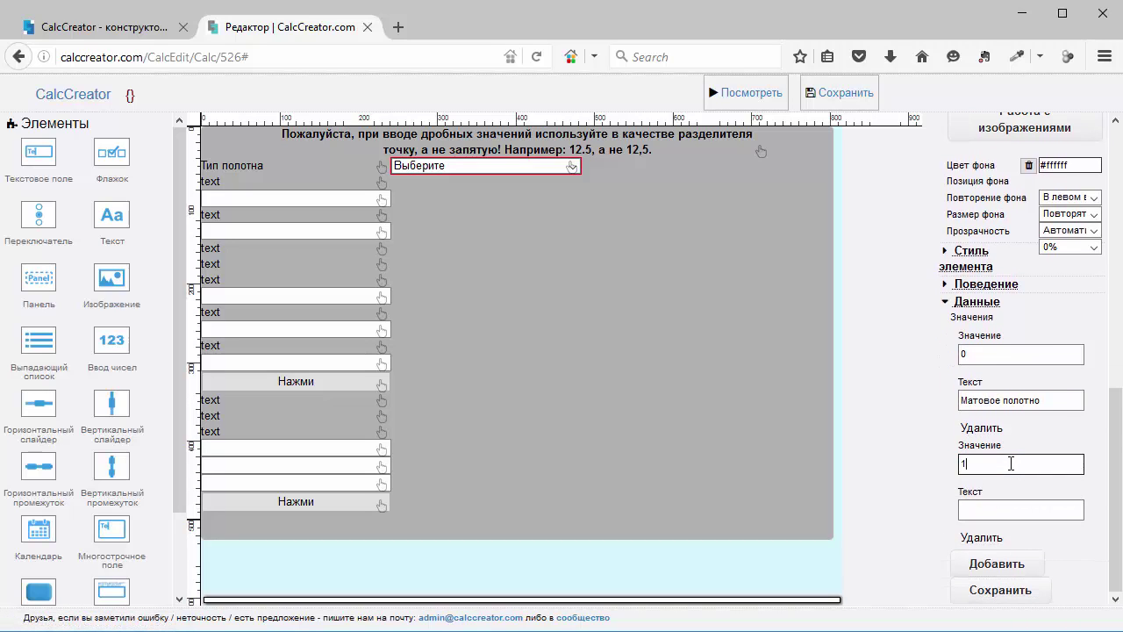
{"action": "type", "text": "1"}
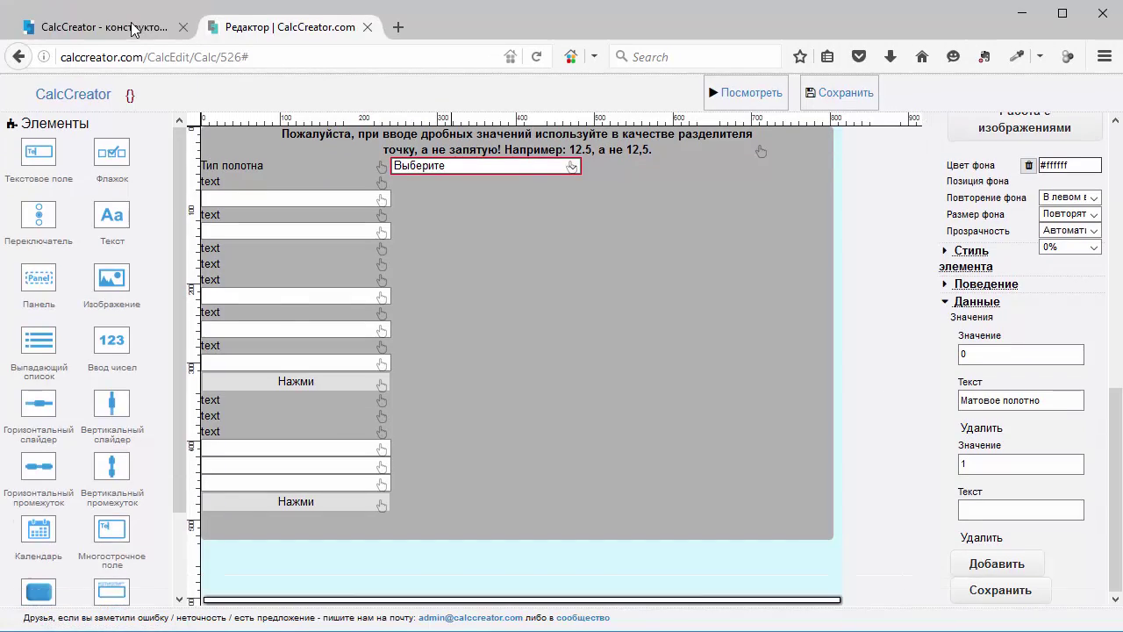
Copy "Глянцевое полотно" from the original dropdown's value group into the second option's text
{"action": "left_click", "coordinate": [132, 28]}
{"action": "left_click_drag", "start_coordinate": [36, 244], "coordinate": [160, 243]}
{"action": "key", "text": "ctrl+c"}
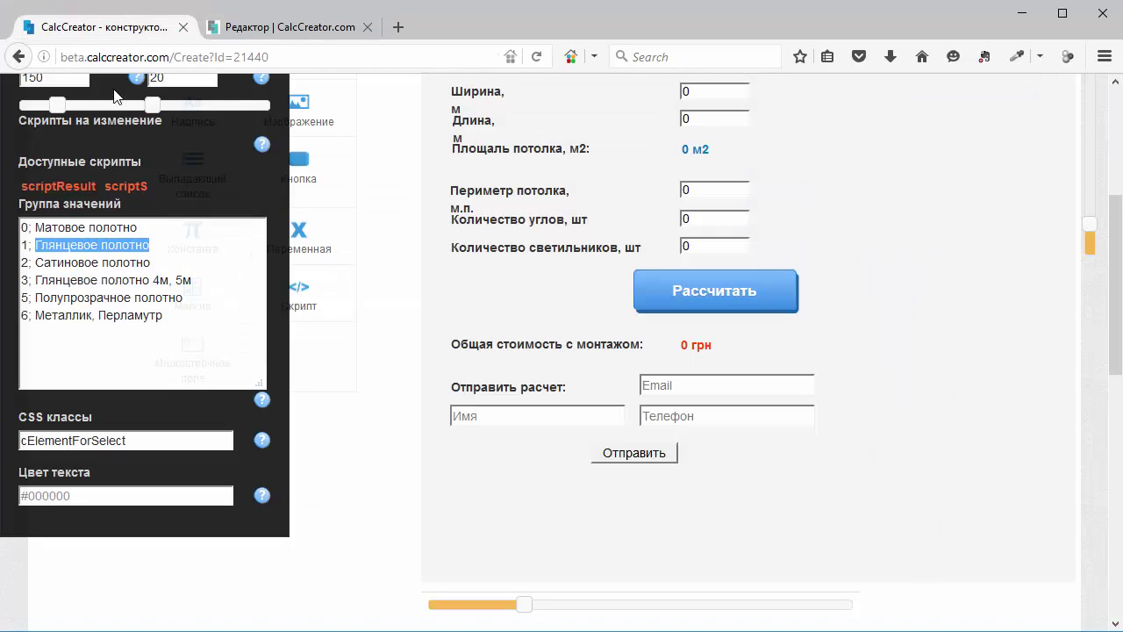
{"action": "left_click", "coordinate": [263, 27]}
{"action": "left_click", "coordinate": [1010, 509]}
{"action": "key", "text": "ctrl+v"}
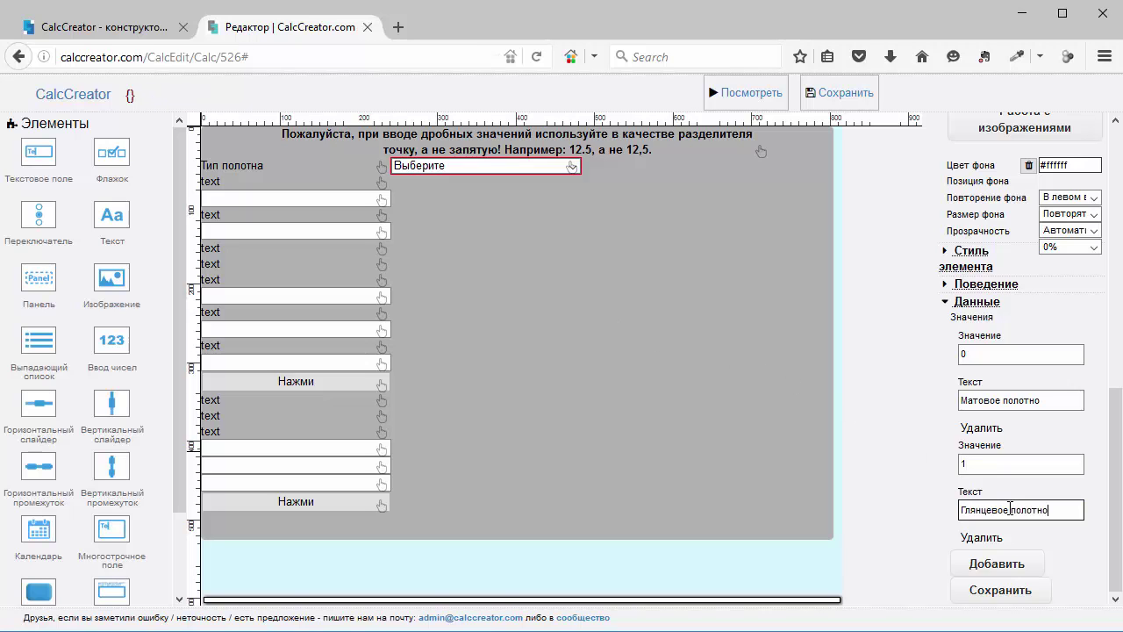
Add a third option to the dropdown list with the value 2 and the text "Сатиновое полотно" copied from the original form
{"action": "left_click", "coordinate": [996, 563]}
{"action": "left_click", "coordinate": [994, 573]}
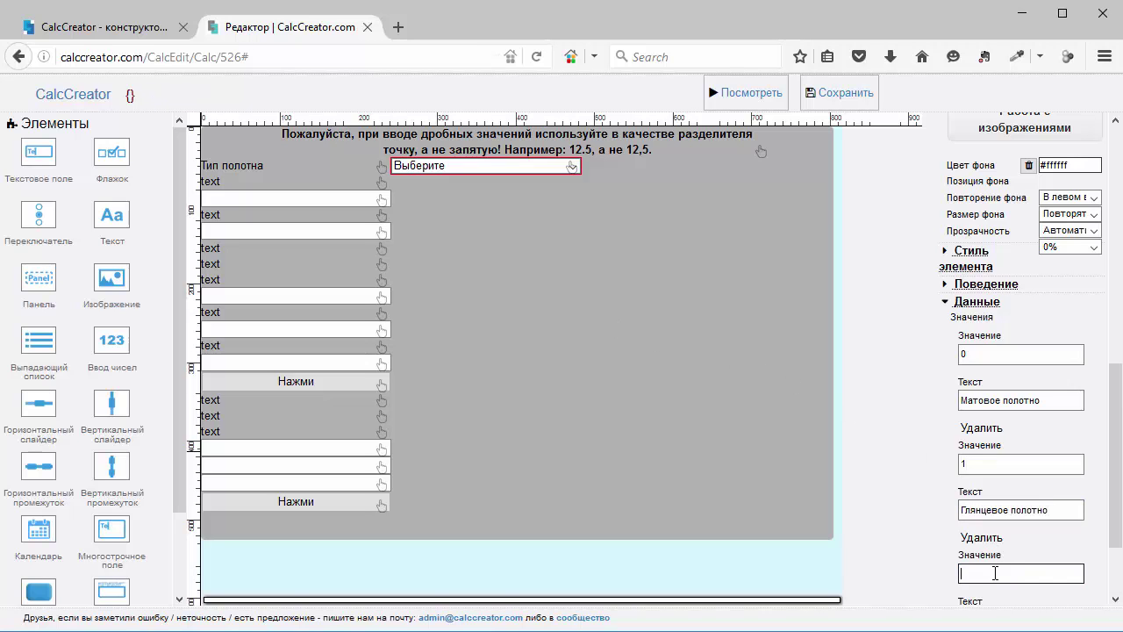
{"action": "type", "text": "2"}
{"action": "scroll", "coordinate": [991, 564], "scroll_direction": "down", "scroll_amount": 3}
{"action": "left_click", "coordinate": [137, 36]}
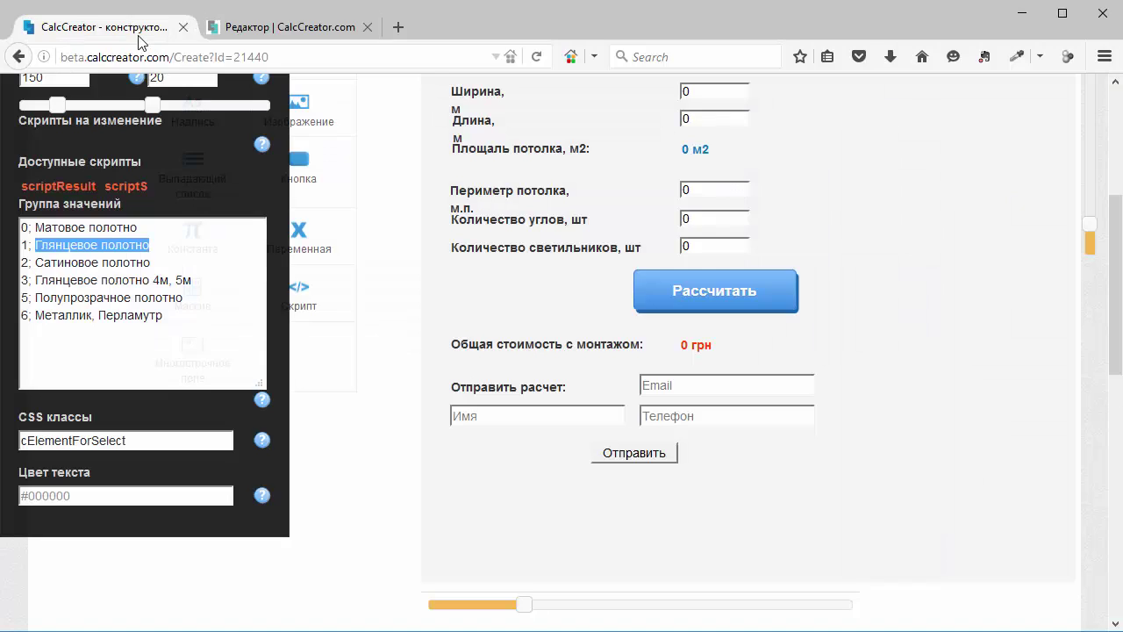
{"action": "left_click_drag", "start_coordinate": [36, 262], "coordinate": [151, 265]}
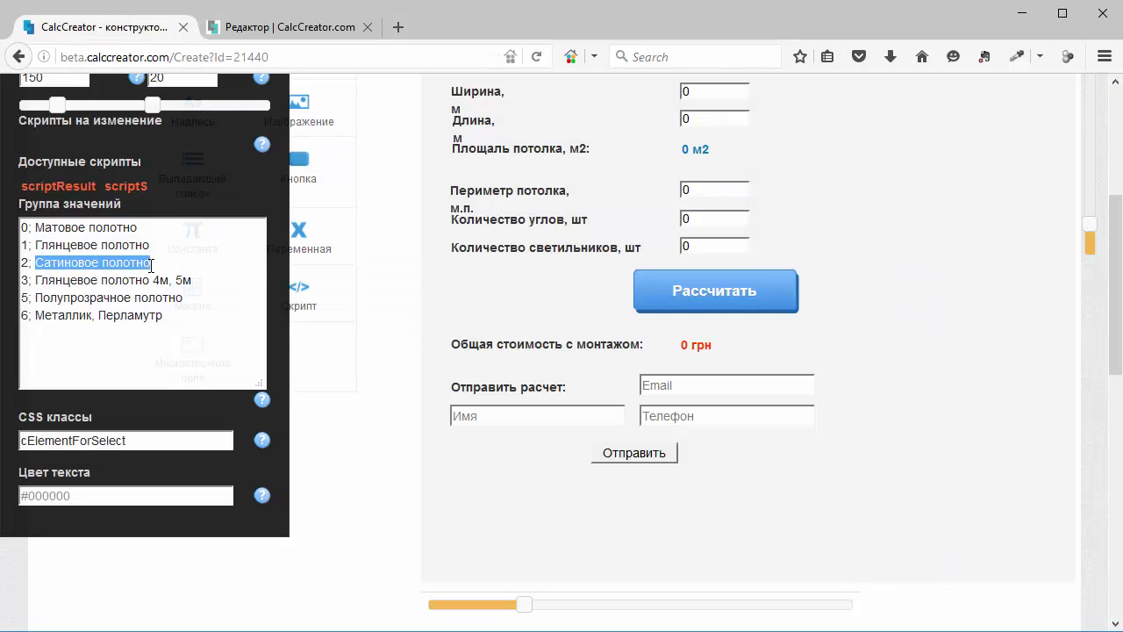
{"action": "key", "text": "ctrl+c"}
{"action": "left_click", "coordinate": [281, 28]}
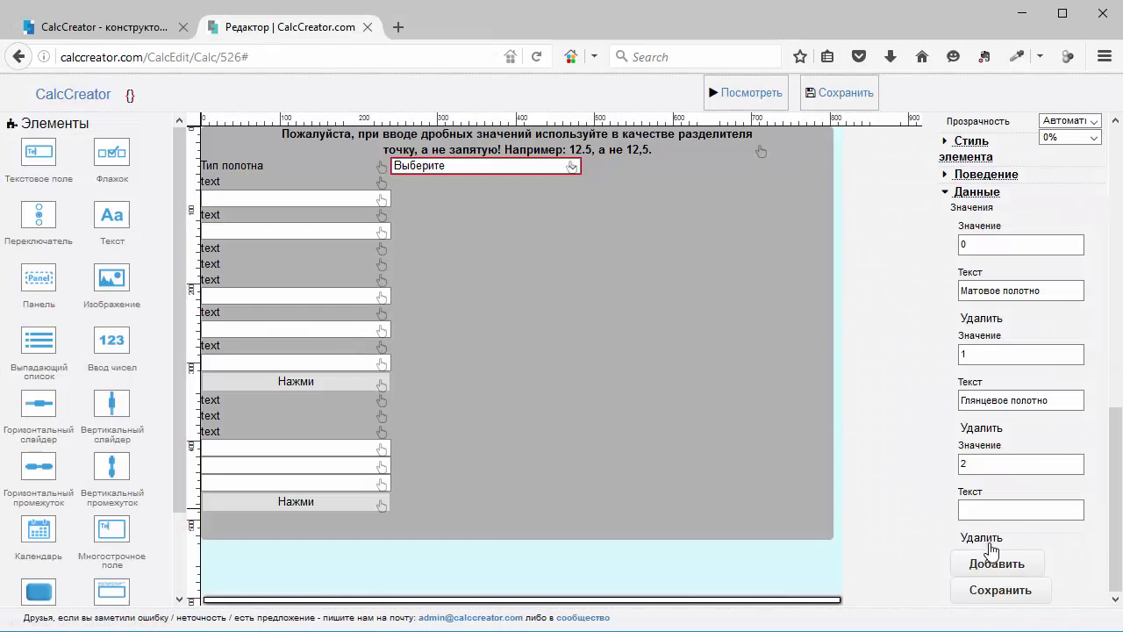
{"action": "left_click", "coordinate": [990, 509]}
{"action": "key", "text": "ctrl+v"}
Add a fourth dropdown option with the value 3 and the text "Глянцевое полотно 4м, 5м" copied from the original value group
{"action": "left_click", "coordinate": [997, 564]}
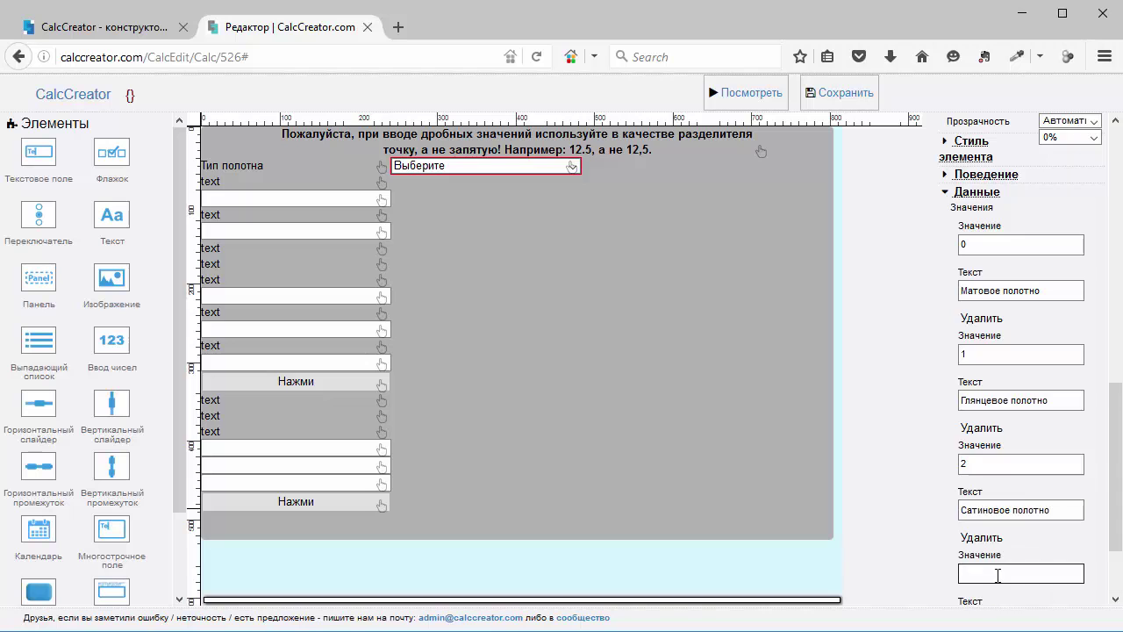
{"action": "scroll", "coordinate": [996, 572], "scroll_direction": "down", "scroll_amount": 2}
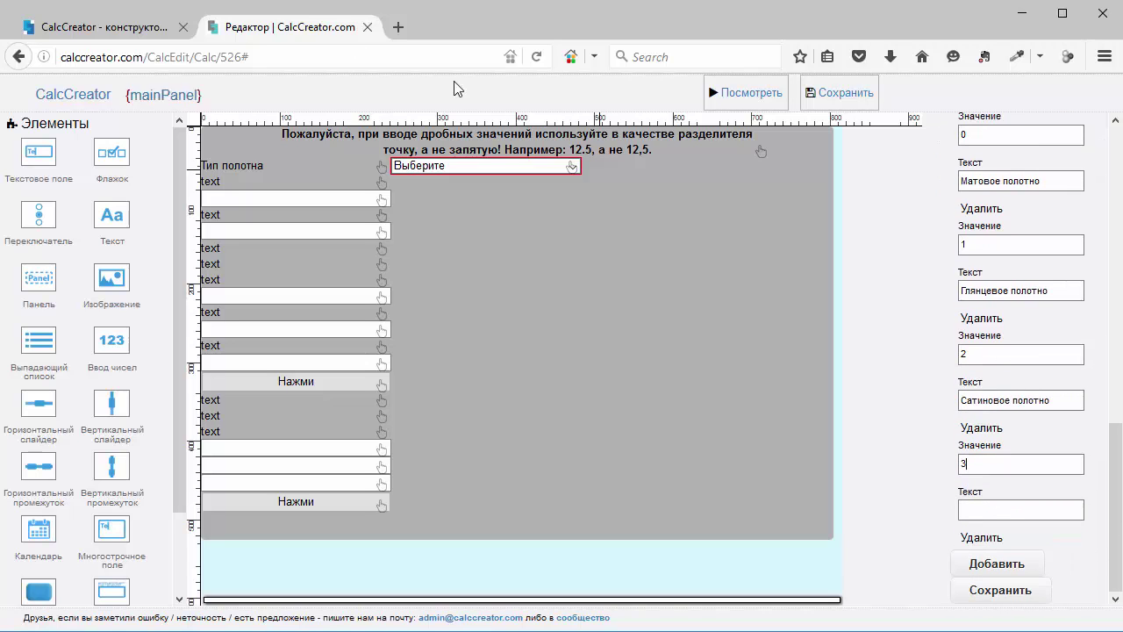
{"action": "left_click", "coordinate": [123, 30]}
{"action": "left_click_drag", "start_coordinate": [42, 284], "coordinate": [208, 274]}
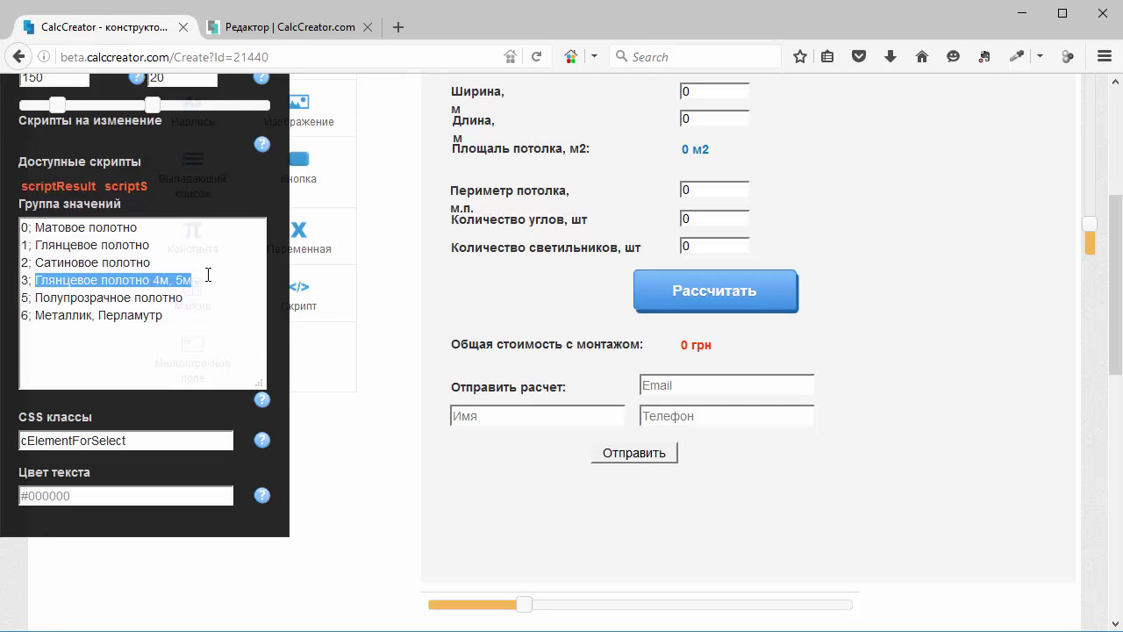
{"action": "left_click", "coordinate": [261, 28]}
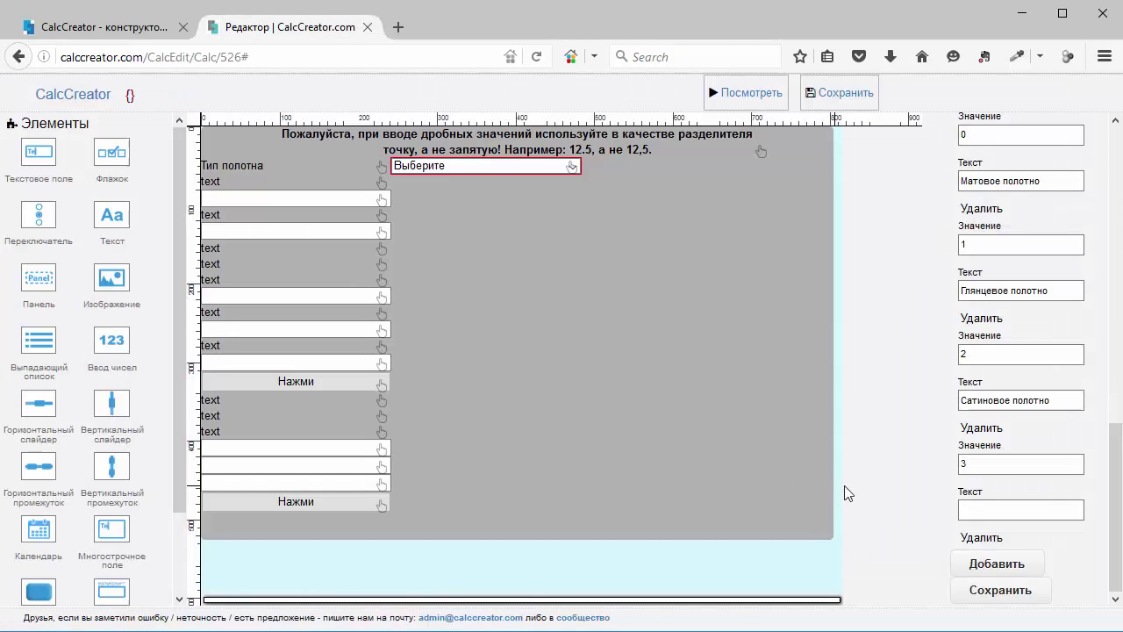
{"action": "left_click", "coordinate": [989, 509]}
{"action": "key", "text": "ctrl+v"}
Add a fifth dropdown option with the value 4 and the original's text "Полупрозрачное полотно"
{"action": "left_click", "coordinate": [996, 563]}
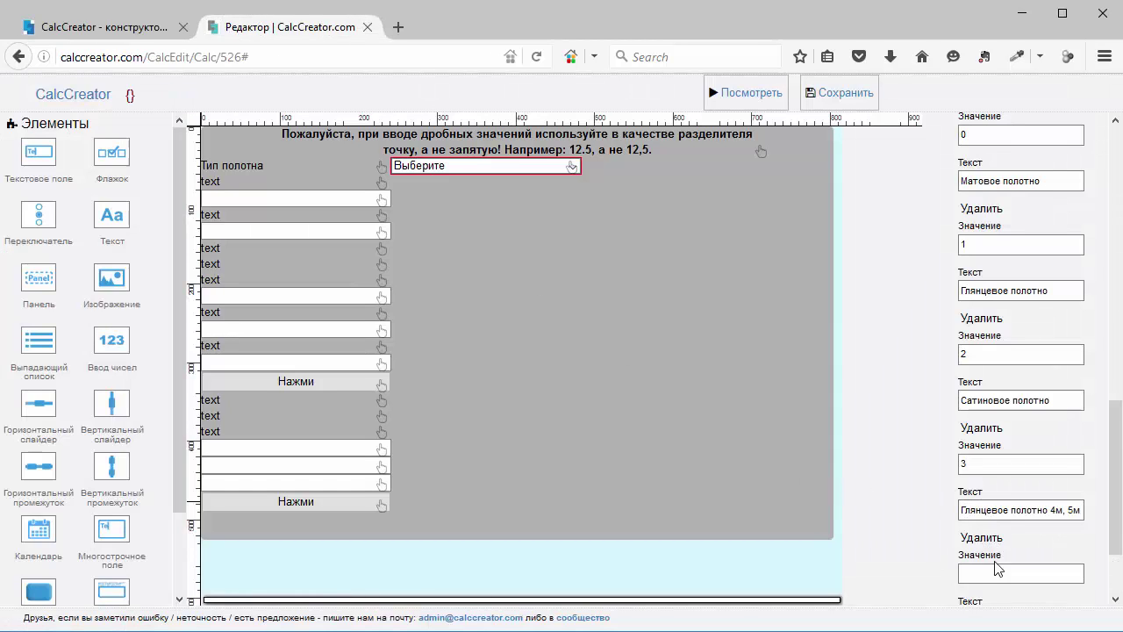
{"action": "scroll", "coordinate": [998, 569], "scroll_direction": "down", "scroll_amount": 2}
{"action": "left_click", "coordinate": [993, 465]}
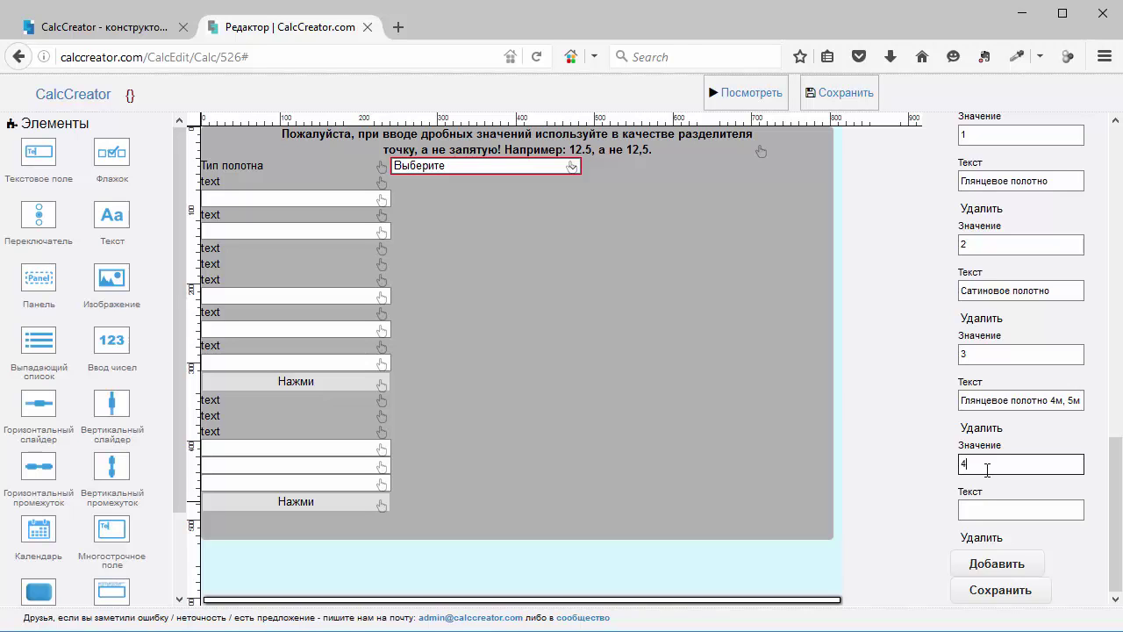
{"action": "type", "text": "4"}
{"action": "left_click", "coordinate": [94, 28]}
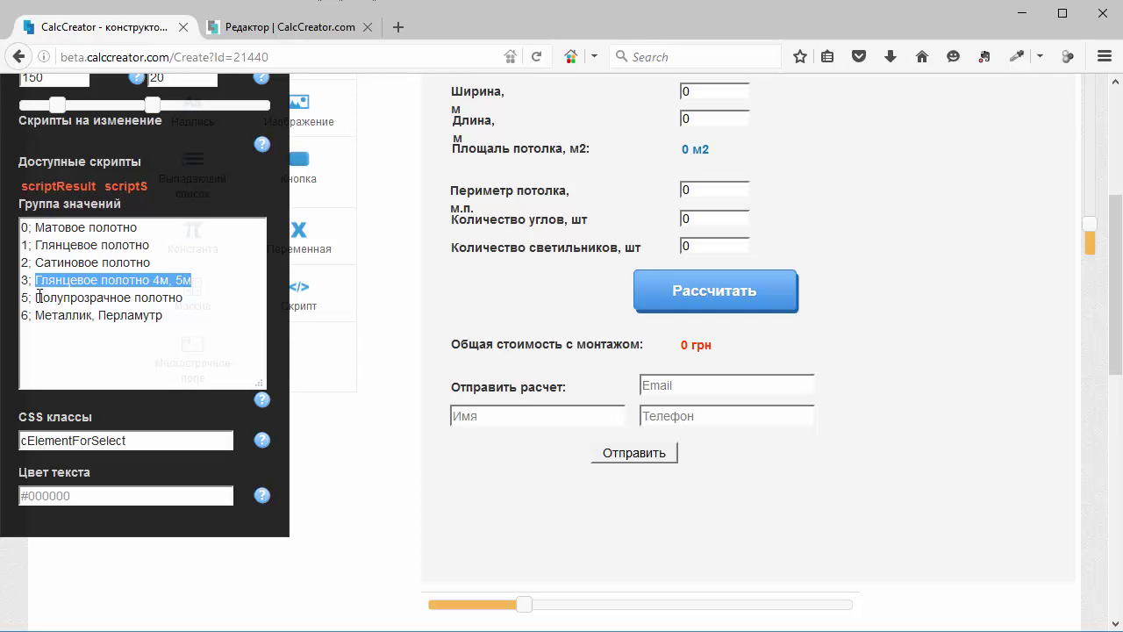
{"action": "left_click_drag", "start_coordinate": [37, 297], "coordinate": [187, 297]}
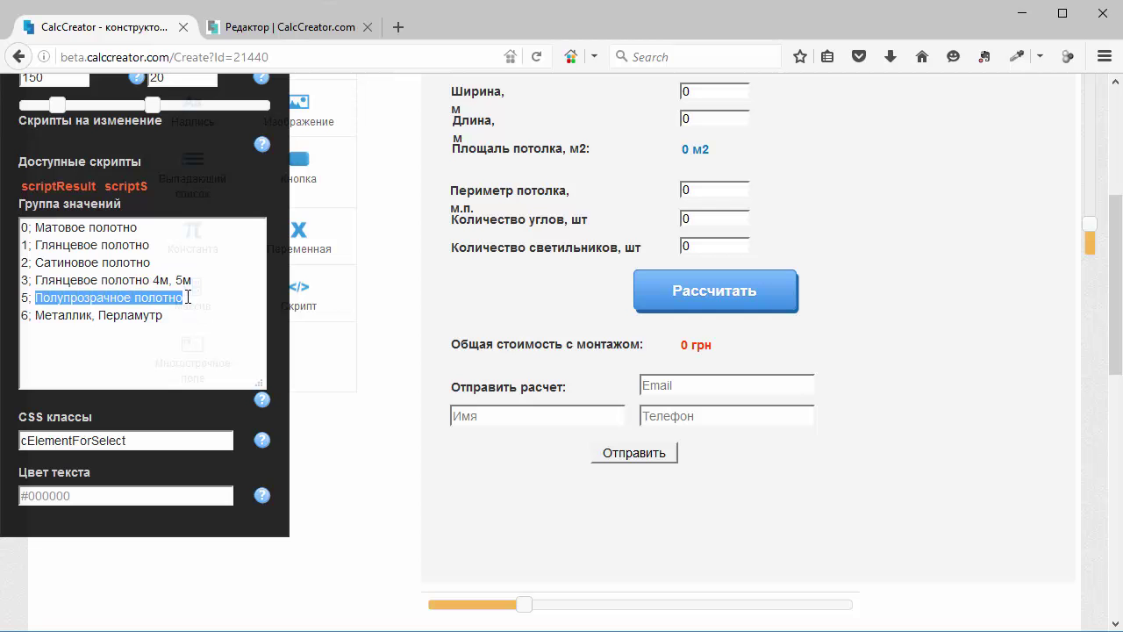
{"action": "left_click", "coordinate": [273, 22]}
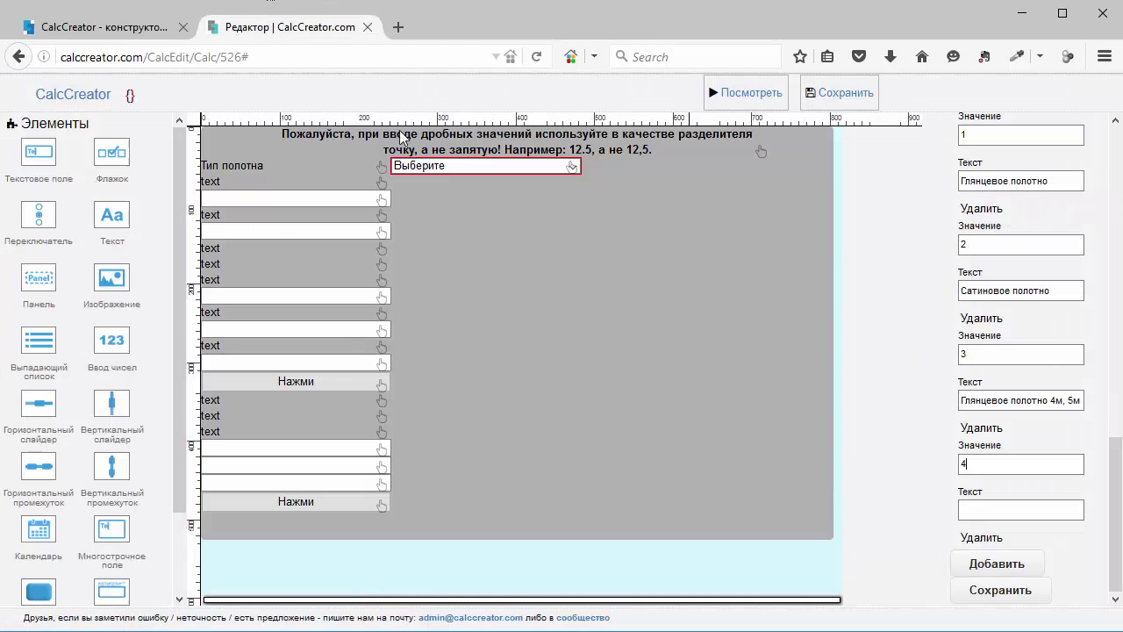
{"action": "left_click", "coordinate": [1001, 510]}
{"action": "key", "text": "ctrl+v"}
Add a sixth dropdown option with the value 5 and the original's text "Металлик, Перламутр", and save the option list
{"action": "left_click", "coordinate": [997, 567]}
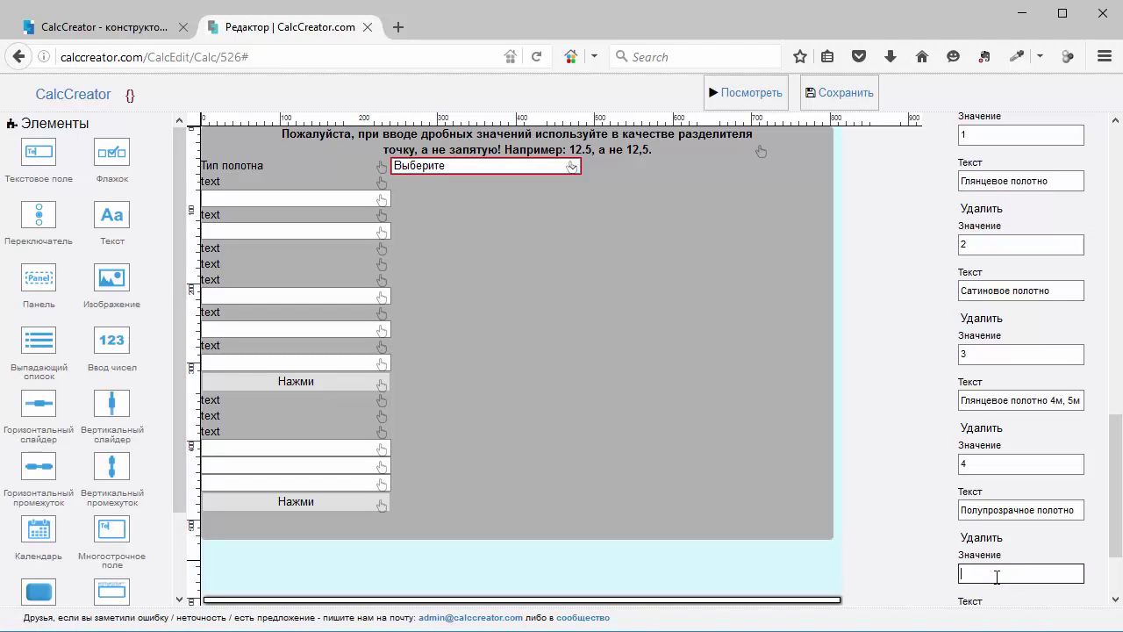
{"action": "type", "text": "5"}
{"action": "scroll", "coordinate": [996, 527], "scroll_direction": "down", "scroll_amount": 3}
{"action": "left_click", "coordinate": [106, 26]}
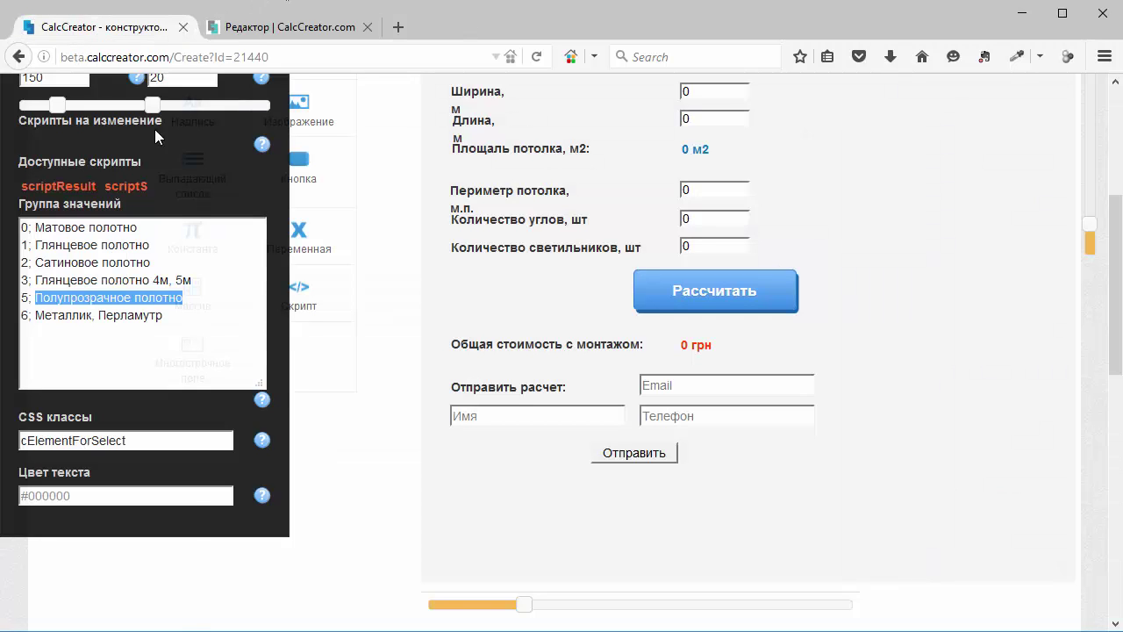
{"action": "left_click_drag", "start_coordinate": [35, 316], "coordinate": [180, 317]}
{"action": "key", "text": "ctrl+c"}
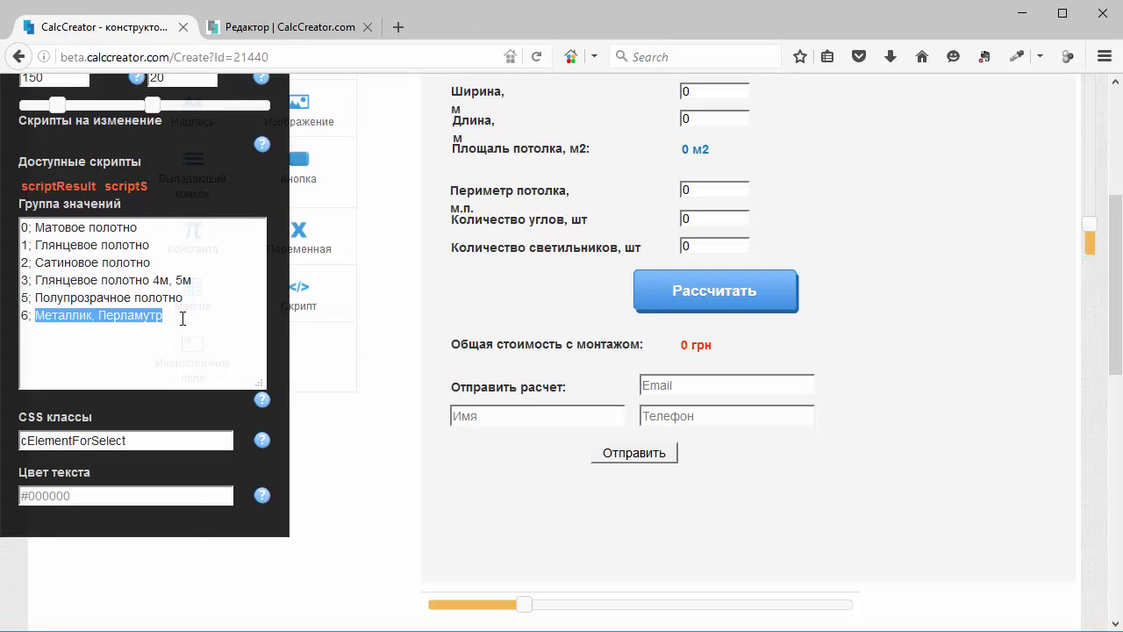
{"action": "left_click", "coordinate": [268, 29]}
{"action": "left_click", "coordinate": [1025, 509]}
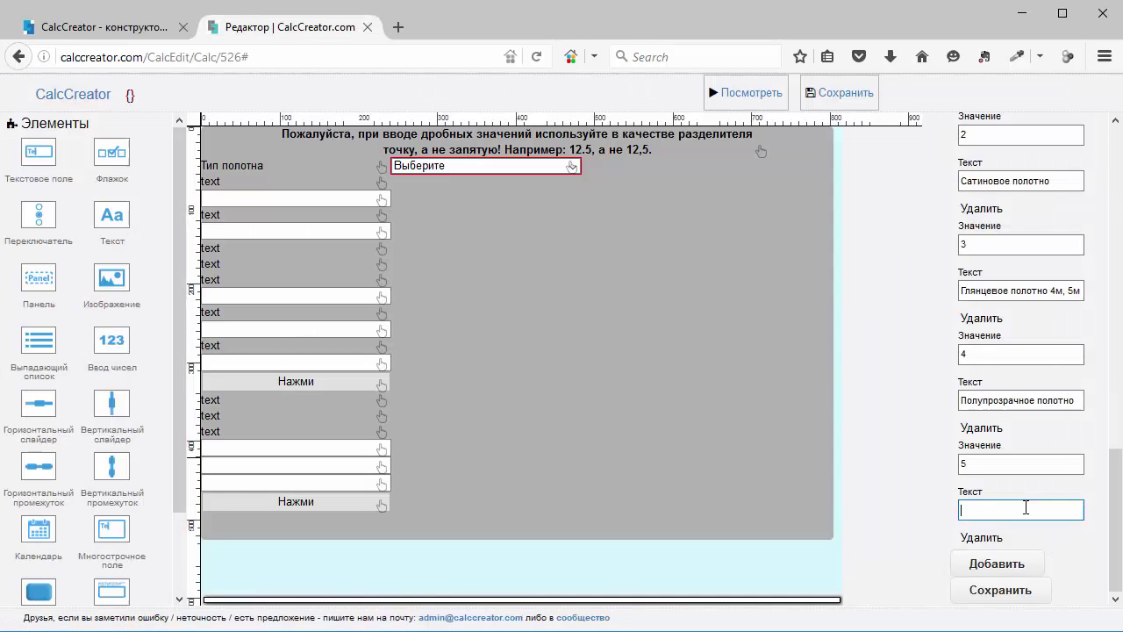
{"action": "key", "text": "ctrl+v"}
{"action": "left_click", "coordinate": [991, 590]}
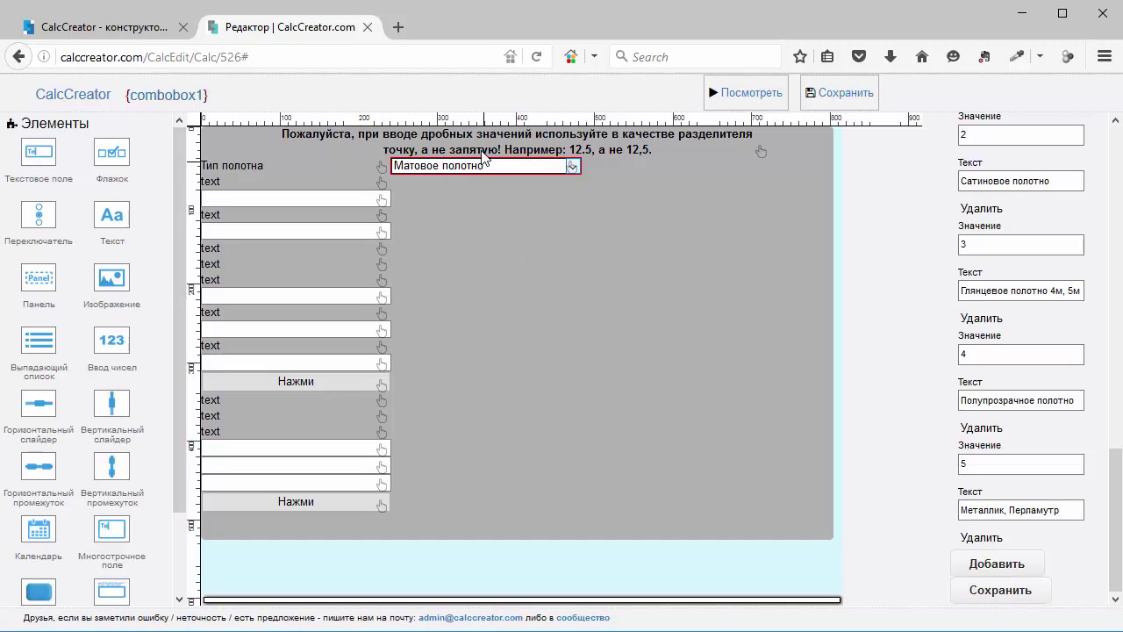
Check the original form's next label and set the text element below "Тип полотна" to "Ширина, м"
{"action": "left_click", "coordinate": [151, 35]}
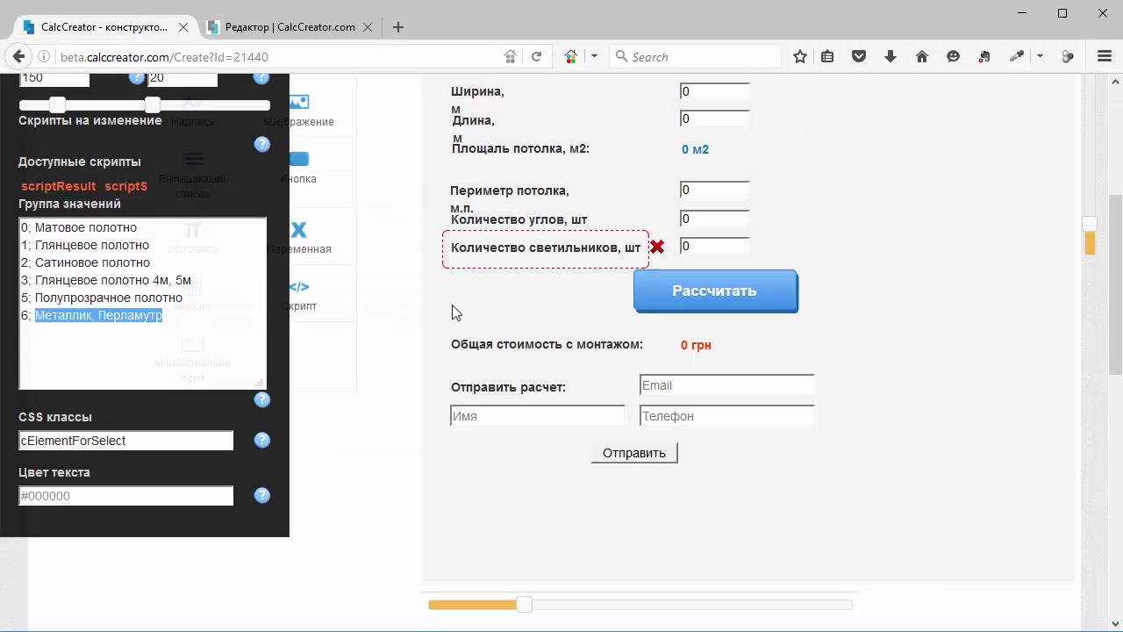
{"action": "scroll", "coordinate": [421, 351], "scroll_direction": "up", "scroll_amount": 3}
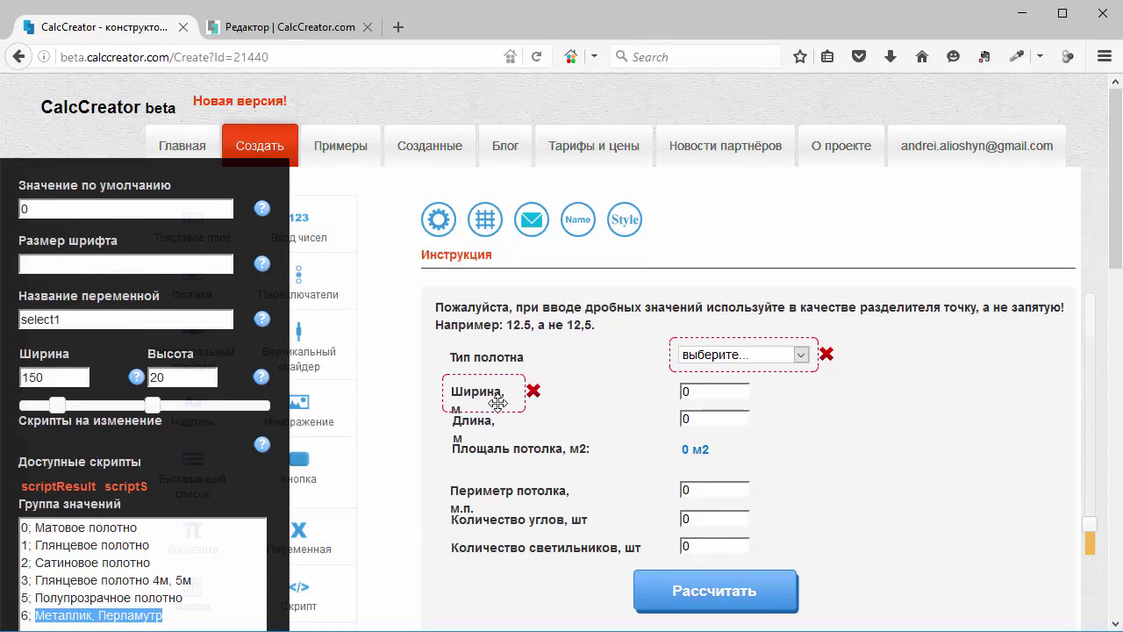
{"action": "left_click", "coordinate": [252, 35]}
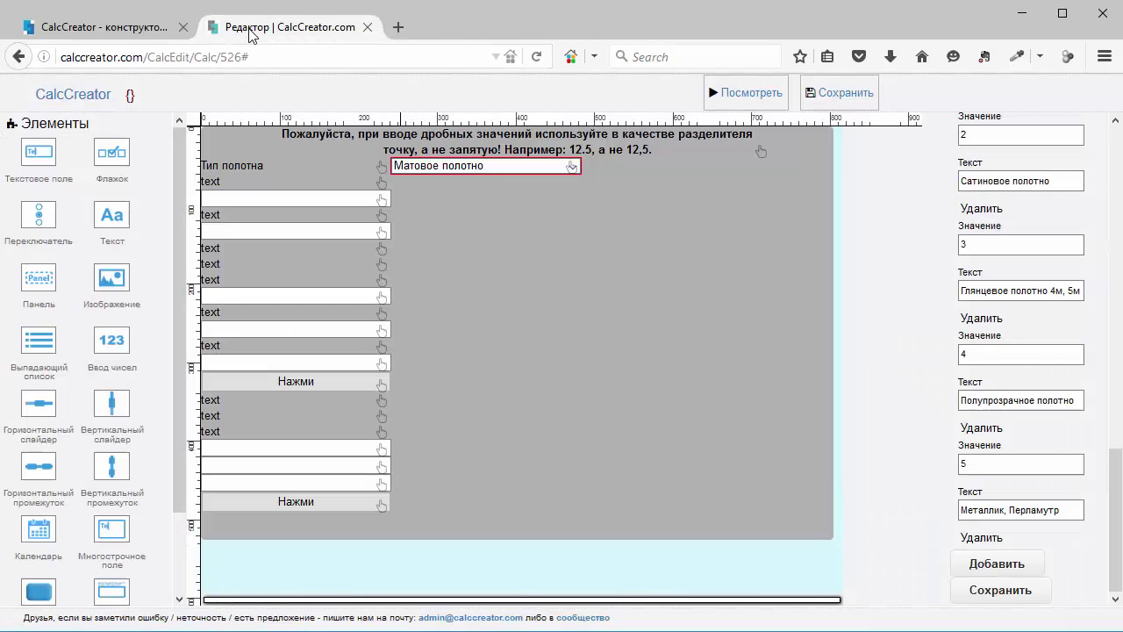
{"action": "left_click", "coordinate": [386, 182]}
{"action": "left_click", "coordinate": [1083, 572]}
{"action": "double_click", "coordinate": [1082, 563]}
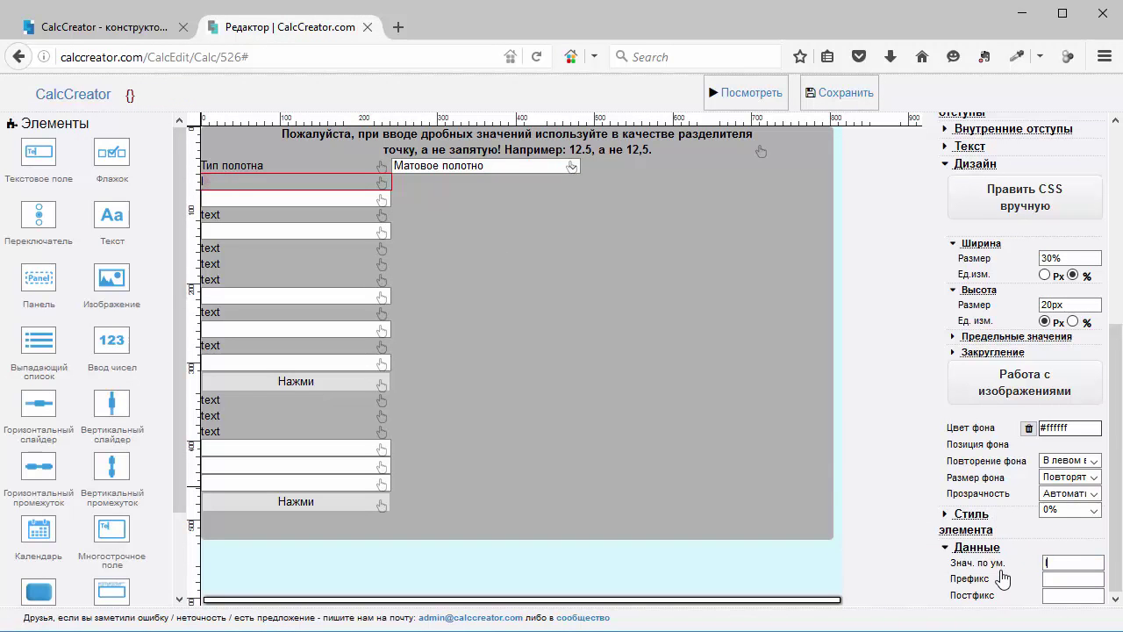
{"action": "type", "text": "Ширина,"}
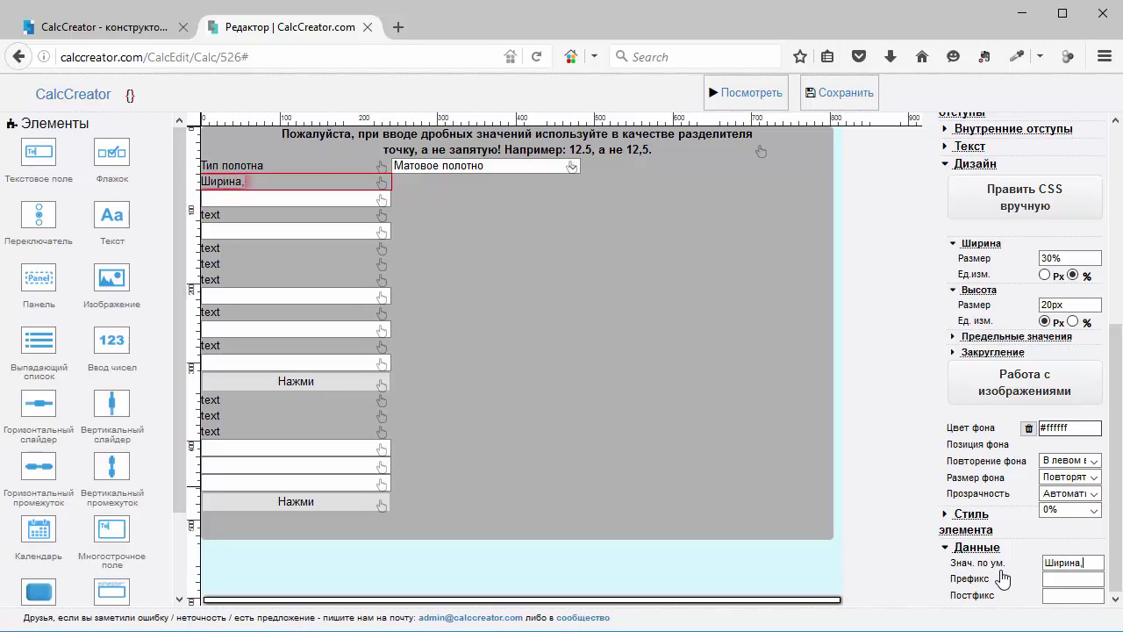
{"action": "type", "text": " м"}
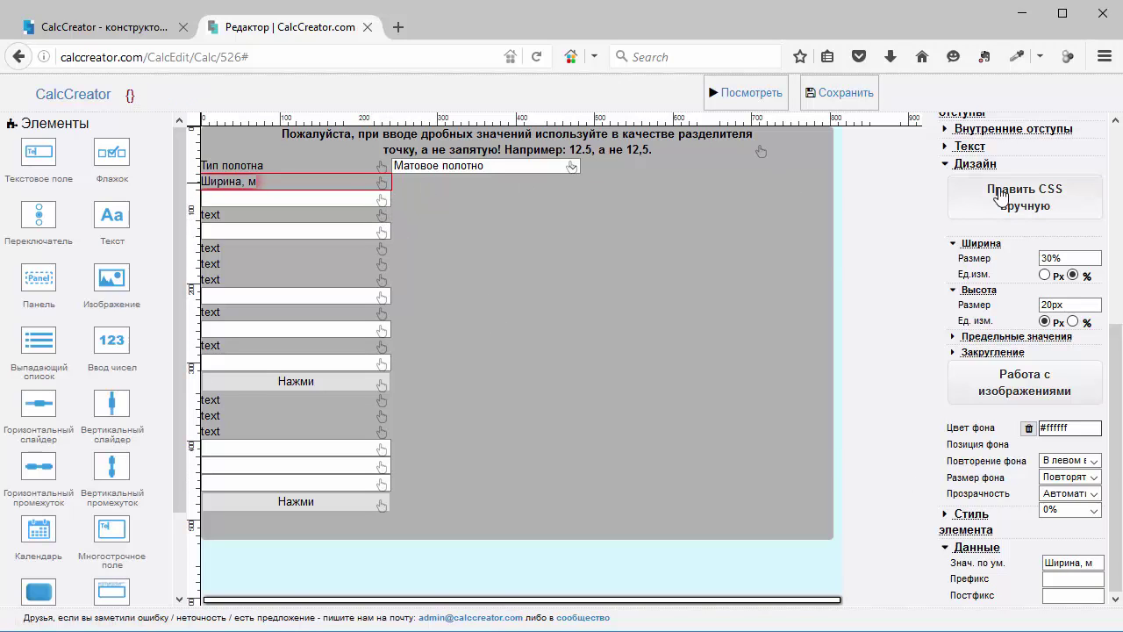
Set the "Ширина, м" label to float left so its input field sits beside it
{"action": "scroll", "coordinate": [997, 194], "scroll_direction": "up", "scroll_amount": 3}
{"action": "scroll", "coordinate": [998, 193], "scroll_direction": "up", "scroll_amount": 5}
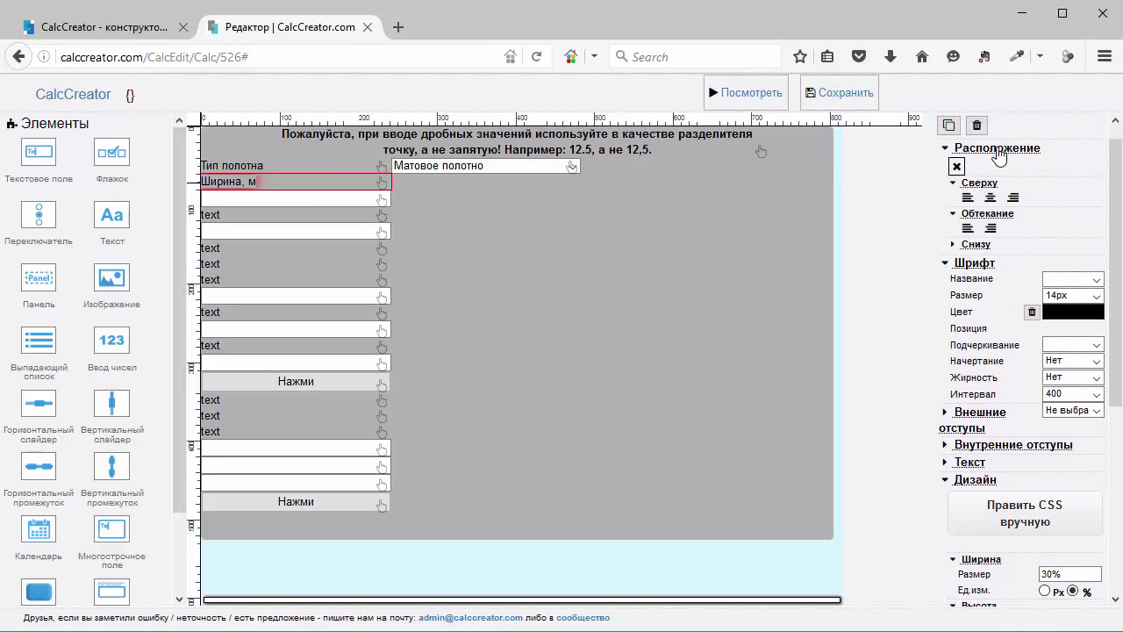
{"action": "left_click", "coordinate": [969, 228]}
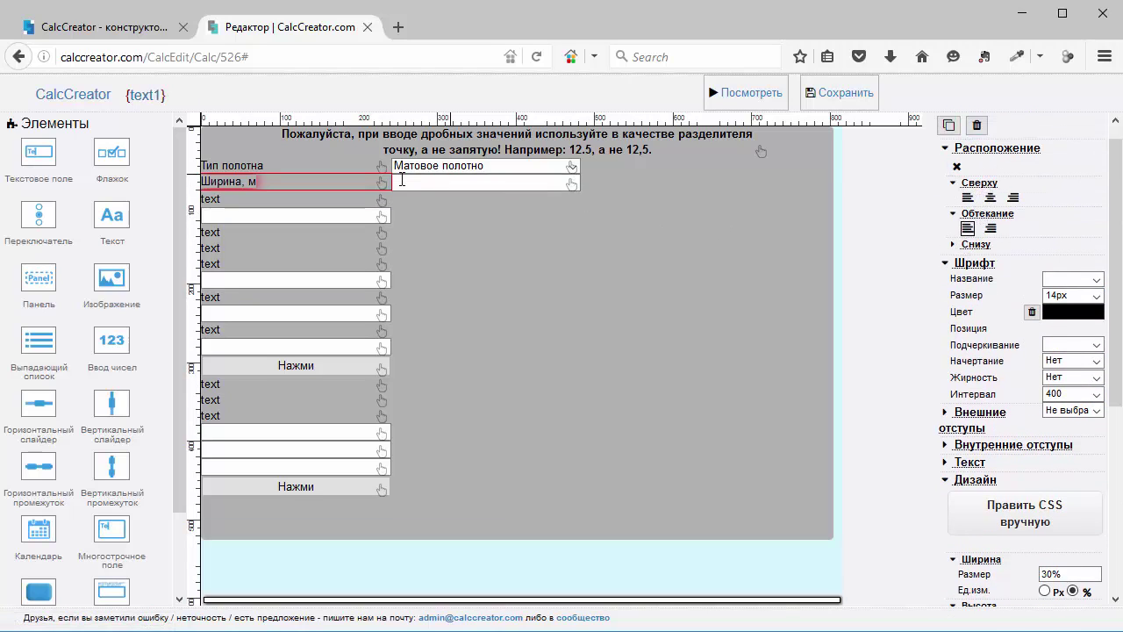
Select the input field beside "Ширина, м" and examine the properties of the matching width field in the original form
{"action": "left_click", "coordinate": [574, 186]}
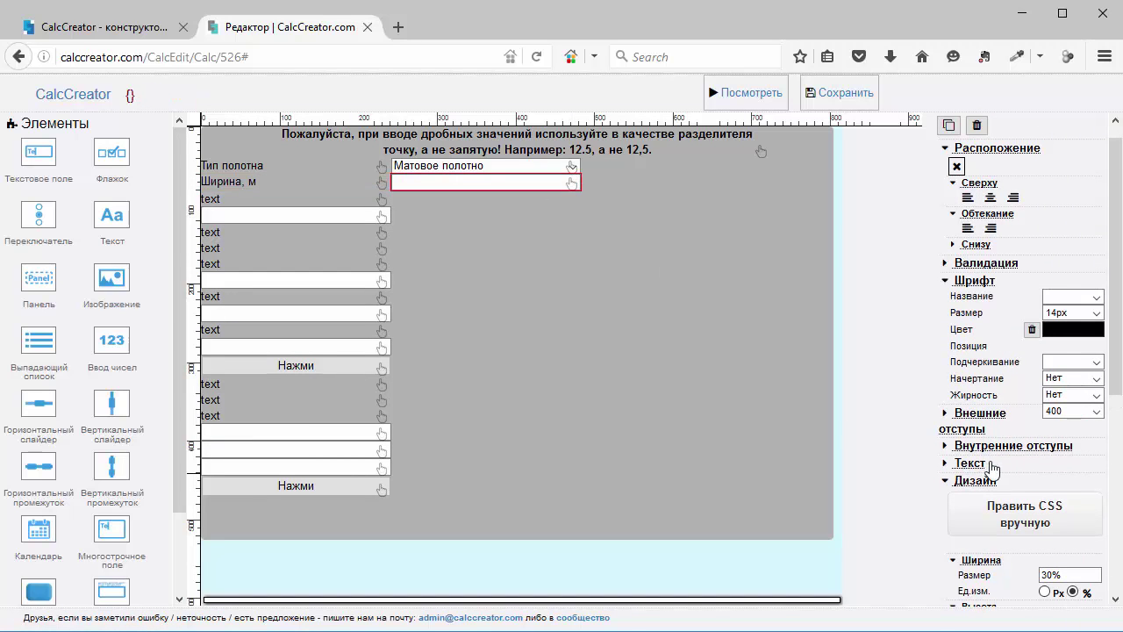
{"action": "scroll", "coordinate": [997, 465], "scroll_direction": "down", "scroll_amount": 2}
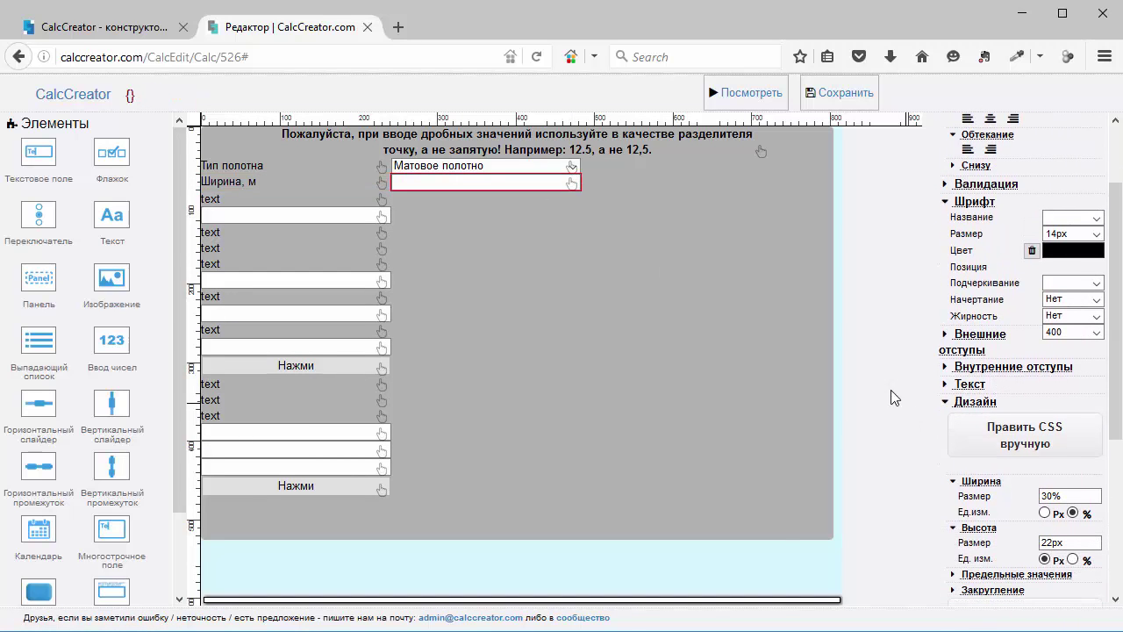
{"action": "left_click", "coordinate": [100, 27]}
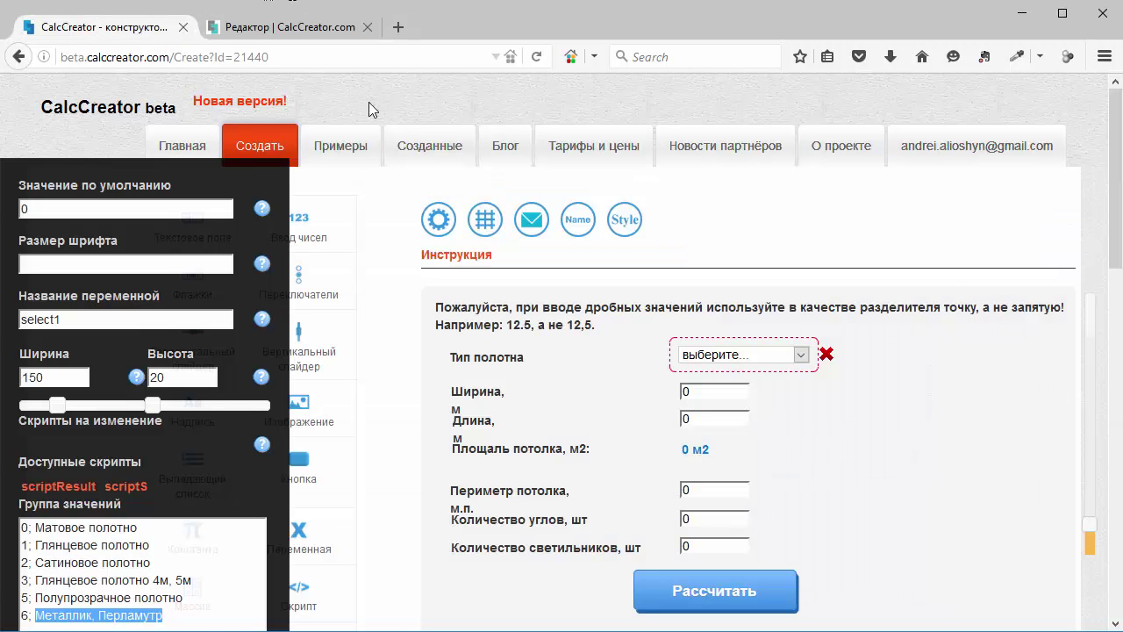
{"action": "left_click", "coordinate": [709, 379]}
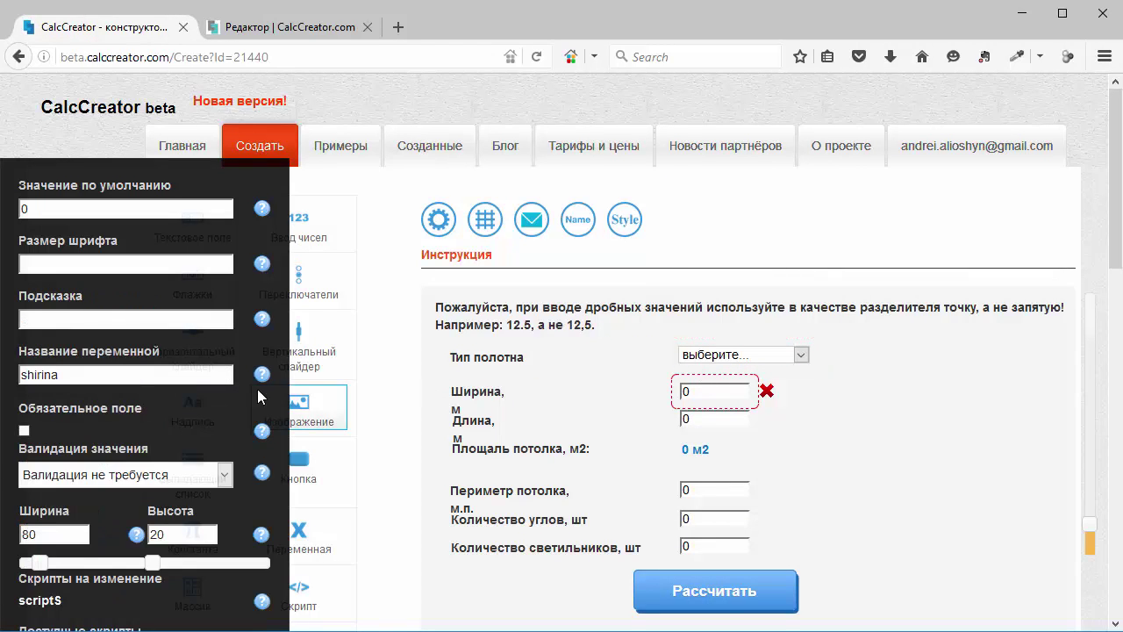
{"action": "scroll", "coordinate": [255, 398], "scroll_direction": "down", "scroll_amount": 2}
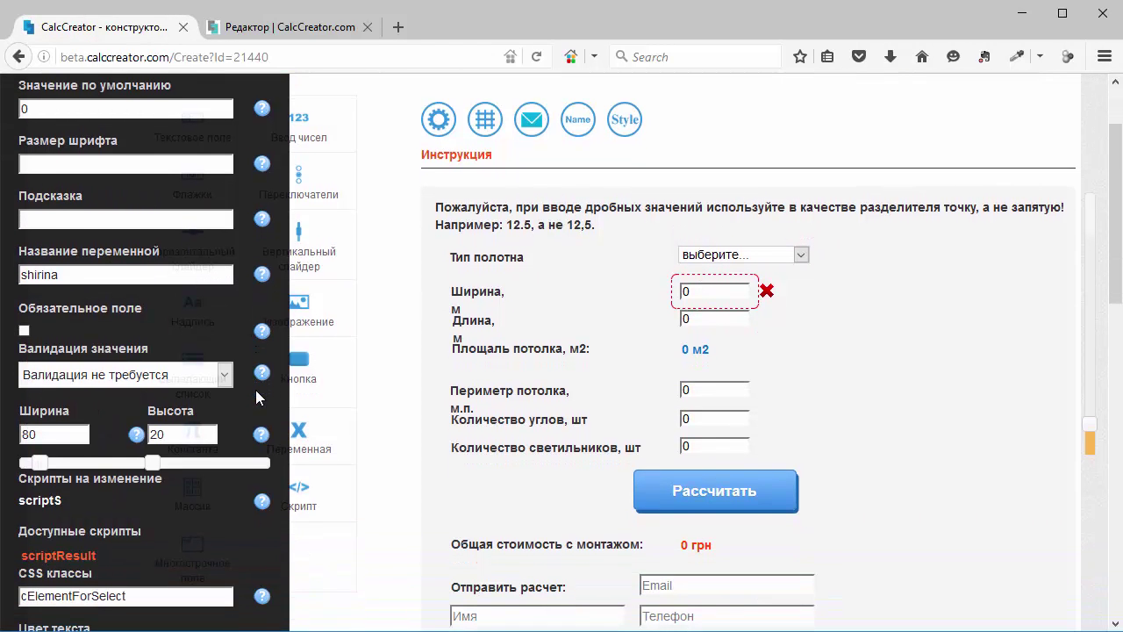
{"action": "scroll", "coordinate": [255, 389], "scroll_direction": "up", "scroll_amount": 2}
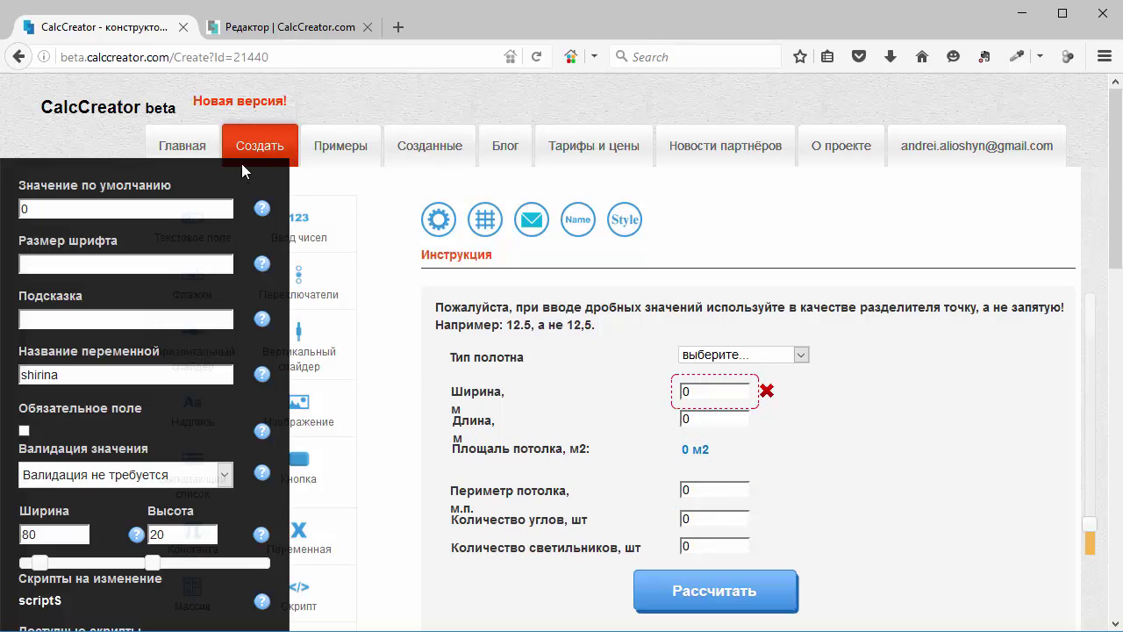
Return to the new editor and delete the plain text input beside the "Ширина, м" label, confirming the deletion
{"action": "left_click", "coordinate": [252, 29]}
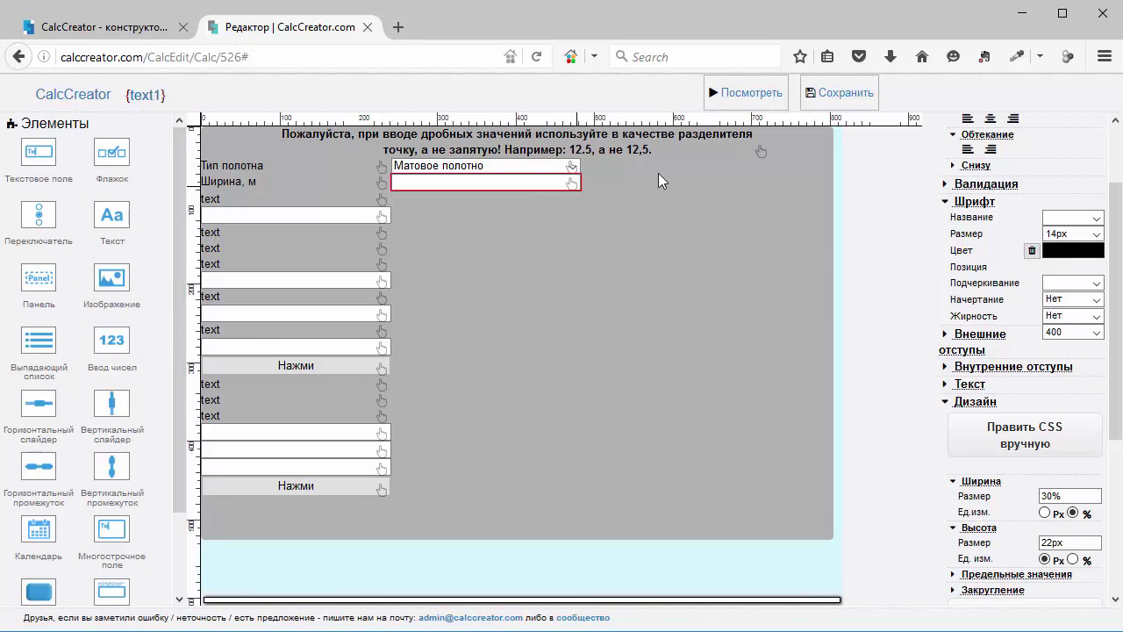
{"action": "scroll", "coordinate": [976, 149], "scroll_direction": "up", "scroll_amount": 2}
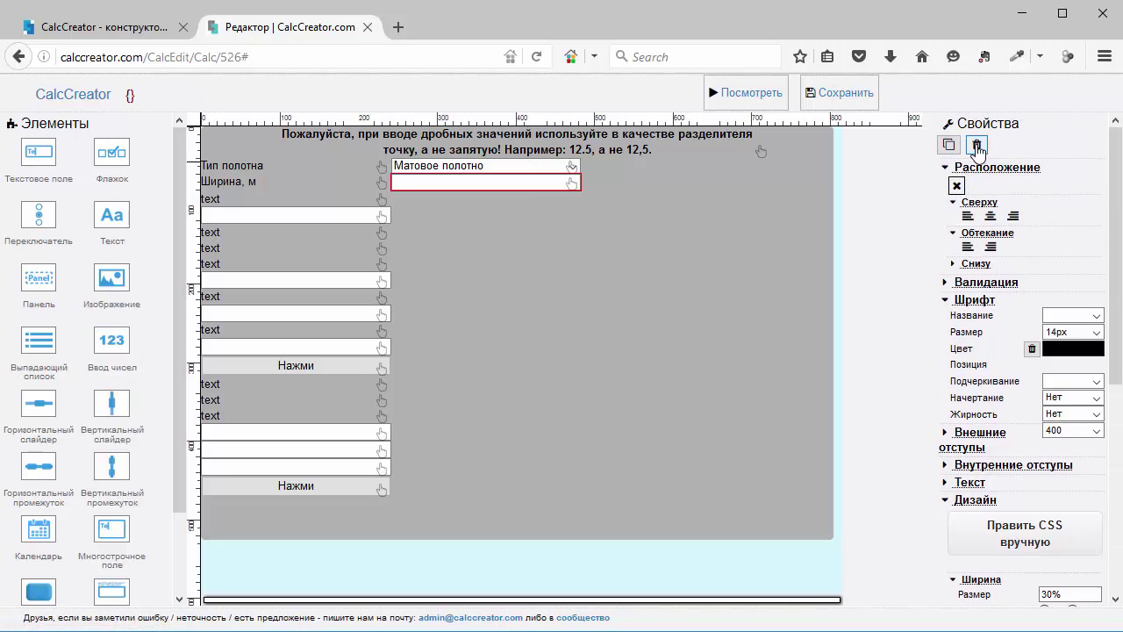
{"action": "left_click", "coordinate": [976, 146]}
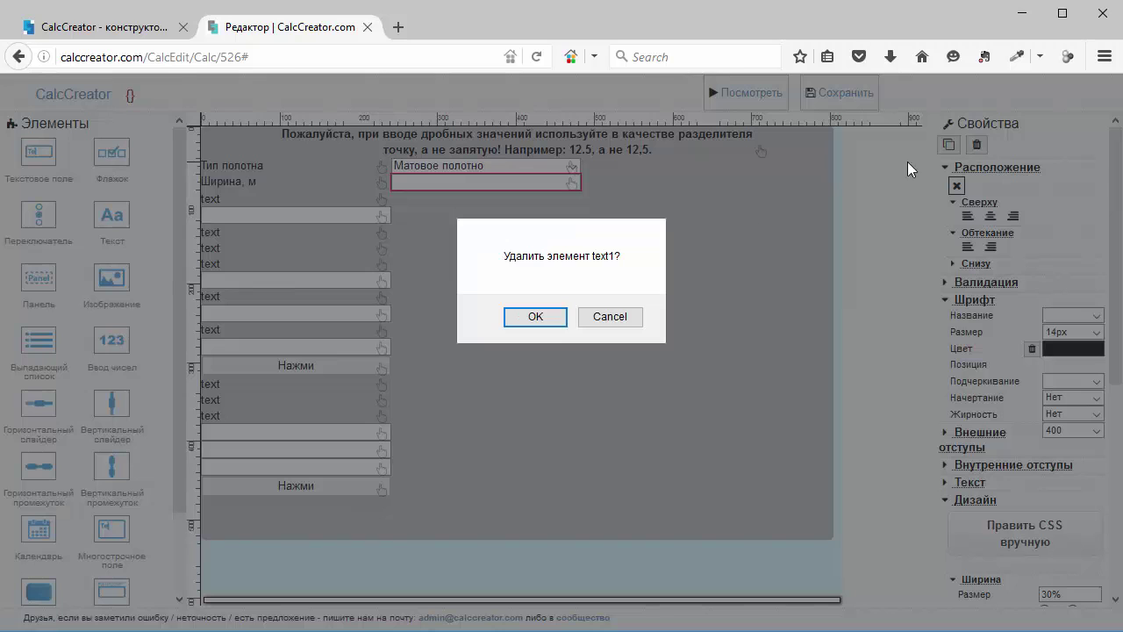
{"action": "left_click", "coordinate": [535, 317]}
{"action": "left_click", "coordinate": [498, 254]}
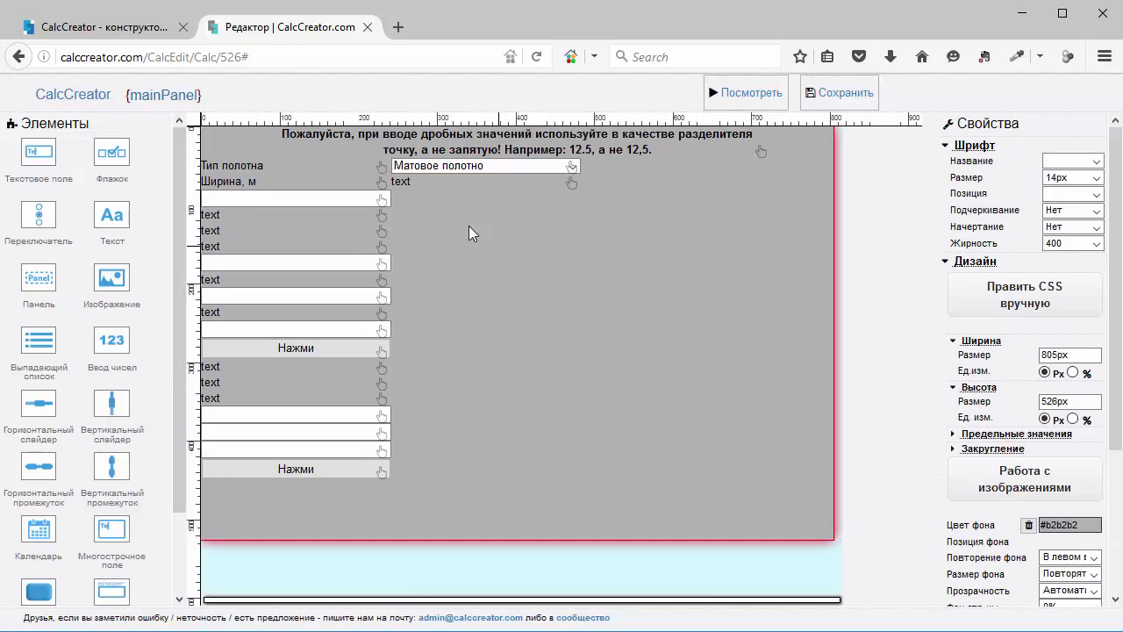
Clear the "Ширина, м" label's float and add two number inputs, one below that label and one below the next text element
{"action": "left_click", "coordinate": [383, 182]}
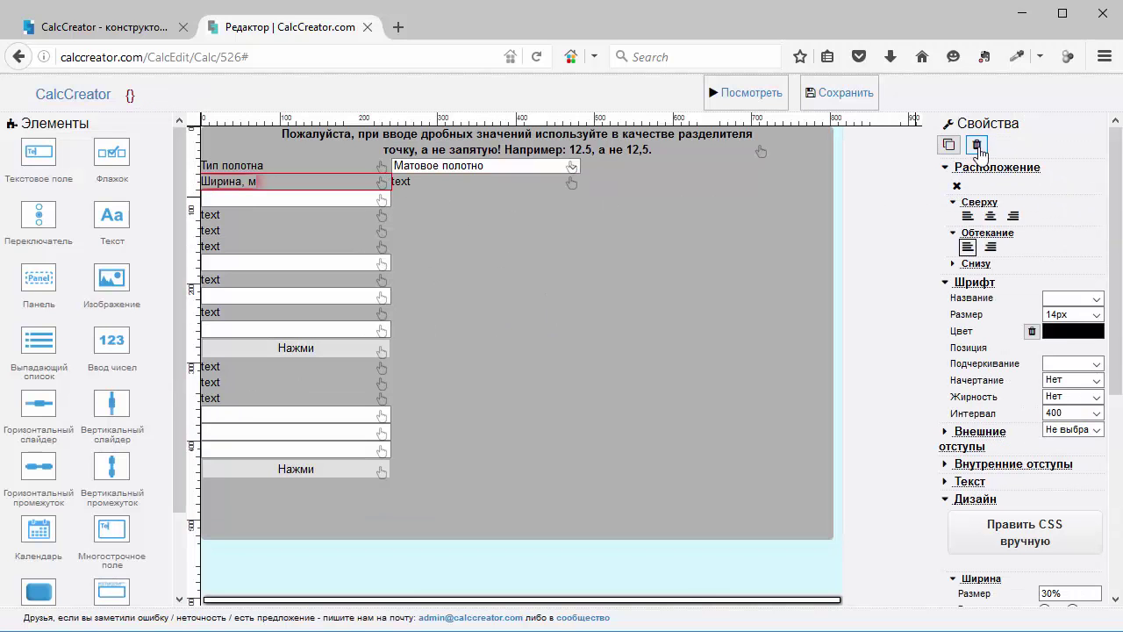
{"action": "left_click", "coordinate": [956, 186]}
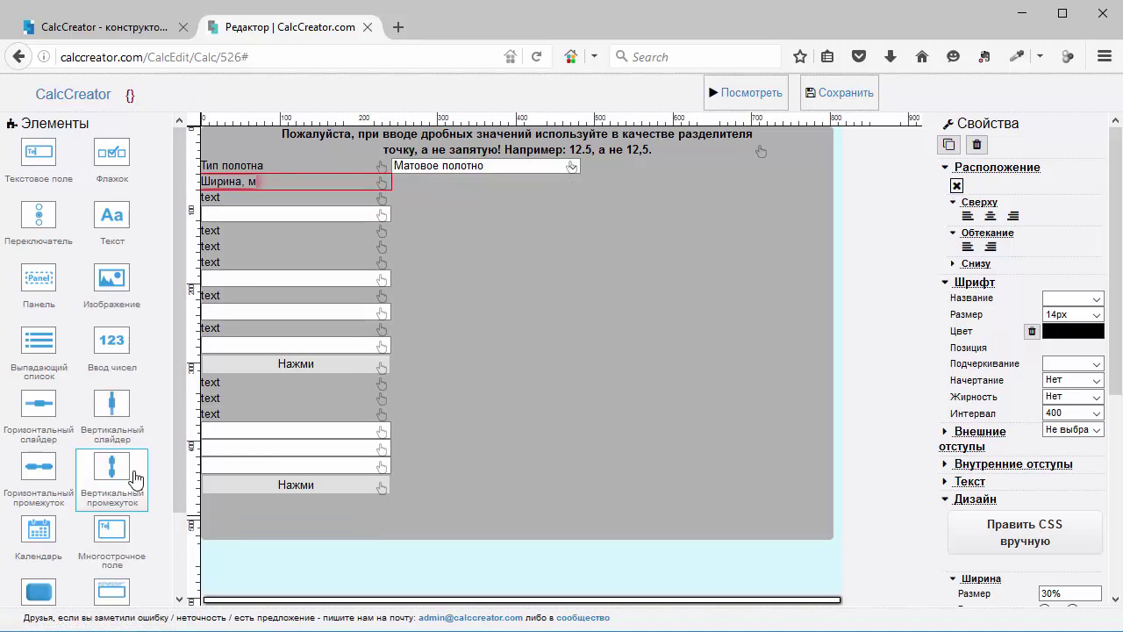
{"action": "double_click", "coordinate": [122, 350]}
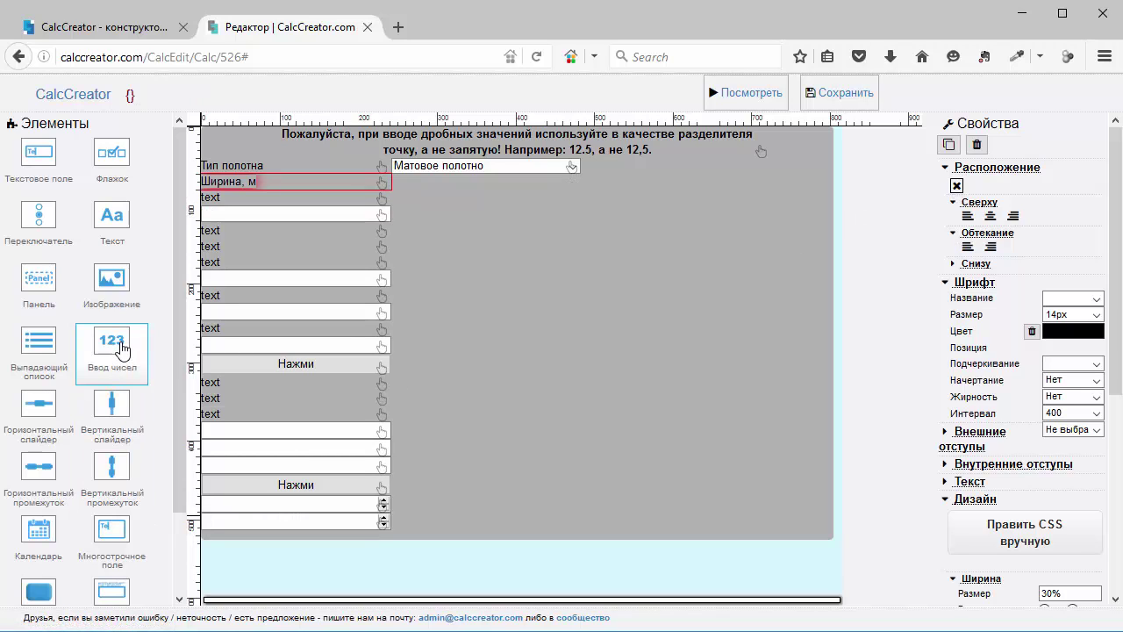
{"action": "left_click_drag", "start_coordinate": [384, 506], "coordinate": [370, 188]}
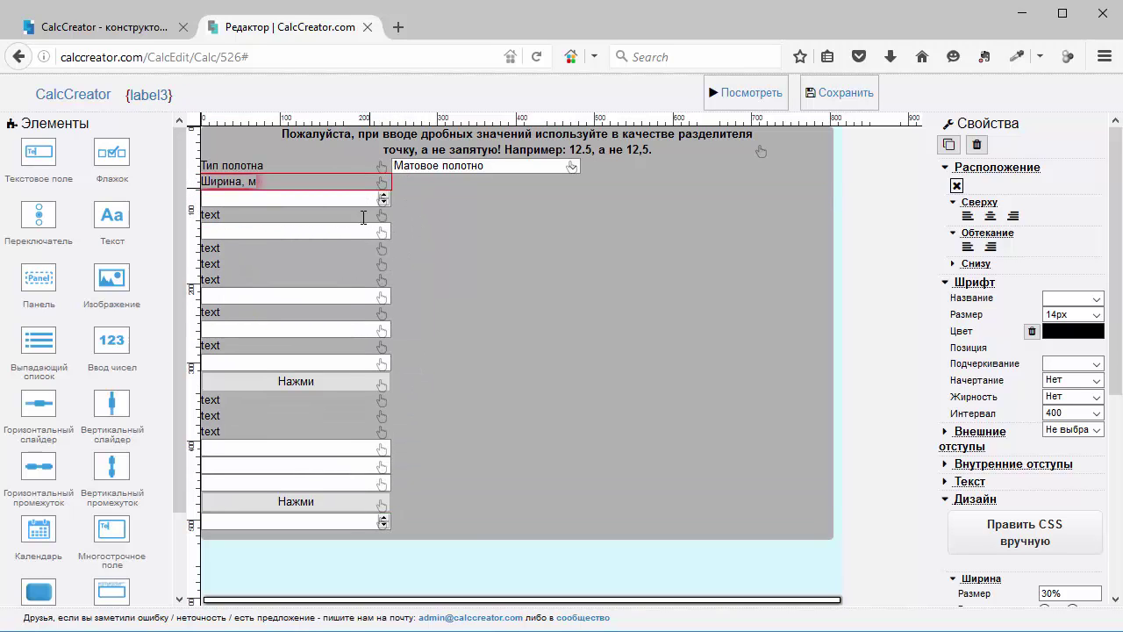
{"action": "left_click_drag", "start_coordinate": [383, 521], "coordinate": [386, 214]}
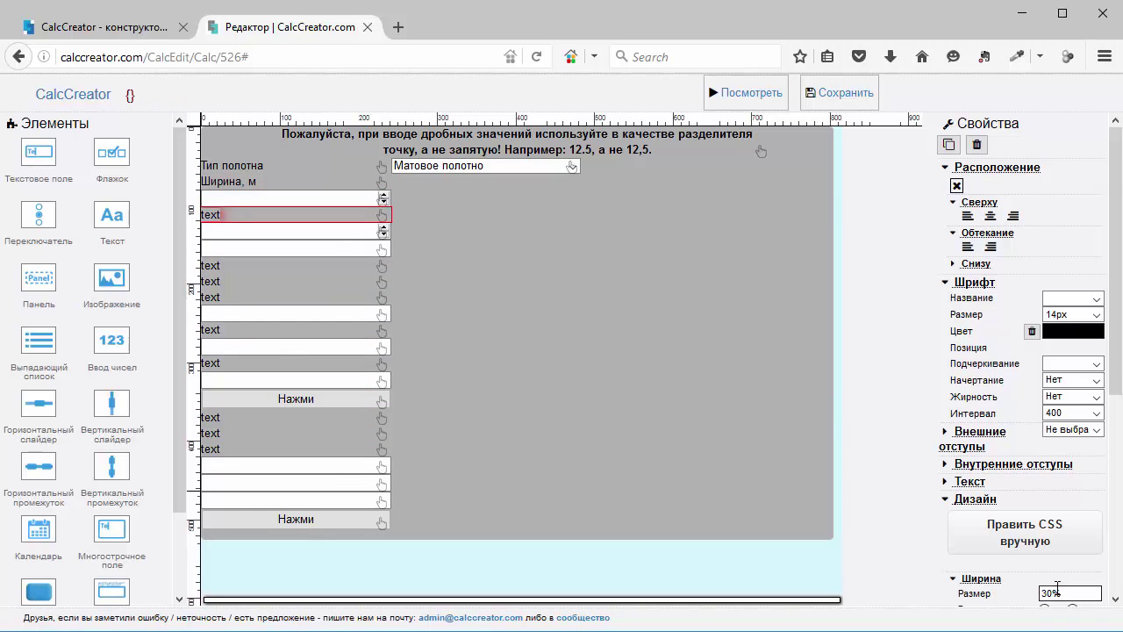
Set the text element between the two number inputs to "Длина, м"
{"action": "scroll", "coordinate": [1044, 589], "scroll_direction": "down", "scroll_amount": 5}
{"action": "double_click", "coordinate": [1040, 562]}
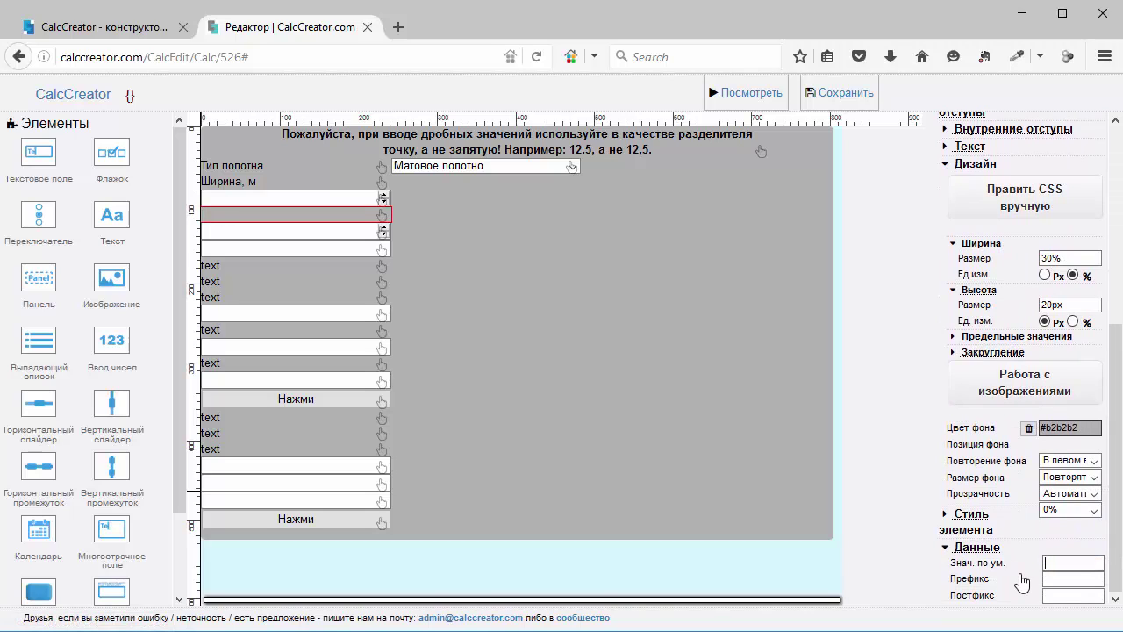
{"action": "type", "text": "Длина, м"}
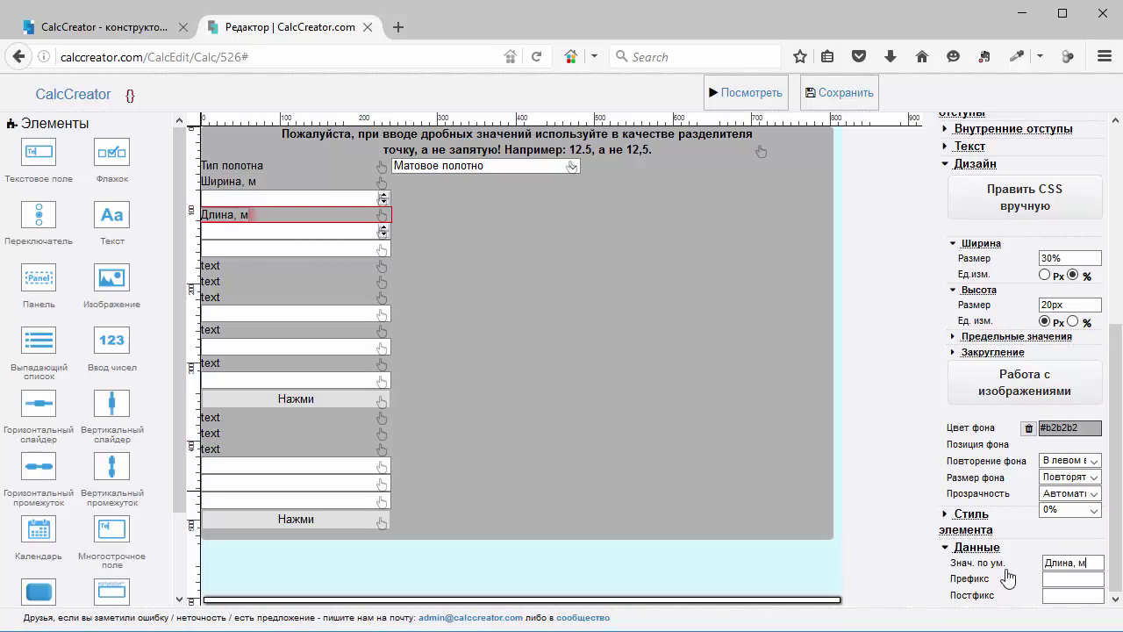
{"action": "left_click", "coordinate": [347, 212]}
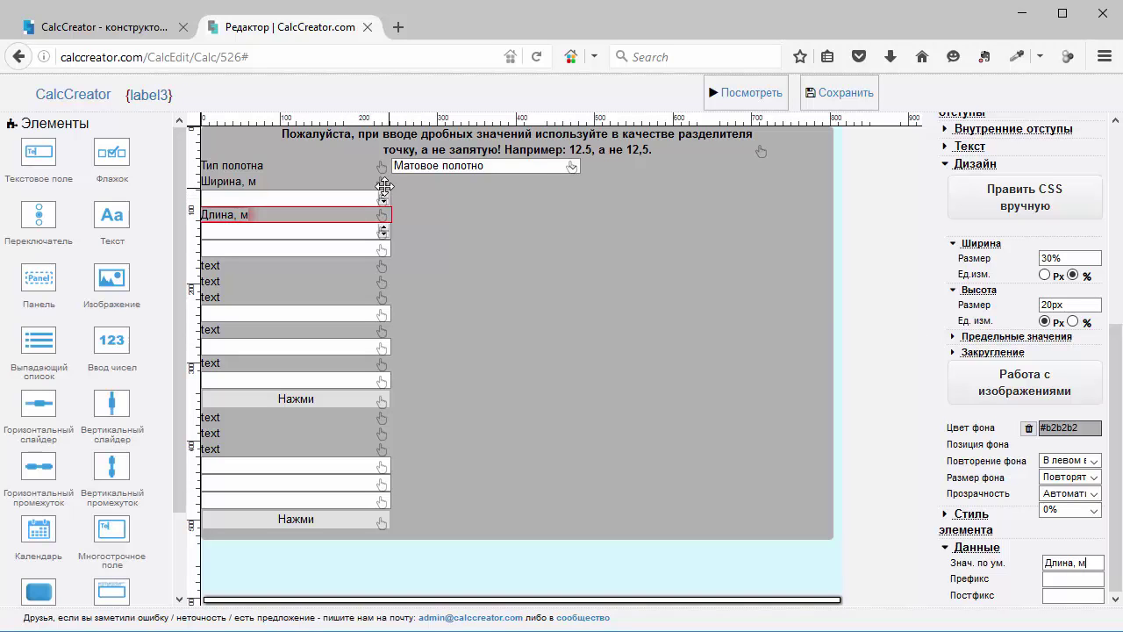
Set the "Ширина, м" and "Длина, м" labels to float left so their number inputs sit beside them
{"action": "left_click", "coordinate": [373, 182]}
{"action": "scroll", "coordinate": [976, 145], "scroll_direction": "up", "scroll_amount": 3}
{"action": "scroll", "coordinate": [977, 150], "scroll_direction": "up", "scroll_amount": 5}
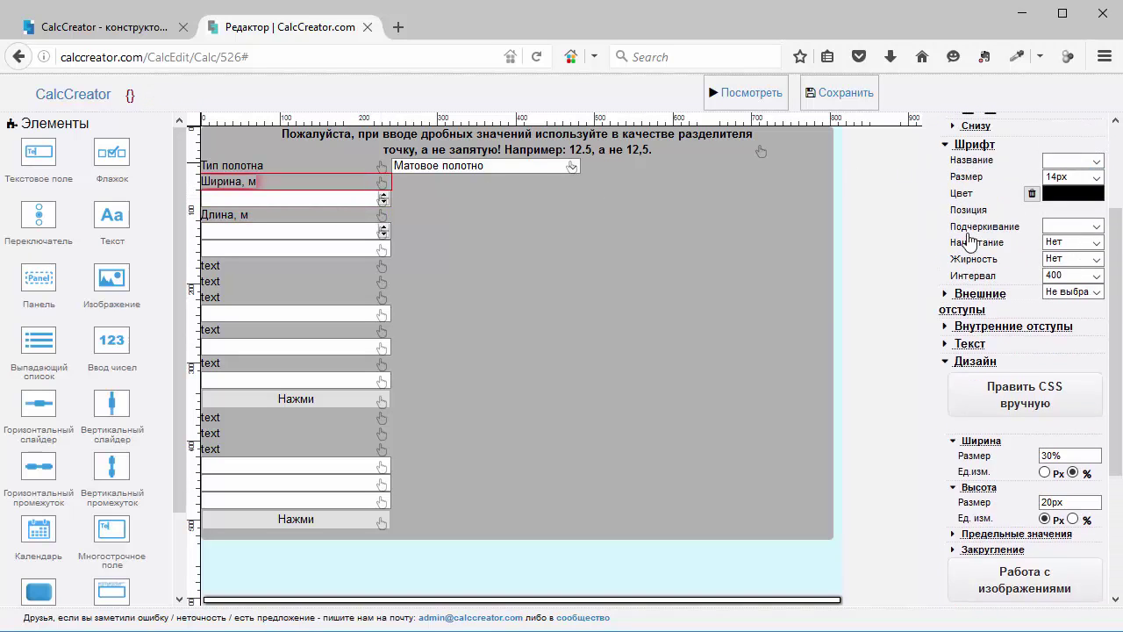
{"action": "left_click", "coordinate": [969, 246]}
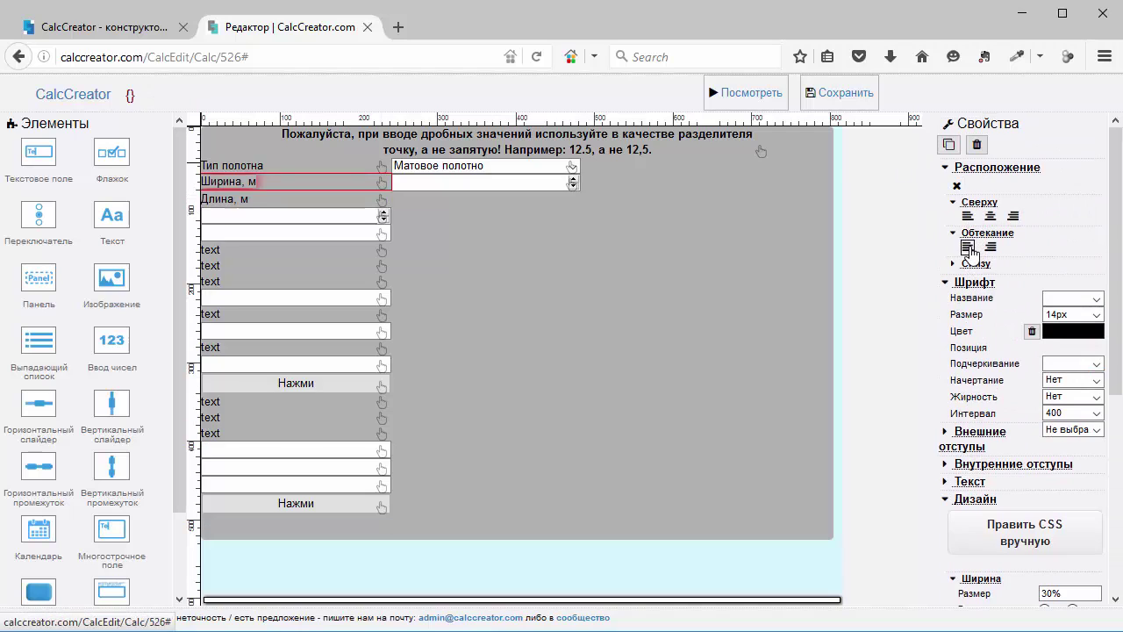
{"action": "left_click", "coordinate": [382, 200]}
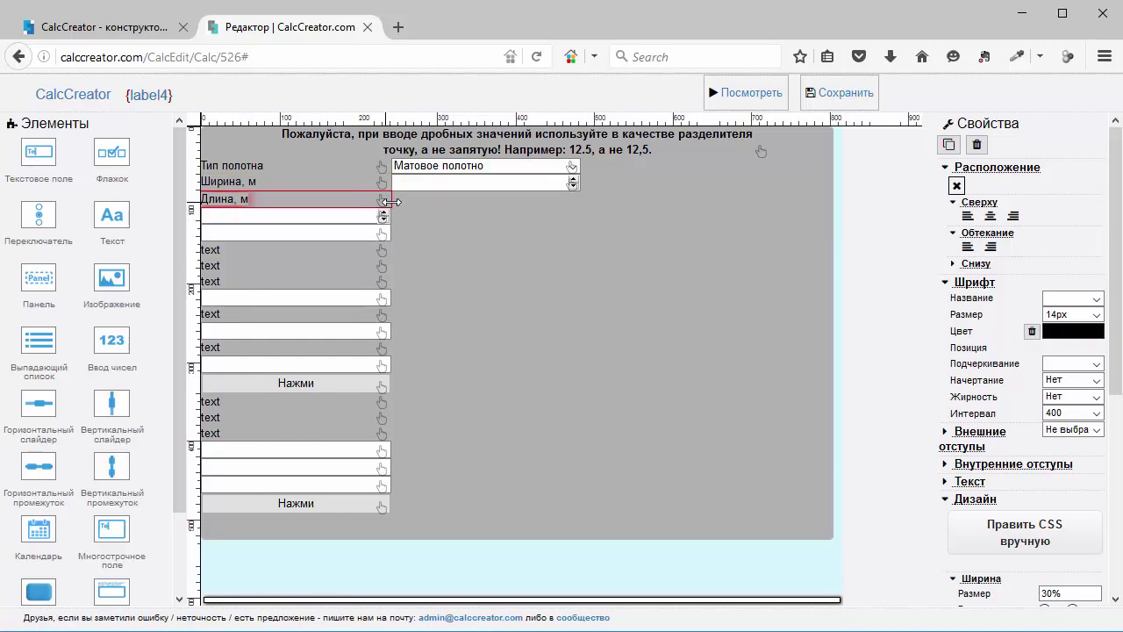
{"action": "left_click", "coordinate": [969, 246]}
{"action": "left_click", "coordinate": [477, 201]}
{"action": "left_click", "coordinate": [531, 190]}
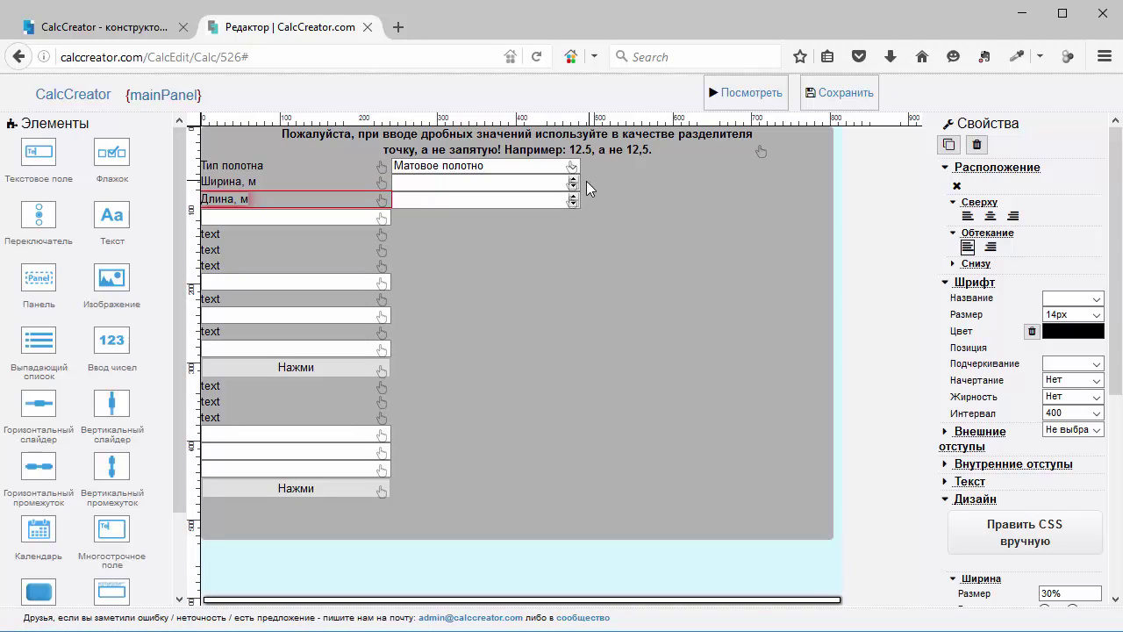
Give the "Ширина, м" number input a default value of 0, minimum 0, maximum 10000 and step 1
{"action": "left_click", "coordinate": [574, 182]}
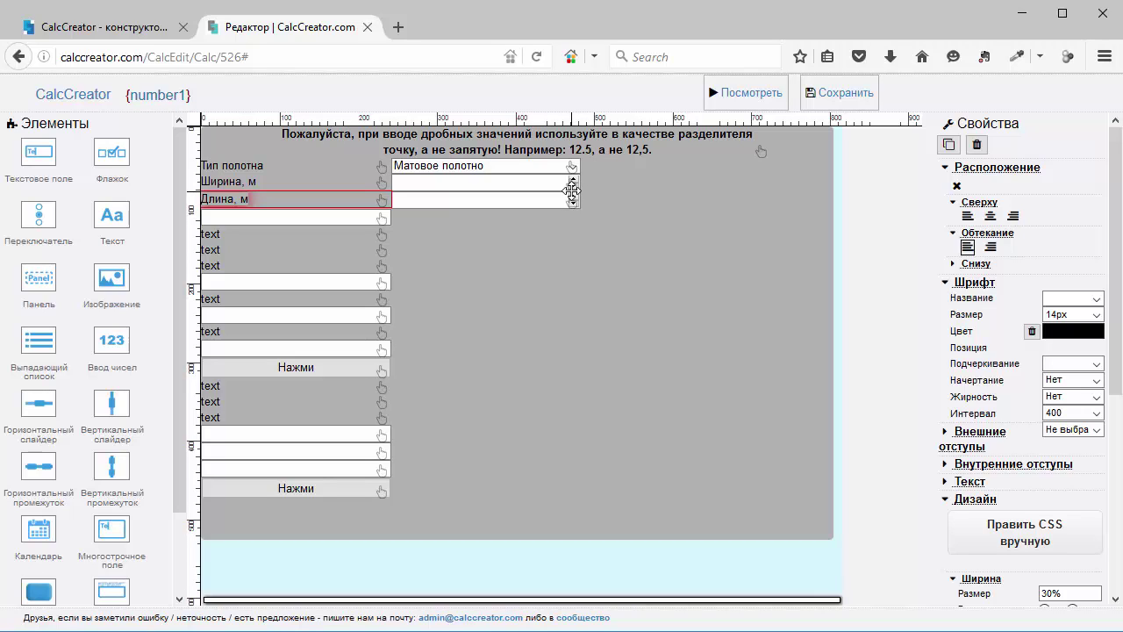
{"action": "left_click", "coordinate": [574, 182]}
{"action": "left_click", "coordinate": [573, 184]}
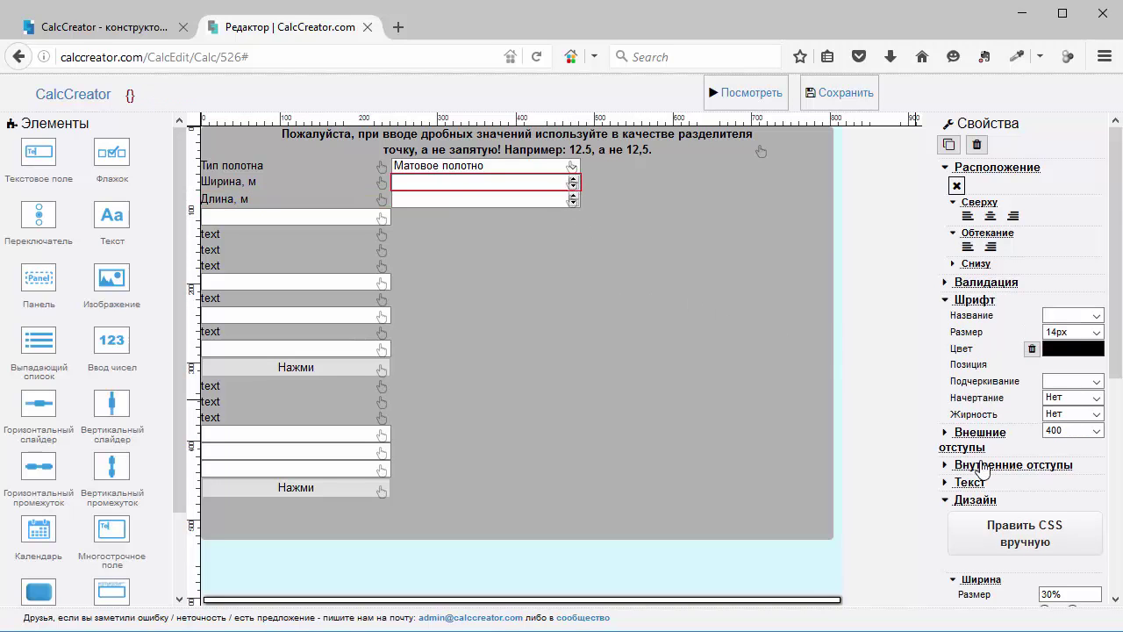
{"action": "scroll", "coordinate": [1027, 439], "scroll_direction": "down", "scroll_amount": 5}
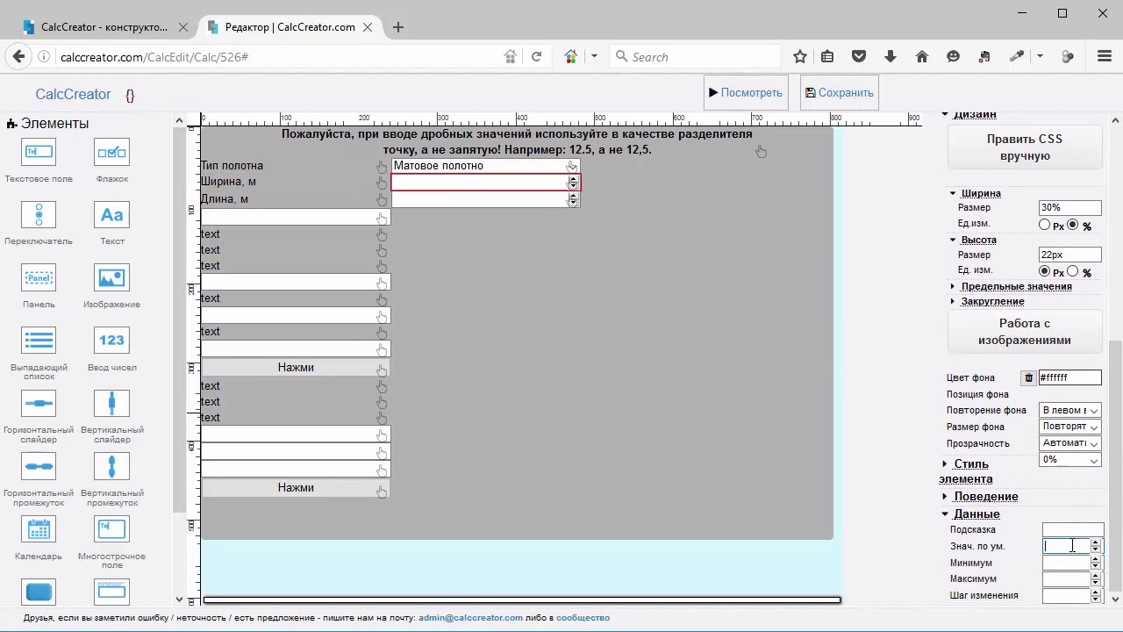
{"action": "left_click", "coordinate": [1087, 546]}
{"action": "type", "text": "1"}
{"action": "left_click", "coordinate": [1096, 563]}
{"action": "left_click", "coordinate": [1095, 550]}
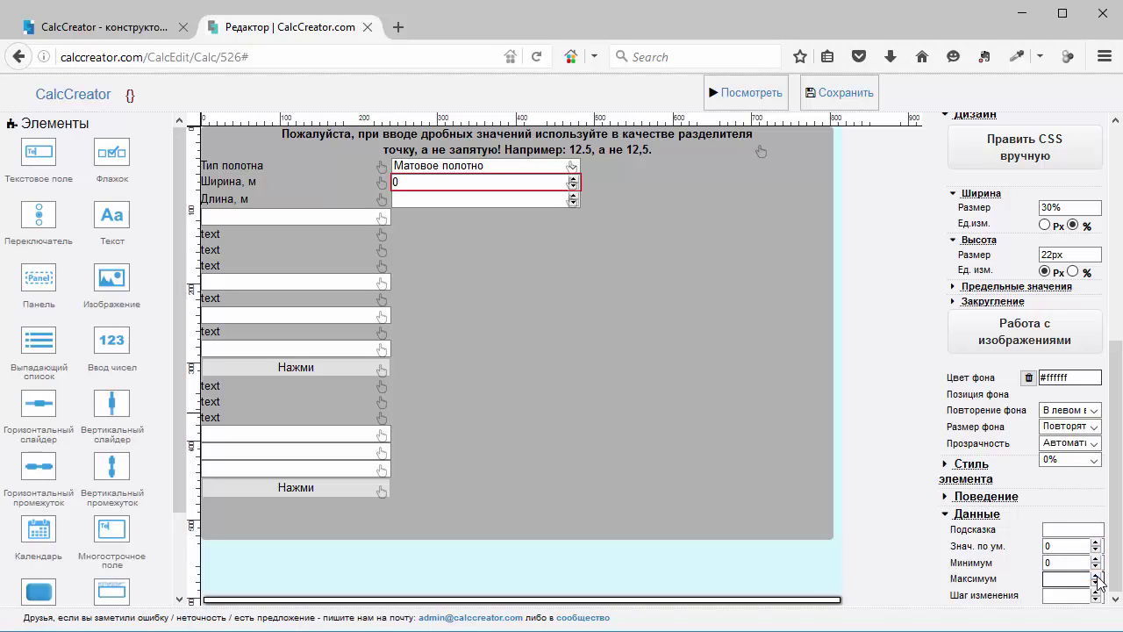
{"action": "left_click", "coordinate": [1076, 577]}
{"action": "type", "text": "10000"}
{"action": "left_click", "coordinate": [1075, 595]}
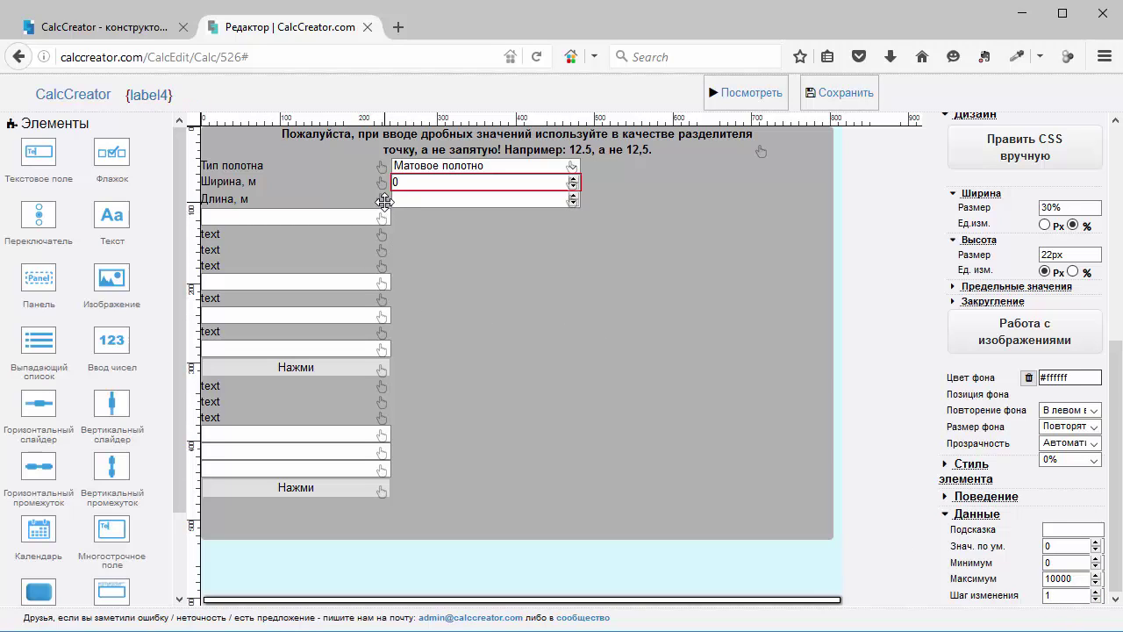
Give the "Длина, м" number input a default value of 0, minimum 0 and maximum 10000
{"action": "left_click", "coordinate": [569, 200]}
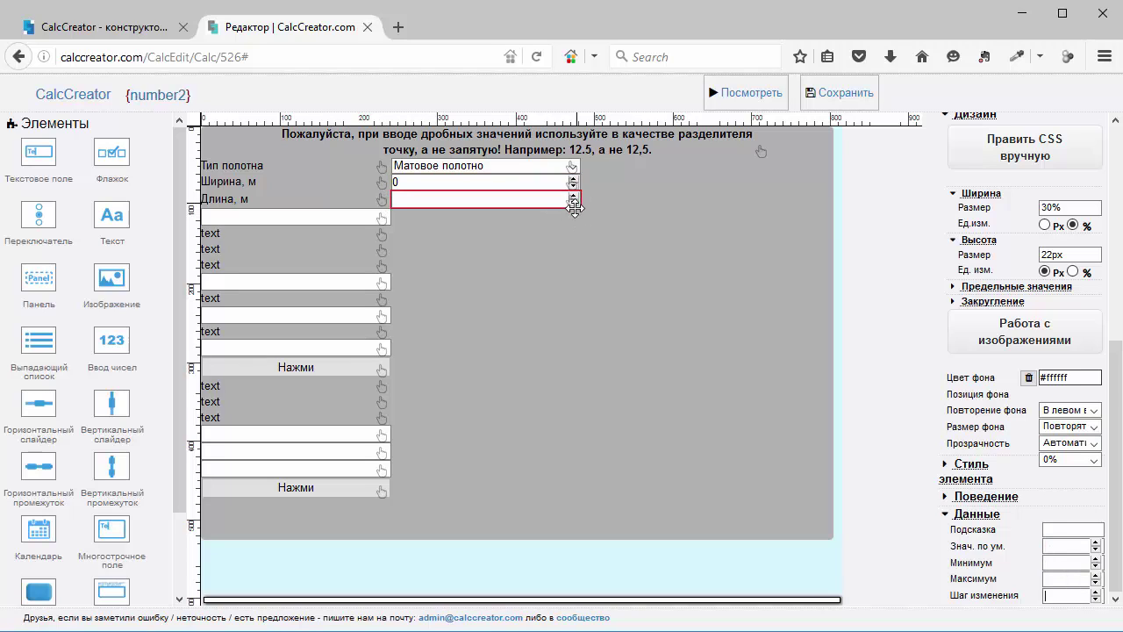
{"action": "left_click", "coordinate": [1096, 550]}
{"action": "left_click", "coordinate": [1096, 559]}
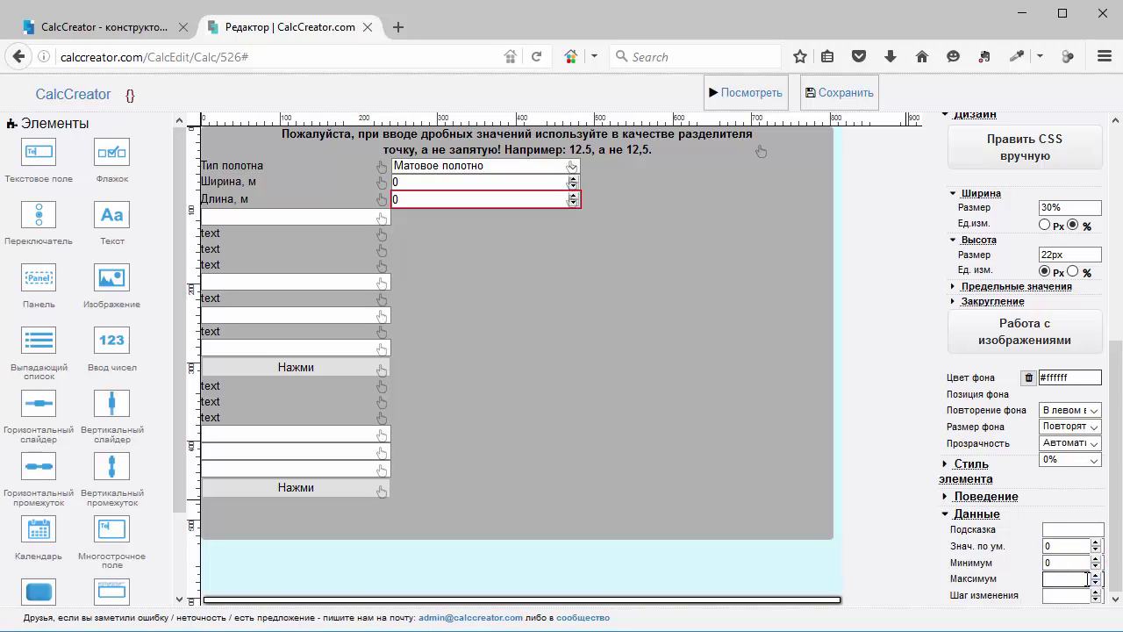
{"action": "left_click", "coordinate": [1088, 579]}
{"action": "left_click", "coordinate": [1072, 596]}
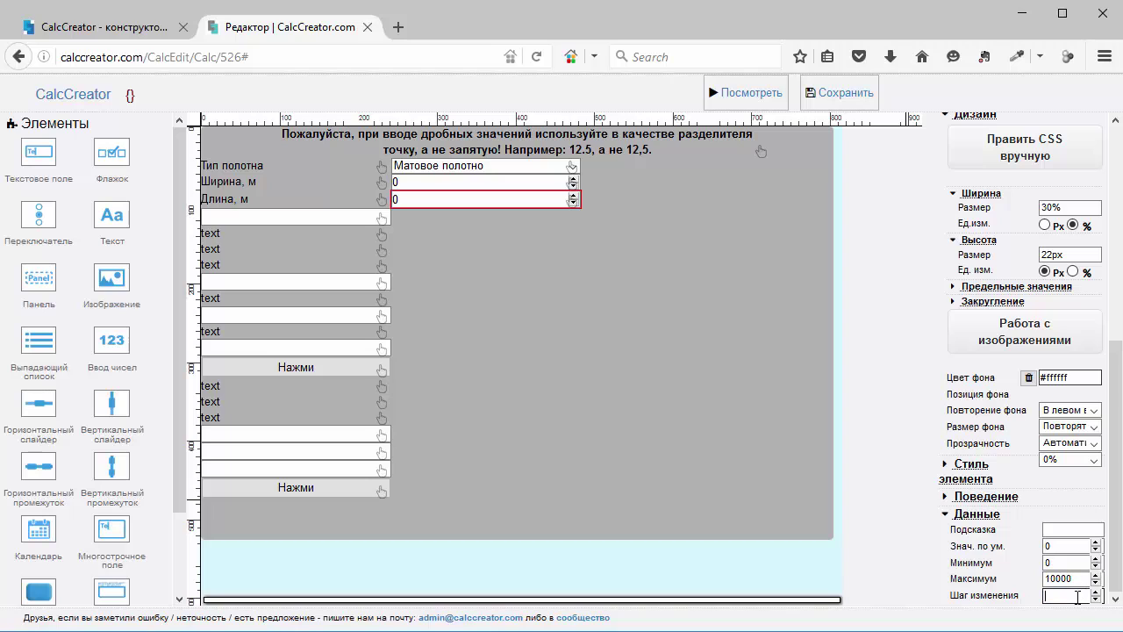
{"action": "left_click", "coordinate": [1074, 579]}
Delete the leftover plain text input below the "Длина, м" label and confirm the deletion
{"action": "left_click", "coordinate": [382, 217]}
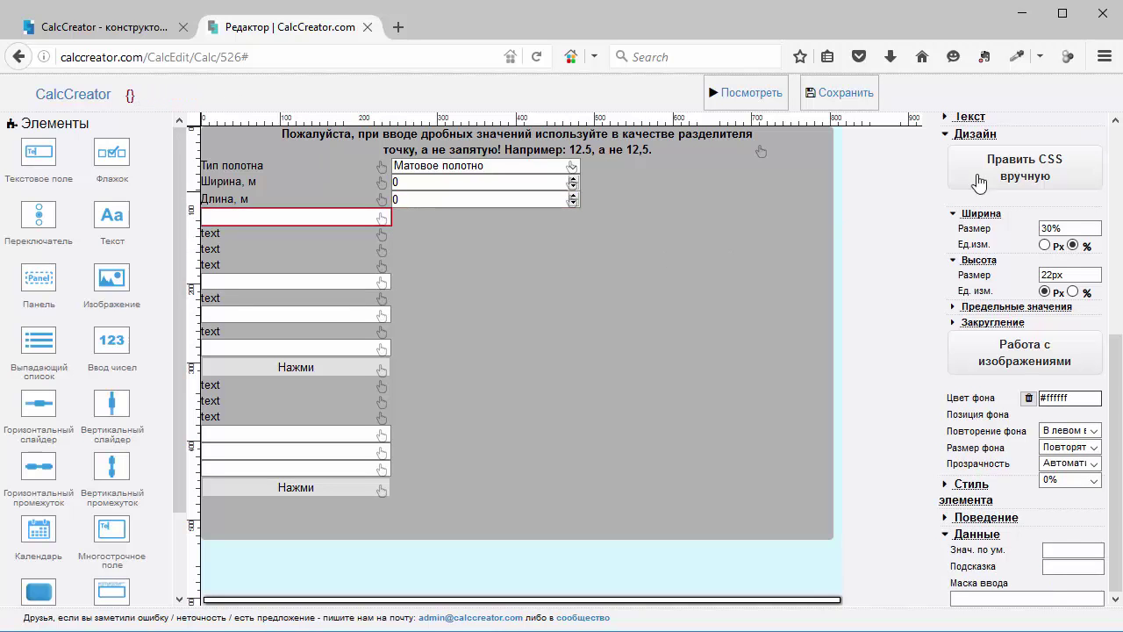
{"action": "scroll", "coordinate": [984, 167], "scroll_direction": "up", "scroll_amount": 5}
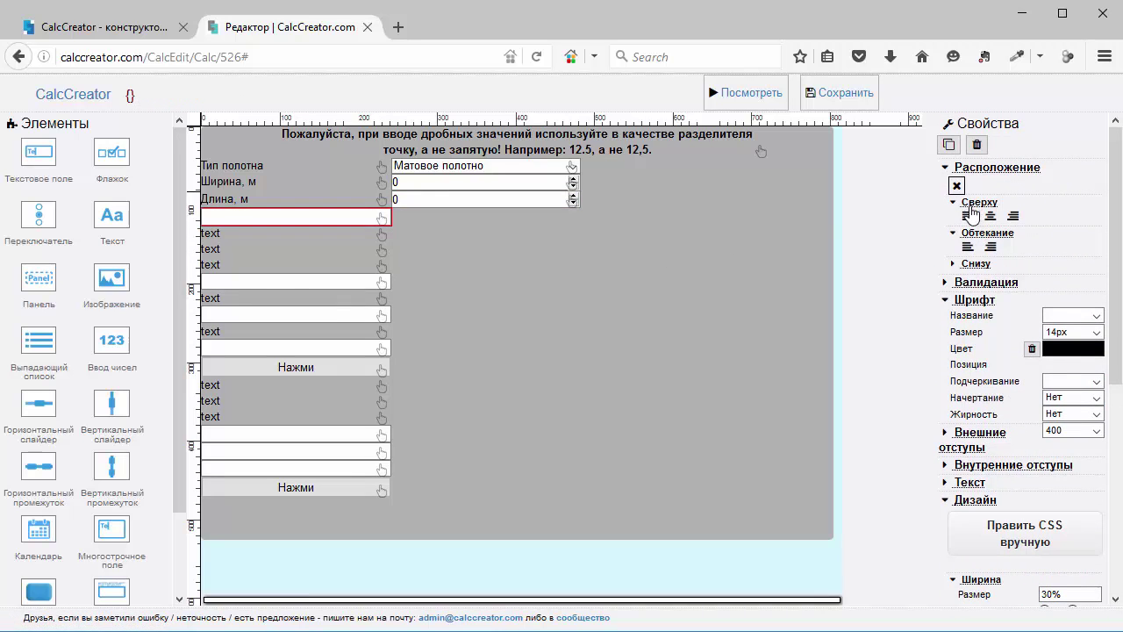
{"action": "left_click", "coordinate": [979, 145]}
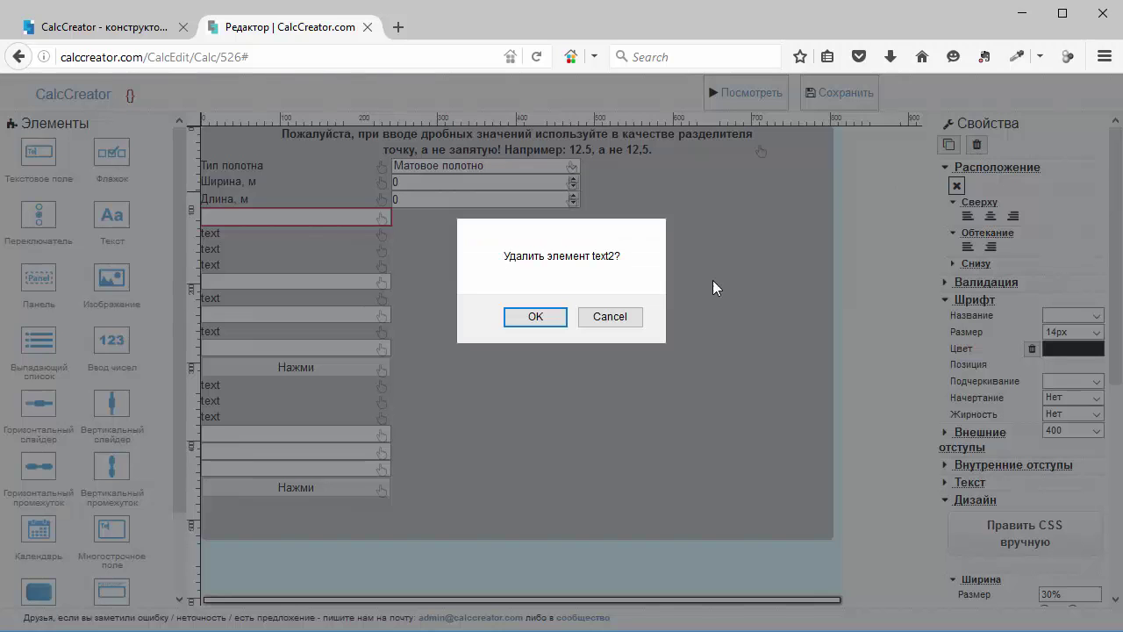
{"action": "left_click", "coordinate": [544, 319]}
Check the next label in the beta calculator and set the first text label below "Длина, м" to "Площадь потолка,"
{"action": "left_click", "coordinate": [103, 27]}
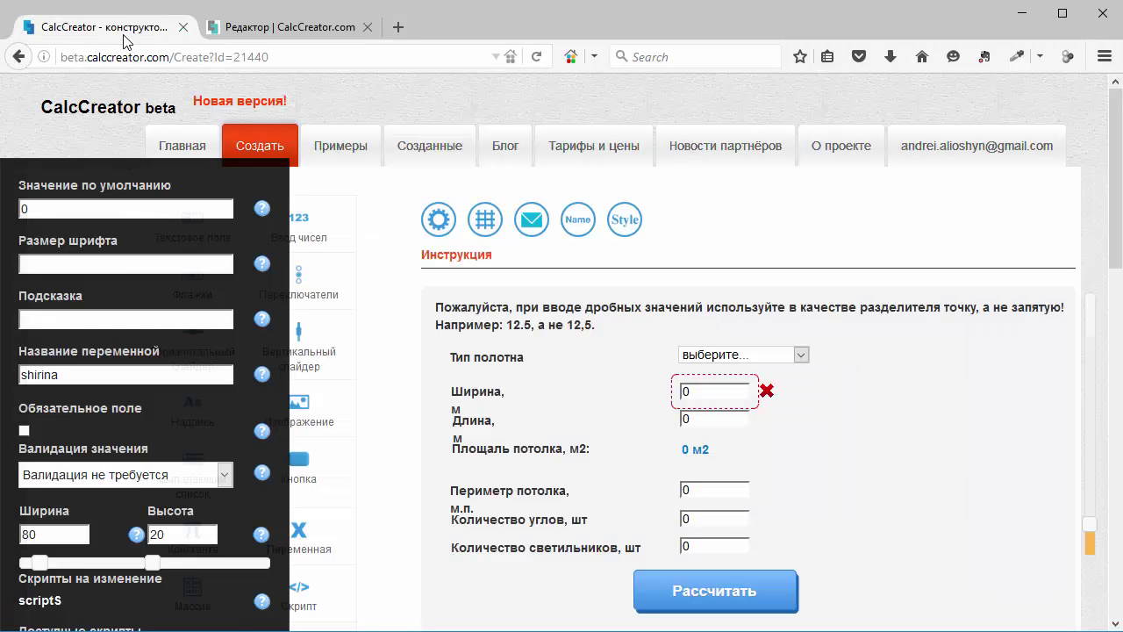
{"action": "left_click", "coordinate": [291, 27]}
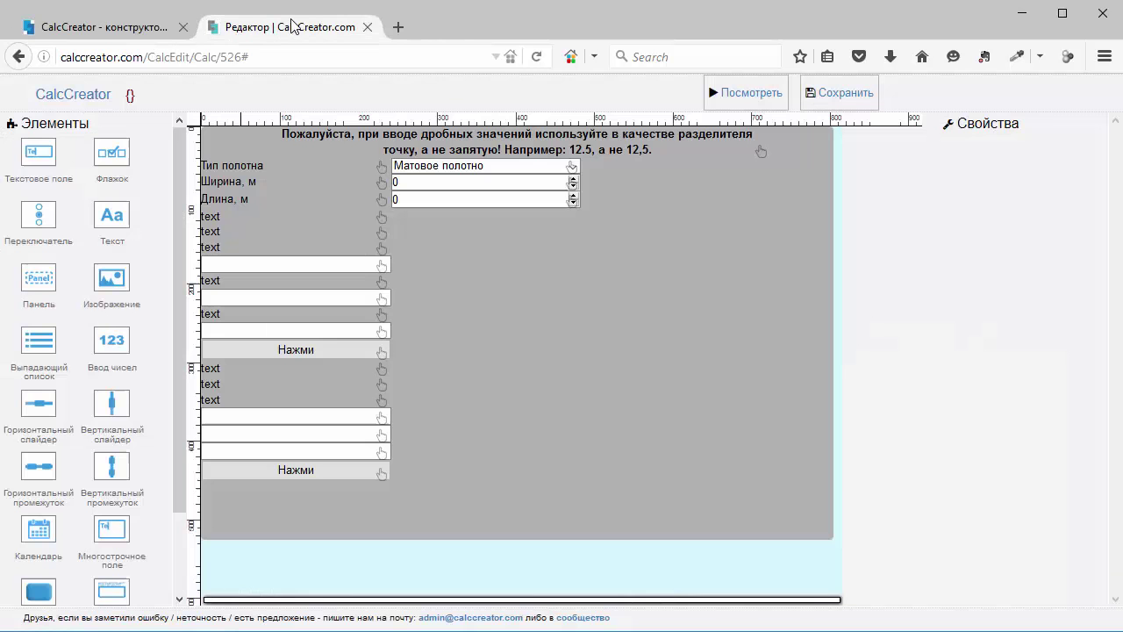
{"action": "left_click", "coordinate": [384, 214]}
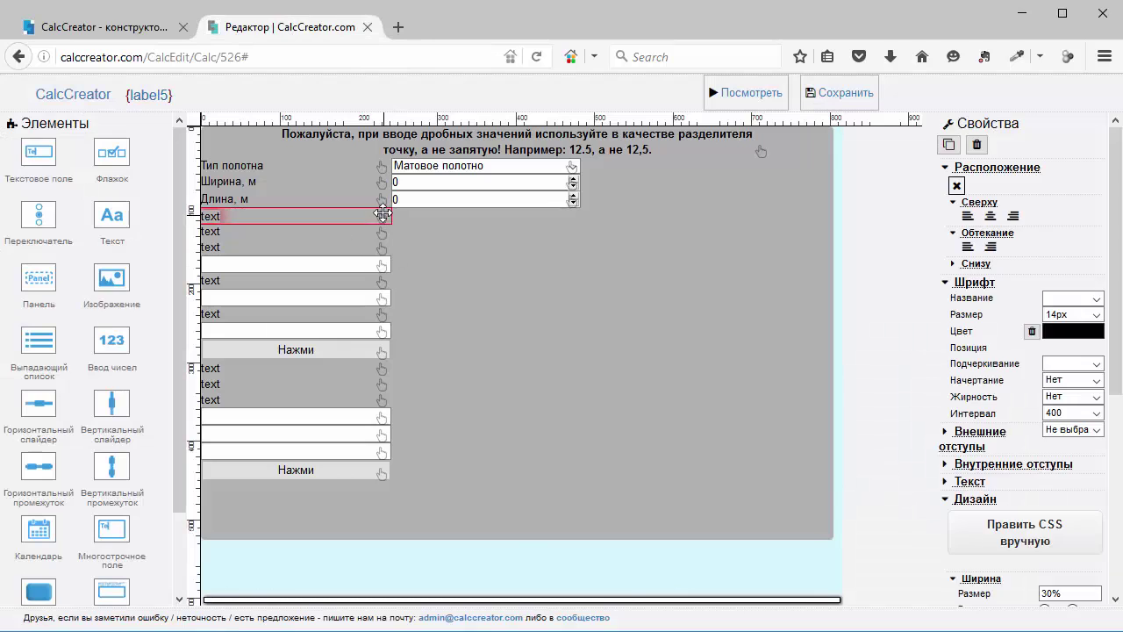
{"action": "left_click", "coordinate": [72, 31]}
{"action": "left_click", "coordinate": [269, 28]}
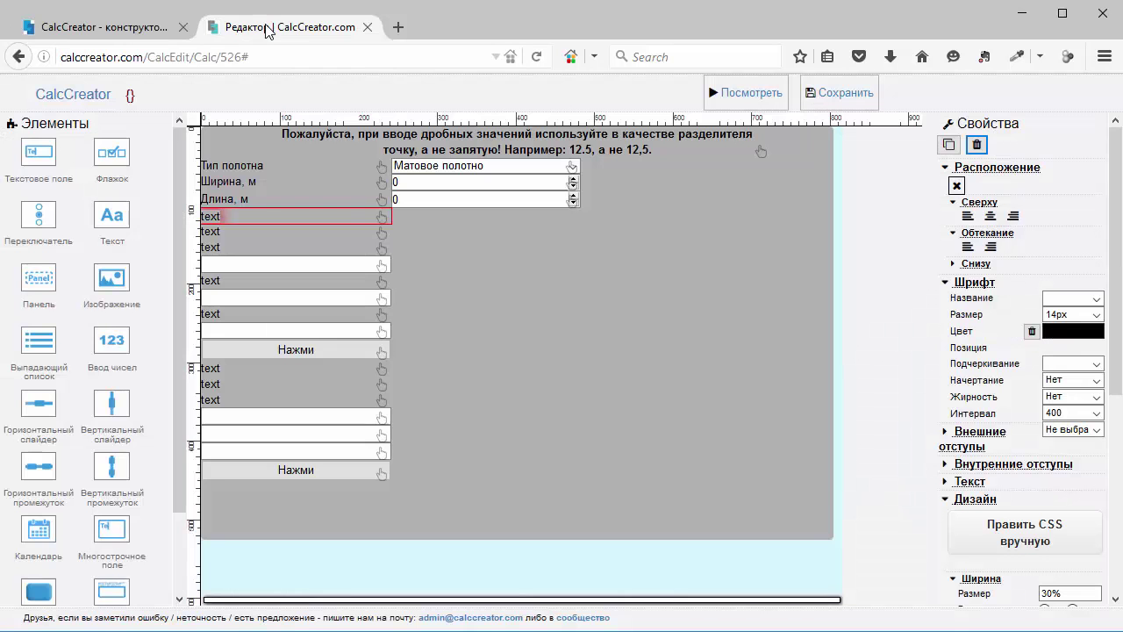
{"action": "scroll", "coordinate": [1075, 562], "scroll_direction": "down", "scroll_amount": 3}
{"action": "scroll", "coordinate": [1075, 562], "scroll_direction": "down", "scroll_amount": 3}
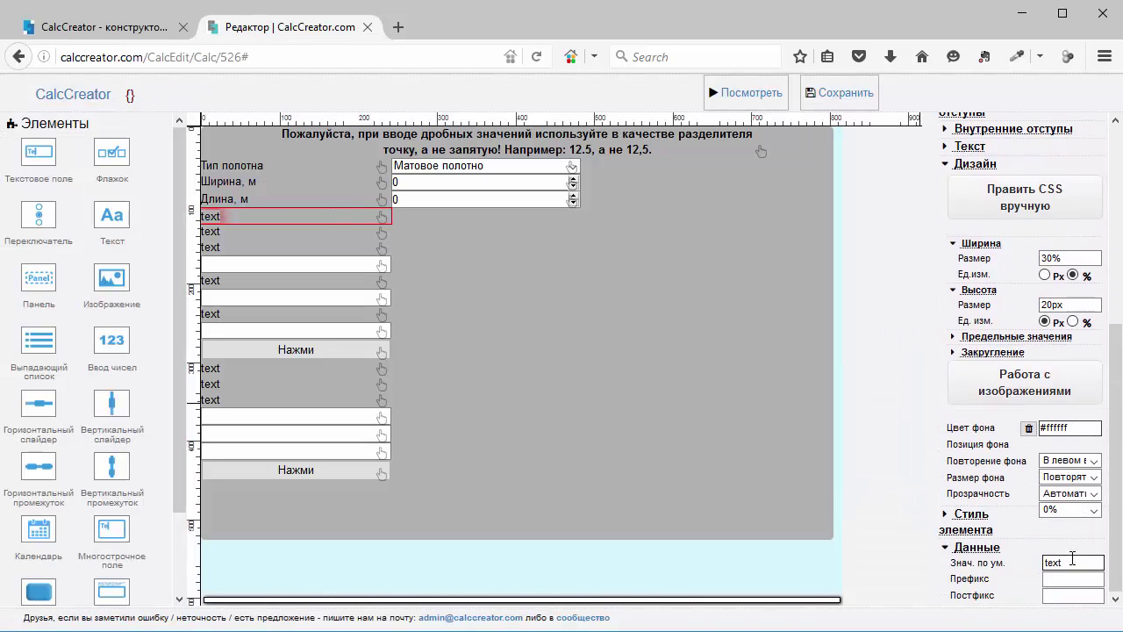
{"action": "left_click_drag", "start_coordinate": [1074, 566], "coordinate": [1006, 566]}
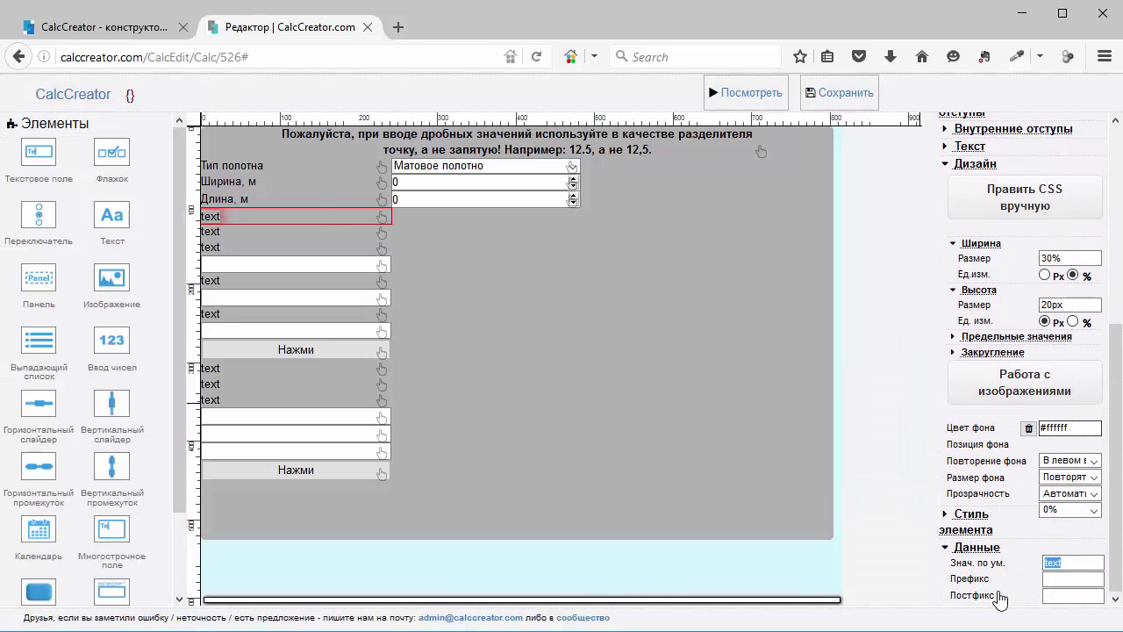
{"action": "type", "text": "Площа"}
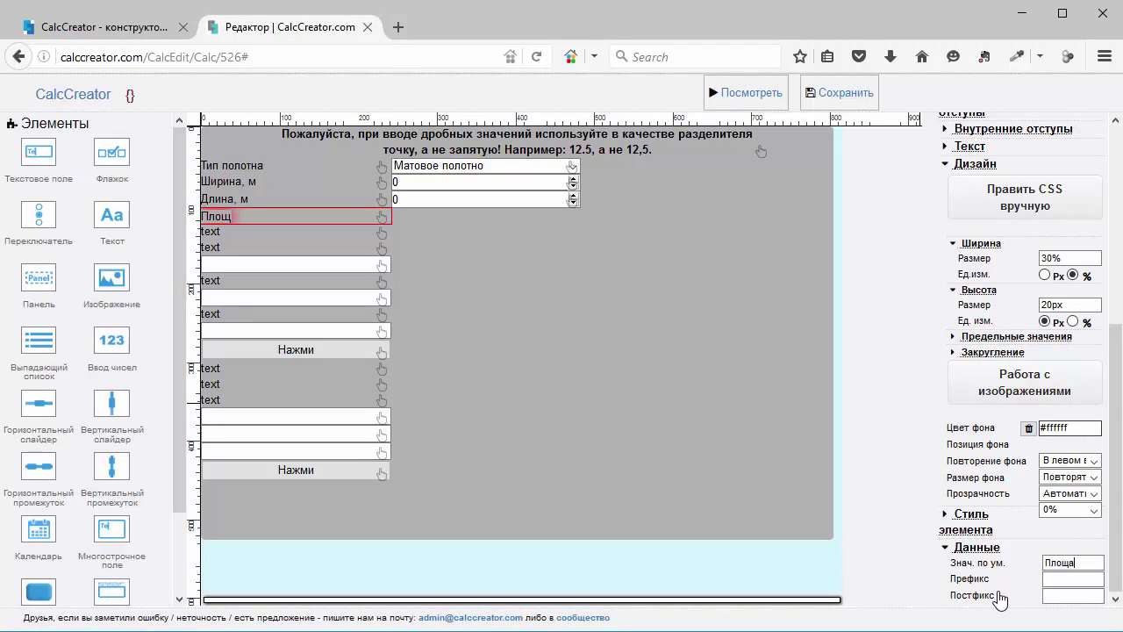
{"action": "type", "text": "дь потолка,"}
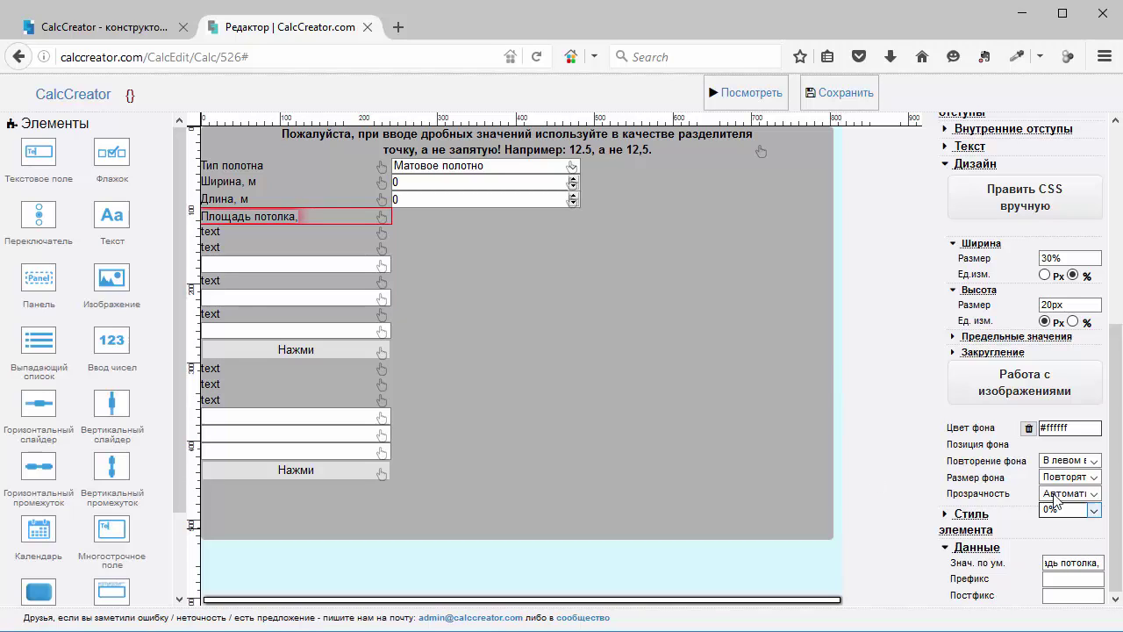
Search Google for "кв.м" in a new browser tab and copy the "м²" symbol from the results
{"action": "left_click", "coordinate": [136, 36]}
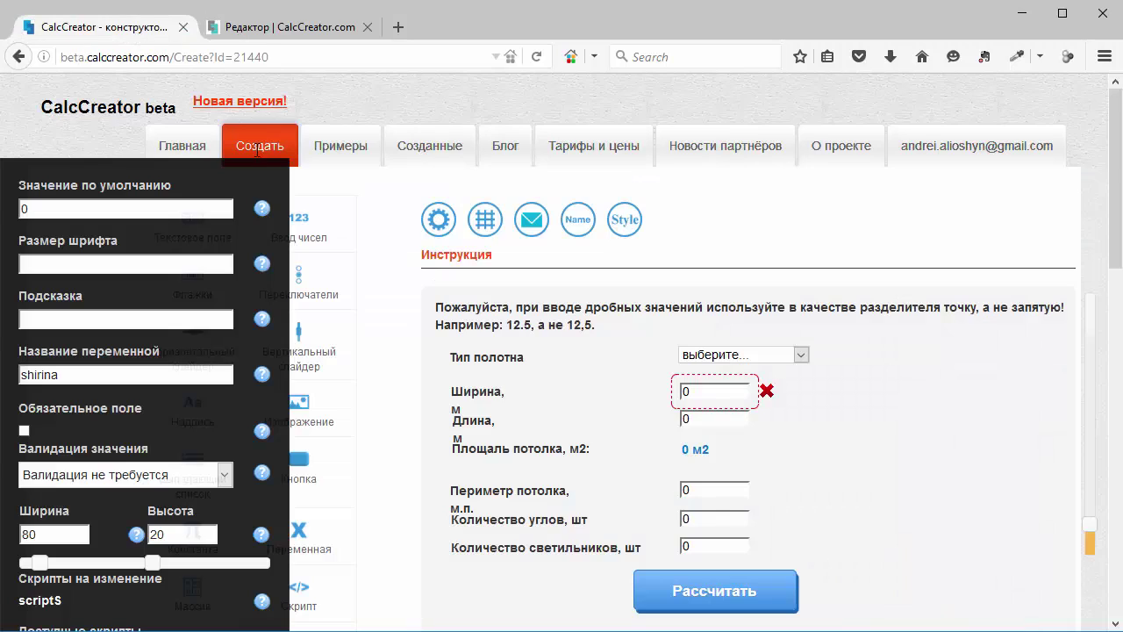
{"action": "key", "text": "ctrl+t"}
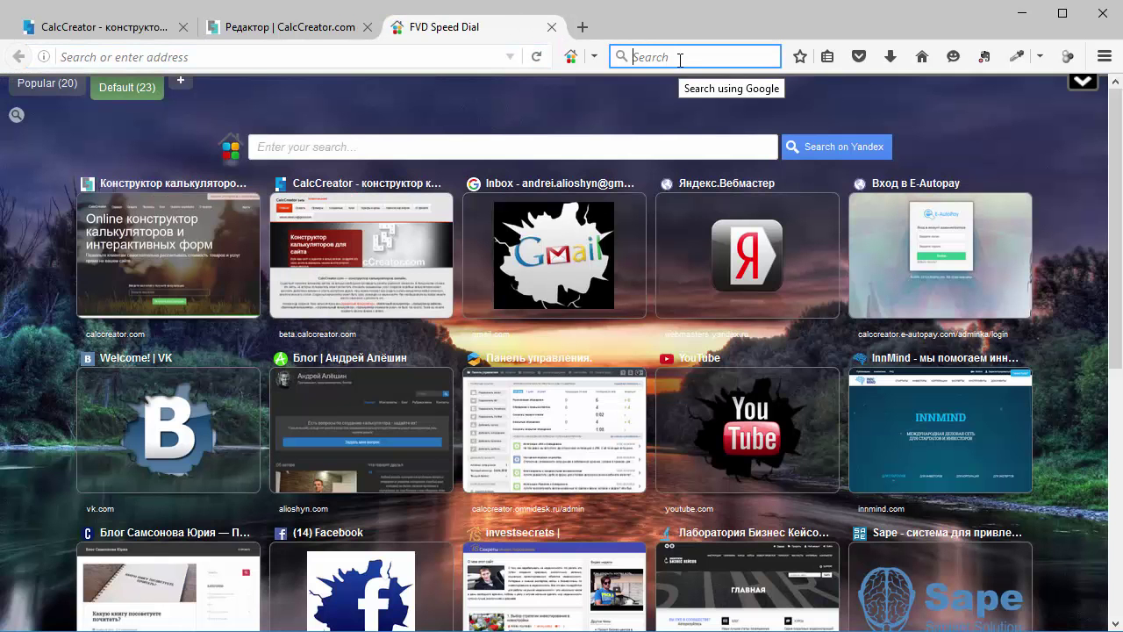
{"action": "left_click", "coordinate": [680, 57]}
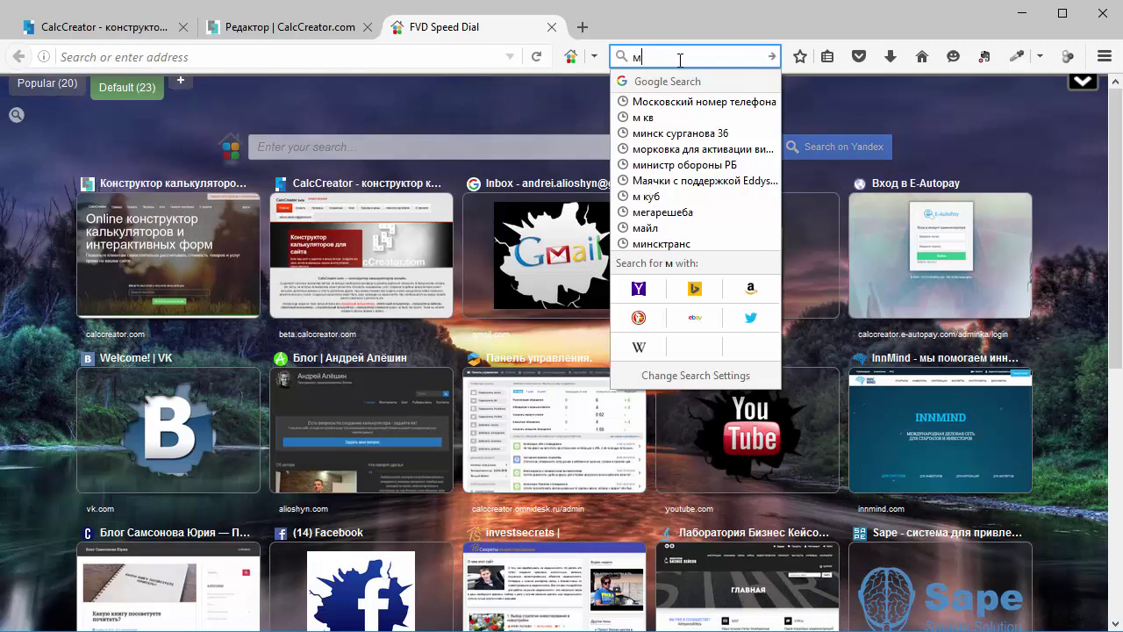
{"action": "type", "text": "к."}
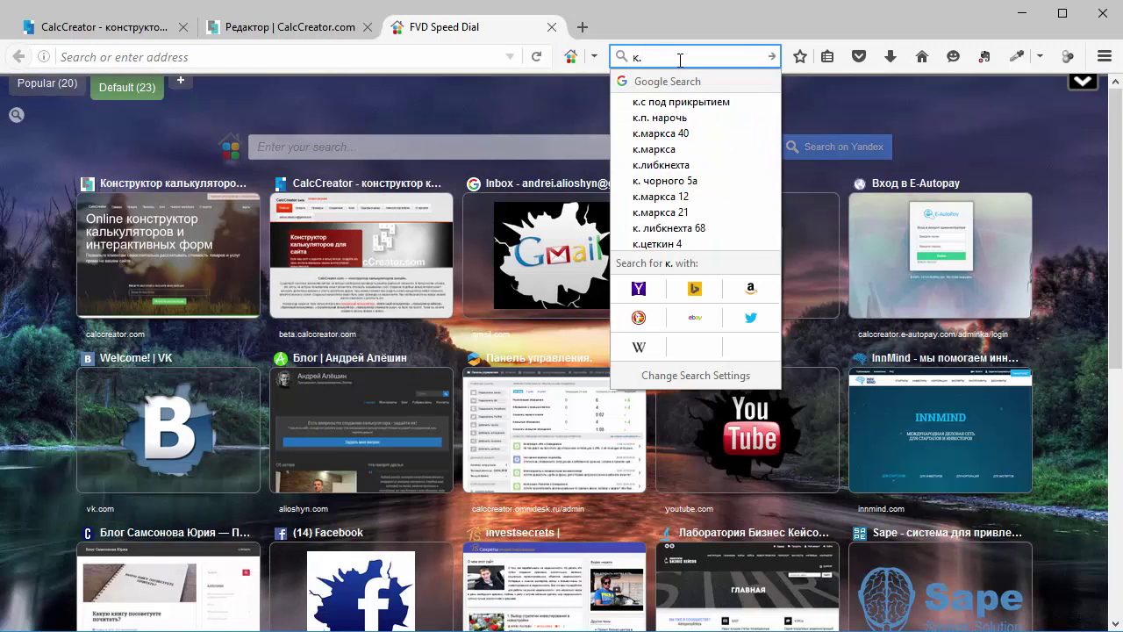
{"action": "key", "text": "BackSpace"}
{"action": "type", "text": "в.м"}
{"action": "key", "text": "Return"}
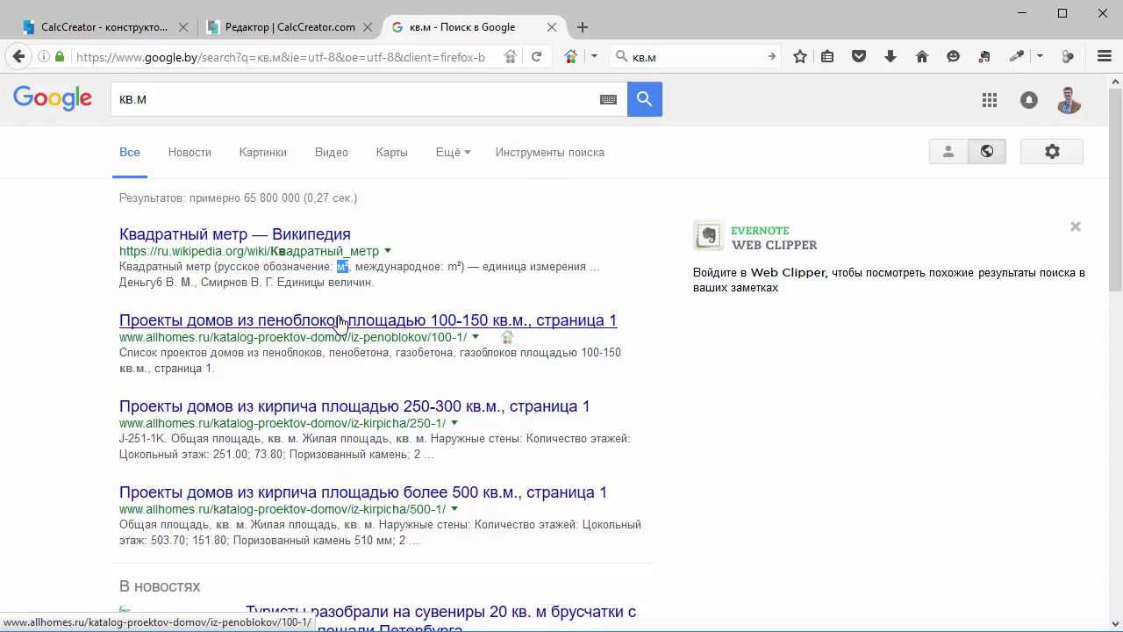
Append "м²" to the "Площадь потолка," label in the editor and float the label left
{"action": "left_click", "coordinate": [257, 30]}
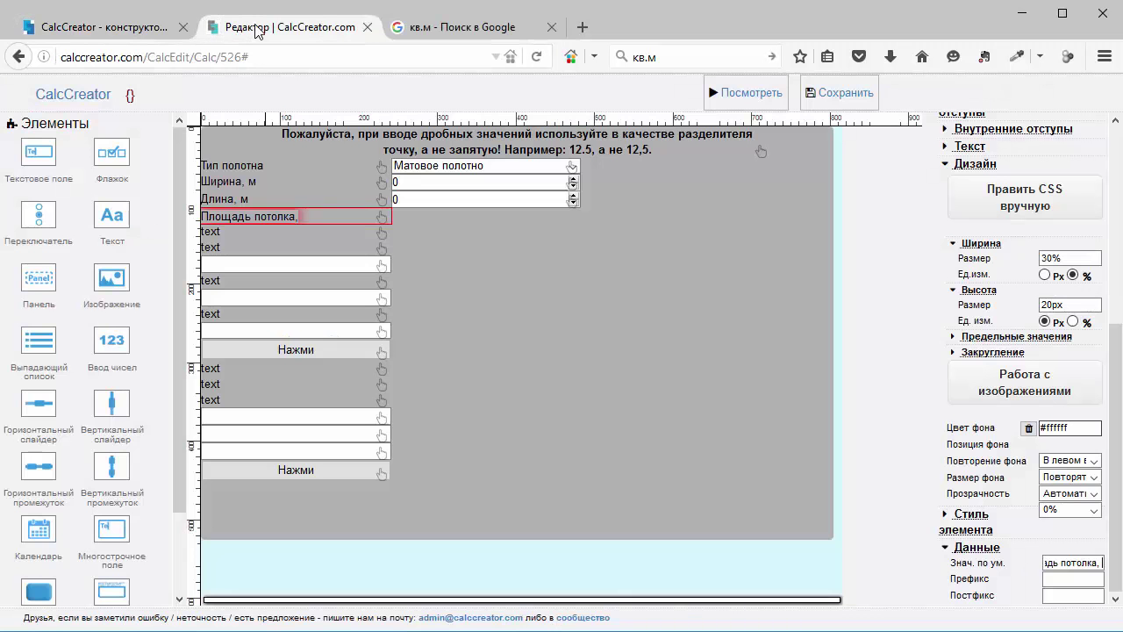
{"action": "type", "text": "м²"}
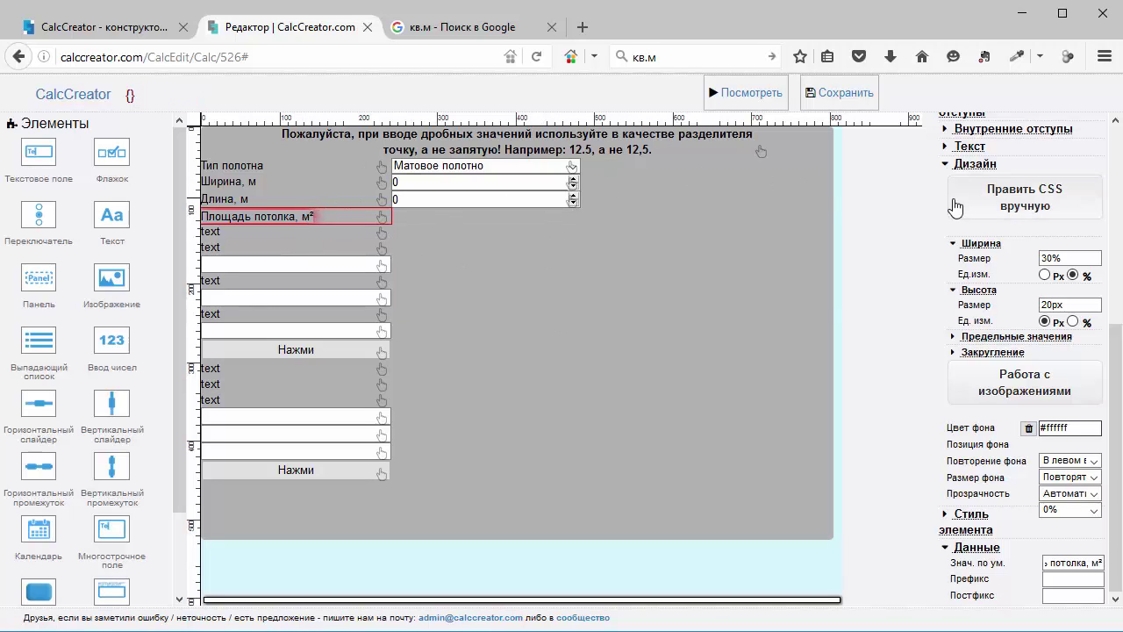
{"action": "scroll", "coordinate": [965, 211], "scroll_direction": "up", "scroll_amount": 4}
{"action": "scroll", "coordinate": [976, 202], "scroll_direction": "up", "scroll_amount": 1}
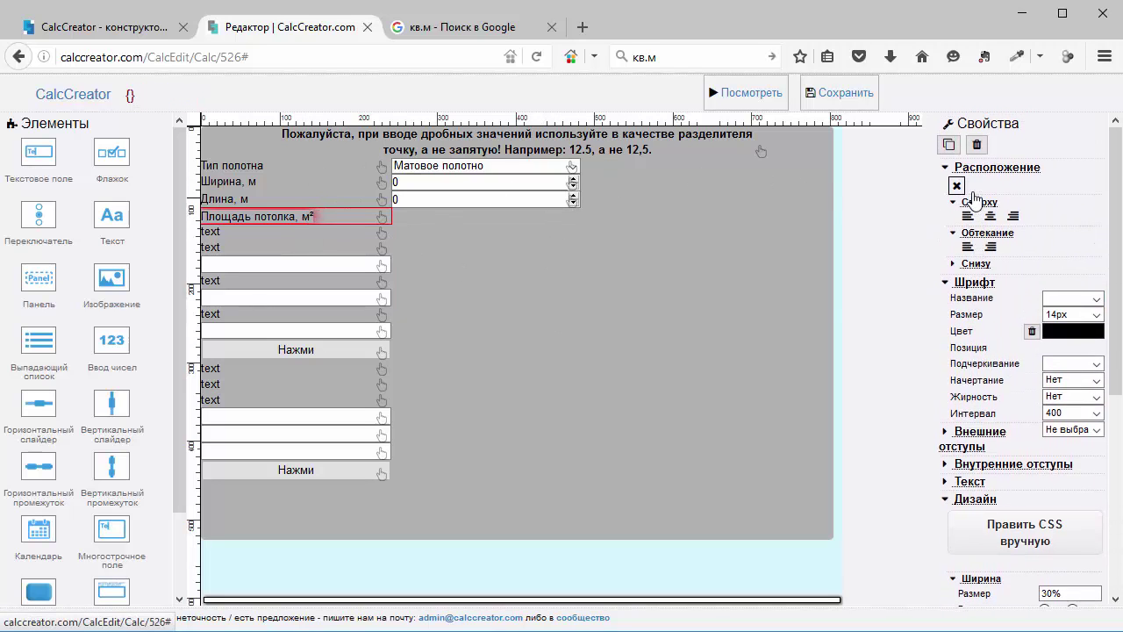
{"action": "left_click", "coordinate": [967, 247]}
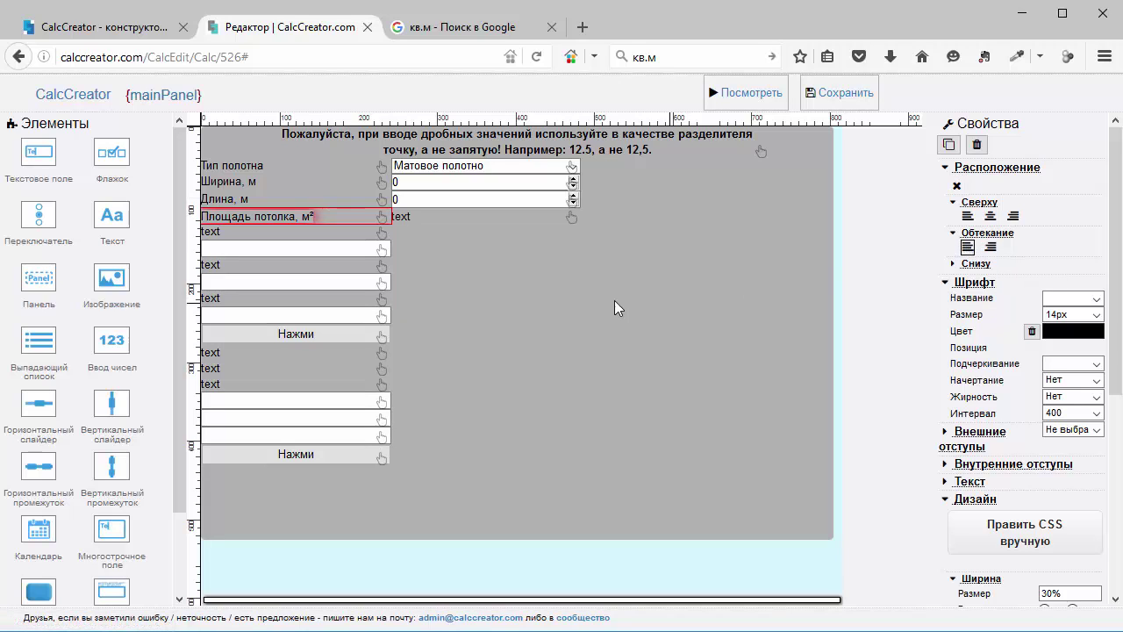
Set the default value of the text element beside "Площадь потолка, м²" to 0, without a unit
{"action": "left_click", "coordinate": [569, 218]}
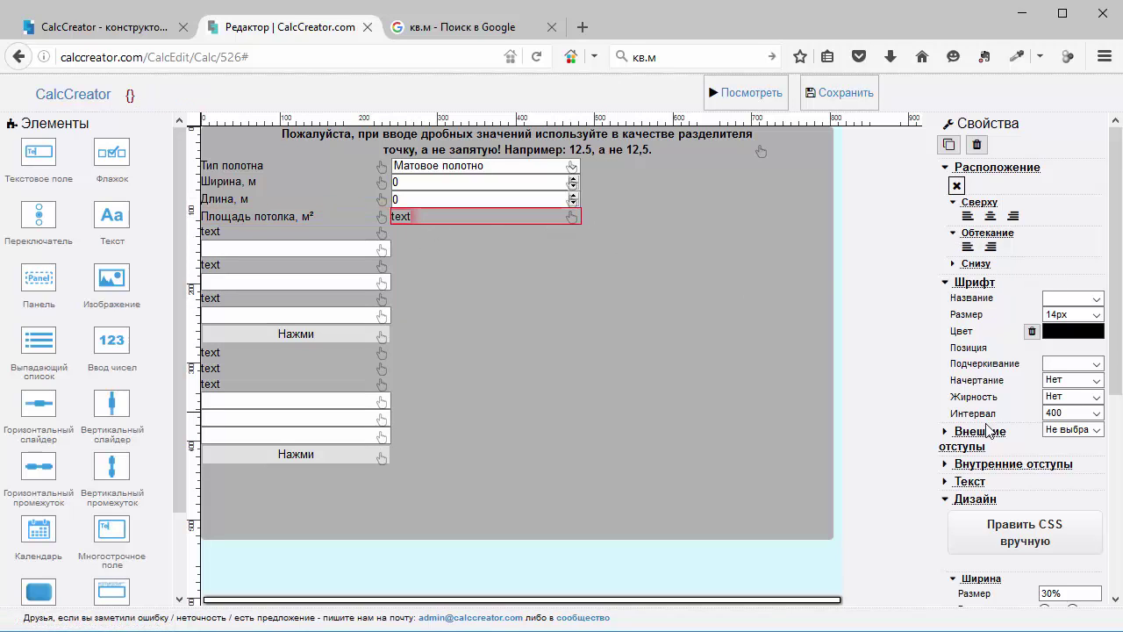
{"action": "scroll", "coordinate": [1050, 496], "scroll_direction": "down", "scroll_amount": 2}
{"action": "scroll", "coordinate": [1050, 496], "scroll_direction": "down", "scroll_amount": 3}
{"action": "double_click", "coordinate": [1053, 563]}
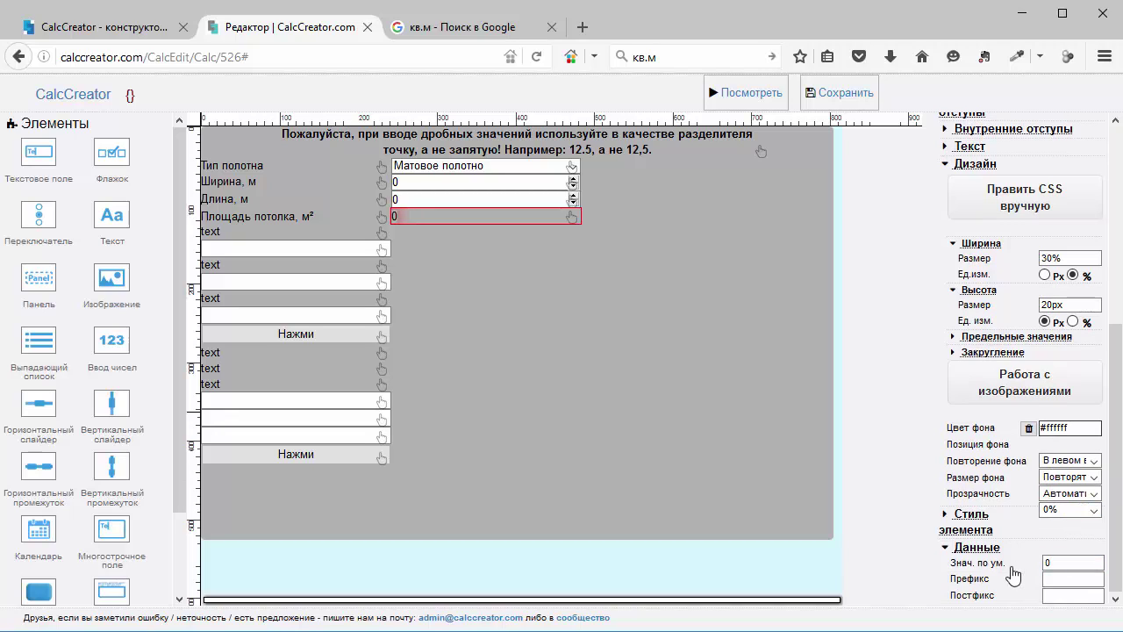
{"action": "type", "text": "0 м²"}
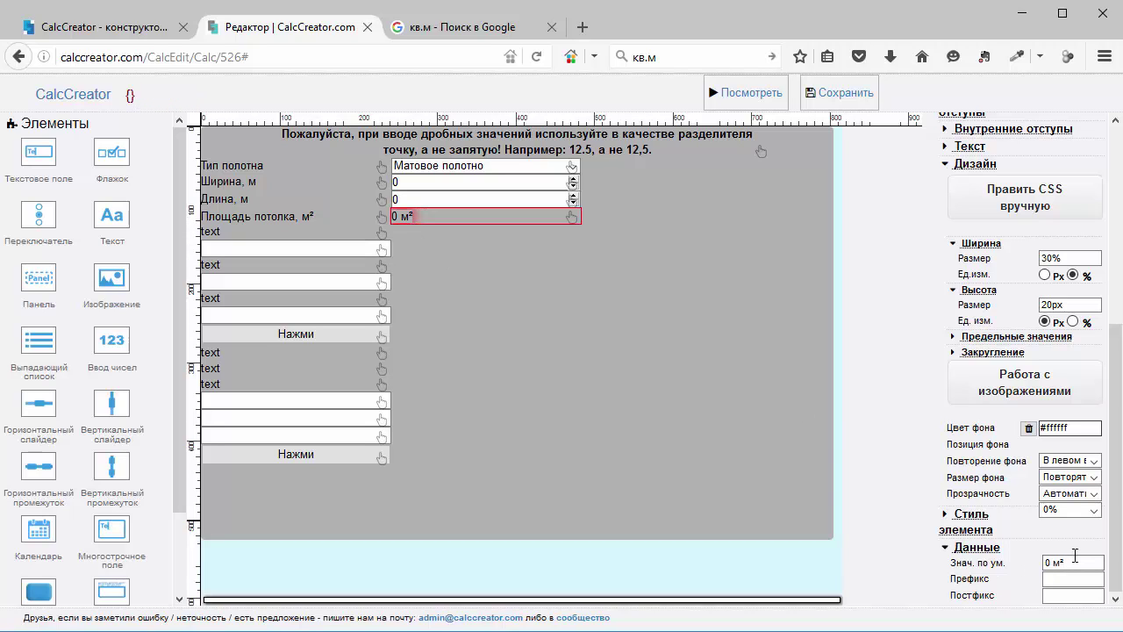
{"action": "key", "text": "BackSpace"}
{"action": "key", "text": "BackSpace"}
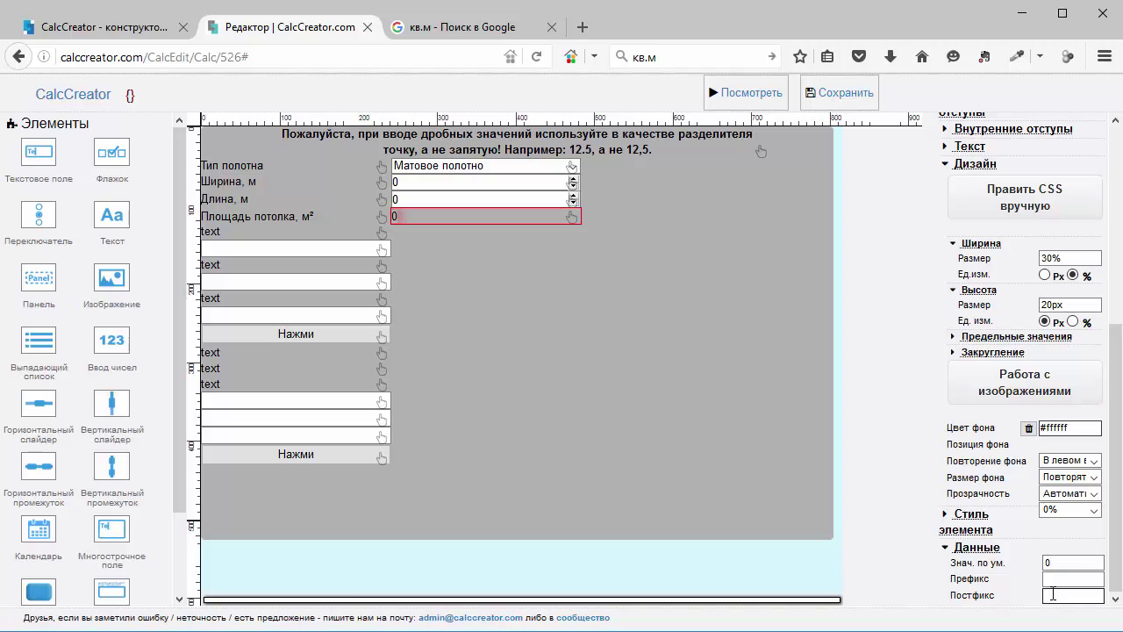
{"action": "left_click", "coordinate": [1053, 566]}
Check the beta layout and delete the two upper plain text inputs below "Площадь потолка, м²", confirming each deletion
{"action": "left_click", "coordinate": [77, 35]}
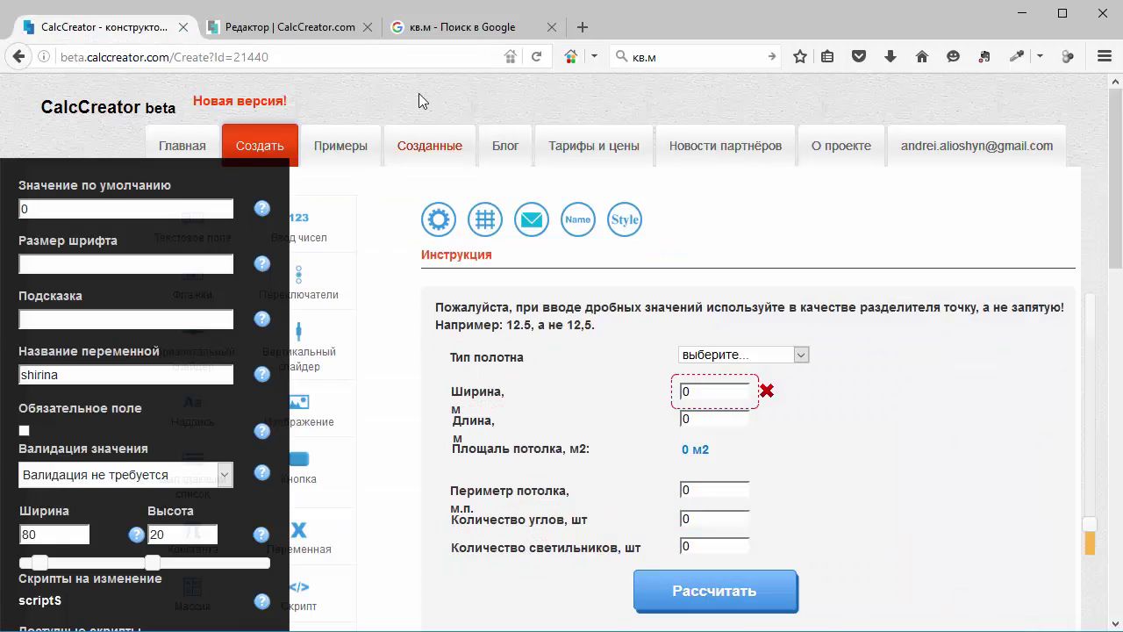
{"action": "left_click", "coordinate": [307, 29]}
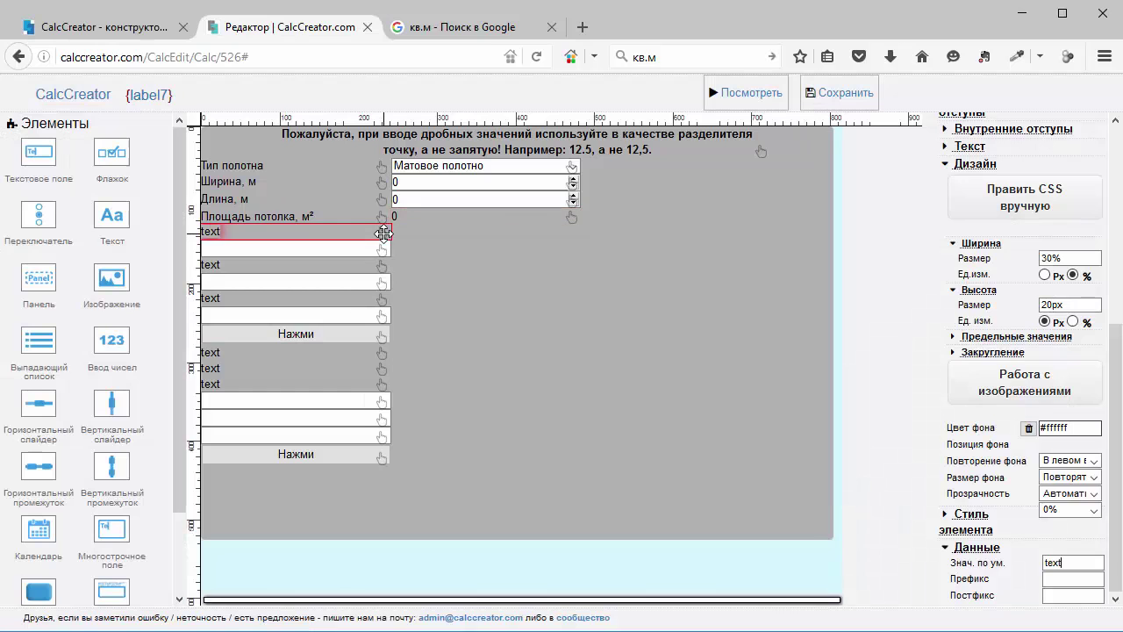
{"action": "left_click", "coordinate": [383, 253]}
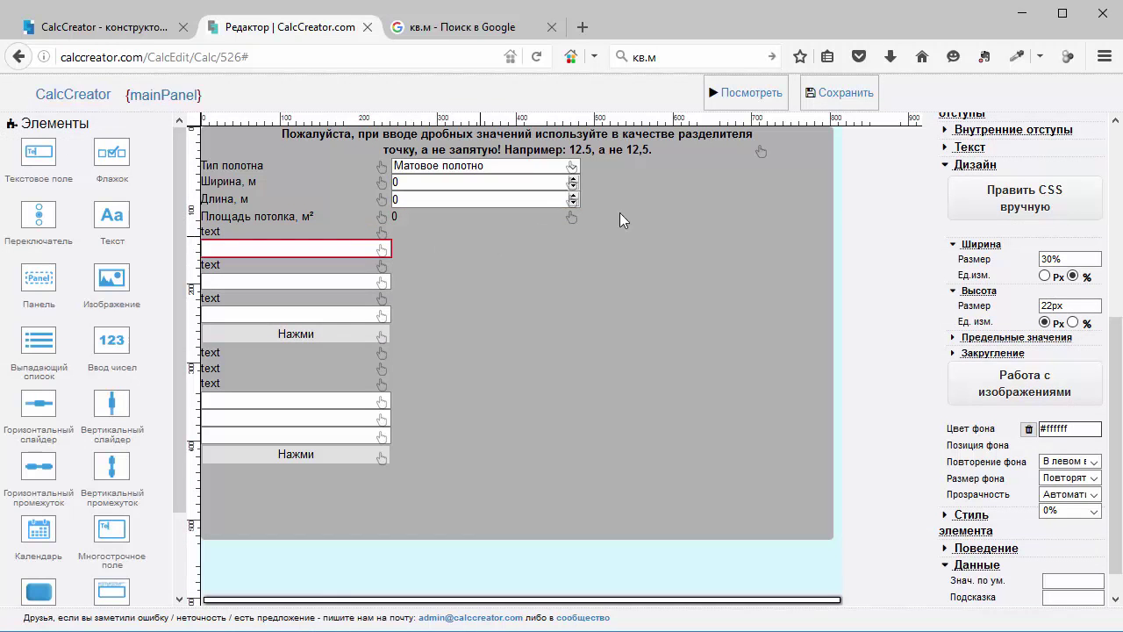
{"action": "scroll", "coordinate": [998, 158], "scroll_direction": "up", "scroll_amount": 5}
{"action": "scroll", "coordinate": [998, 158], "scroll_direction": "up", "scroll_amount": 1}
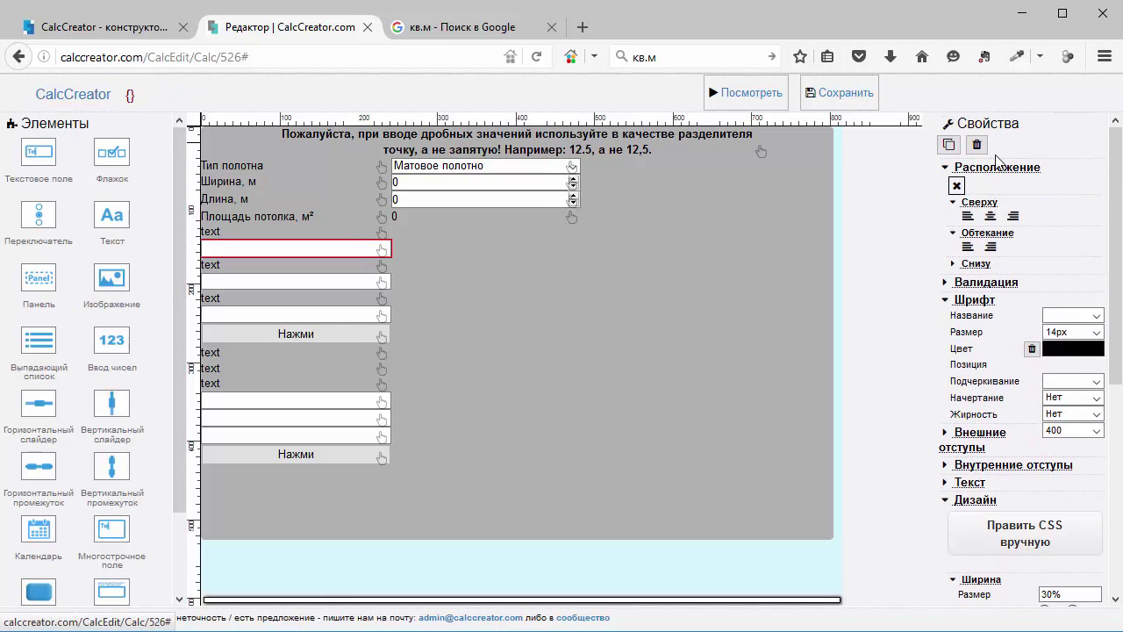
{"action": "left_click", "coordinate": [977, 146]}
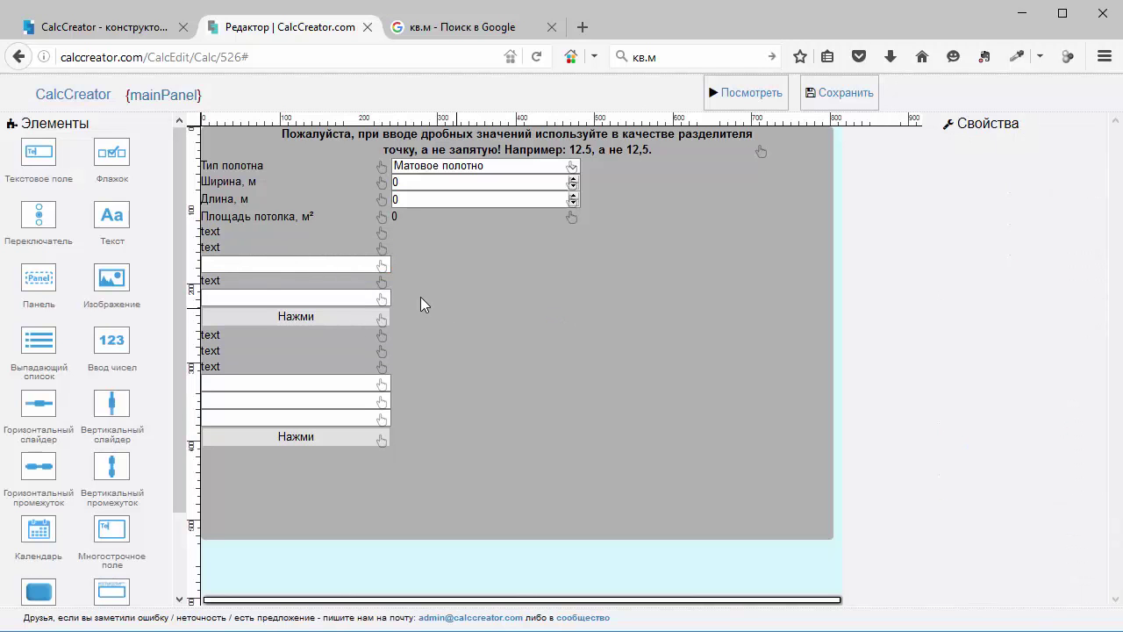
{"action": "left_click", "coordinate": [386, 264]}
{"action": "left_click", "coordinate": [978, 144]}
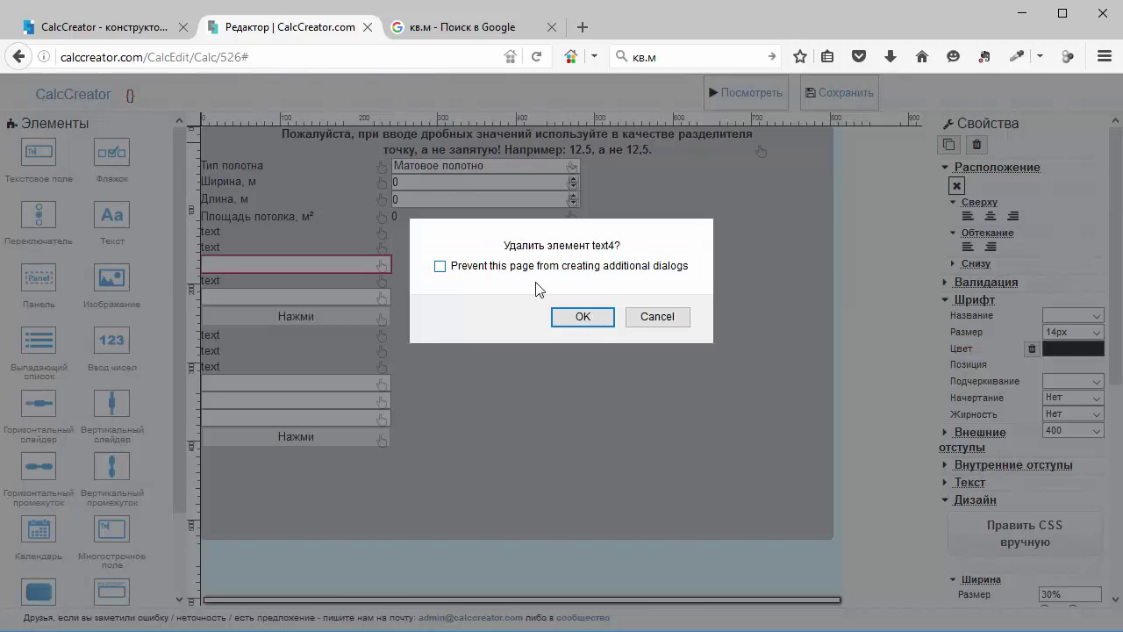
{"action": "left_click", "coordinate": [602, 318]}
Copy the "Периметр потолка, м.п." label text from the beta calculator into the text label below "Площадь потолка, м²"
{"action": "left_click", "coordinate": [387, 233]}
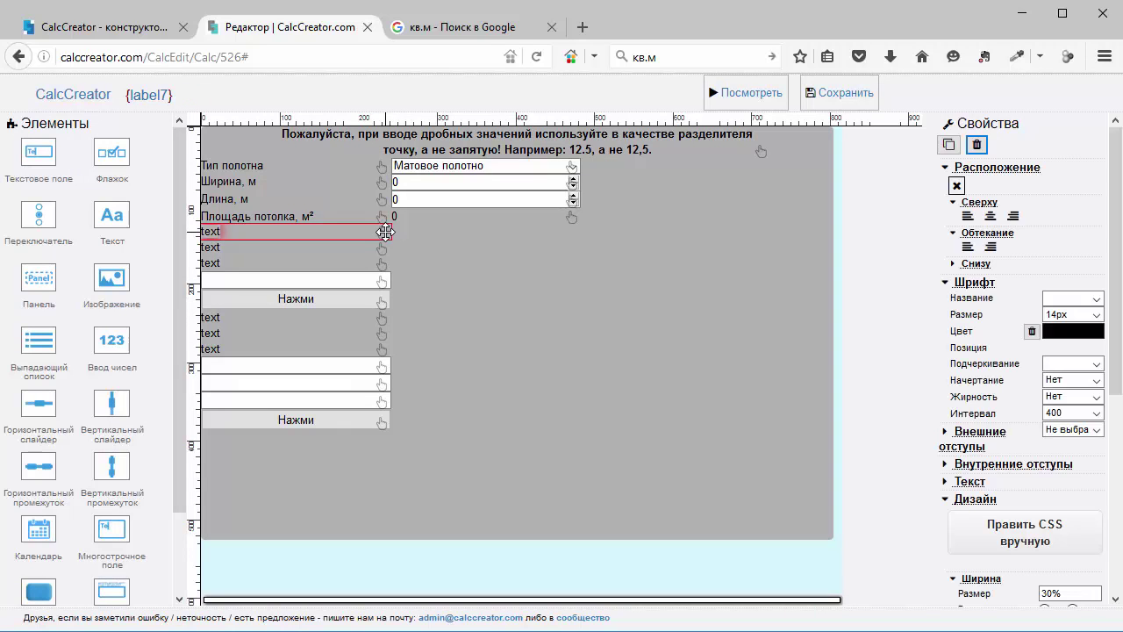
{"action": "key", "text": "ctrl+shift+Tab"}
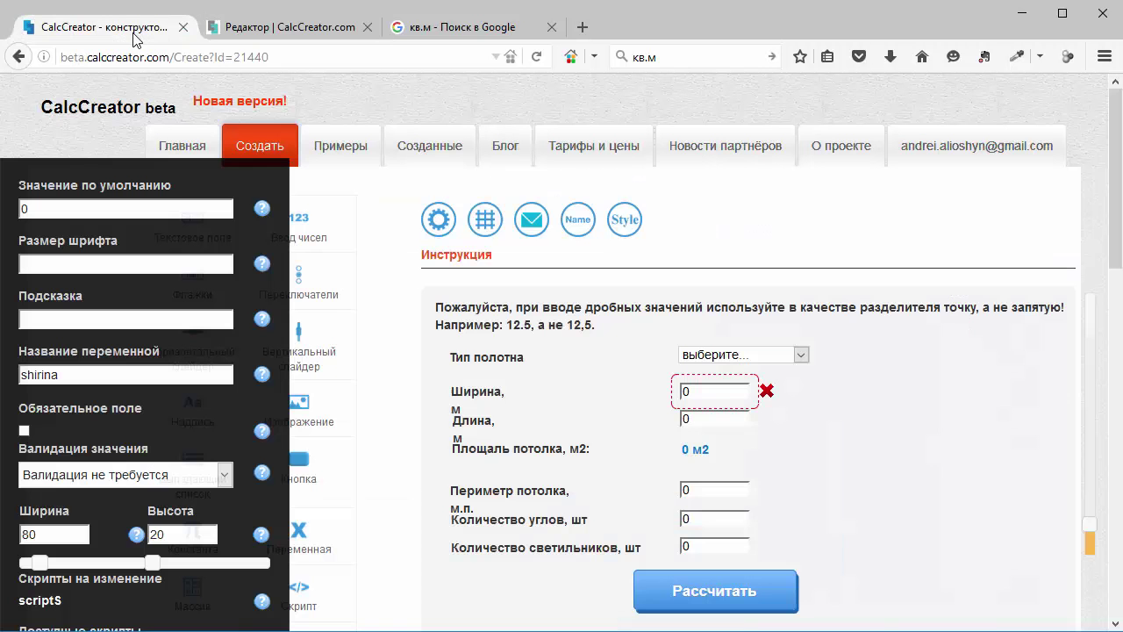
{"action": "left_click", "coordinate": [544, 519]}
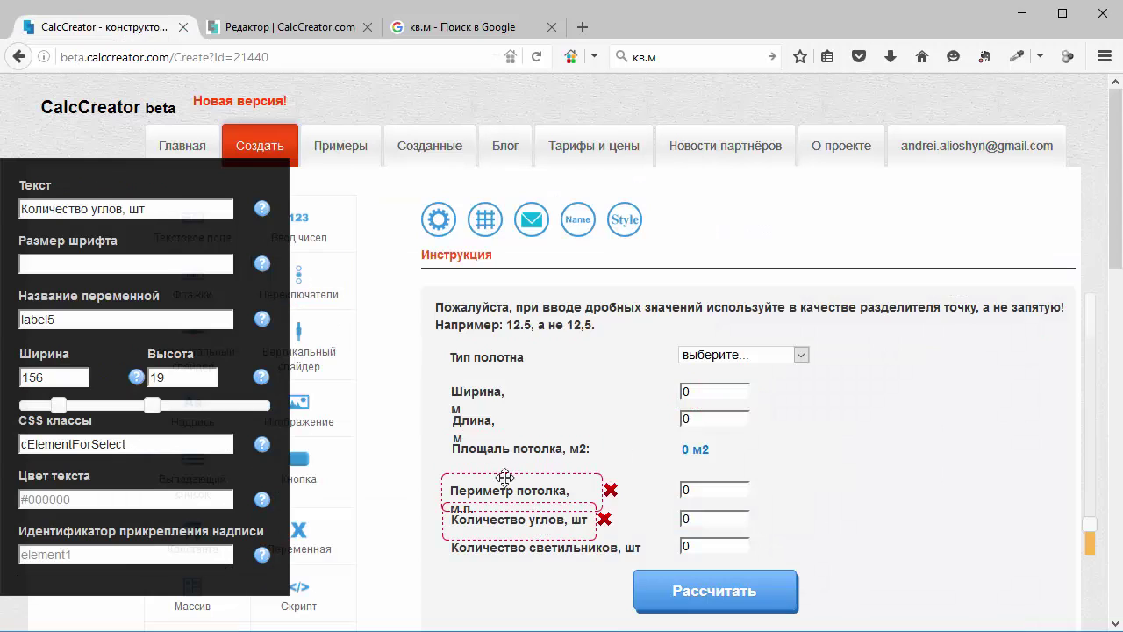
{"action": "left_click", "coordinate": [507, 480]}
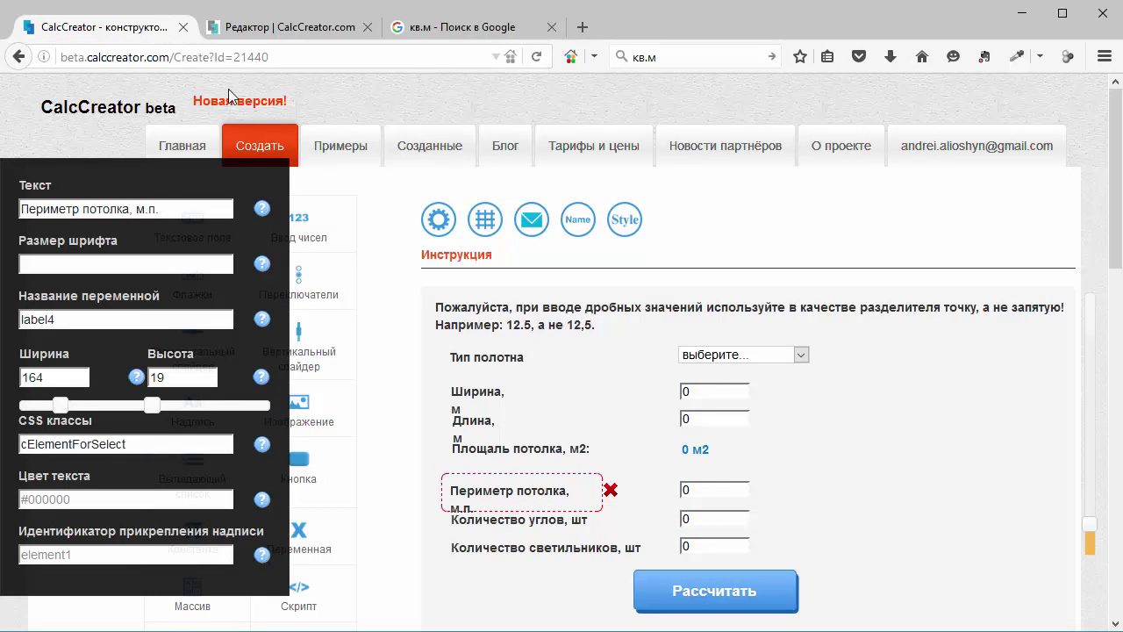
{"action": "key", "text": "ctrl+a"}
{"action": "key", "text": "ctrl+c"}
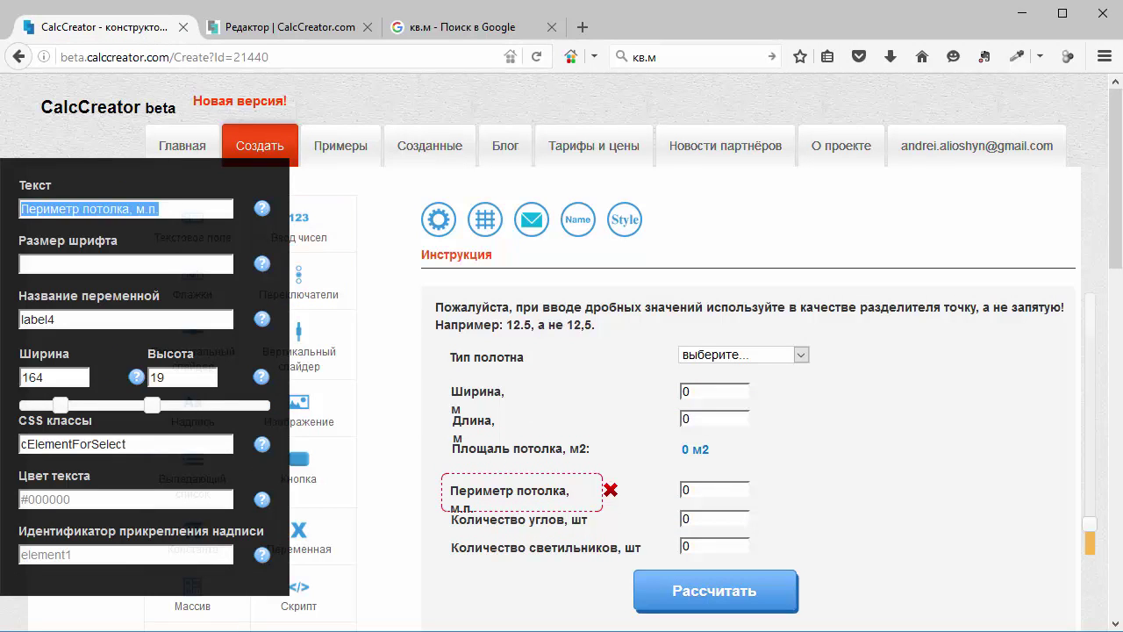
{"action": "left_click", "coordinate": [279, 26]}
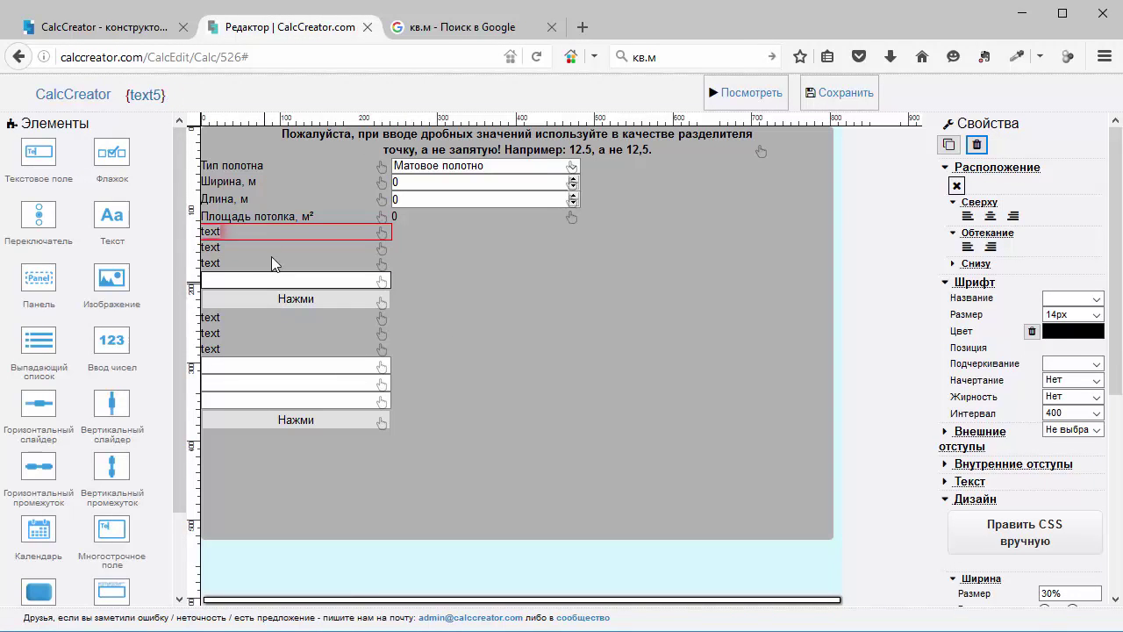
{"action": "scroll", "coordinate": [1044, 526], "scroll_direction": "down", "scroll_amount": 8}
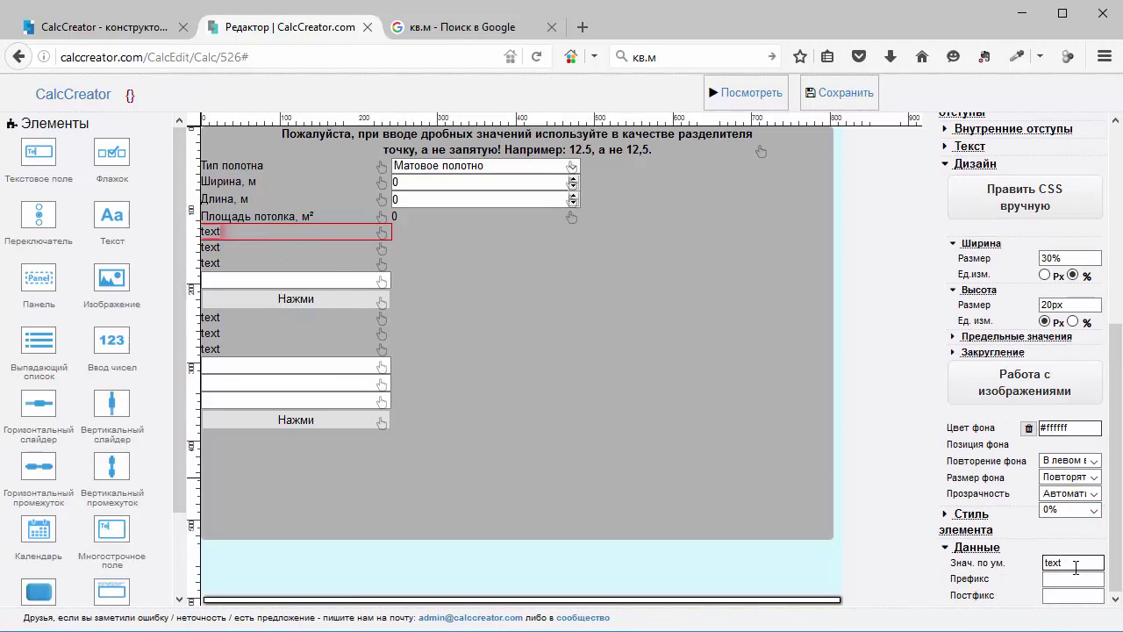
{"action": "left_click", "coordinate": [1059, 562]}
{"action": "key", "text": "ctrl+a"}
{"action": "key", "text": "ctrl+v"}
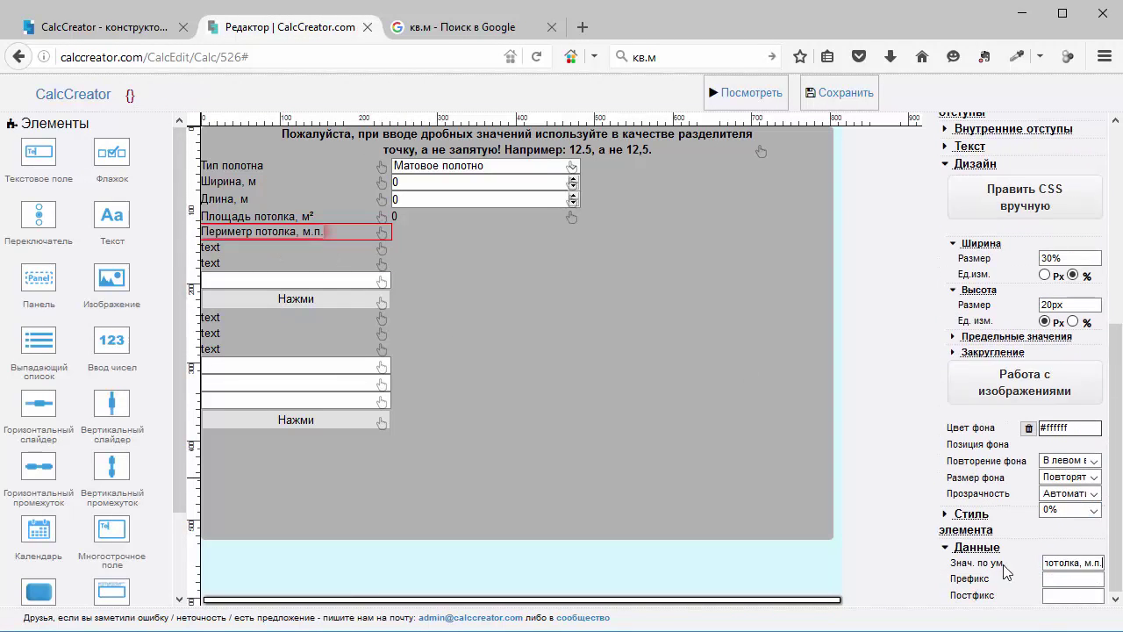
Copy the "Количество углов, шт" label text from the beta calculator into the text label below "Периметр потолка, м.п."
{"action": "left_click", "coordinate": [381, 237]}
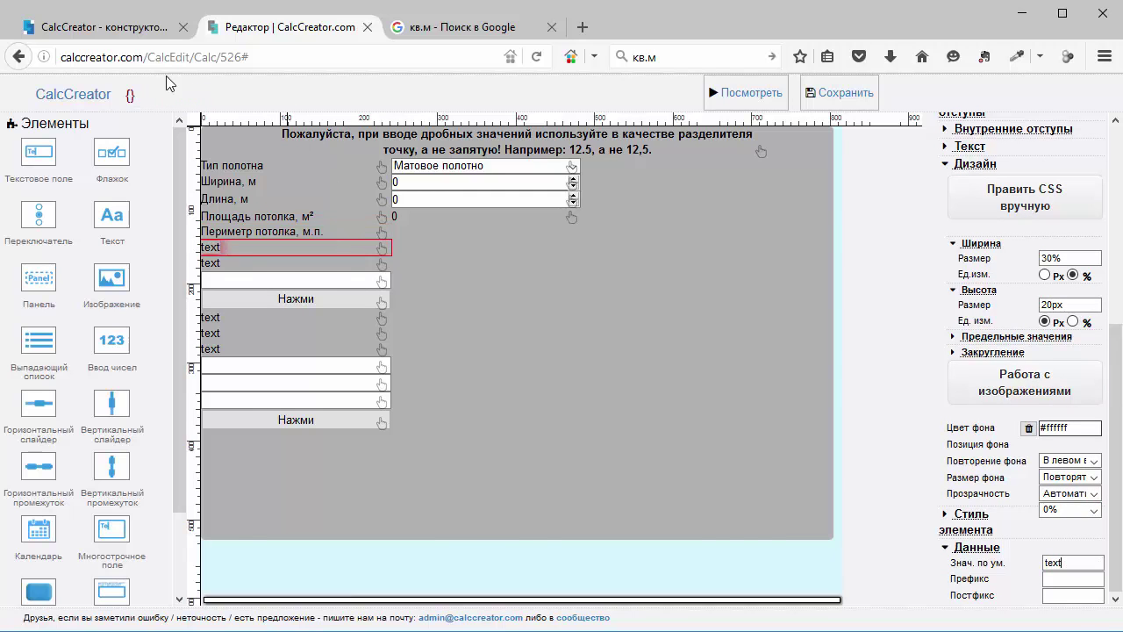
{"action": "left_click", "coordinate": [101, 27]}
{"action": "left_click", "coordinate": [558, 527]}
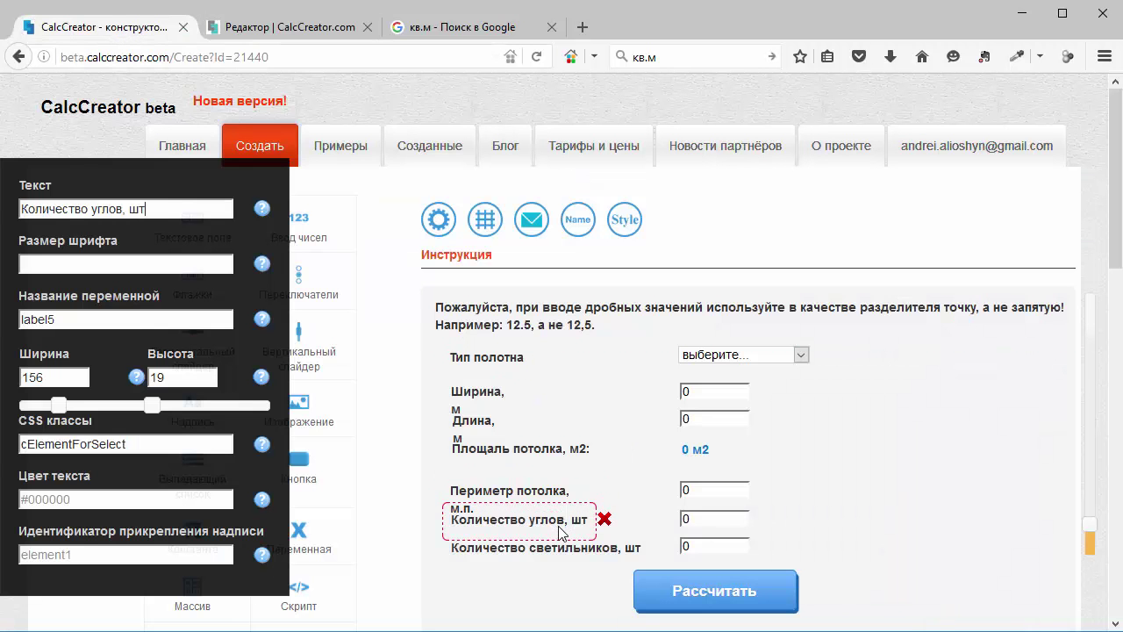
{"action": "left_click_drag", "start_coordinate": [161, 208], "coordinate": [22, 209]}
{"action": "key", "text": "ctrl+c"}
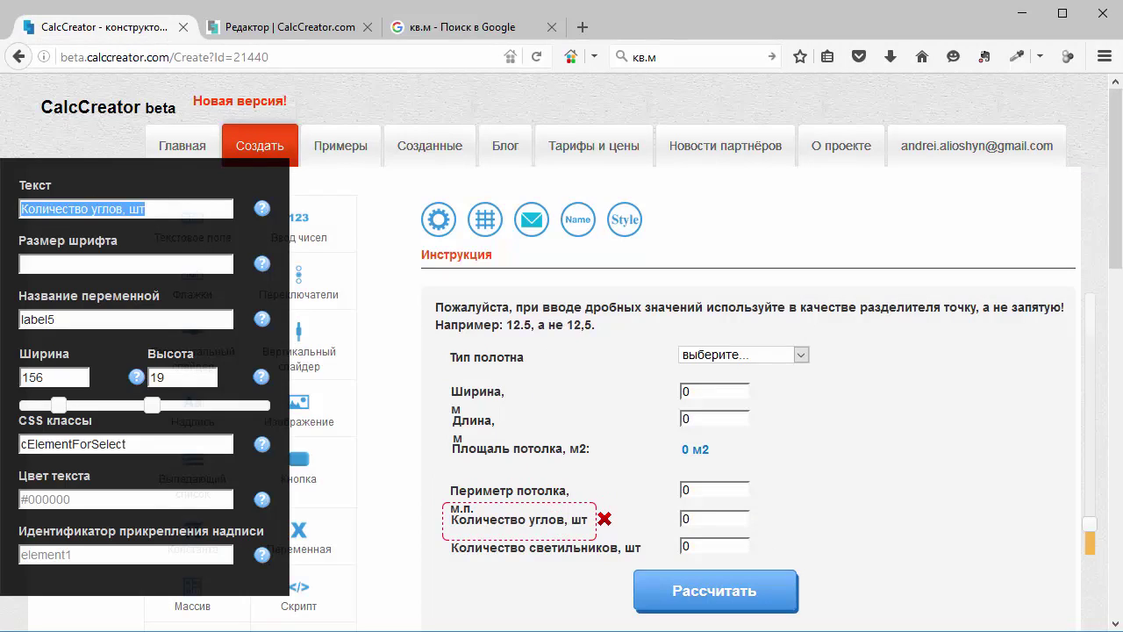
{"action": "left_click", "coordinate": [281, 27]}
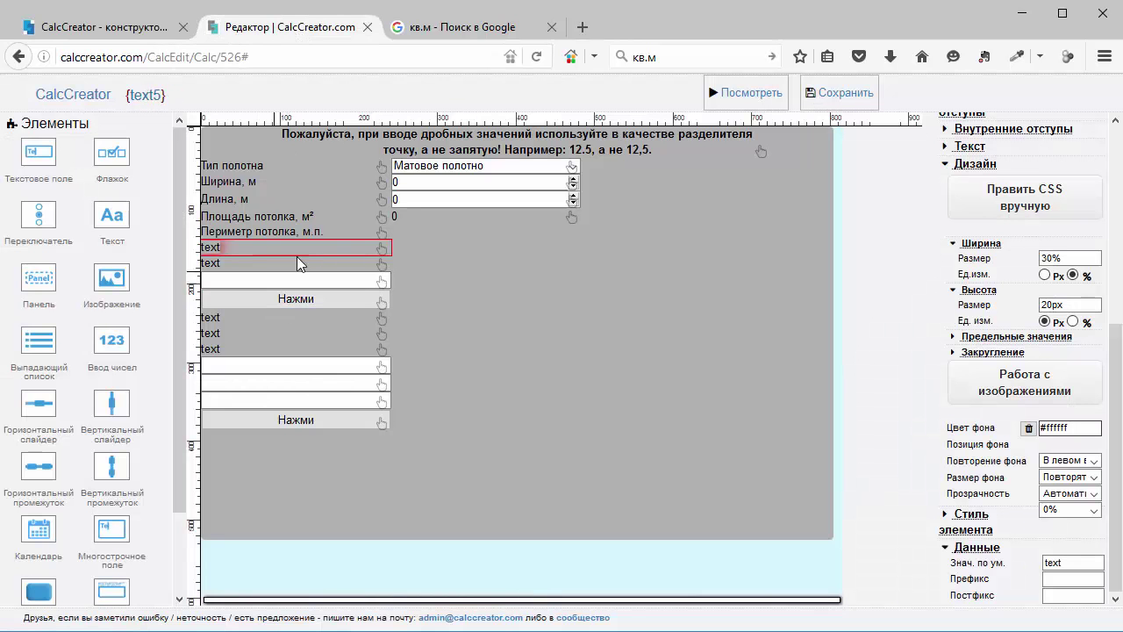
{"action": "left_click_drag", "start_coordinate": [1066, 563], "coordinate": [1023, 571]}
{"action": "key", "text": "ctrl+v"}
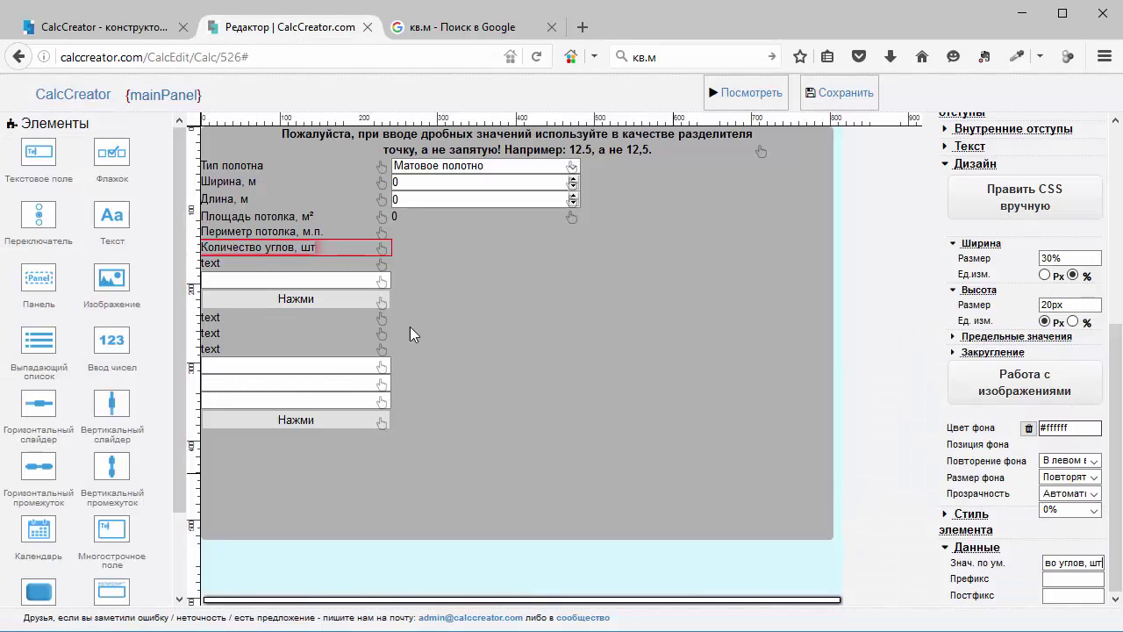
Copy the "Количество светильников, шт" label text from the beta calculator into the text label below "Количество углов, шт"
{"action": "left_click", "coordinate": [101, 27]}
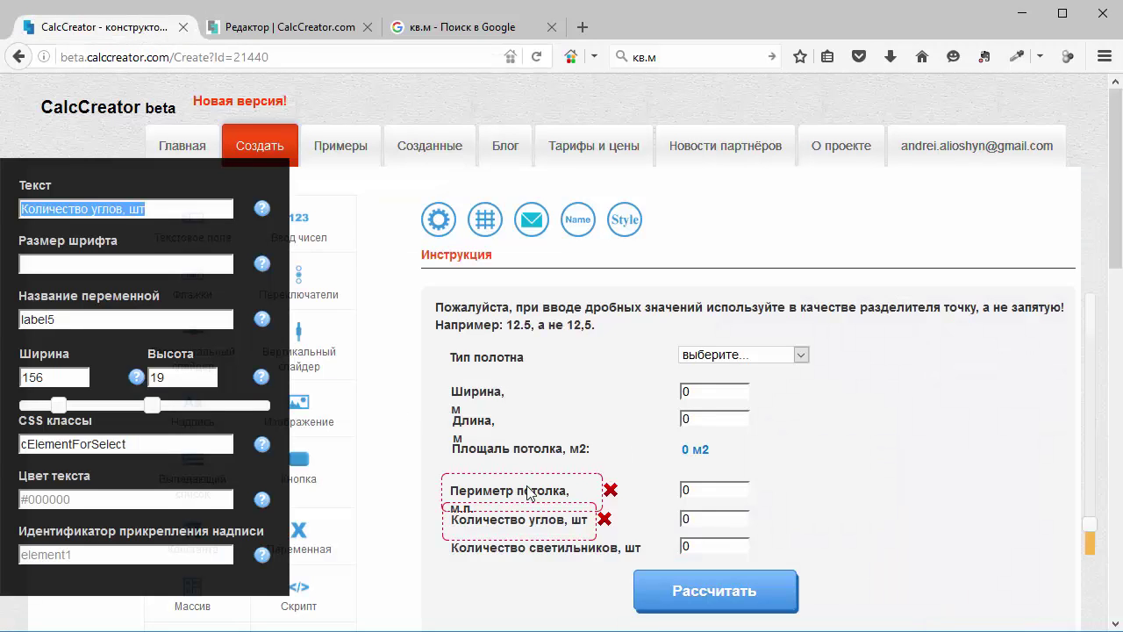
{"action": "left_click", "coordinate": [553, 551]}
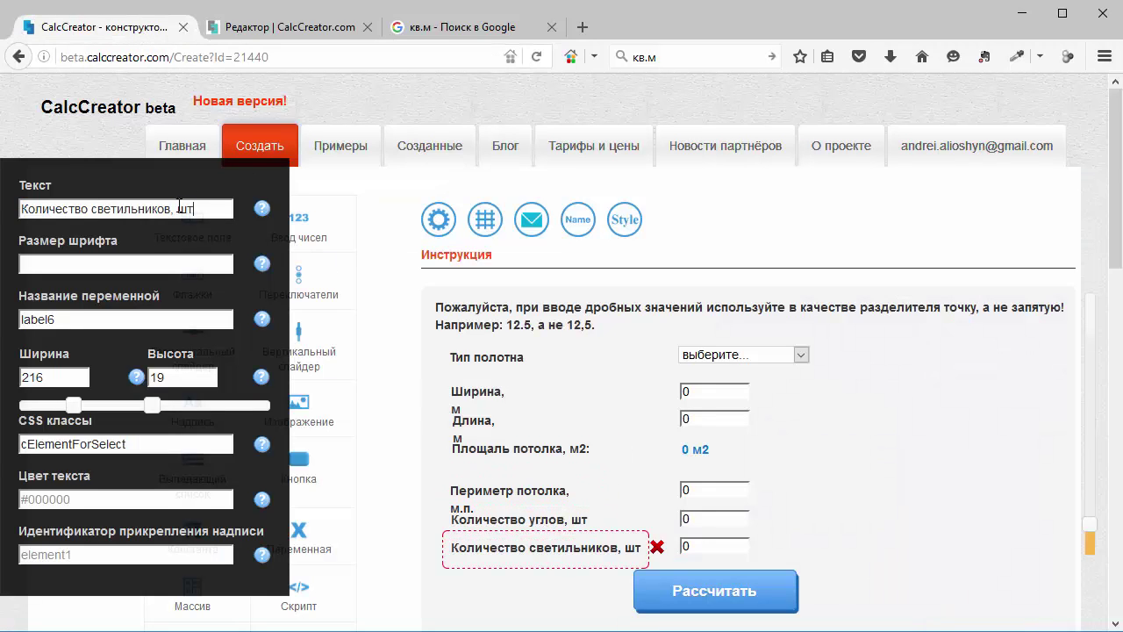
{"action": "left_click_drag", "start_coordinate": [195, 209], "coordinate": [21, 209]}
{"action": "key", "text": "ctrl+c"}
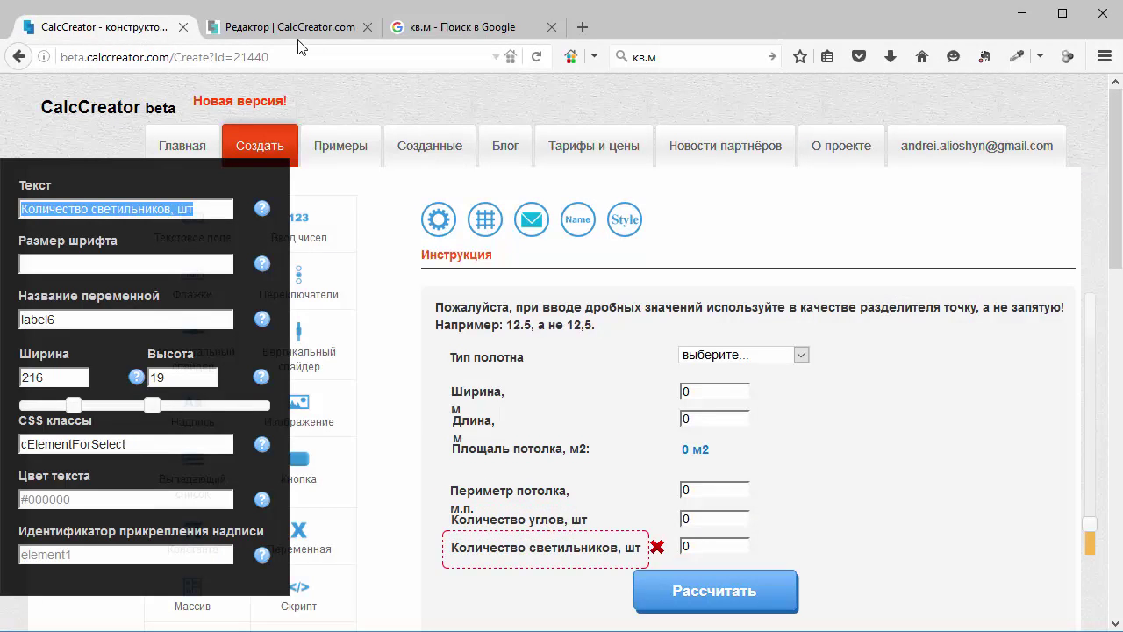
{"action": "left_click", "coordinate": [211, 35]}
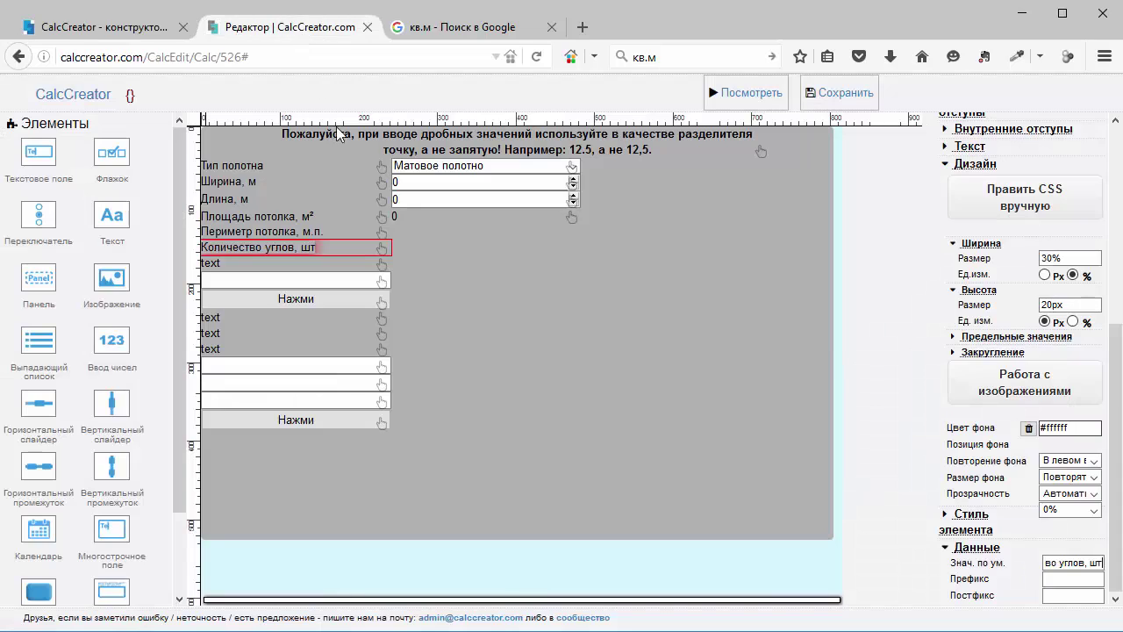
{"action": "left_click", "coordinate": [380, 261]}
{"action": "key", "text": "ctrl+a"}
{"action": "key", "text": "ctrl+v"}
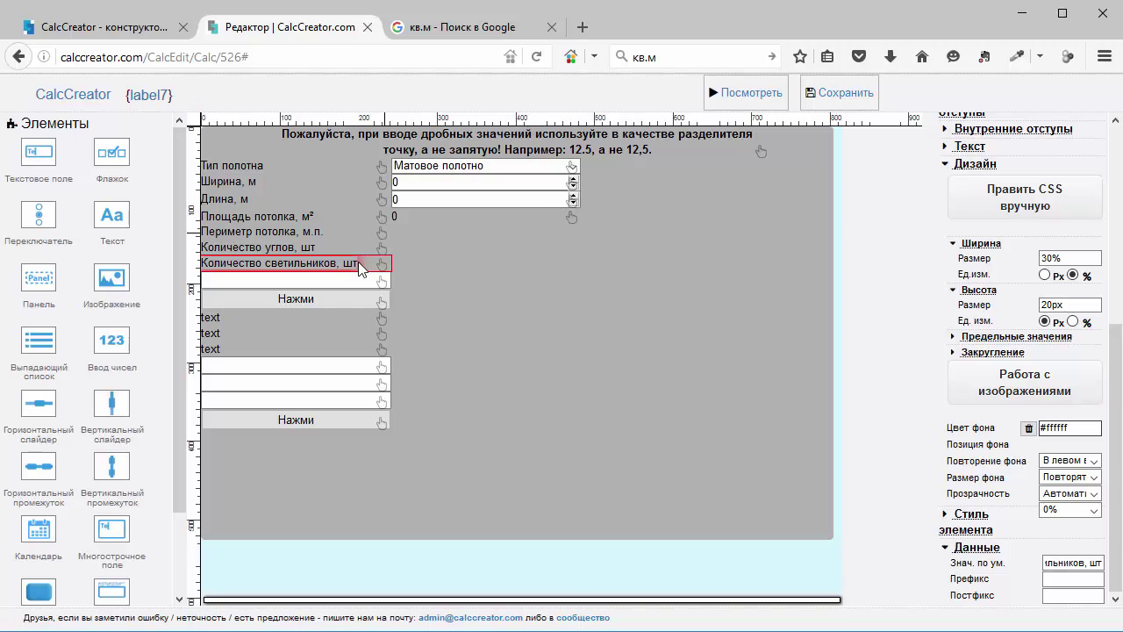
Add three number inputs and place one directly below each of the perimeter, corner count and light count labels
{"action": "left_click", "coordinate": [120, 351]}
{"action": "left_click", "coordinate": [121, 351]}
{"action": "left_click", "coordinate": [120, 351]}
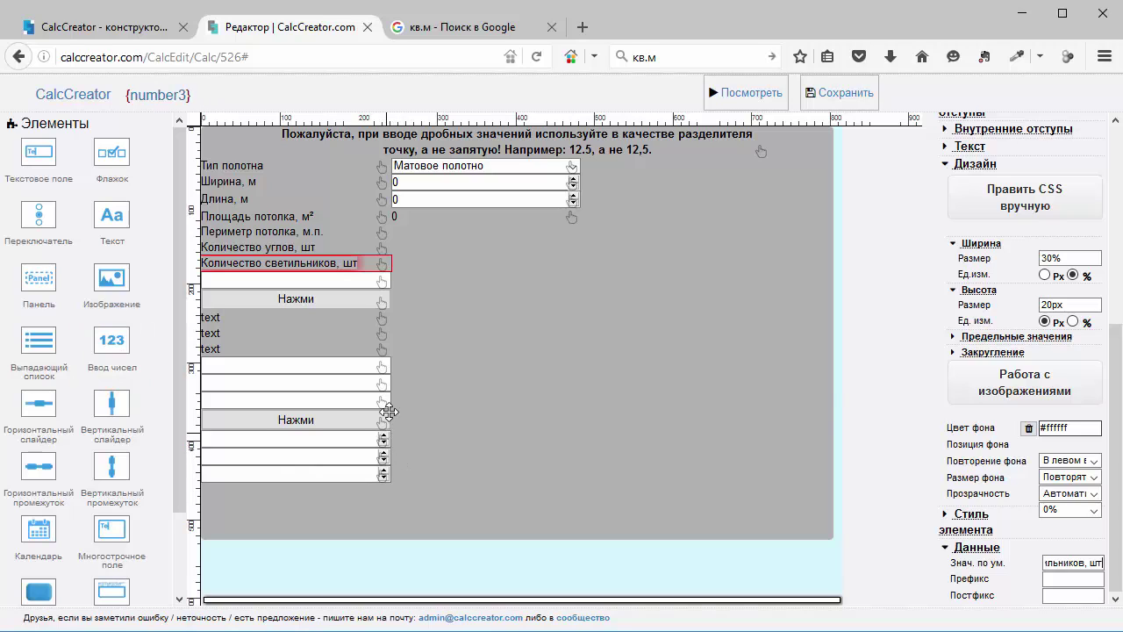
{"action": "left_click_drag", "start_coordinate": [389, 412], "coordinate": [387, 239]}
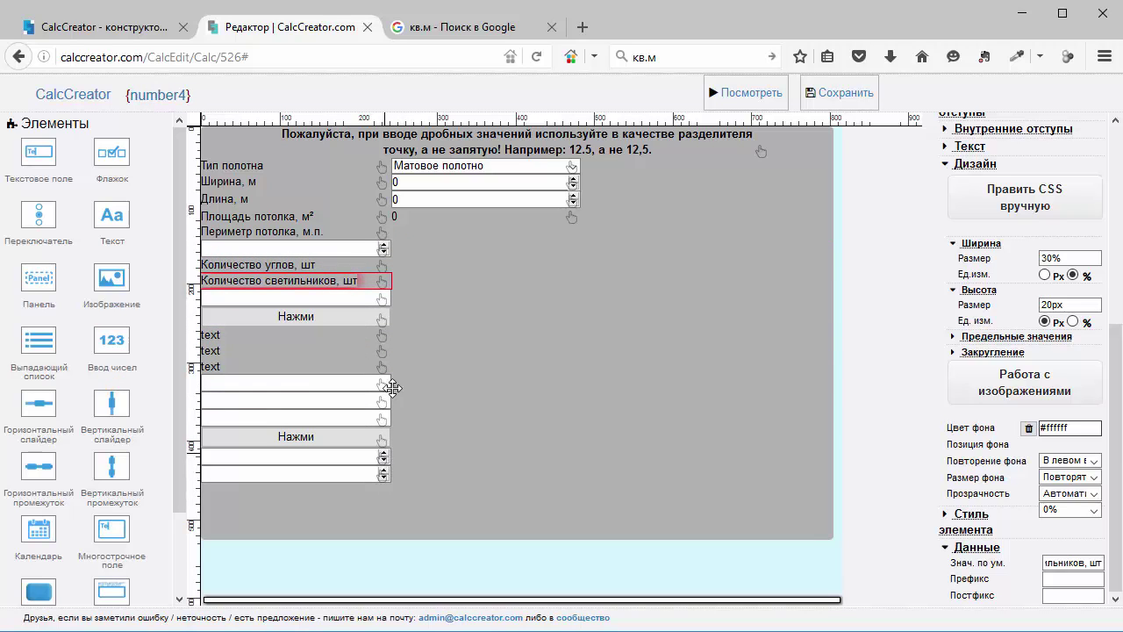
{"action": "left_click_drag", "start_coordinate": [392, 387], "coordinate": [386, 268]}
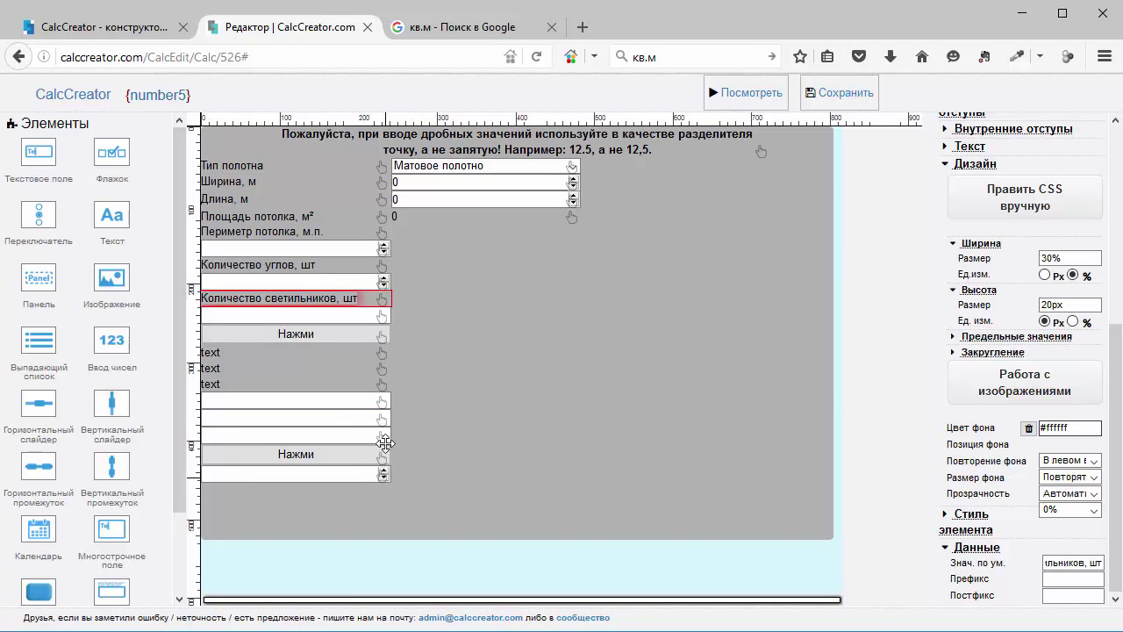
{"action": "left_click_drag", "start_coordinate": [386, 443], "coordinate": [384, 331]}
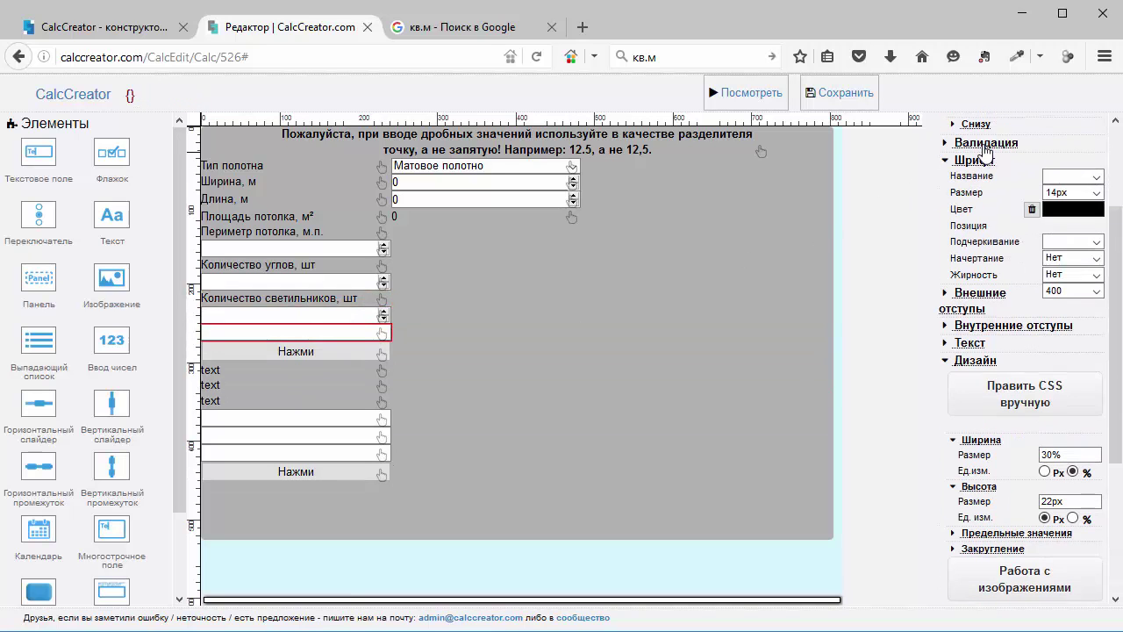
Delete the plain text input above the first "Нажми" button, confirming the deletion
{"action": "scroll", "coordinate": [987, 153], "scroll_direction": "up", "scroll_amount": 3}
{"action": "left_click", "coordinate": [976, 144]}
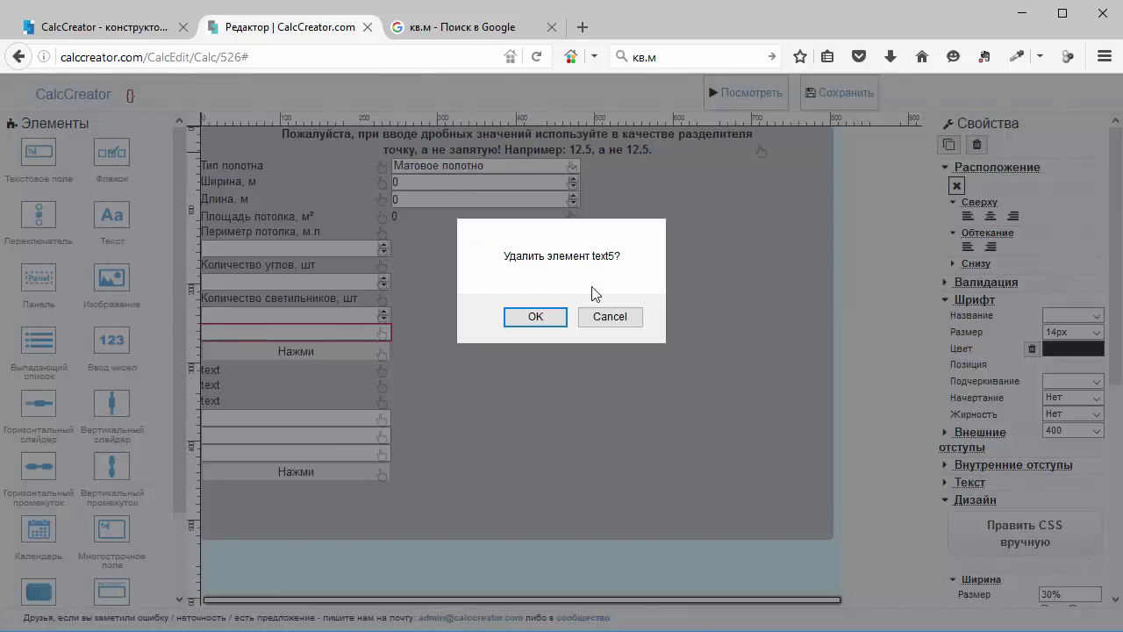
{"action": "left_click", "coordinate": [537, 318]}
Float the "Периметр потолка, м.п.", "Количество углов, шт" and "Количество светильников, шт" labels left so their number inputs sit beside them
{"action": "left_click", "coordinate": [384, 233]}
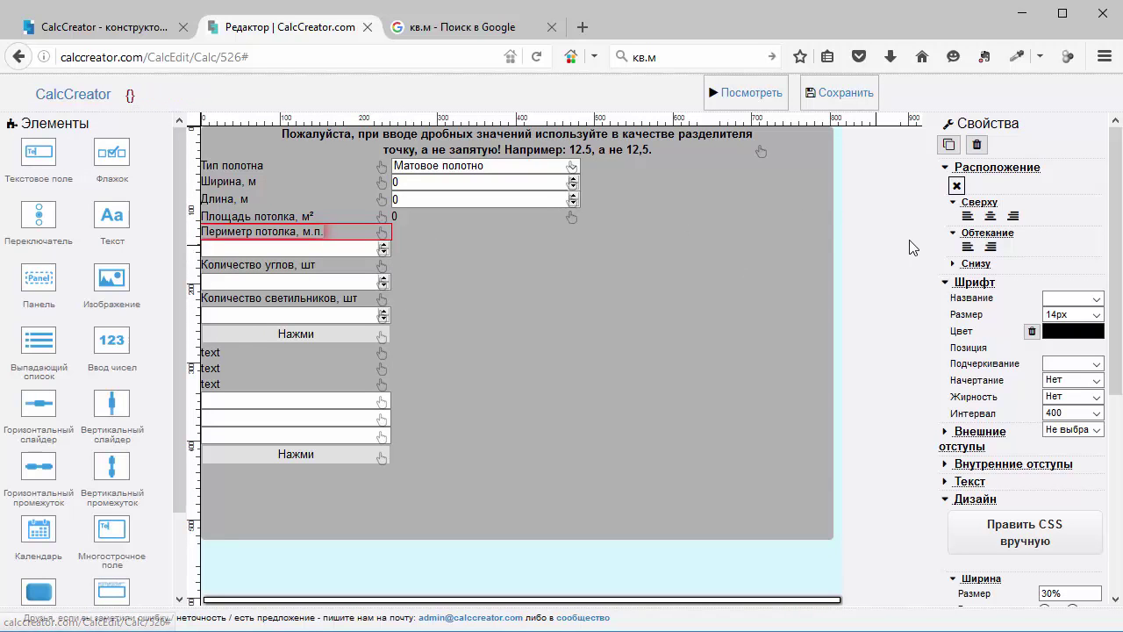
{"action": "left_click", "coordinate": [971, 248]}
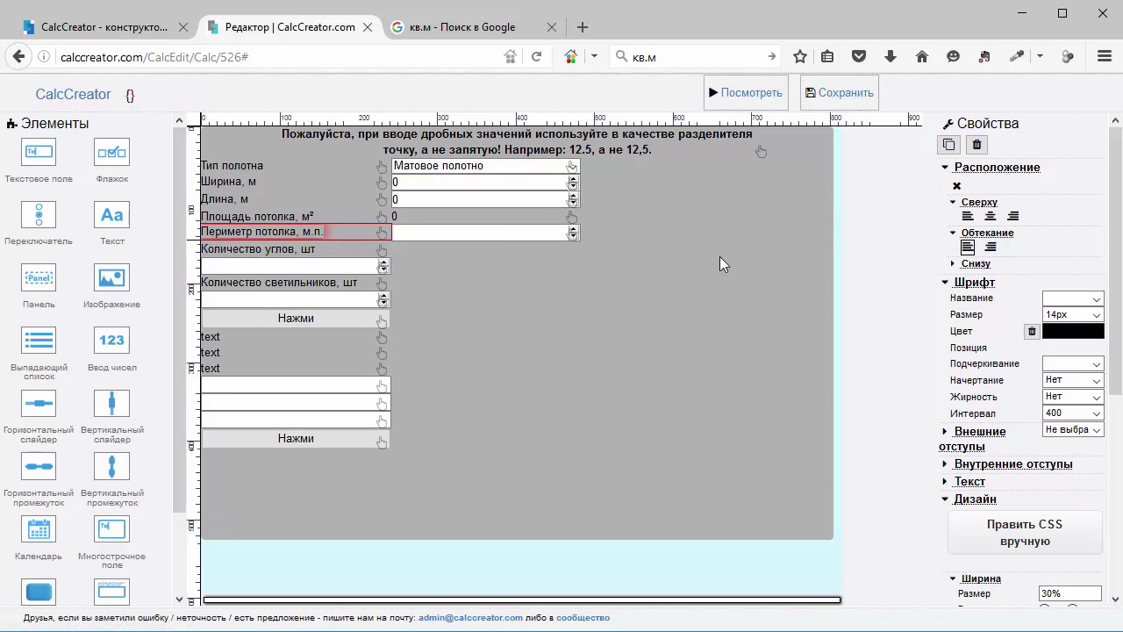
{"action": "left_click", "coordinate": [382, 249]}
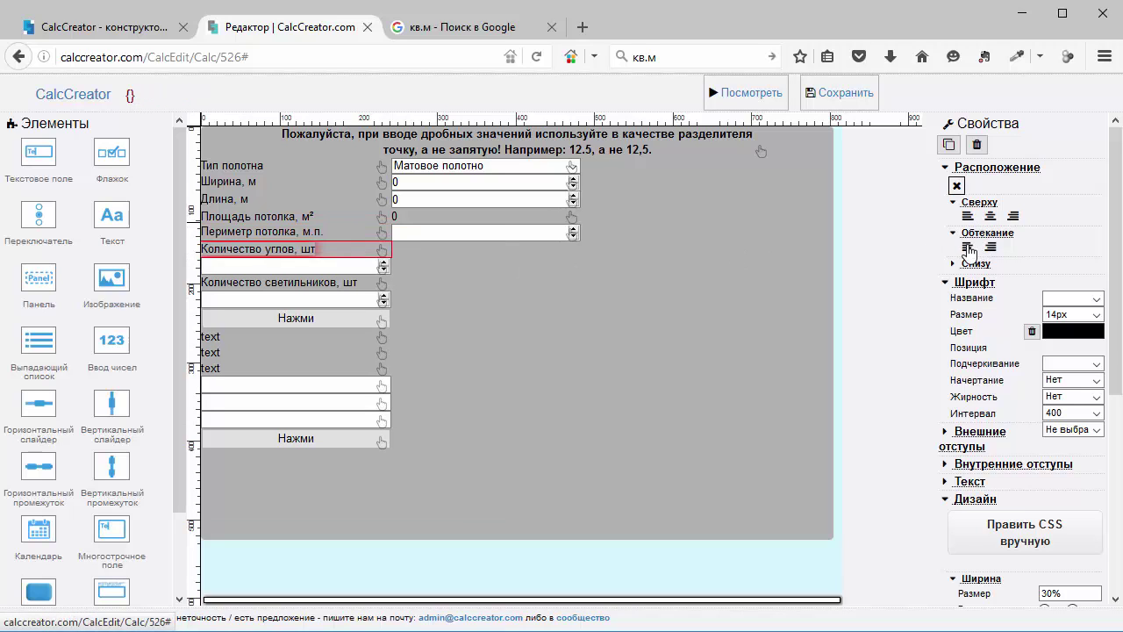
{"action": "left_click", "coordinate": [968, 247]}
{"action": "left_click", "coordinate": [476, 273]}
{"action": "left_click", "coordinate": [382, 267]}
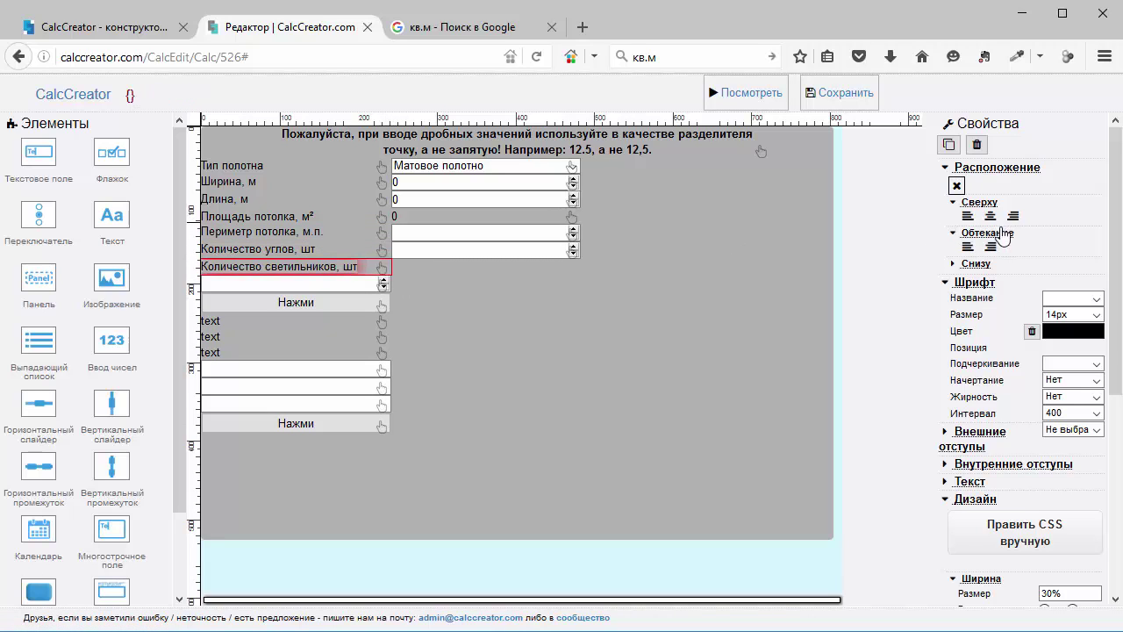
{"action": "left_click", "coordinate": [968, 248]}
{"action": "left_click", "coordinate": [509, 267]}
Set the "Периметр потолка, м.п." number input to default 0, minimum 0, maximum 10000 and step 1
{"action": "left_click", "coordinate": [577, 232]}
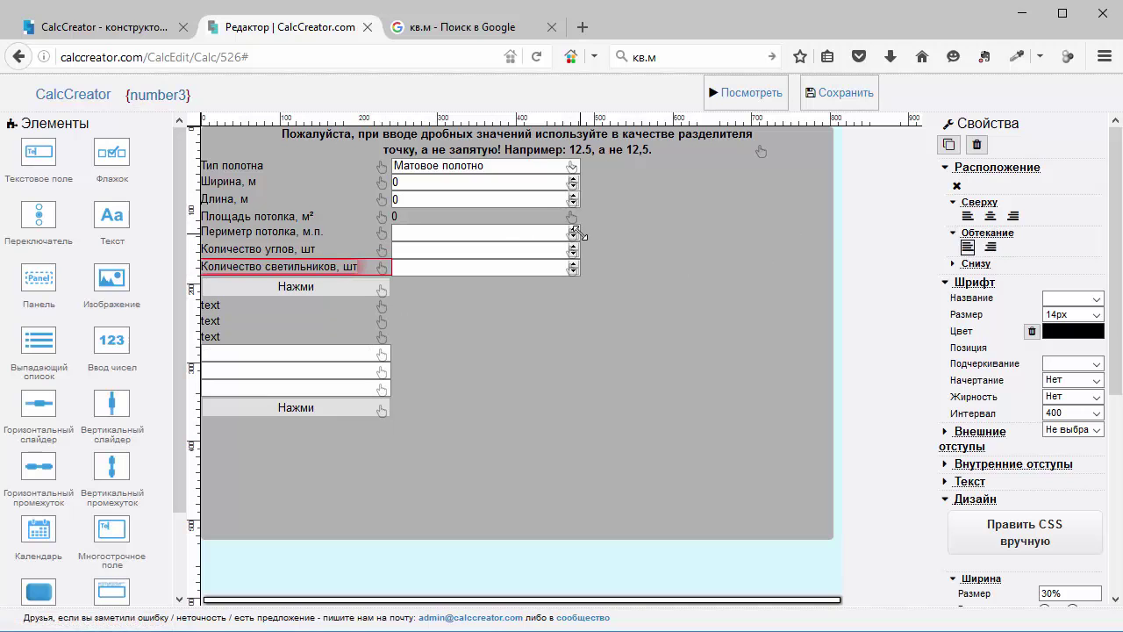
{"action": "left_click", "coordinate": [123, 28]}
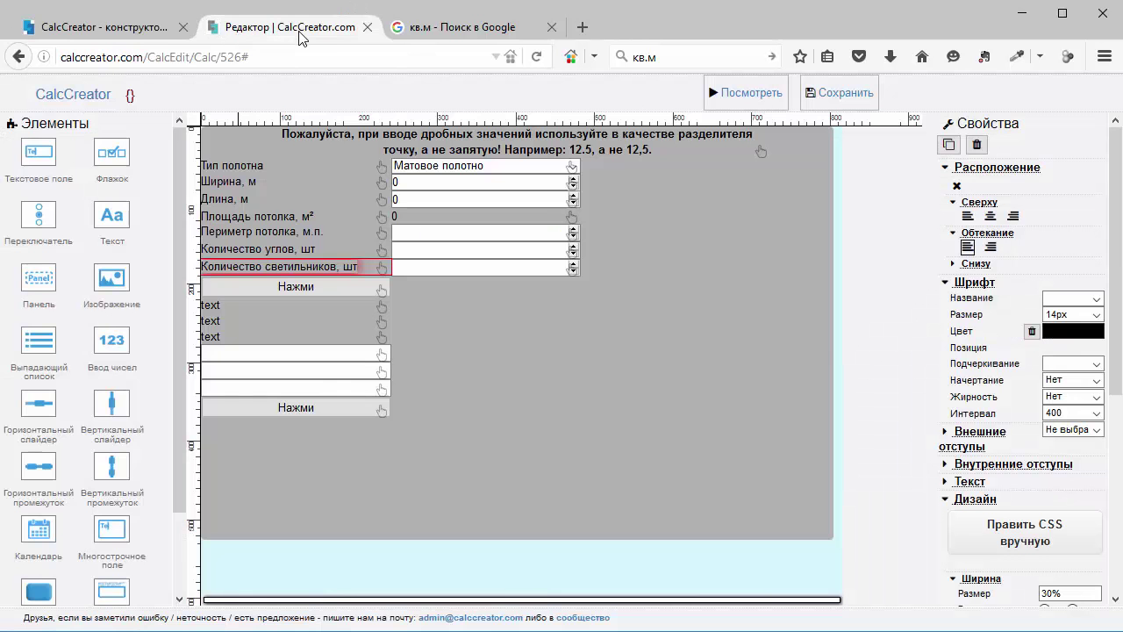
{"action": "left_click", "coordinate": [307, 28]}
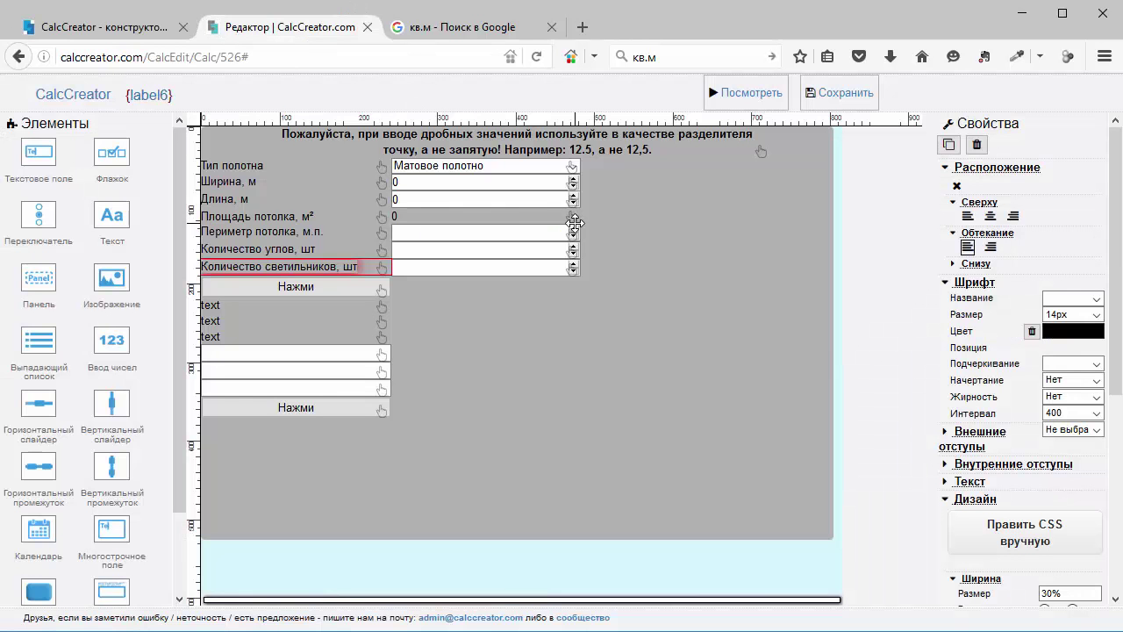
{"action": "left_click", "coordinate": [570, 235]}
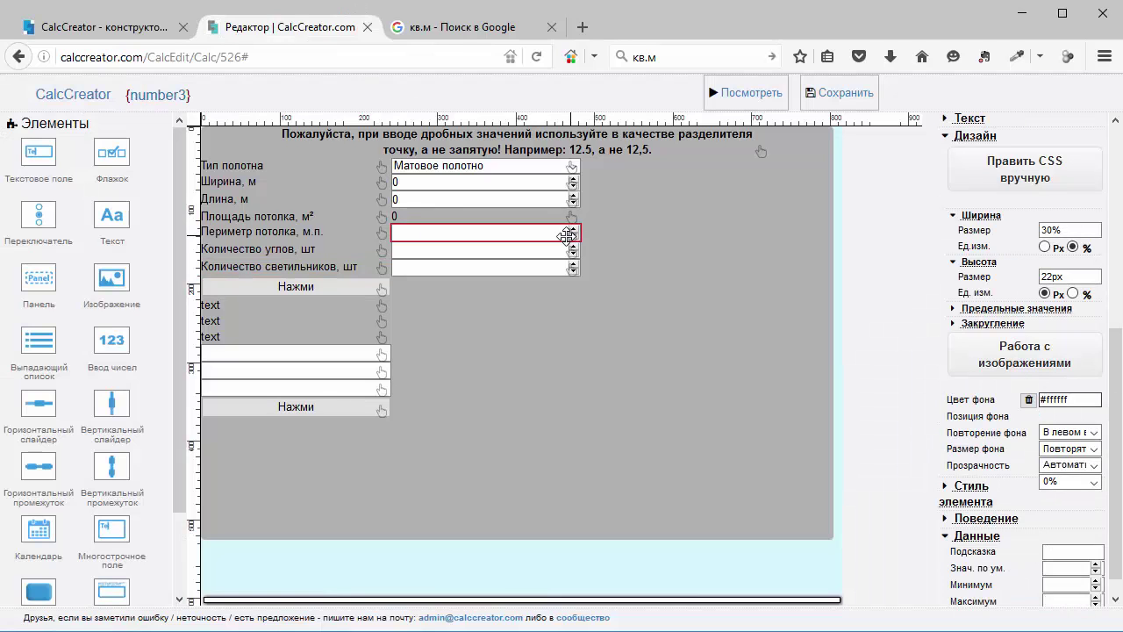
{"action": "scroll", "coordinate": [1018, 509], "scroll_direction": "down", "scroll_amount": 1}
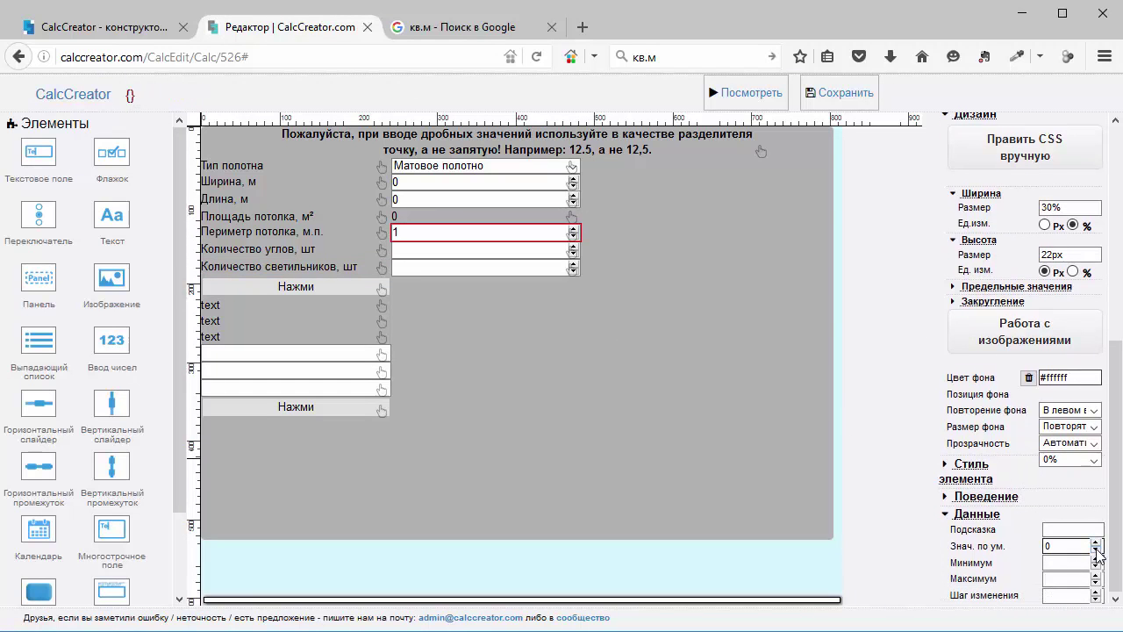
{"action": "type", "text": "0"}
{"action": "left_click", "coordinate": [1076, 597]}
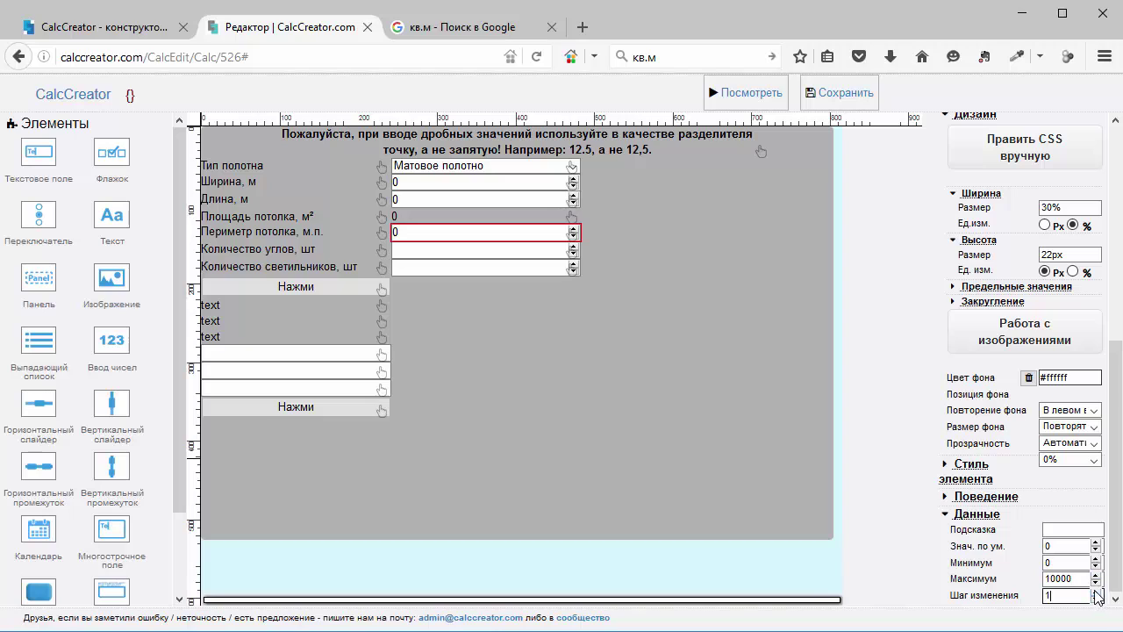
Set the "Количество углов, шт" number input to default 0, minimum 0, maximum 10000 and step 1
{"action": "left_click", "coordinate": [572, 250]}
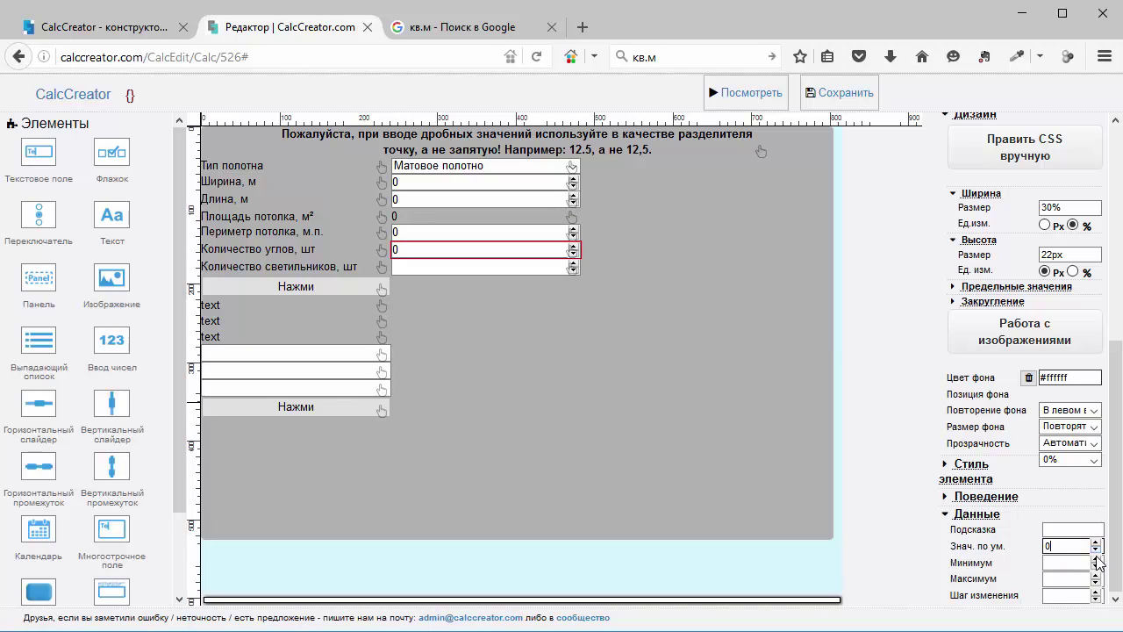
{"action": "left_click", "coordinate": [1095, 559]}
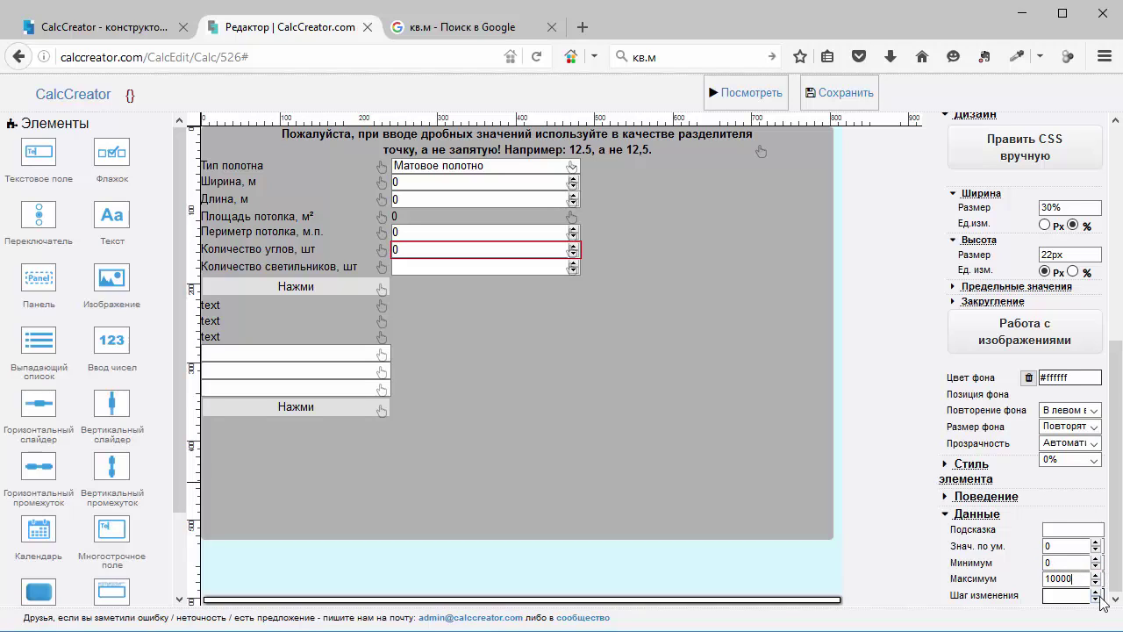
{"action": "left_click", "coordinate": [573, 237]}
{"action": "left_click", "coordinate": [574, 256]}
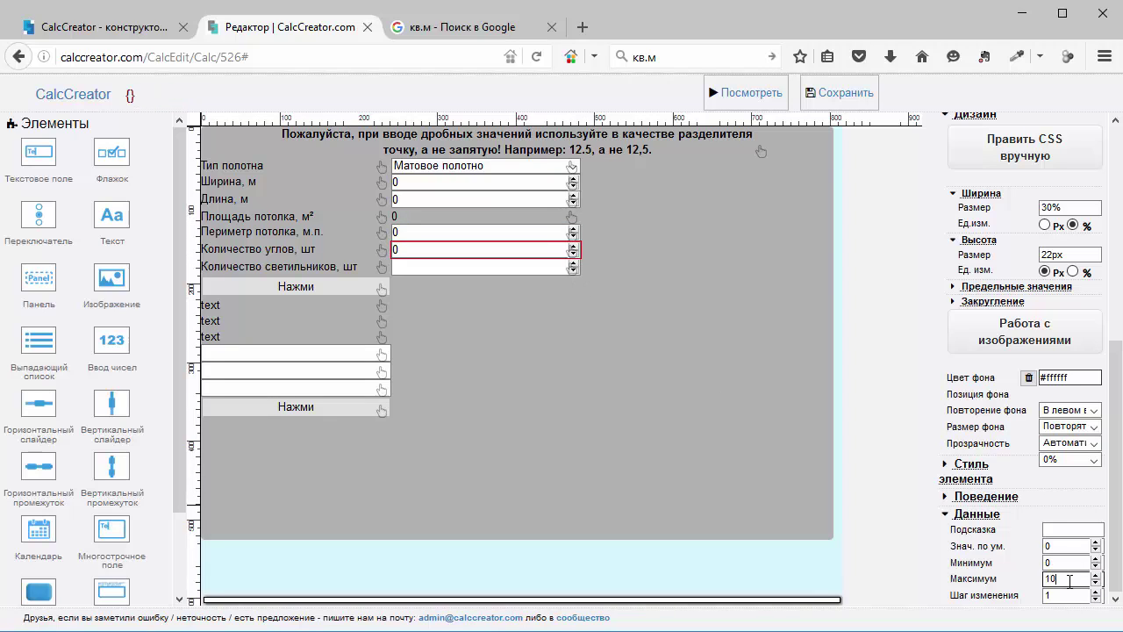
{"action": "left_click", "coordinate": [1070, 580]}
{"action": "type", "text": "10000"}
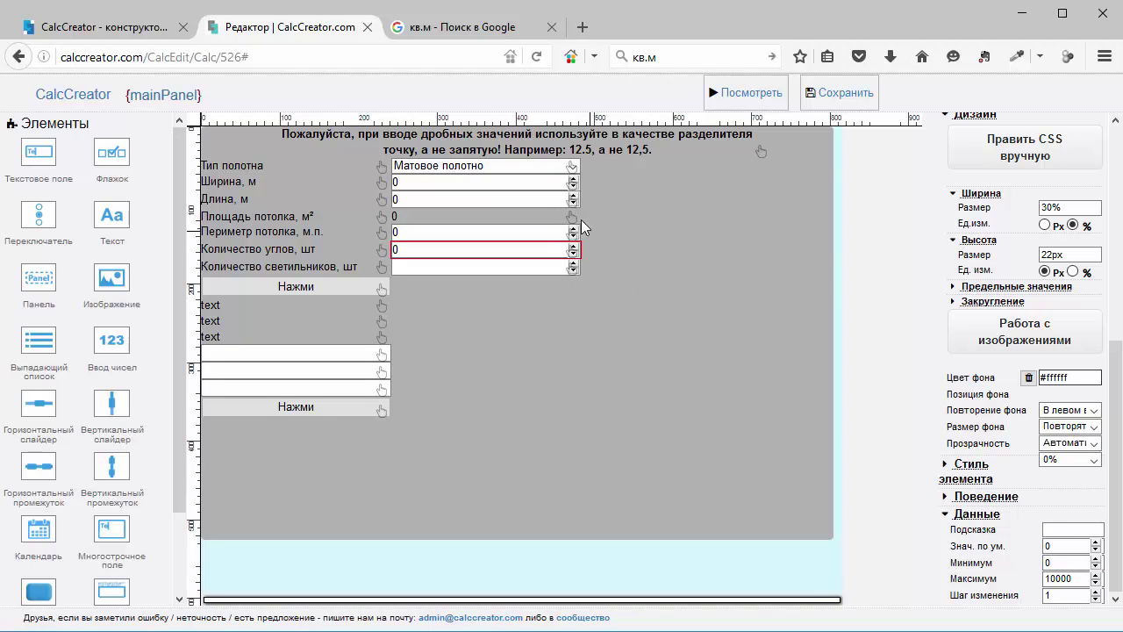
{"action": "left_click", "coordinate": [571, 235]}
{"action": "left_click", "coordinate": [572, 249]}
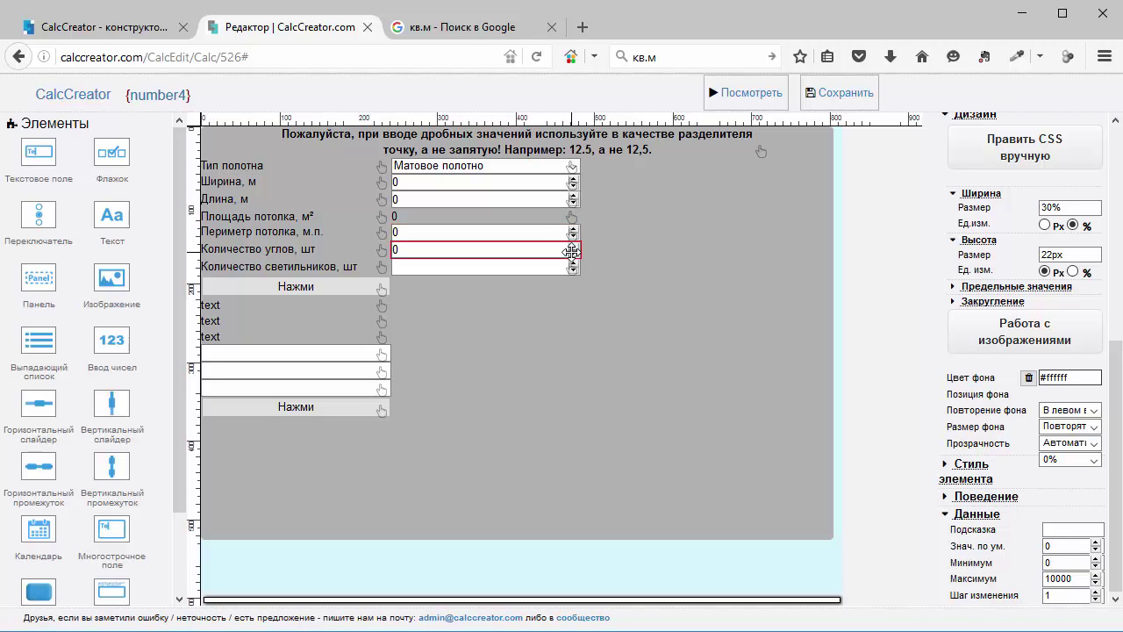
Set the "Количество светильников, шт" number input to default 0, minimum 0, maximum 10000 and step 1, and check the other number inputs' values
{"action": "left_click", "coordinate": [572, 266]}
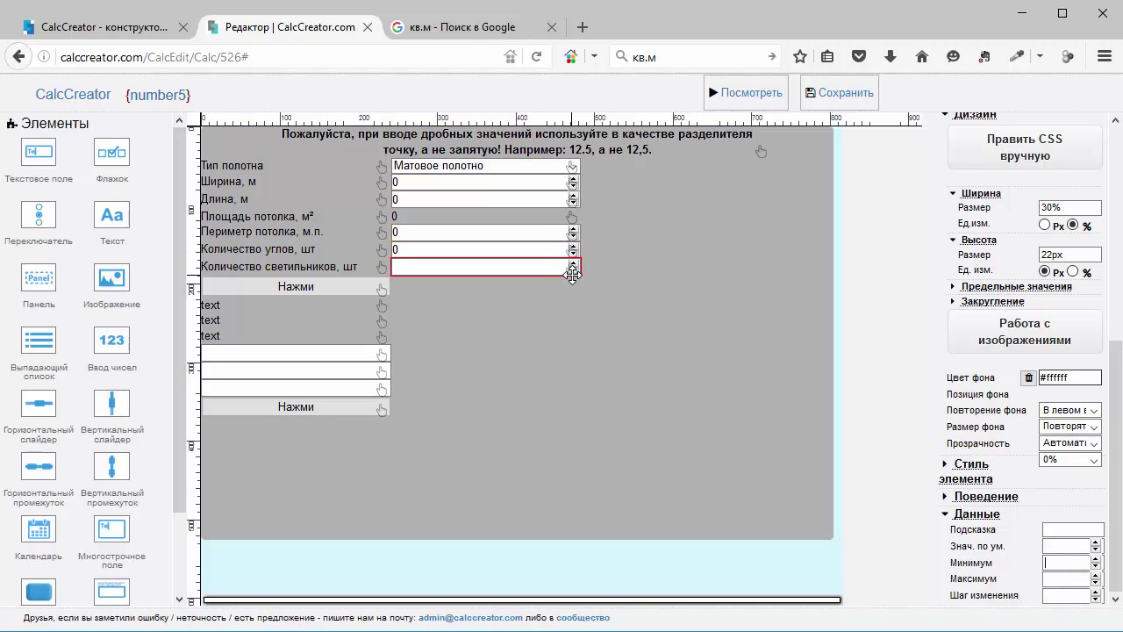
{"action": "left_click", "coordinate": [1080, 546]}
{"action": "type", "text": "0"}
{"action": "left_click", "coordinate": [1087, 559]}
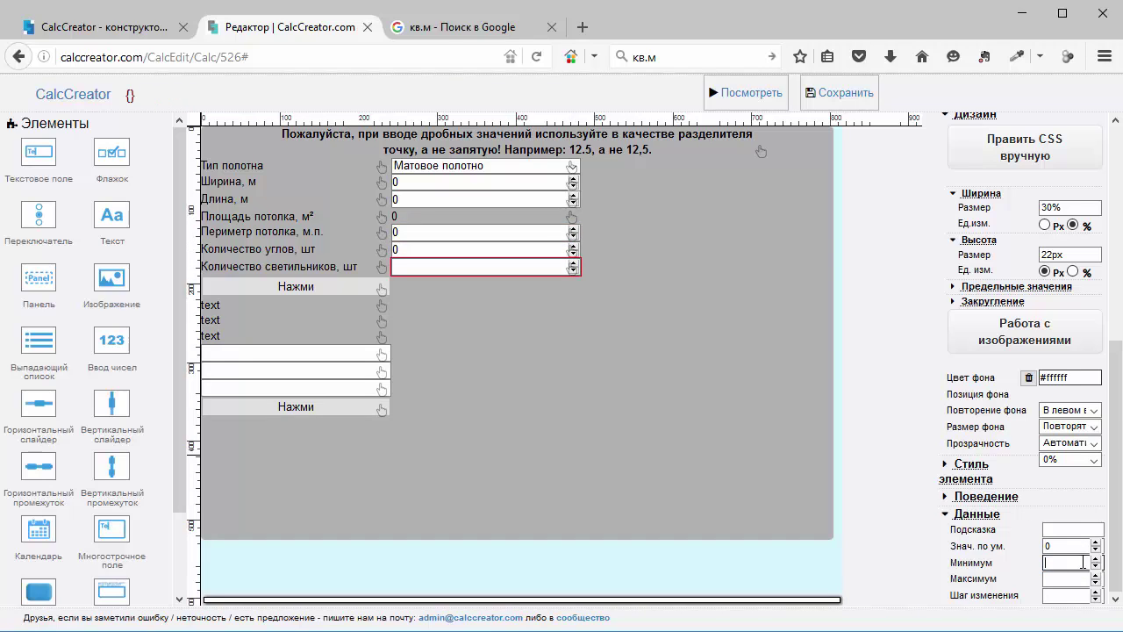
{"action": "type", "text": "0"}
{"action": "left_click", "coordinate": [1077, 579]}
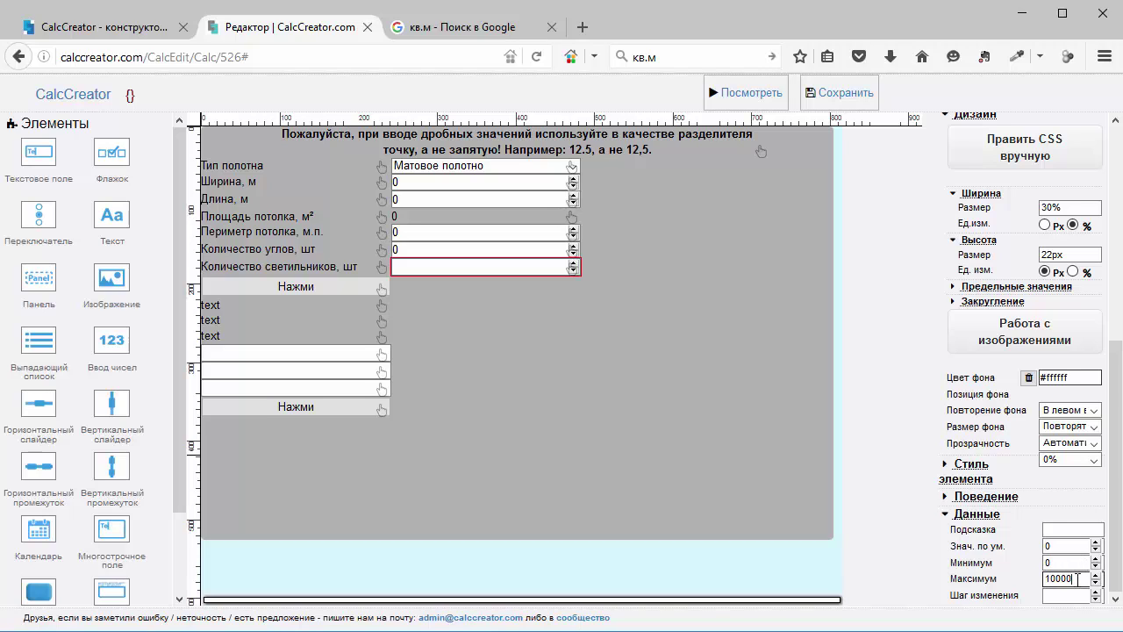
{"action": "left_click", "coordinate": [1073, 595]}
{"action": "left_click", "coordinate": [1070, 563]}
{"action": "left_click", "coordinate": [1063, 562]}
{"action": "left_click", "coordinate": [1057, 546]}
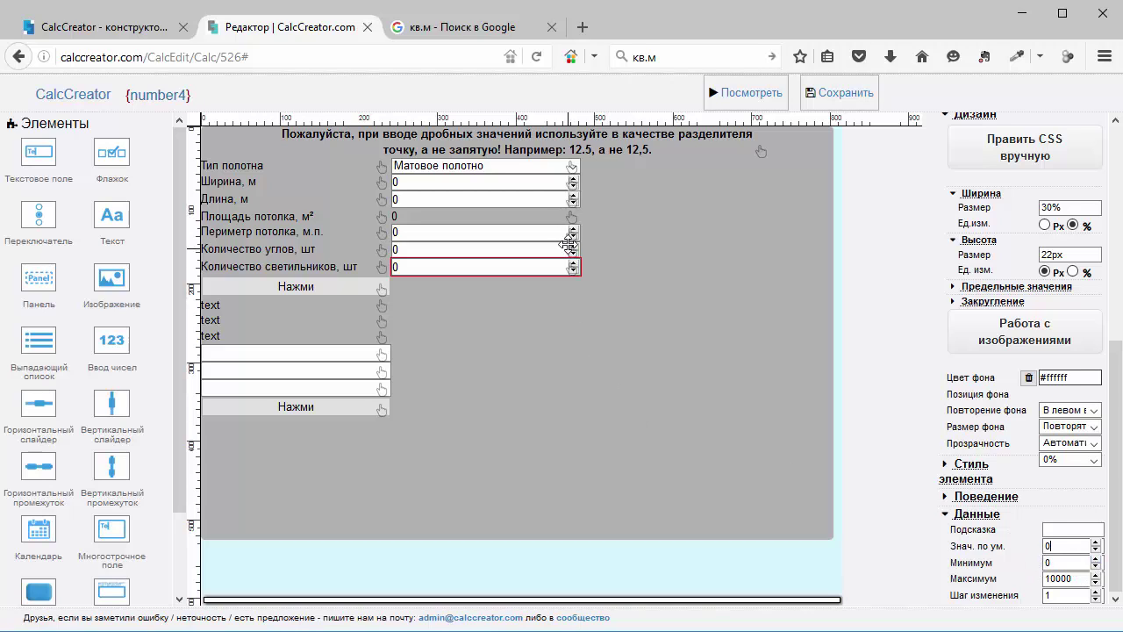
{"action": "left_click", "coordinate": [572, 200]}
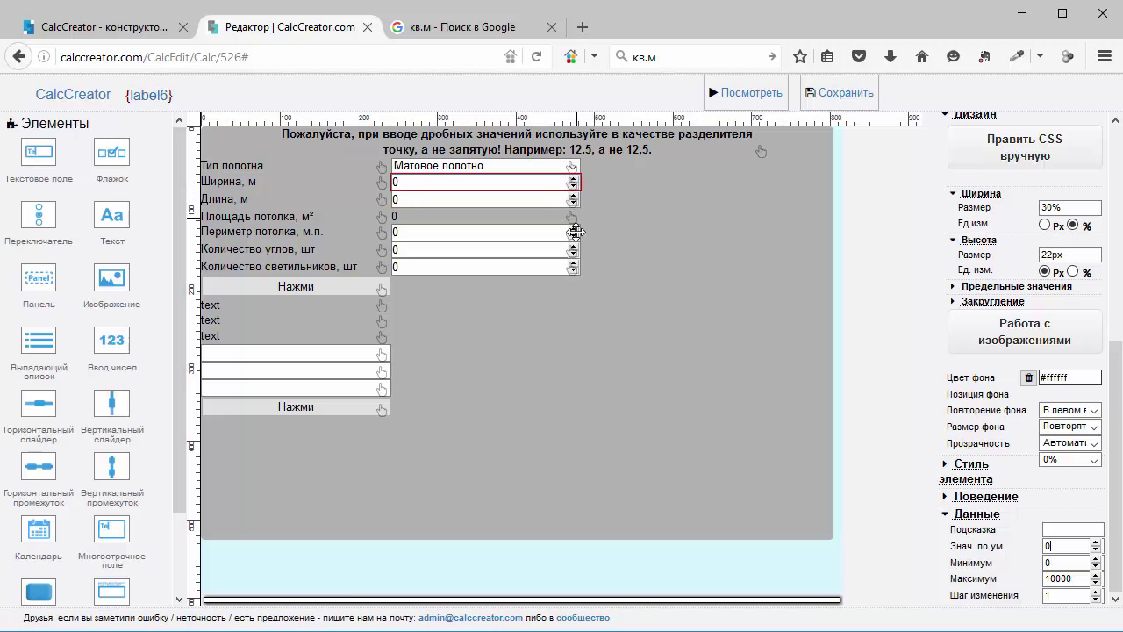
Switch to the beta calculator and copy the text of its "Общая стоимость с монтажом:" label
{"action": "left_click", "coordinate": [88, 27]}
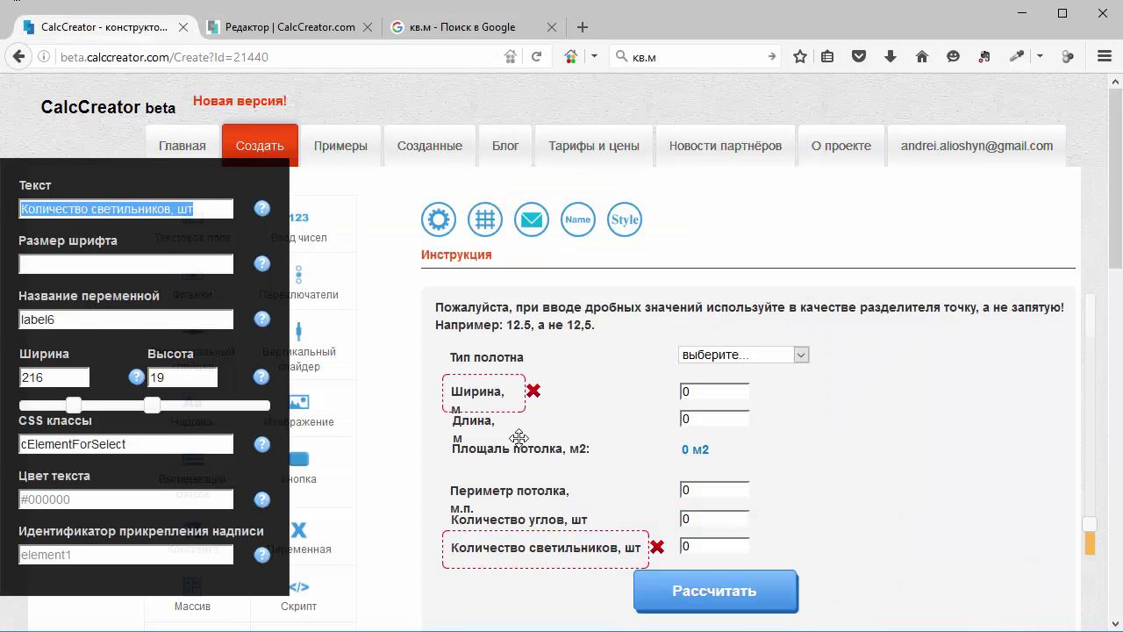
{"action": "scroll", "coordinate": [664, 582], "scroll_direction": "down", "scroll_amount": 5}
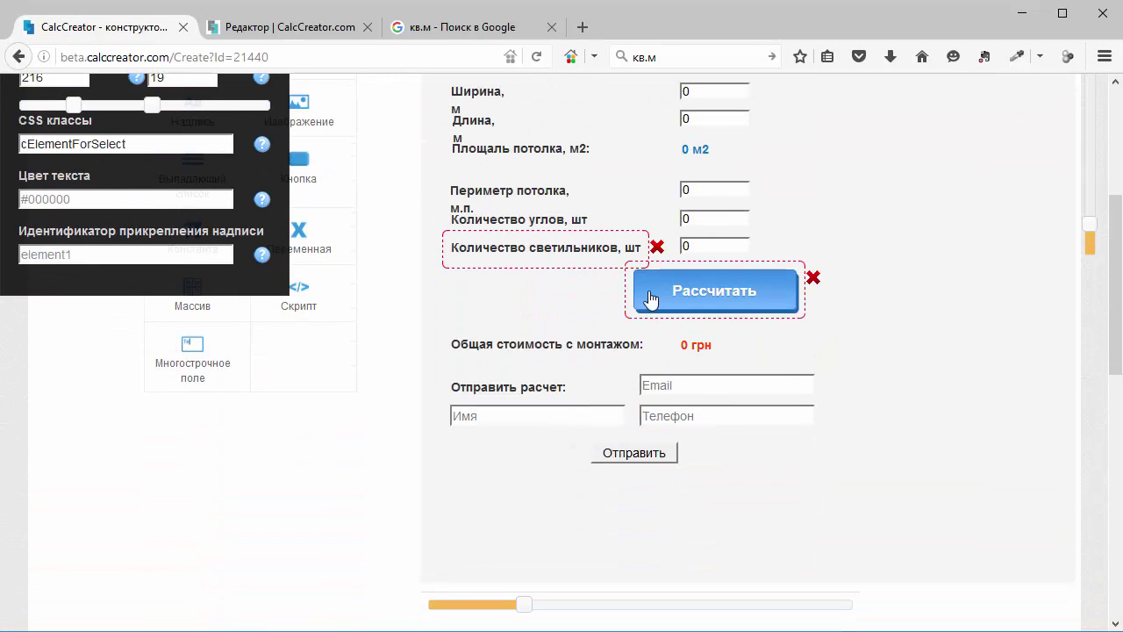
{"action": "left_click", "coordinate": [588, 353]}
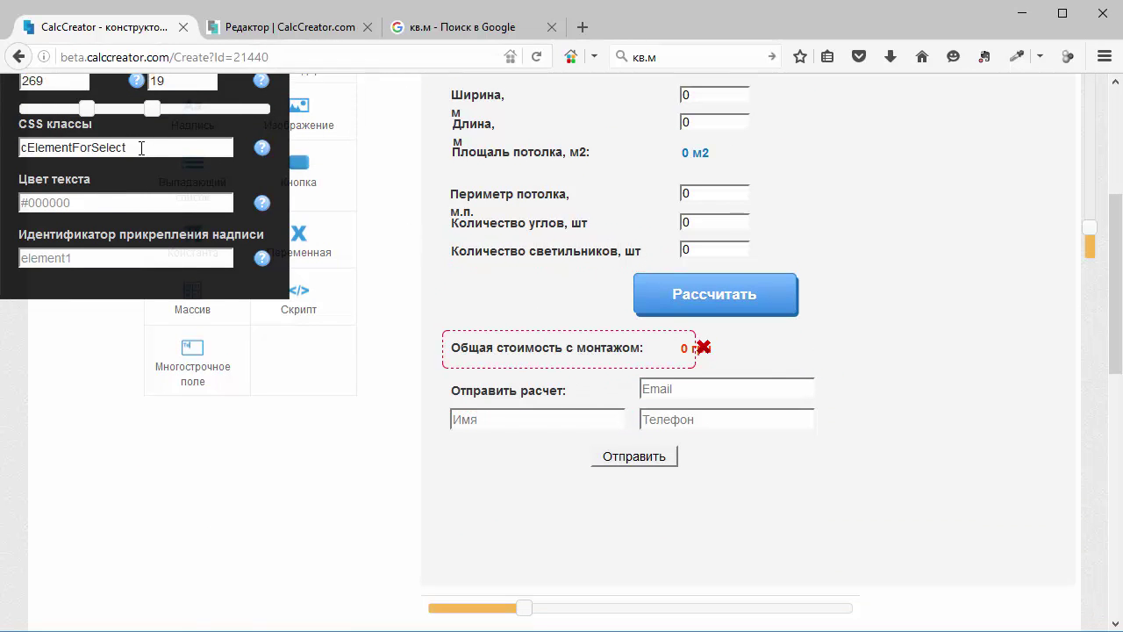
{"action": "scroll", "coordinate": [143, 148], "scroll_direction": "up", "scroll_amount": 5}
{"action": "triple_click", "coordinate": [138, 209]}
{"action": "key", "text": "ctrl+c"}
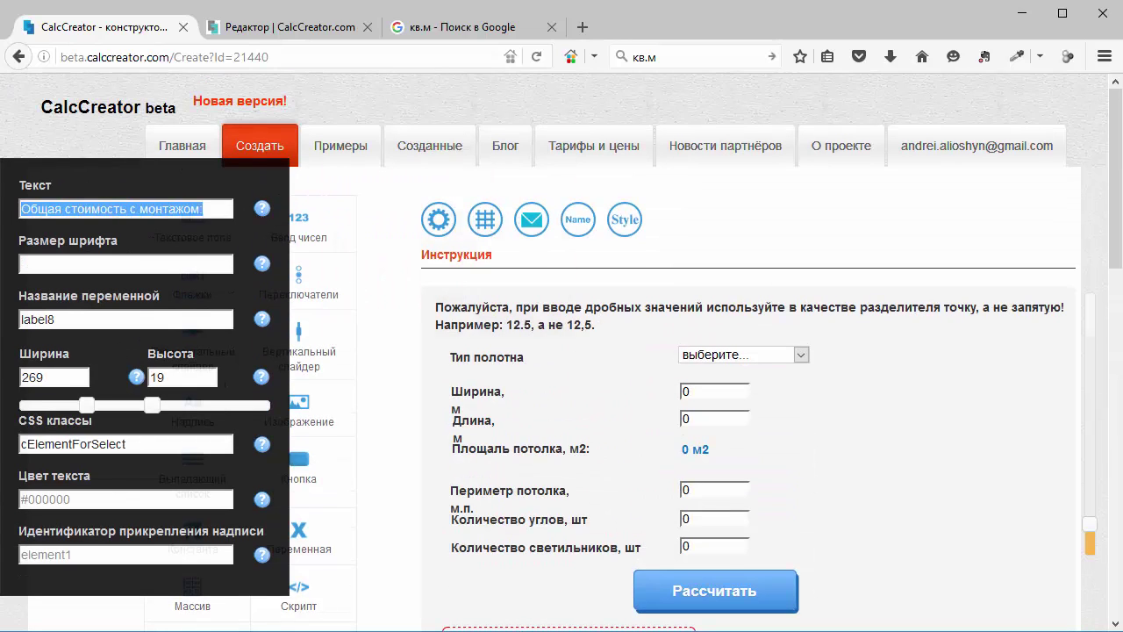
Return to the new editor and set the first "Нажми" button's default text to "Рассчитать"
{"action": "left_click", "coordinate": [276, 28]}
{"action": "left_click", "coordinate": [383, 286]}
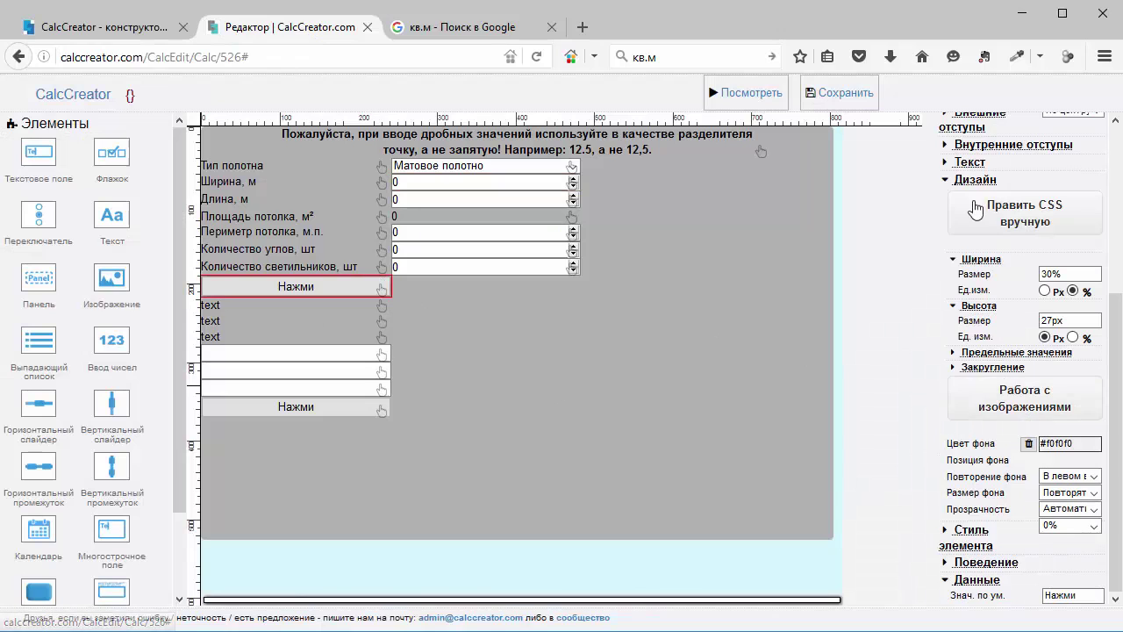
{"action": "left_click_drag", "start_coordinate": [975, 144], "coordinate": [978, 168]}
{"action": "left_click", "coordinate": [977, 165]}
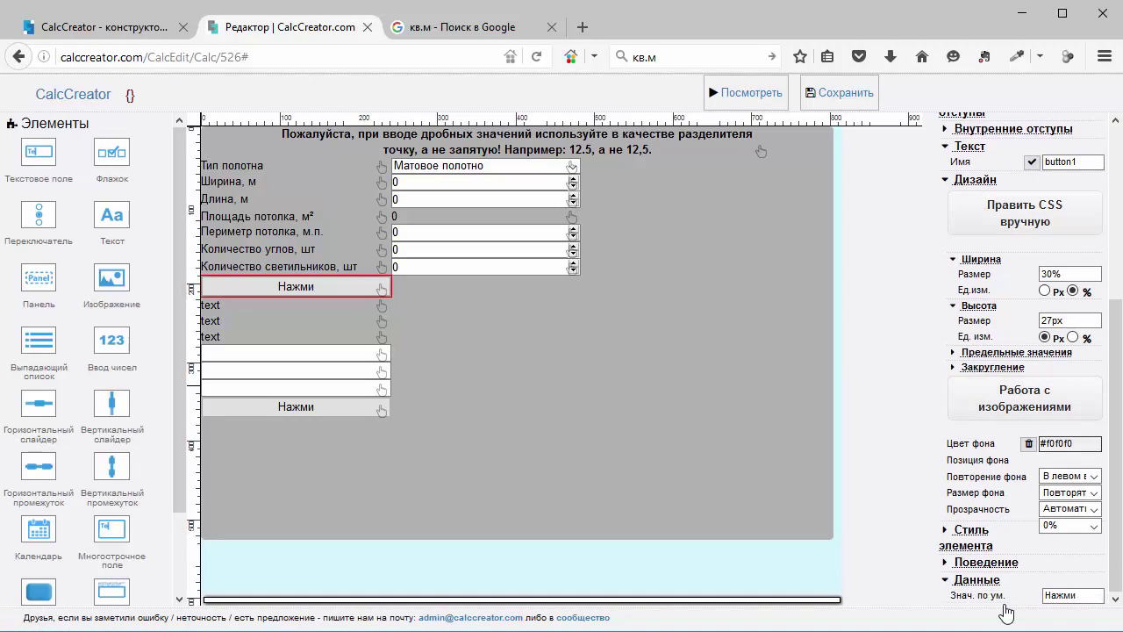
{"action": "left_click_drag", "start_coordinate": [1091, 596], "coordinate": [984, 598]}
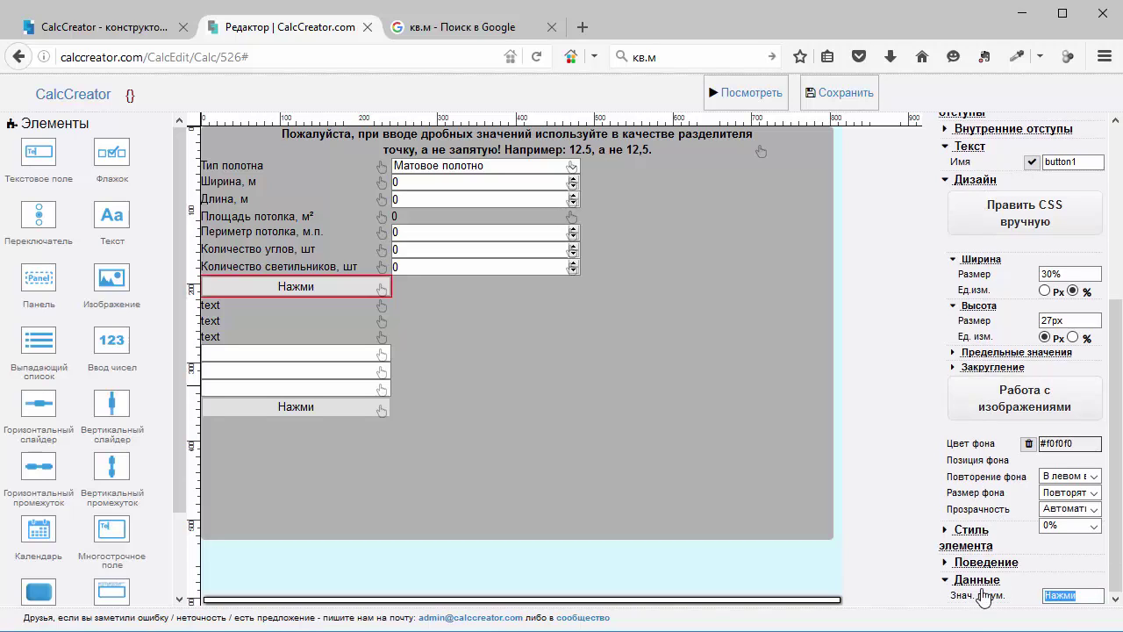
{"action": "type", "text": "Рассчитать"}
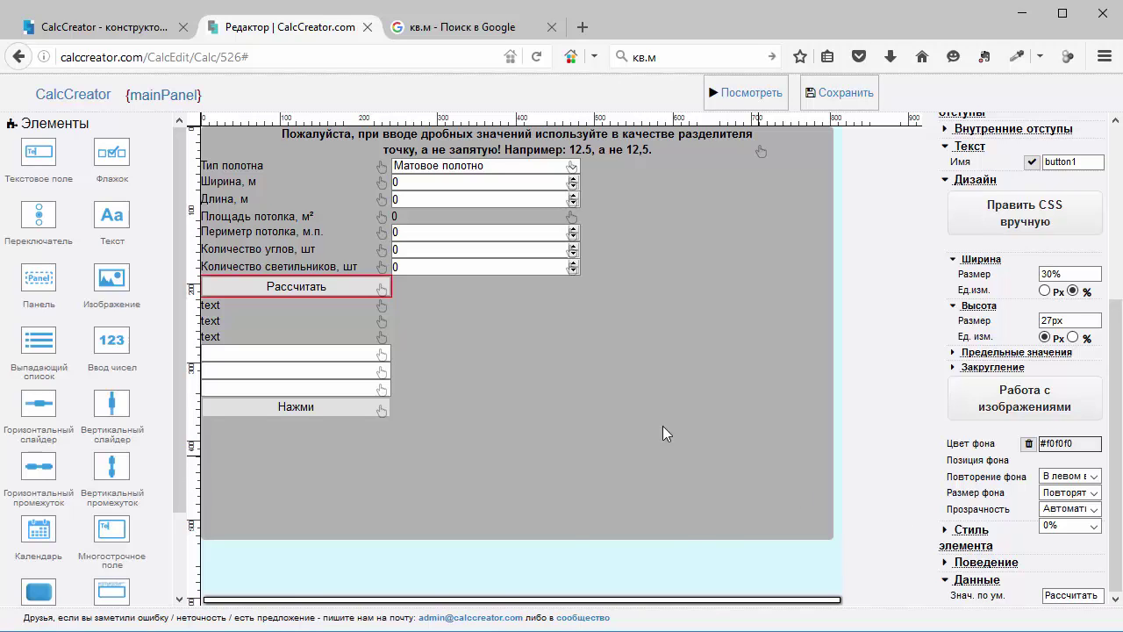
Set the placeholder label below the "Рассчитать" button to the copied "Общая стоимость с монтажом:" and float it left
{"action": "left_click", "coordinate": [384, 303]}
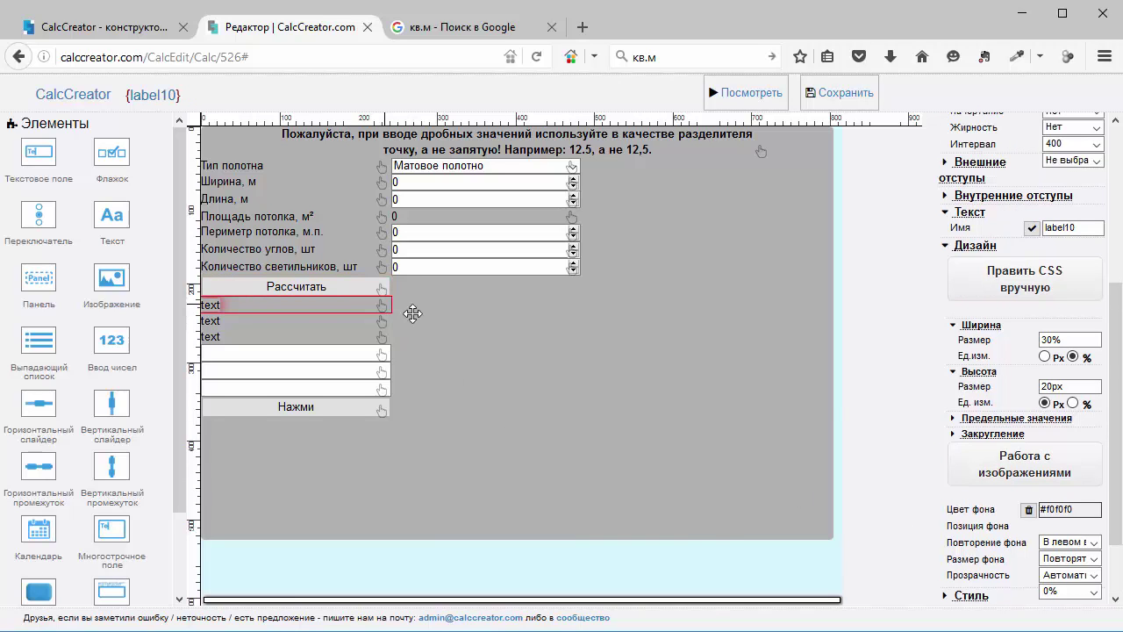
{"action": "scroll", "coordinate": [1043, 511], "scroll_direction": "down", "scroll_amount": 2}
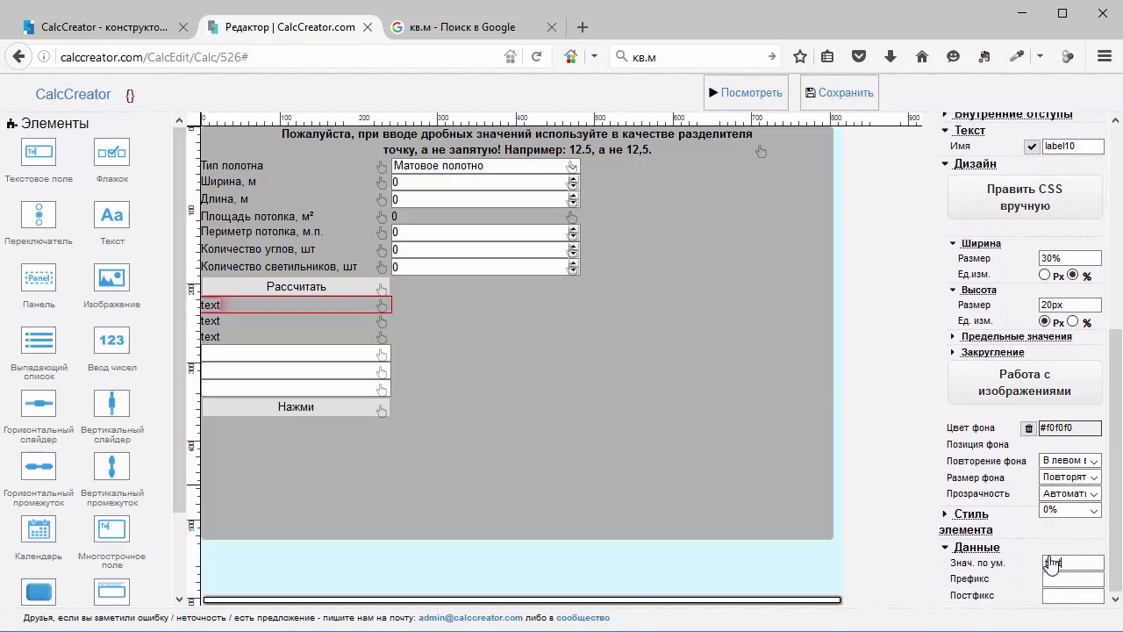
{"action": "double_click", "coordinate": [1052, 562]}
{"action": "key", "text": "ctrl+v"}
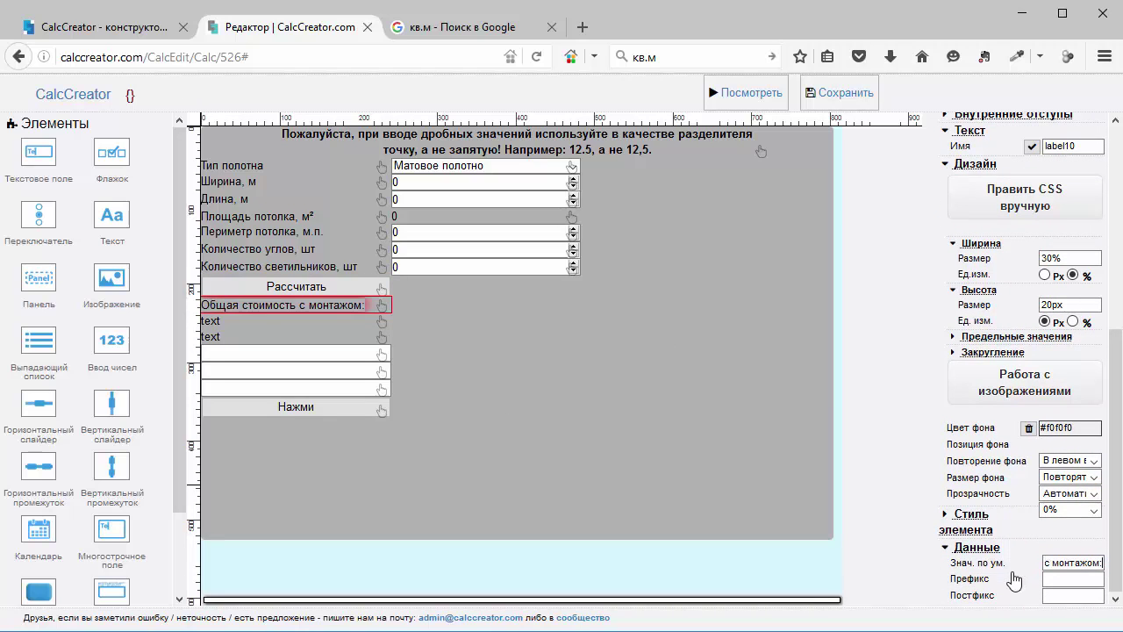
{"action": "scroll", "coordinate": [965, 241], "scroll_direction": "up", "scroll_amount": 8}
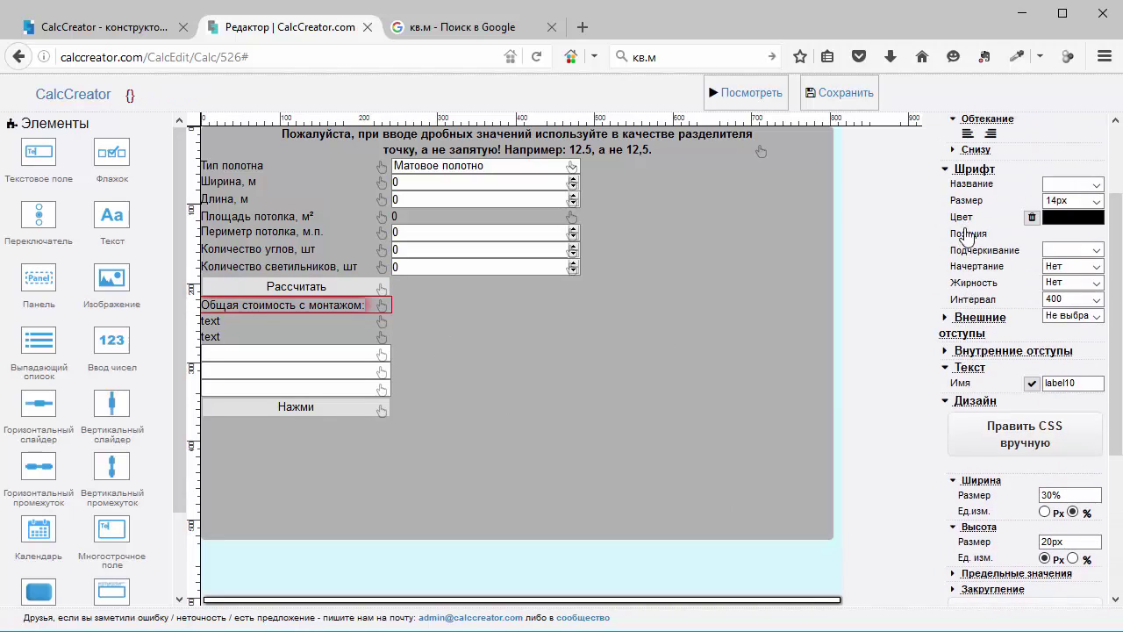
{"action": "left_click", "coordinate": [967, 246]}
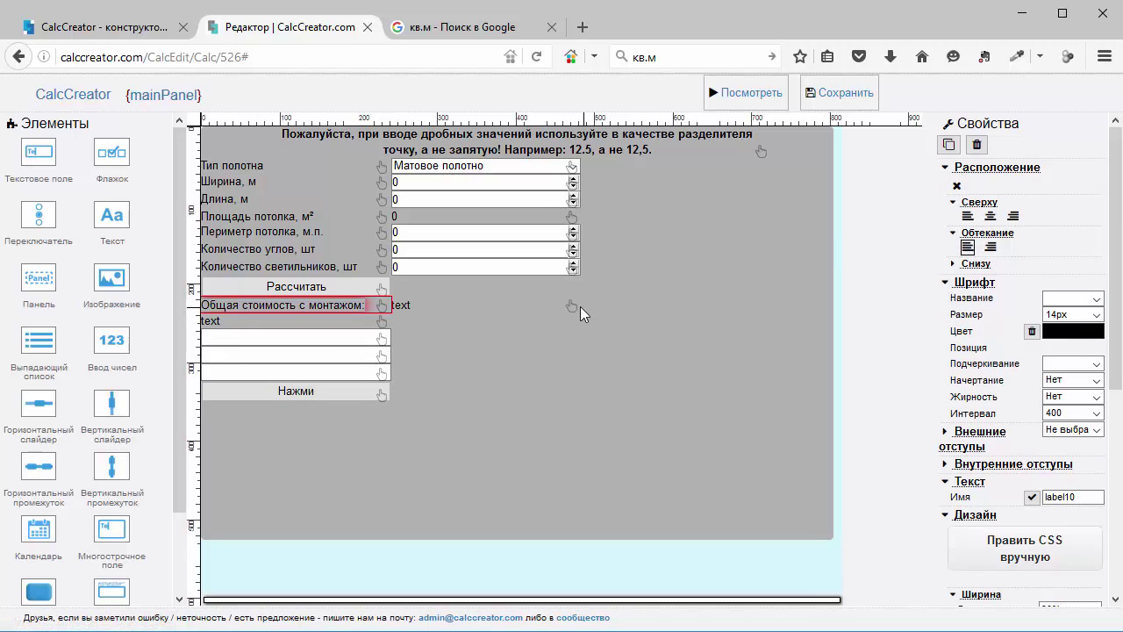
Set the label beside "Общая стоимость с монтажом:" to default "0 руб." with the postfix " руб."
{"action": "left_click", "coordinate": [578, 305]}
{"action": "scroll", "coordinate": [1025, 512], "scroll_direction": "down", "scroll_amount": 8}
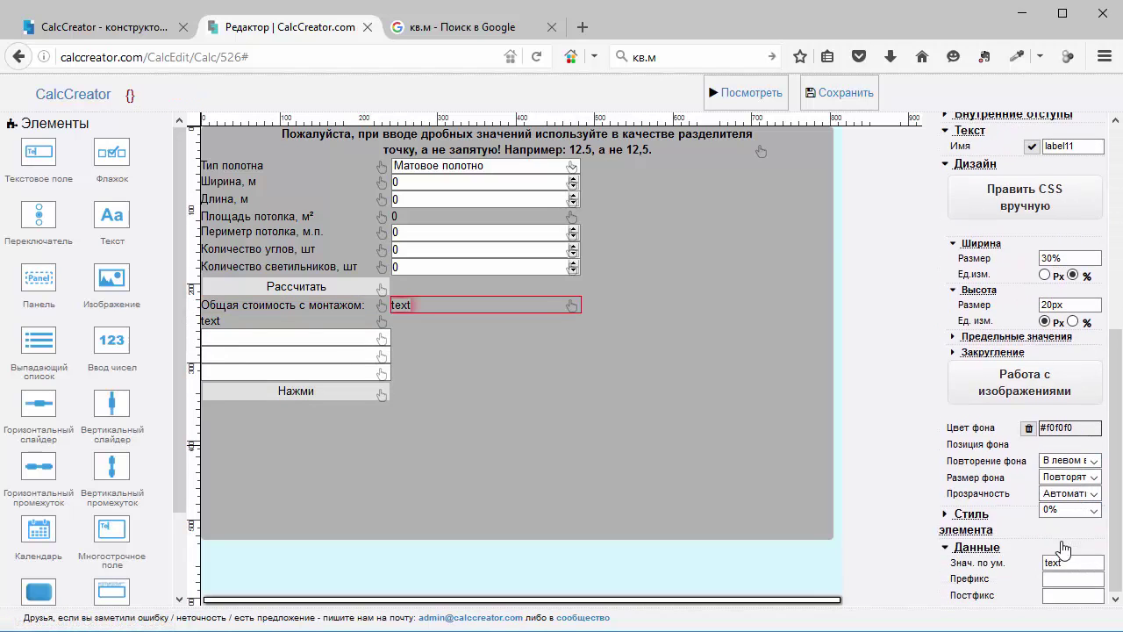
{"action": "left_click_drag", "start_coordinate": [1067, 562], "coordinate": [999, 572]}
{"action": "type", "text": "0 руб."}
{"action": "left_click", "coordinate": [1071, 595]}
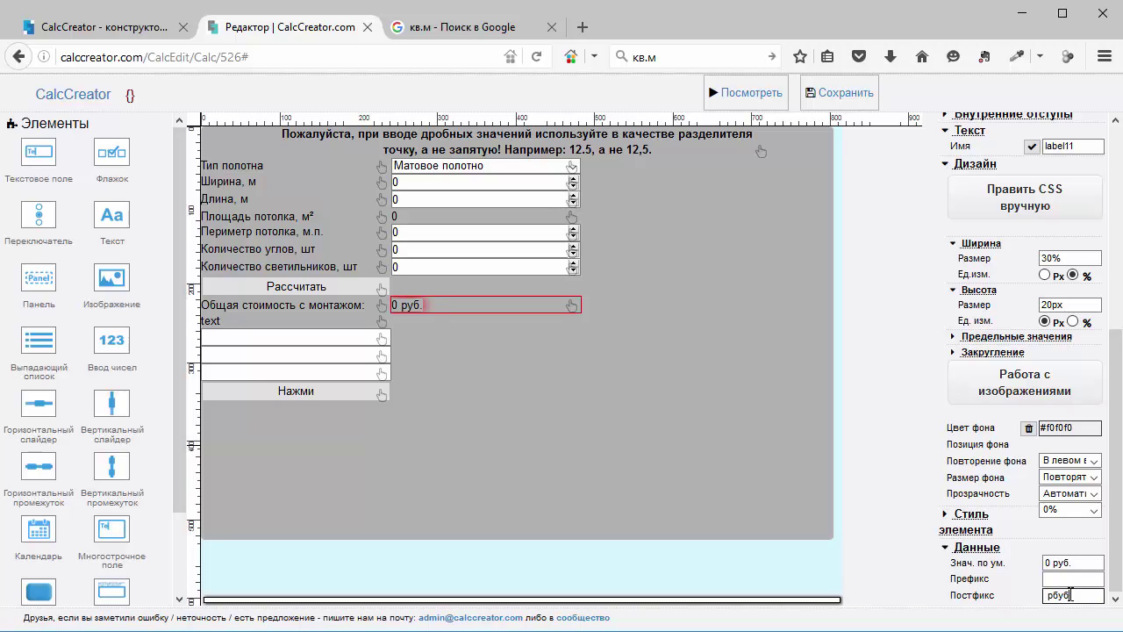
{"action": "left_click", "coordinate": [1037, 566]}
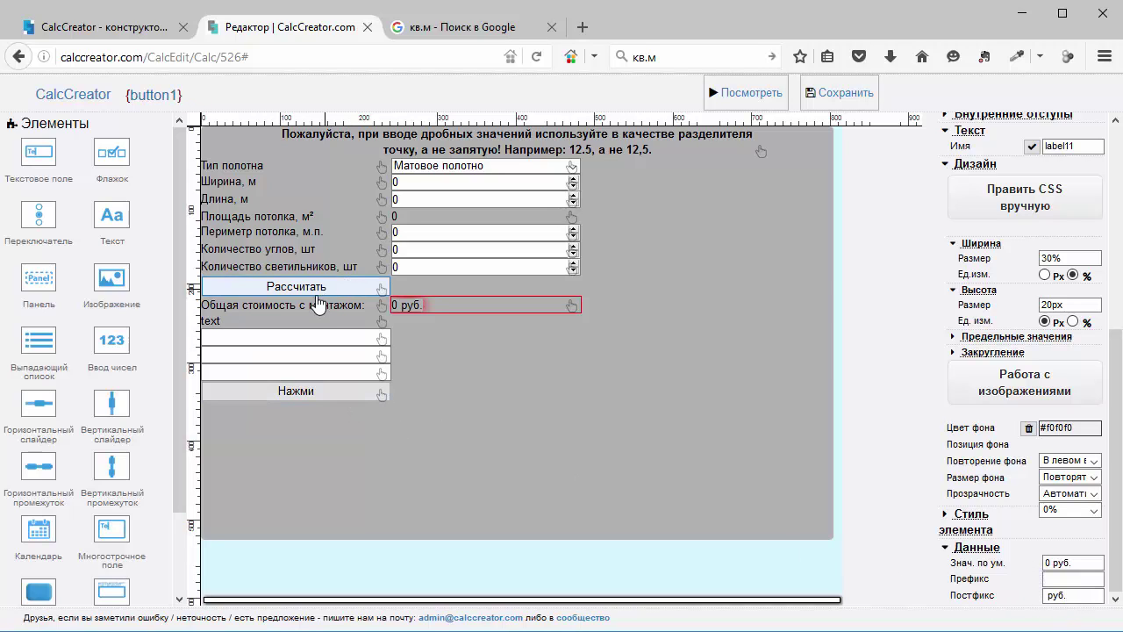
Copy the "Отправить расчет:" label text from the beta calculator into the remaining placeholder label of the new editor
{"action": "left_click", "coordinate": [140, 33]}
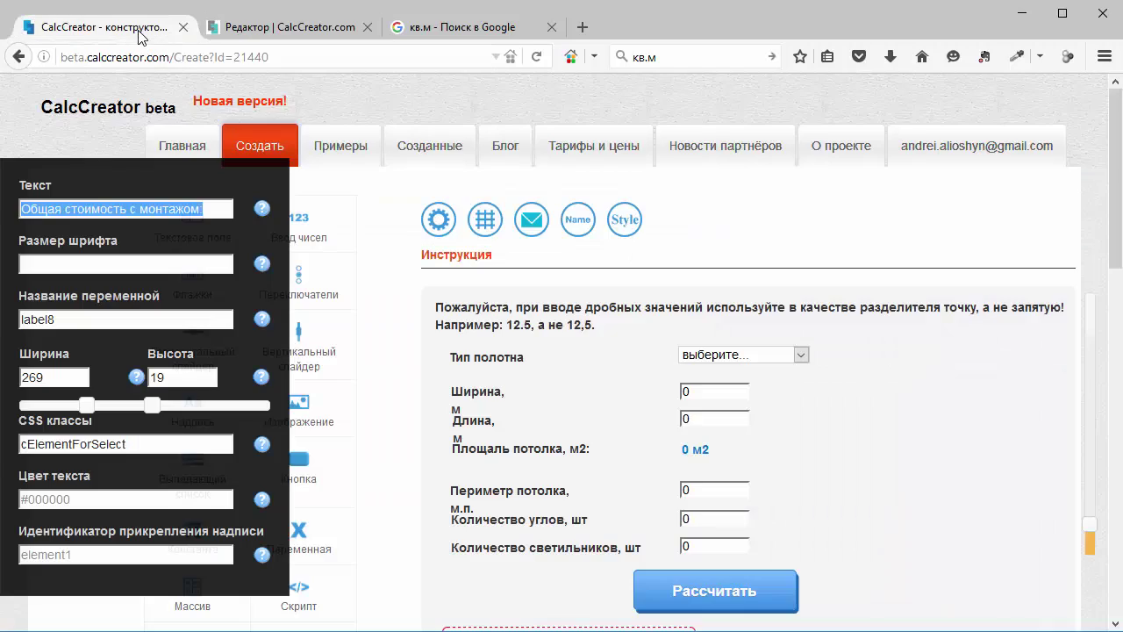
{"action": "scroll", "coordinate": [572, 279], "scroll_direction": "down", "scroll_amount": 5}
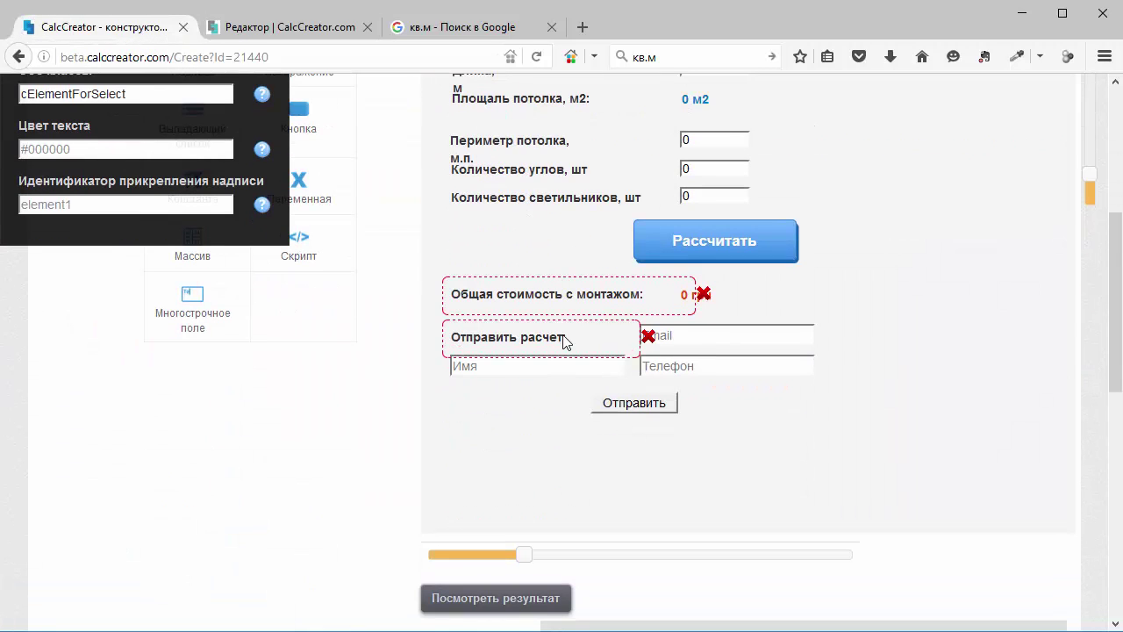
{"action": "left_click", "coordinate": [594, 339]}
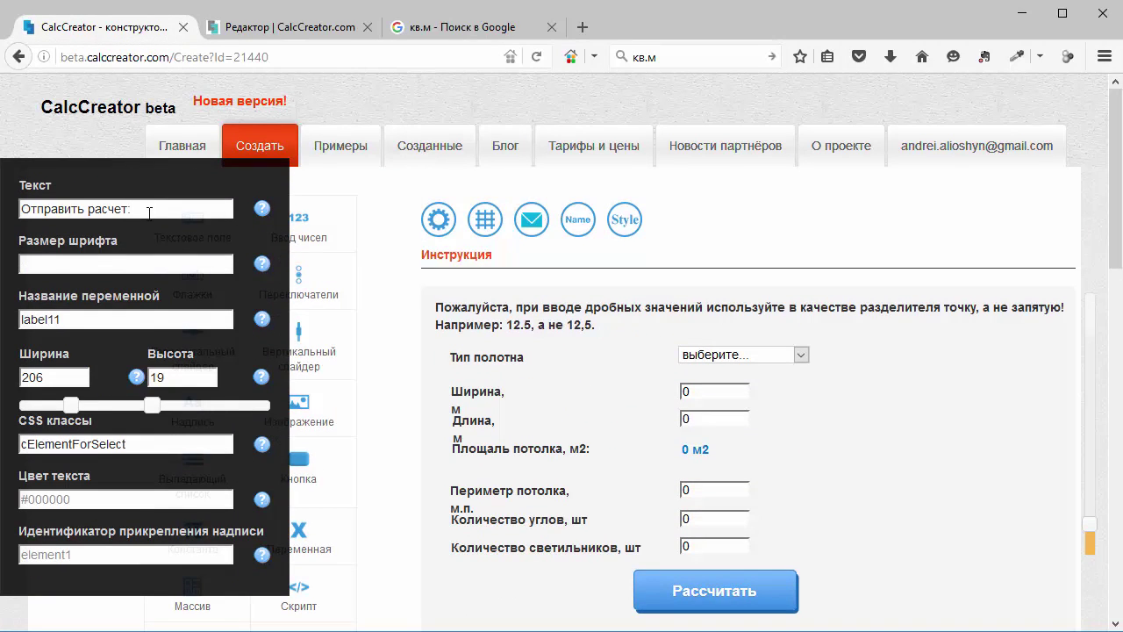
{"action": "left_click", "coordinate": [345, 20]}
{"action": "left_click", "coordinate": [380, 319]}
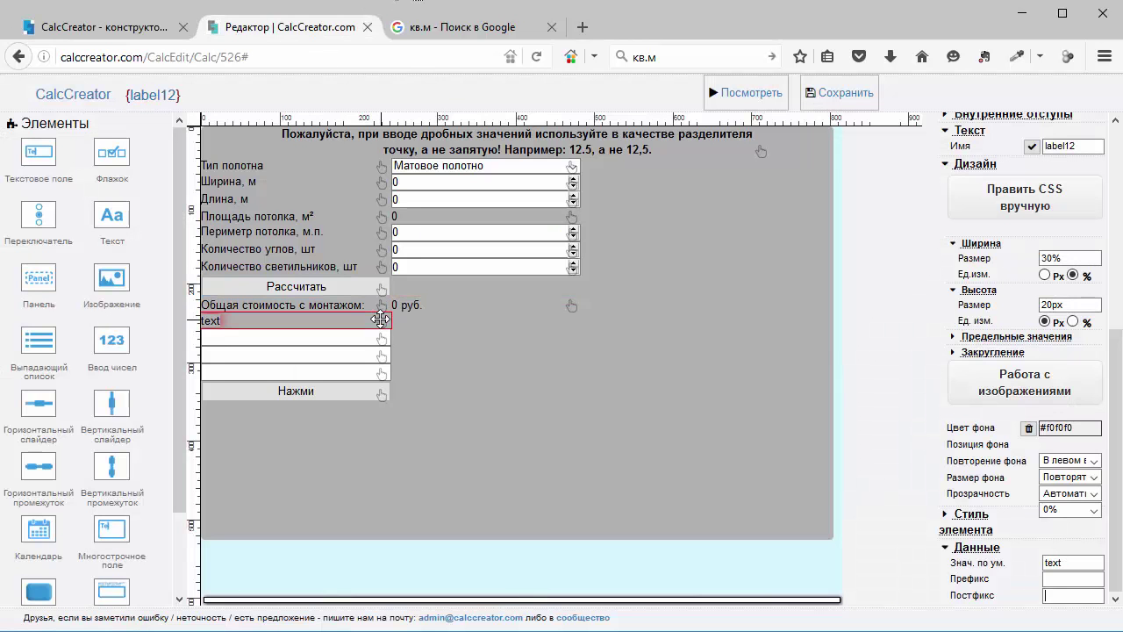
{"action": "double_click", "coordinate": [1083, 562]}
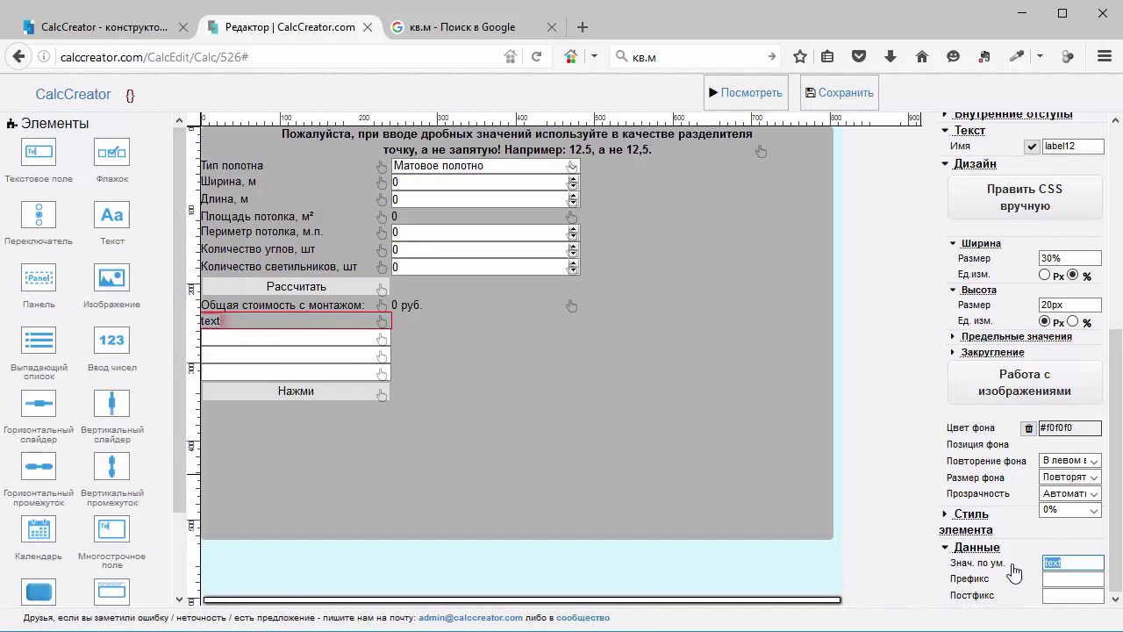
{"action": "type", "text": "Отправить расчет:"}
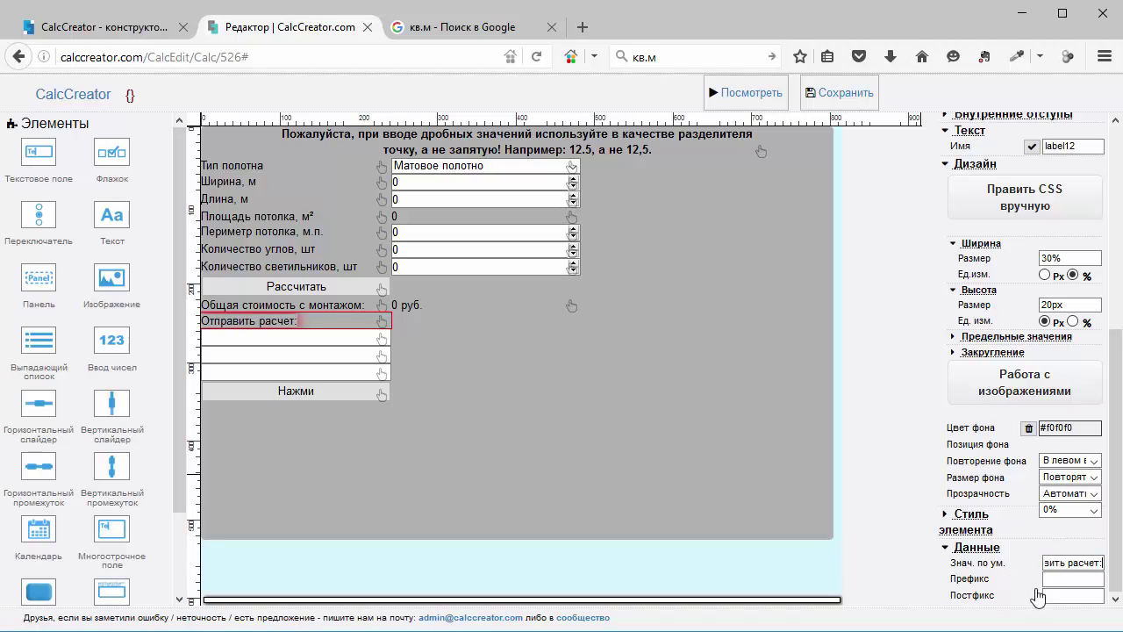
Float the "Отправить расчет:" label and the text field below it left so the other text fields sit beside them
{"action": "scroll", "coordinate": [974, 242], "scroll_direction": "up", "scroll_amount": 7}
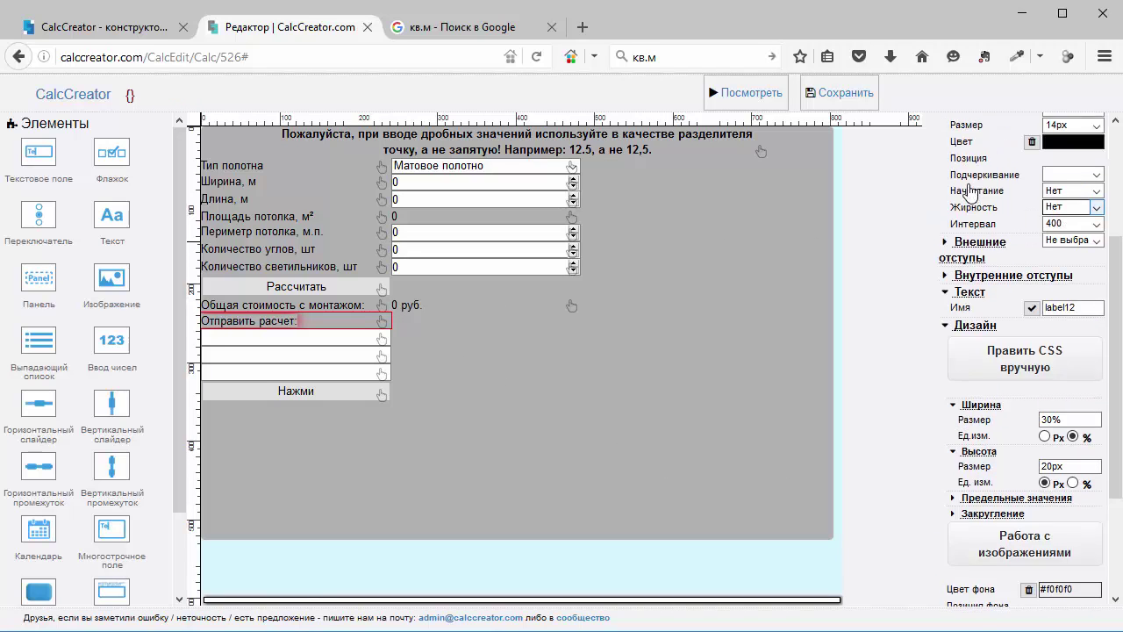
{"action": "left_click", "coordinate": [970, 244]}
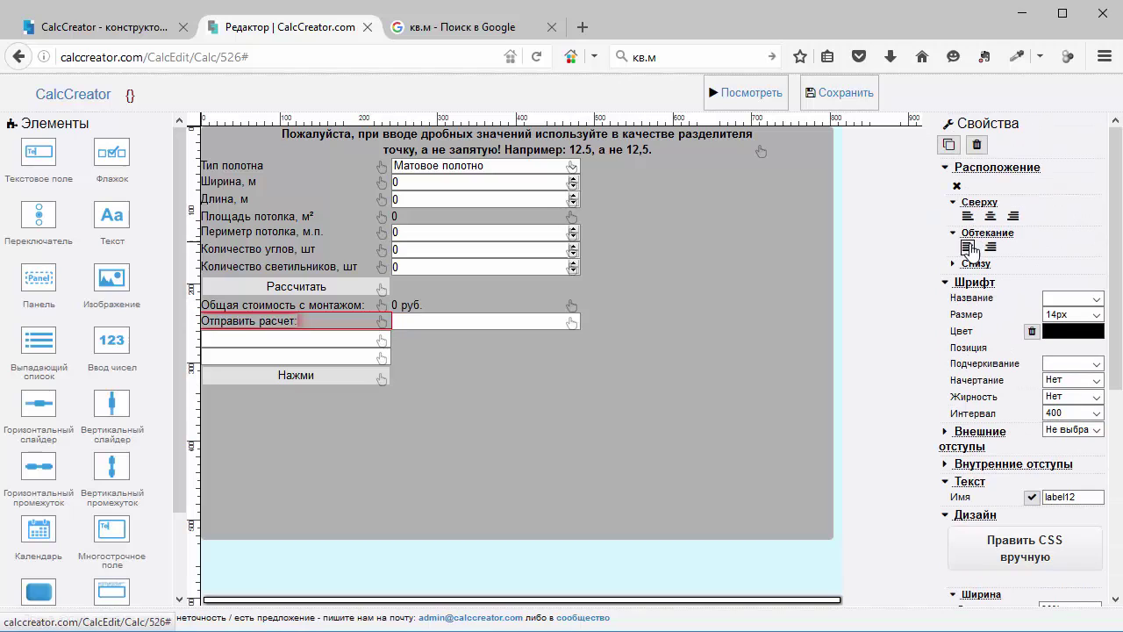
{"action": "left_click", "coordinate": [386, 338]}
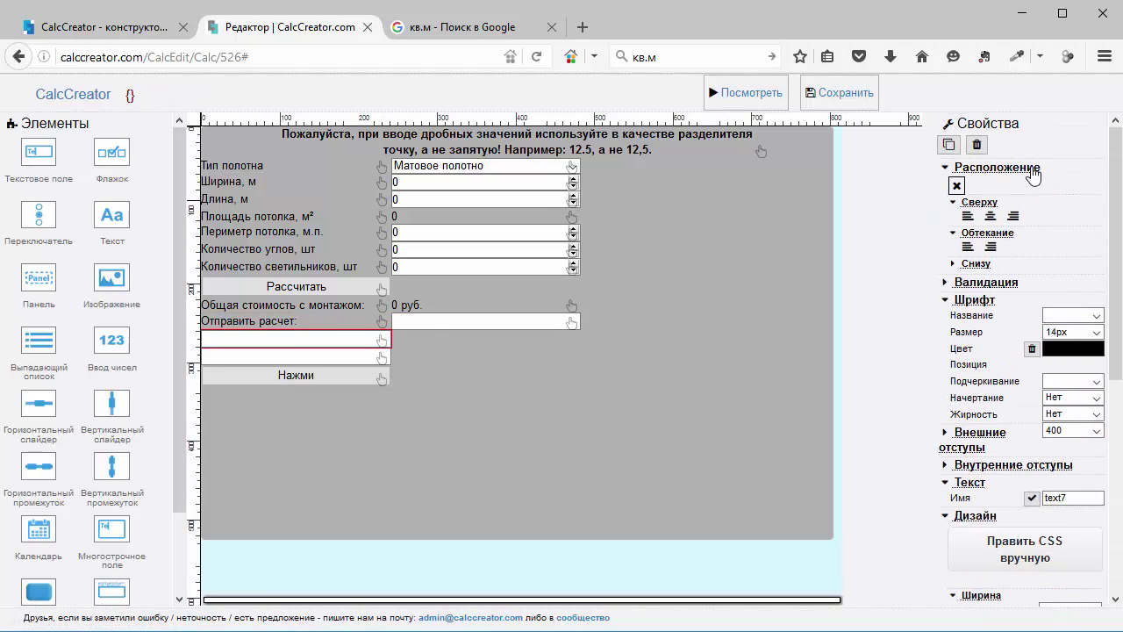
{"action": "left_click", "coordinate": [969, 249]}
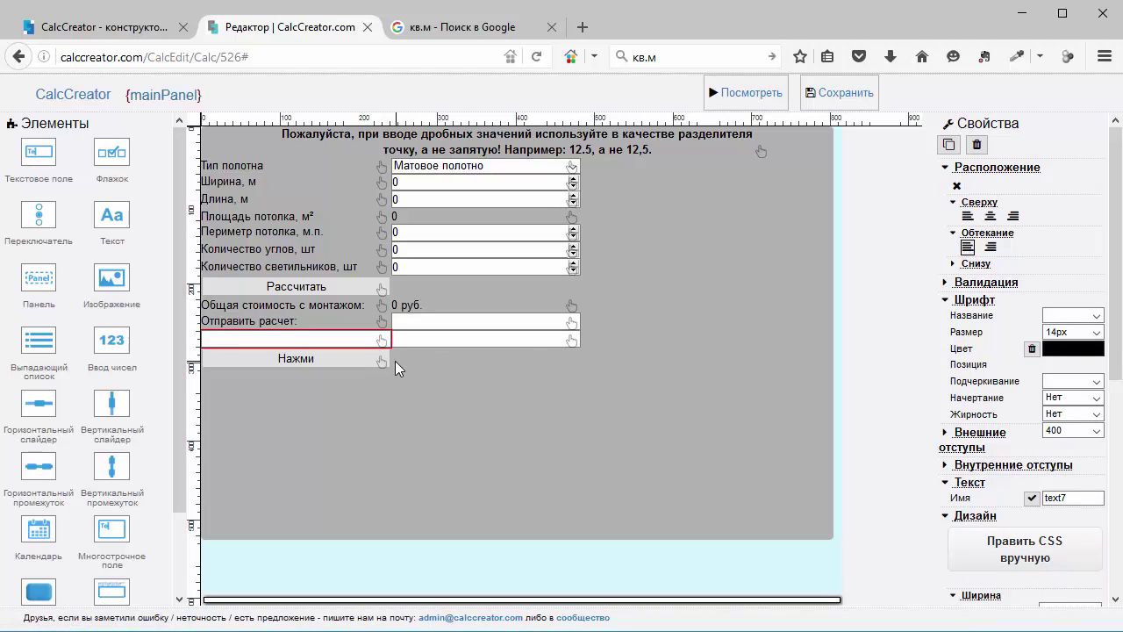
Check the button layout in the beta calculator and center the "Рассчитать" and "Нажми" buttons horizontally in the new editor
{"action": "left_click", "coordinate": [384, 359]}
{"action": "left_click", "coordinate": [386, 290]}
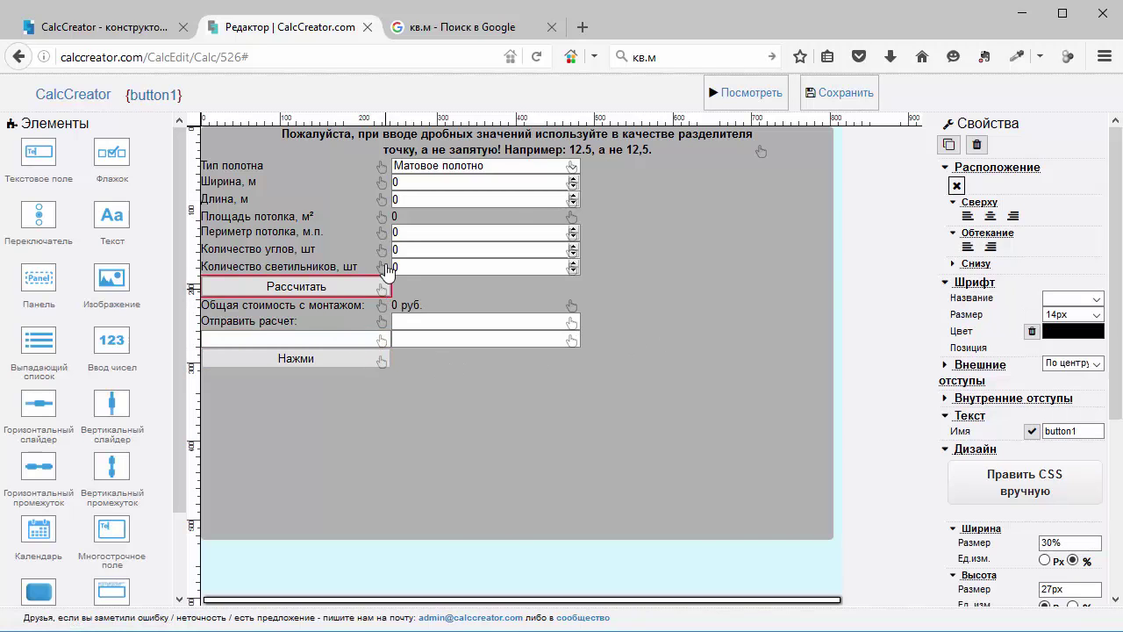
{"action": "left_click", "coordinate": [106, 27]}
{"action": "scroll", "coordinate": [704, 277], "scroll_direction": "down", "scroll_amount": 5}
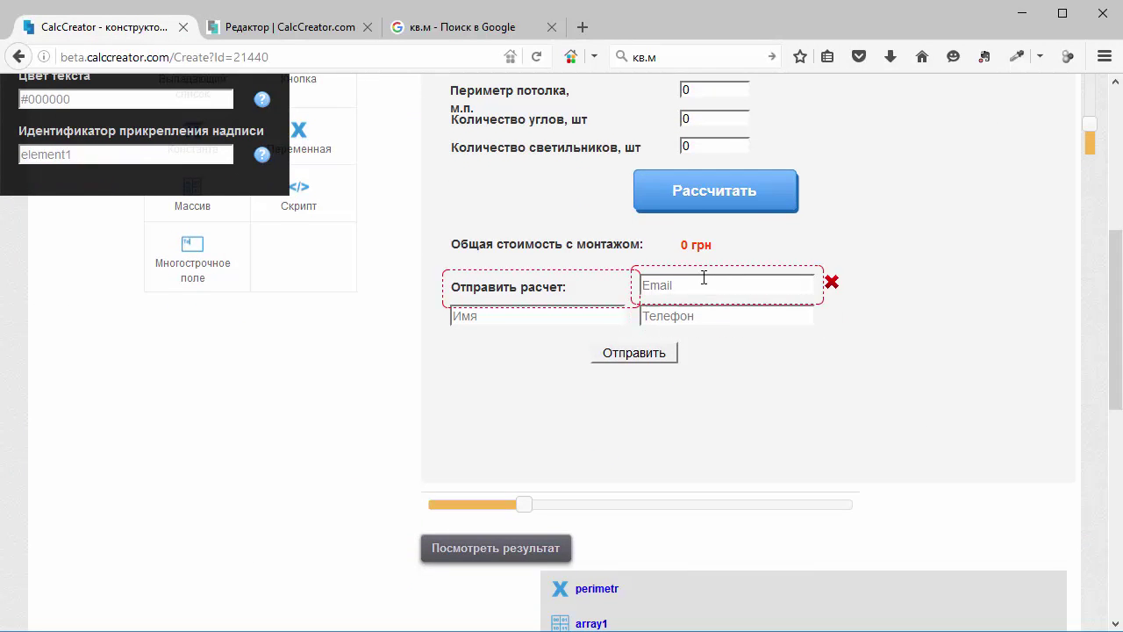
{"action": "scroll", "coordinate": [703, 278], "scroll_direction": "up", "scroll_amount": 3}
{"action": "left_click", "coordinate": [241, 28]}
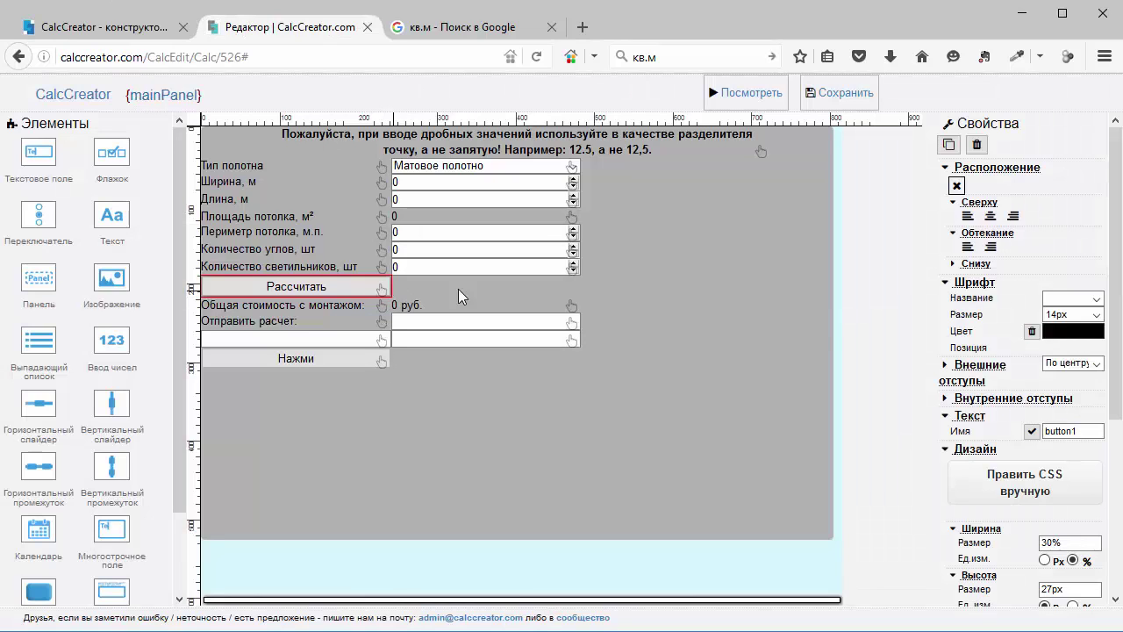
{"action": "left_click", "coordinate": [989, 215]}
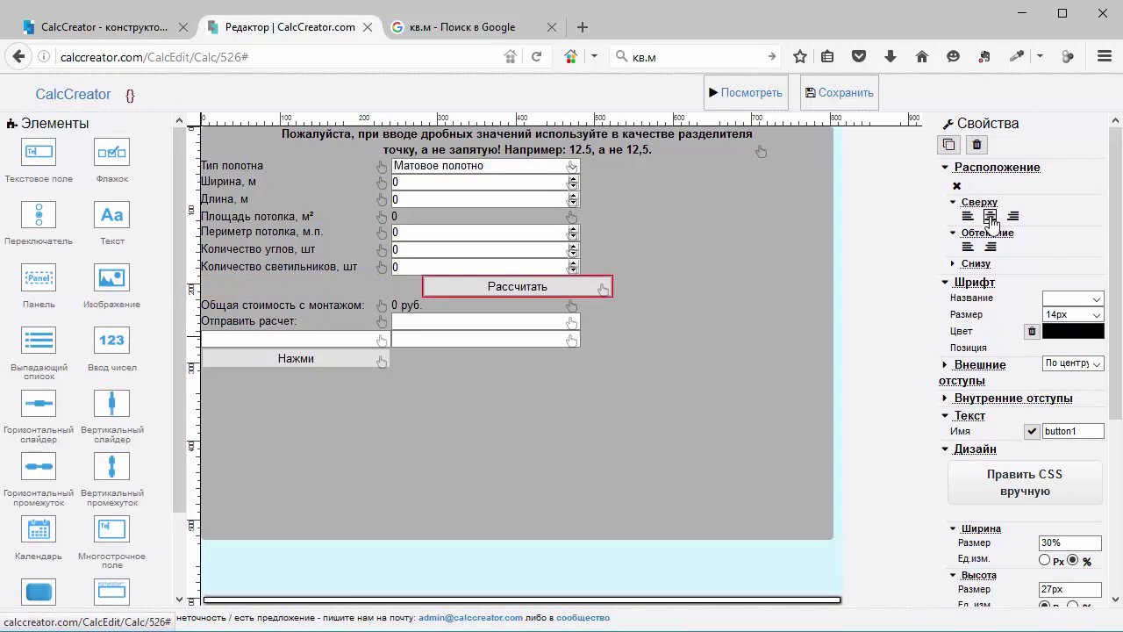
{"action": "left_click", "coordinate": [376, 358]}
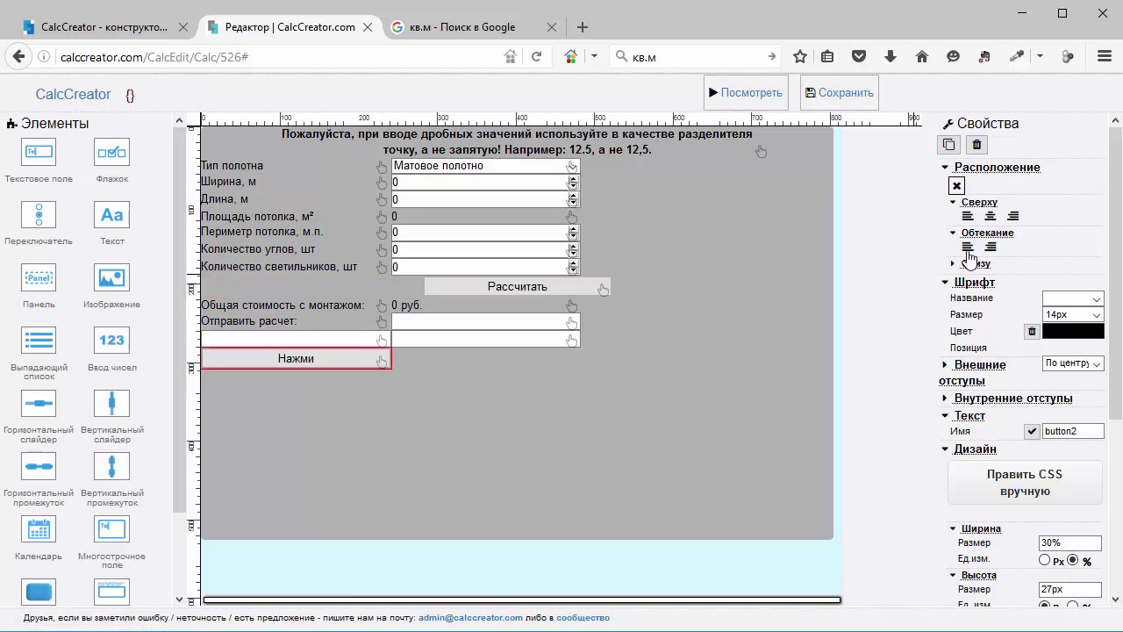
{"action": "left_click", "coordinate": [990, 216]}
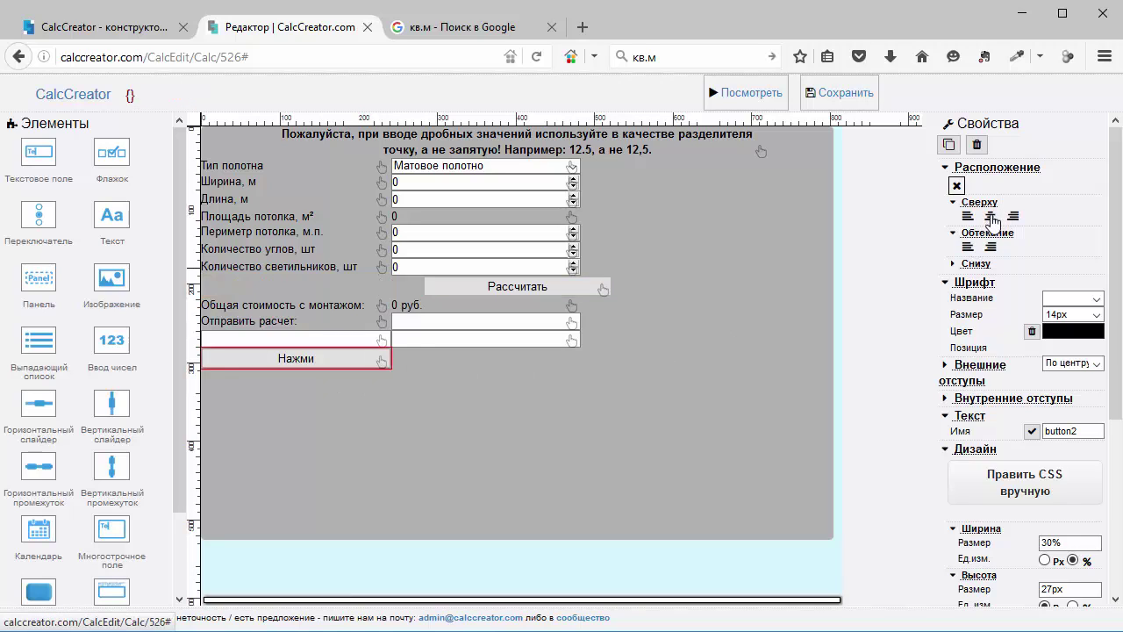
{"action": "left_click", "coordinate": [661, 350]}
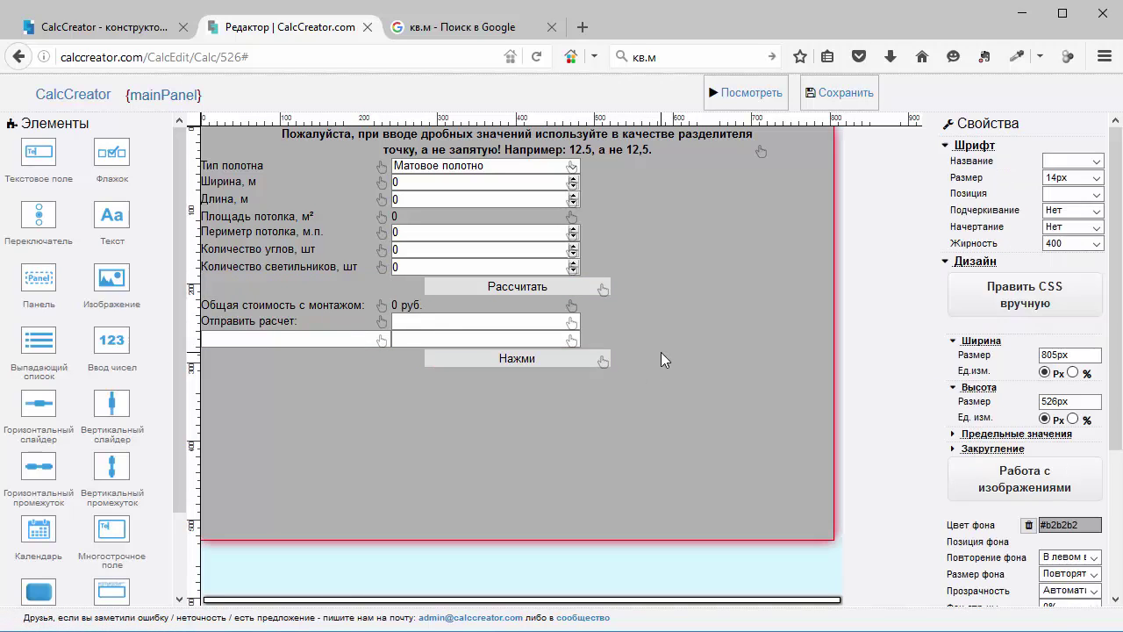
Narrow the main panel to 577 px wide
{"action": "left_click", "coordinate": [527, 322]}
{"action": "left_click", "coordinate": [464, 382]}
{"action": "left_click_drag", "start_coordinate": [834, 514], "coordinate": [655, 494]}
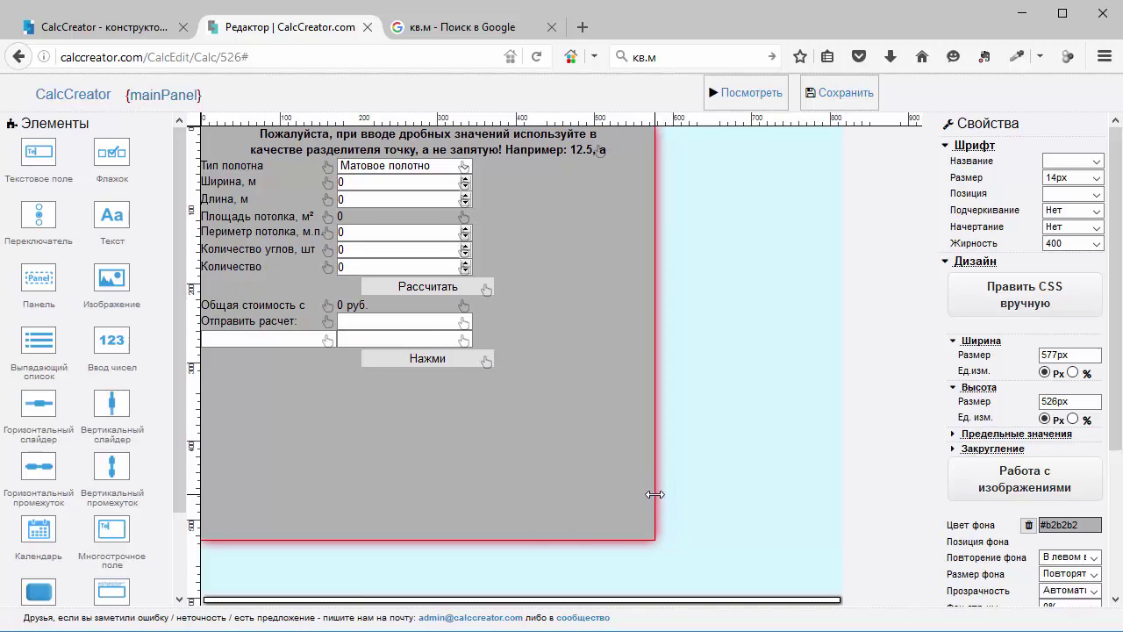
Resize the main panel to 607 px wide and 338 px high
{"action": "left_click", "coordinate": [468, 167]}
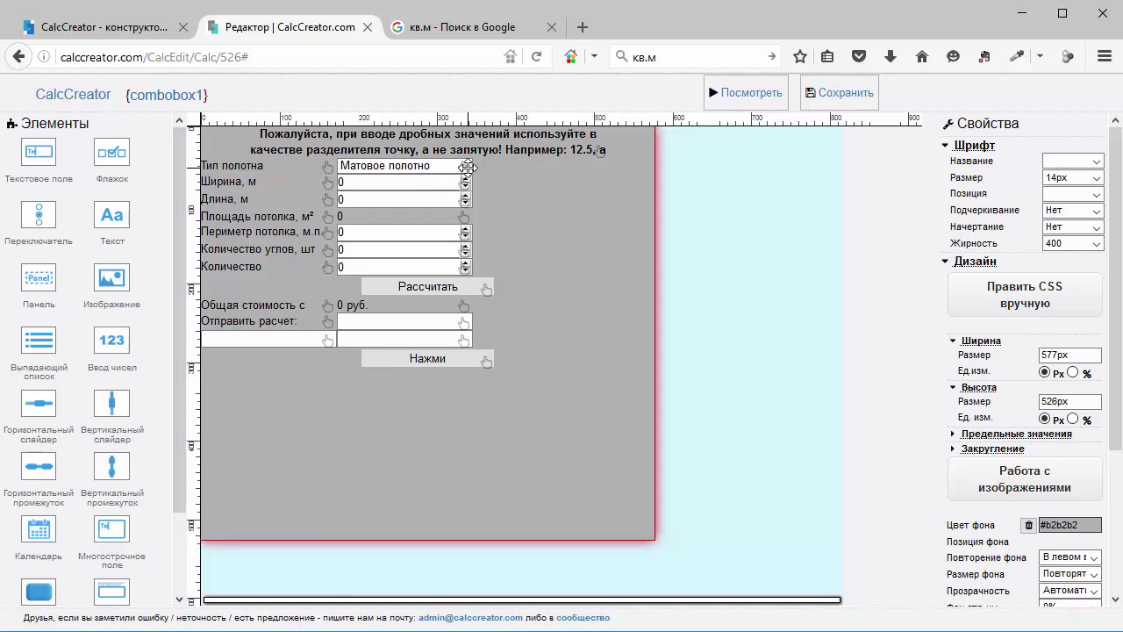
{"action": "left_click", "coordinate": [266, 272]}
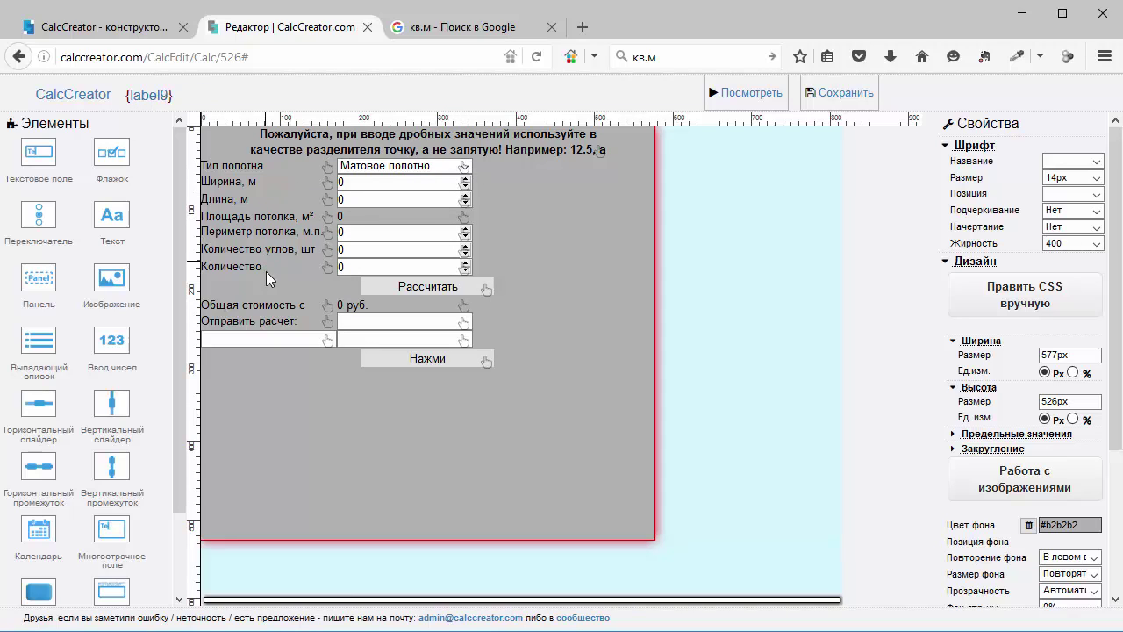
{"action": "left_click", "coordinate": [617, 369]}
{"action": "left_click", "coordinate": [658, 557]}
{"action": "left_click", "coordinate": [652, 511]}
{"action": "left_click", "coordinate": [660, 516]}
{"action": "left_click", "coordinate": [654, 507]}
{"action": "left_click_drag", "start_coordinate": [655, 507], "coordinate": [678, 507]}
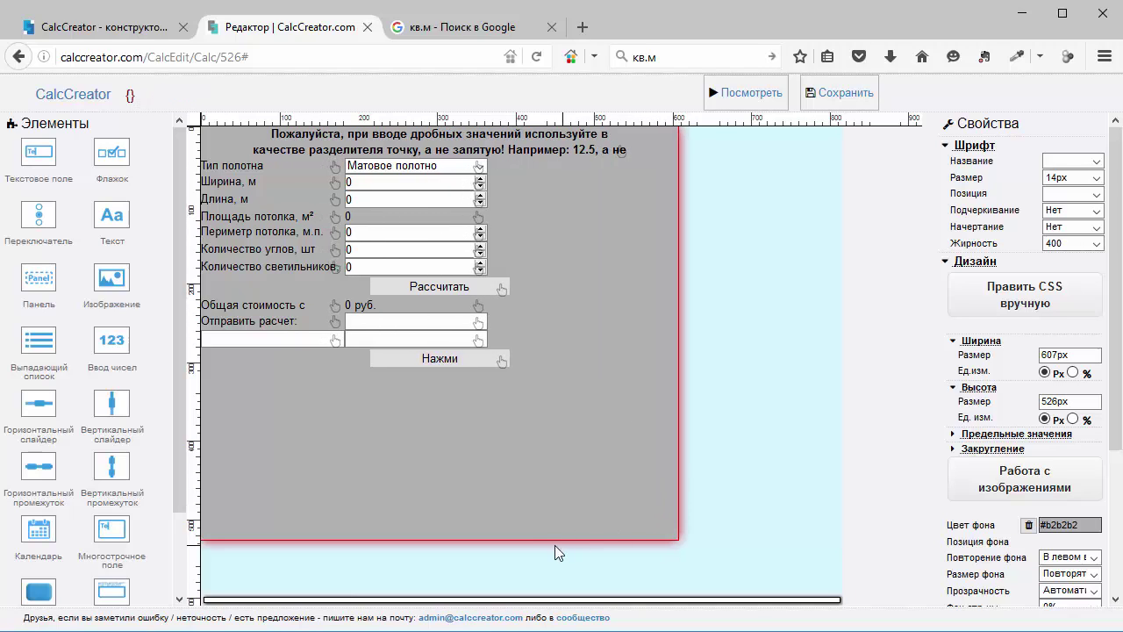
{"action": "left_click_drag", "start_coordinate": [550, 515], "coordinate": [551, 391]}
{"action": "left_click", "coordinate": [495, 435]}
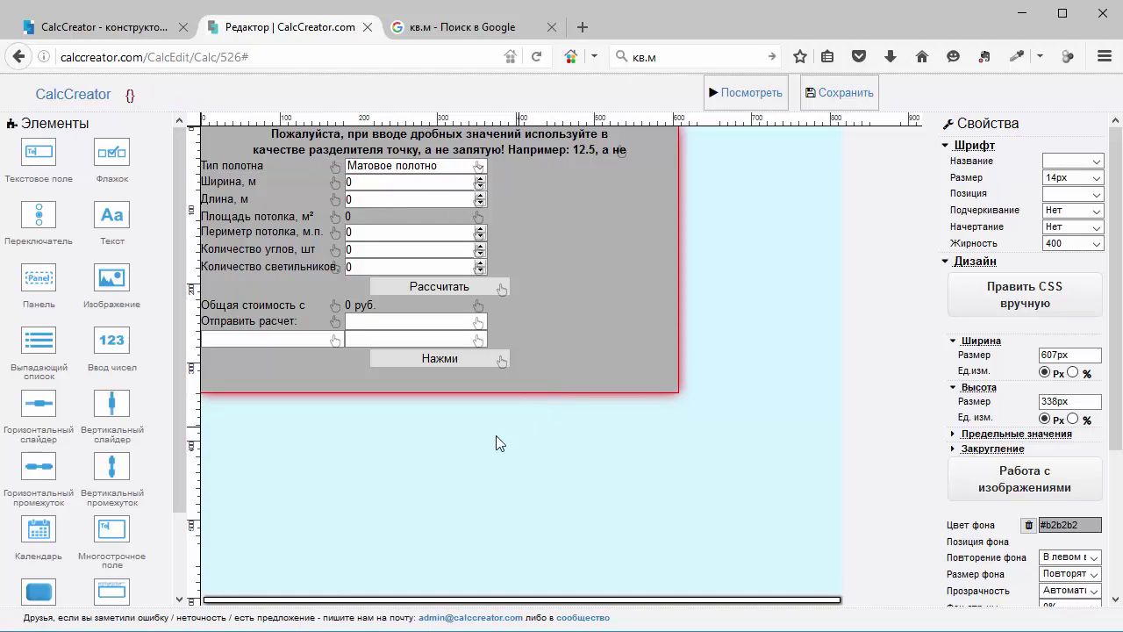
Check the email field in the beta calculator and make the text field beside "Отправить расчет:" required in the new editor
{"action": "left_click", "coordinate": [336, 376]}
{"action": "left_click", "coordinate": [421, 322]}
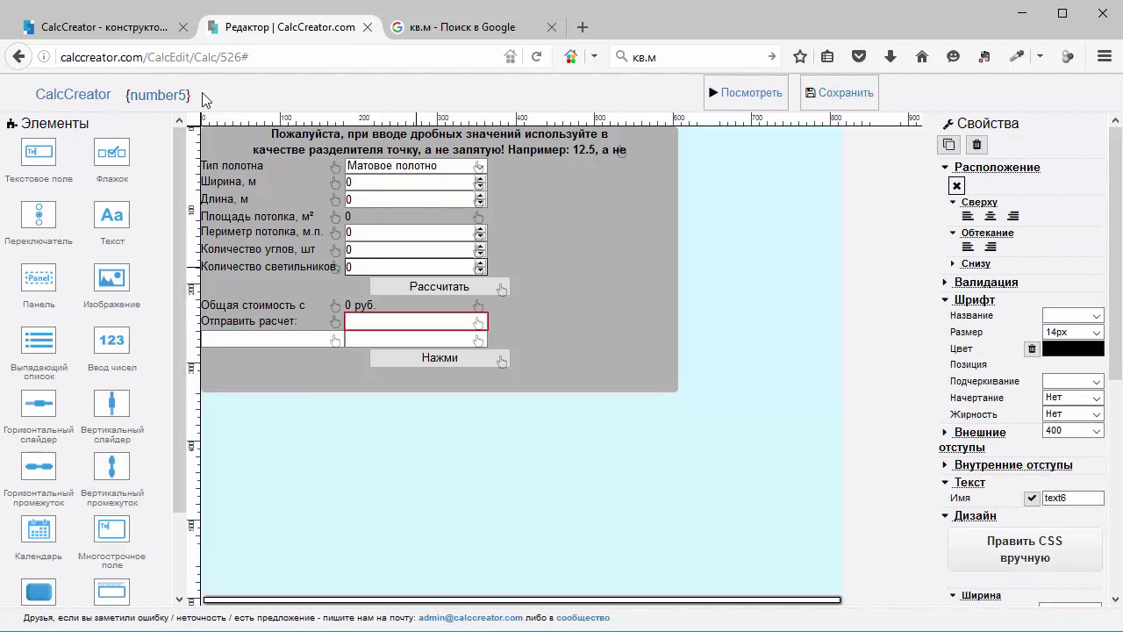
{"action": "key", "text": "ctrl+shift+Tab"}
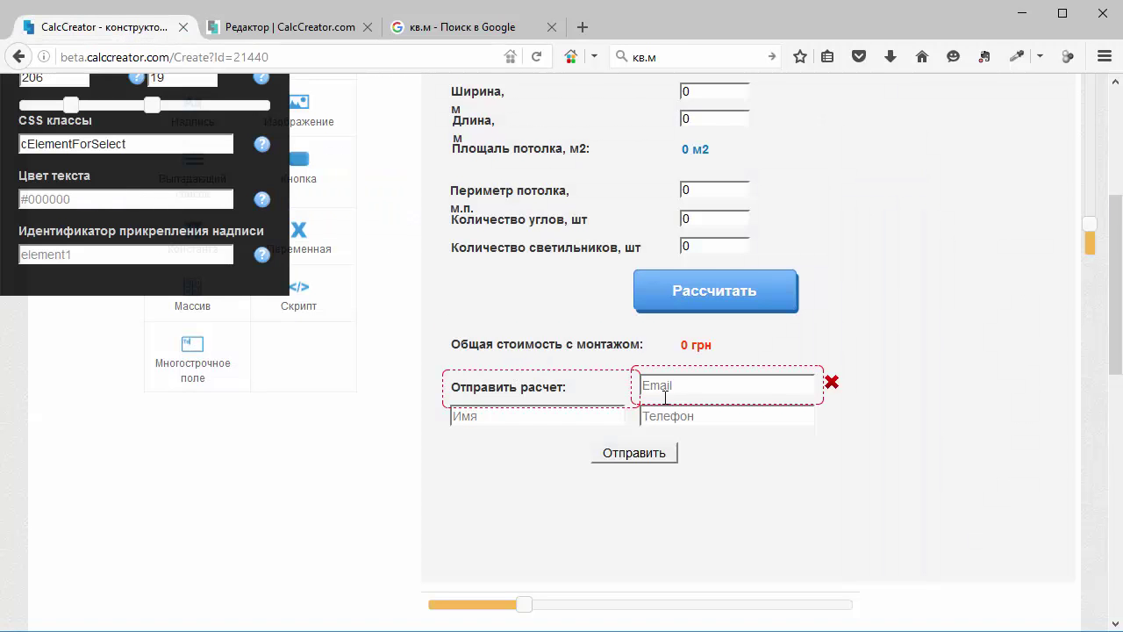
{"action": "left_click", "coordinate": [290, 32]}
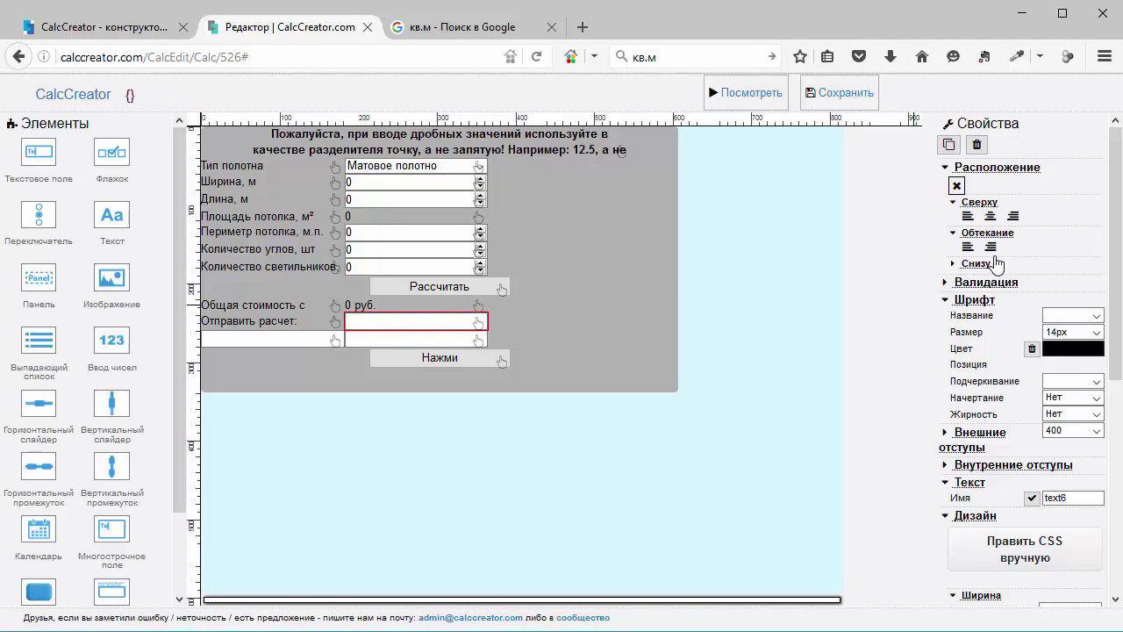
{"action": "left_click", "coordinate": [982, 282]}
{"action": "left_click", "coordinate": [1047, 299]}
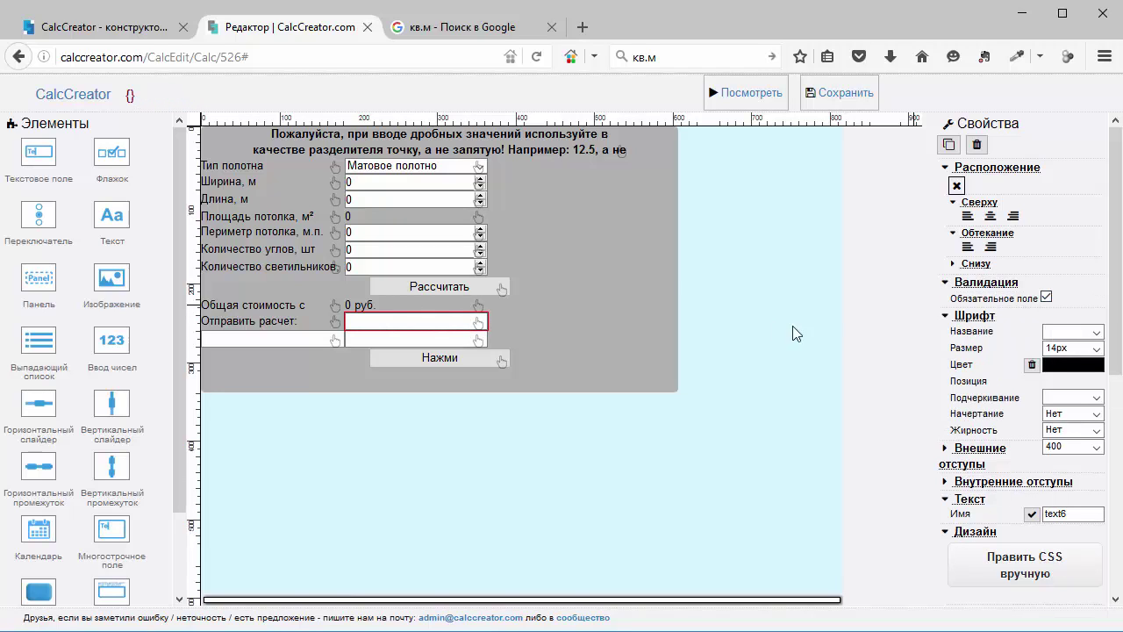
Compare the input hints in the beta calculator and set the hint of the field beside "Отправить расчет:" to "Ваш email"
{"action": "left_click", "coordinate": [82, 28]}
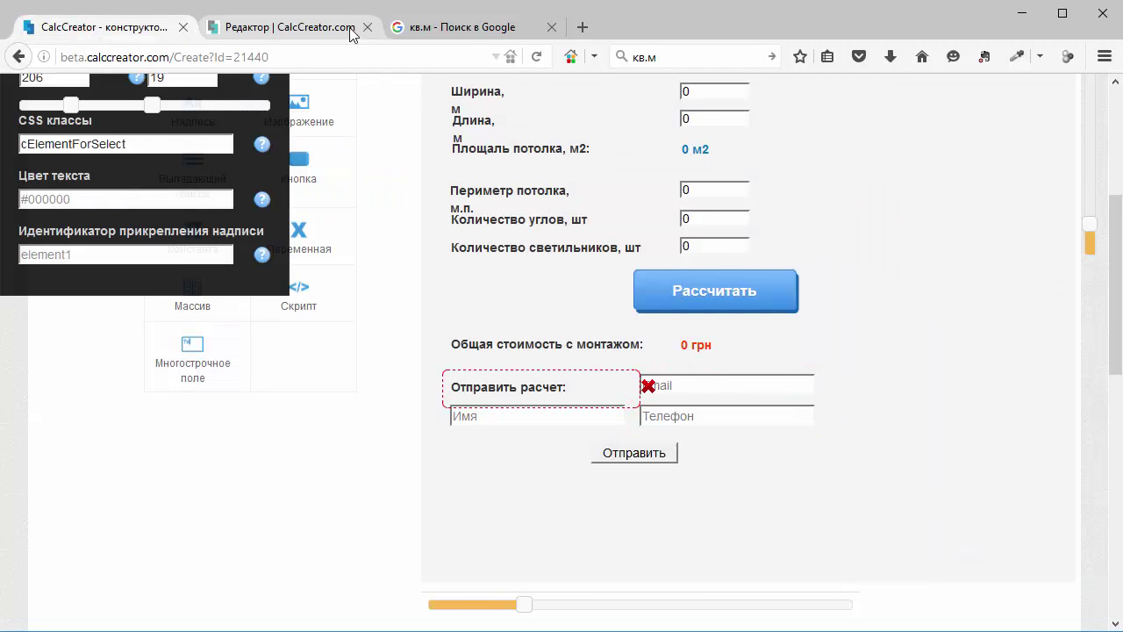
{"action": "left_click", "coordinate": [273, 28]}
{"action": "left_click", "coordinate": [85, 28]}
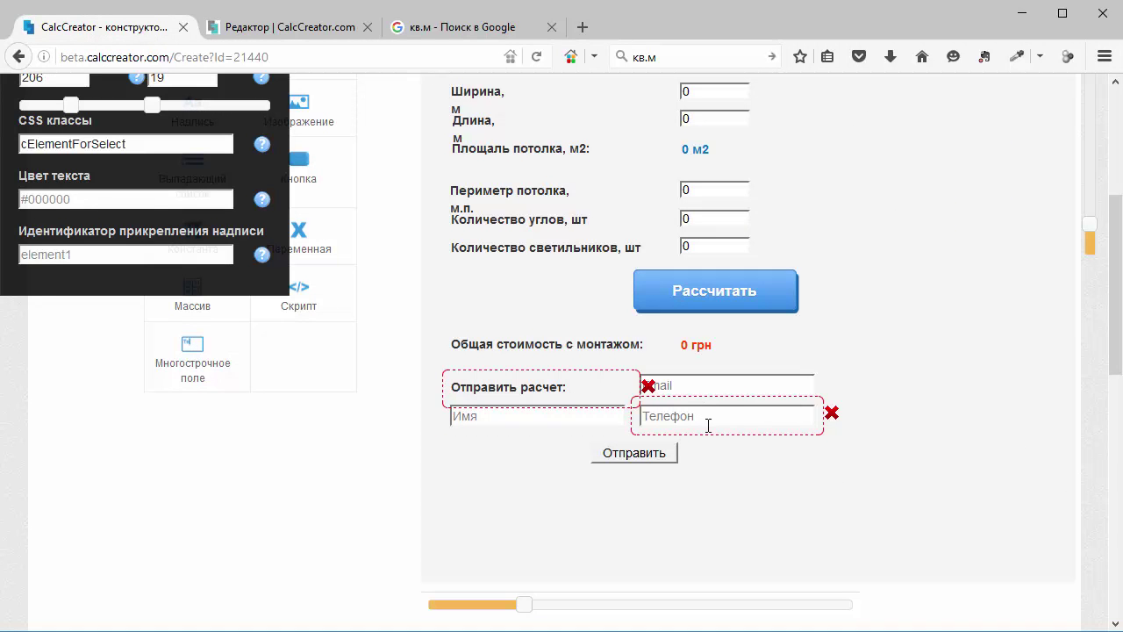
{"action": "left_click", "coordinate": [291, 32]}
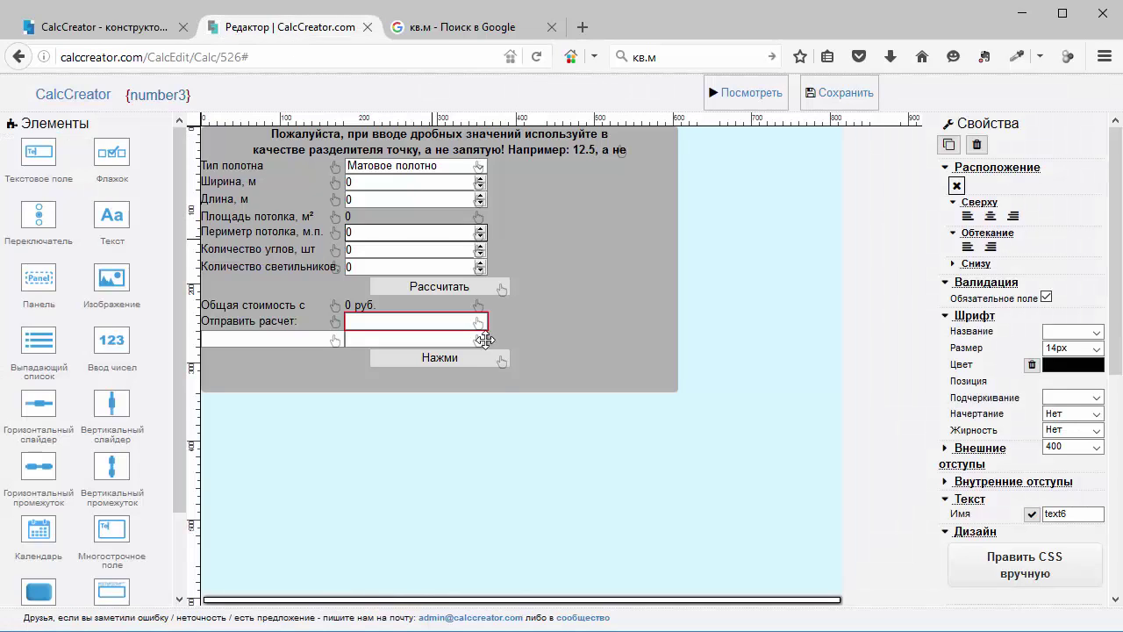
{"action": "scroll", "coordinate": [1018, 421], "scroll_direction": "down", "scroll_amount": 9}
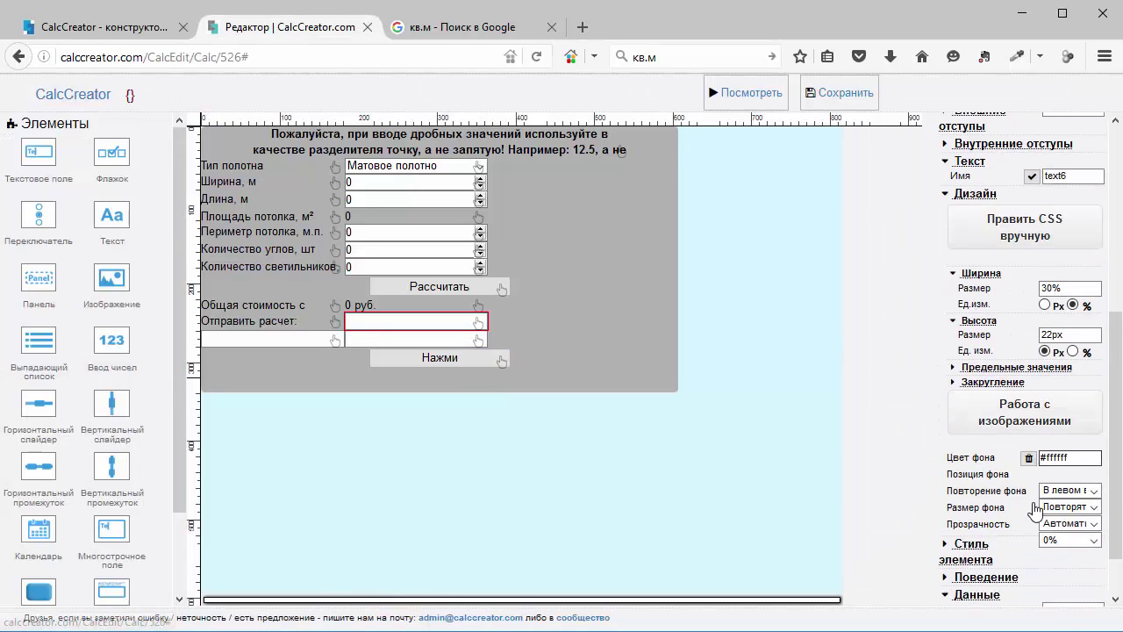
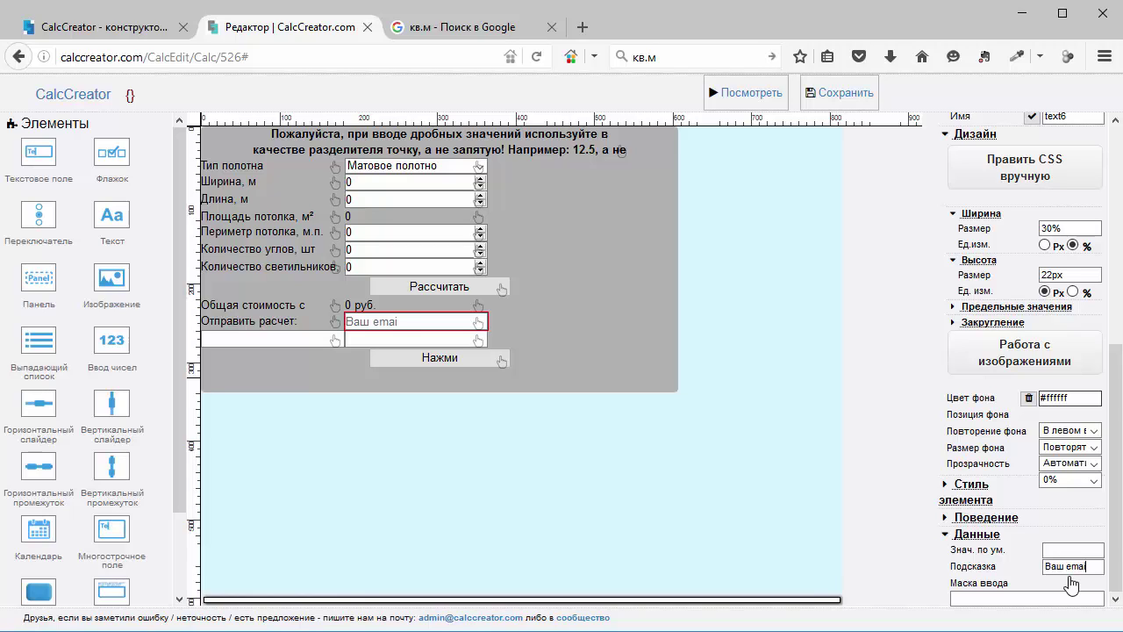
{"action": "left_click", "coordinate": [1073, 567]}
{"action": "scroll", "coordinate": [1119, 306], "scroll_direction": "up", "scroll_amount": 2}
Set the left inner padding of the "Ваш email" field to 3
{"action": "left_click", "coordinate": [342, 318]}
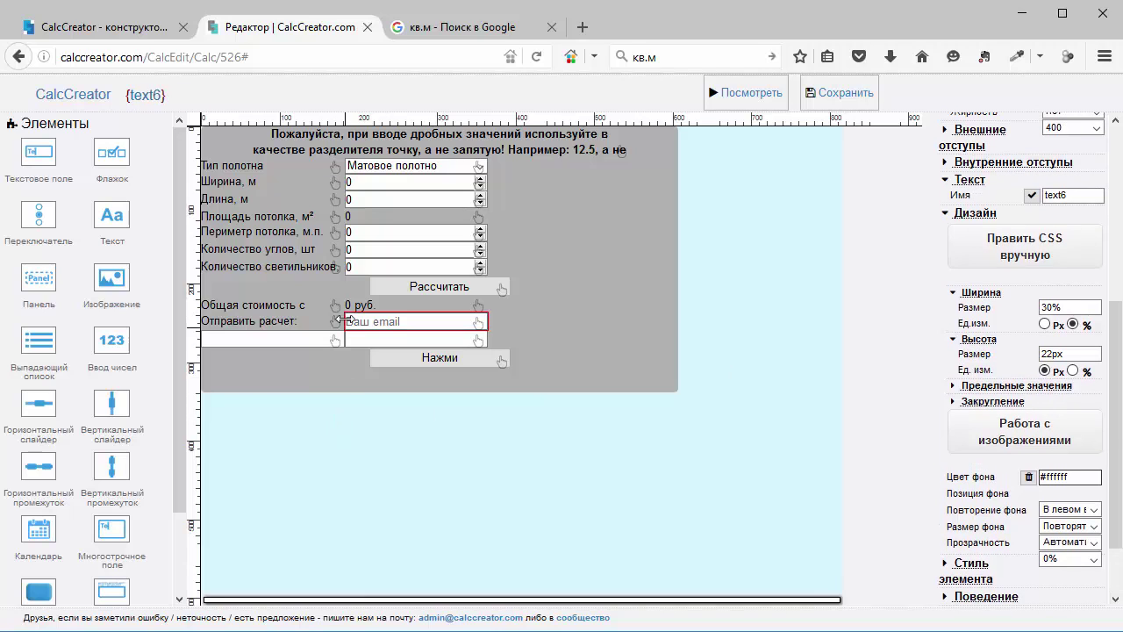
{"action": "scroll", "coordinate": [965, 316], "scroll_direction": "up", "scroll_amount": 3}
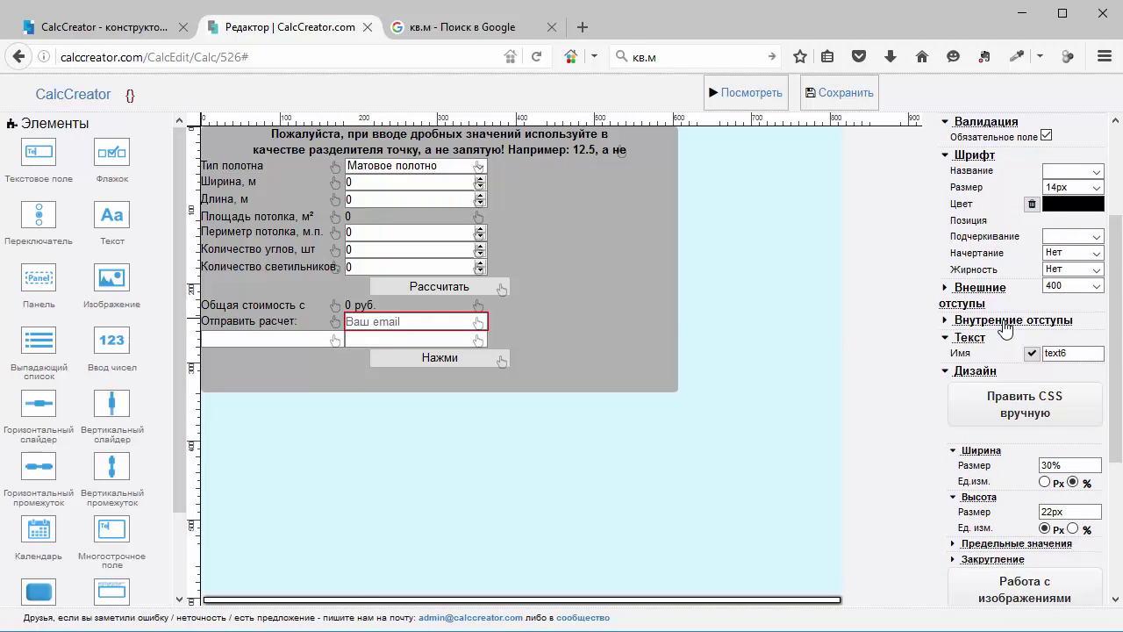
{"action": "left_click", "coordinate": [1003, 321]}
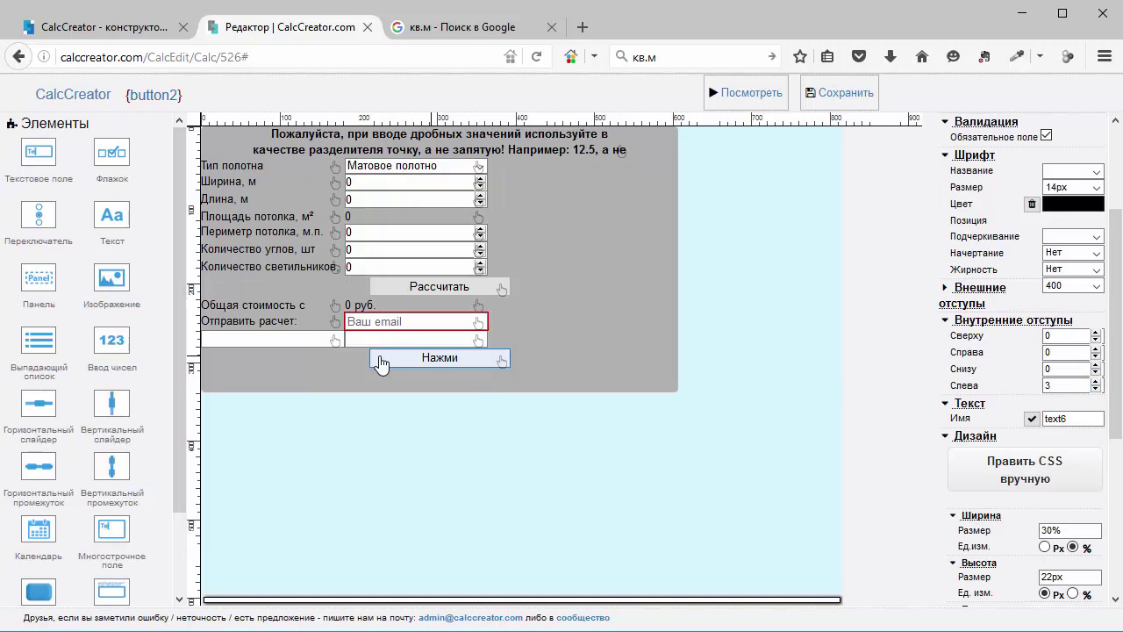
Give the text field below the "Отправить расчет:" label the hint "Ваше имя" and a left inner padding of 3
{"action": "left_click", "coordinate": [329, 341]}
{"action": "scroll", "coordinate": [1033, 477], "scroll_direction": "down", "scroll_amount": 5}
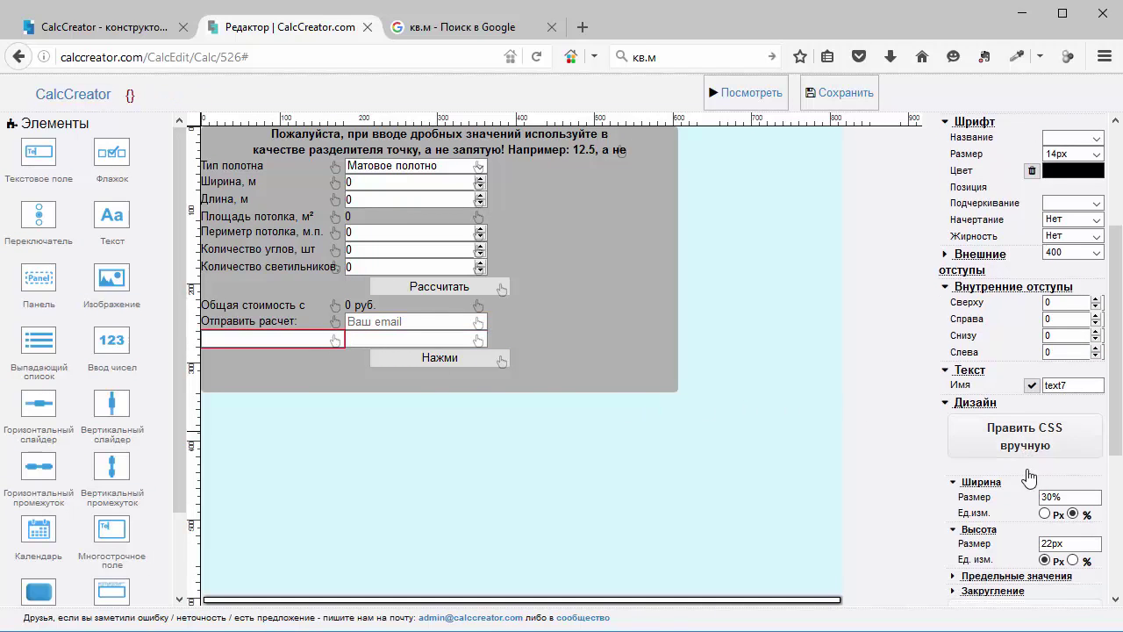
{"action": "left_click", "coordinate": [1065, 567]}
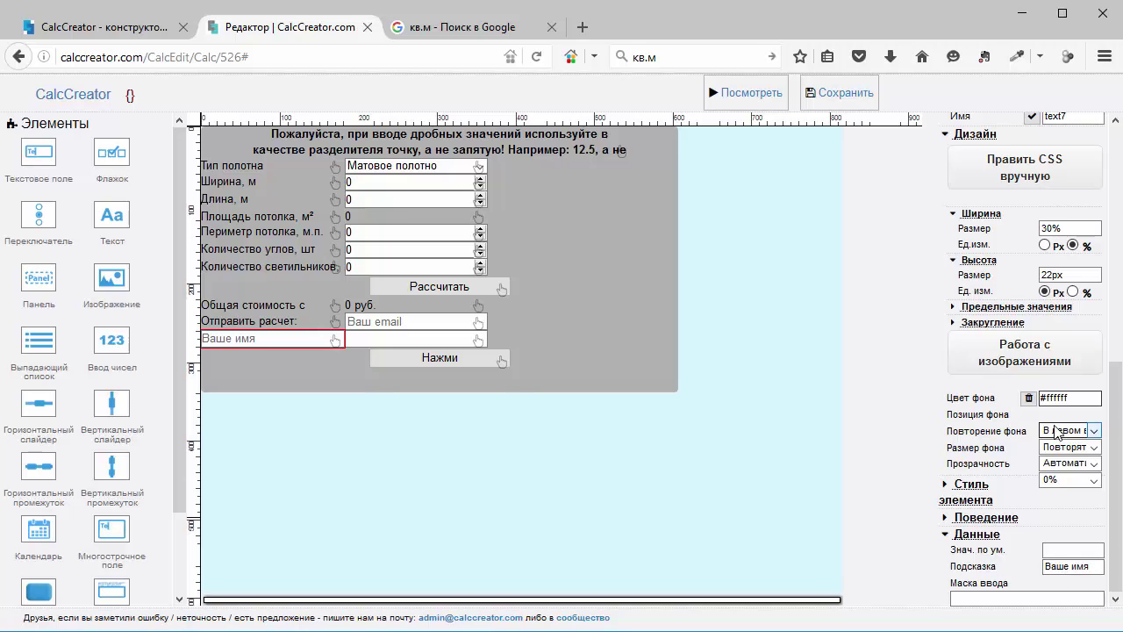
{"action": "scroll", "coordinate": [1066, 364], "scroll_direction": "up", "scroll_amount": 5}
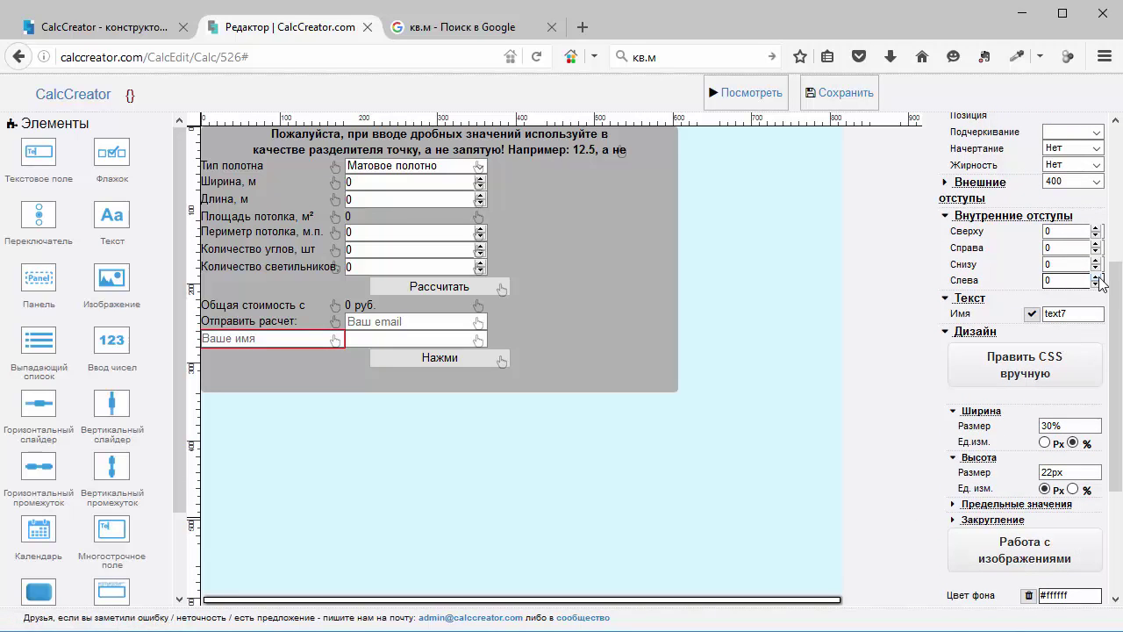
{"action": "left_click", "coordinate": [1097, 284]}
{"action": "left_click", "coordinate": [452, 339]}
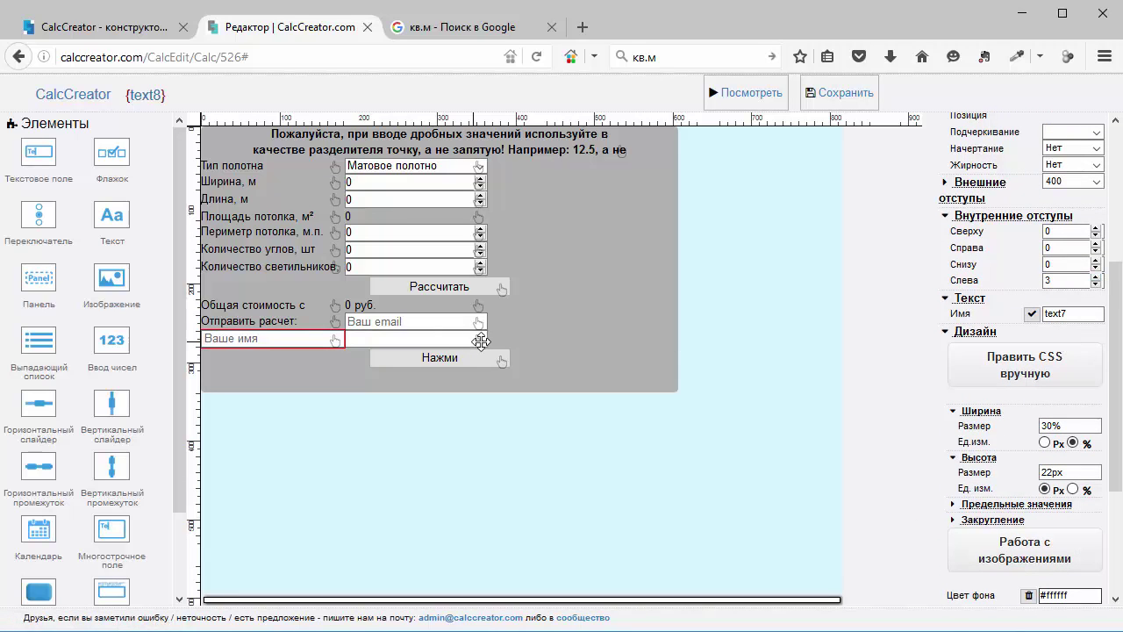
{"action": "scroll", "coordinate": [1052, 473], "scroll_direction": "down", "scroll_amount": 4}
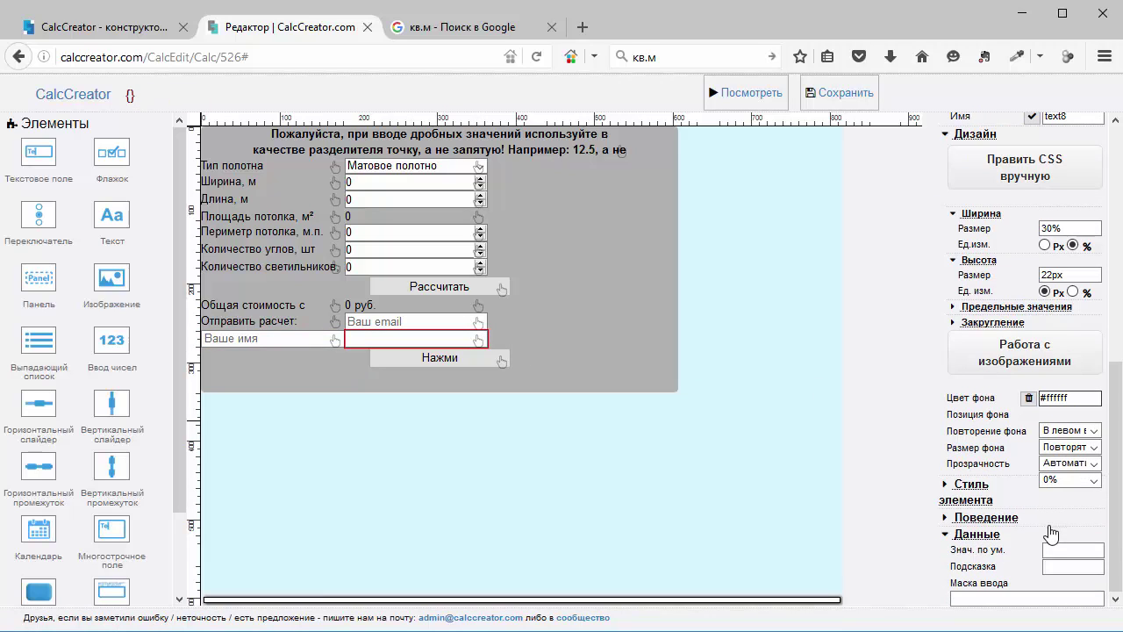
{"action": "left_click", "coordinate": [1031, 598]}
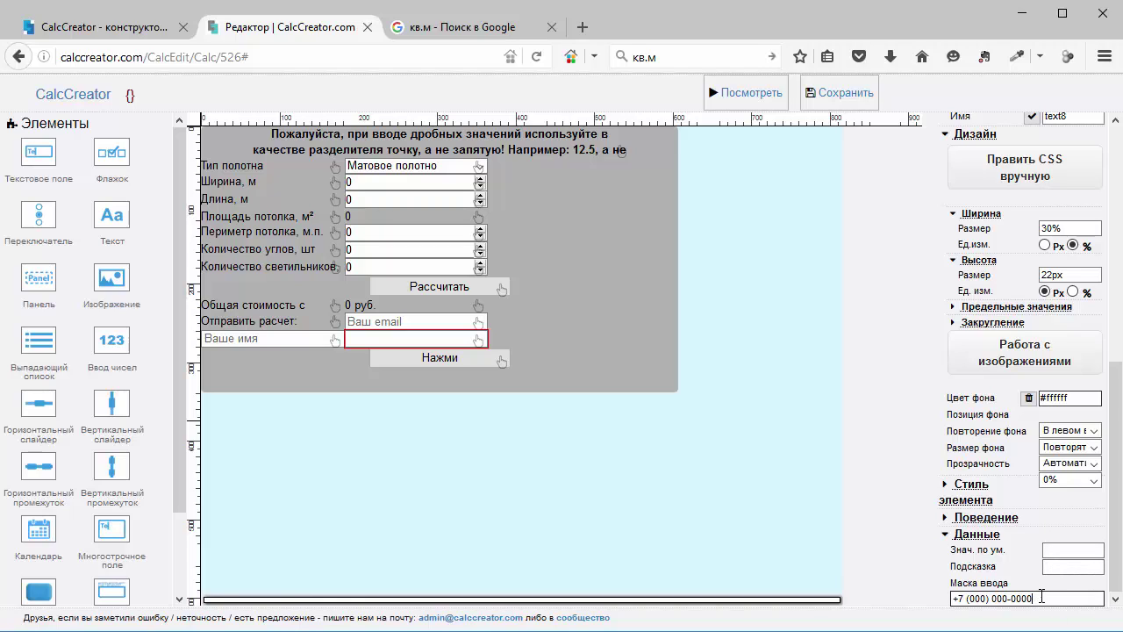
{"action": "left_click_drag", "start_coordinate": [1035, 599], "coordinate": [898, 596]}
{"action": "key", "text": "ctrl+c"}
{"action": "left_click", "coordinate": [1071, 567]}
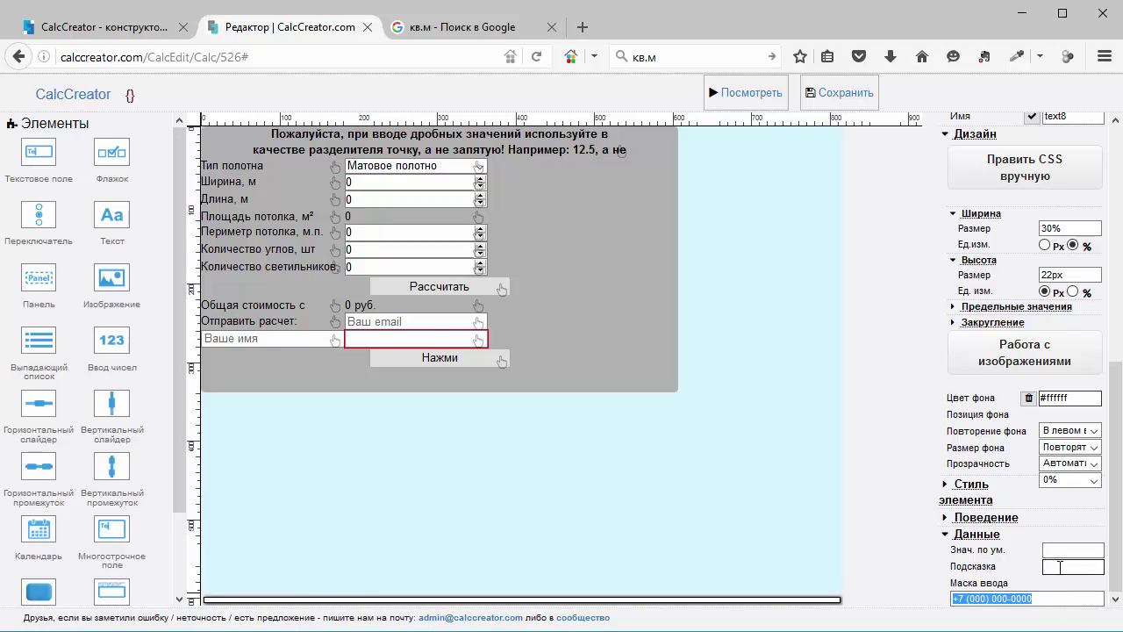
{"action": "key", "text": "ctrl+v"}
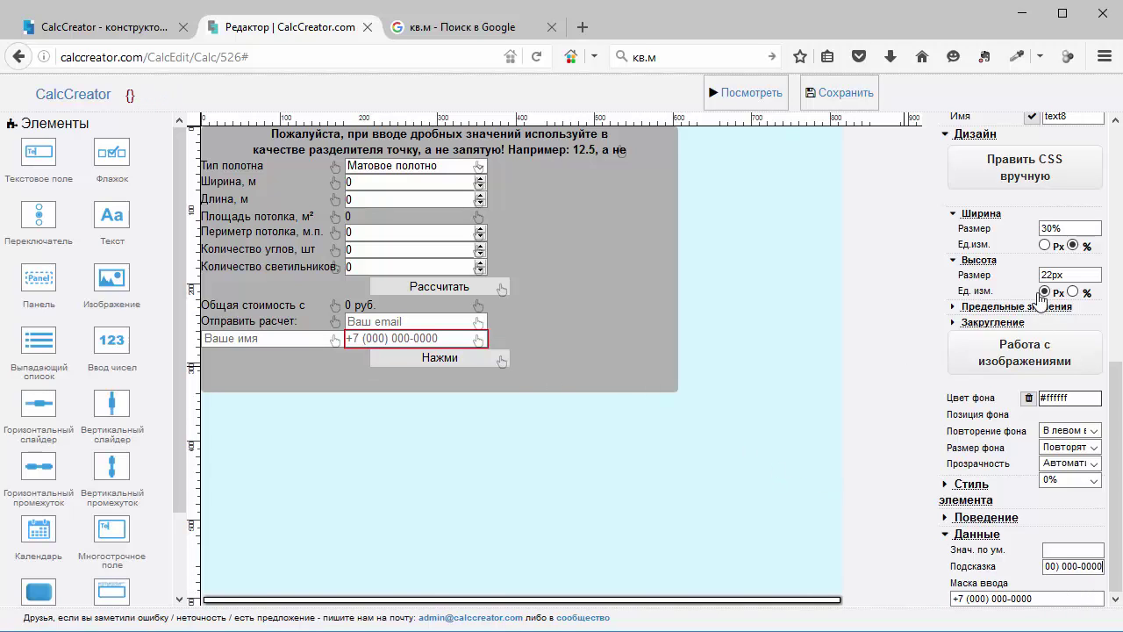
Set the left inner padding of the phone field to 3
{"action": "scroll", "coordinate": [1041, 298], "scroll_direction": "up", "scroll_amount": 5}
{"action": "left_click", "coordinate": [1096, 277]}
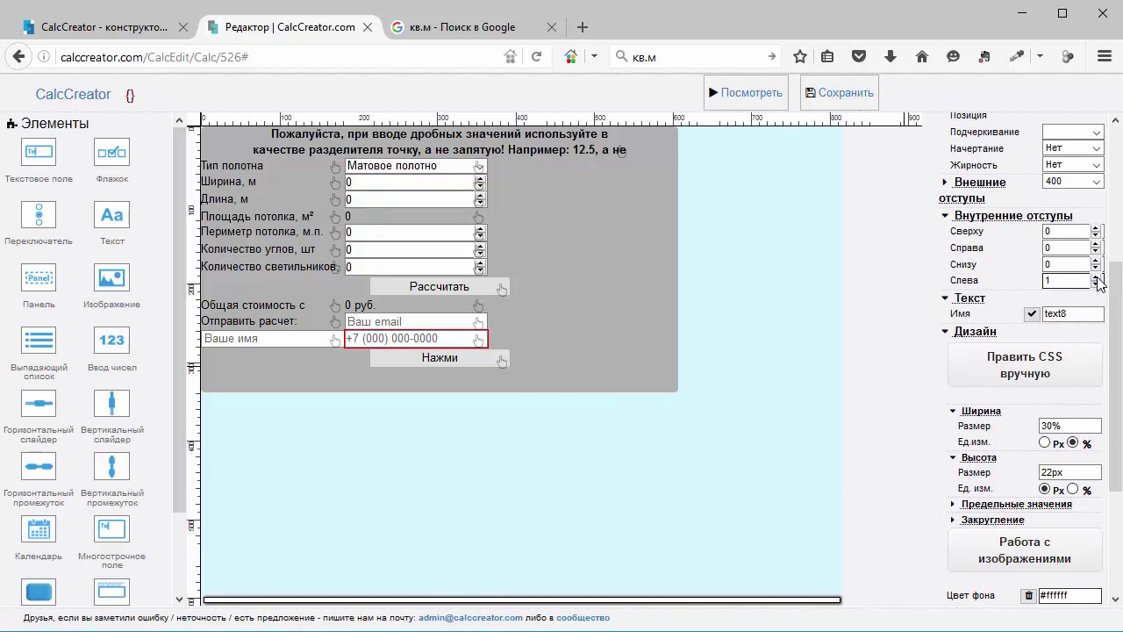
{"action": "left_click", "coordinate": [1095, 276]}
{"action": "left_click", "coordinate": [1096, 276]}
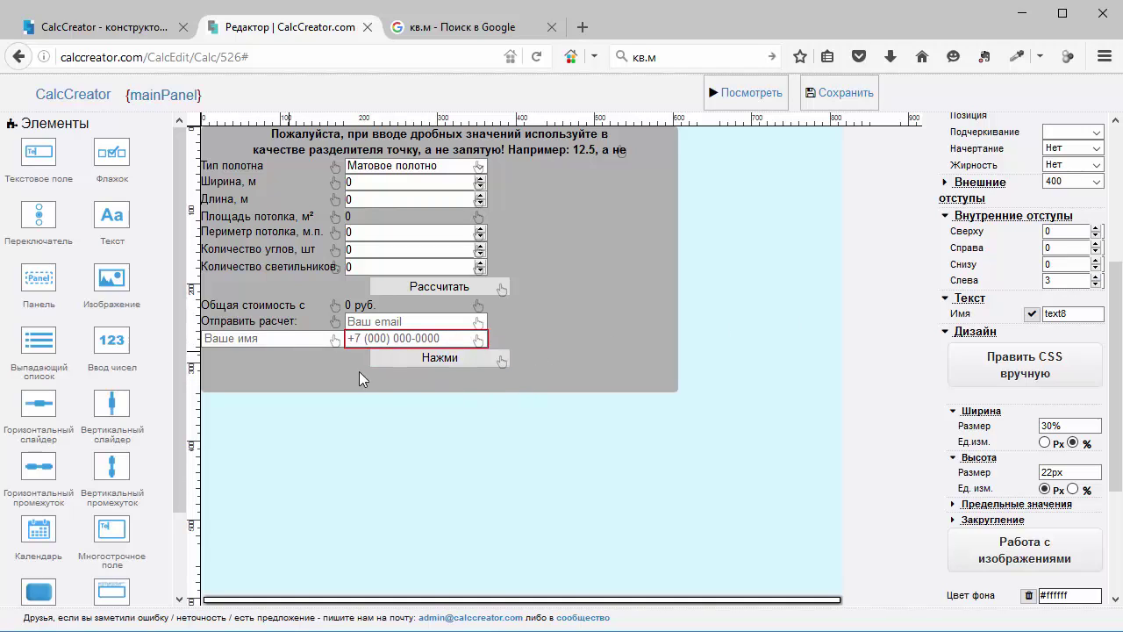
Add a script element to the calculator, name it scriptResult and show its behavior settings
{"action": "scroll", "coordinate": [110, 492], "scroll_direction": "down", "scroll_amount": 1}
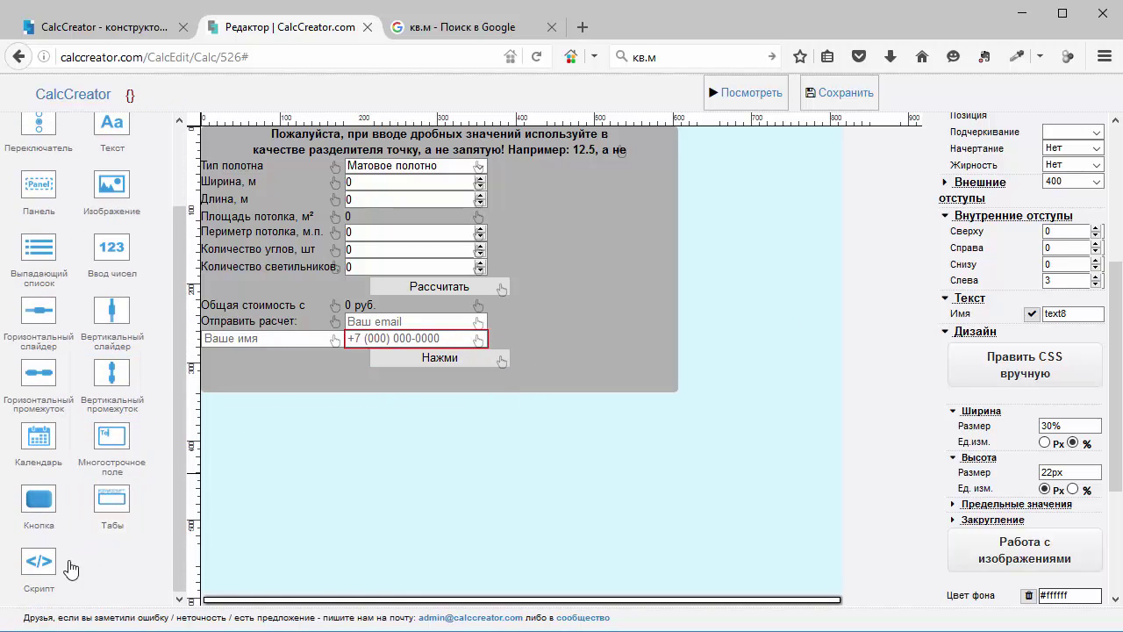
{"action": "left_click_drag", "start_coordinate": [50, 583], "coordinate": [347, 523]}
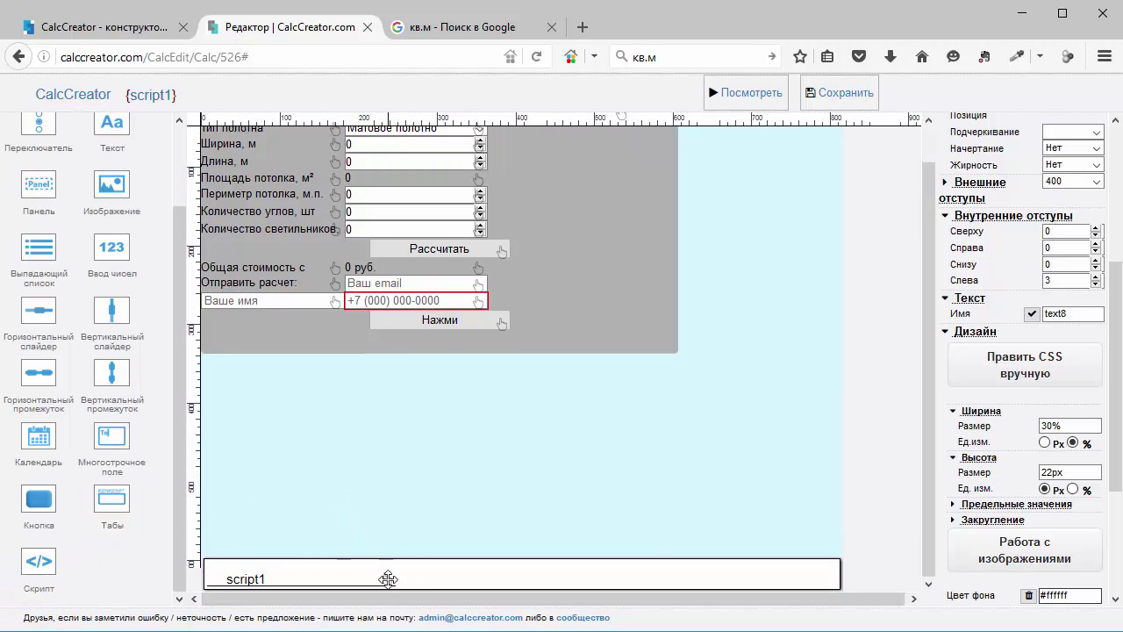
{"action": "left_click", "coordinate": [387, 579]}
{"action": "left_click", "coordinate": [1088, 182]}
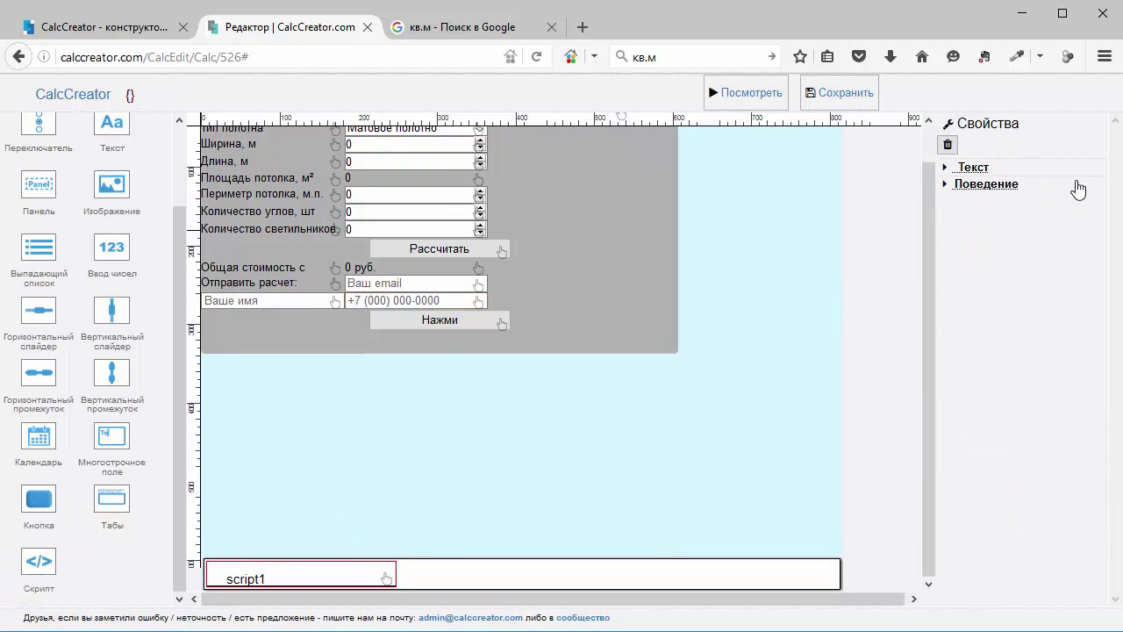
{"action": "left_click", "coordinate": [981, 169]}
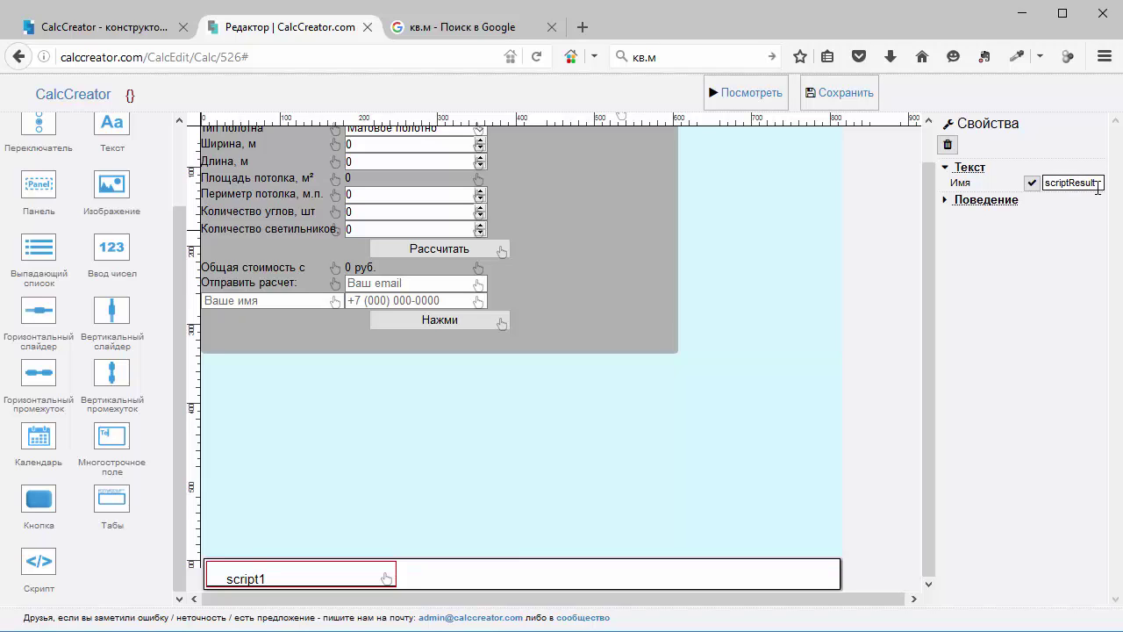
{"action": "left_click", "coordinate": [1030, 184]}
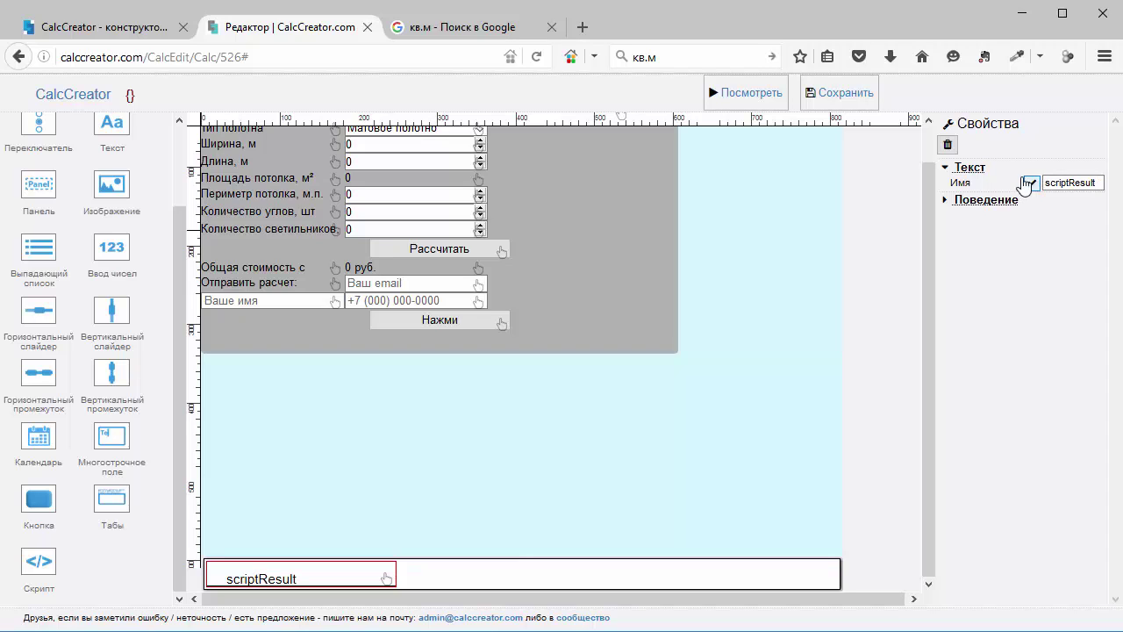
{"action": "left_click", "coordinate": [985, 202]}
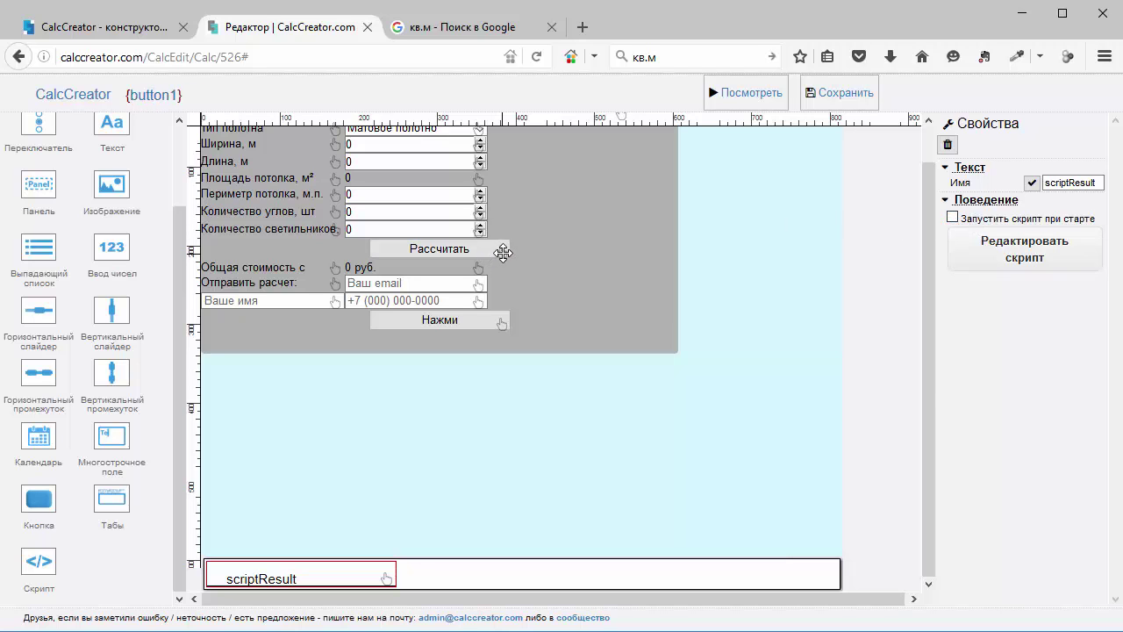
Assign the scriptResult script to the "Рассчитать" button
{"action": "left_click", "coordinate": [503, 253]}
{"action": "scroll", "coordinate": [1000, 391], "scroll_direction": "down", "scroll_amount": 10}
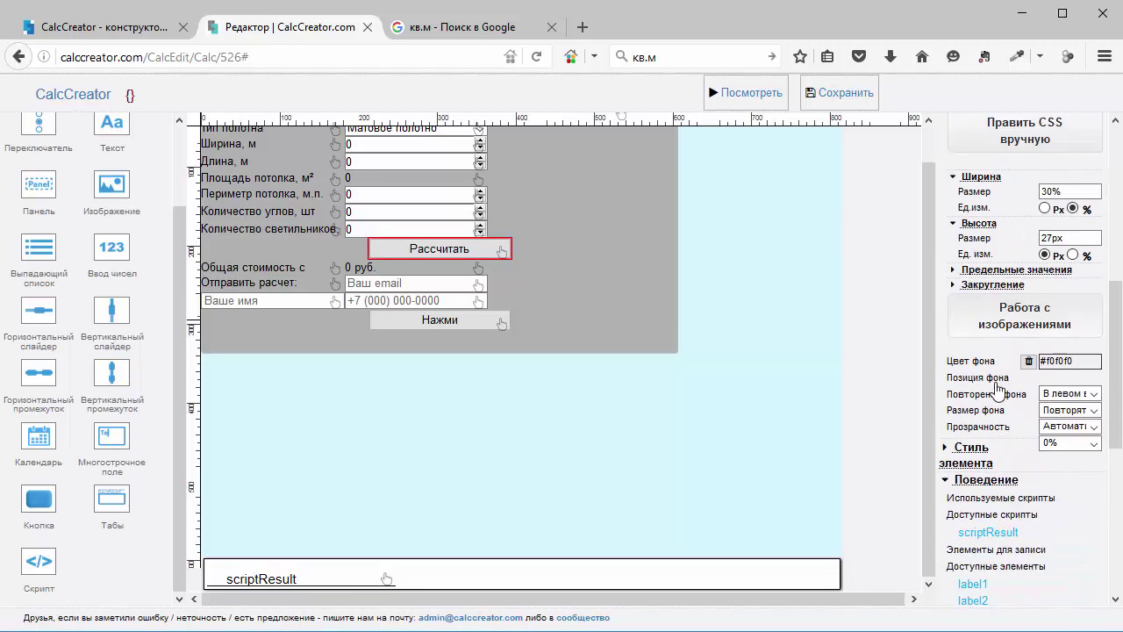
{"action": "left_click", "coordinate": [997, 239]}
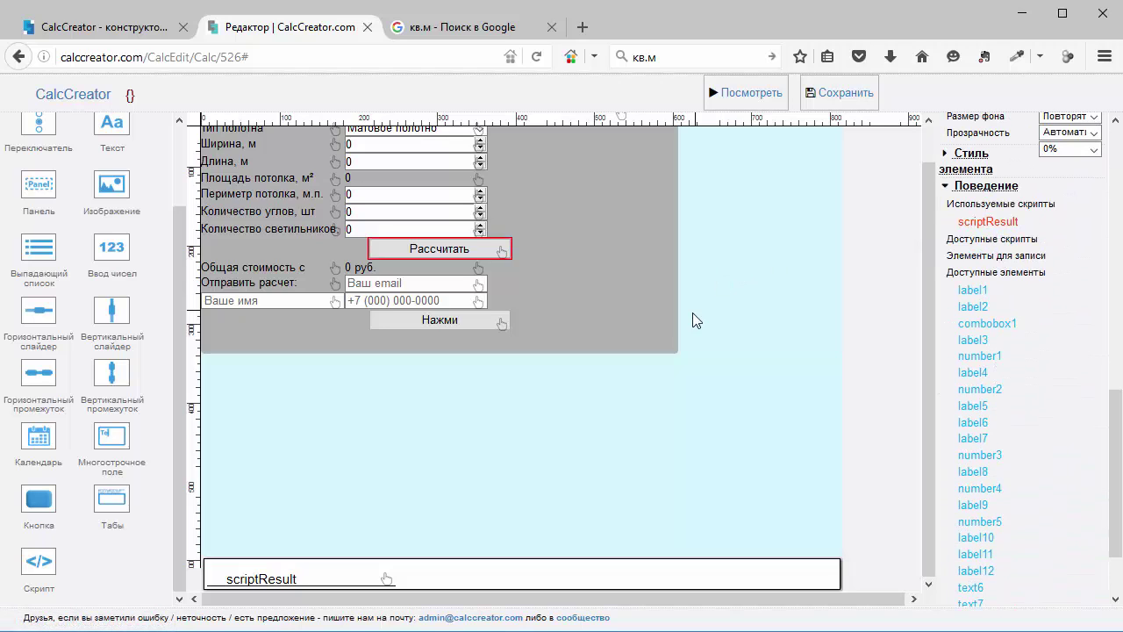
{"action": "left_click", "coordinate": [987, 186]}
Switch to the old beta calculator and check which script is assigned to the "Рассчитать" button
{"action": "left_click", "coordinate": [145, 29]}
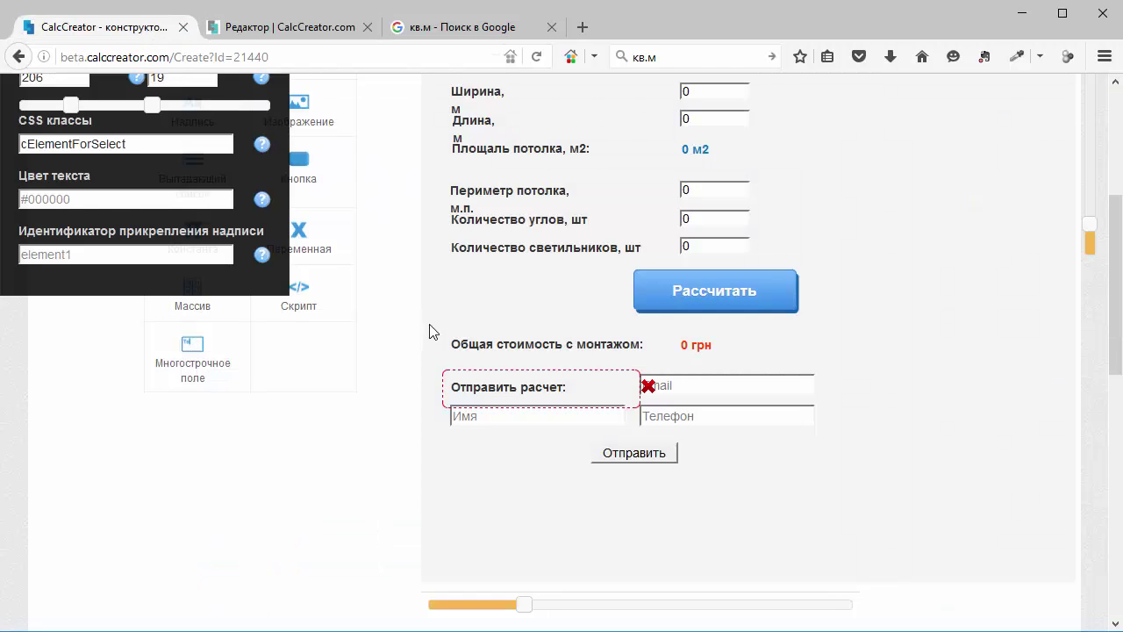
{"action": "scroll", "coordinate": [465, 369], "scroll_direction": "down", "scroll_amount": 5}
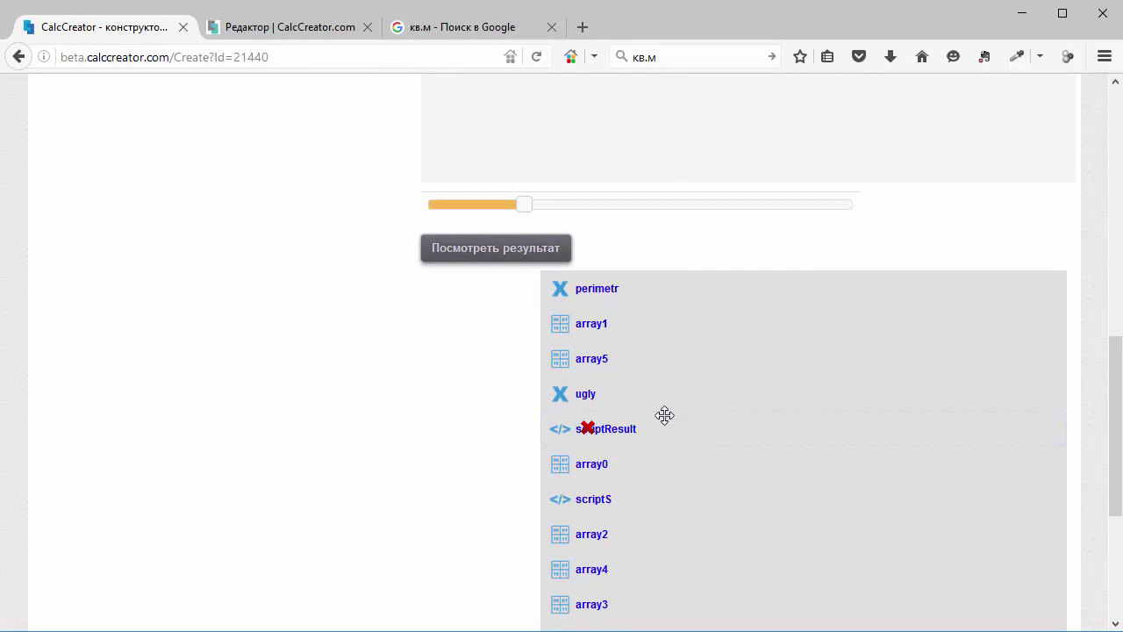
{"action": "scroll", "coordinate": [664, 415], "scroll_direction": "up", "scroll_amount": 5}
{"action": "left_click", "coordinate": [776, 282]}
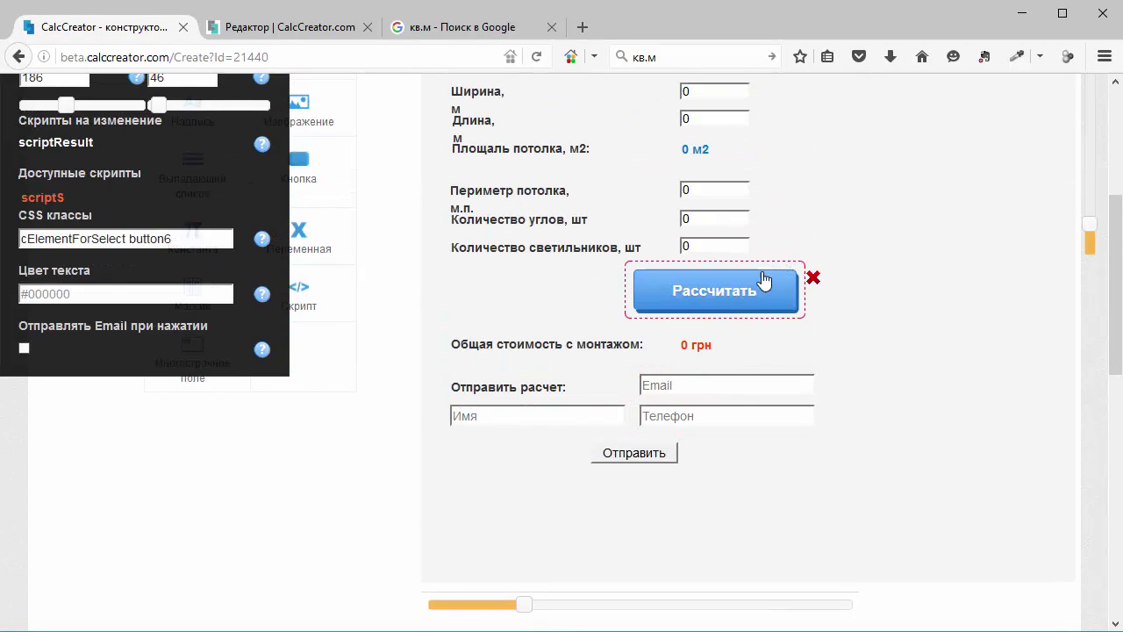
{"action": "scroll", "coordinate": [765, 281], "scroll_direction": "up", "scroll_amount": 4}
{"action": "scroll", "coordinate": [690, 345], "scroll_direction": "down", "scroll_amount": 4}
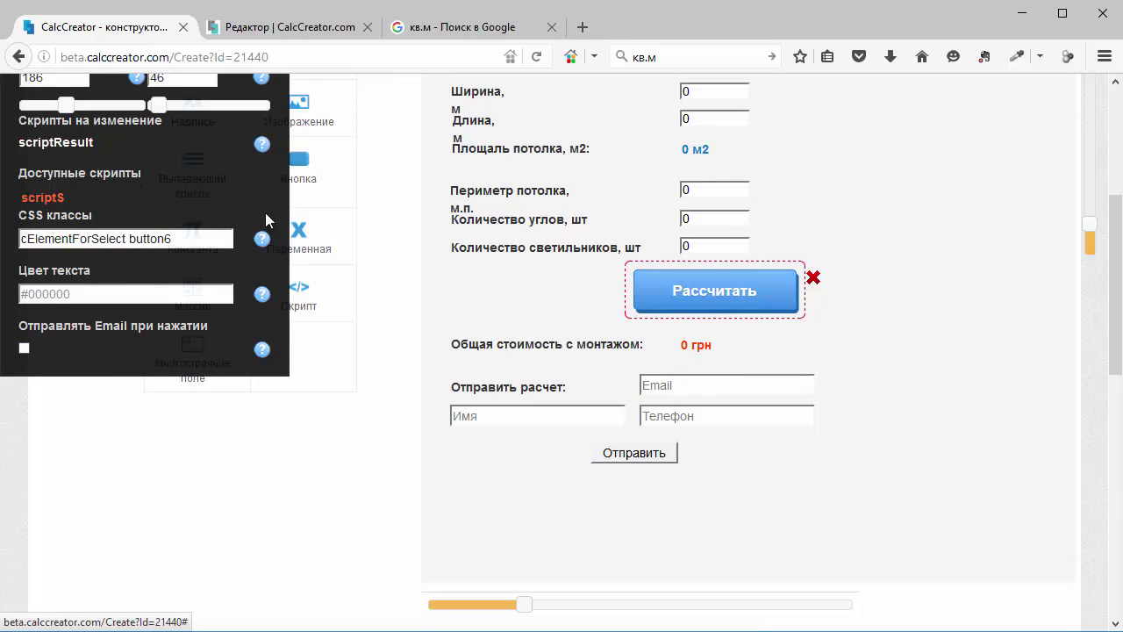
Open the scriptResult script in the beta calculator, enlarge its code box and copy the entire code
{"action": "scroll", "coordinate": [482, 322], "scroll_direction": "down", "scroll_amount": 6}
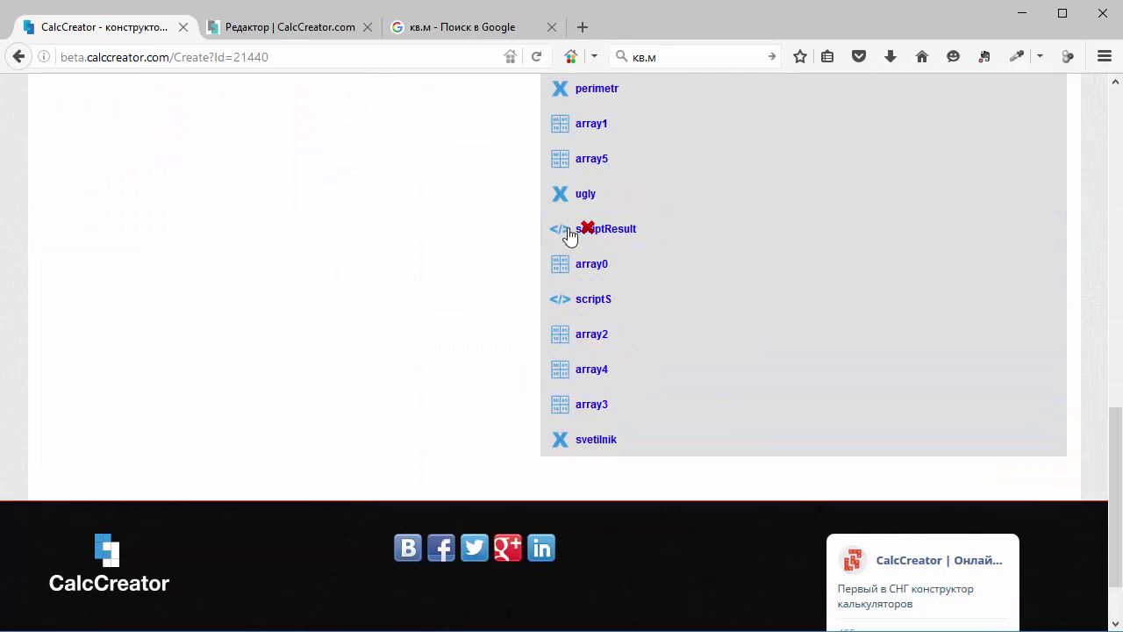
{"action": "left_click", "coordinate": [569, 234]}
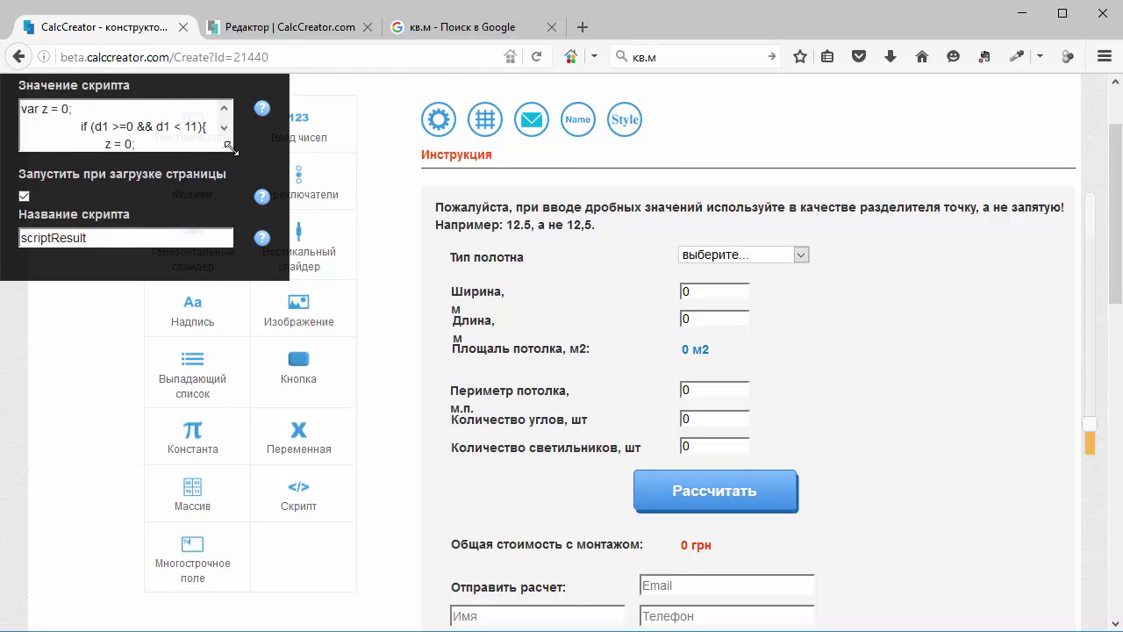
{"action": "left_click_drag", "start_coordinate": [230, 148], "coordinate": [566, 487]}
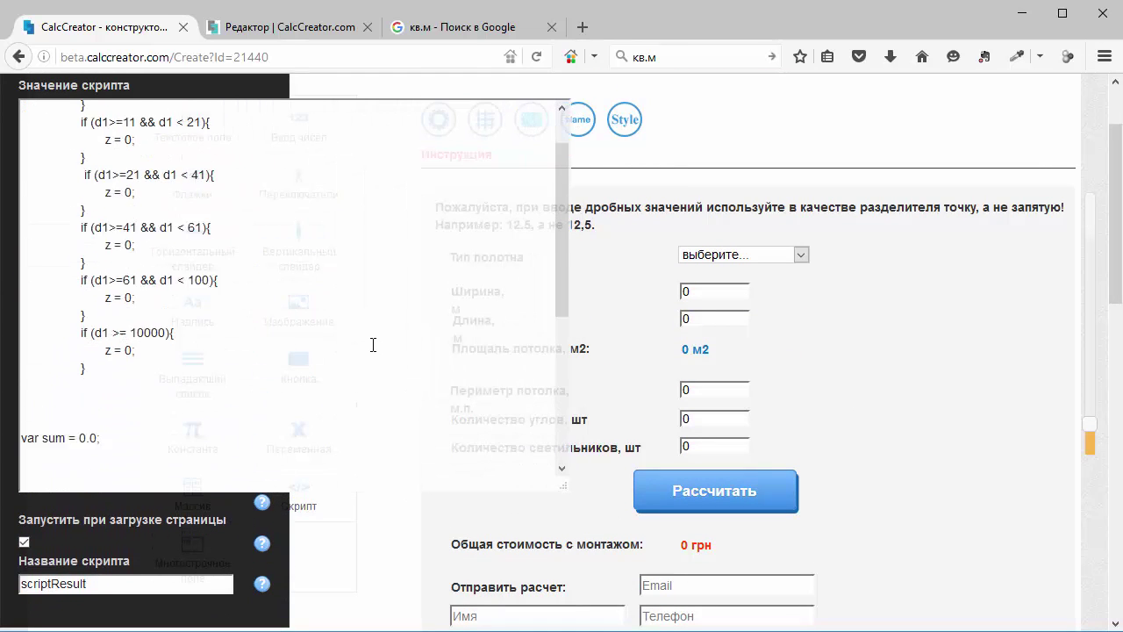
{"action": "scroll", "coordinate": [373, 345], "scroll_direction": "down", "scroll_amount": 6}
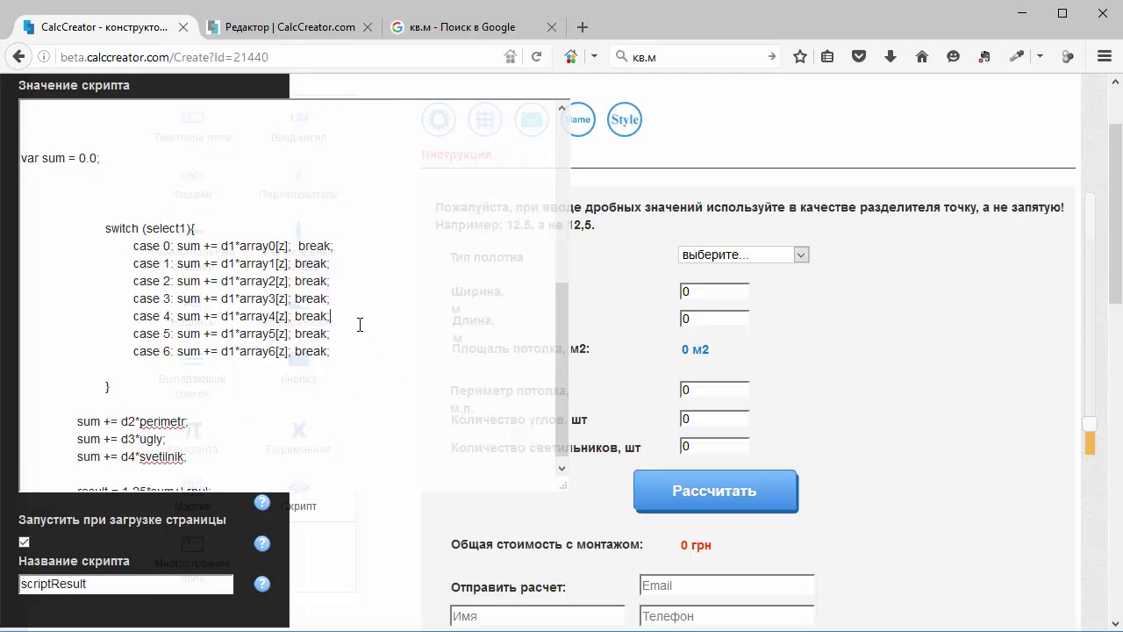
{"action": "key", "text": "ctrl+a"}
{"action": "key", "text": "alt+Tab"}
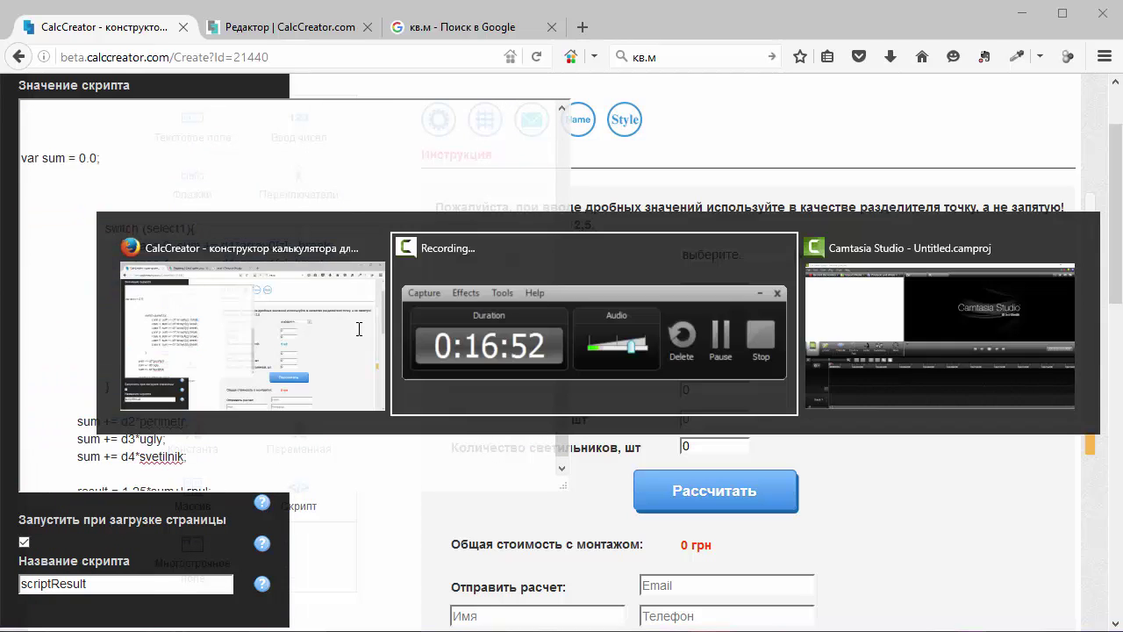
{"action": "left_click", "coordinate": [359, 329]}
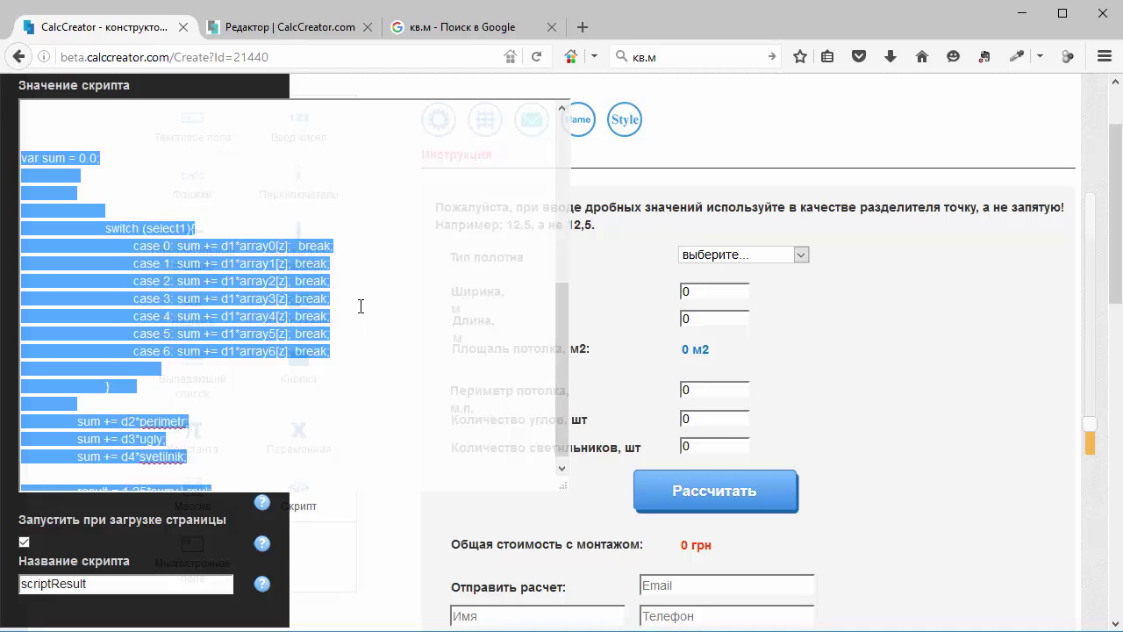
Return to the new editor, open the scriptResult element's code for editing and paste the copied script into it
{"action": "left_click", "coordinate": [318, 28]}
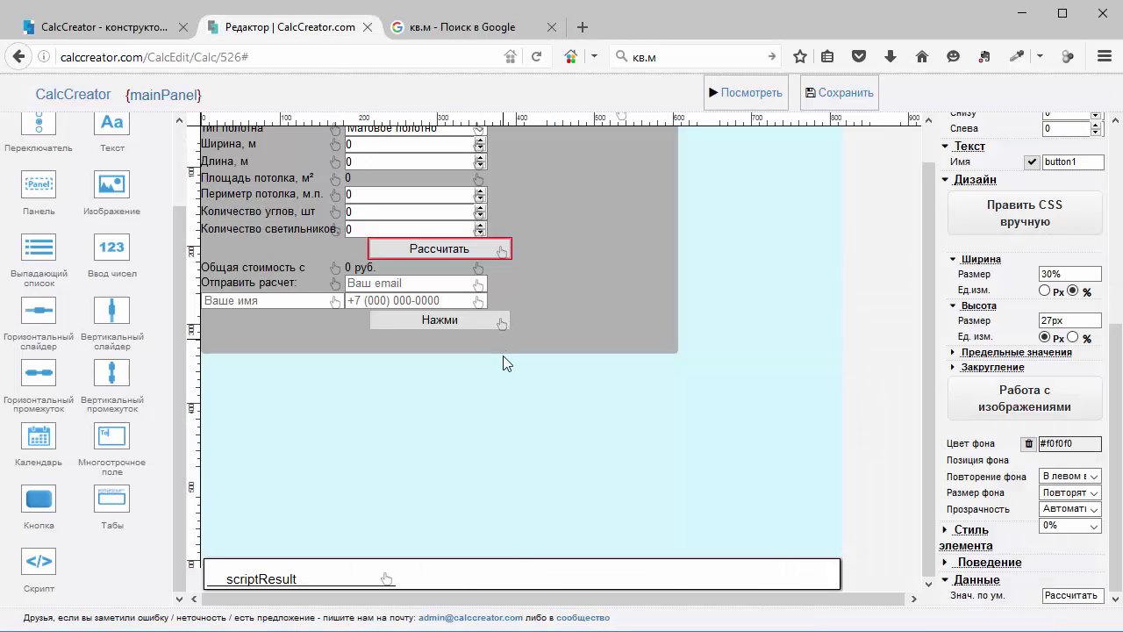
{"action": "left_click", "coordinate": [391, 579]}
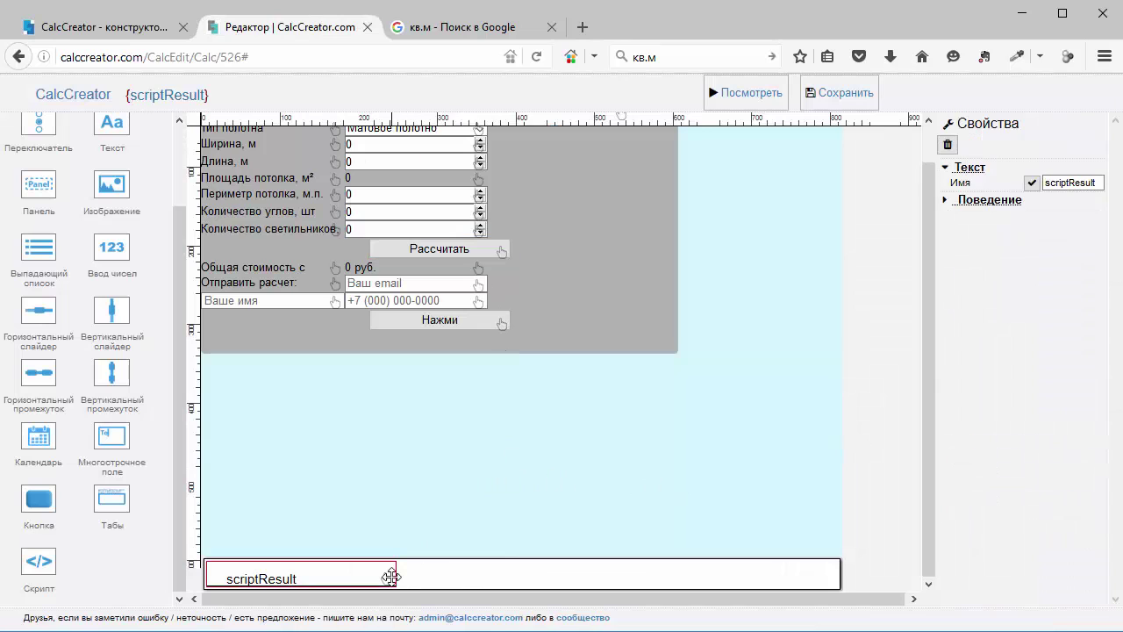
{"action": "left_click", "coordinate": [999, 200]}
{"action": "left_click", "coordinate": [1016, 247]}
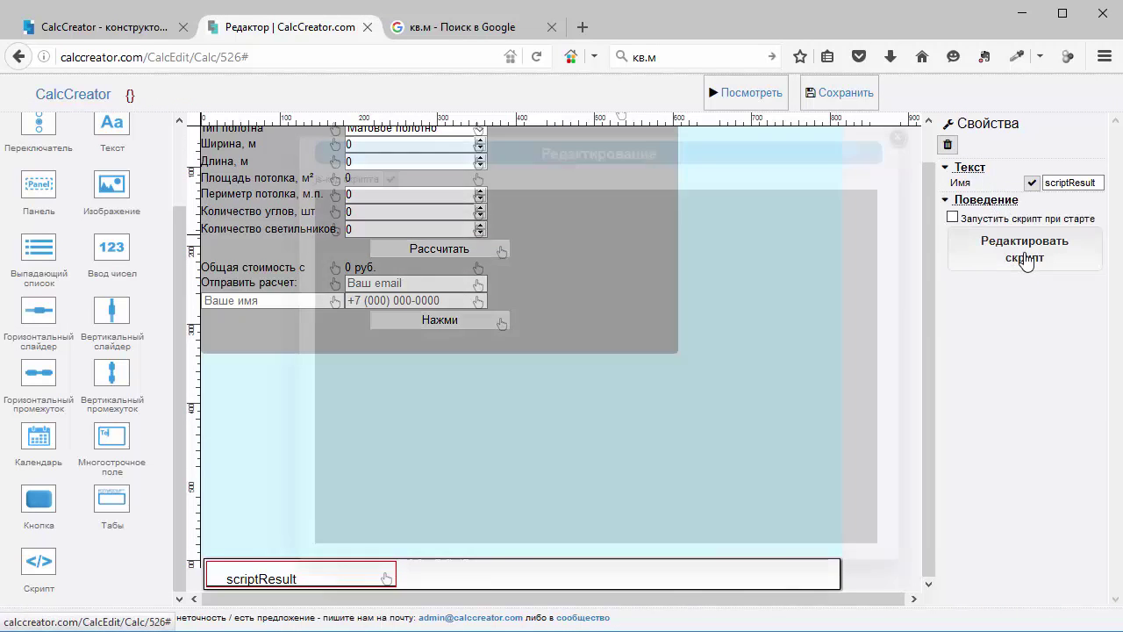
{"action": "key", "text": "ctrl+v"}
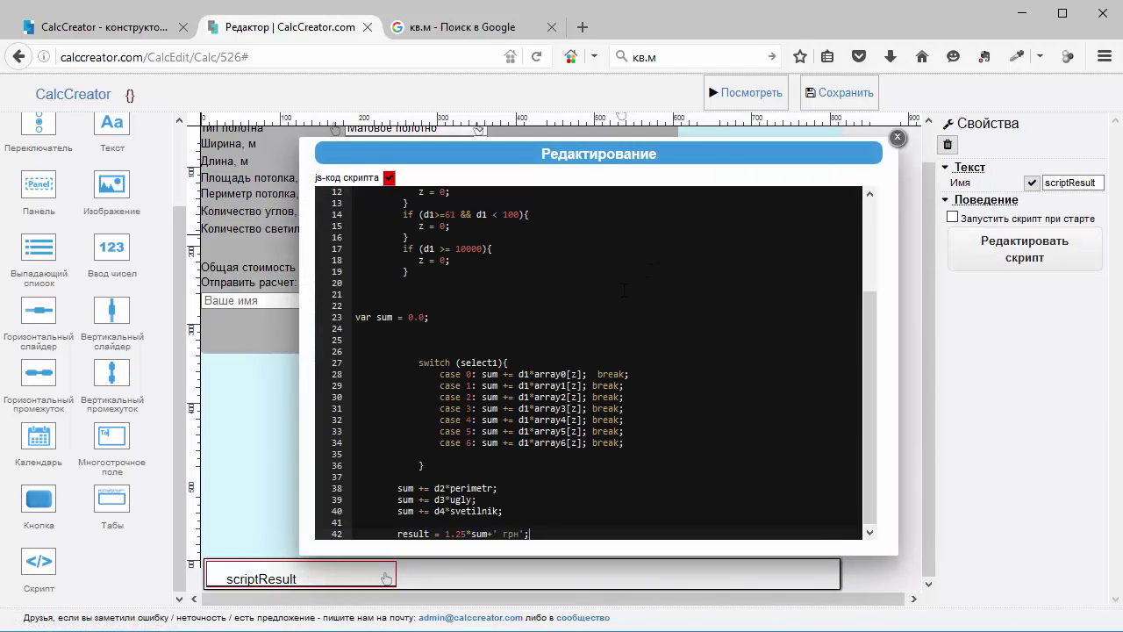
Insert two blank lines at the start of the script, above "var z = 0;"
{"action": "scroll", "coordinate": [556, 298], "scroll_direction": "up", "scroll_amount": 5}
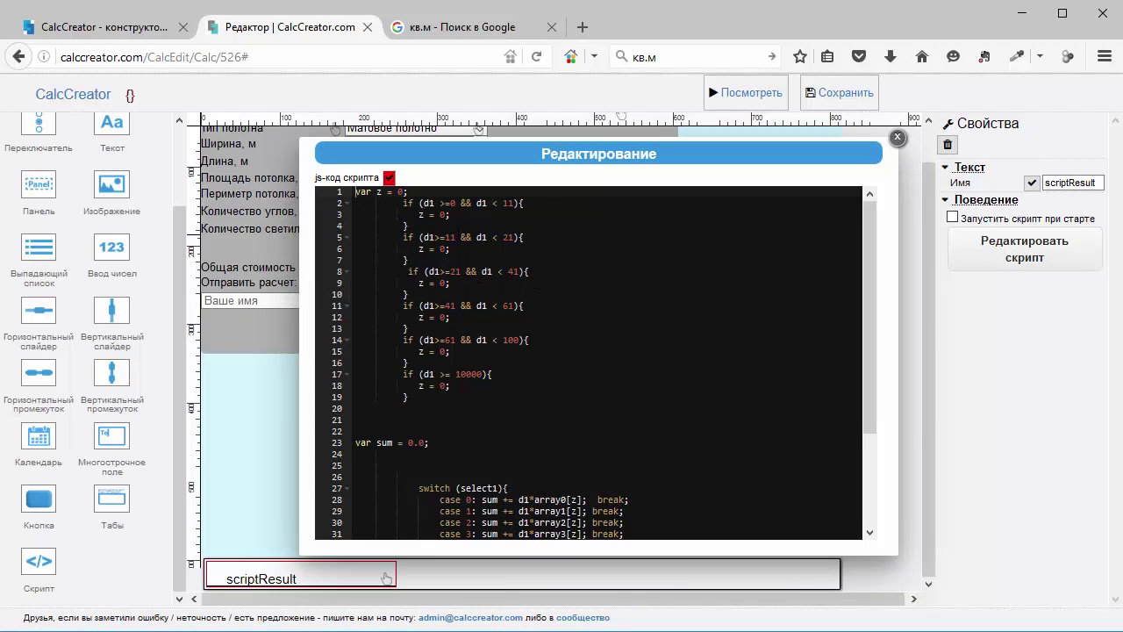
{"action": "key", "text": "Return"}
{"action": "key", "text": "Return"}
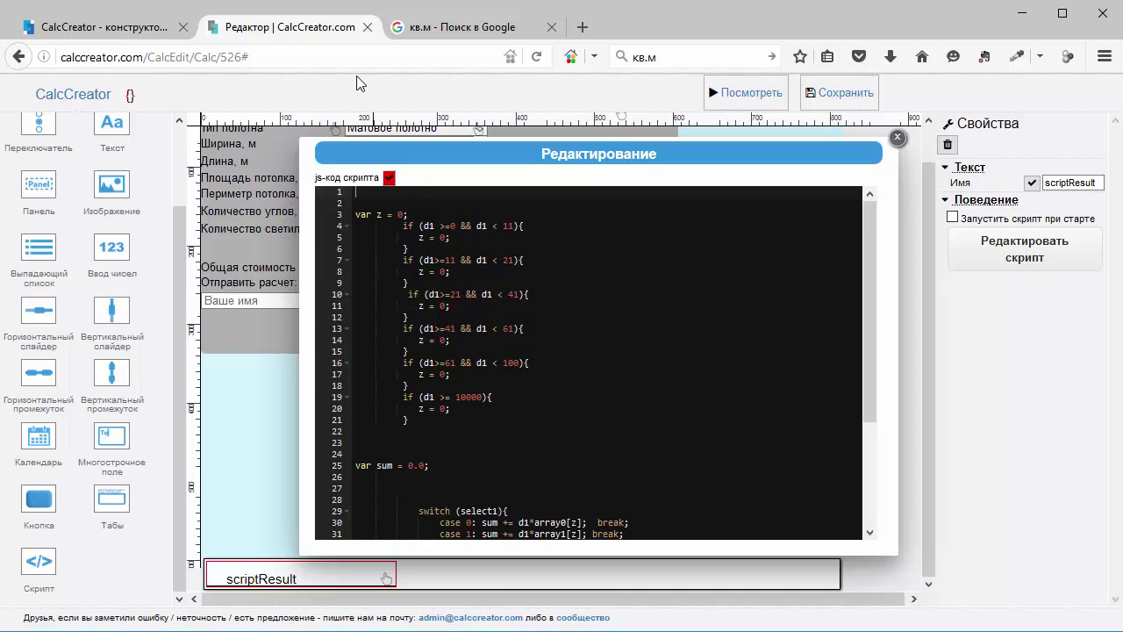
Close the Google search page, clear the browser's search box and return to the first line of the script
{"action": "left_click", "coordinate": [550, 29]}
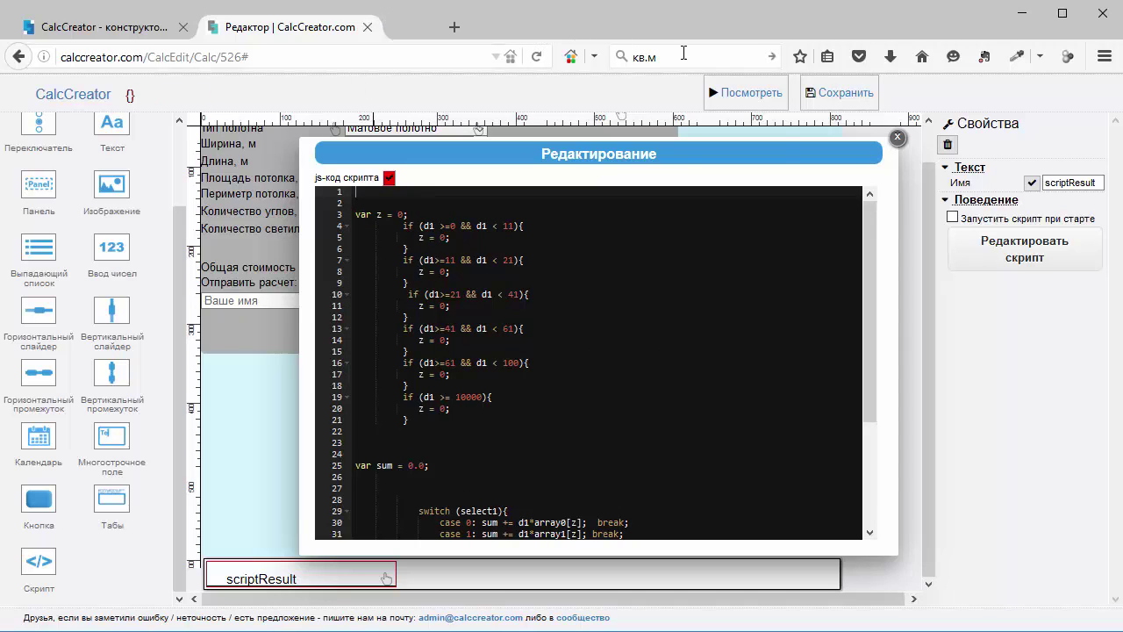
{"action": "left_click", "coordinate": [687, 56]}
{"action": "key", "text": "BackSpace"}
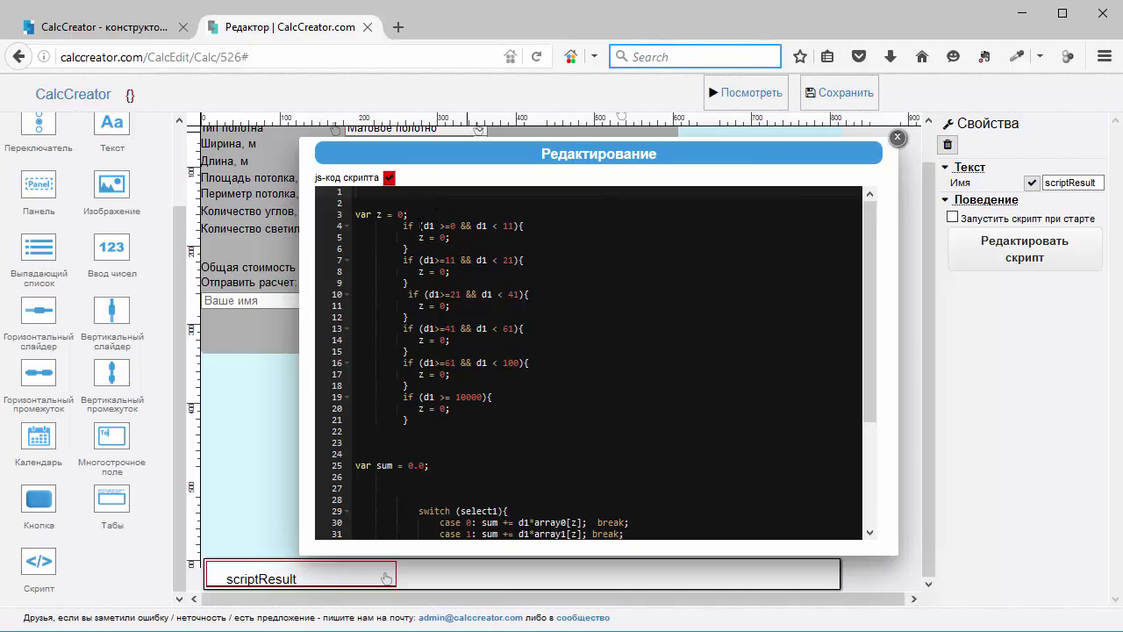
{"action": "left_click", "coordinate": [393, 190]}
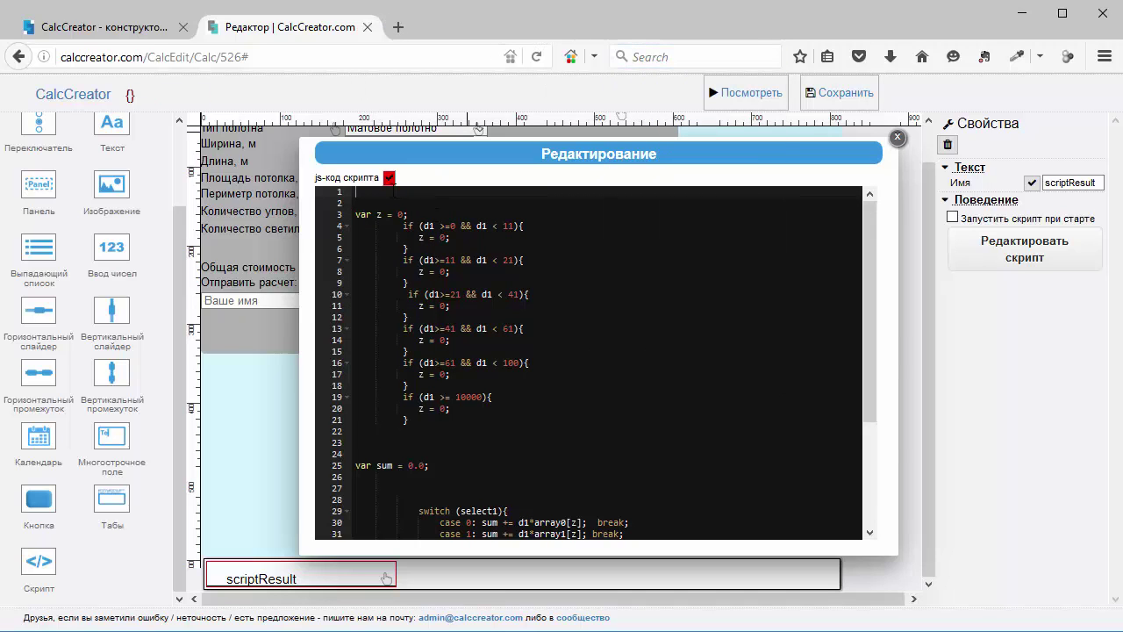
Go back to the beta calculator and review the beginning of its scriptResult code and the calculator form
{"action": "left_click", "coordinate": [121, 29]}
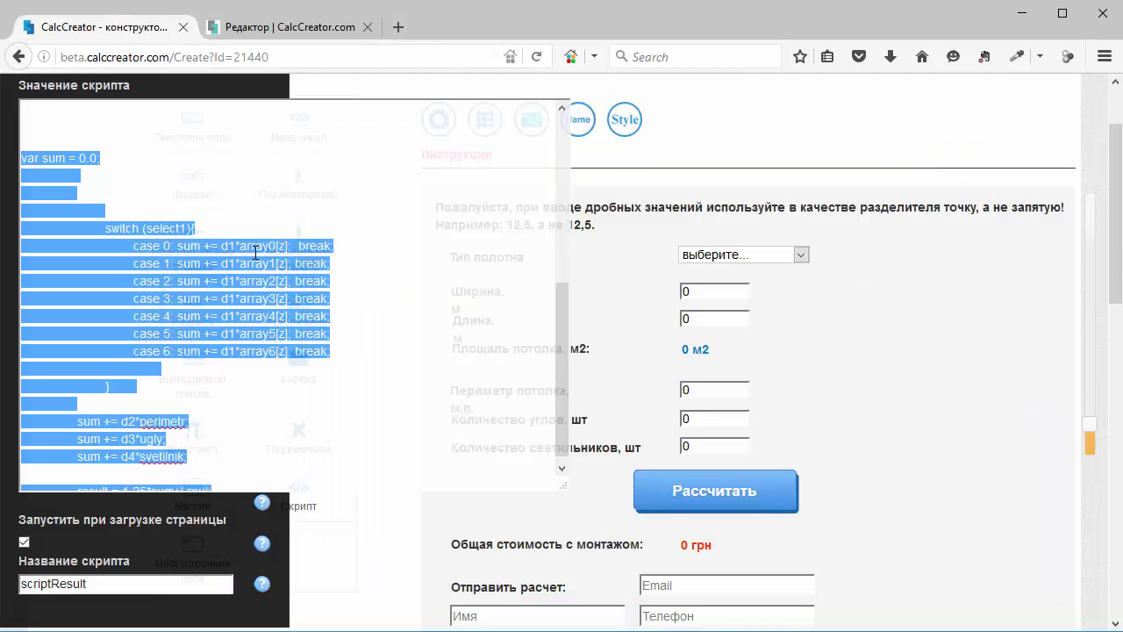
{"action": "left_click", "coordinate": [219, 180]}
{"action": "scroll", "coordinate": [377, 175], "scroll_direction": "up", "scroll_amount": 10}
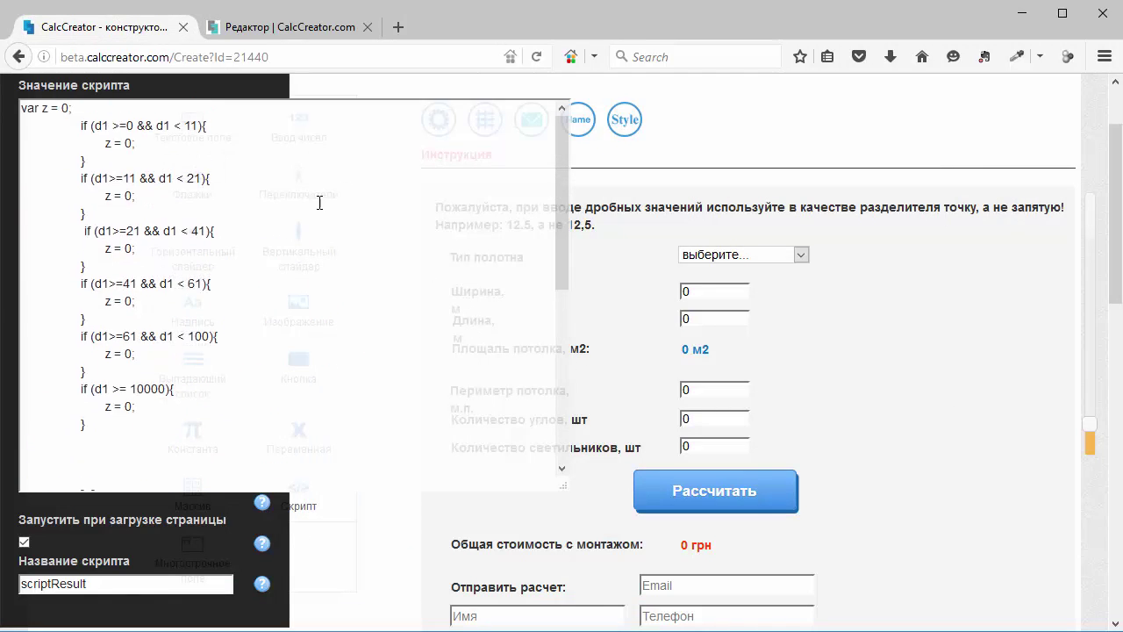
{"action": "scroll", "coordinate": [319, 203], "scroll_direction": "up", "scroll_amount": 2}
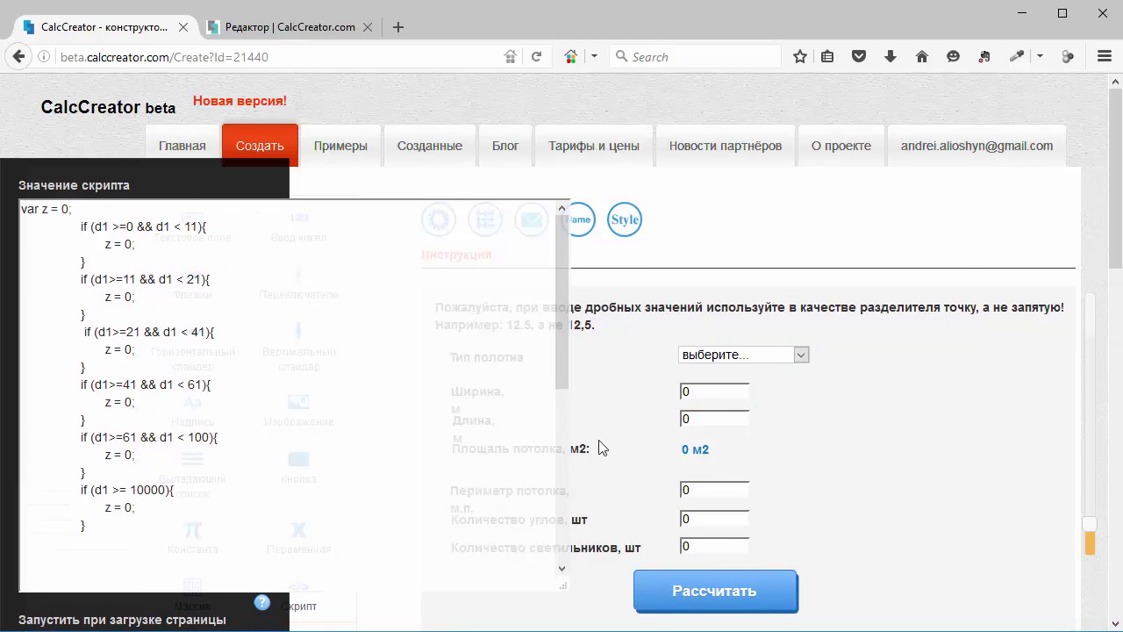
{"action": "scroll", "coordinate": [737, 509], "scroll_direction": "down", "scroll_amount": 3}
{"action": "scroll", "coordinate": [737, 509], "scroll_direction": "down", "scroll_amount": 2}
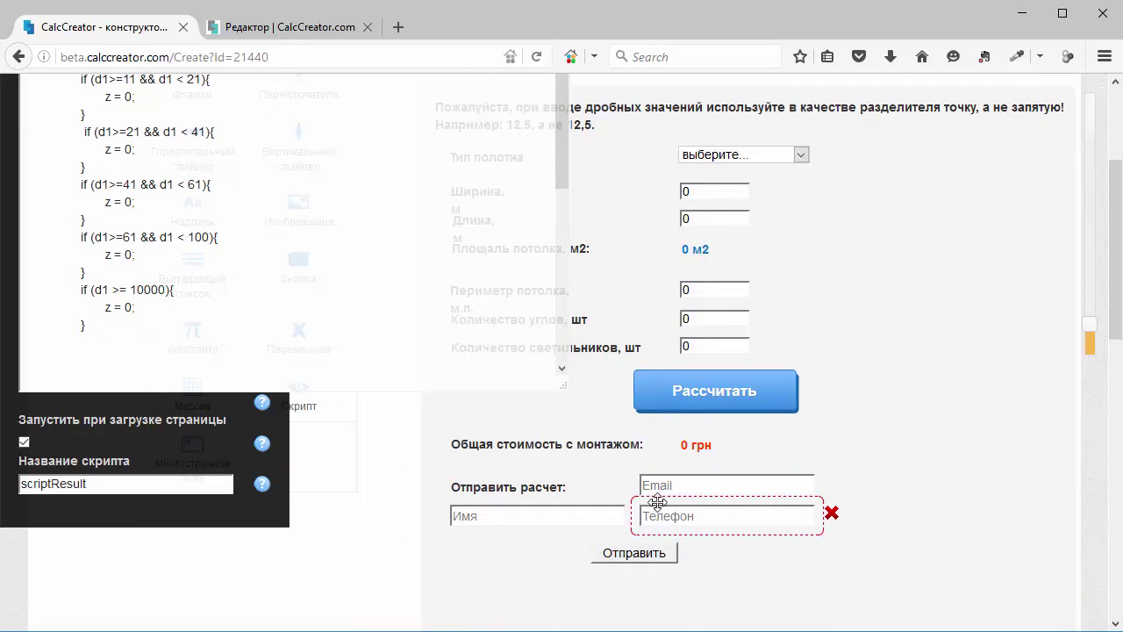
Check the variable names of the beta calculator's width, length, canvas type, perimeter, corner count, lamp count and area elements
{"action": "left_click", "coordinate": [723, 179]}
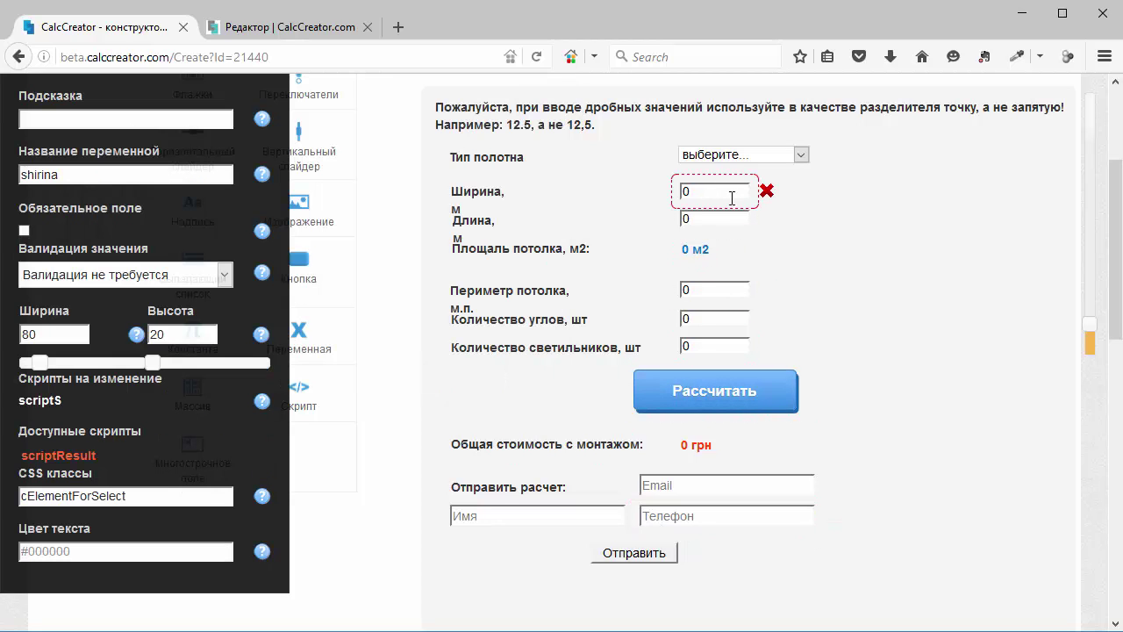
{"action": "left_click", "coordinate": [730, 223]}
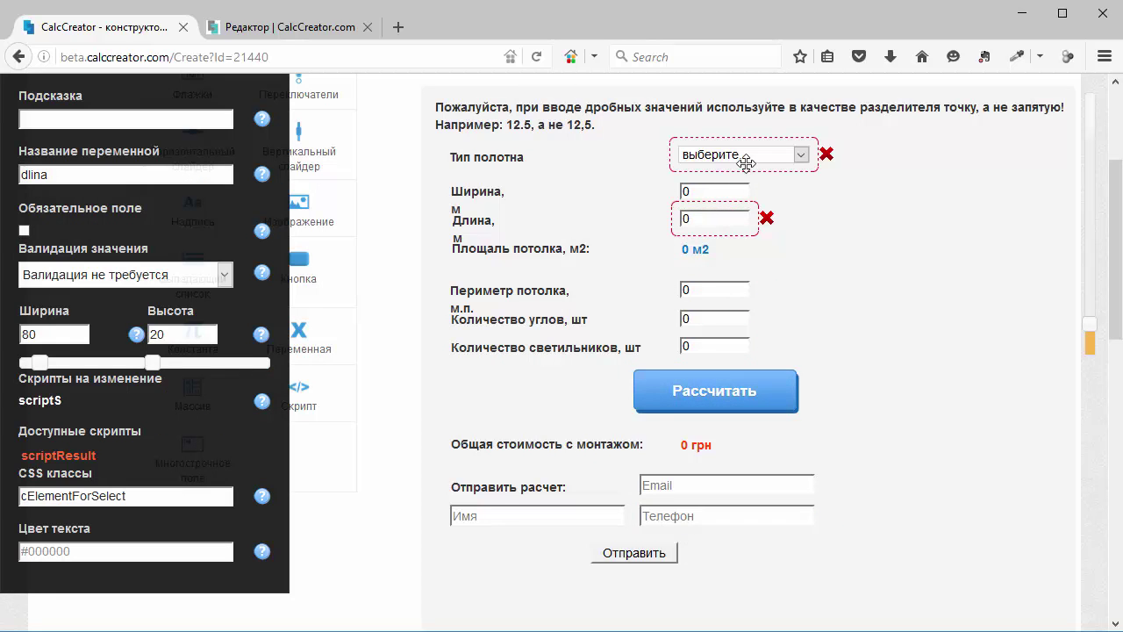
{"action": "left_click", "coordinate": [754, 138]}
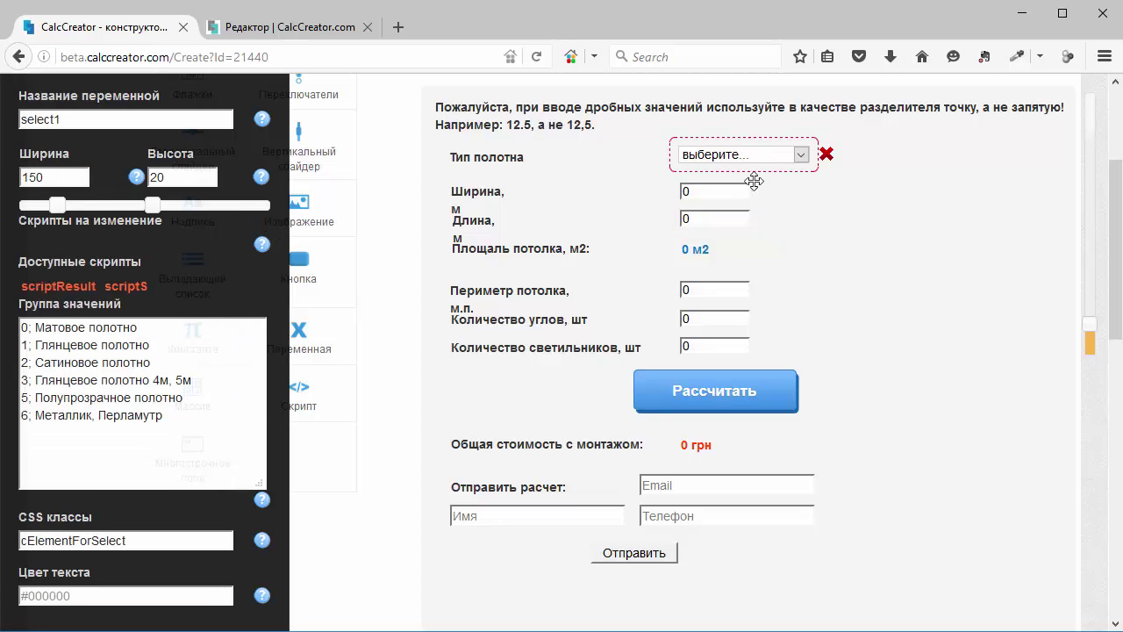
{"action": "left_click", "coordinate": [735, 286]}
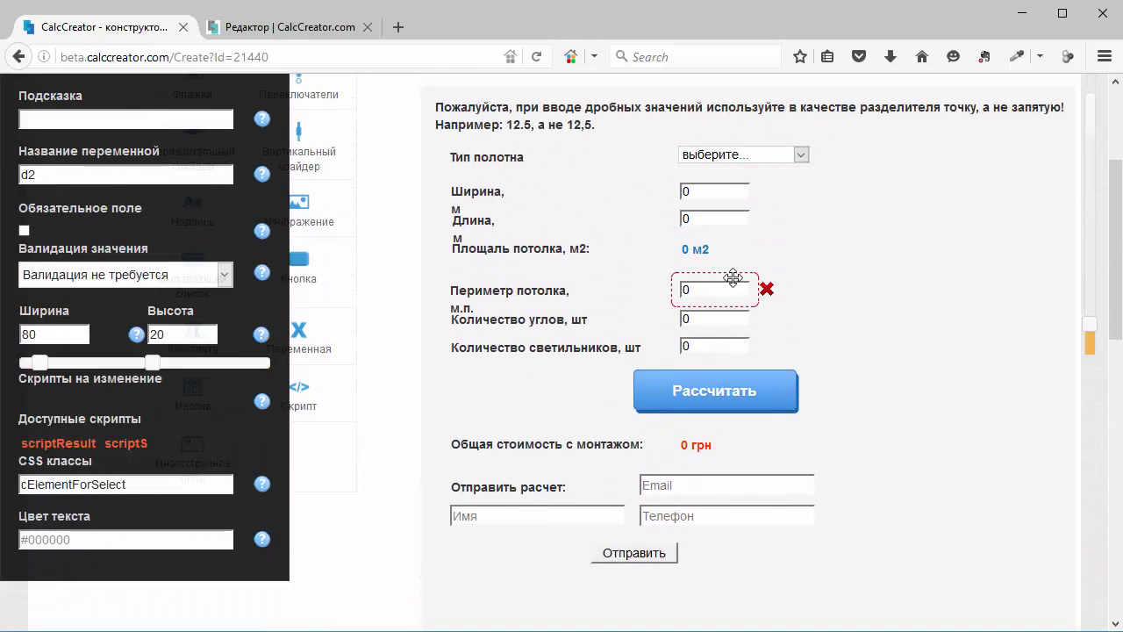
{"action": "left_click", "coordinate": [728, 318]}
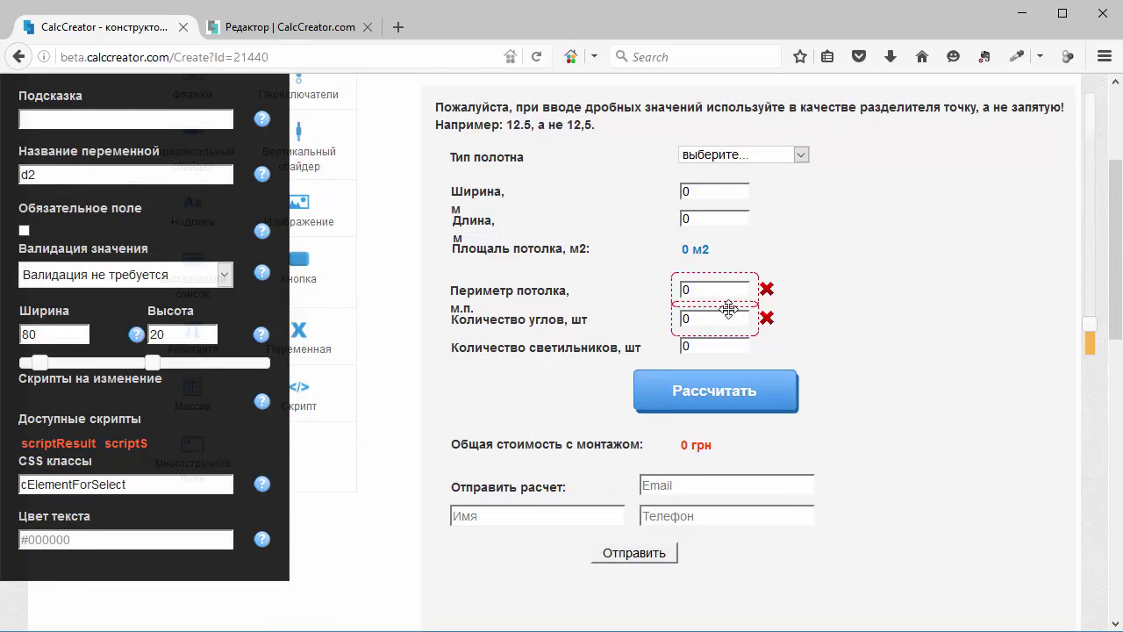
{"action": "left_click", "coordinate": [731, 344]}
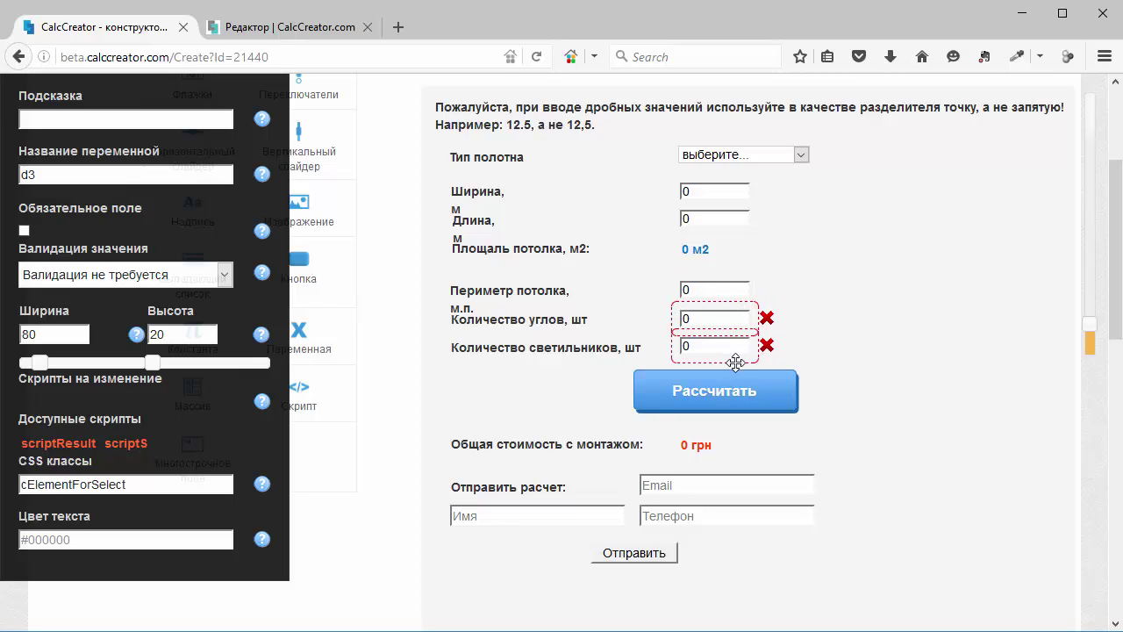
{"action": "left_click", "coordinate": [725, 281]}
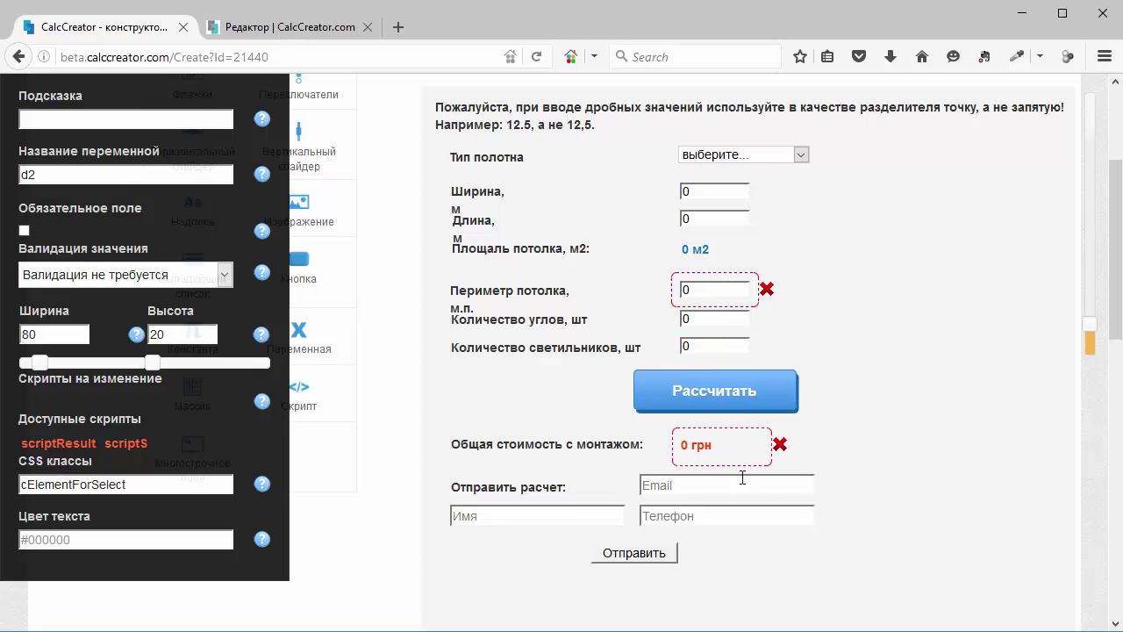
{"action": "left_click", "coordinate": [705, 237]}
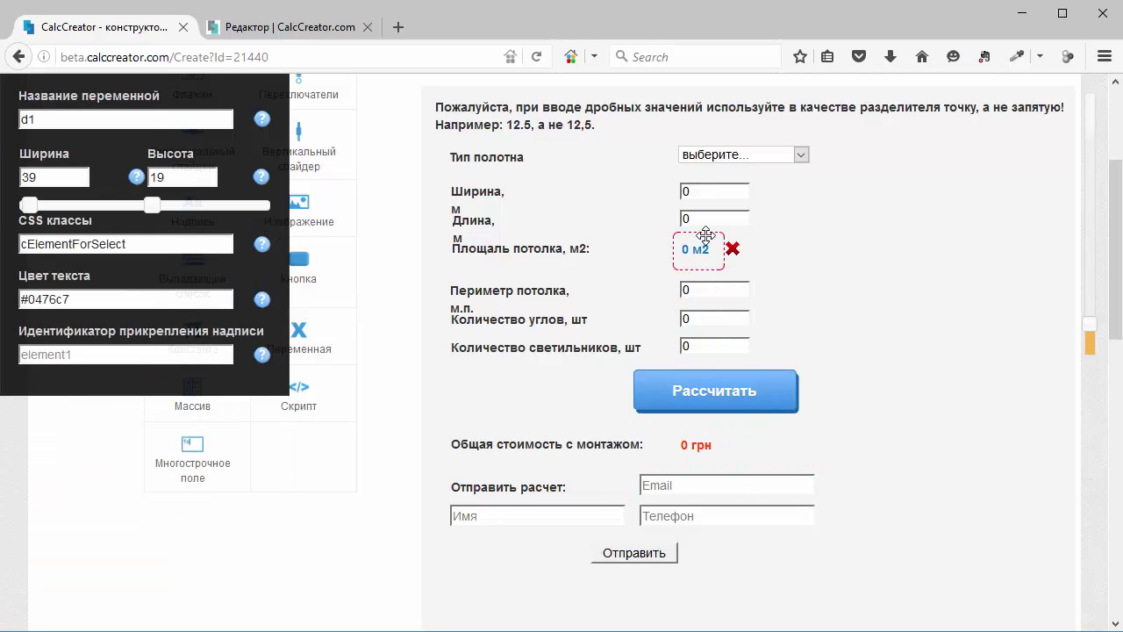
{"action": "scroll", "coordinate": [706, 235], "scroll_direction": "up", "scroll_amount": 3}
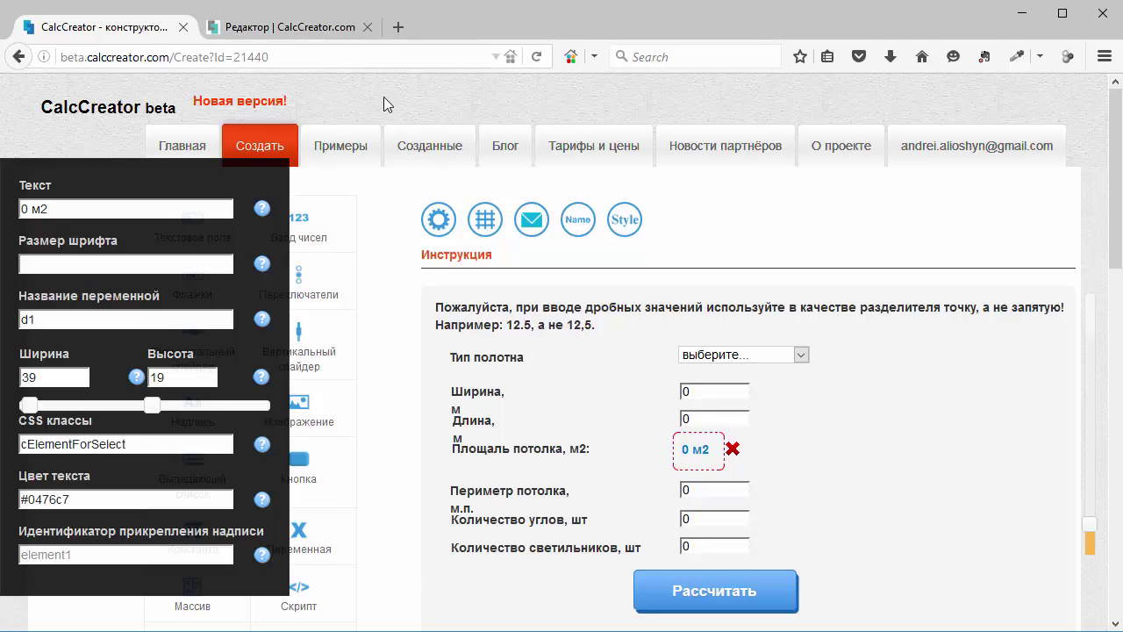
Return to the new editor and review the pasted script from the z conditions down to the result line
{"action": "left_click", "coordinate": [300, 29]}
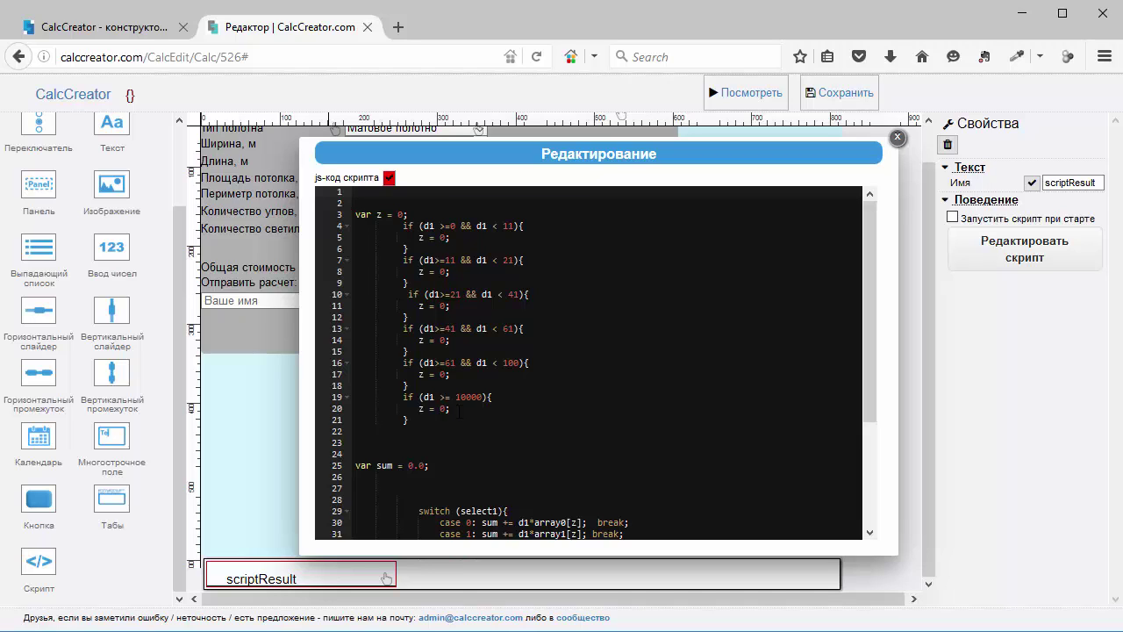
{"action": "left_click_drag", "start_coordinate": [436, 421], "coordinate": [352, 216]}
{"action": "left_click", "coordinate": [352, 216]}
{"action": "scroll", "coordinate": [453, 436], "scroll_direction": "down", "scroll_amount": 3}
{"action": "scroll", "coordinate": [453, 436], "scroll_direction": "down", "scroll_amount": 2}
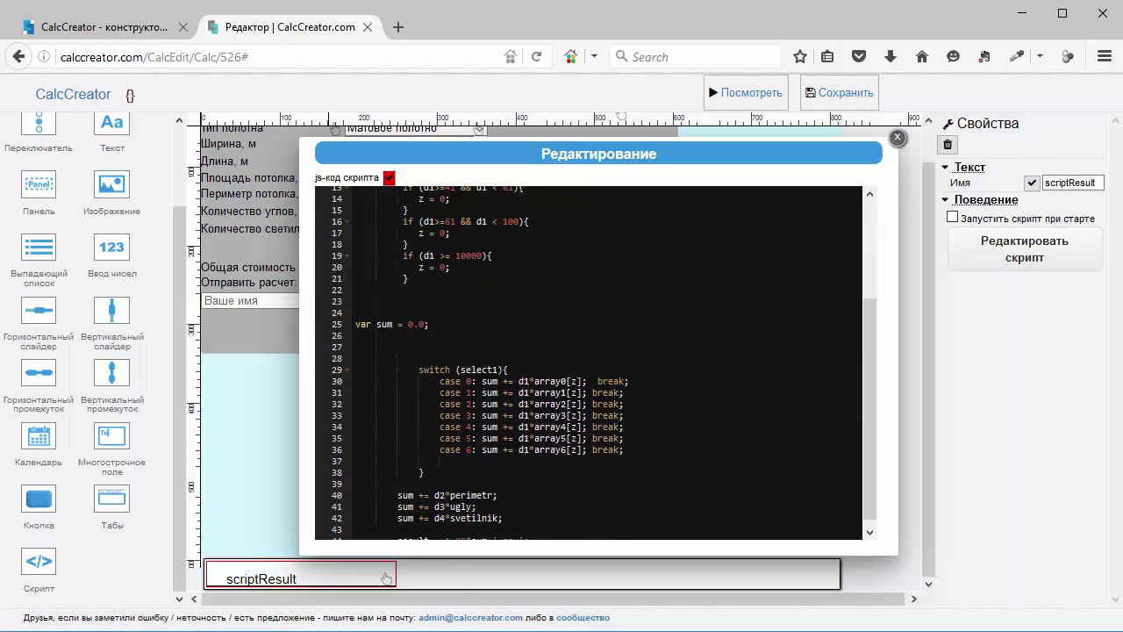
{"action": "scroll", "coordinate": [588, 363], "scroll_direction": "down", "scroll_amount": 1}
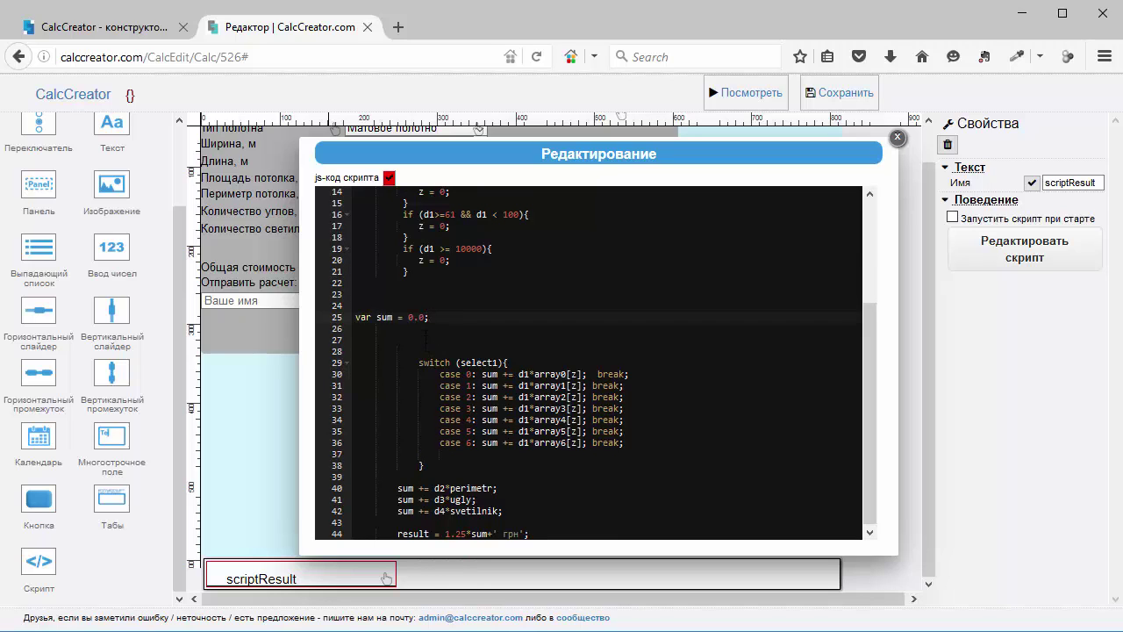
Trace where the z index is used across the script's area conditions and switch cases
{"action": "key", "text": "Left"}
{"action": "double_click", "coordinate": [483, 362]}
{"action": "left_click", "coordinate": [576, 374]}
{"action": "scroll", "coordinate": [512, 340], "scroll_direction": "up", "scroll_amount": 3}
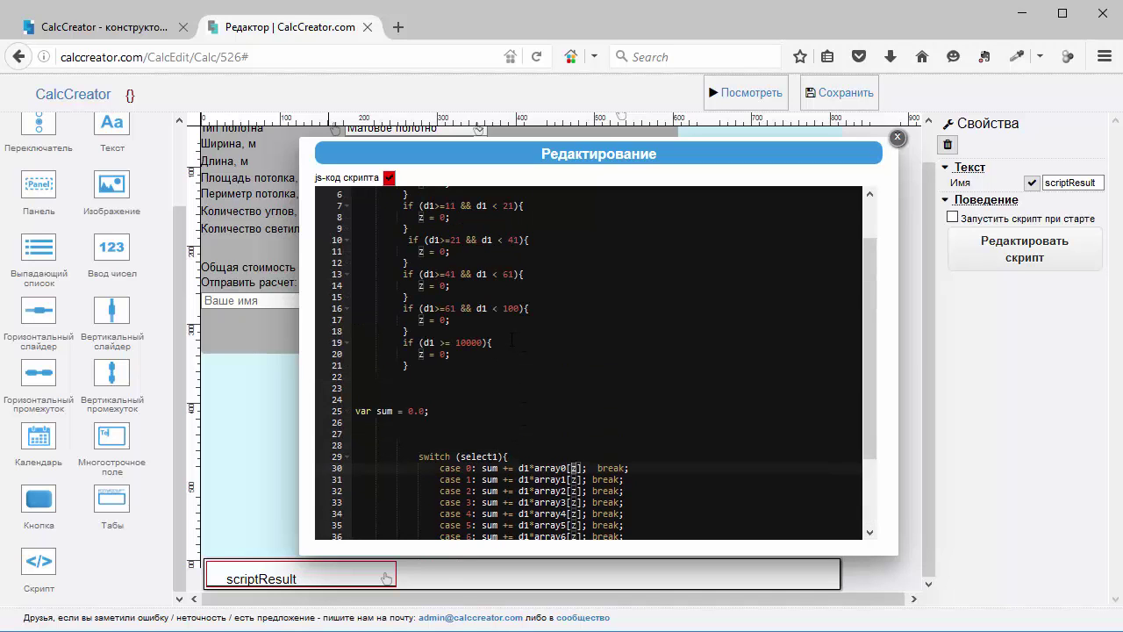
{"action": "scroll", "coordinate": [468, 334], "scroll_direction": "down", "scroll_amount": 3}
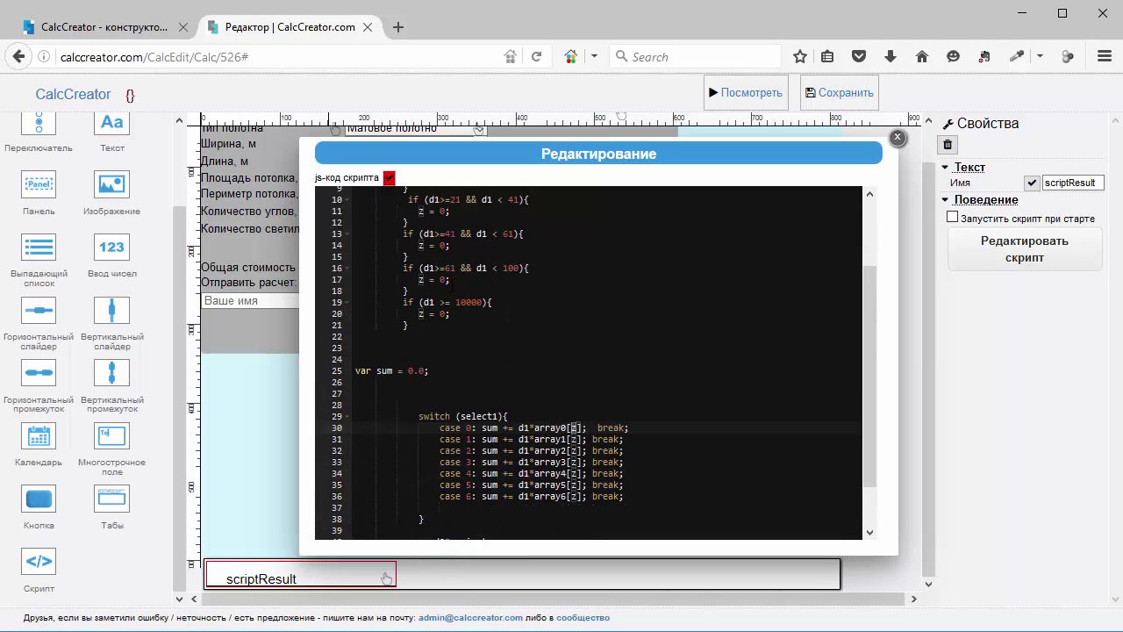
{"action": "scroll", "coordinate": [557, 452], "scroll_direction": "down", "scroll_amount": 1}
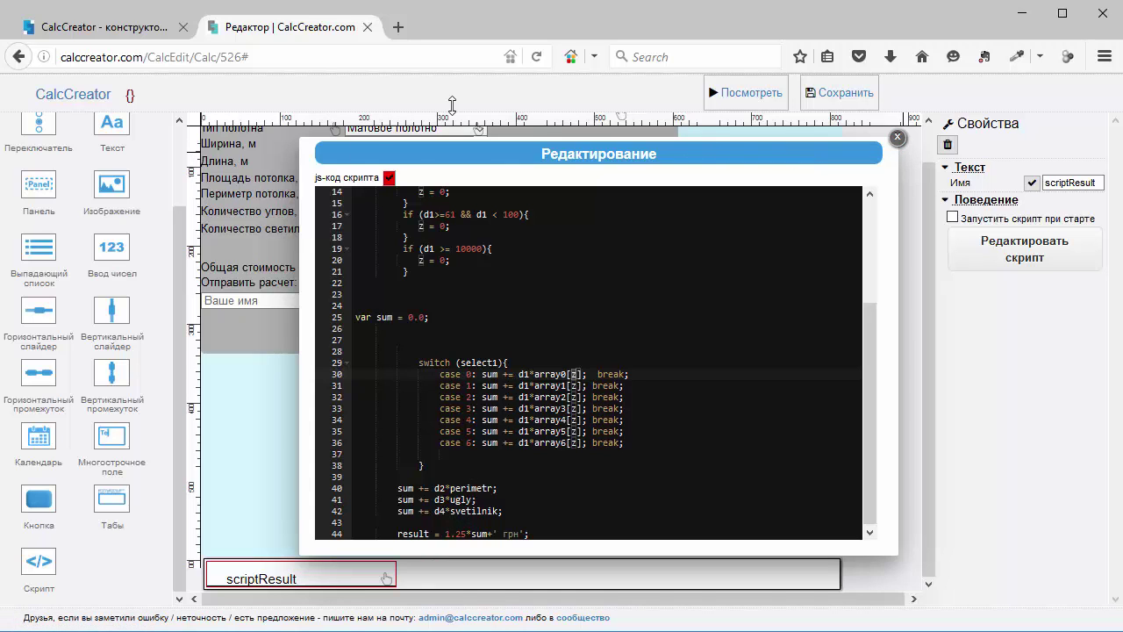
Switch to the beta calculator and check the stored values of array0 and array1
{"action": "left_click", "coordinate": [104, 27]}
{"action": "scroll", "coordinate": [486, 340], "scroll_direction": "down", "scroll_amount": 10}
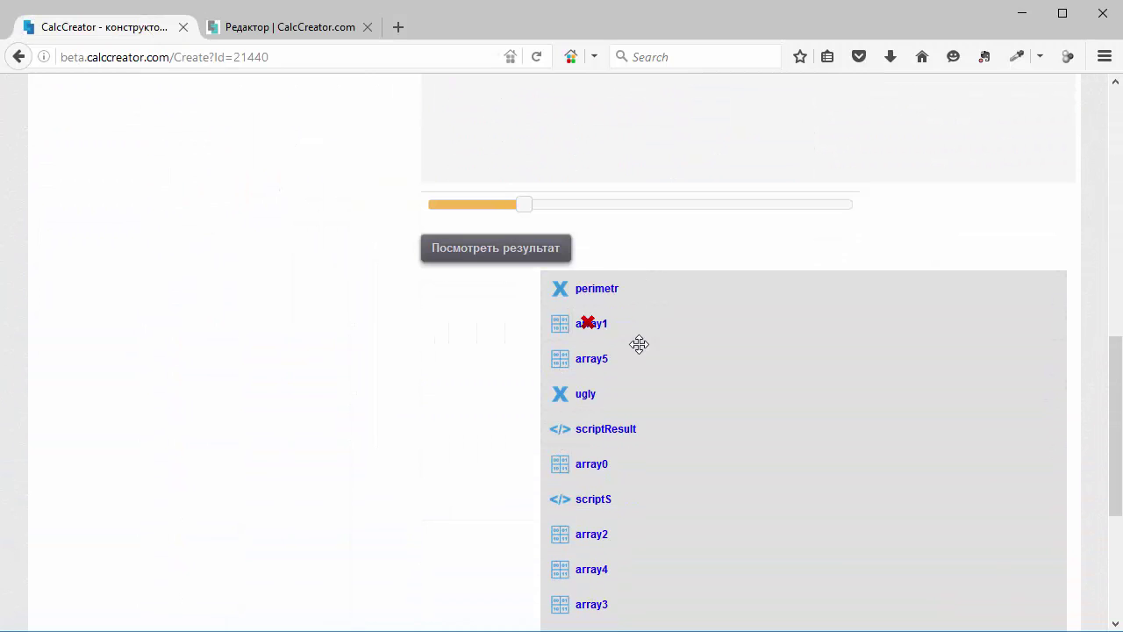
{"action": "scroll", "coordinate": [635, 495], "scroll_direction": "down", "scroll_amount": 3}
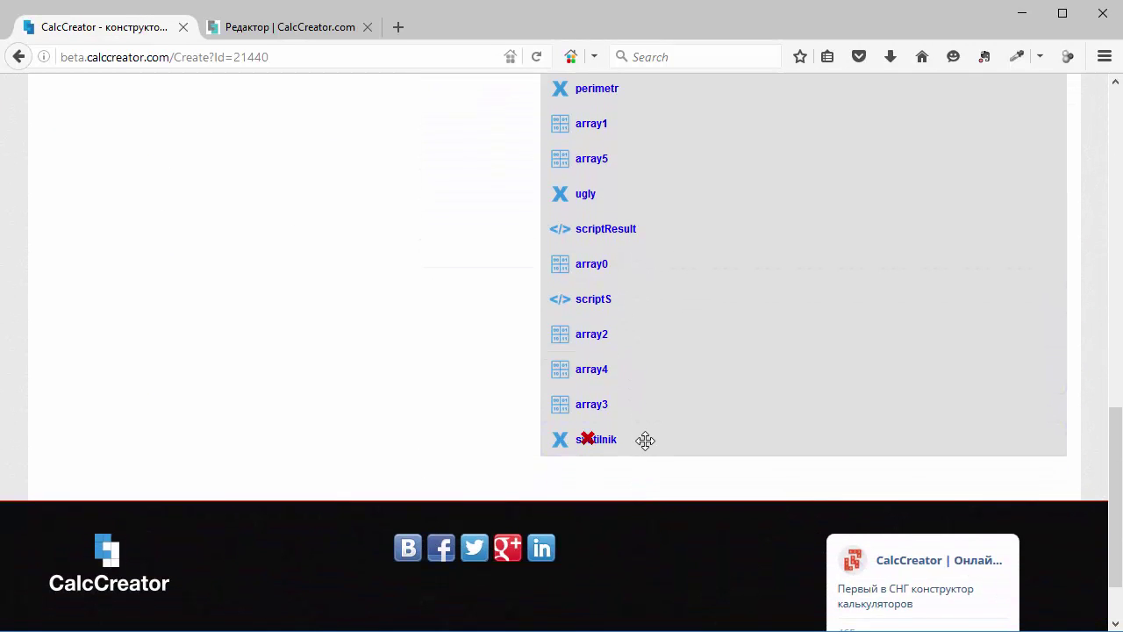
{"action": "left_click", "coordinate": [649, 263]}
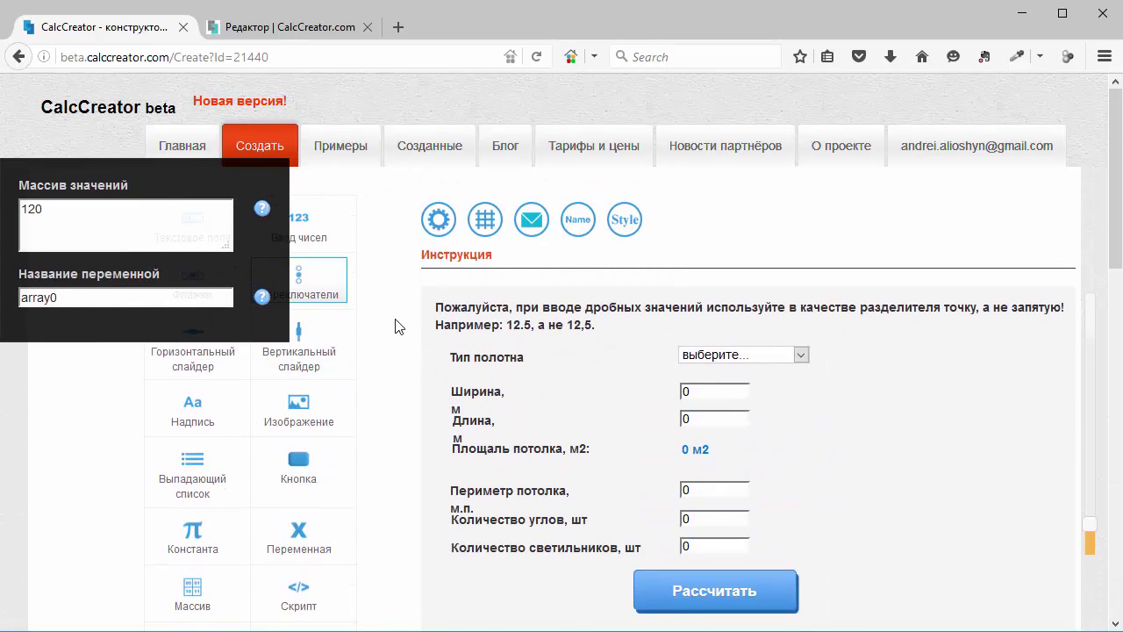
{"action": "scroll", "coordinate": [394, 324], "scroll_direction": "down", "scroll_amount": 10}
{"action": "scroll", "coordinate": [646, 496], "scroll_direction": "down", "scroll_amount": 4}
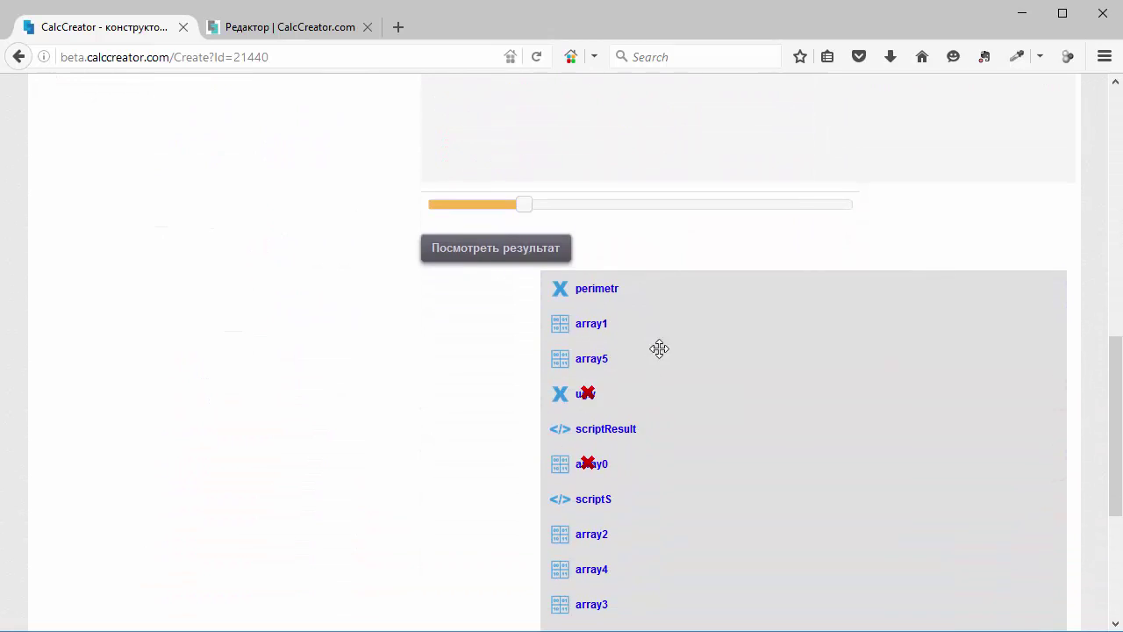
{"action": "scroll", "coordinate": [269, 300], "scroll_direction": "up", "scroll_amount": 2}
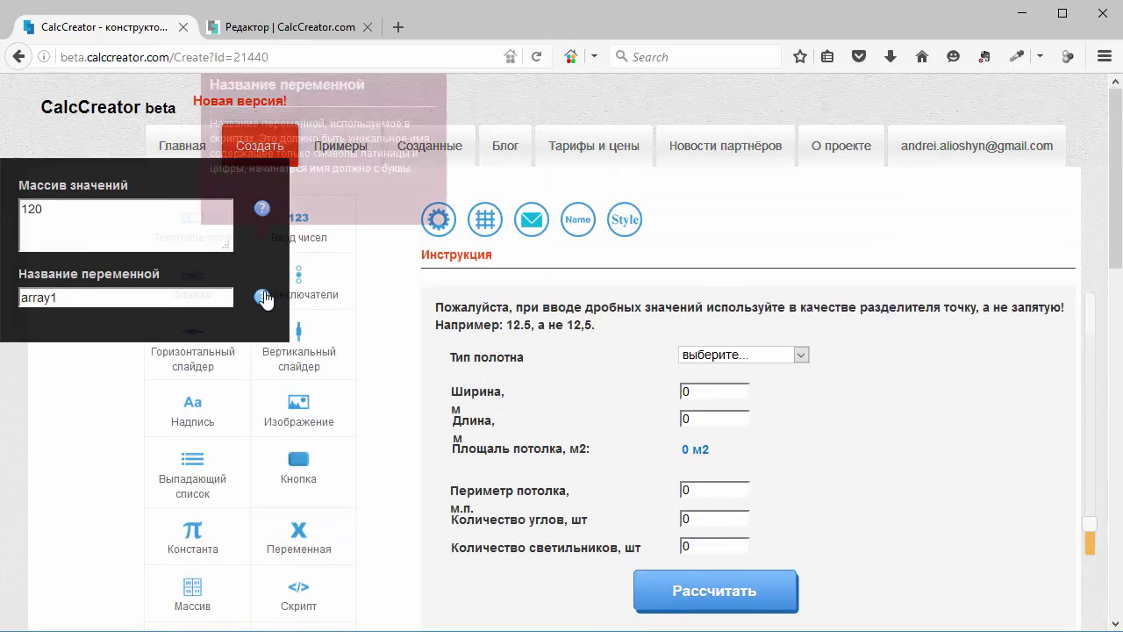
{"action": "scroll", "coordinate": [421, 333], "scroll_direction": "down", "scroll_amount": 8}
{"action": "scroll", "coordinate": [421, 333], "scroll_direction": "down", "scroll_amount": 6}
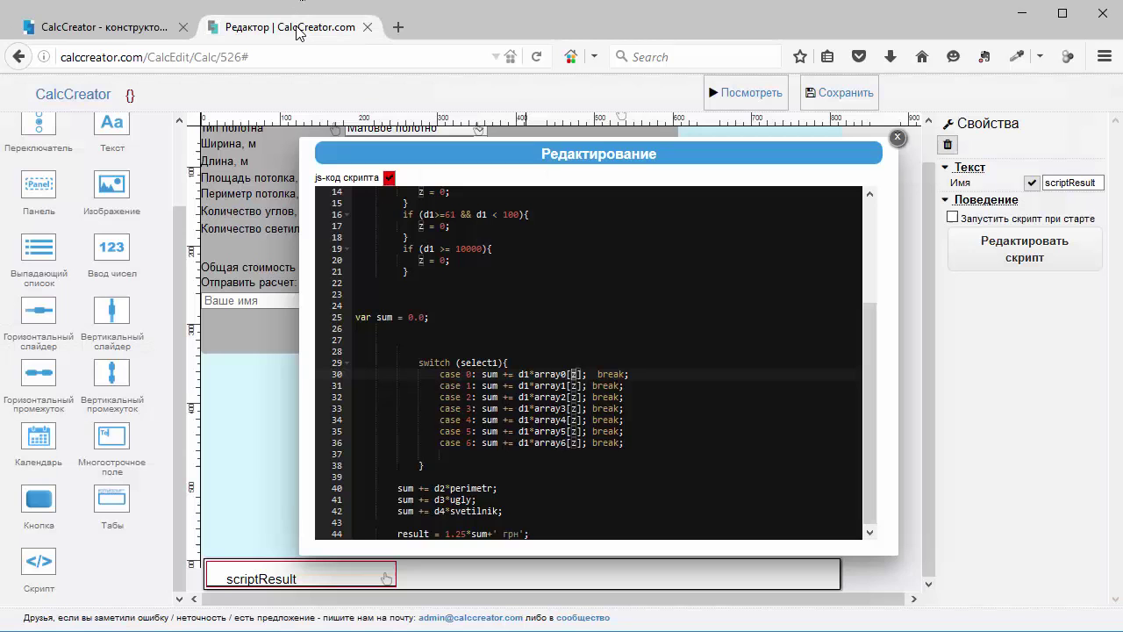
Return to the new editor's script and review the block from var z through the last d1 condition
{"action": "left_click", "coordinate": [301, 27]}
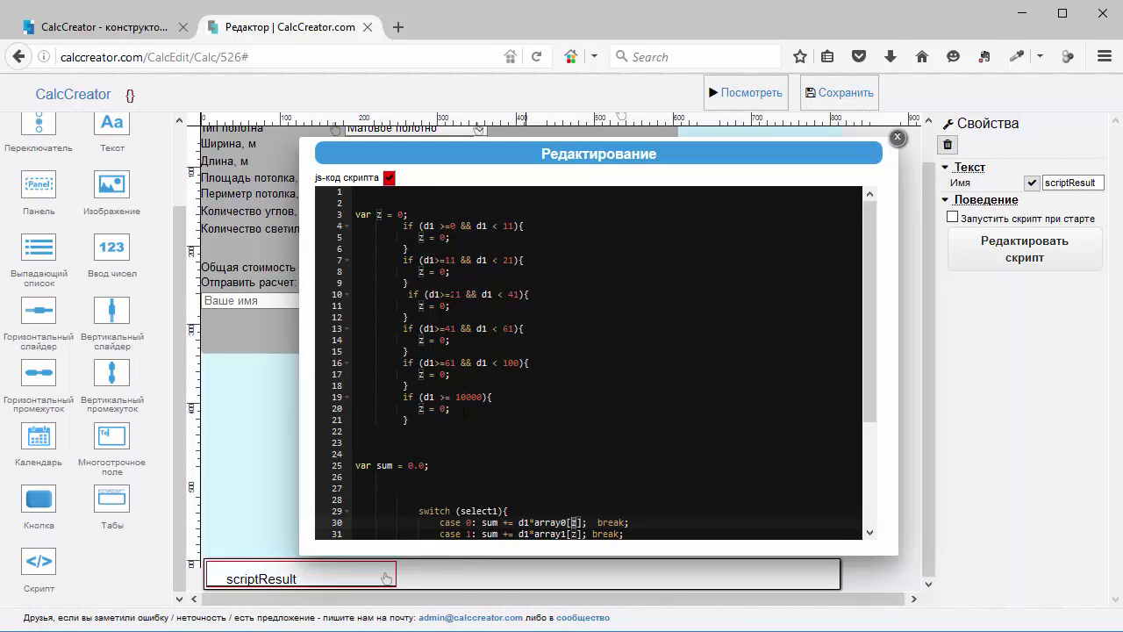
{"action": "left_click_drag", "start_coordinate": [355, 214], "coordinate": [486, 416]}
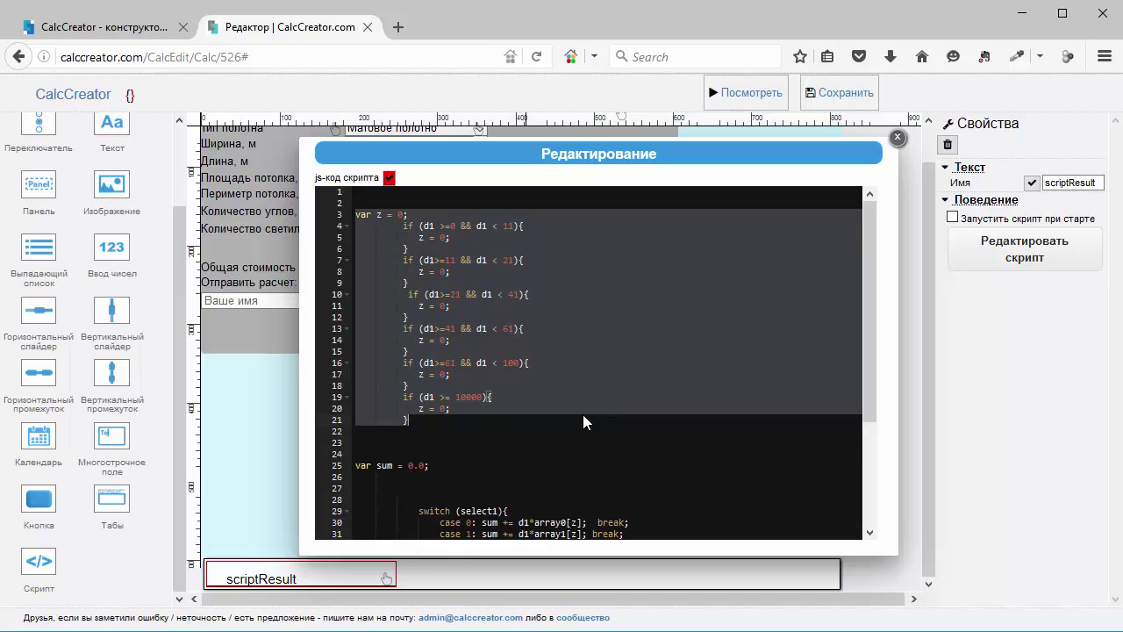
{"action": "left_click", "coordinate": [546, 408]}
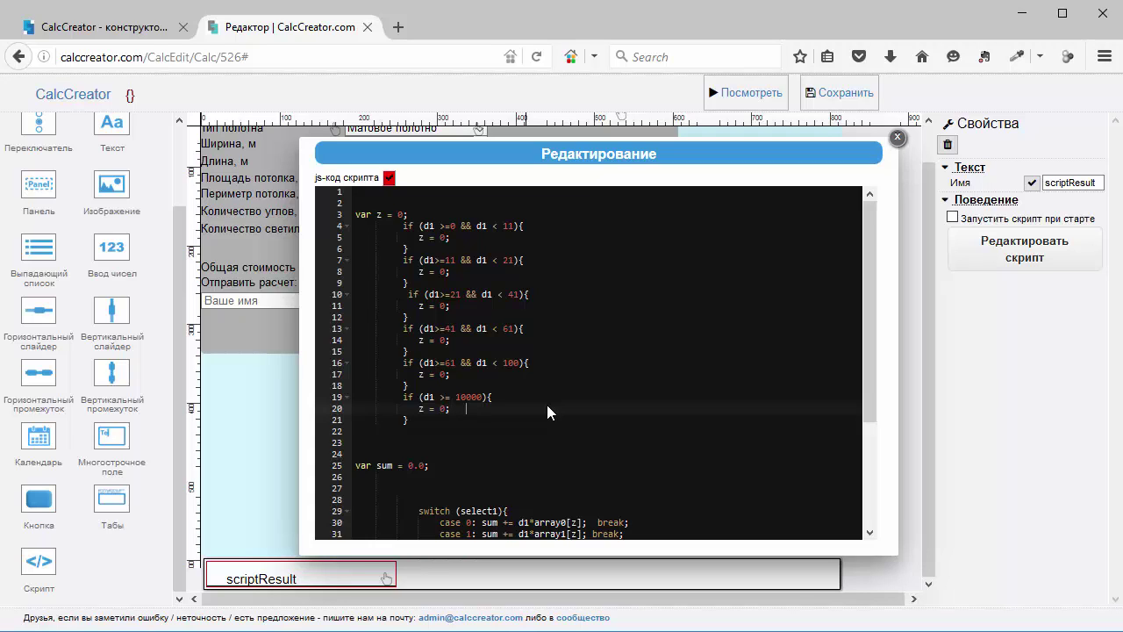
Add the comment "// Список цен для различной площади" on the script's first line, with a new line below it
{"action": "left_click", "coordinate": [423, 192]}
{"action": "type", "text": "//"}
{"action": "type", "text": " Cgb"}
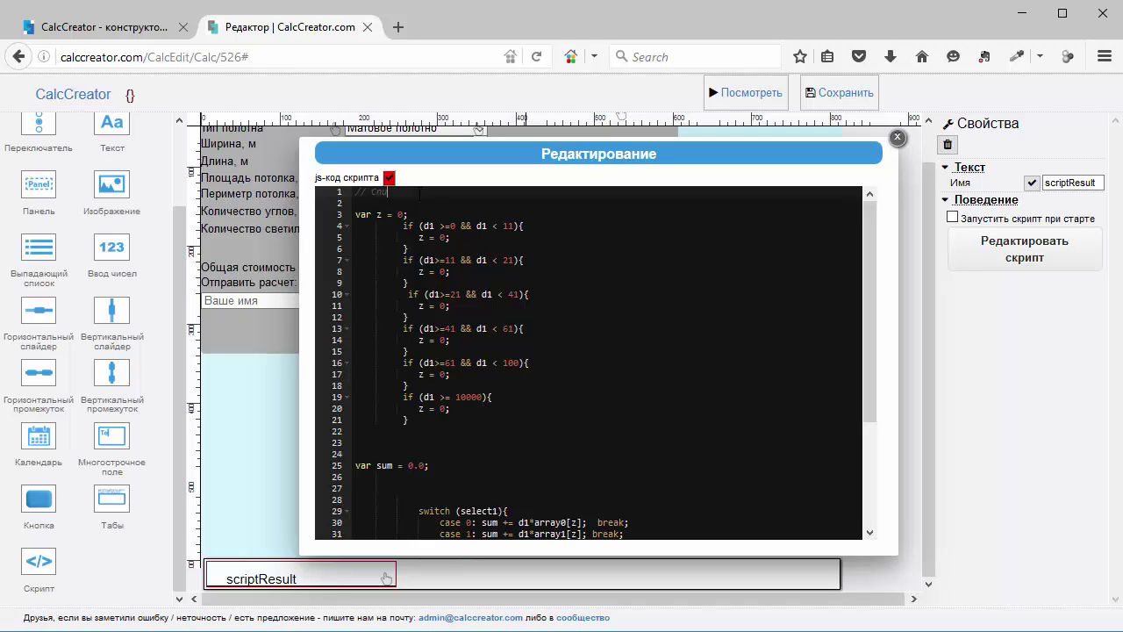
{"action": "type", "text": "сок"}
{"action": "type", "text": "цен для"}
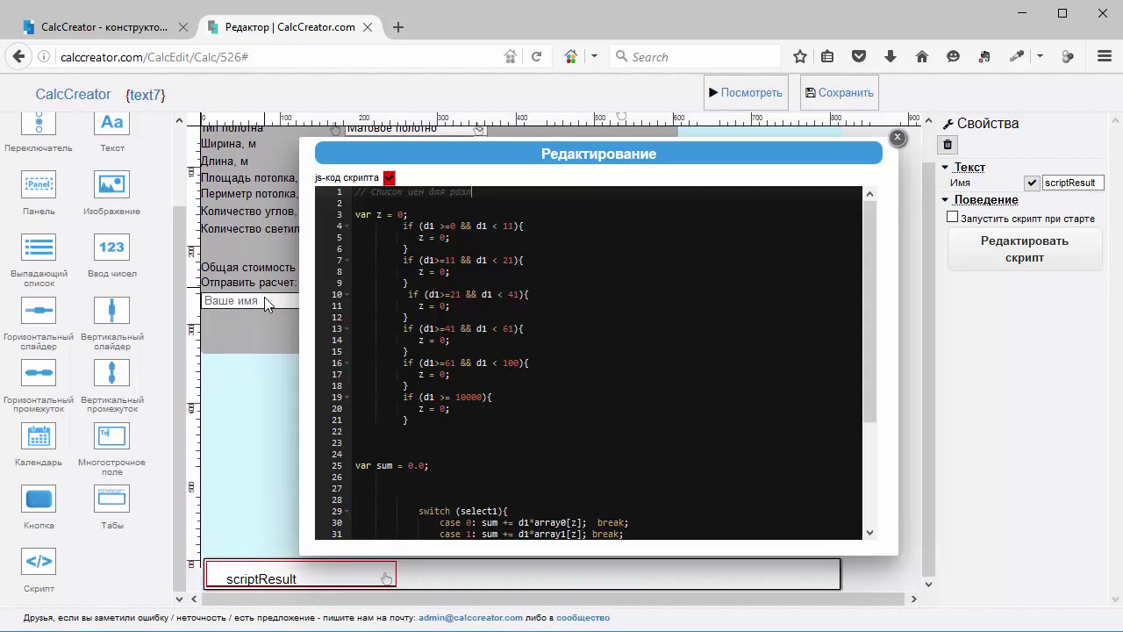
{"action": "type", "text": "различной площади"}
{"action": "key", "text": "Return"}
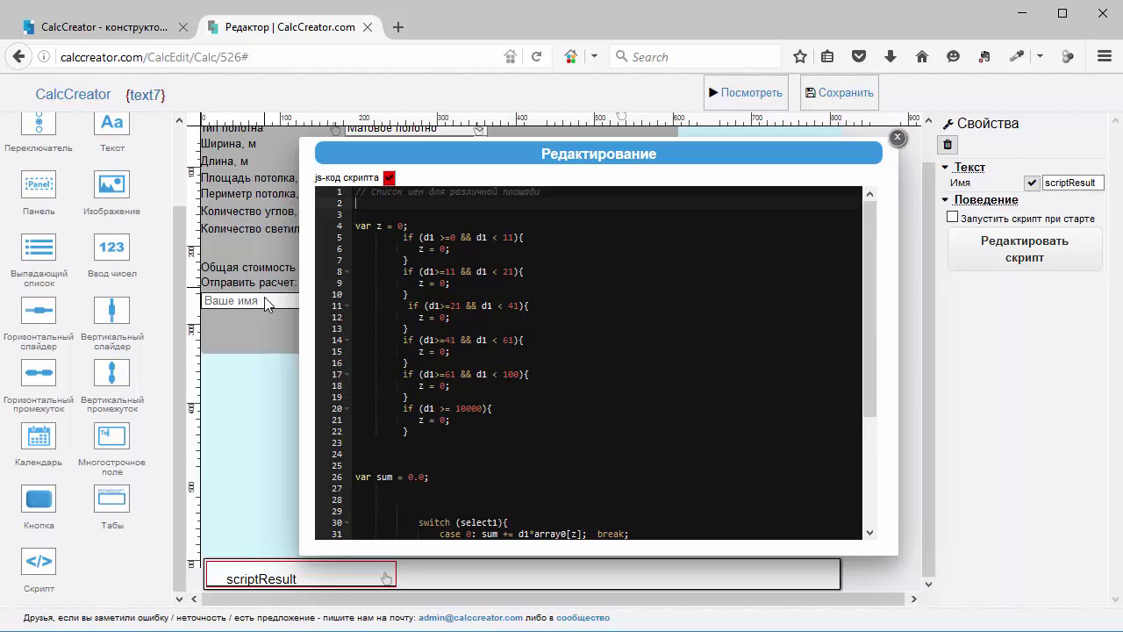
{"action": "type", "text": "мфк"}
{"action": "key", "text": "BackSpace"}
{"action": "key", "text": "BackSpace"}
{"action": "key", "text": "BackSpace"}
Look over the beta calculator's element palette and declare "var arrayPrice = [];" on line 2 of the new editor's script
{"action": "left_click", "coordinate": [83, 26]}
{"action": "scroll", "coordinate": [301, 275], "scroll_direction": "up", "scroll_amount": 8}
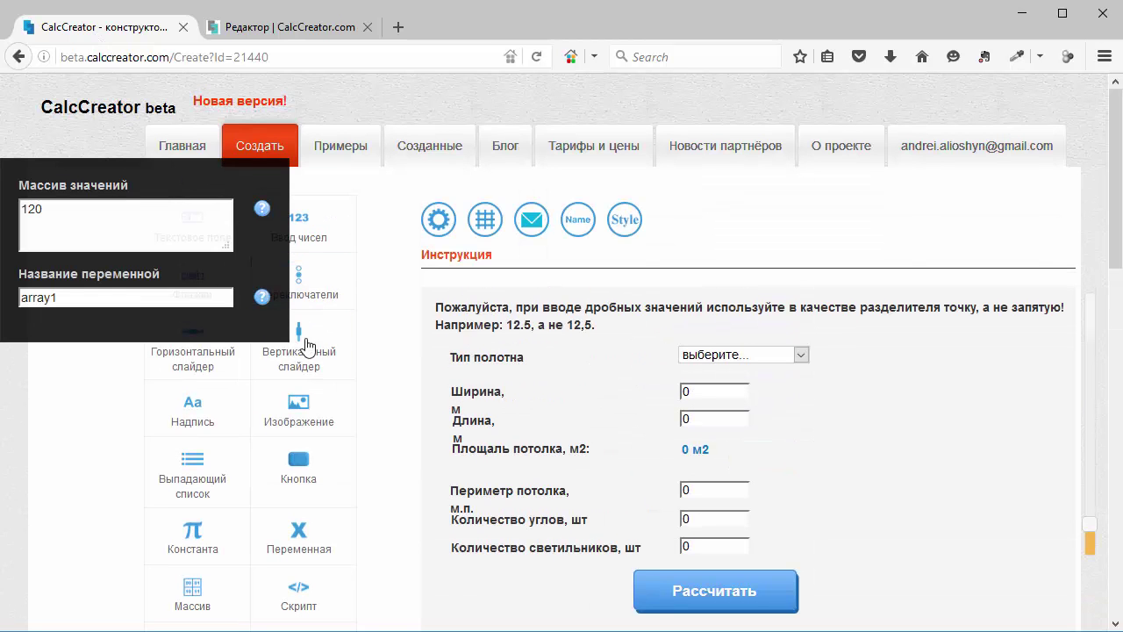
{"action": "scroll", "coordinate": [208, 546], "scroll_direction": "down", "scroll_amount": 3}
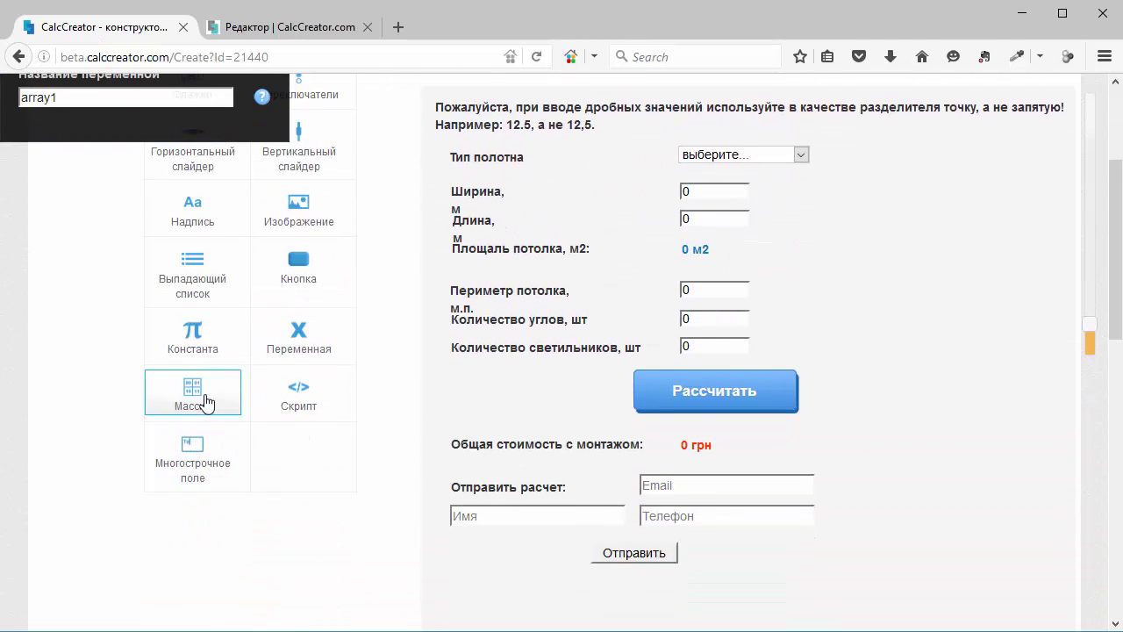
{"action": "left_click", "coordinate": [315, 36]}
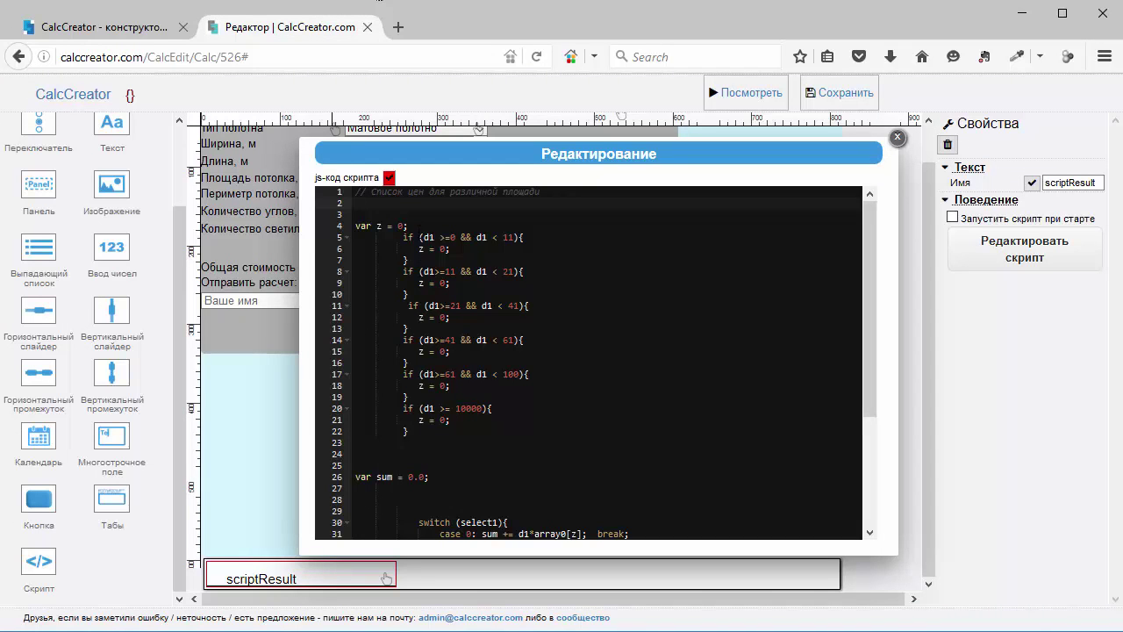
{"action": "type", "text": "var"}
{"action": "type", "text": "arrayPrice = [];"}
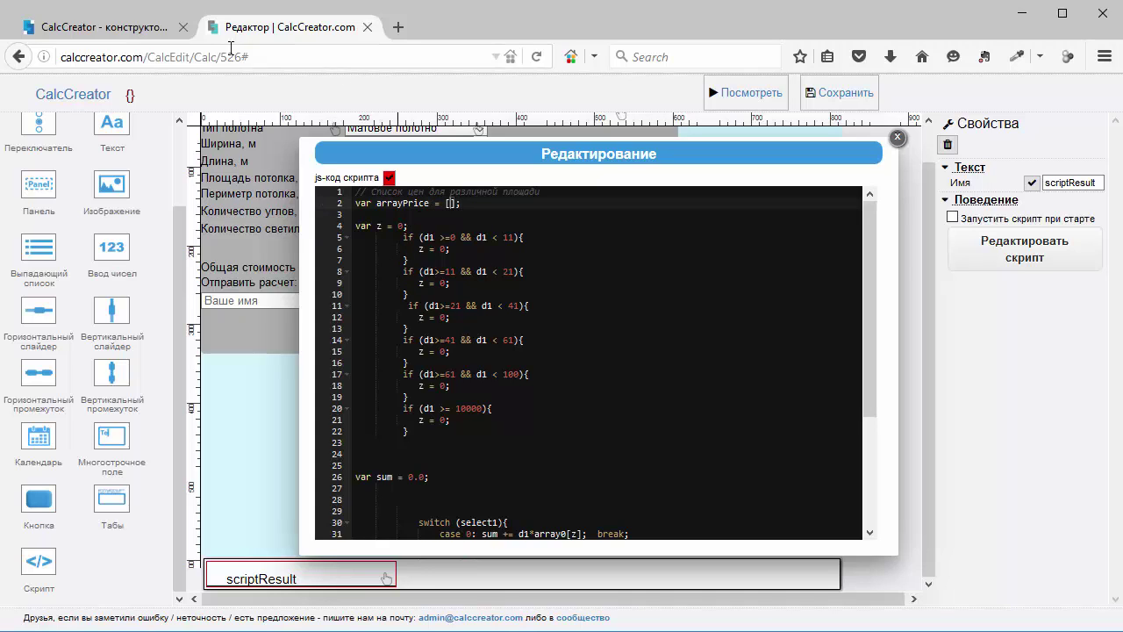
Go back to the beta calculator's variable list and check the value stored in array0
{"action": "left_click", "coordinate": [110, 27]}
{"action": "scroll", "coordinate": [537, 361], "scroll_direction": "down", "scroll_amount": 4}
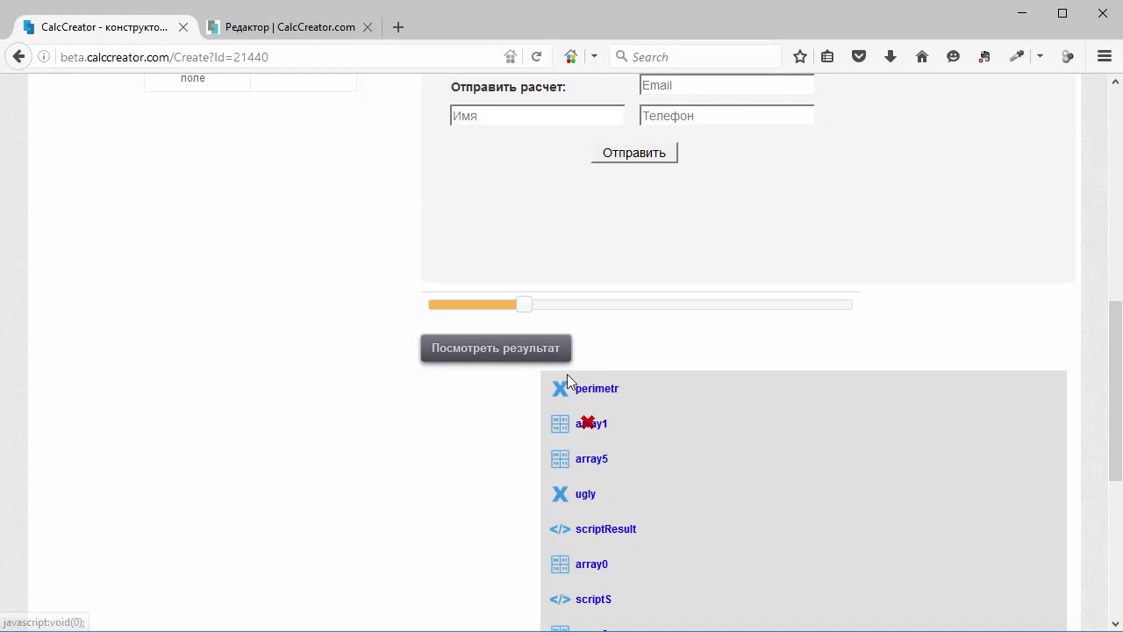
{"action": "scroll", "coordinate": [672, 526], "scroll_direction": "down", "scroll_amount": 5}
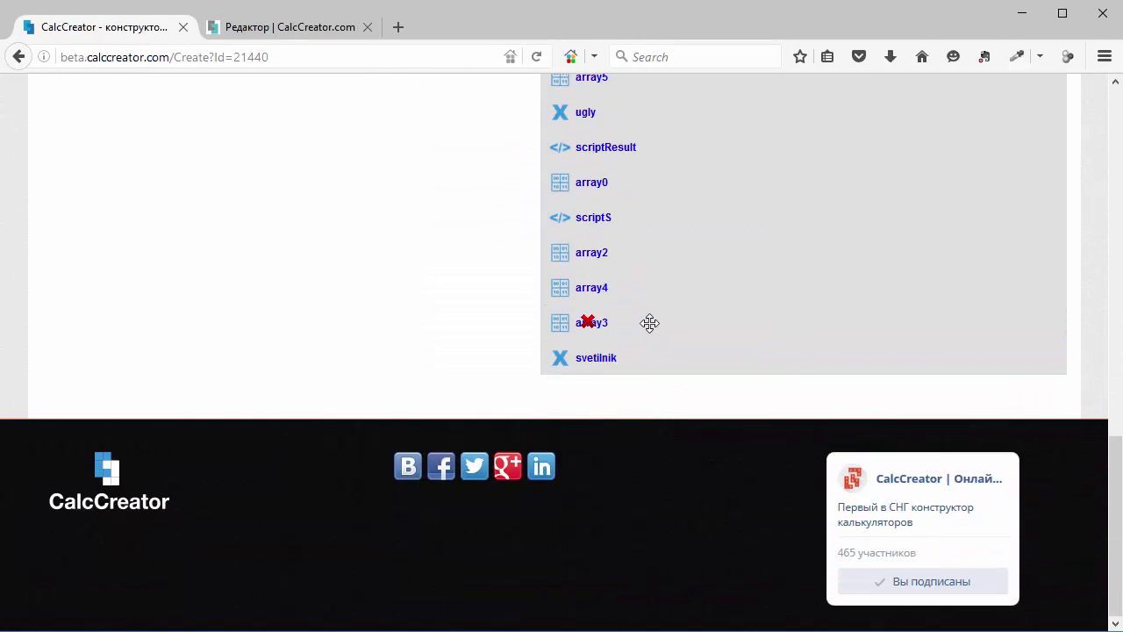
{"action": "mouse_move", "coordinate": [642, 217]}
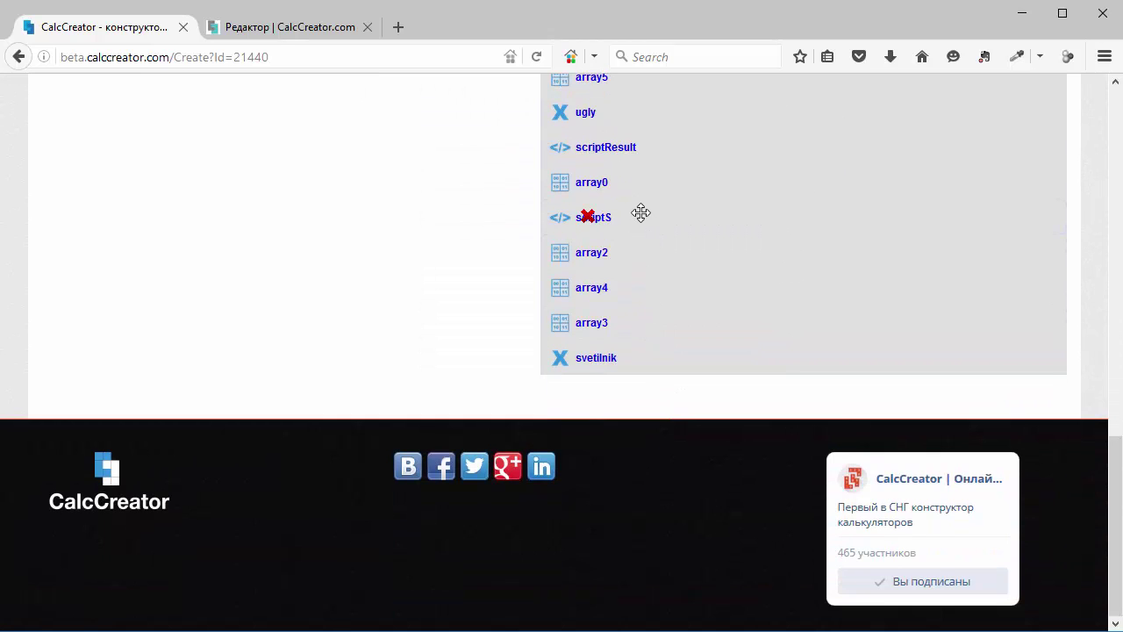
{"action": "scroll", "coordinate": [637, 265], "scroll_direction": "up", "scroll_amount": 5}
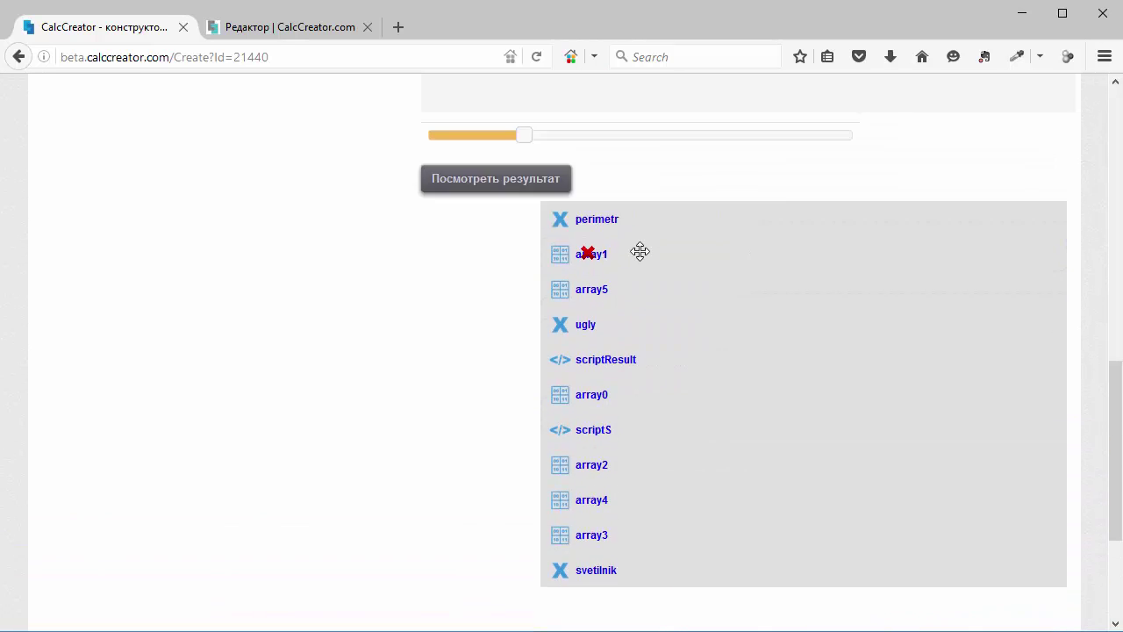
{"action": "left_click", "coordinate": [620, 481]}
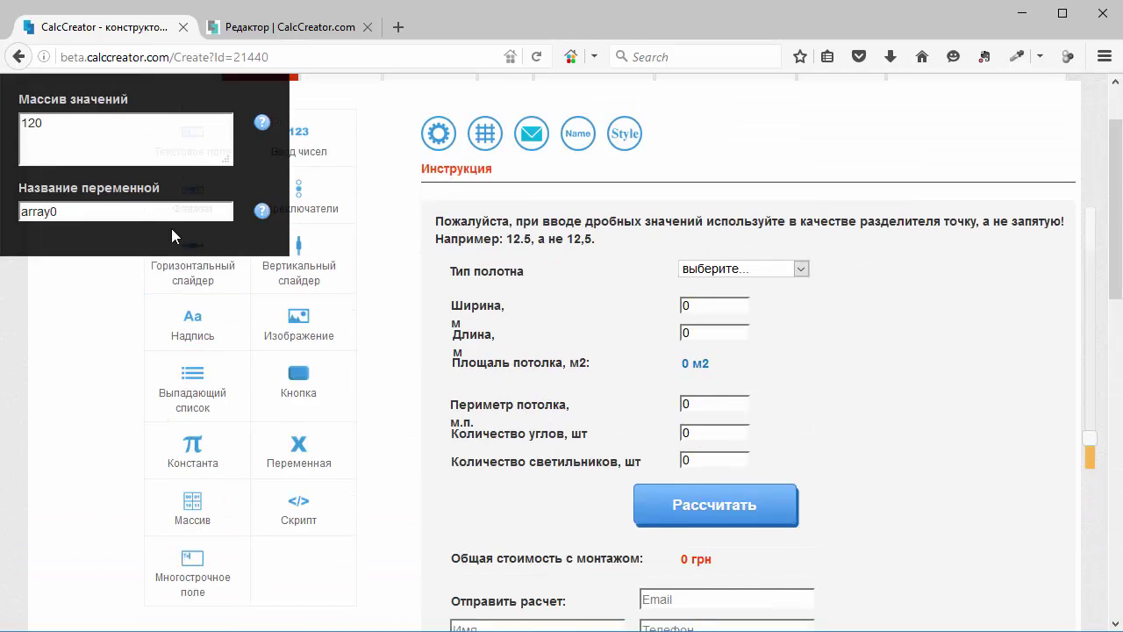
{"action": "left_click", "coordinate": [171, 226]}
{"action": "left_click", "coordinate": [650, 342]}
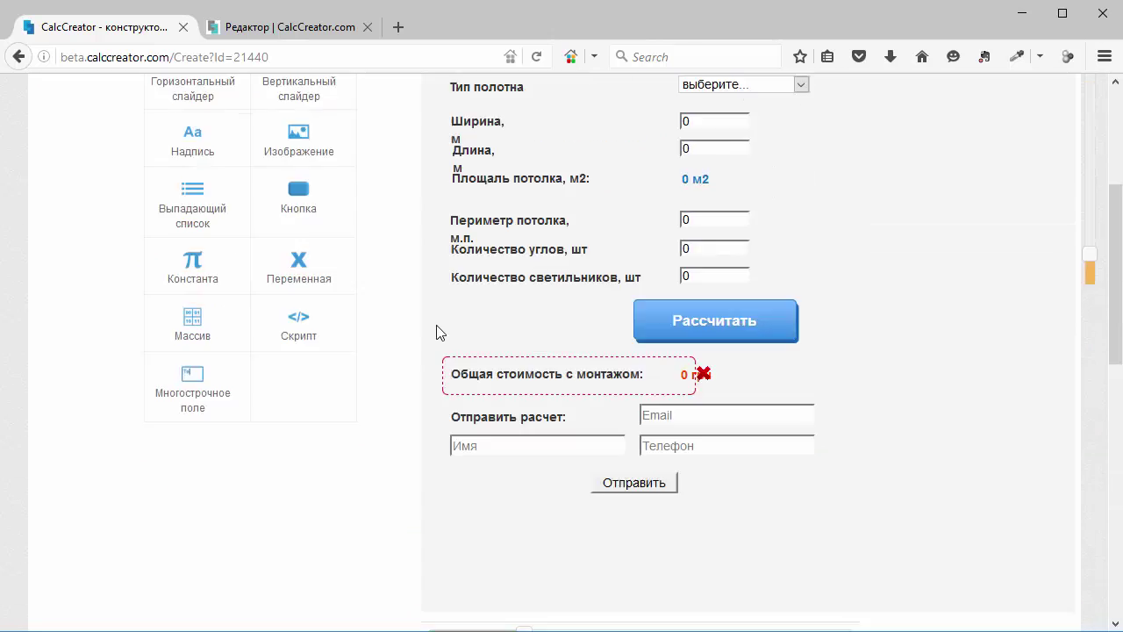
{"action": "left_click", "coordinate": [433, 331]}
Check the values stored in the beta calculator's array2 and array3
{"action": "scroll", "coordinate": [615, 401], "scroll_direction": "down", "scroll_amount": 3}
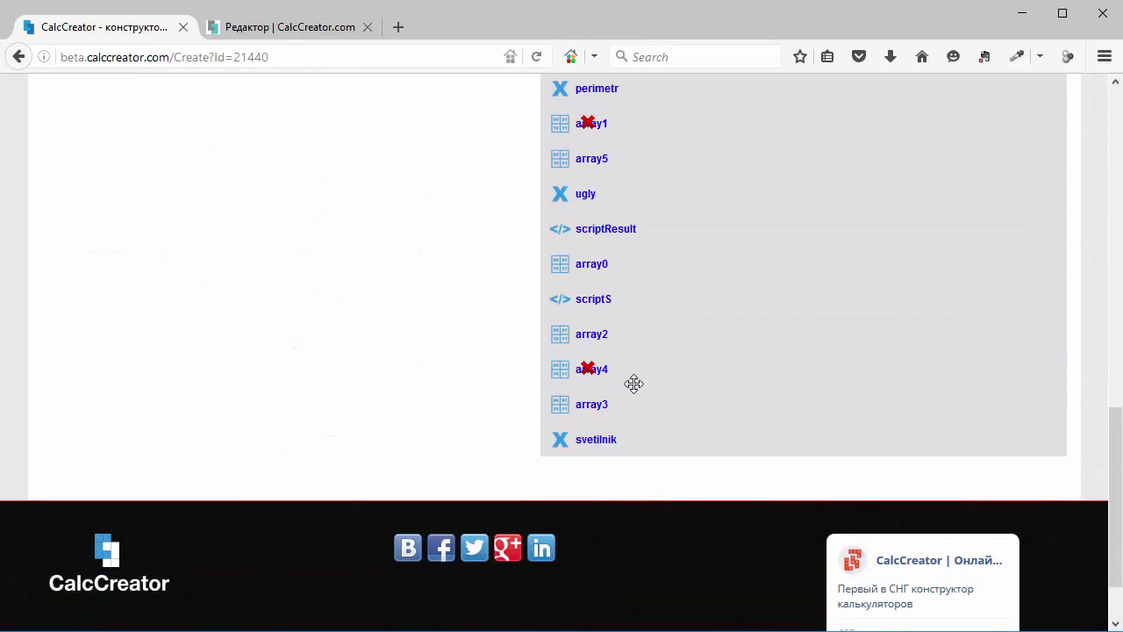
{"action": "left_click", "coordinate": [625, 340]}
{"action": "left_click", "coordinate": [624, 339]}
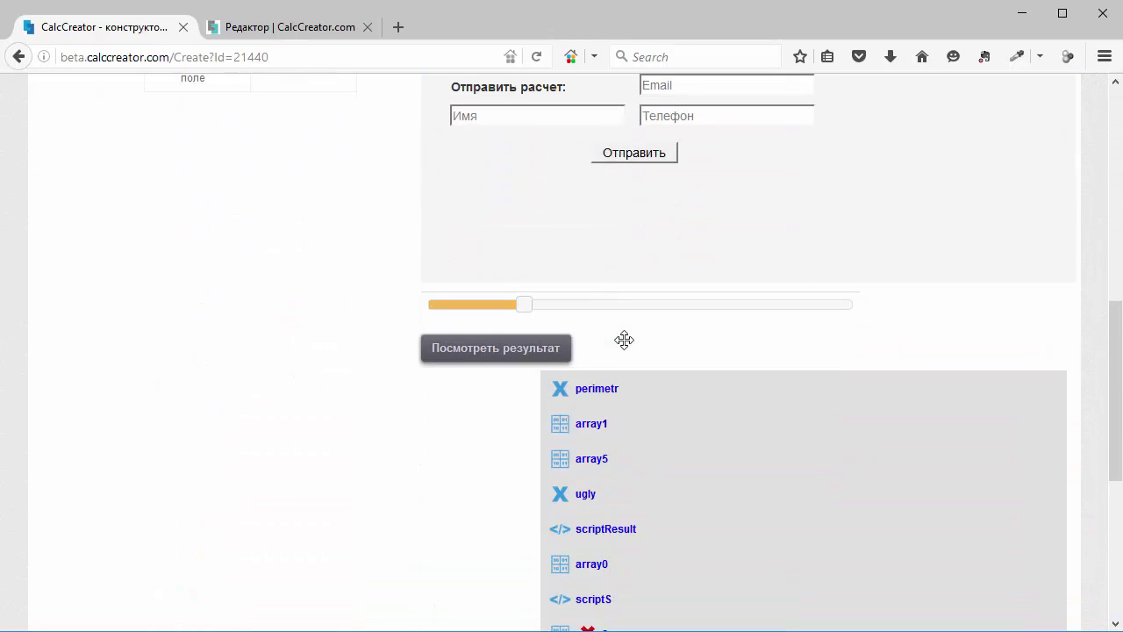
{"action": "scroll", "coordinate": [624, 342], "scroll_direction": "down", "scroll_amount": 3}
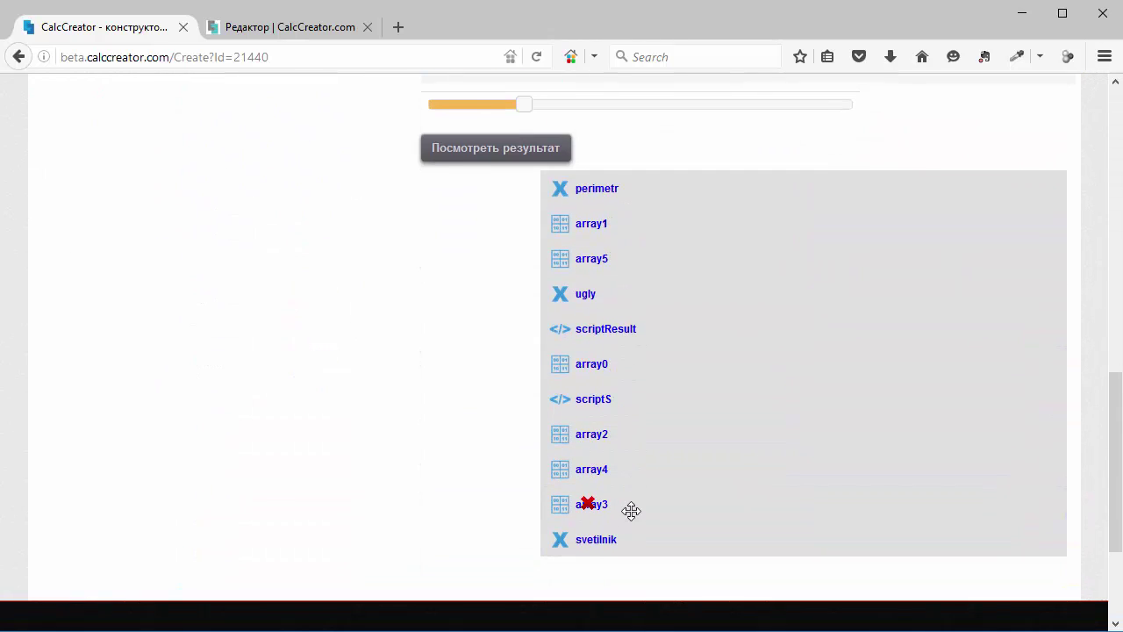
{"action": "left_click", "coordinate": [630, 508]}
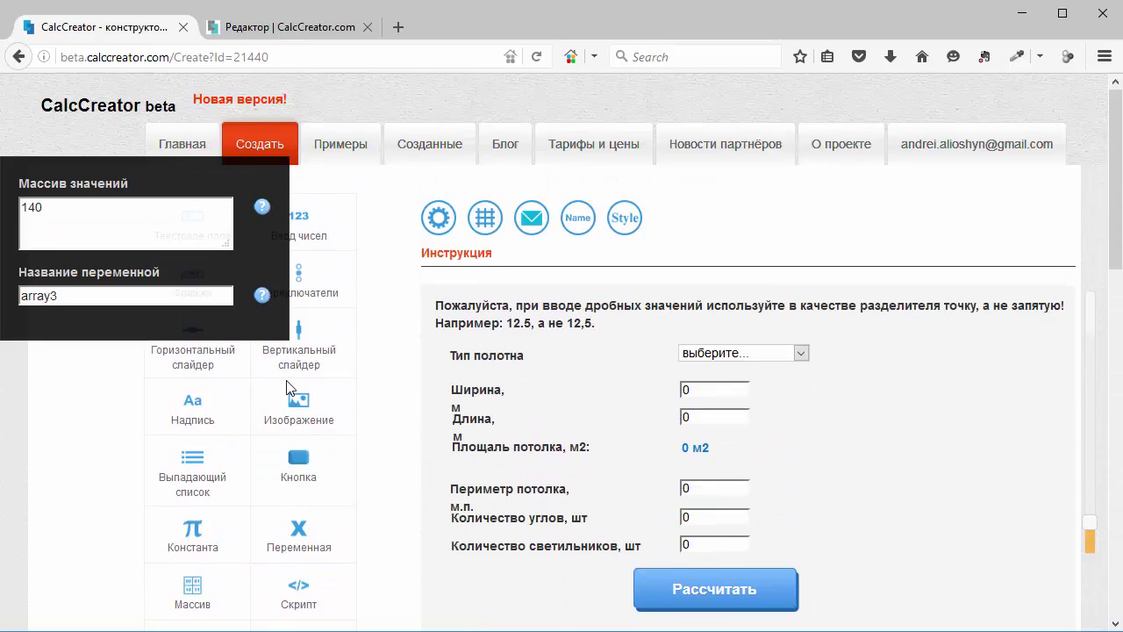
{"action": "left_click", "coordinate": [289, 389]}
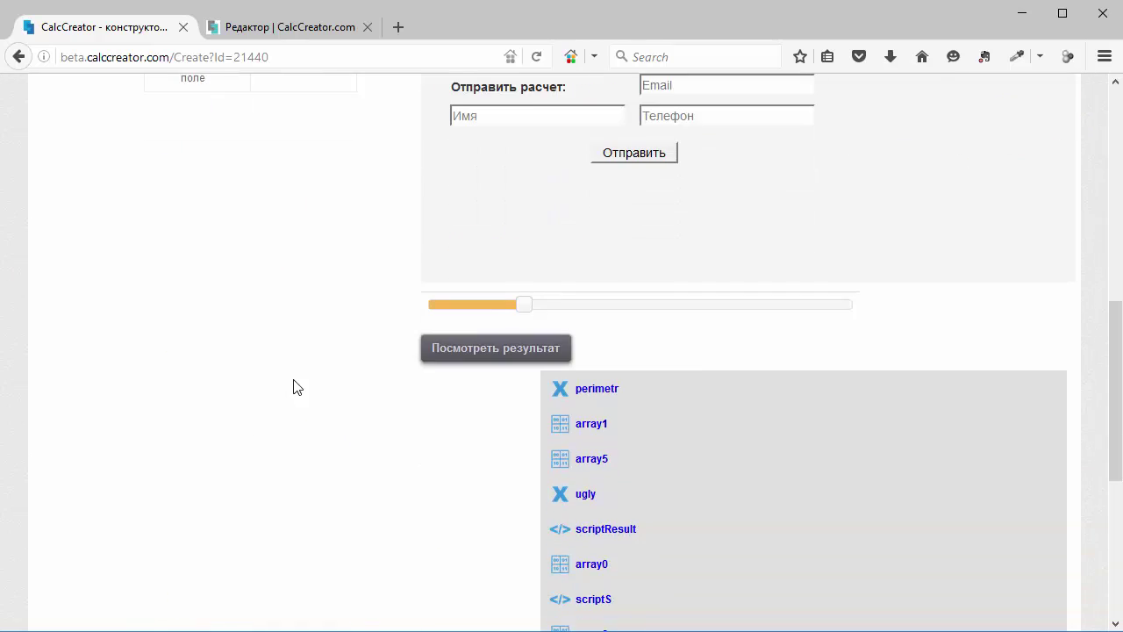
{"action": "scroll", "coordinate": [314, 381], "scroll_direction": "down", "scroll_amount": 5}
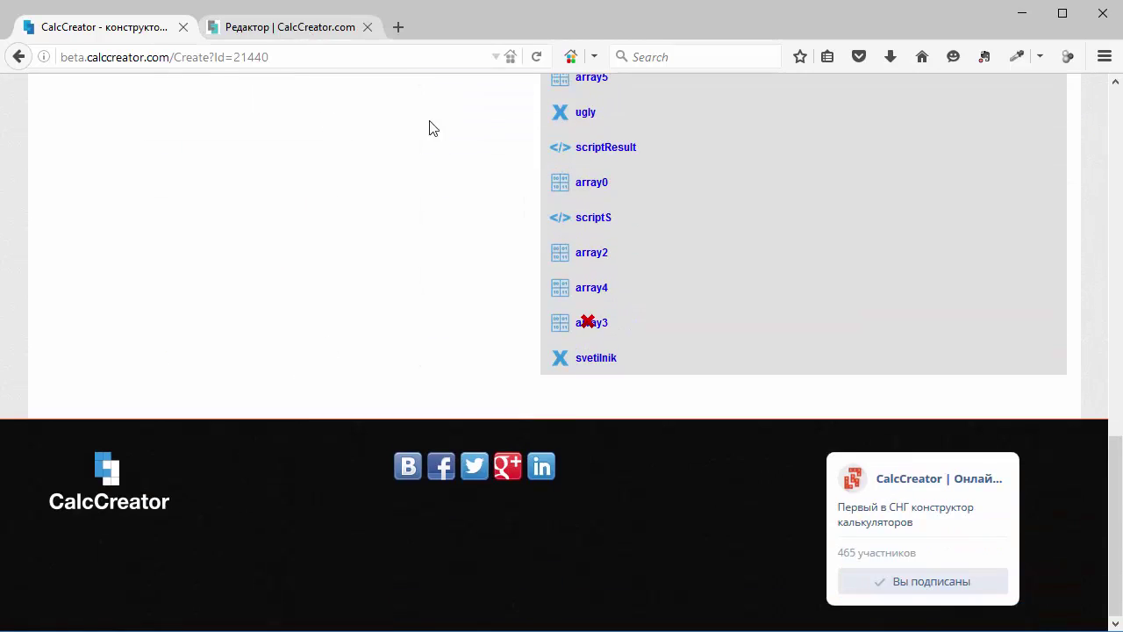
In the scriptResult code in the other CalcCreator editor, enter the arrayPrice values 120, 120, 120, 140
{"action": "left_click", "coordinate": [286, 29]}
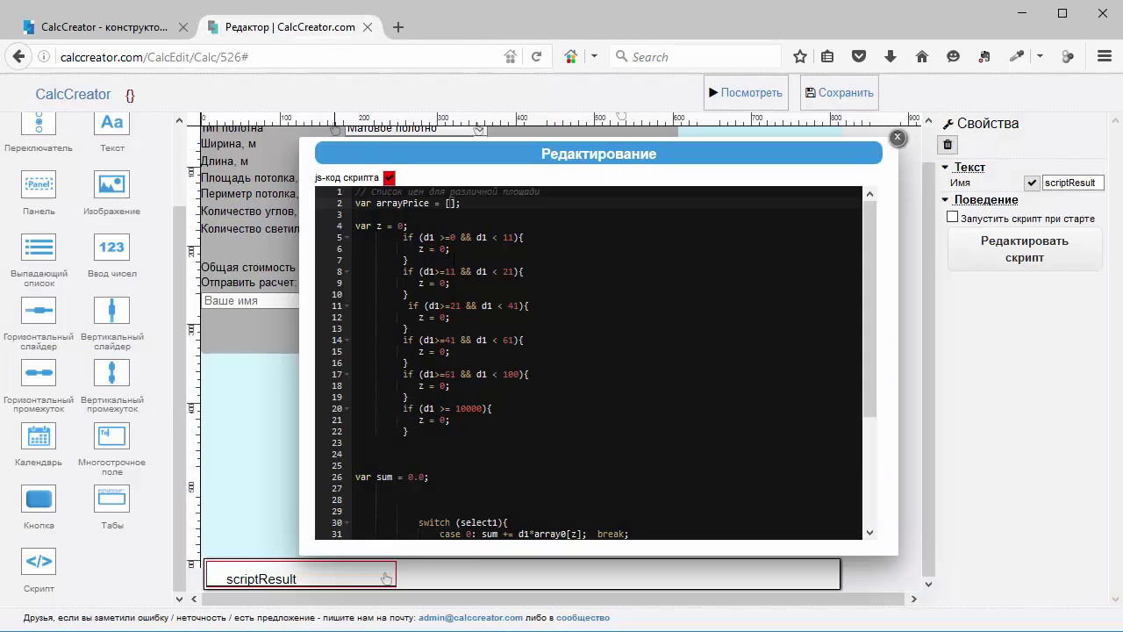
{"action": "type", "text": "120."}
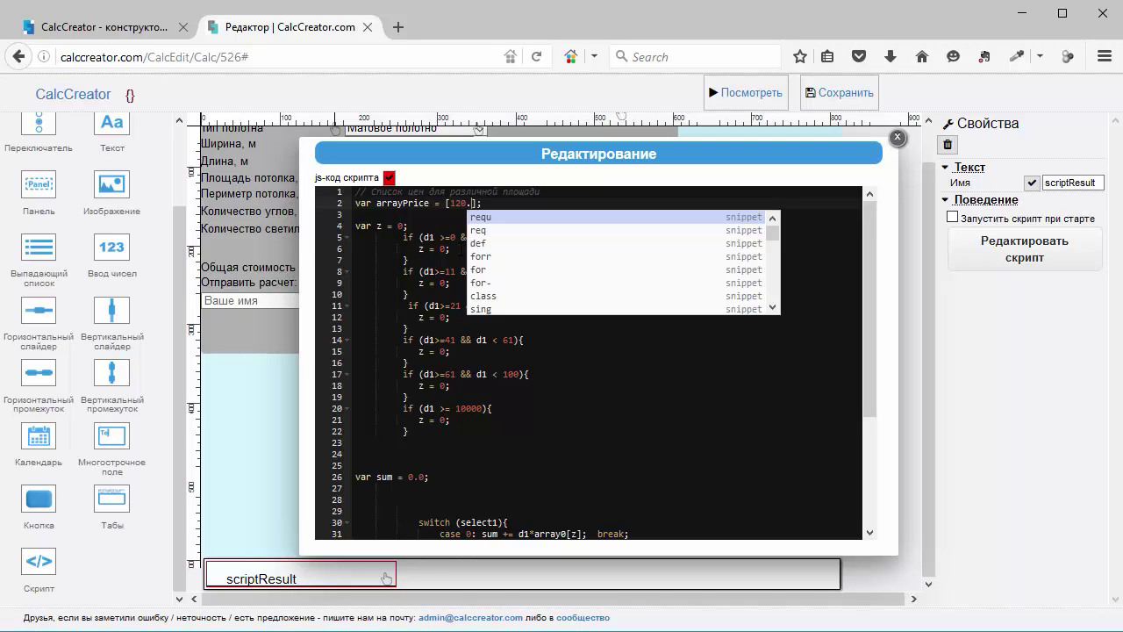
{"action": "key", "text": "BackSpace"}
{"action": "type", "text": ", 120,"}
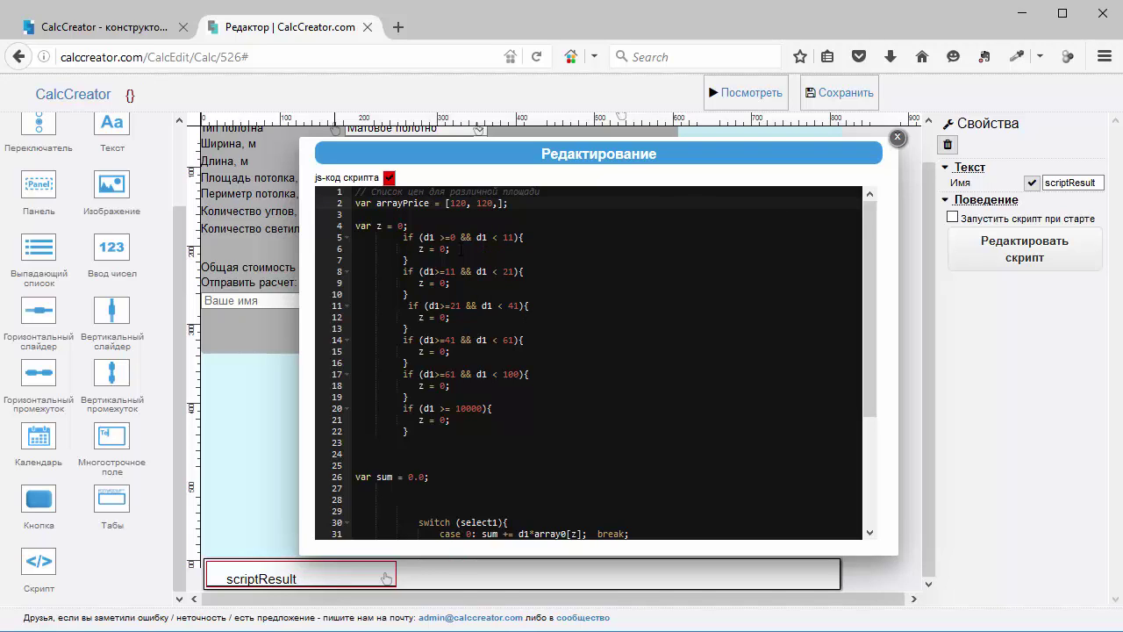
{"action": "key", "text": "alt"}
{"action": "key", "text": "alt"}
{"action": "type", "text": "120, 140,"}
Look up array5's value in the beta calculator, then complete arrayPrice with 120, 120 and apply the script code
{"action": "left_click", "coordinate": [107, 27]}
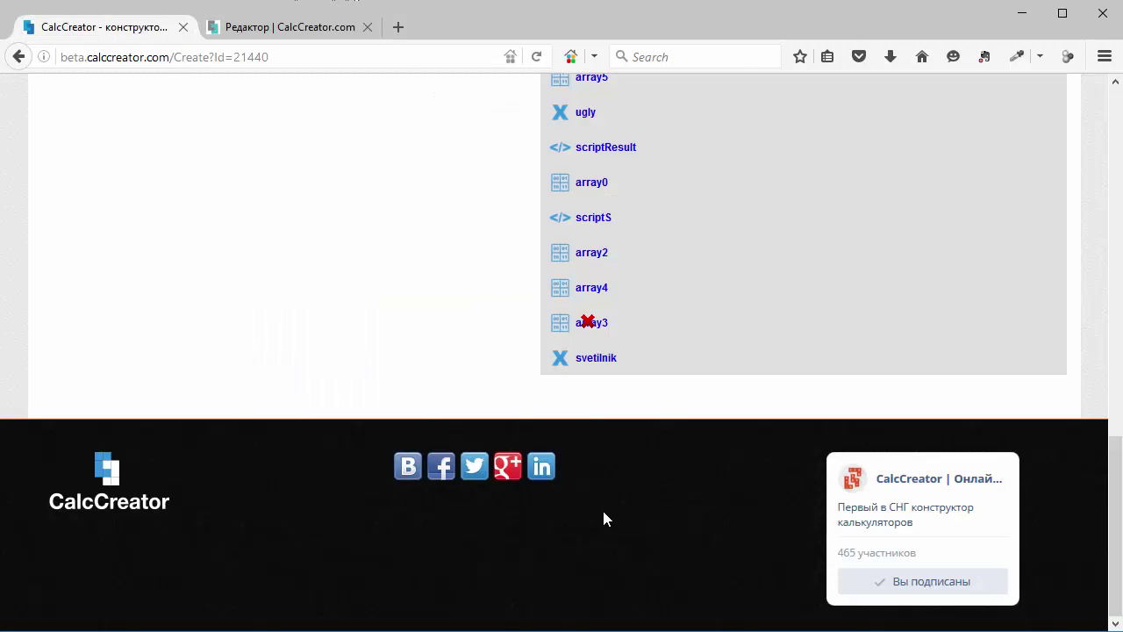
{"action": "left_click", "coordinate": [629, 284]}
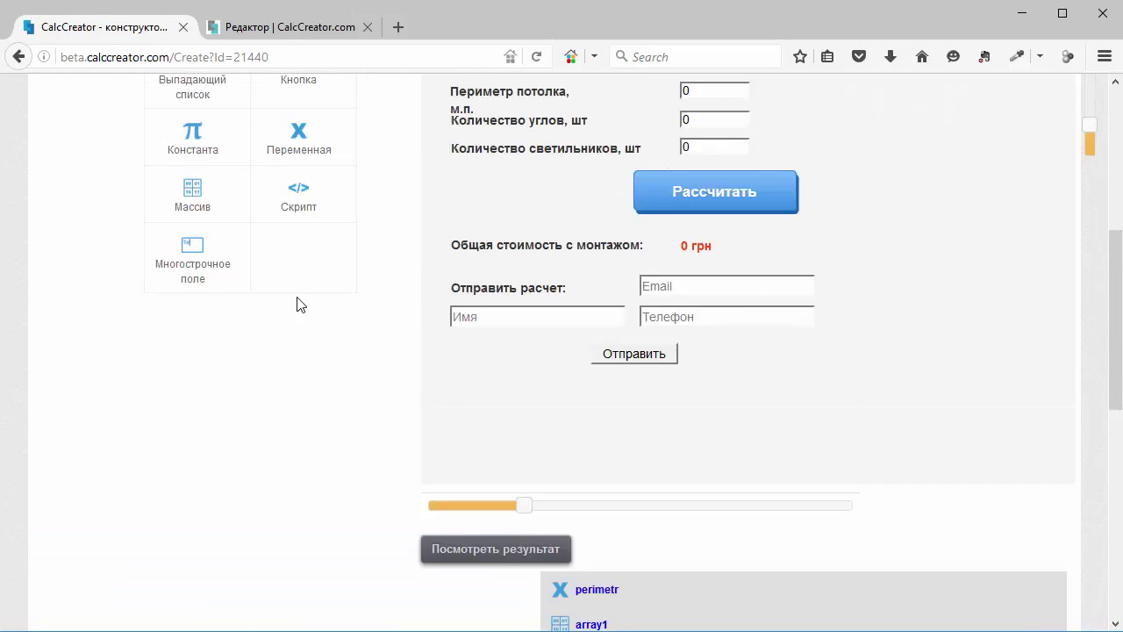
{"action": "scroll", "coordinate": [587, 356], "scroll_direction": "down", "scroll_amount": 15}
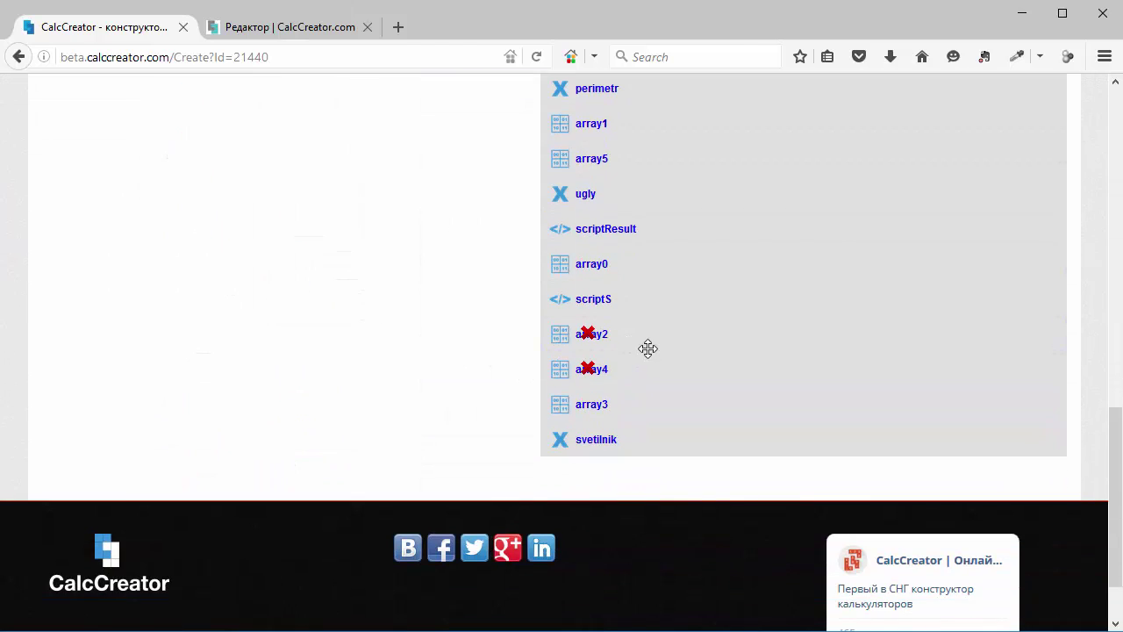
{"action": "left_click", "coordinate": [636, 157]}
{"action": "scroll", "coordinate": [307, 93], "scroll_direction": "down", "scroll_amount": 15}
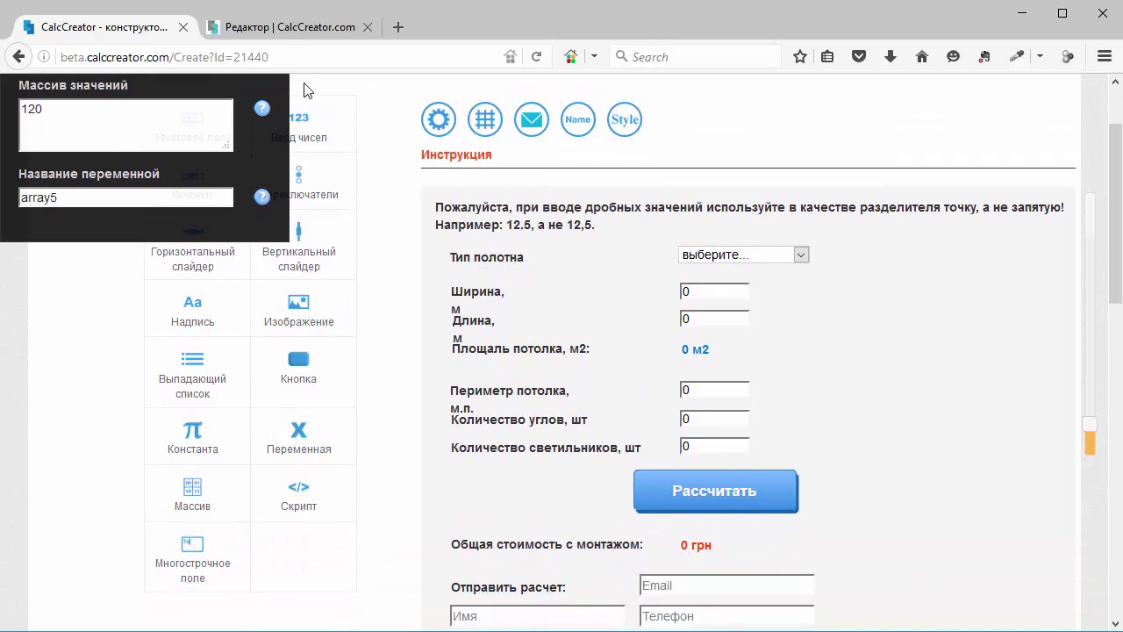
{"action": "scroll", "coordinate": [606, 211], "scroll_direction": "down", "scroll_amount": 4}
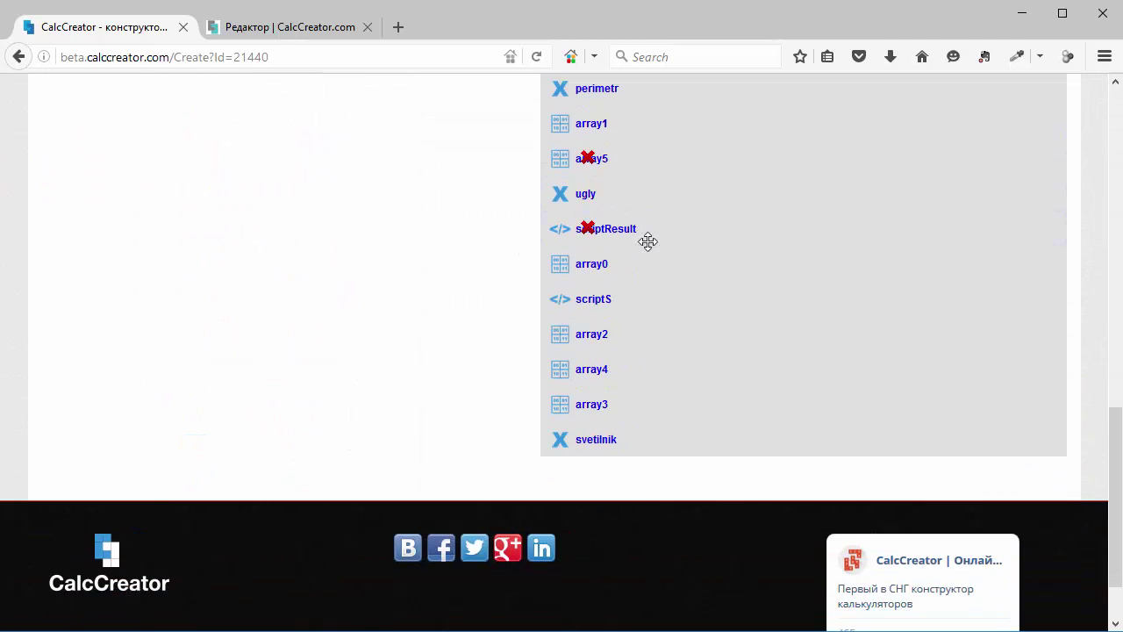
{"action": "scroll", "coordinate": [650, 228], "scroll_direction": "up", "scroll_amount": 3}
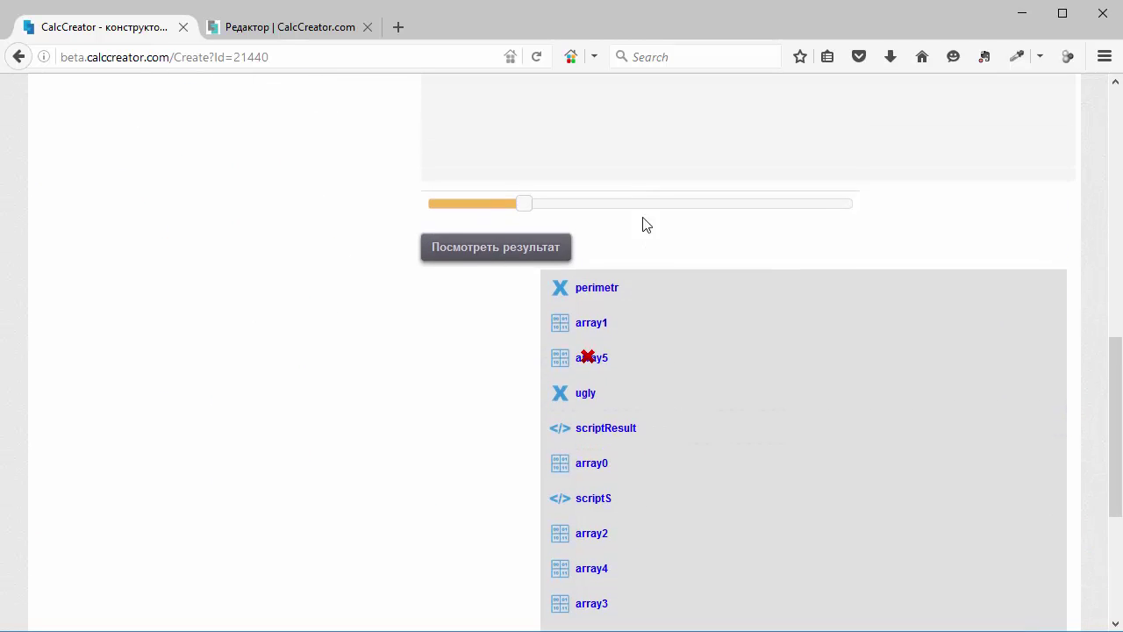
{"action": "left_click", "coordinate": [293, 26]}
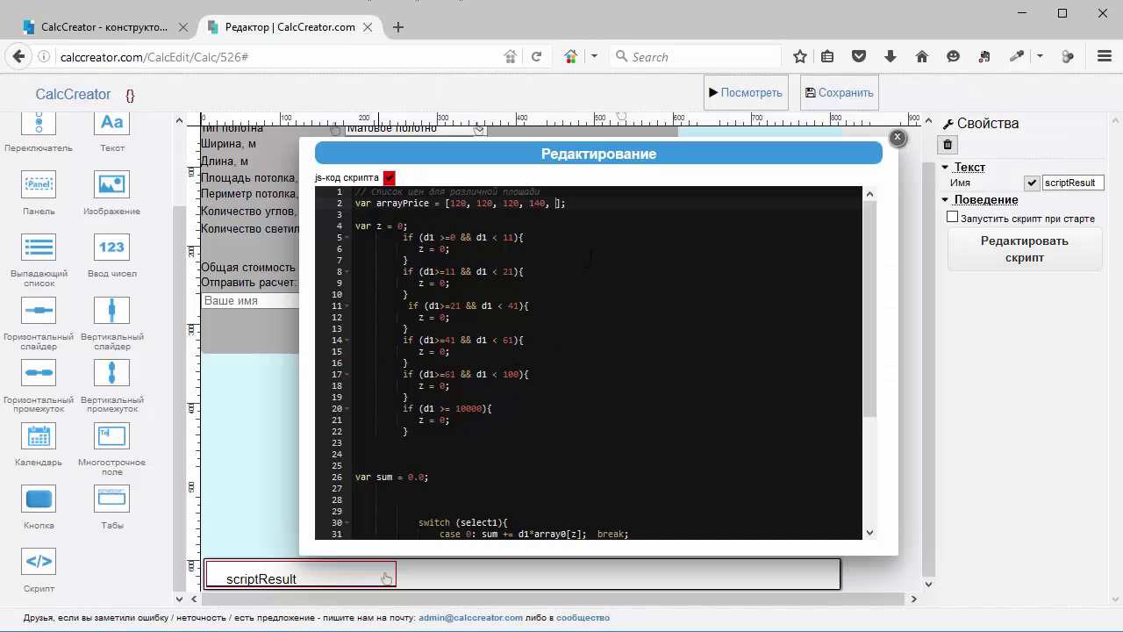
{"action": "type", "text": "120, 120"}
{"action": "left_click", "coordinate": [388, 177]}
{"action": "left_click", "coordinate": [388, 177]}
Examine the default value and name of the perimetr variable in the beta calculator
{"action": "left_click", "coordinate": [134, 40]}
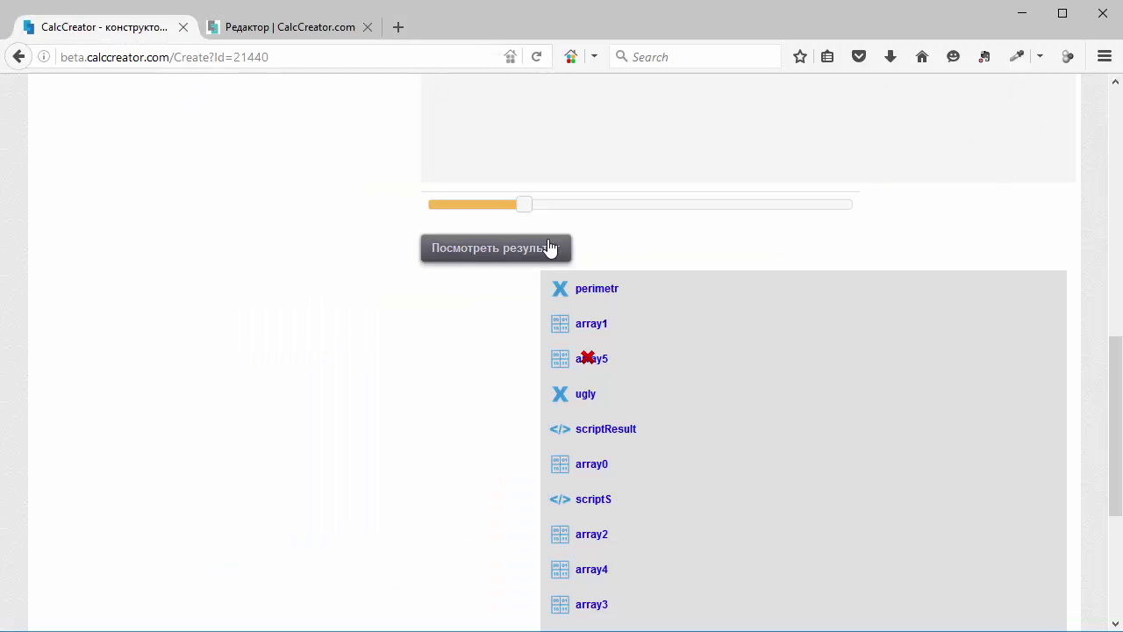
{"action": "left_click", "coordinate": [643, 291]}
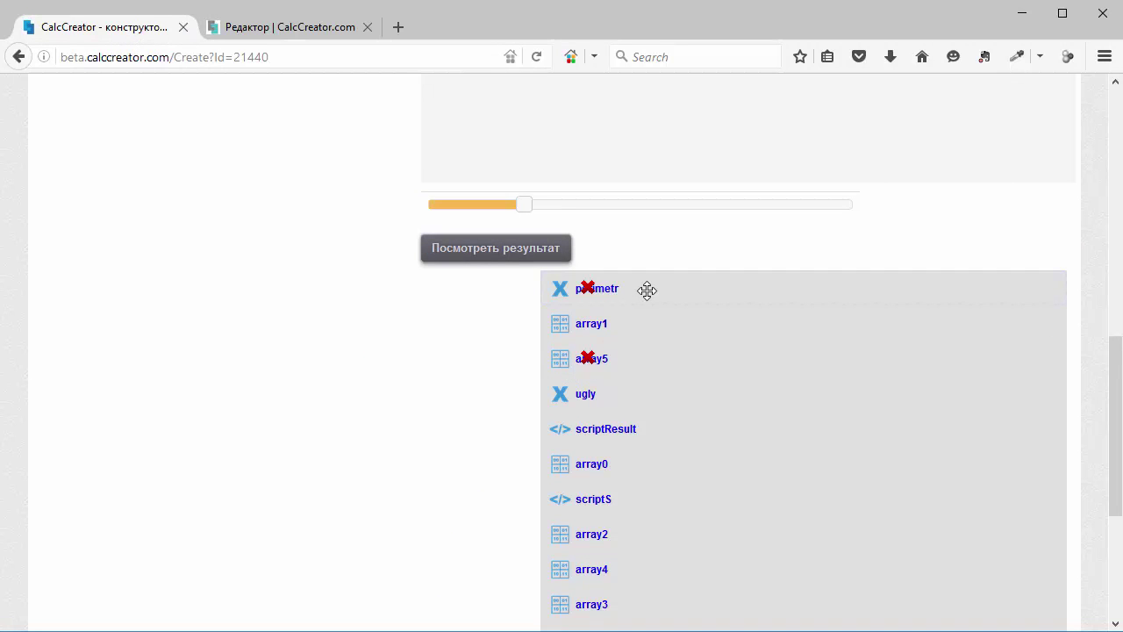
{"action": "scroll", "coordinate": [650, 351], "scroll_direction": "up", "scroll_amount": 2}
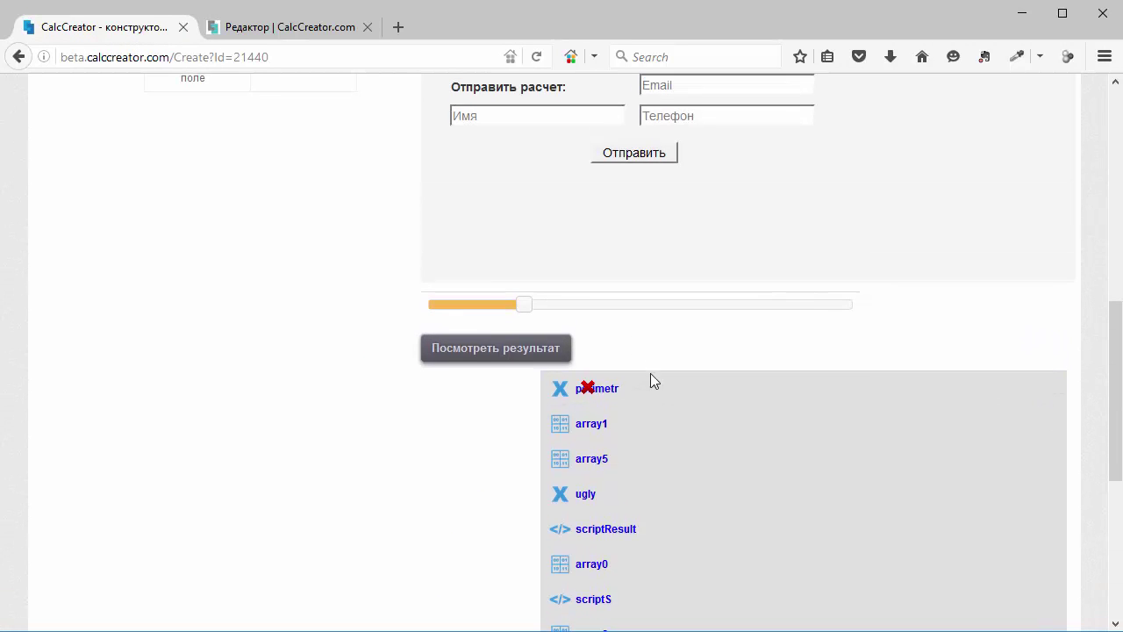
{"action": "scroll", "coordinate": [652, 494], "scroll_direction": "down", "scroll_amount": 5}
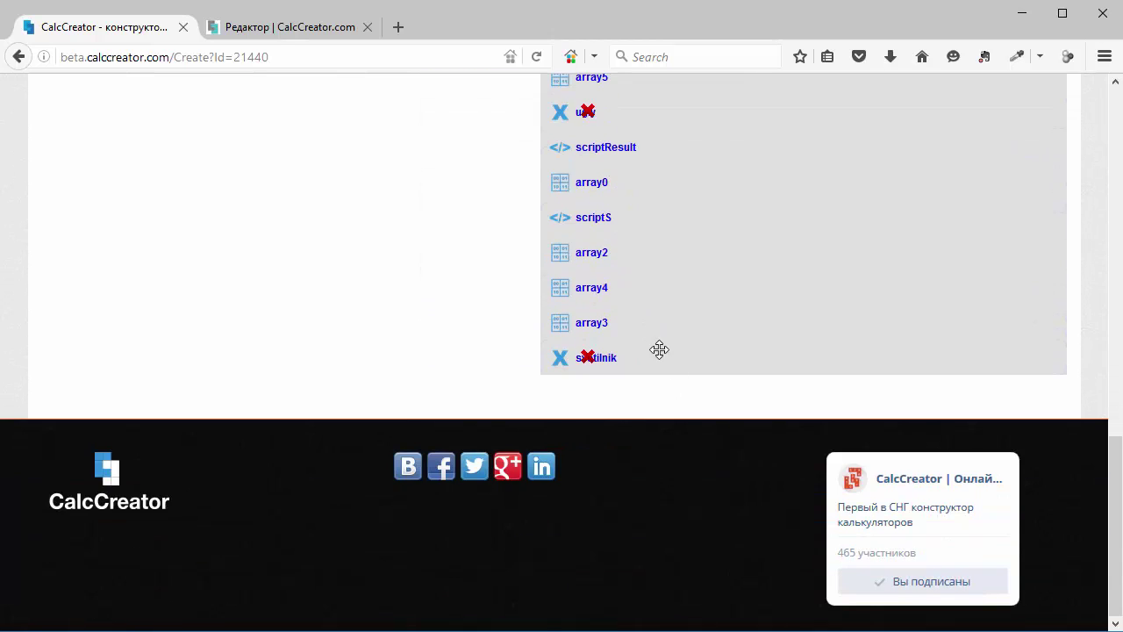
{"action": "scroll", "coordinate": [654, 356], "scroll_direction": "up", "scroll_amount": 5}
{"action": "left_click", "coordinate": [651, 490]}
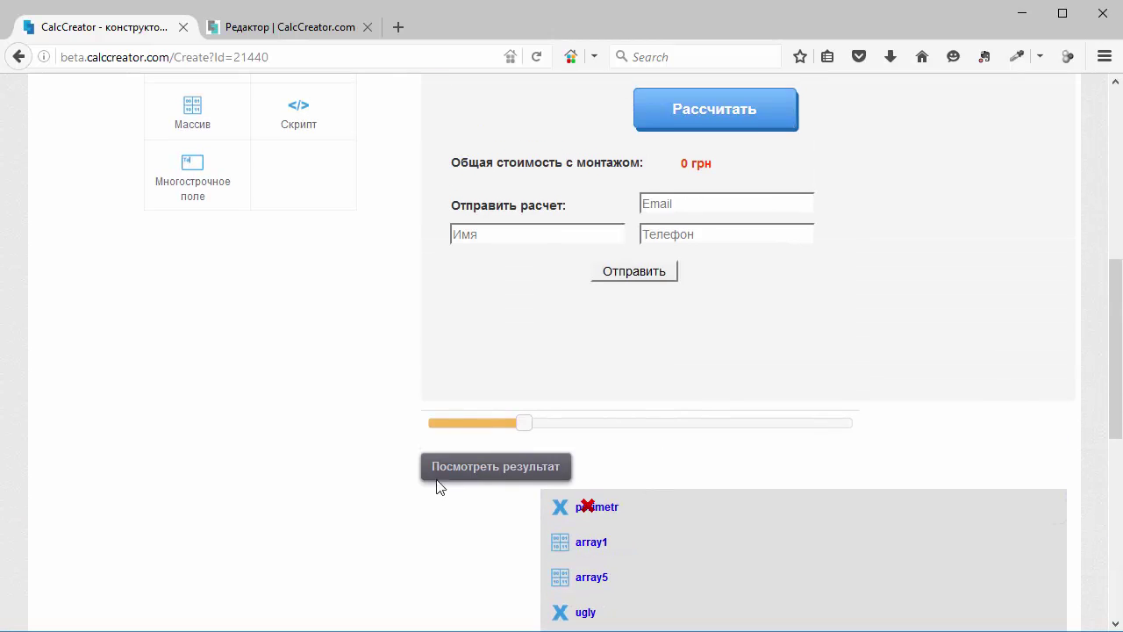
{"action": "left_click_drag", "start_coordinate": [53, 207], "coordinate": [9, 209]}
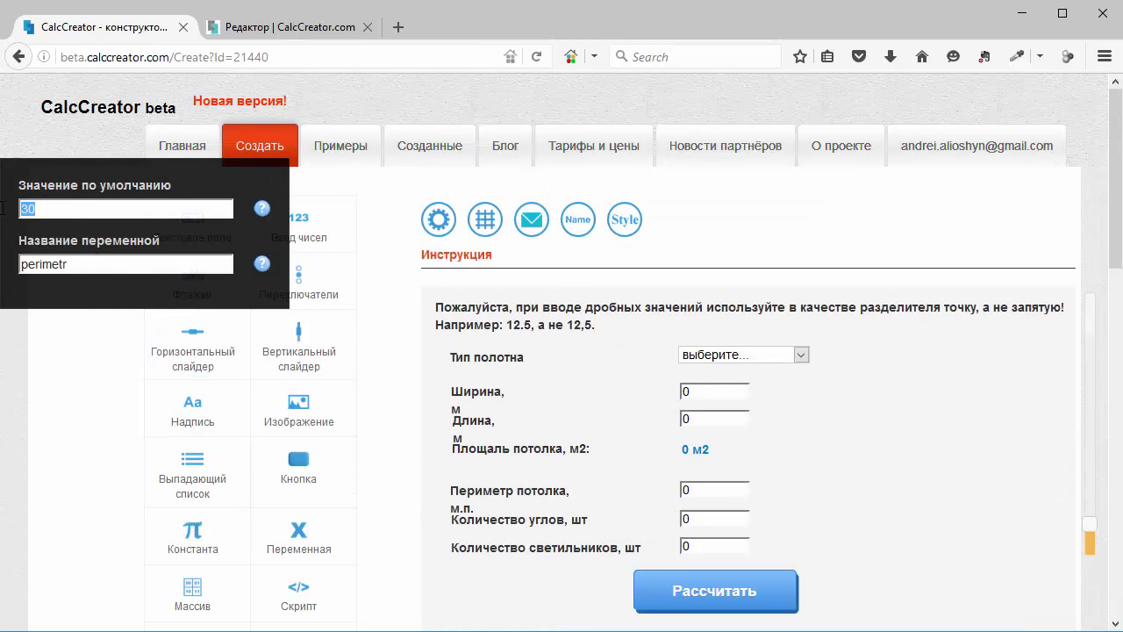
{"action": "left_click", "coordinate": [579, 396]}
{"action": "scroll", "coordinate": [614, 421], "scroll_direction": "down", "scroll_amount": 2}
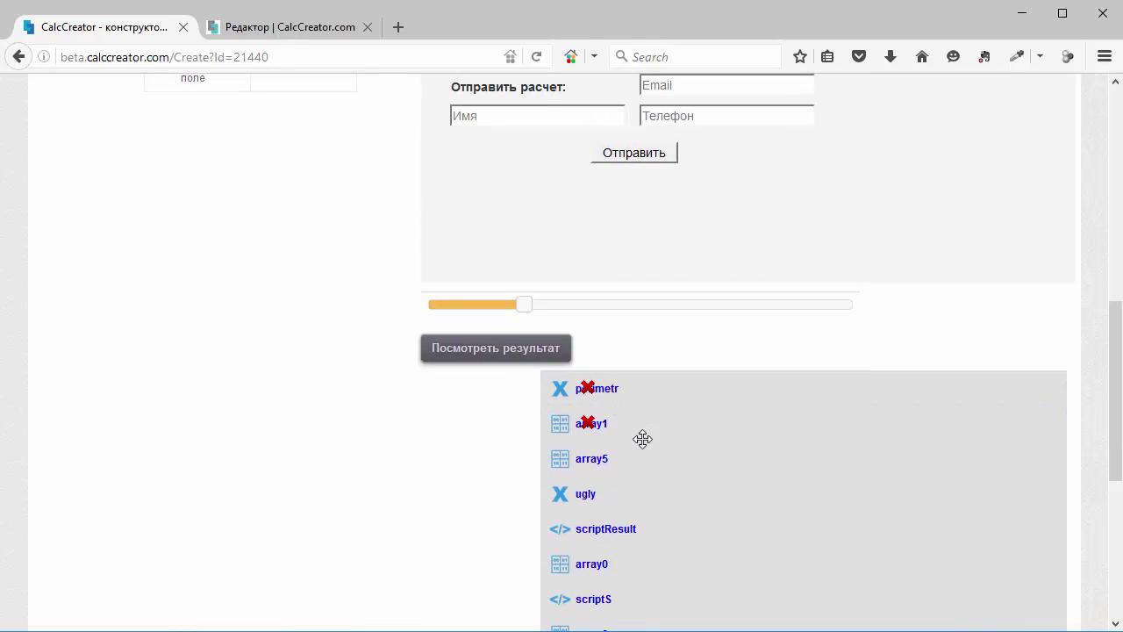
{"action": "left_click", "coordinate": [646, 395]}
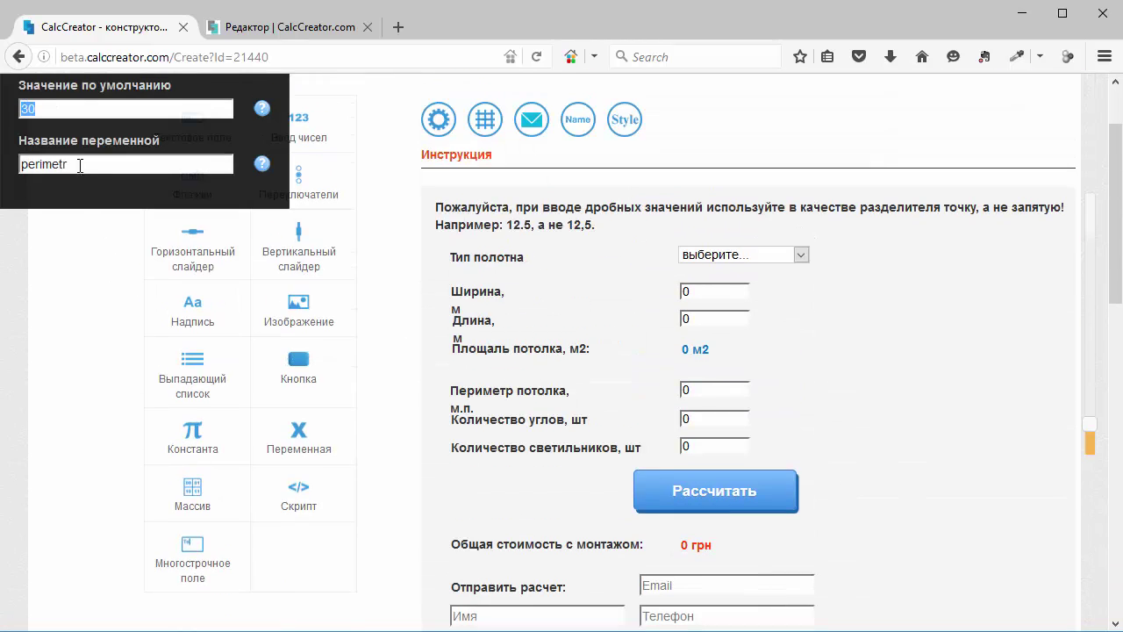
{"action": "left_click_drag", "start_coordinate": [69, 164], "coordinate": [9, 171]}
Declare "var perimetr = 30;" below arrayPrice in the scriptResult code
{"action": "left_click", "coordinate": [263, 30]}
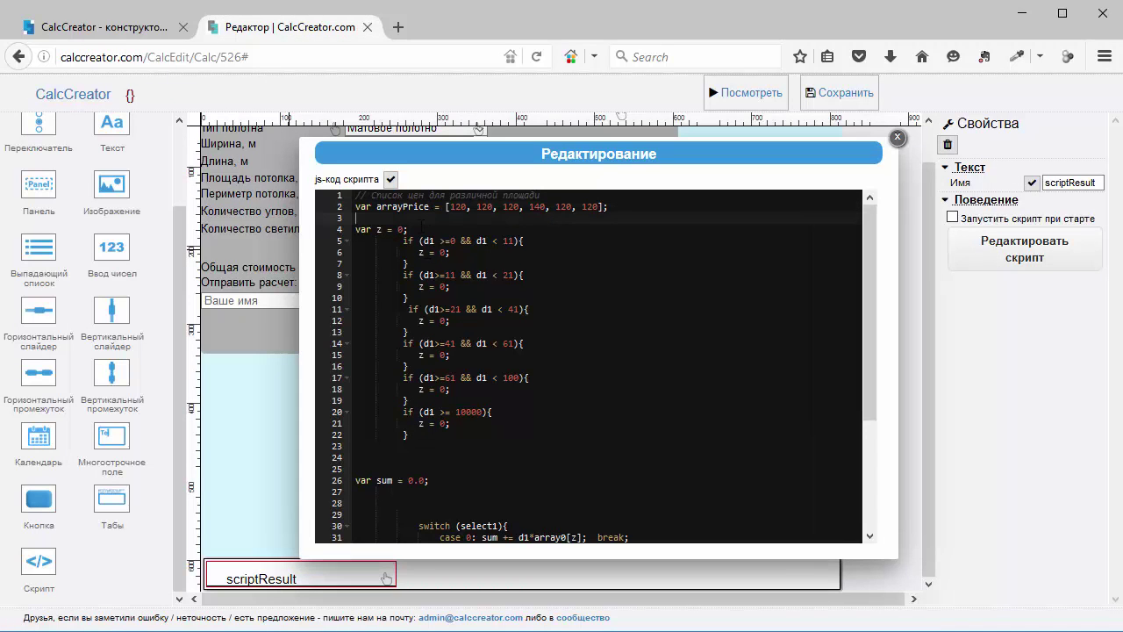
{"action": "key", "text": "Return"}
{"action": "key", "text": "Return"}
{"action": "type", "text": "мфк"}
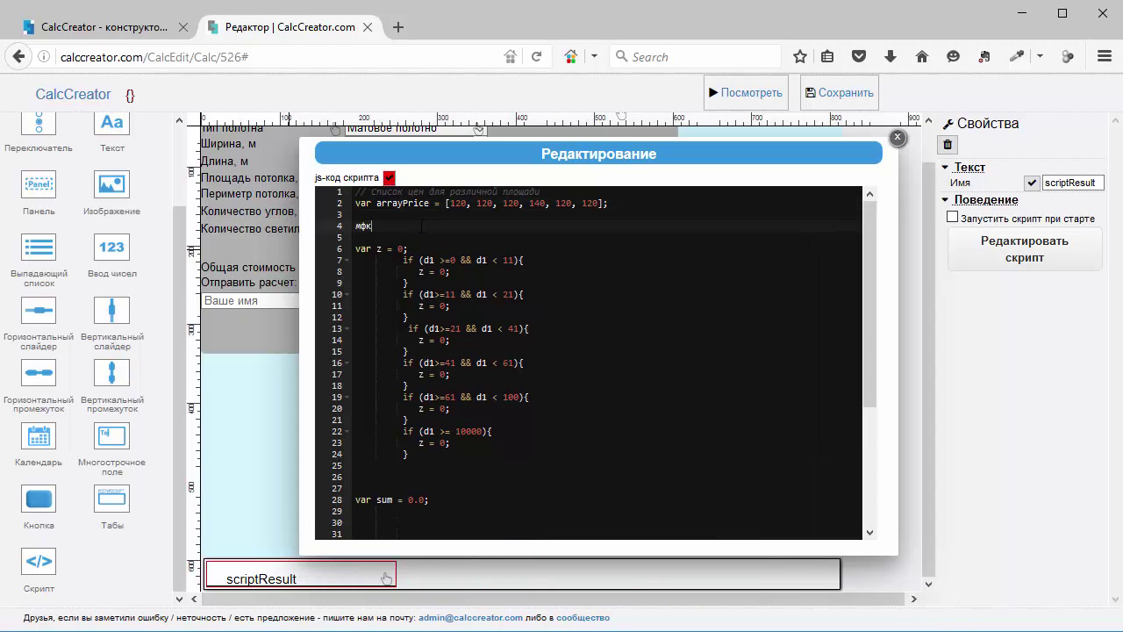
{"action": "key", "text": "BackSpace"}
{"action": "key", "text": "BackSpace"}
{"action": "key", "text": "BackSpace"}
{"action": "type", "text": "var perimetr = 30;"}
{"action": "key", "text": "Return"}
{"action": "key", "text": "Return"}
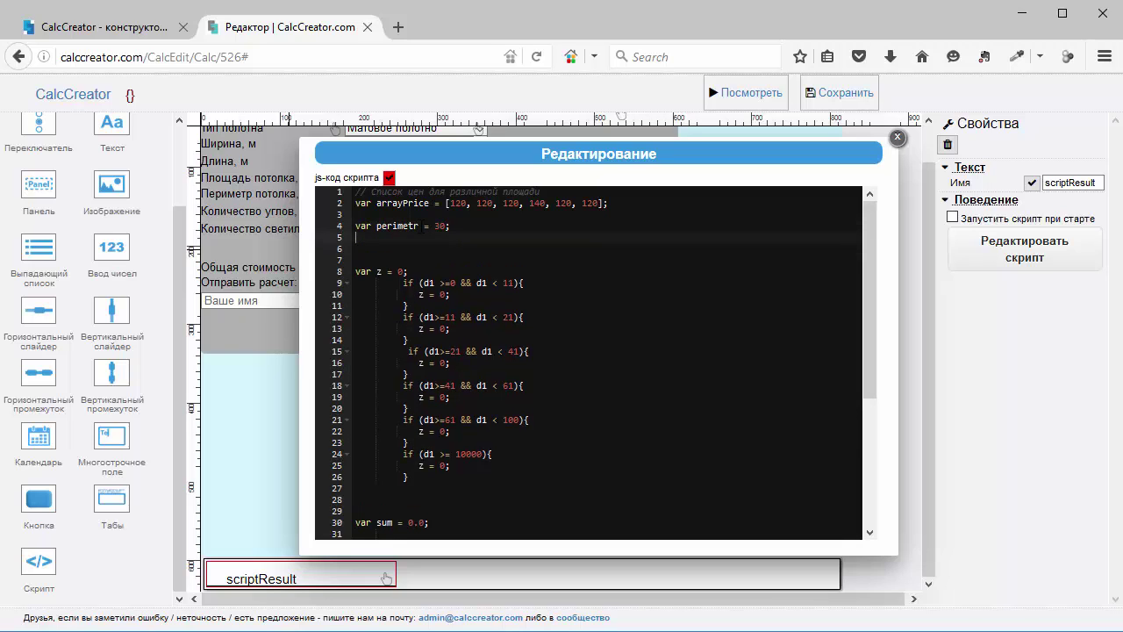
Add the comment "// Стоимость 1 м.кв." above the perimetr declaration and apply the script code
{"action": "key", "text": "Up"}
{"action": "key", "text": "Return"}
{"action": "key", "text": "Up"}
{"action": "type", "text": "//"}
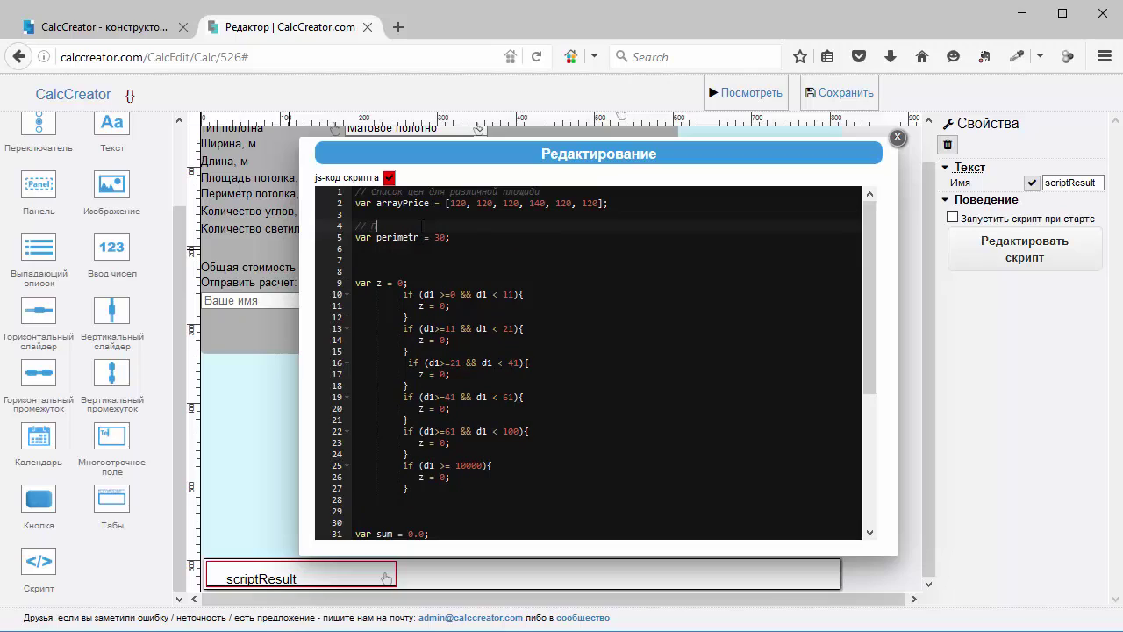
{"action": "type", "text": " Периме"}
{"action": "key", "text": "BackSpace"}
{"action": "key", "text": "BackSpace"}
{"action": "key", "text": "BackSpace"}
{"action": "type", "text": "тоимость"}
{"action": "left_click", "coordinate": [389, 178]}
Look up the ugly variable in the beta calculator and add the comment "// Стоимость одного угла" below perimetr in the script
{"action": "left_click", "coordinate": [112, 27]}
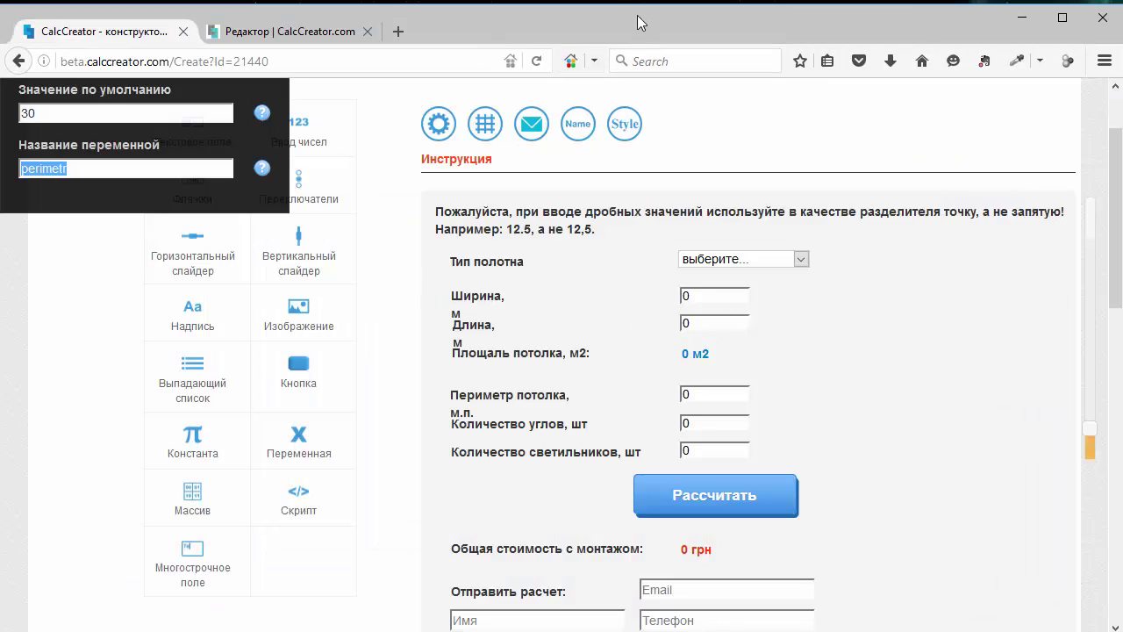
{"action": "left_click_drag", "start_coordinate": [631, 7], "coordinate": [632, 2]}
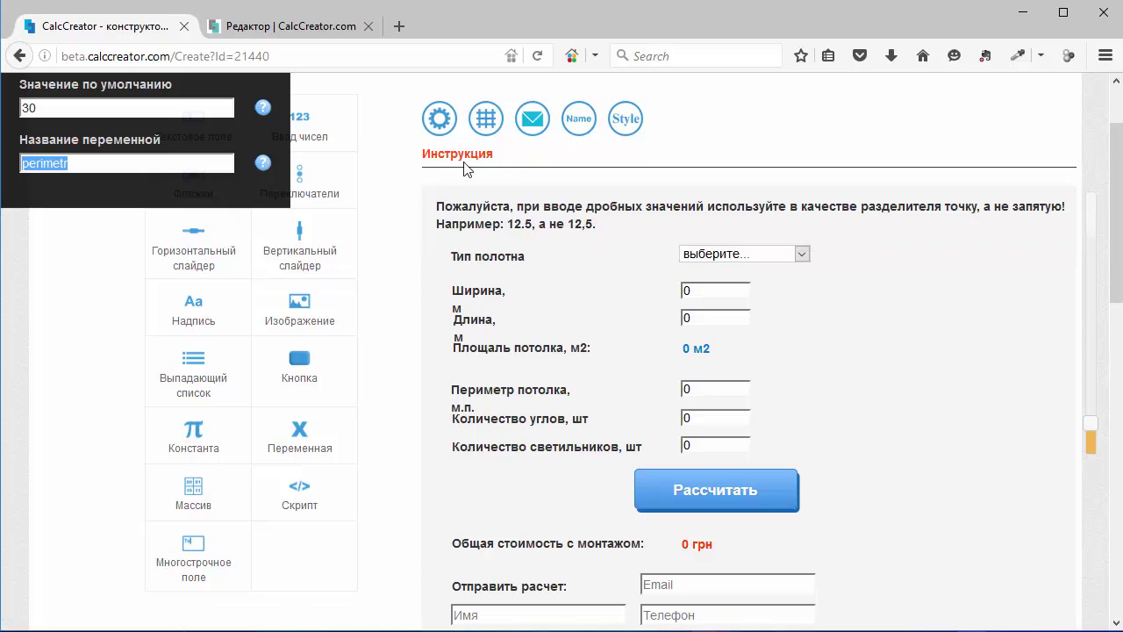
{"action": "left_click", "coordinate": [408, 625]}
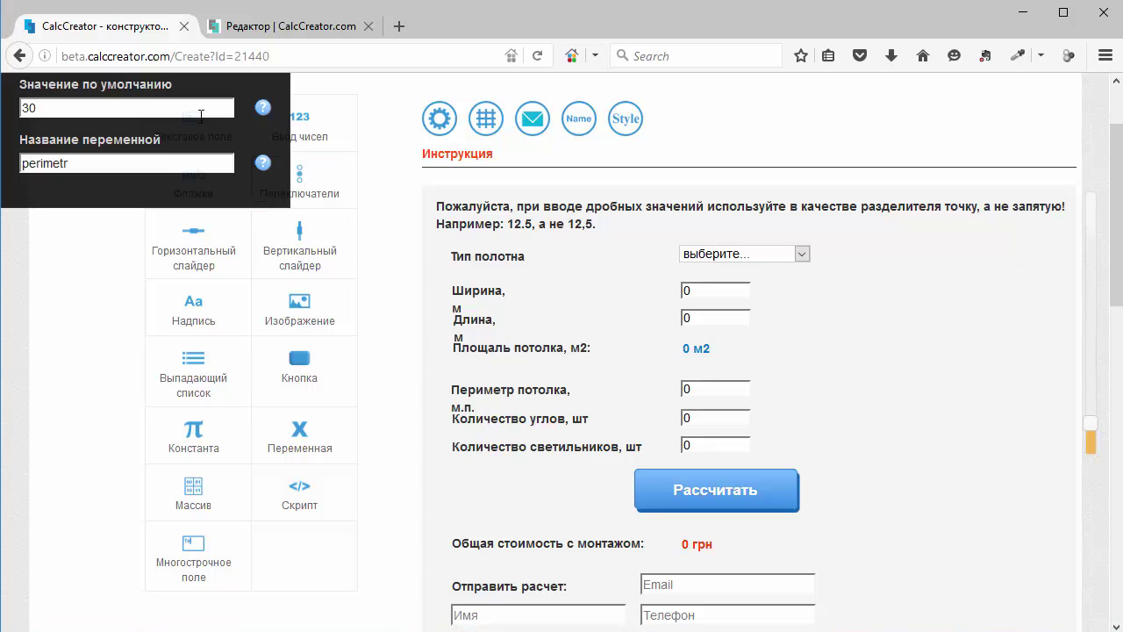
{"action": "scroll", "coordinate": [568, 489], "scroll_direction": "down", "scroll_amount": 10}
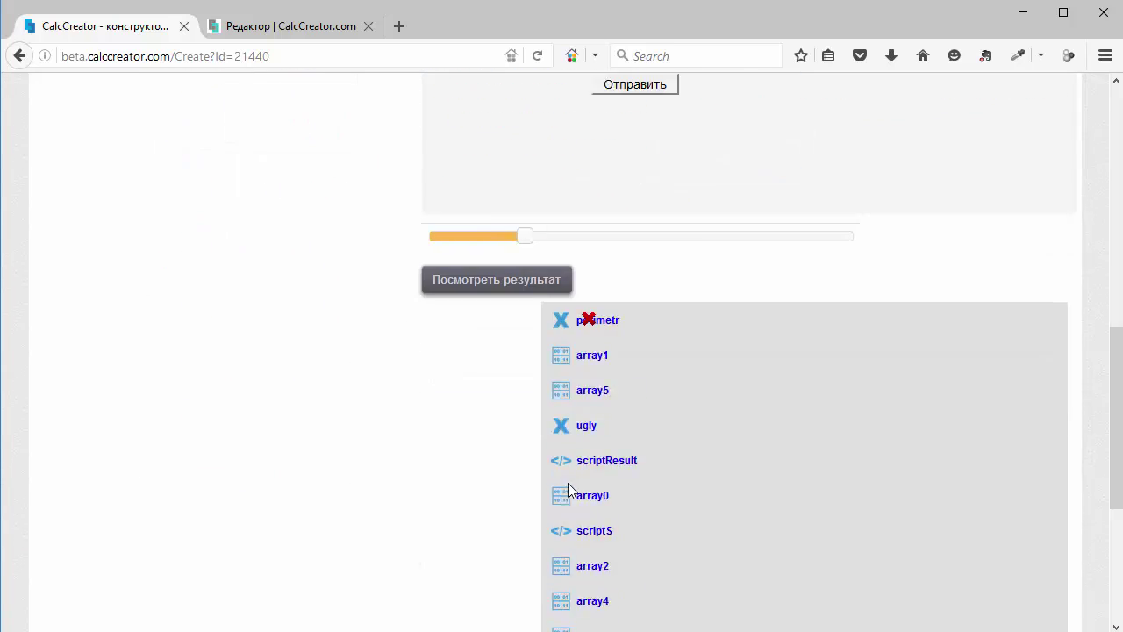
{"action": "scroll", "coordinate": [421, 240], "scroll_direction": "up", "scroll_amount": 10}
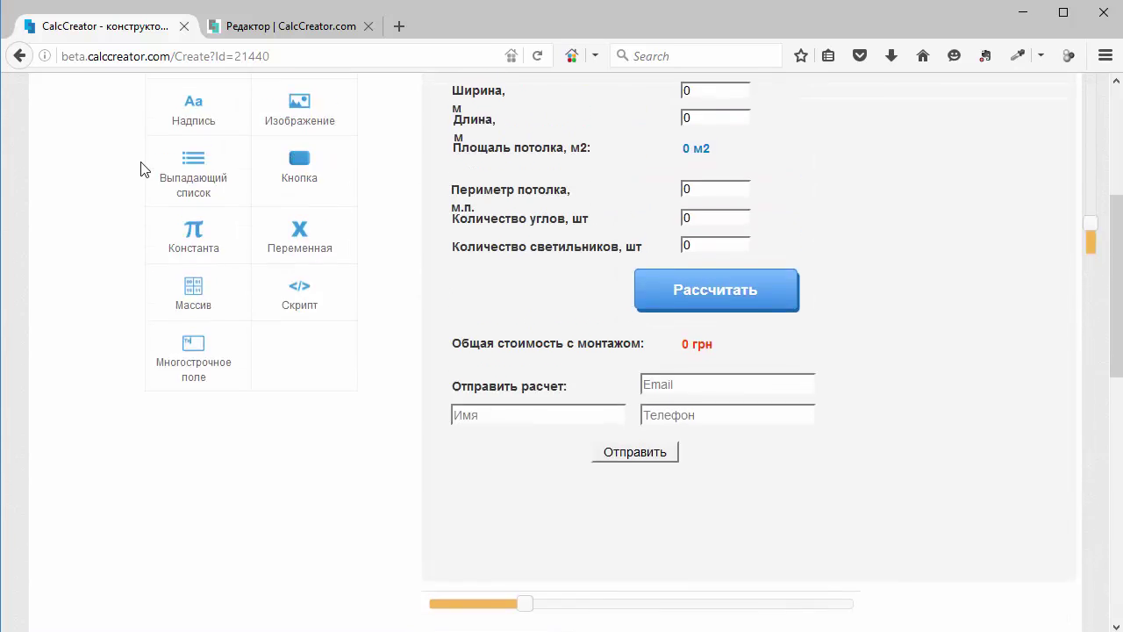
{"action": "left_click_drag", "start_coordinate": [70, 263], "coordinate": [7, 269]}
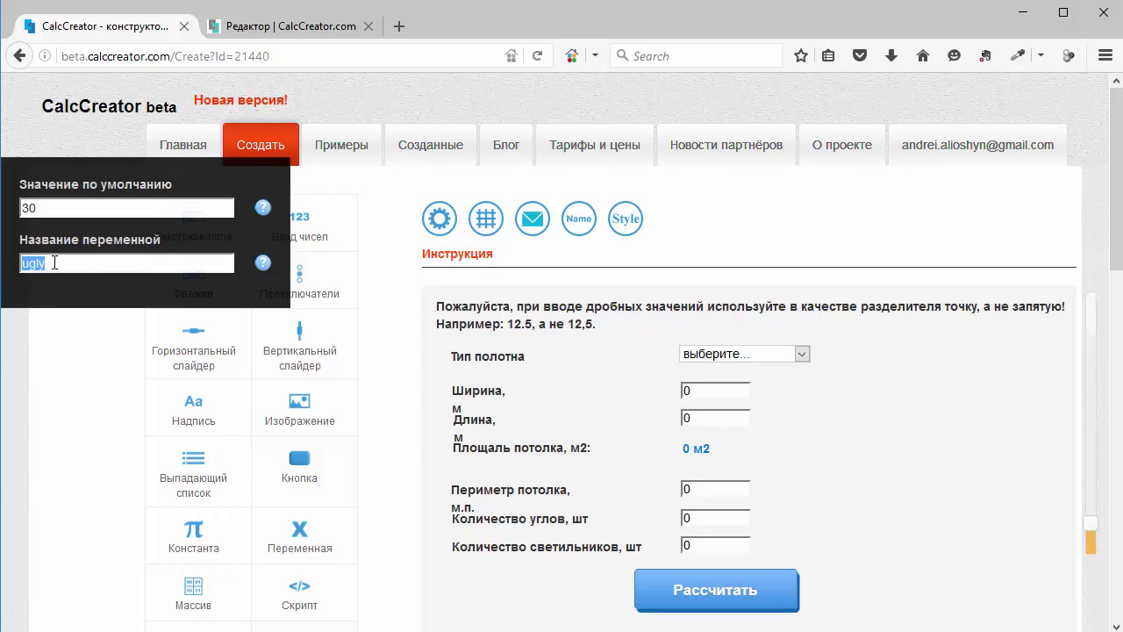
{"action": "left_click", "coordinate": [280, 28]}
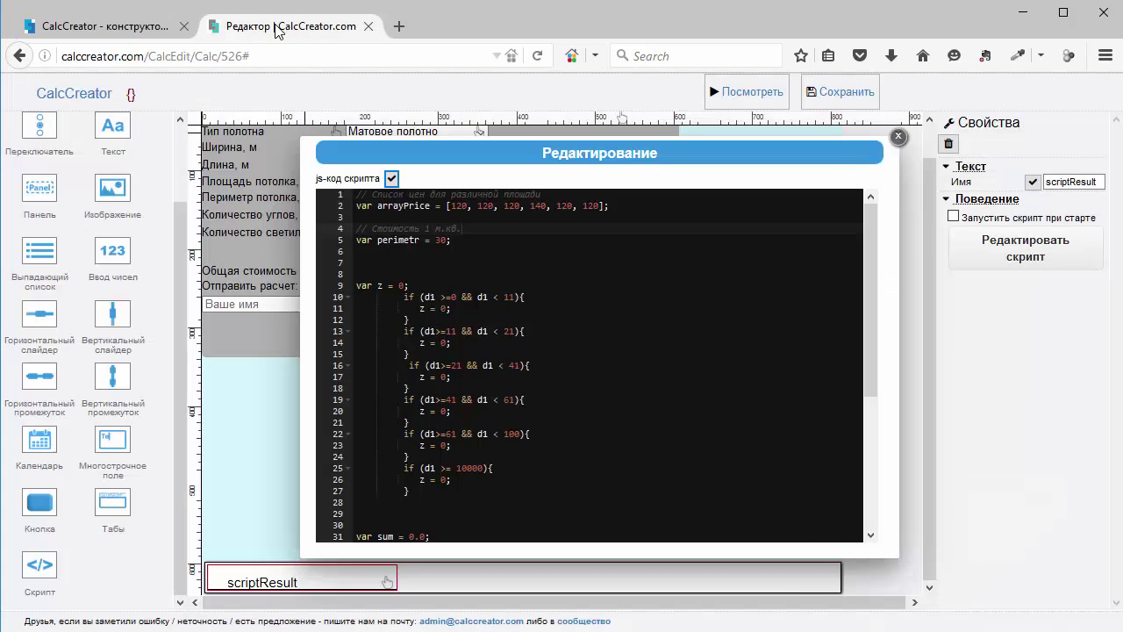
{"action": "left_click", "coordinate": [455, 243]}
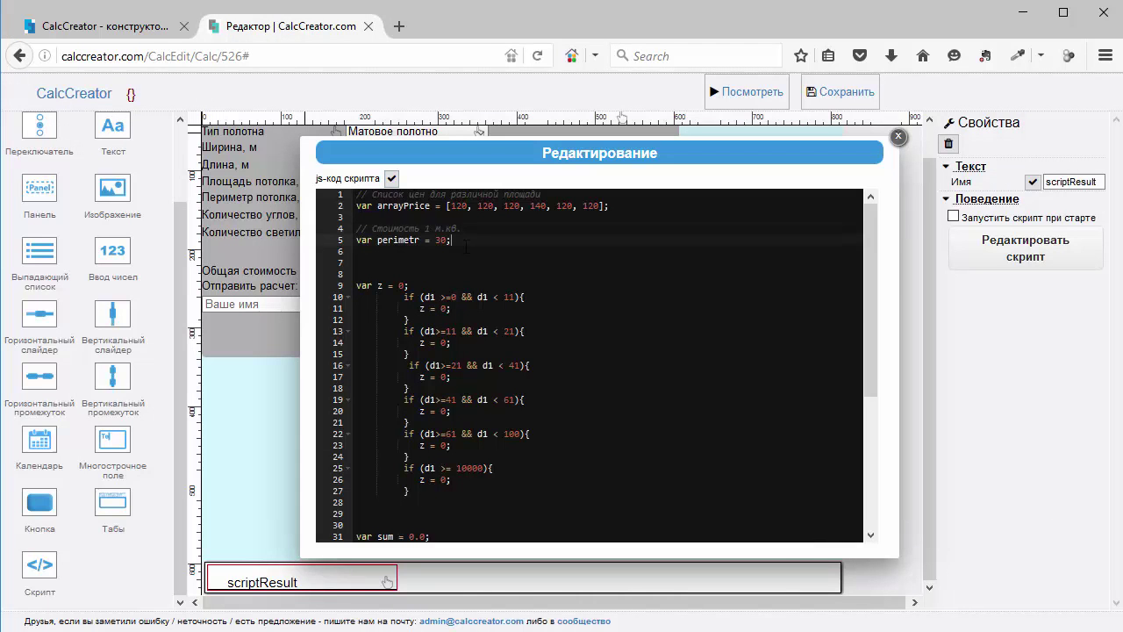
{"action": "key", "text": "Return"}
{"action": "key", "text": "Return"}
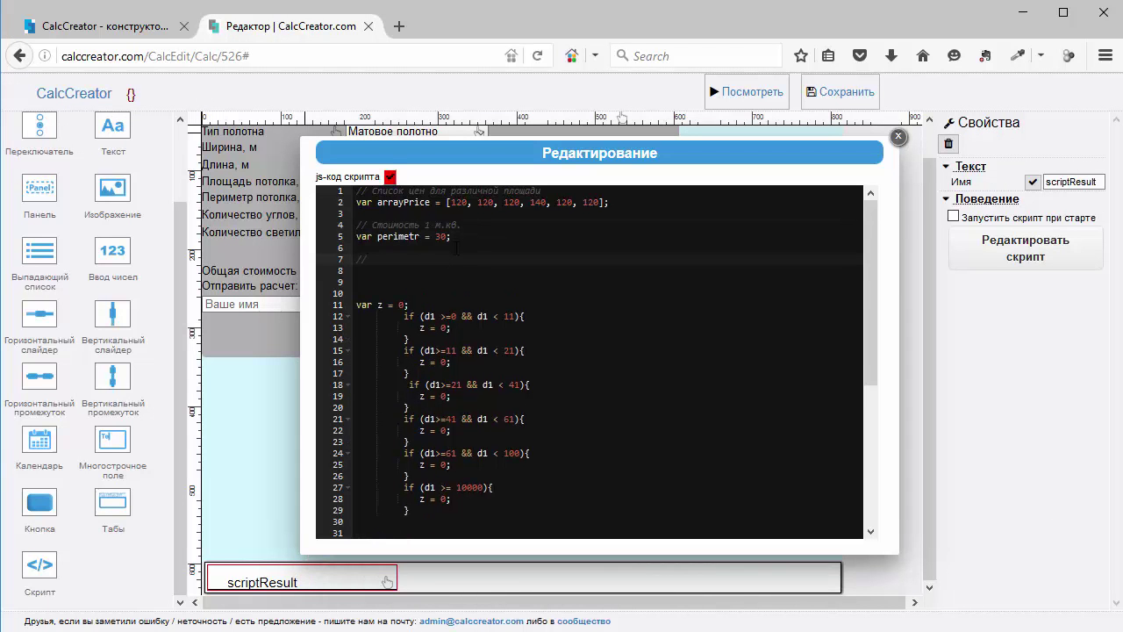
{"action": "type", "text": "// Стоимость одного угла"}
{"action": "key", "text": "Return"}
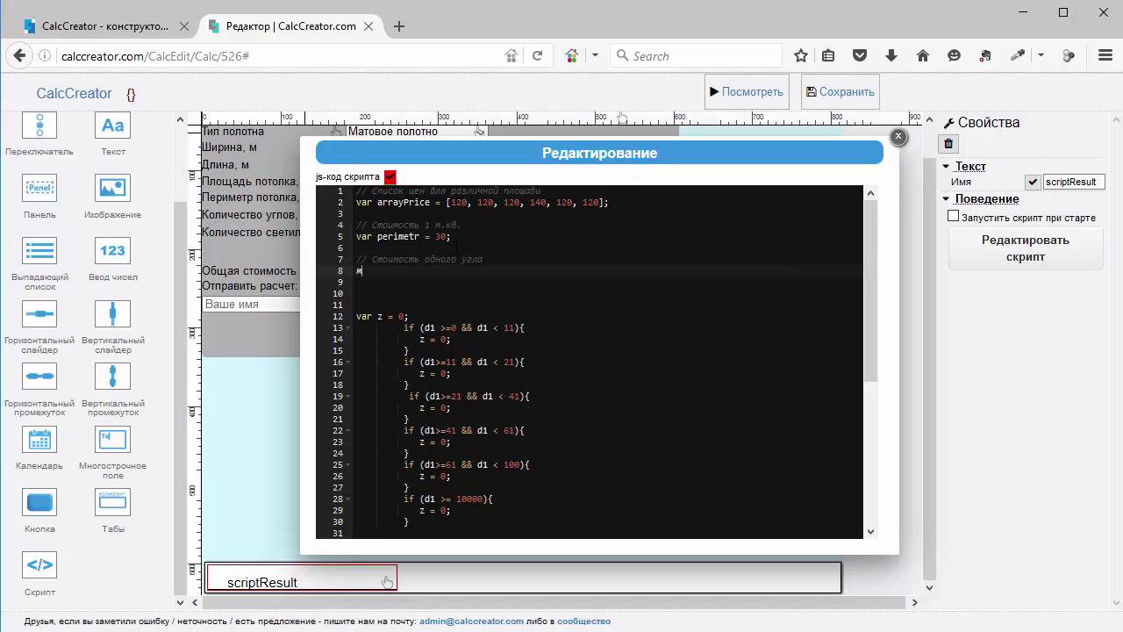
Declare "var ugly = 30;" under the corner cost comment, checking the value in the beta calculator
{"action": "type", "text": "мфк"}
{"action": "key", "text": "BackSpace"}
{"action": "key", "text": "BackSpace"}
{"action": "key", "text": "BackSpace"}
{"action": "type", "text": "var ugly ="}
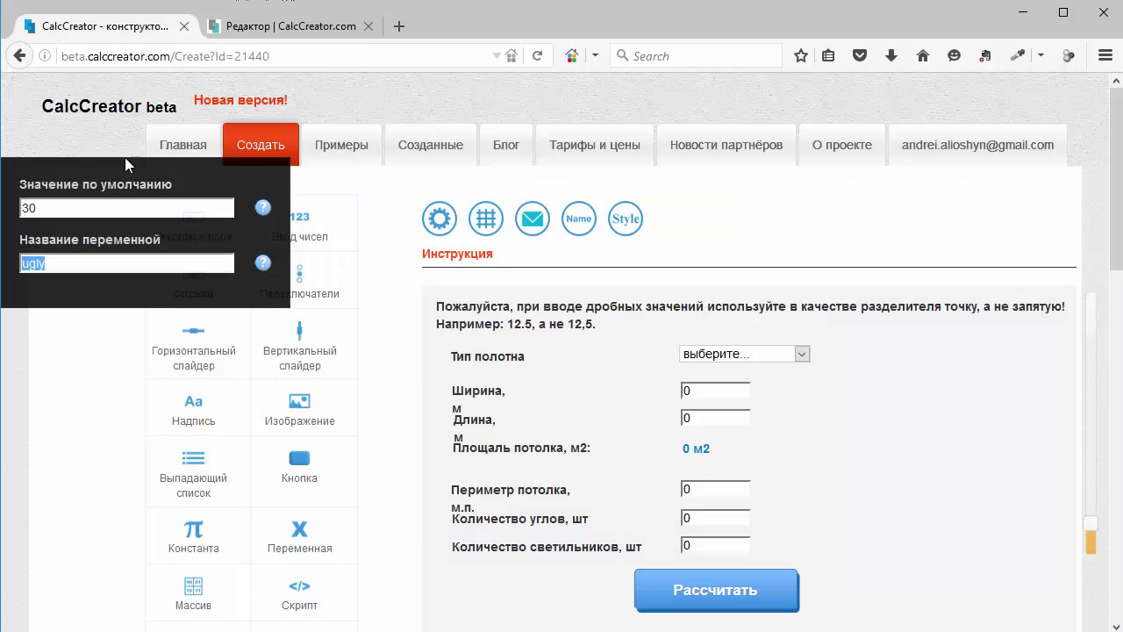
{"action": "left_click", "coordinate": [263, 27]}
{"action": "type", "text": "30"}
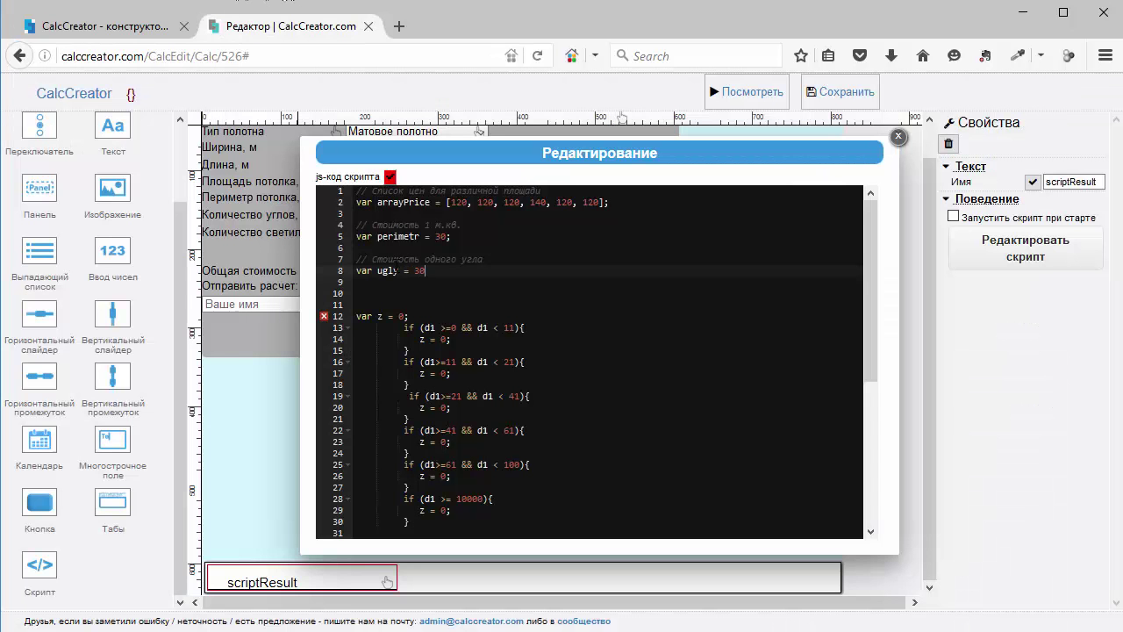
{"action": "key", "text": "Return"}
{"action": "key", "text": "Return"}
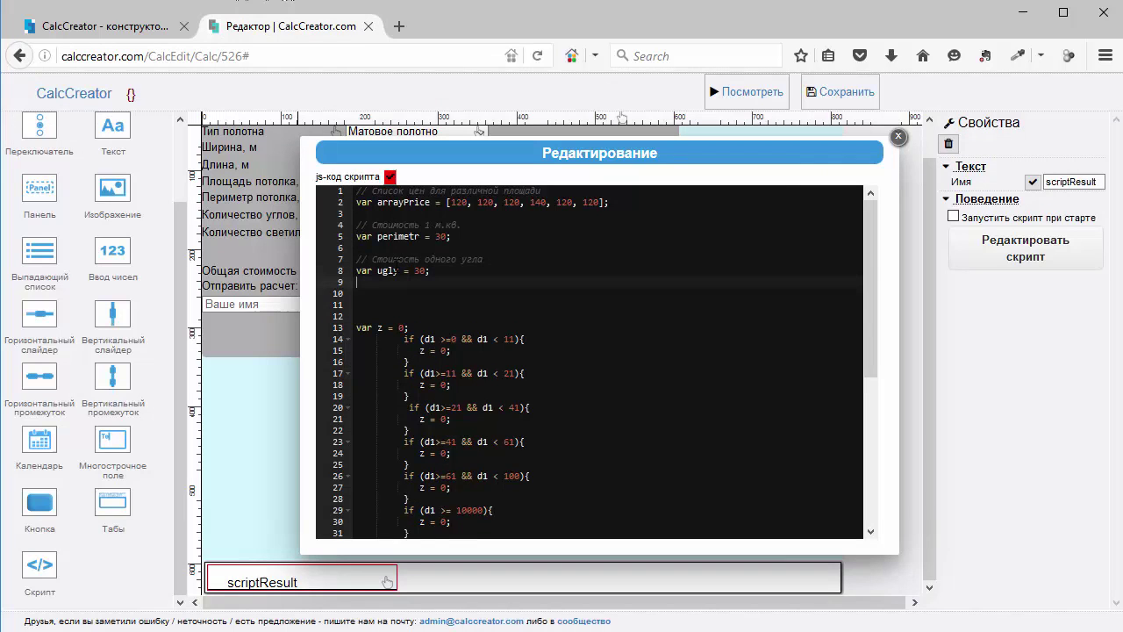
Start a comment with "// Стоим" below the ugly declaration and look up the svetilnik variable in the beta calculator
{"action": "type", "text": "//"}
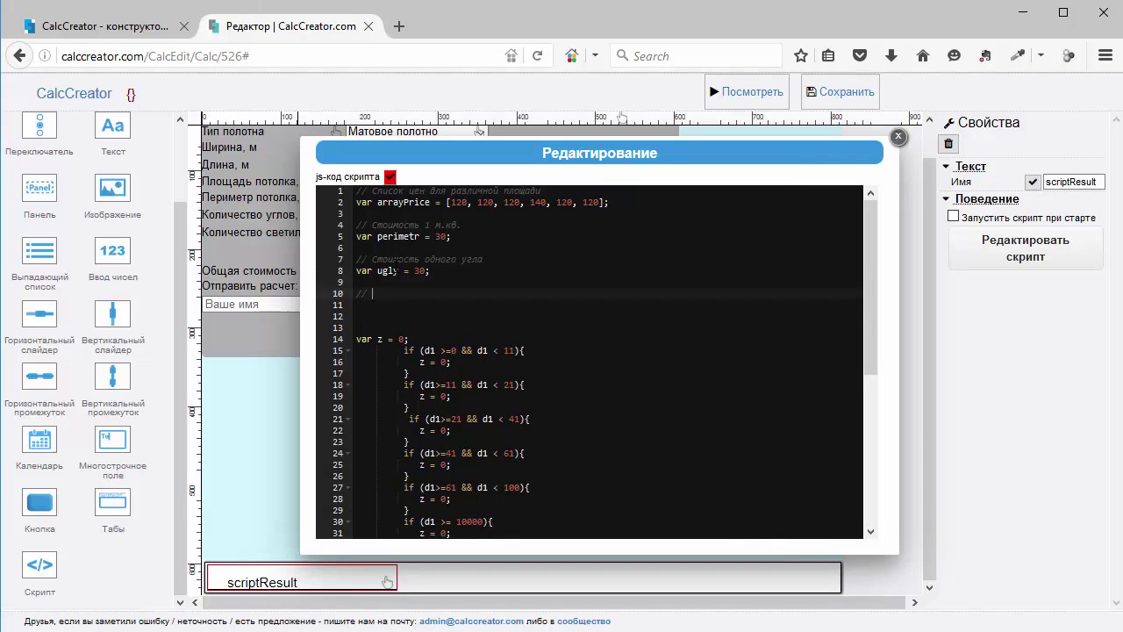
{"action": "type", "text": " Cnjbv"}
{"action": "left_click", "coordinate": [119, 26]}
{"action": "scroll", "coordinate": [602, 436], "scroll_direction": "down", "scroll_amount": 1}
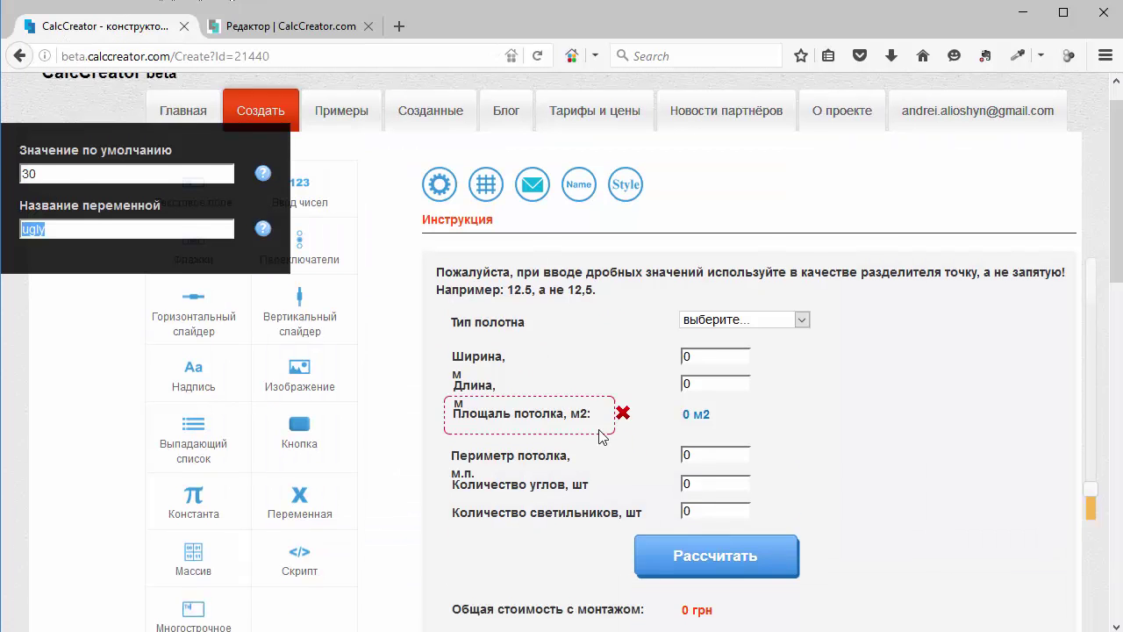
{"action": "scroll", "coordinate": [602, 436], "scroll_direction": "down", "scroll_amount": 10}
{"action": "scroll", "coordinate": [685, 439], "scroll_direction": "up", "scroll_amount": 6}
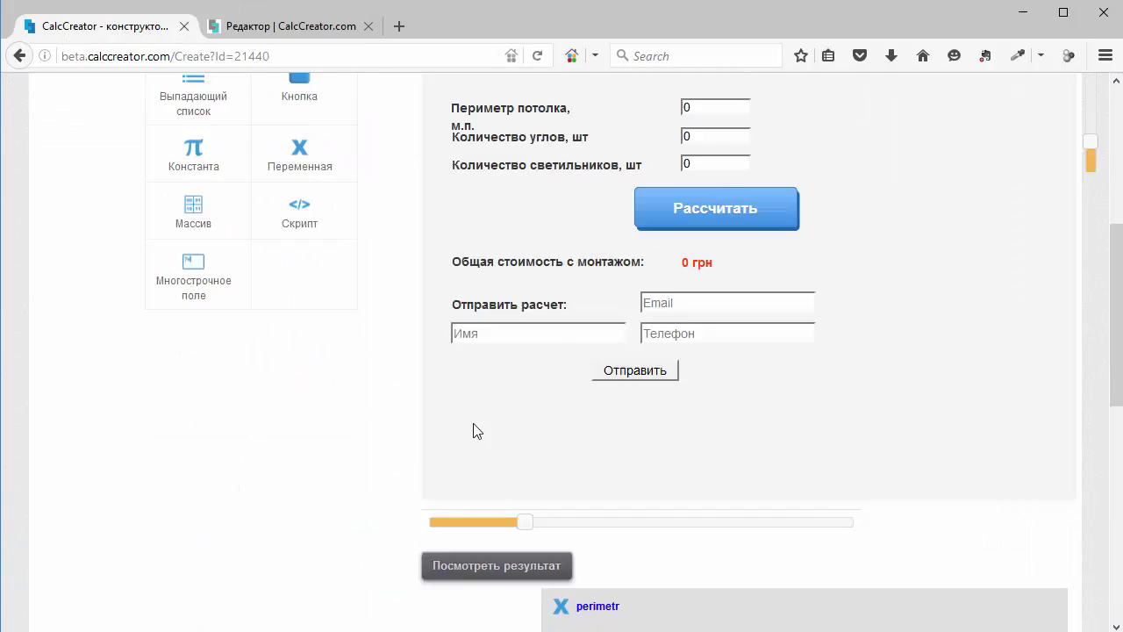
{"action": "scroll", "coordinate": [473, 431], "scroll_direction": "up", "scroll_amount": 4}
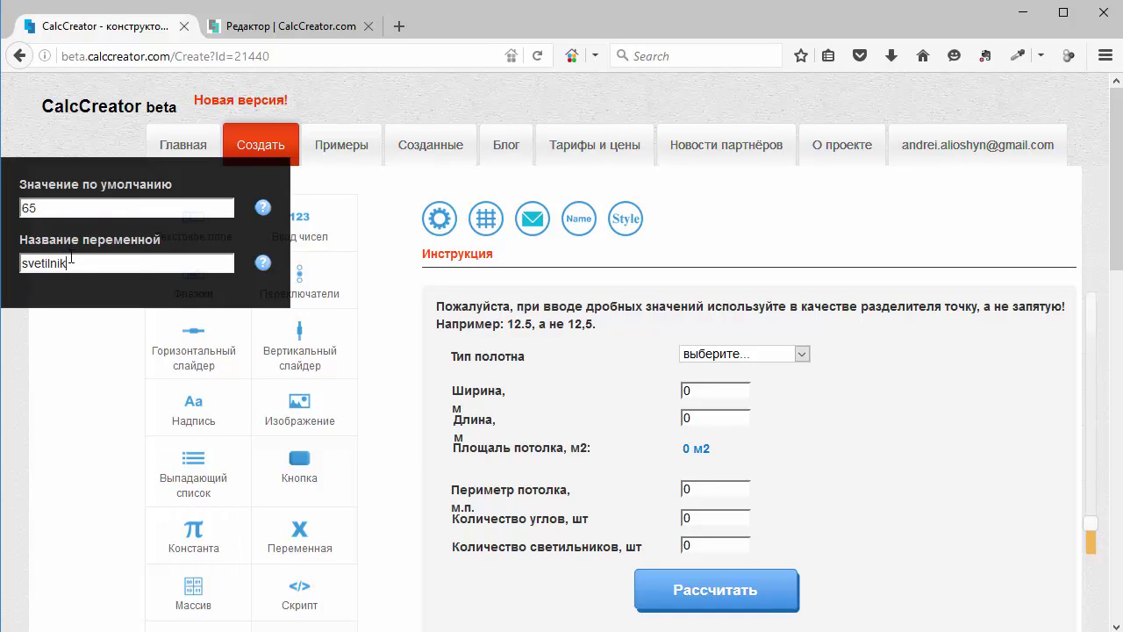
{"action": "key", "text": "ctrl+a"}
{"action": "left_click", "coordinate": [281, 29]}
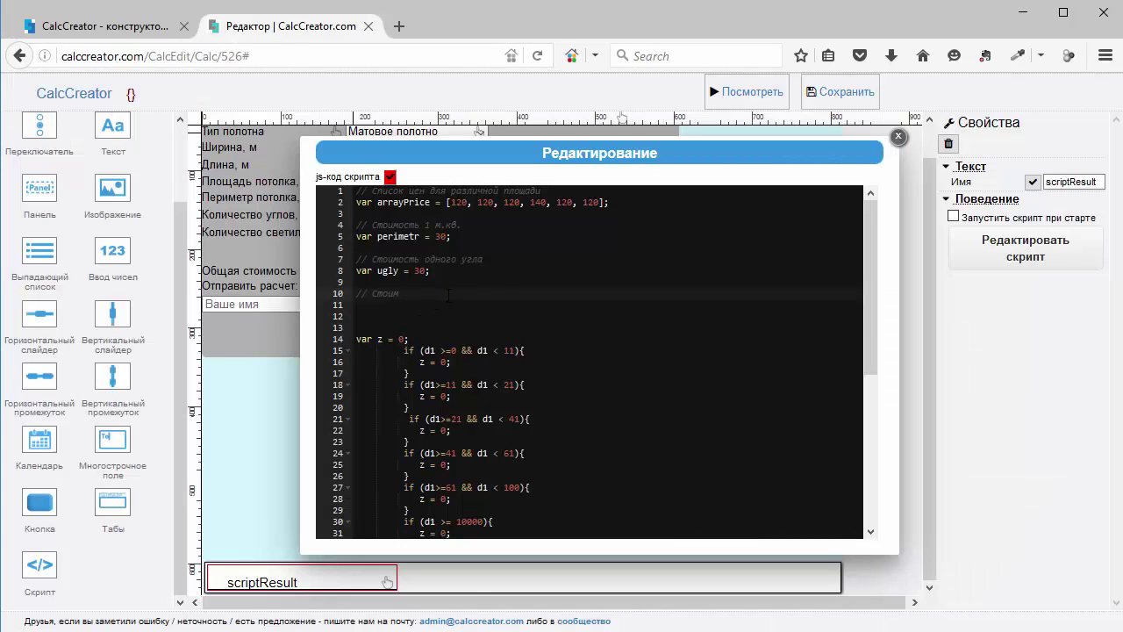
Complete the comment as "// Стоимость светильника" and declare "var svetilnik = 65;" below it
{"action": "type", "text": "ость светильника"}
{"action": "key", "text": "Return"}
{"action": "type", "text": "var svetilnik"}
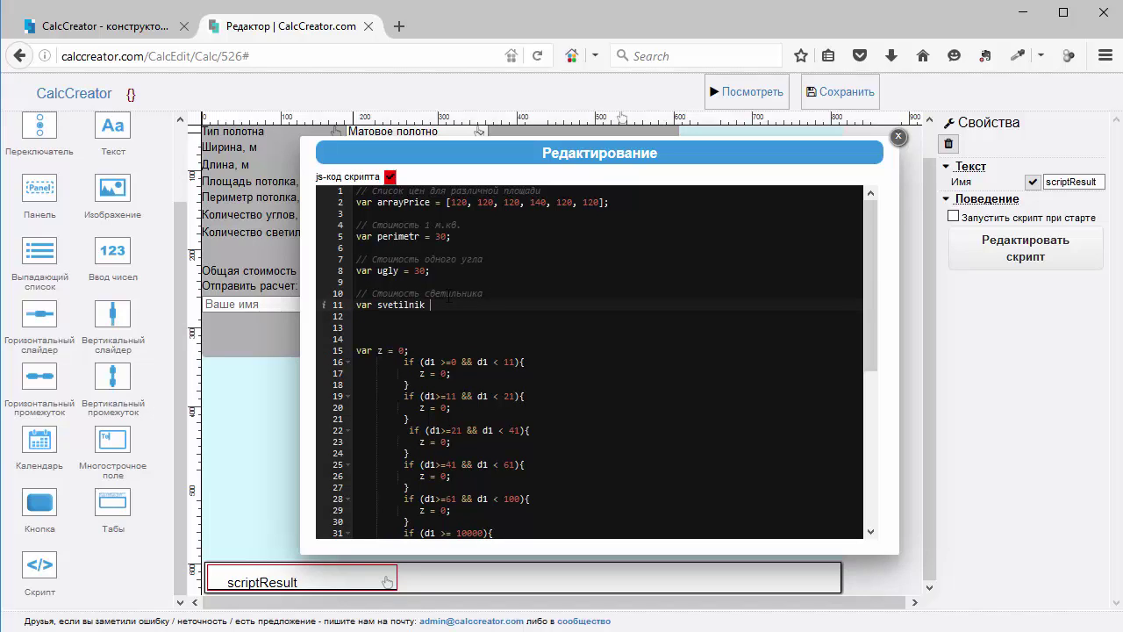
{"action": "type", "text": " = 65;"}
Copy the area formula "d1 = shirina * dlina;" from the scriptS script in the beta calculator
{"action": "left_click", "coordinate": [129, 25]}
{"action": "scroll", "coordinate": [647, 343], "scroll_direction": "down", "scroll_amount": 10}
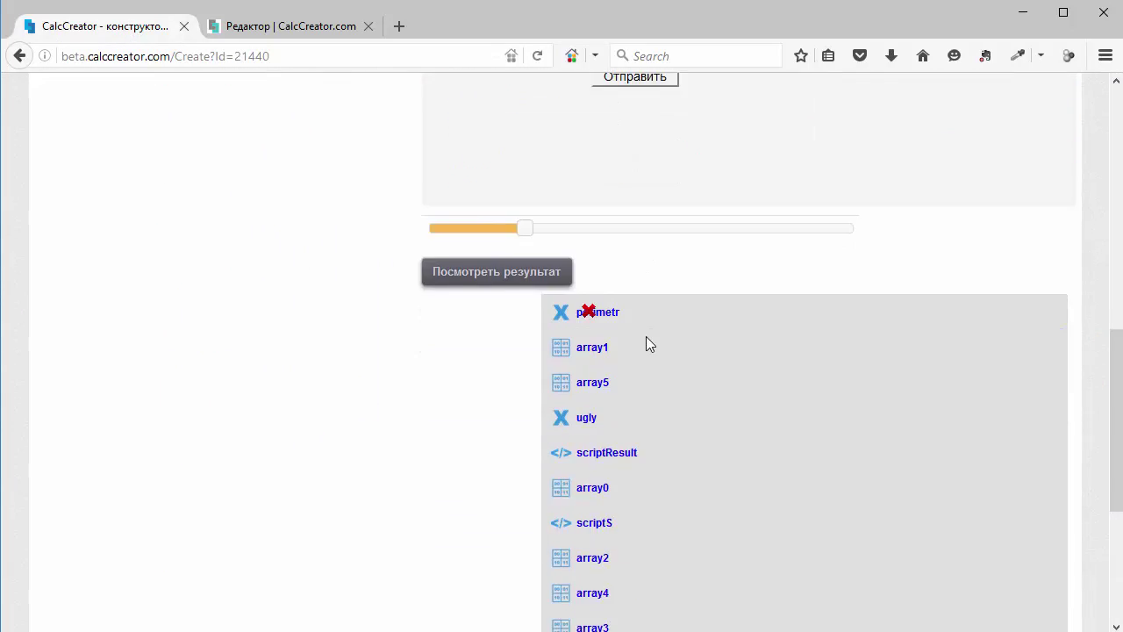
{"action": "scroll", "coordinate": [646, 343], "scroll_direction": "down", "scroll_amount": 3}
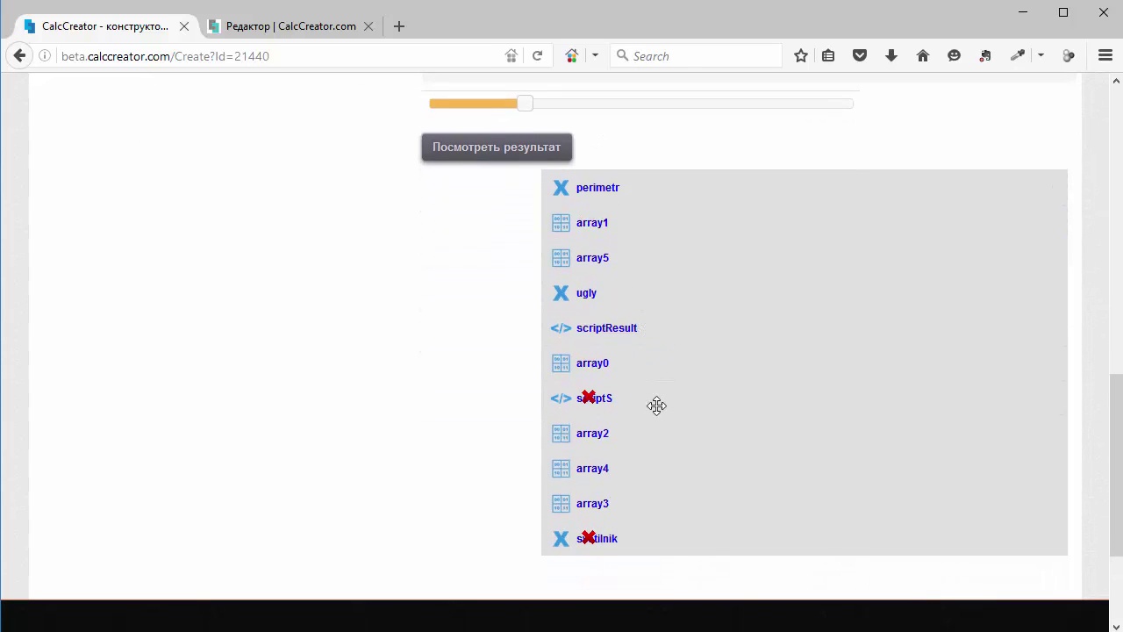
{"action": "scroll", "coordinate": [438, 393], "scroll_direction": "up", "scroll_amount": 4}
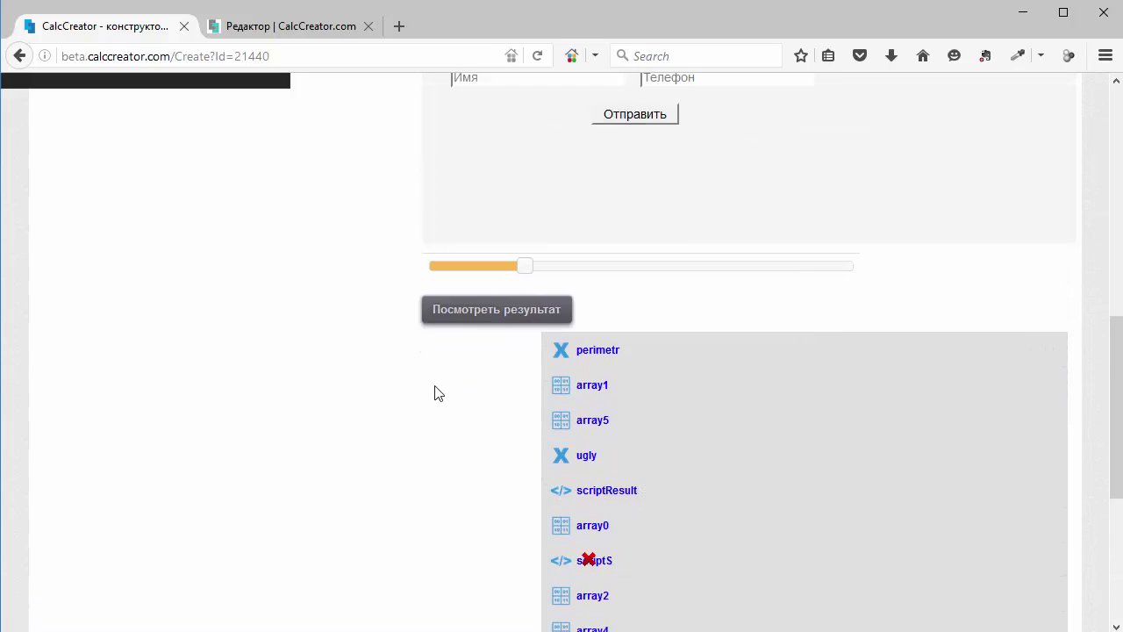
{"action": "scroll", "coordinate": [438, 393], "scroll_direction": "up", "scroll_amount": 10}
{"action": "right_click", "coordinate": [444, 388]}
{"action": "key", "text": "Escape"}
{"action": "scroll", "coordinate": [141, 250], "scroll_direction": "up", "scroll_amount": 7}
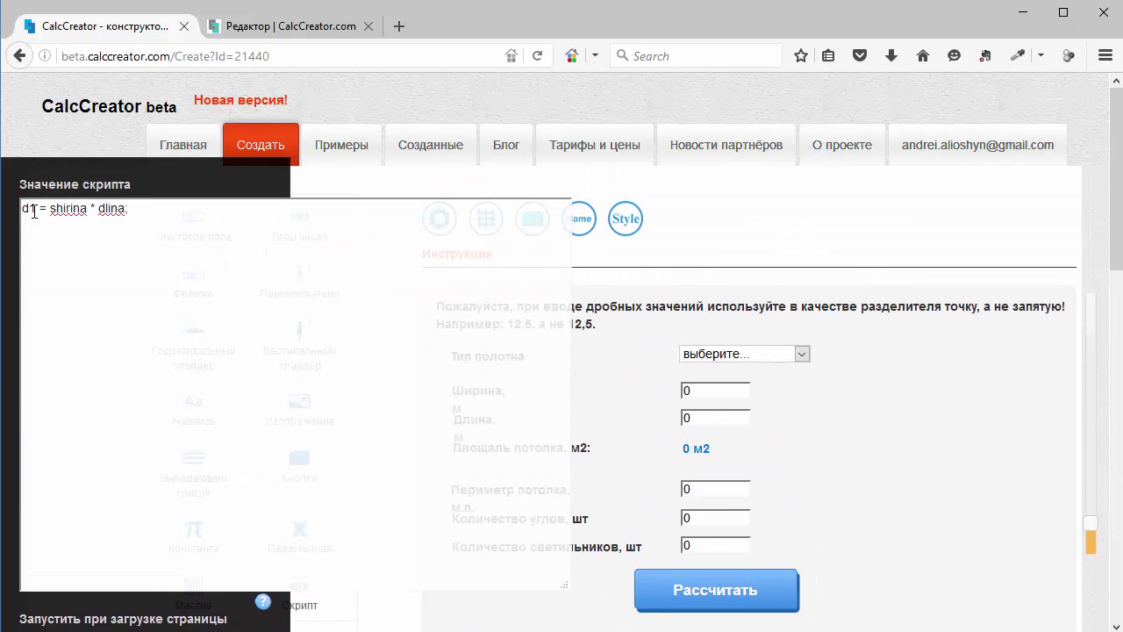
{"action": "left_click", "coordinate": [143, 211]}
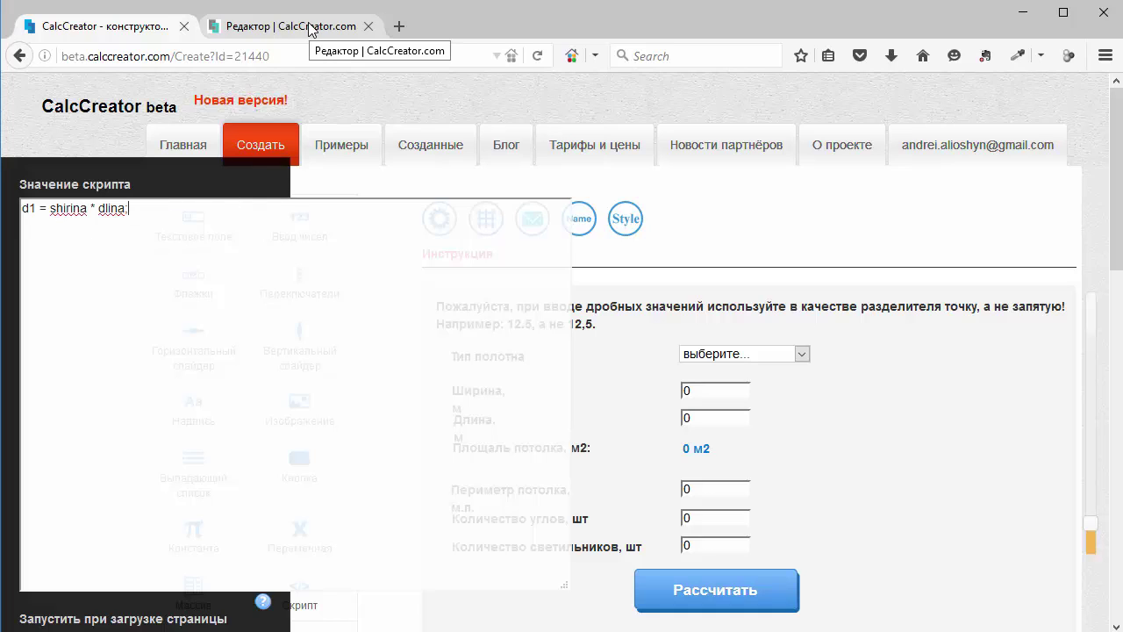
{"action": "left_click_drag", "start_coordinate": [129, 209], "coordinate": [4, 208]}
{"action": "key", "text": "ctrl+c"}
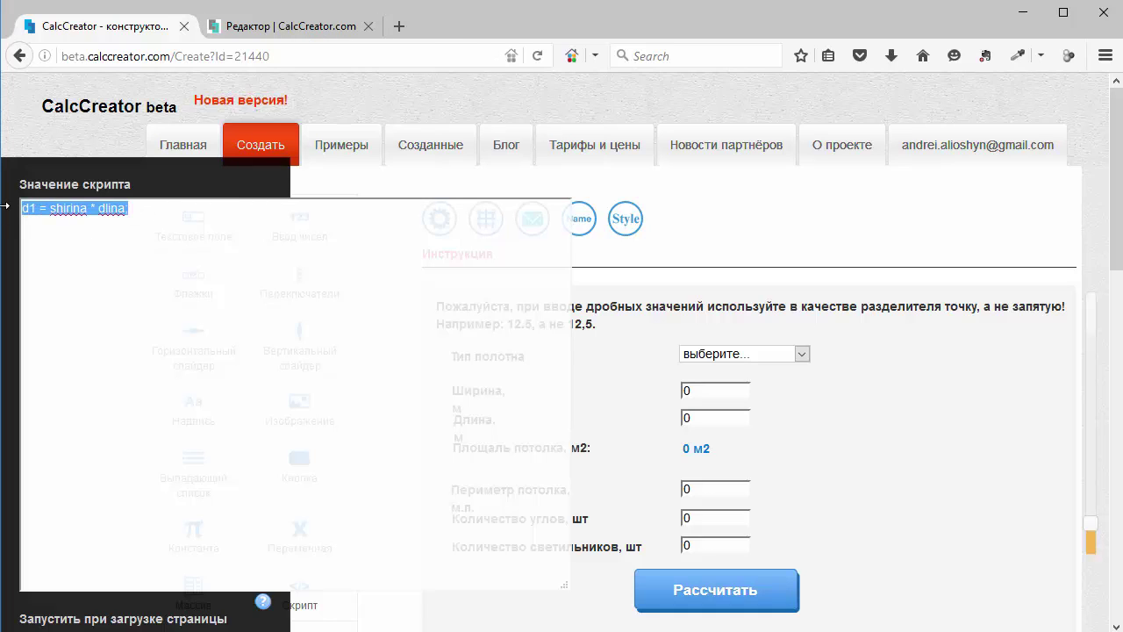
Paste "d1 = shirina * dlina;" into the scriptResult code between the svetilnik and z declarations
{"action": "left_click", "coordinate": [272, 26]}
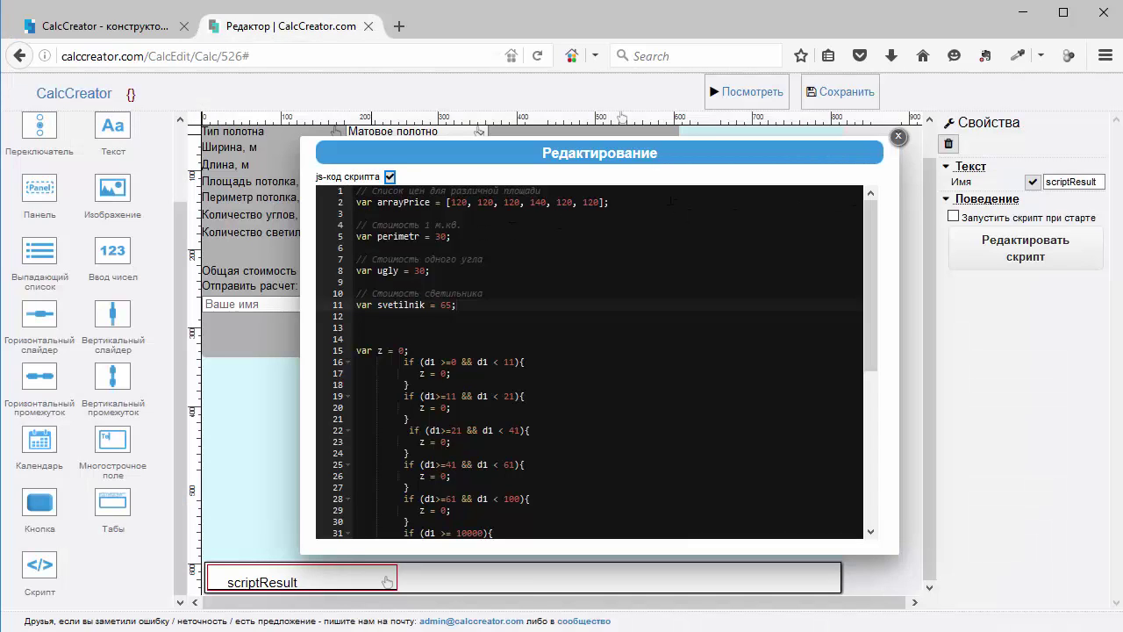
{"action": "scroll", "coordinate": [527, 312], "scroll_direction": "down", "scroll_amount": 5}
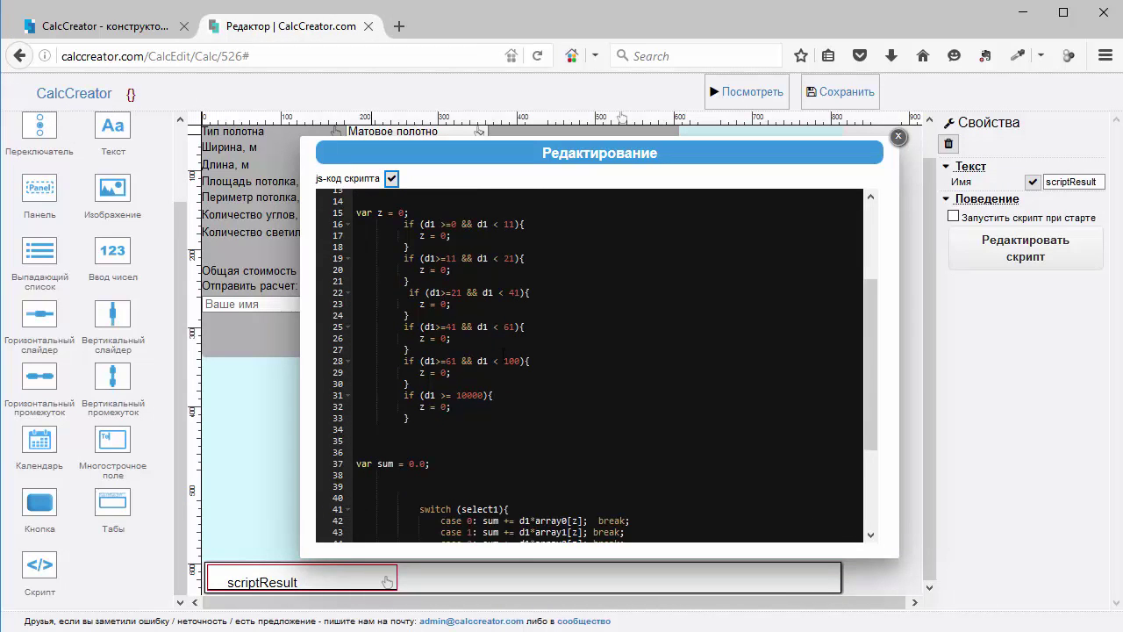
{"action": "scroll", "coordinate": [423, 288], "scroll_direction": "up", "scroll_amount": 3}
{"action": "left_click", "coordinate": [420, 284]}
{"action": "key", "text": "ctrl+v"}
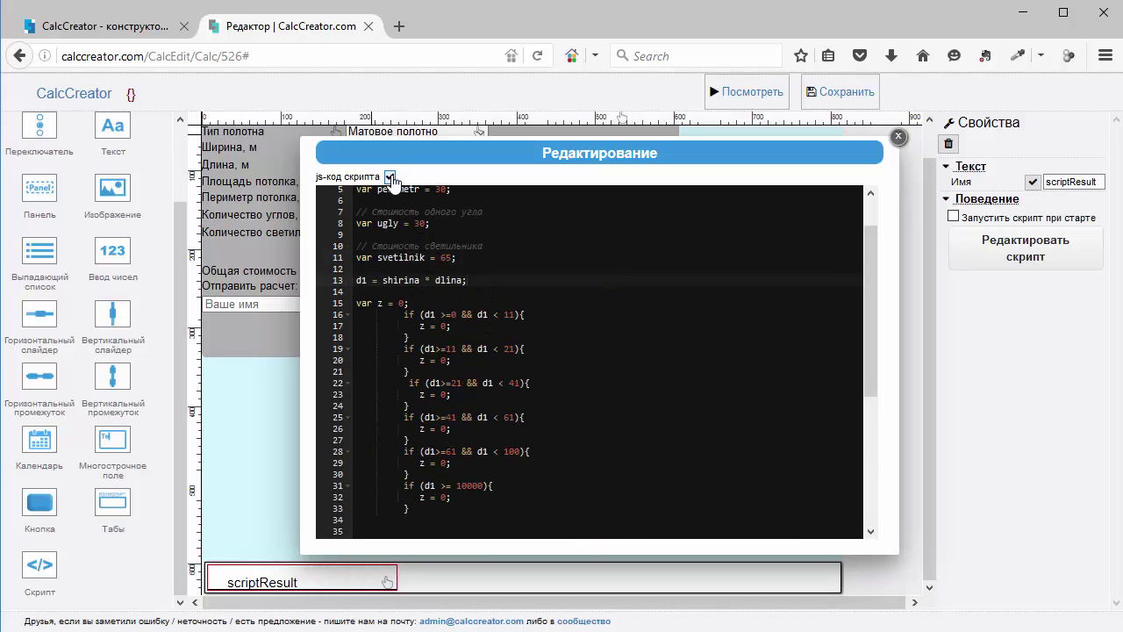
Uncover the calculator form and replace shirina with number1 and dlina with number2 in the d1 formula
{"action": "left_click_drag", "start_coordinate": [602, 155], "coordinate": [800, 196]}
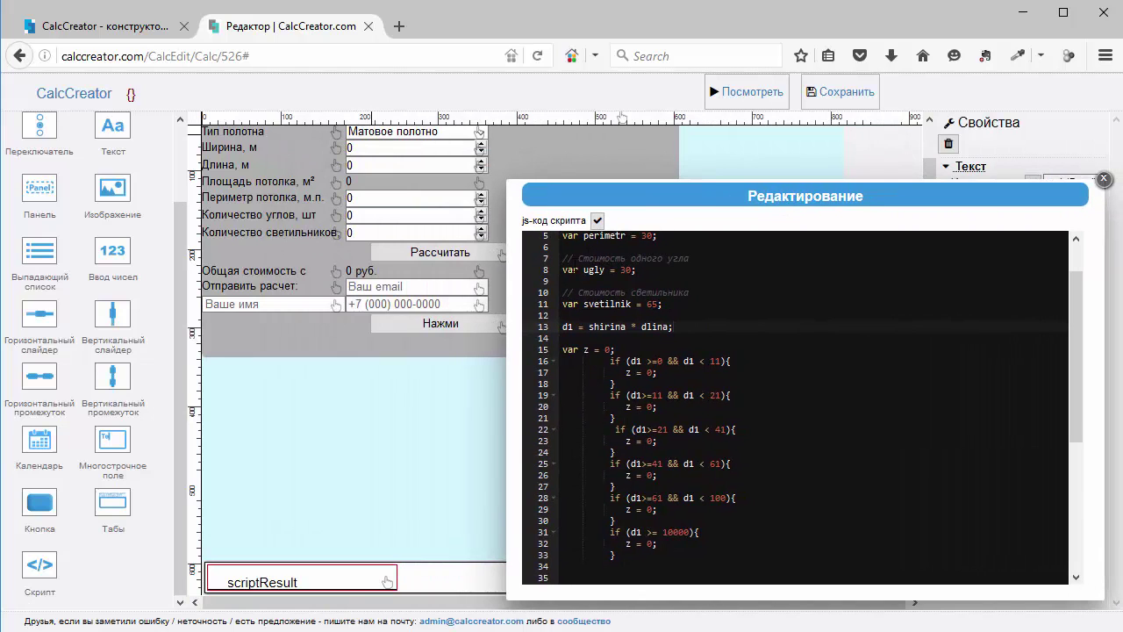
{"action": "scroll", "coordinate": [550, 284], "scroll_direction": "up", "scroll_amount": 1}
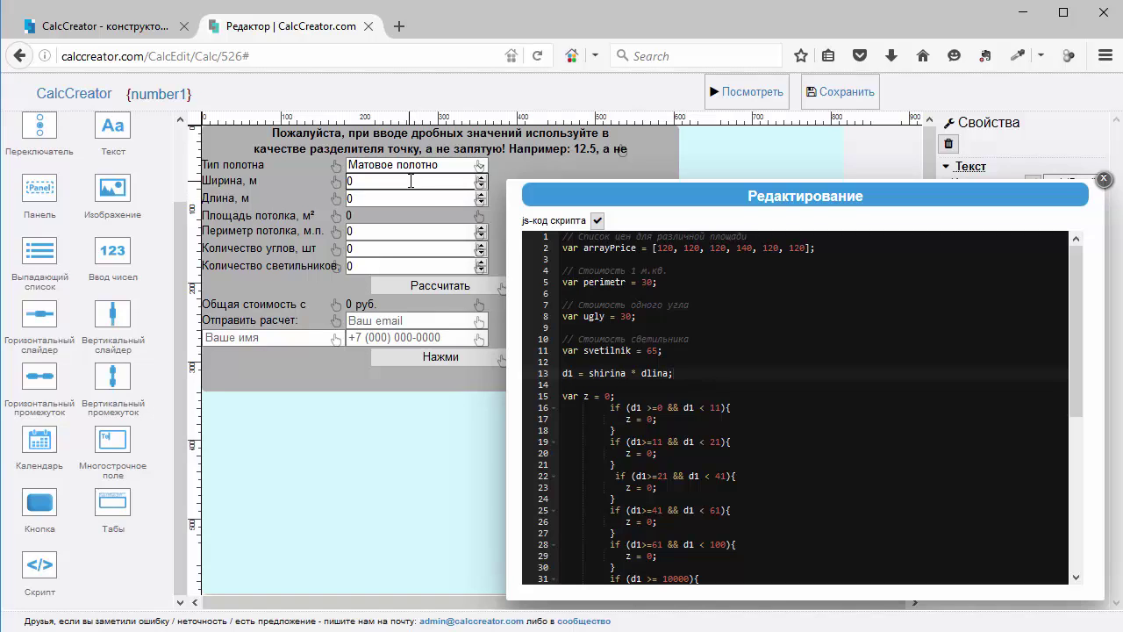
{"action": "double_click", "coordinate": [607, 373]}
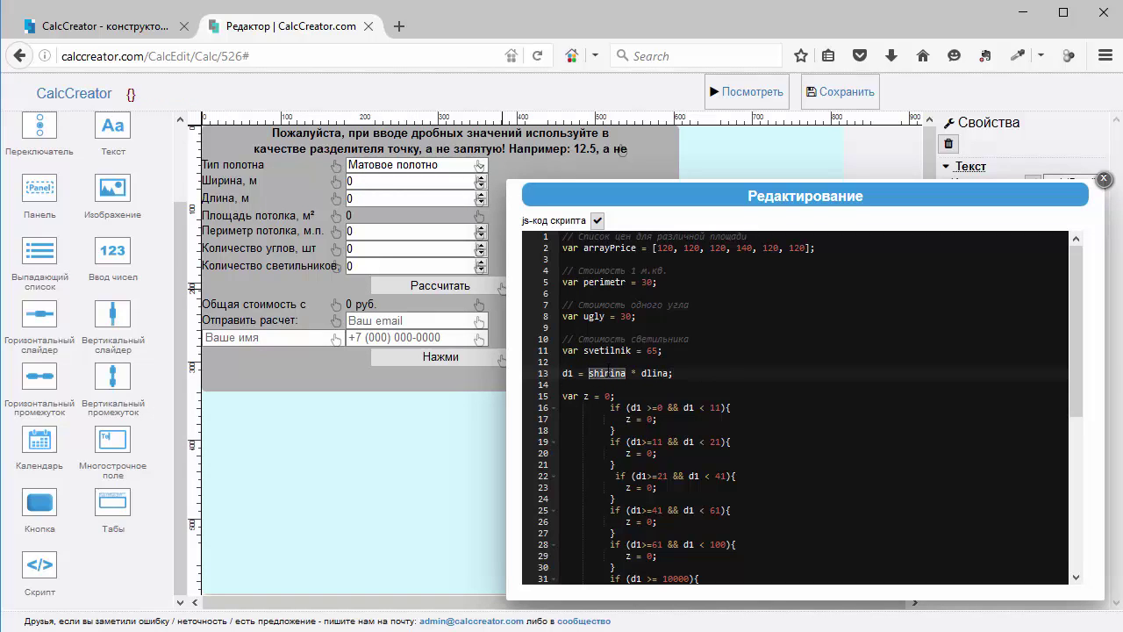
{"action": "type", "text": "n"}
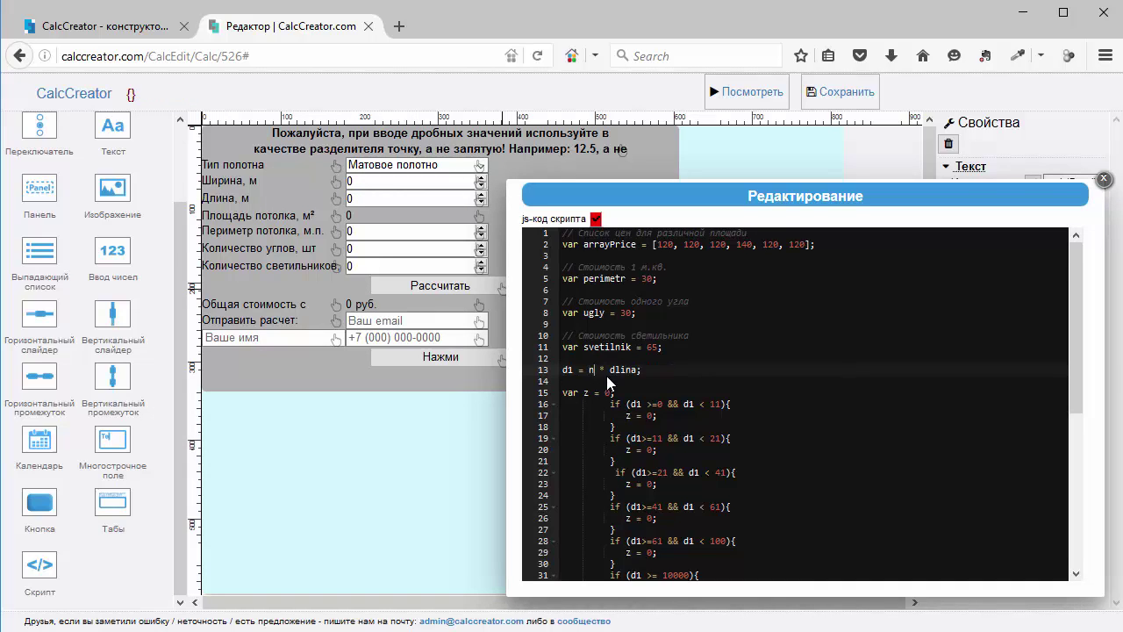
{"action": "type", "text": "uber1"}
{"action": "type", "text": "m"}
{"action": "mouse_move", "coordinate": [457, 203]}
{"action": "double_click", "coordinate": [658, 369]}
{"action": "type", "text": "number2"}
Add the comment "// Площадь" above the d1 formula and apply the script code
{"action": "left_click", "coordinate": [650, 358]}
{"action": "key", "text": "Return"}
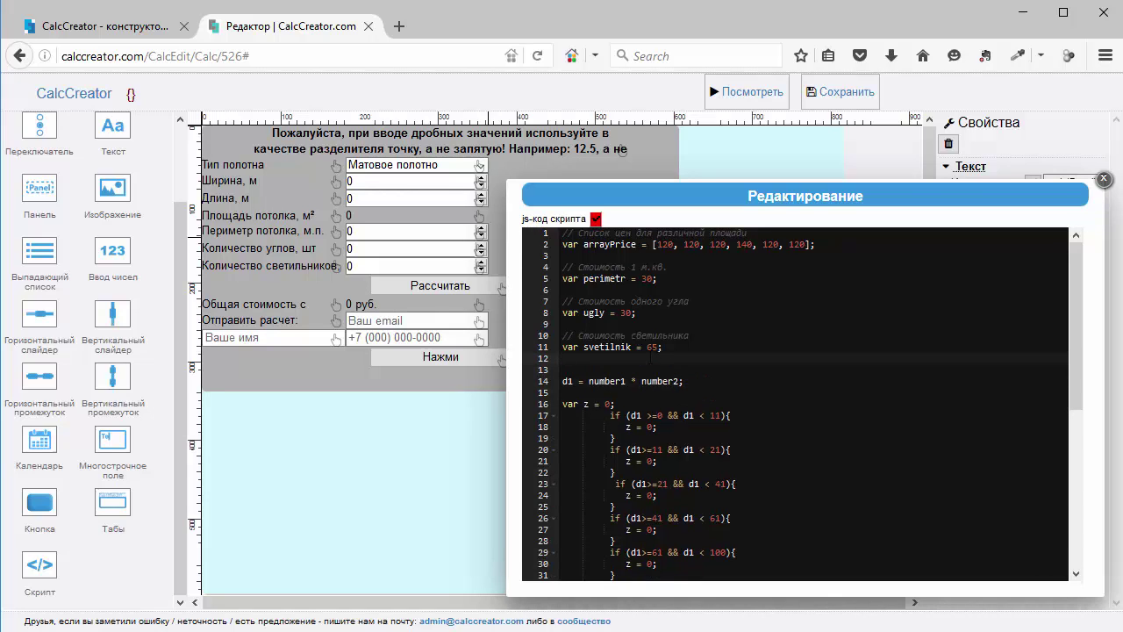
{"action": "type", "text": "// Площадь"}
Set z to 1 in the condition for d1 from 11 to 21 and to 2 in the one from 21 to 41
{"action": "left_click", "coordinate": [655, 461]}
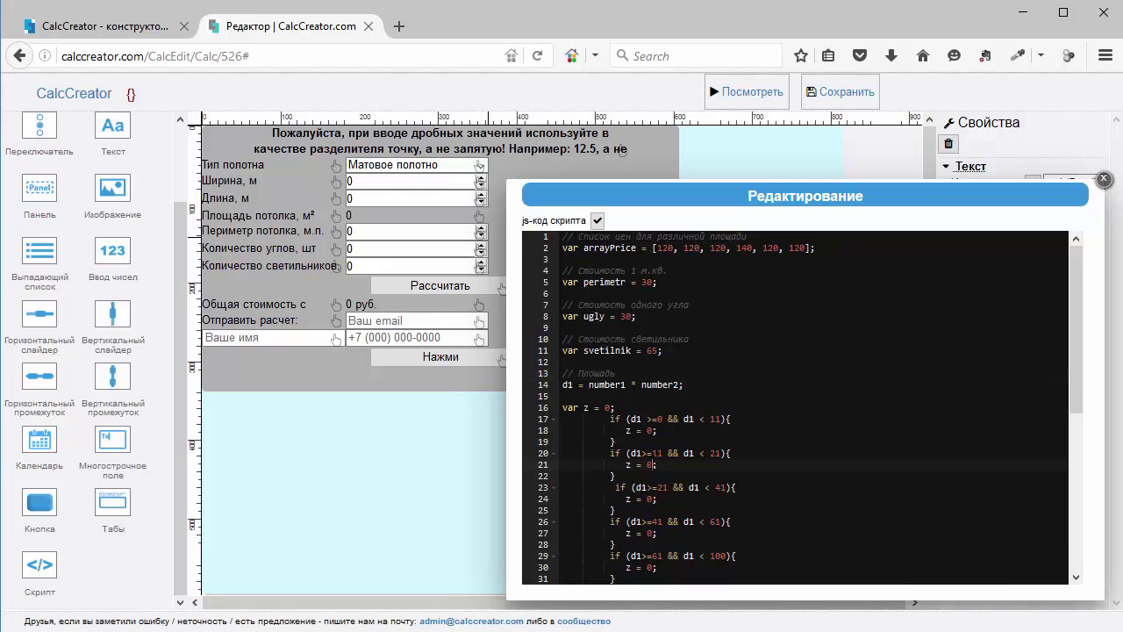
{"action": "key", "text": "Left"}
{"action": "key", "text": "BackSpace"}
{"action": "type", "text": "1"}
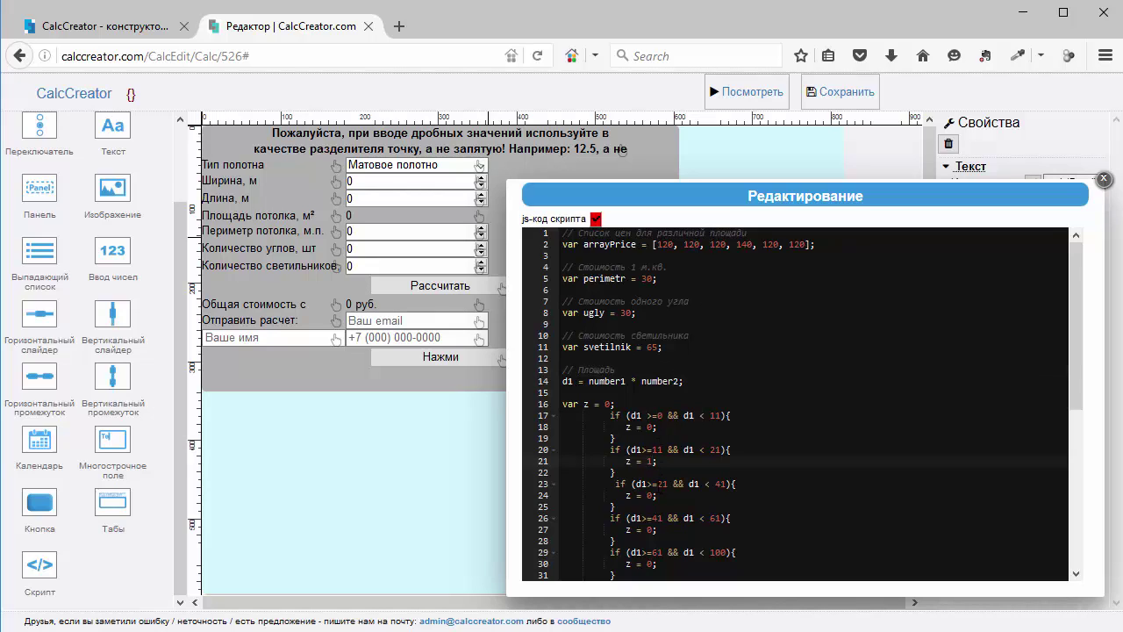
{"action": "key", "text": "Down"}
{"action": "key", "text": "Down"}
{"action": "key", "text": "Down"}
{"action": "key", "text": "BackSpace"}
{"action": "type", "text": "2"}
Set z to 3, 4 and 5 in the conditions starting at d1 41, 61 and 10000 respectively
{"action": "left_click", "coordinate": [655, 529]}
{"action": "key", "text": "BackSpace"}
{"action": "type", "text": "3"}
{"action": "left_click", "coordinate": [655, 564]}
{"action": "key", "text": "BackSpace"}
{"action": "type", "text": "4"}
{"action": "scroll", "coordinate": [658, 552], "scroll_direction": "down", "scroll_amount": 2}
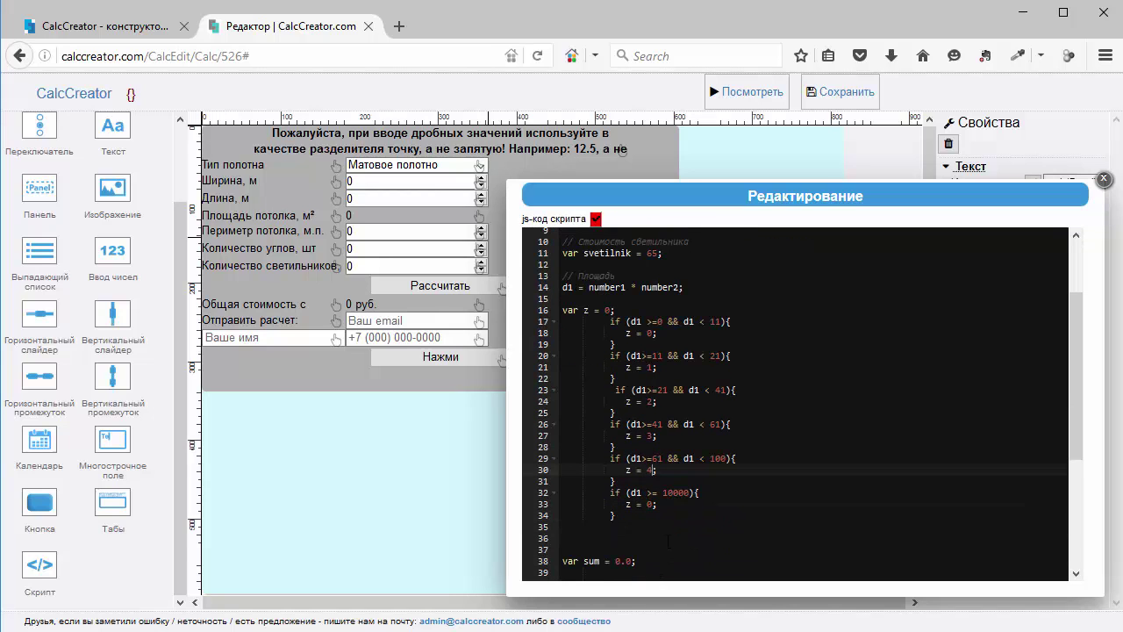
{"action": "left_click", "coordinate": [654, 506]}
{"action": "key", "text": "BackSpace"}
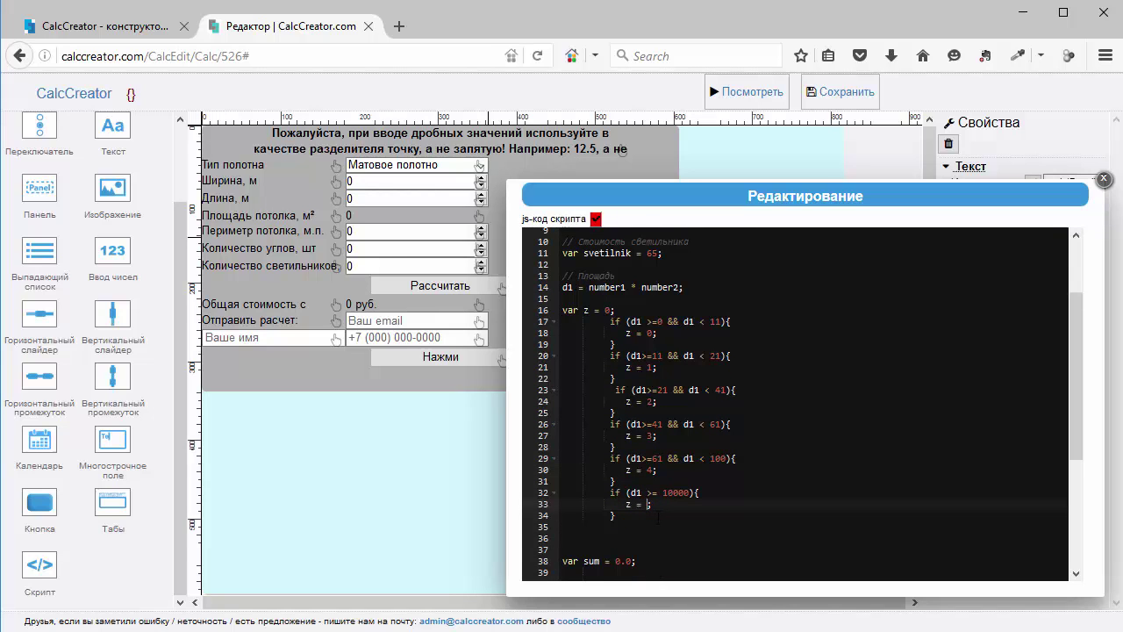
{"action": "type", "text": "5"}
Add the comment "// Индекс элемента из массива "Список цен для различной площади"" above var z, copying the array's name from its comment, and apply the code
{"action": "left_click", "coordinate": [594, 300]}
{"action": "key", "text": "Return"}
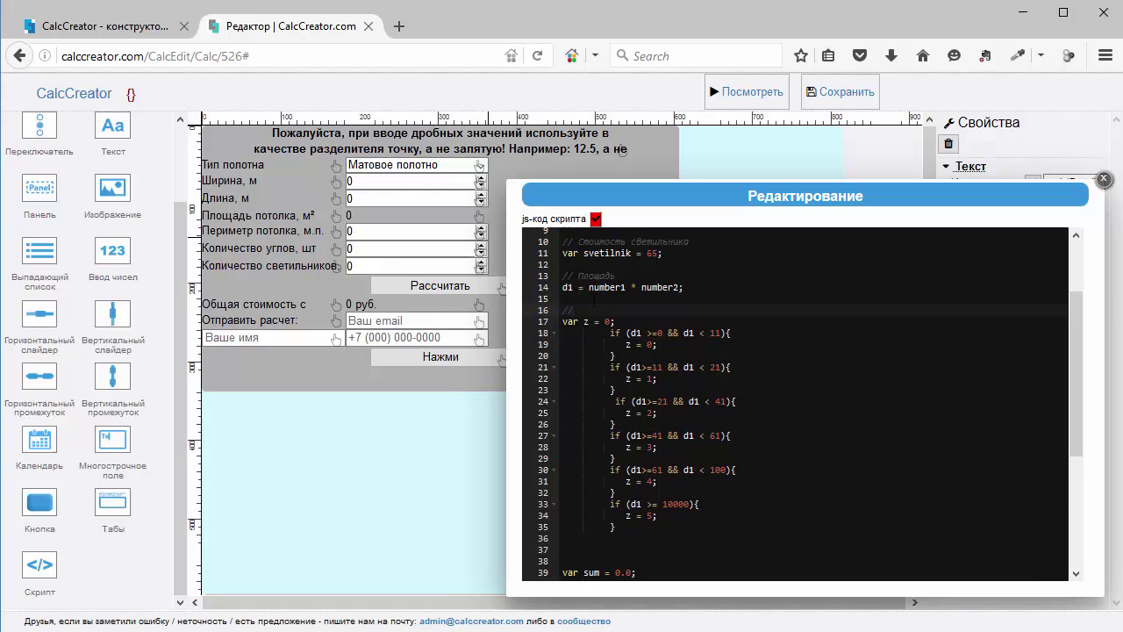
{"action": "type", "text": "// Индекс элемента из массива с"}
{"action": "scroll", "coordinate": [595, 300], "scroll_direction": "up", "scroll_amount": 2}
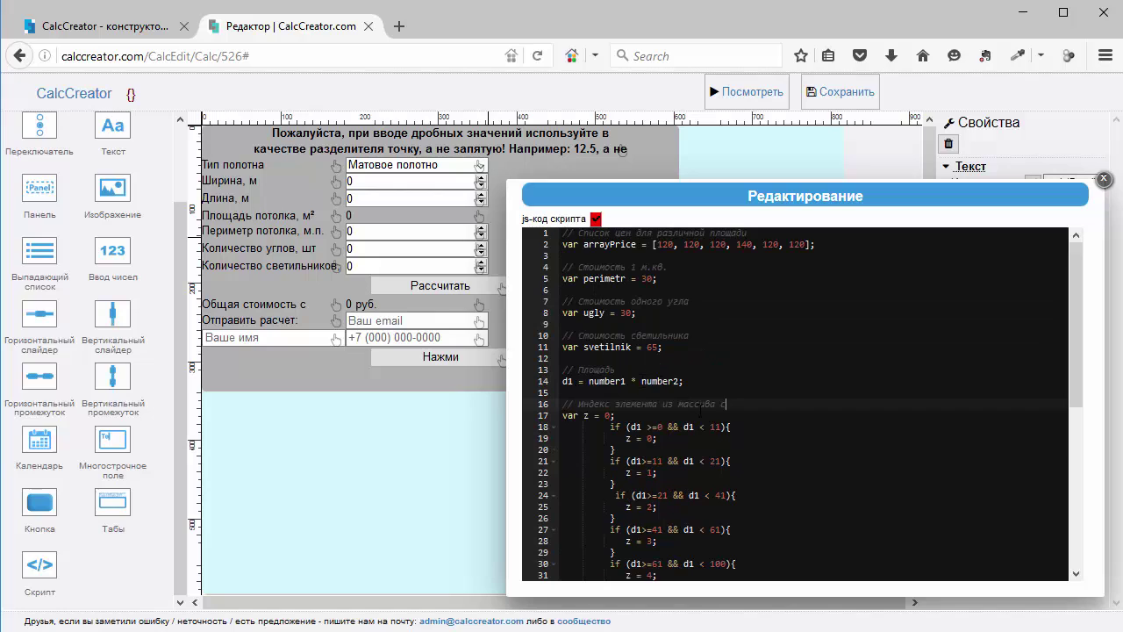
{"action": "key", "text": "BackSpace"}
{"action": "type", "text": "\""}
{"action": "left_click_drag", "start_coordinate": [579, 233], "coordinate": [768, 229]}
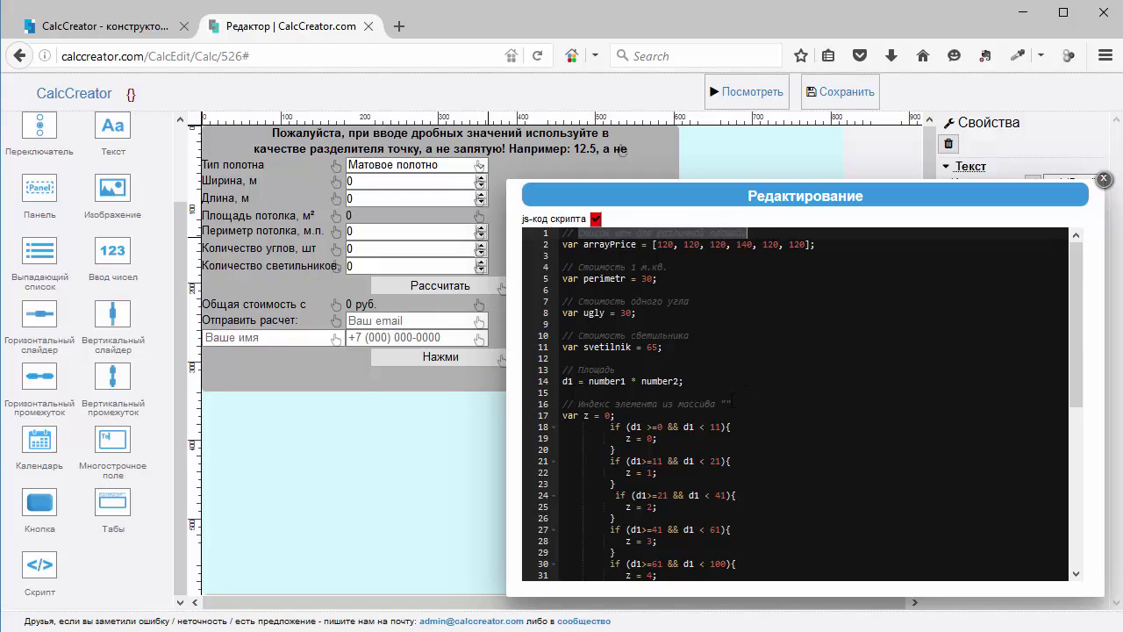
{"action": "key", "text": "ctrl+c"}
{"action": "left_click", "coordinate": [728, 403]}
{"action": "key", "text": "ctrl+v"}
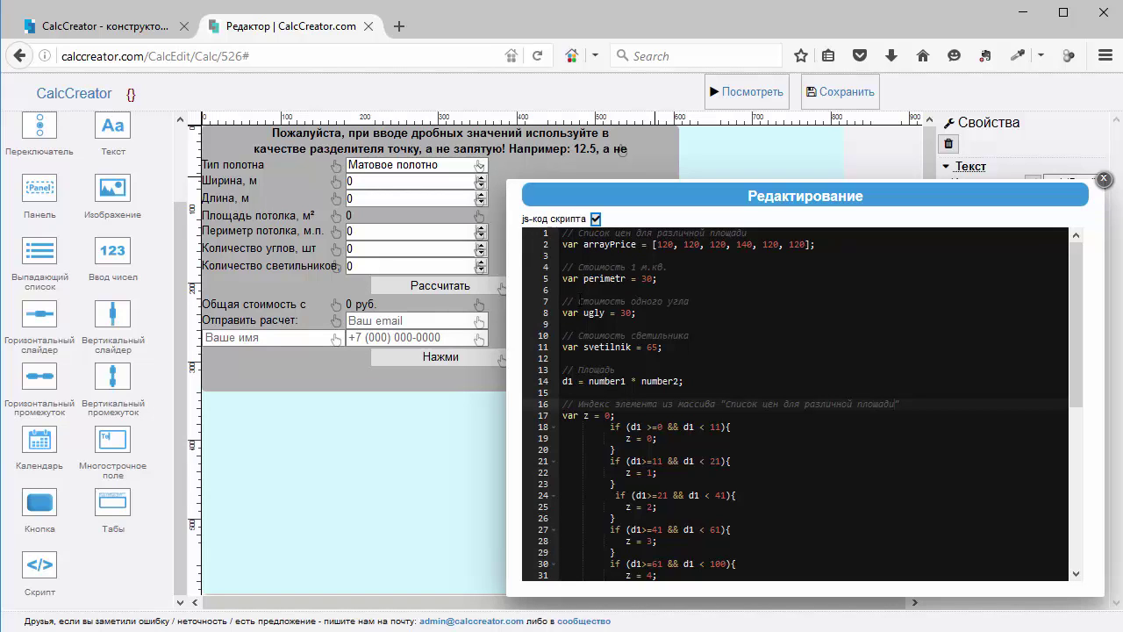
Remove all indentation from the six if blocks below var z
{"action": "scroll", "coordinate": [795, 403], "scroll_direction": "down", "scroll_amount": 5}
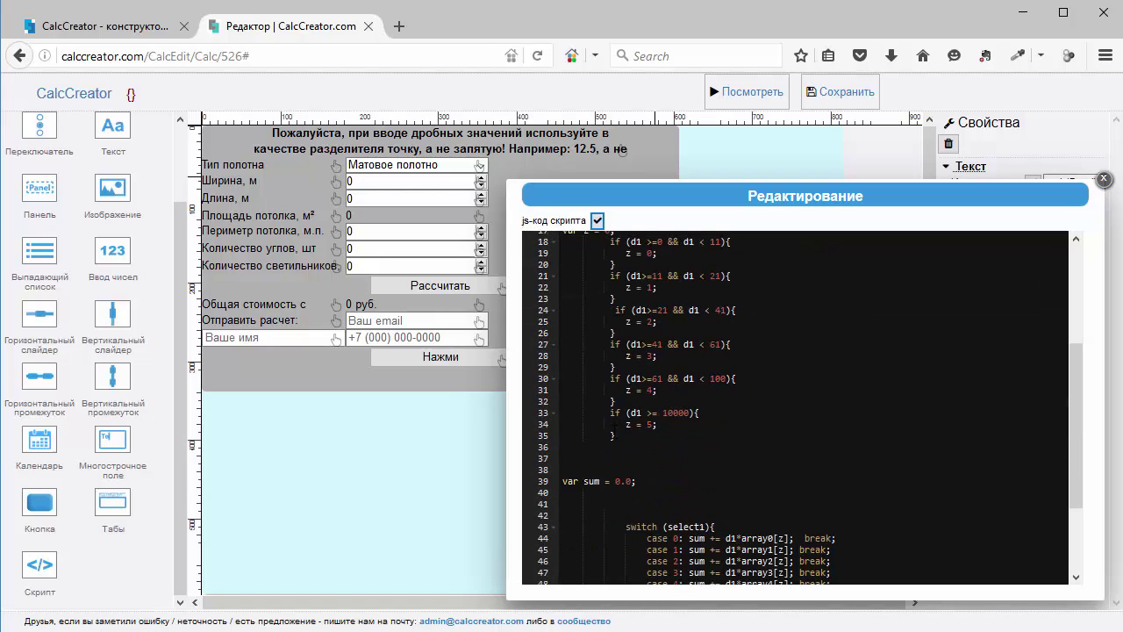
{"action": "scroll", "coordinate": [795, 403], "scroll_direction": "up", "scroll_amount": 3}
{"action": "left_click_drag", "start_coordinate": [611, 337], "coordinate": [618, 530]}
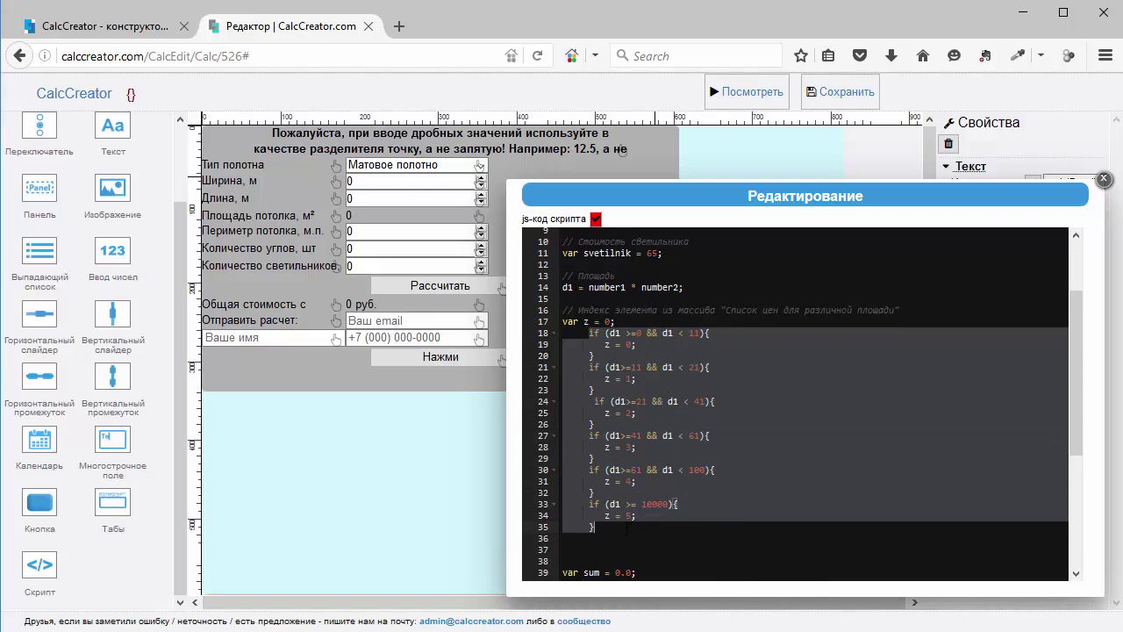
{"action": "key", "text": "shift+Tab"}
{"action": "key", "text": "shift+Tab"}
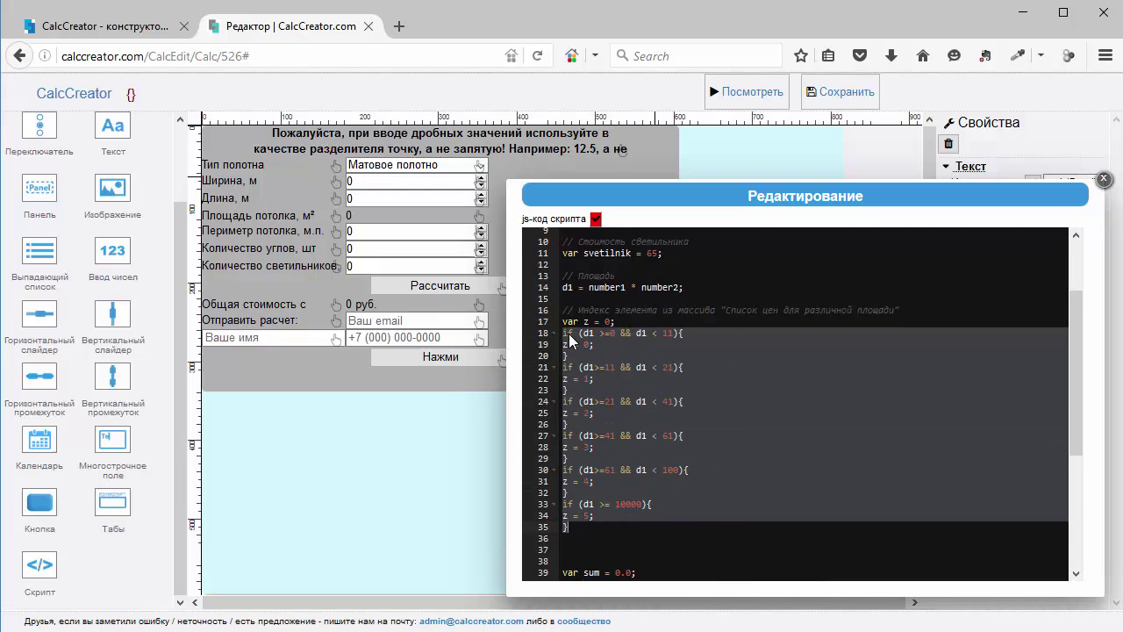
{"action": "key", "text": "shift+Tab"}
Indent the z assignment one level inside each if block and remove an extra blank line above var sum
{"action": "left_click", "coordinate": [569, 334]}
{"action": "left_click", "coordinate": [562, 344]}
{"action": "key", "text": "Tab"}
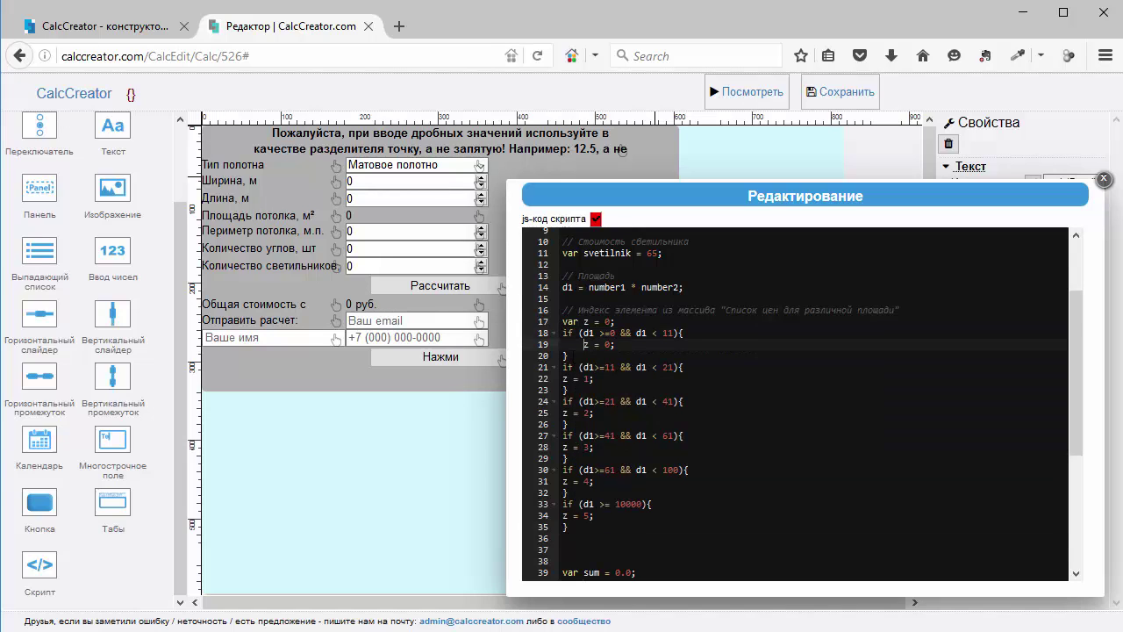
{"action": "left_click", "coordinate": [564, 378]}
{"action": "key", "text": "Tab"}
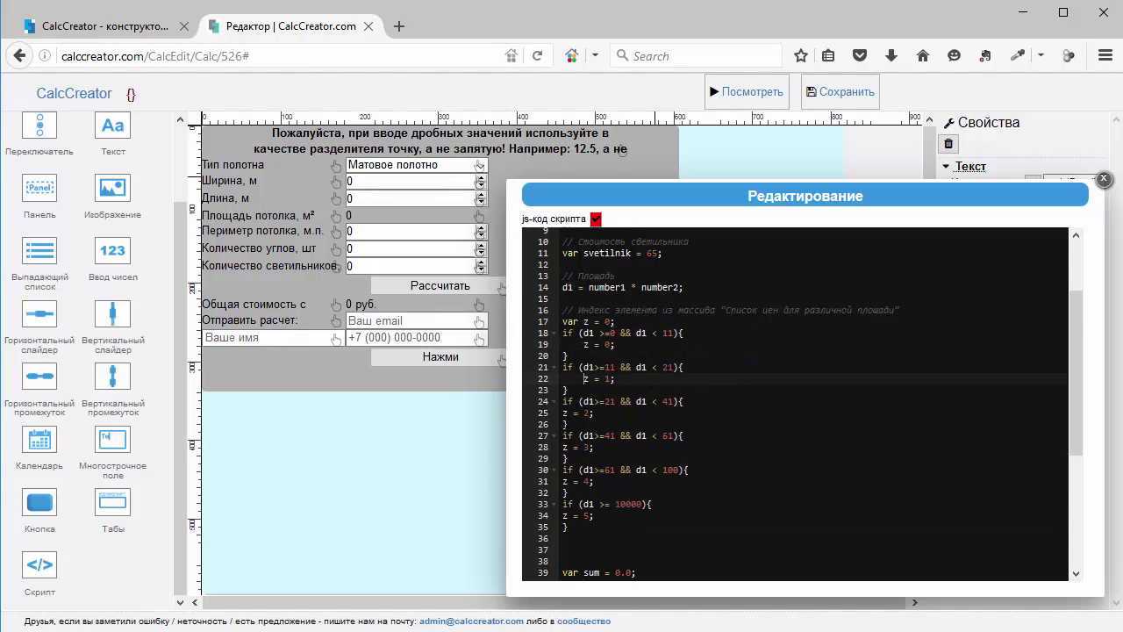
{"action": "left_click", "coordinate": [563, 412]}
{"action": "key", "text": "Tab"}
{"action": "left_click", "coordinate": [562, 446]}
{"action": "key", "text": "Tab"}
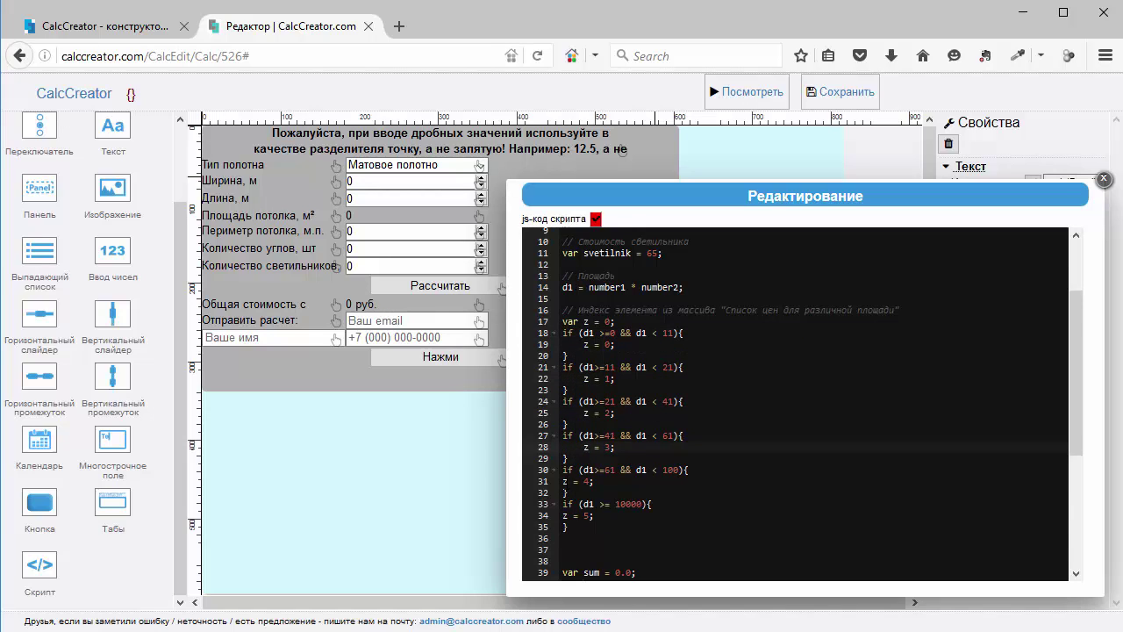
{"action": "left_click", "coordinate": [563, 481]}
{"action": "key", "text": "Tab"}
{"action": "key", "text": "Tab"}
{"action": "scroll", "coordinate": [579, 483], "scroll_direction": "down", "scroll_amount": 2}
{"action": "left_click", "coordinate": [589, 443]}
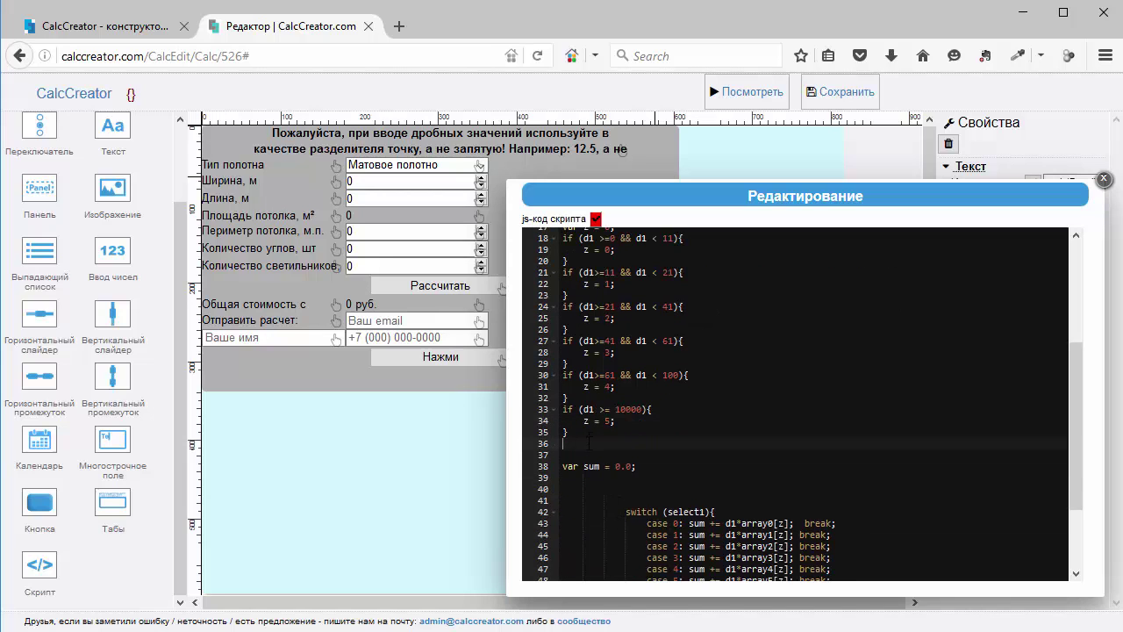
Delete the extra blank line above var sum and apply the script code
{"action": "key", "text": "Delete"}
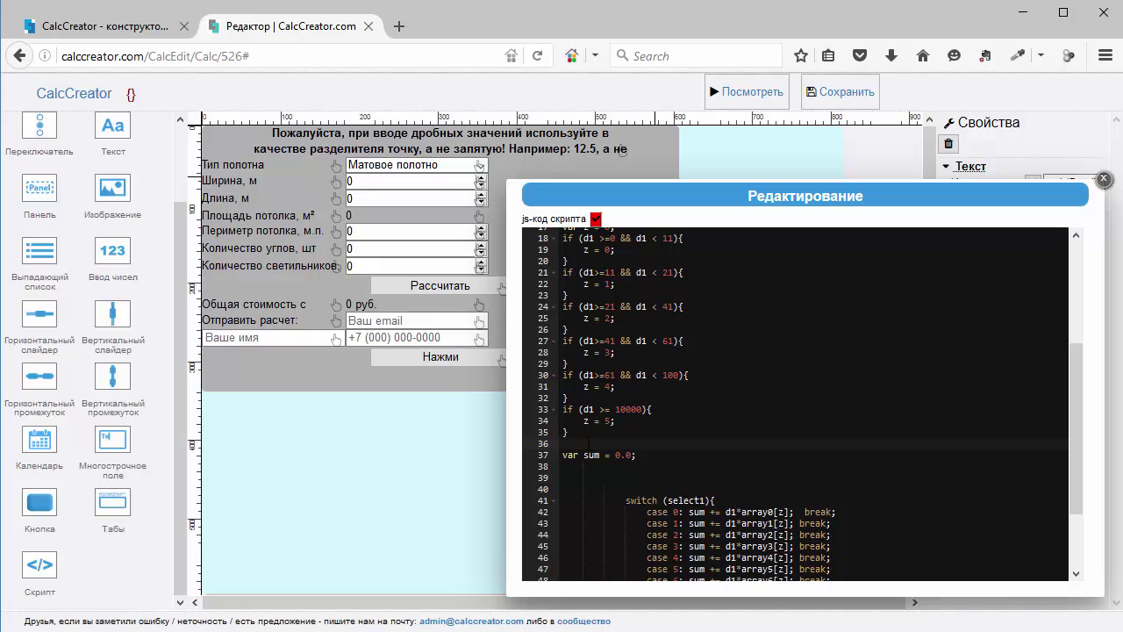
{"action": "left_click", "coordinate": [631, 319]}
{"action": "right_click", "coordinate": [606, 186]}
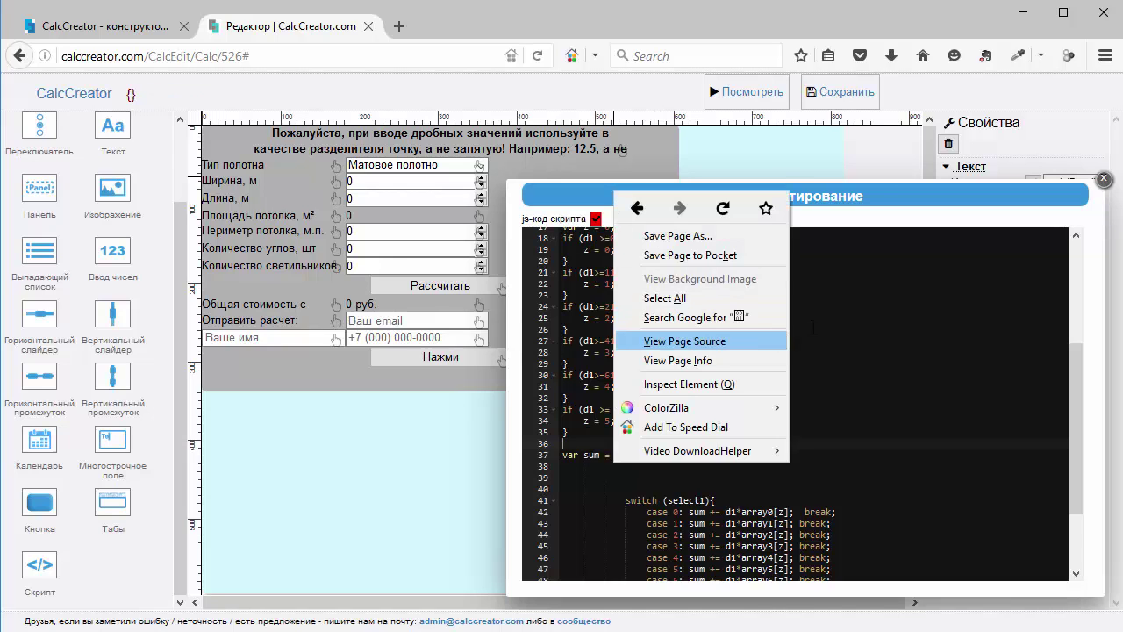
{"action": "key", "text": "Escape"}
{"action": "left_click", "coordinate": [593, 219]}
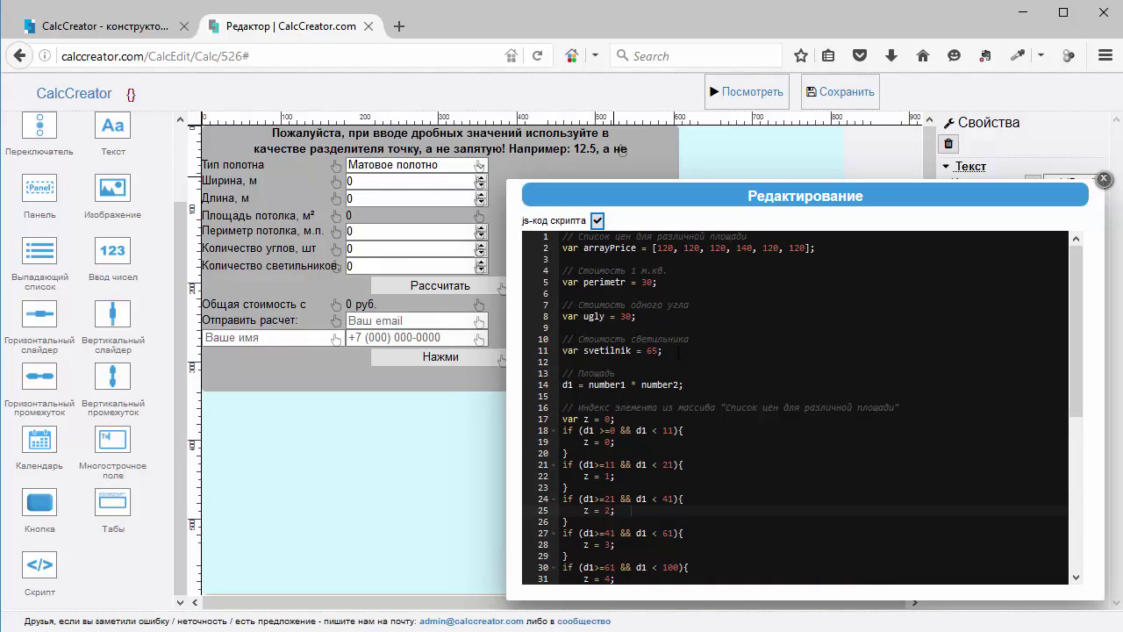
Add the comment "// Итоговая стоимость" directly above var sum and set sum's initial value to 0
{"action": "scroll", "coordinate": [679, 351], "scroll_direction": "down", "scroll_amount": 3}
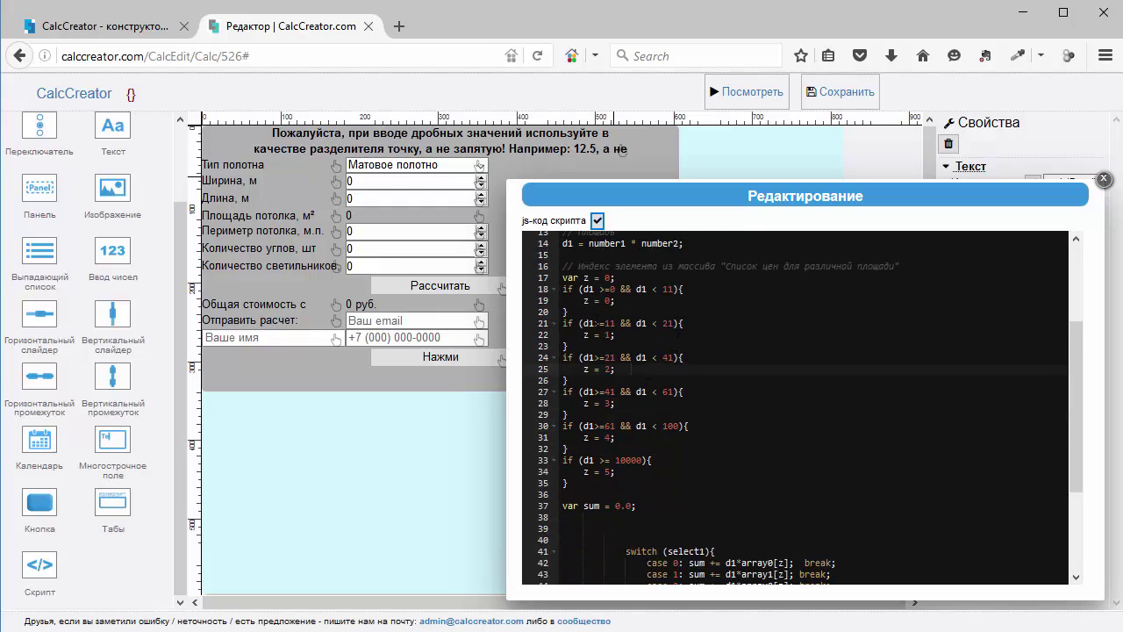
{"action": "left_click", "coordinate": [566, 494]}
{"action": "key", "text": "Return"}
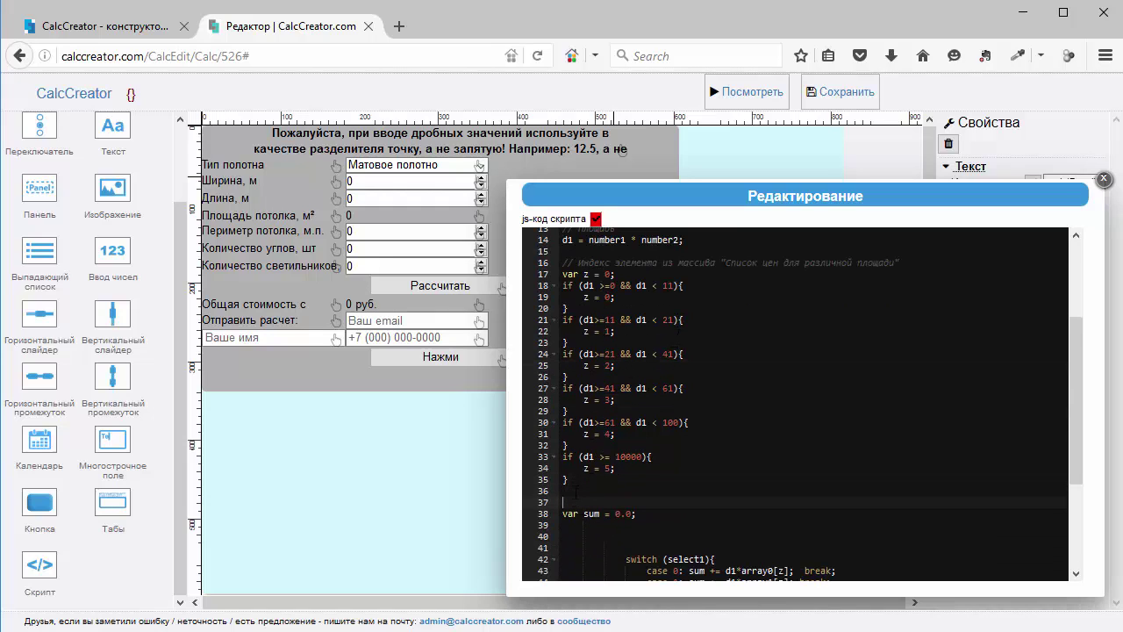
{"action": "type", "text": "// Итоговая стоимость"}
{"action": "left_click", "coordinate": [631, 513]}
{"action": "key", "text": "BackSpace"}
{"action": "key", "text": "BackSpace"}
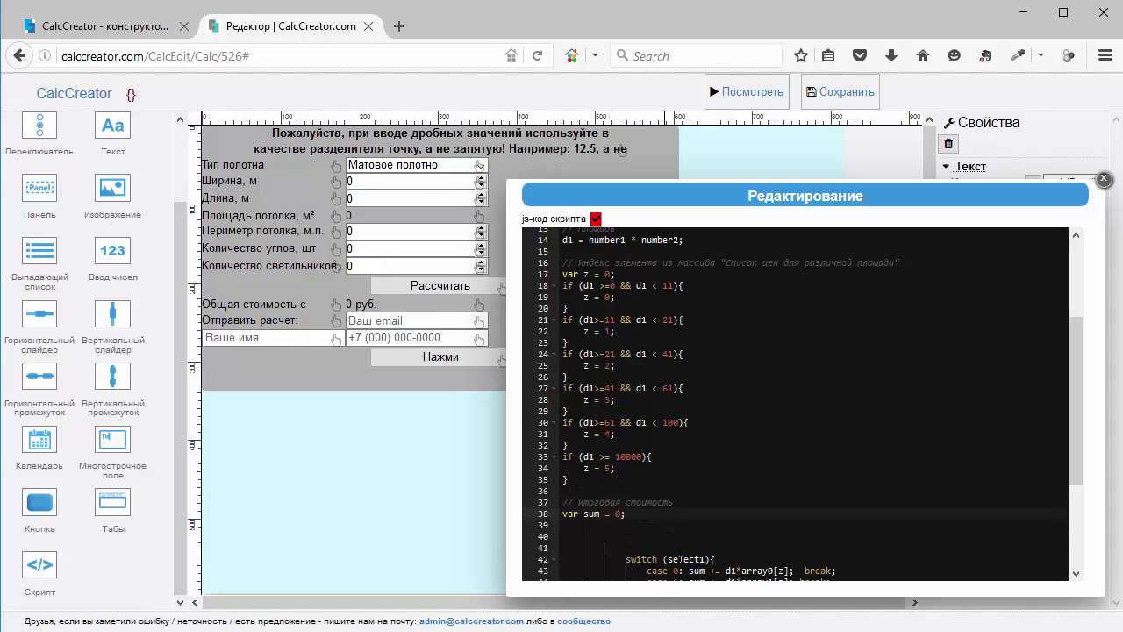
Remove the base indentation of the switch block and delete the blank lines between var sum and the switch
{"action": "scroll", "coordinate": [669, 559], "scroll_direction": "down", "scroll_amount": 2}
{"action": "scroll", "coordinate": [621, 444], "scroll_direction": "down", "scroll_amount": 2}
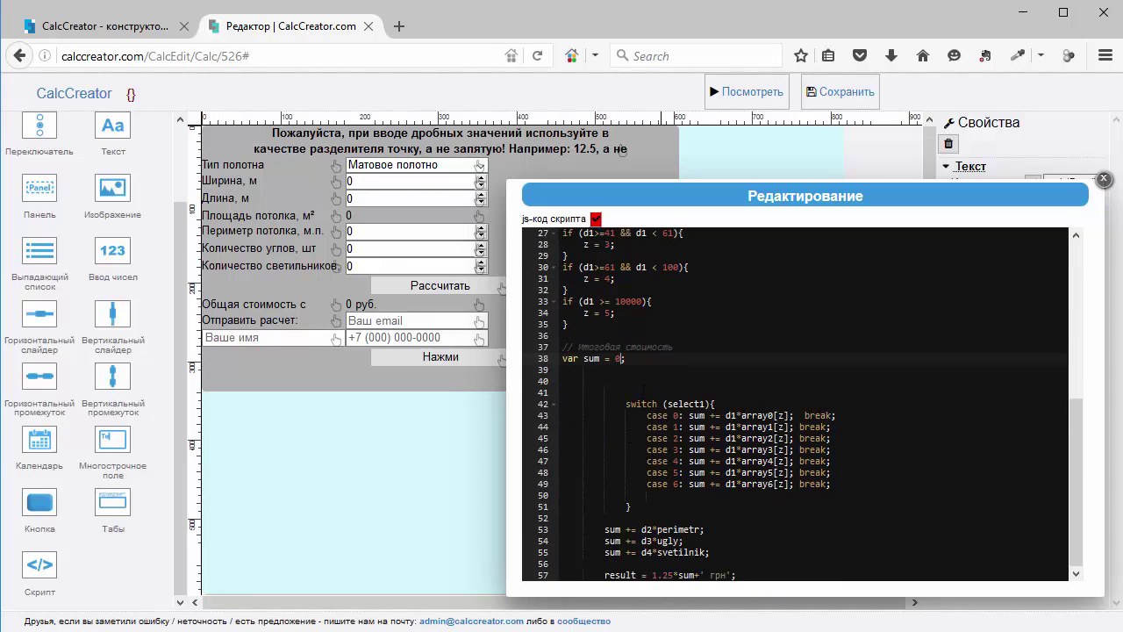
{"action": "left_click_drag", "start_coordinate": [625, 404], "coordinate": [632, 507]}
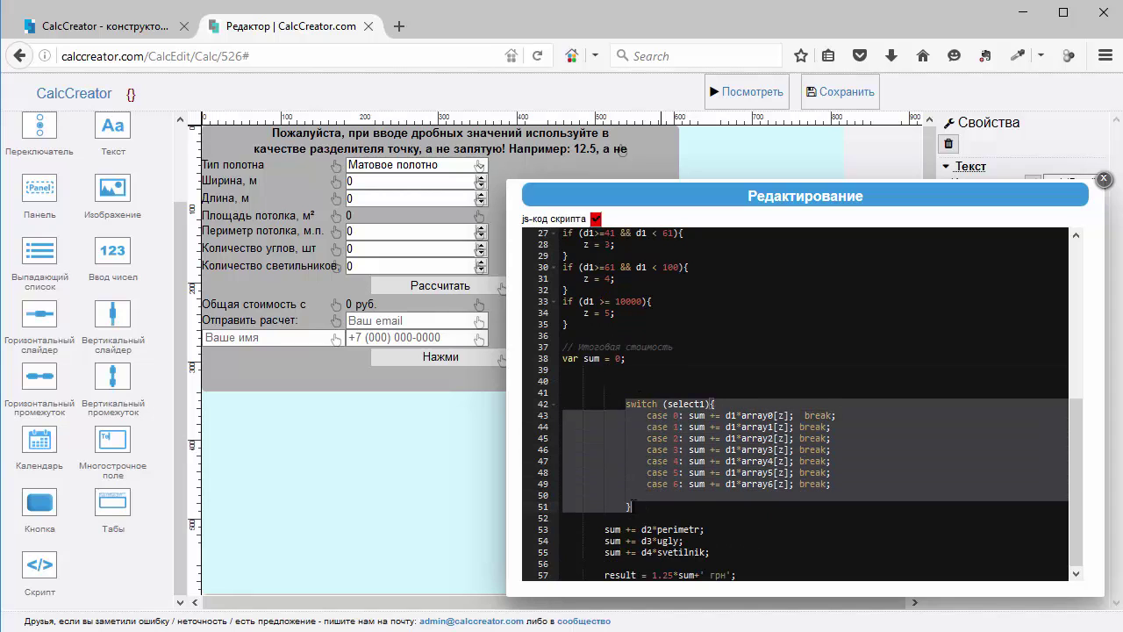
{"action": "key", "text": "shift+Tab"}
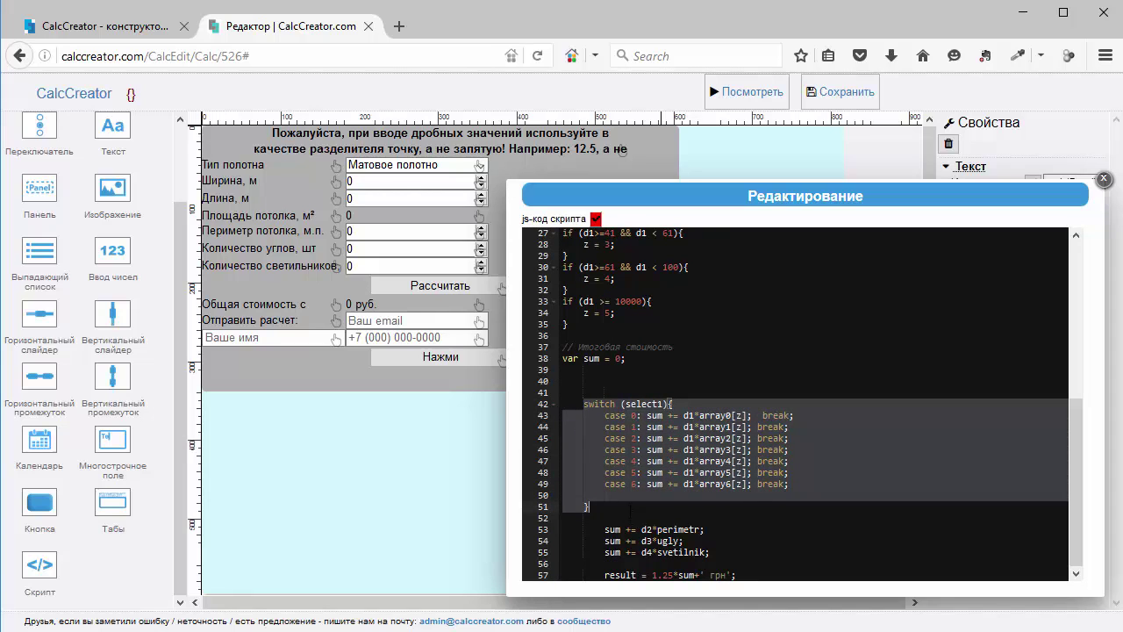
{"action": "key", "text": "shift+Tab"}
{"action": "left_click", "coordinate": [601, 372]}
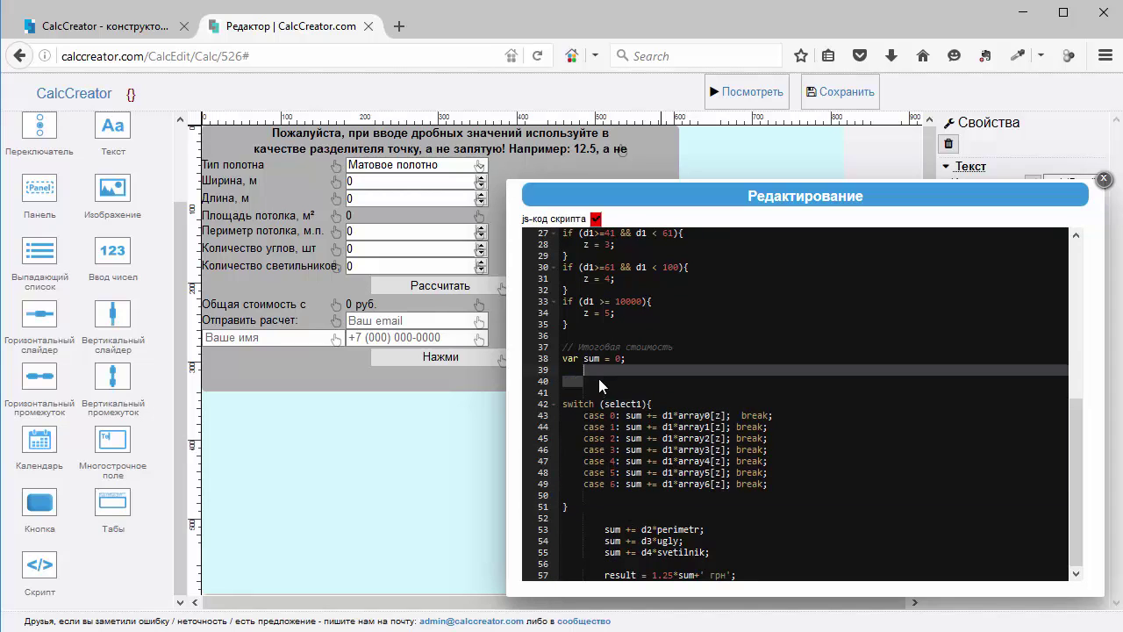
{"action": "key", "text": "Delete"}
{"action": "key", "text": "Delete"}
{"action": "key", "text": "Delete"}
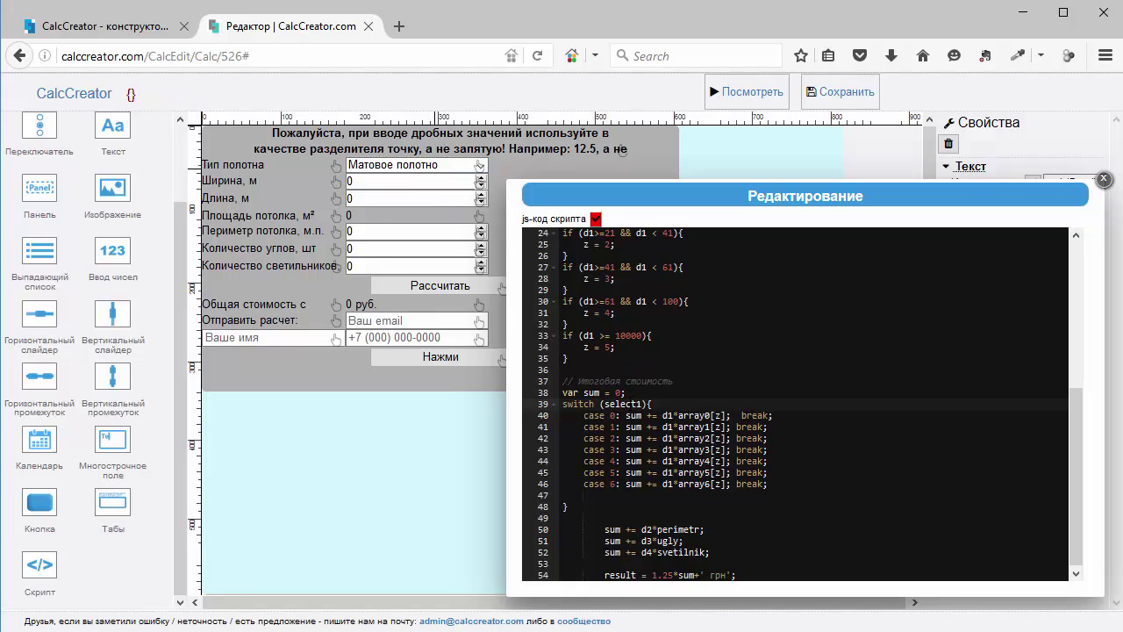
Replace select1 with combobox1 as the switch expression
{"action": "double_click", "coordinate": [628, 403]}
{"action": "type", "text": "cu"}
{"action": "key", "text": "BackSpace"}
{"action": "key", "text": "BackSpace"}
{"action": "type", "text": "co"}
{"action": "type", "text": "mbco"}
{"action": "type", "text": "ox"}
{"action": "type", "text": "1"}
Close the code editor and examine the option values and texts of the "Тип полотна" dropdown
{"action": "left_click", "coordinate": [1104, 179]}
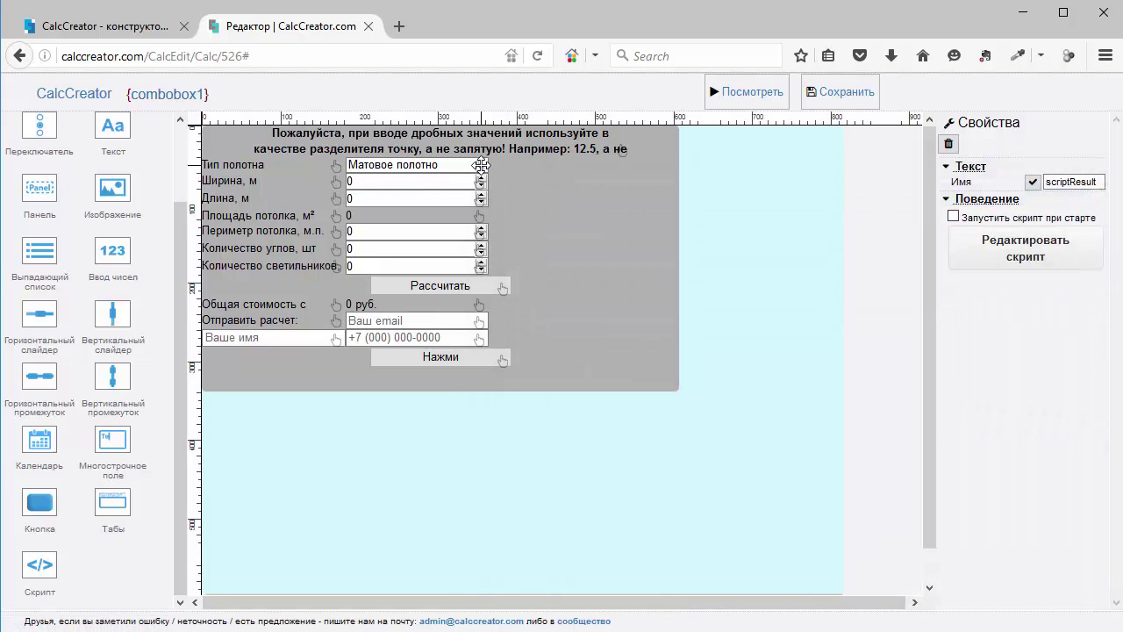
{"action": "left_click", "coordinate": [487, 167]}
{"action": "scroll", "coordinate": [1018, 412], "scroll_direction": "down", "scroll_amount": 3}
{"action": "scroll", "coordinate": [1018, 413], "scroll_direction": "down", "scroll_amount": 15}
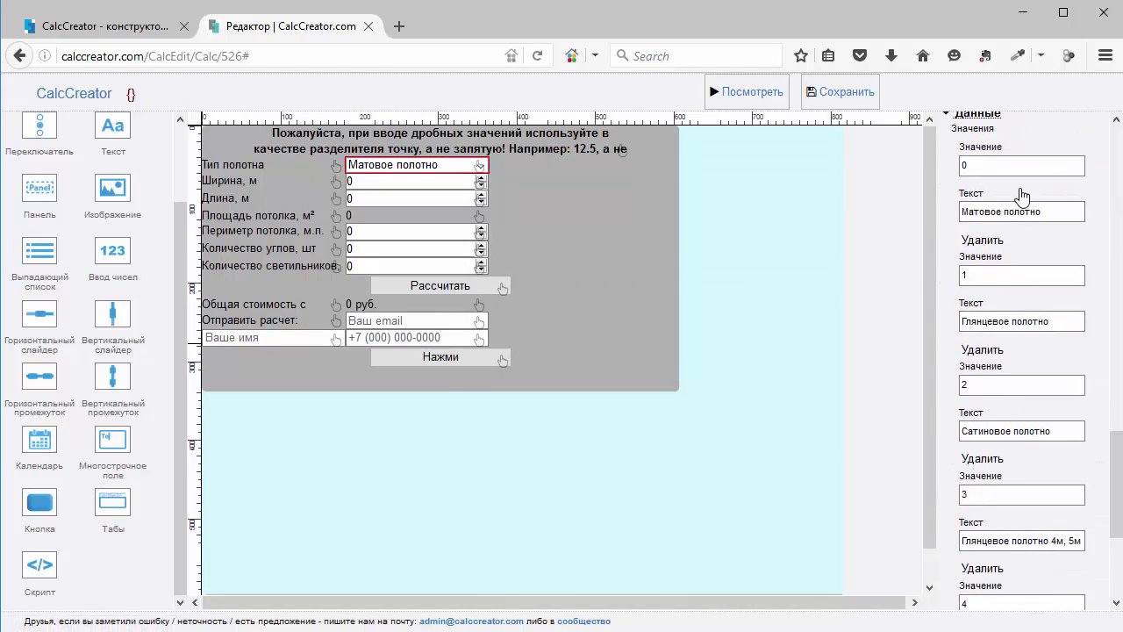
{"action": "left_click", "coordinate": [997, 276]}
{"action": "left_click", "coordinate": [996, 384]}
{"action": "scroll", "coordinate": [344, 456], "scroll_direction": "down", "scroll_amount": 1}
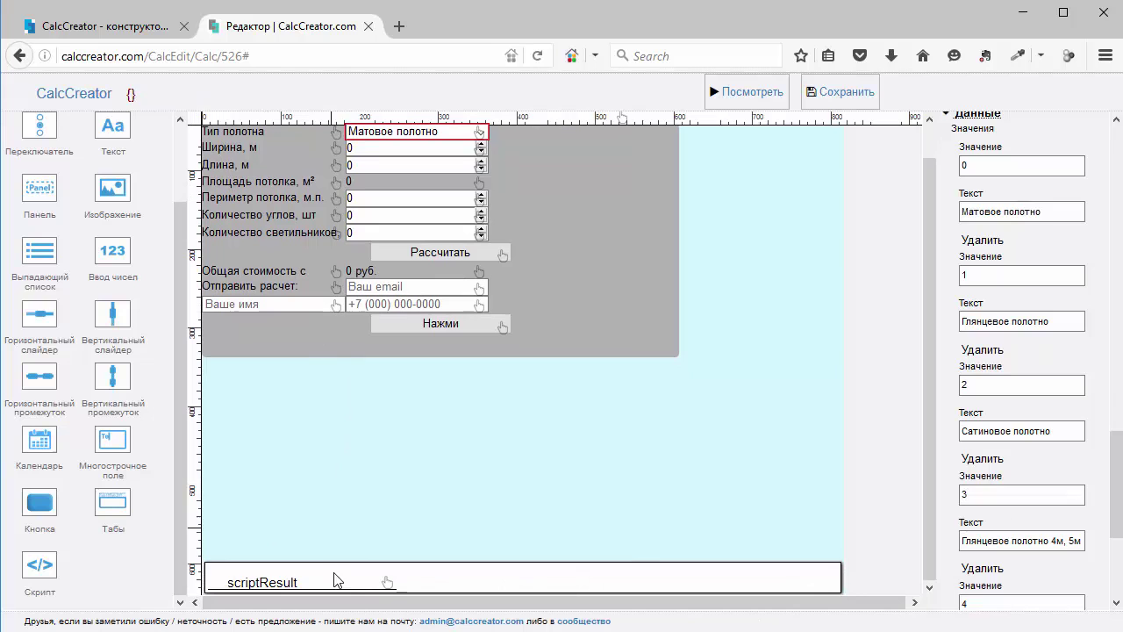
Reopen the scriptResult code and replace array0 with arrayPrice in case 0 of the switch
{"action": "left_click", "coordinate": [379, 582]}
{"action": "left_click", "coordinate": [1036, 263]}
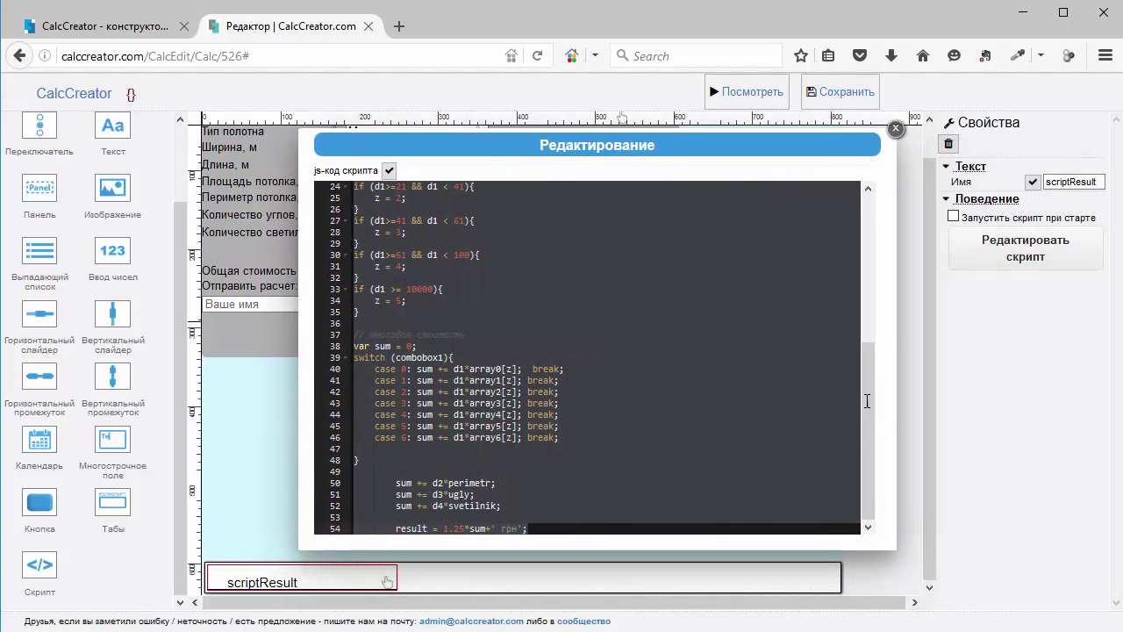
{"action": "left_click", "coordinate": [593, 388]}
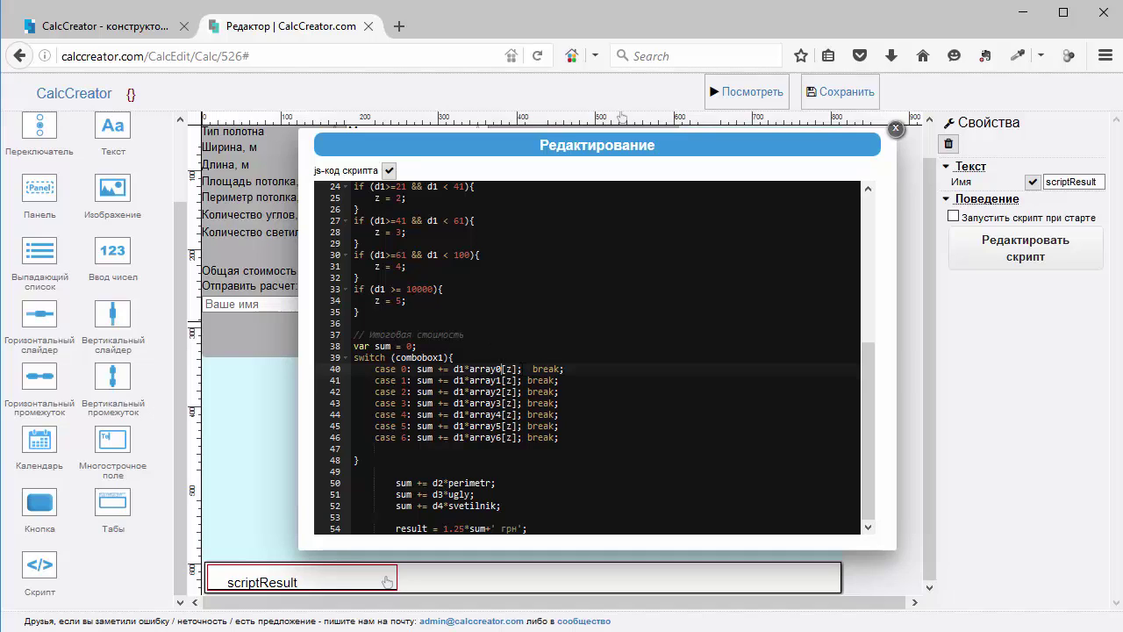
{"action": "key", "text": "BackSpace"}
{"action": "type", "text": "Price"}
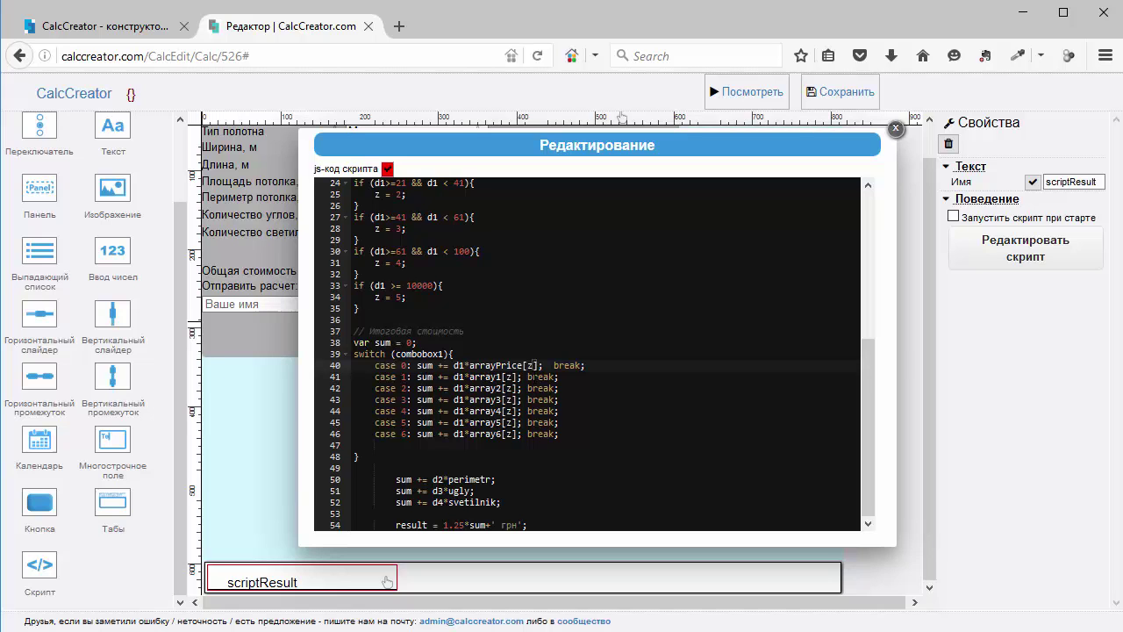
Replace array1 through array6 with arrayPrice in cases 1 to 6 of the switch, copying the name from case 0
{"action": "scroll", "coordinate": [588, 351], "scroll_direction": "up", "scroll_amount": 7}
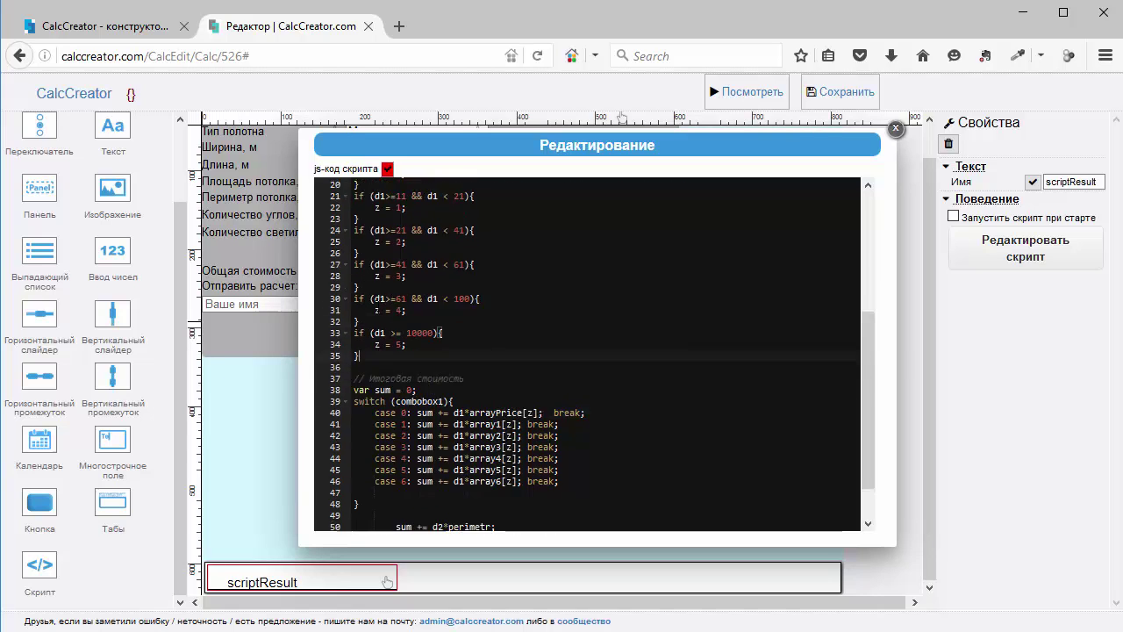
{"action": "scroll", "coordinate": [387, 582], "scroll_direction": "down", "scroll_amount": 1}
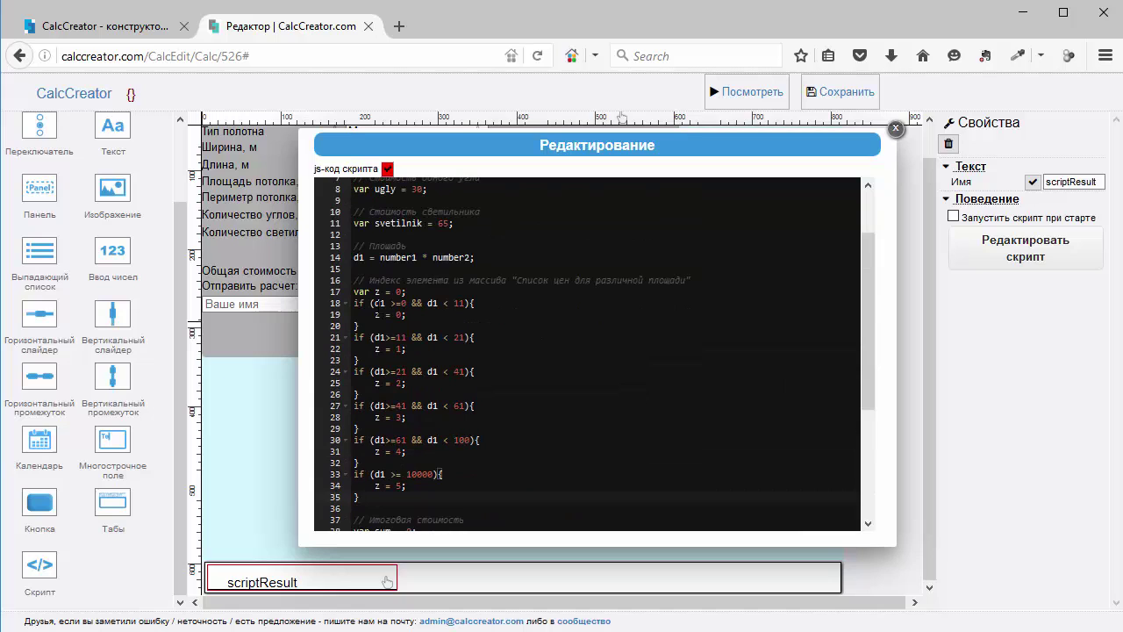
{"action": "scroll", "coordinate": [387, 582], "scroll_direction": "down", "scroll_amount": 5}
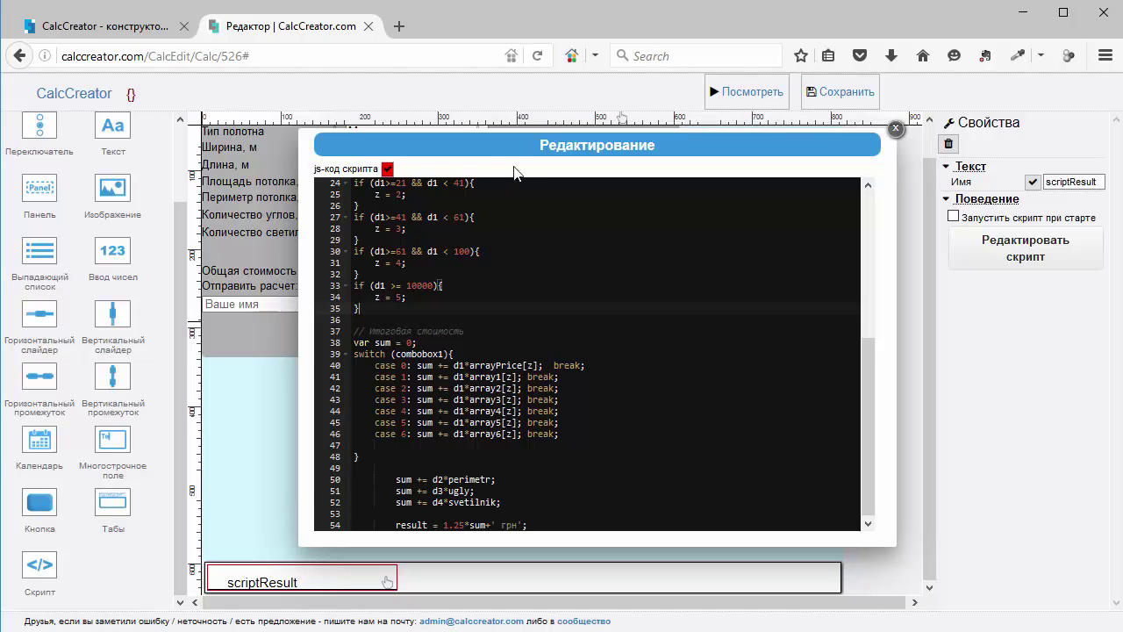
{"action": "left_click_drag", "start_coordinate": [510, 145], "coordinate": [560, 168]}
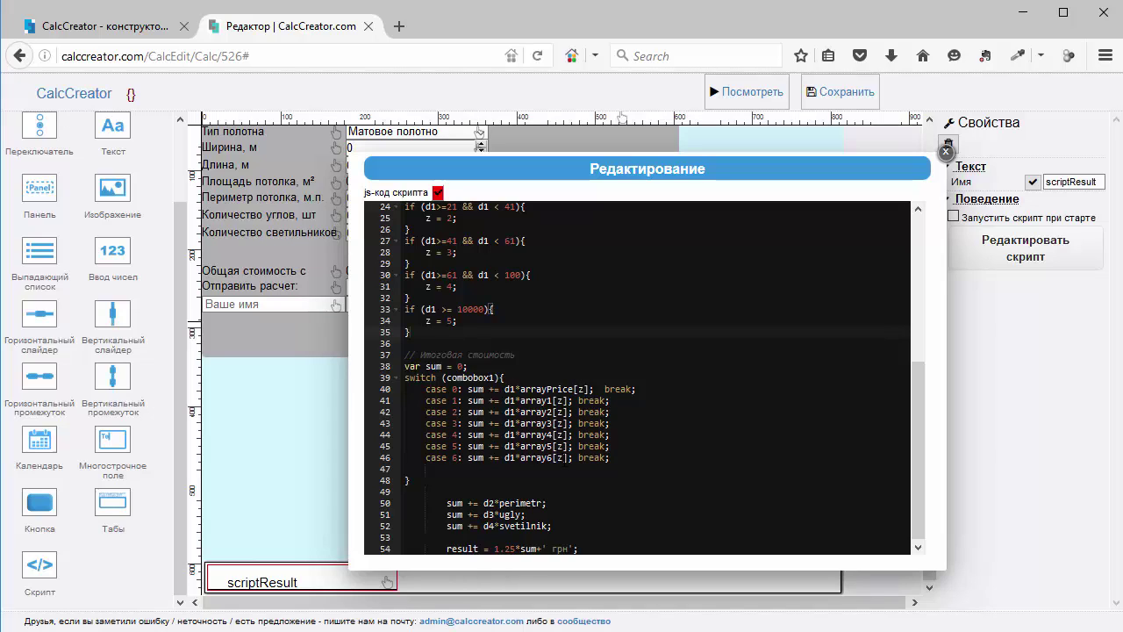
{"action": "double_click", "coordinate": [548, 388]}
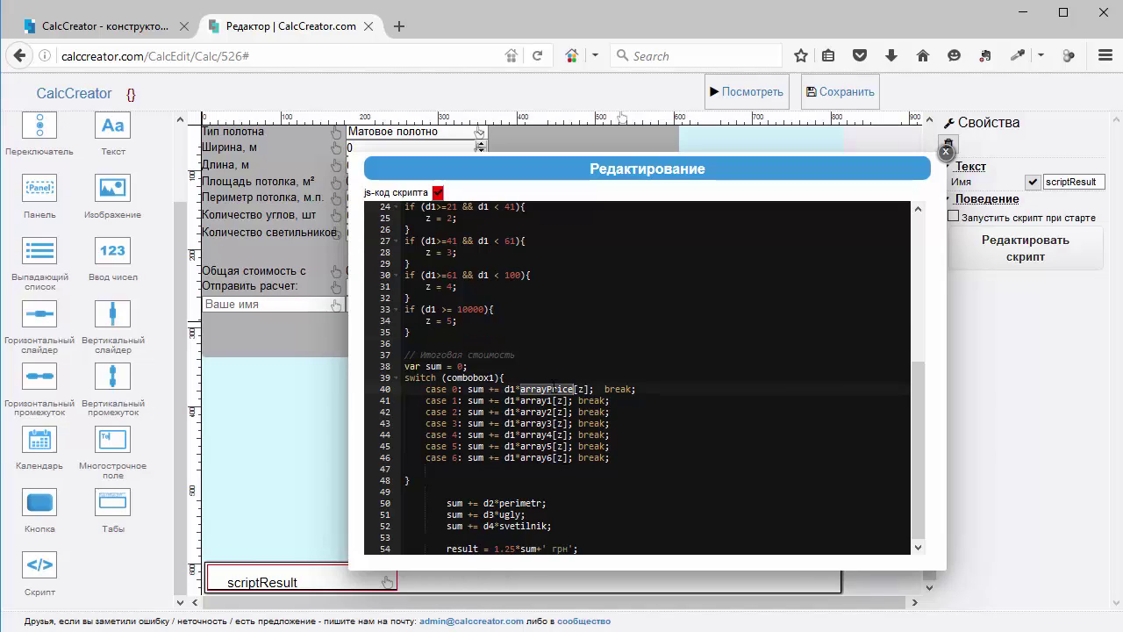
{"action": "key", "text": "ctrl+c"}
{"action": "double_click", "coordinate": [547, 401]}
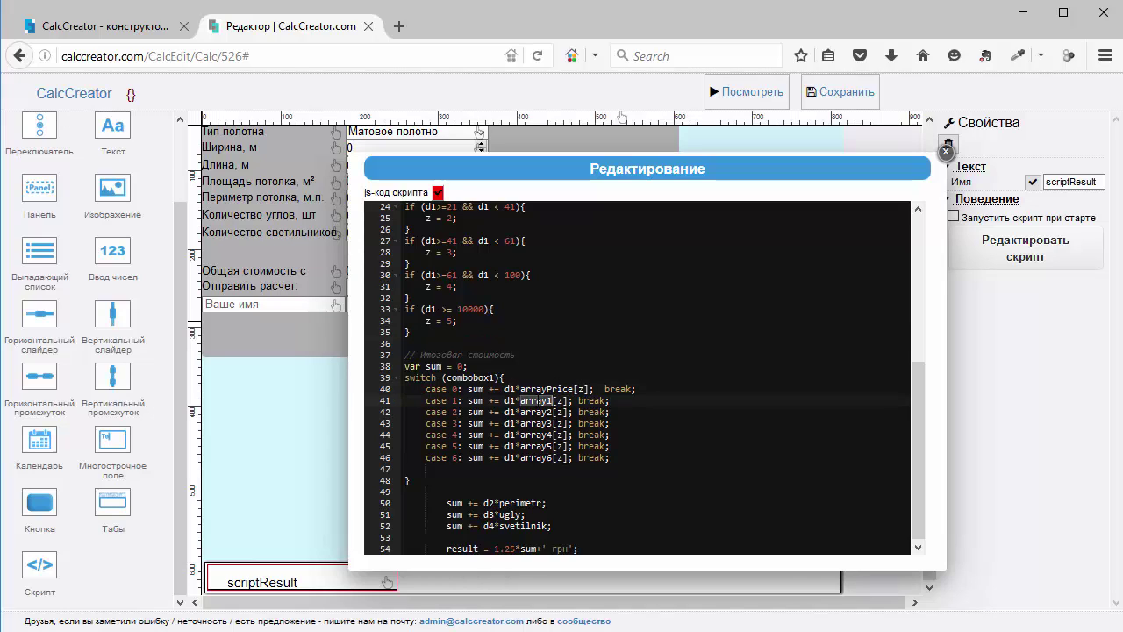
{"action": "key", "text": "ctrl+v"}
{"action": "double_click", "coordinate": [540, 411]}
{"action": "key", "text": "ctrl+v"}
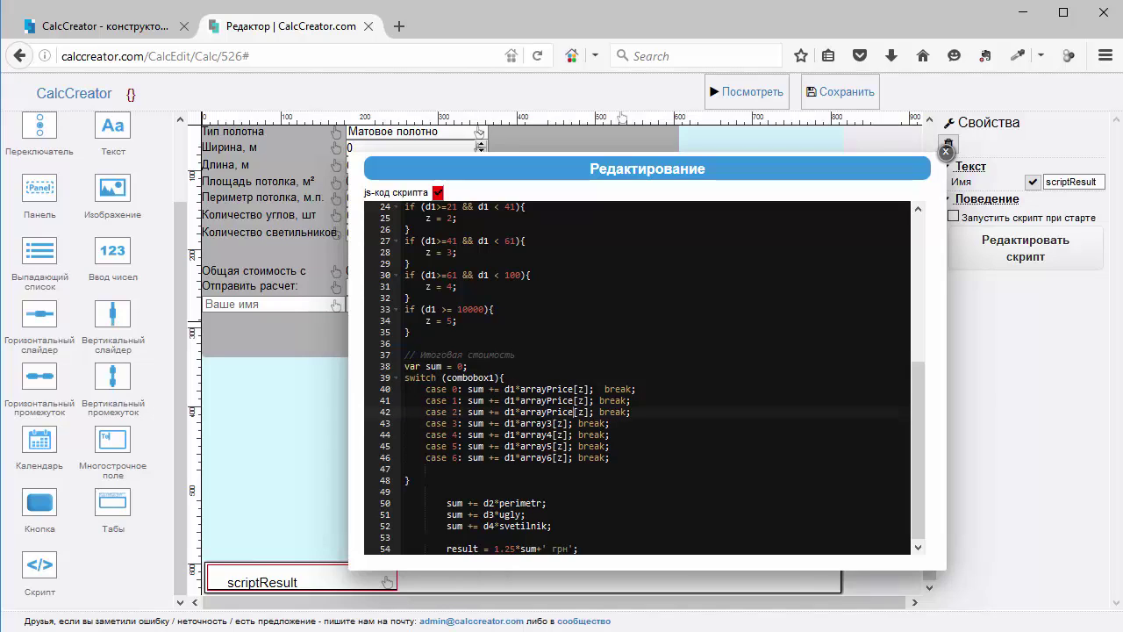
{"action": "double_click", "coordinate": [540, 423]}
{"action": "key", "text": "ctrl+v"}
{"action": "double_click", "coordinate": [540, 435]}
{"action": "key", "text": "ctrl+v"}
{"action": "double_click", "coordinate": [539, 446]}
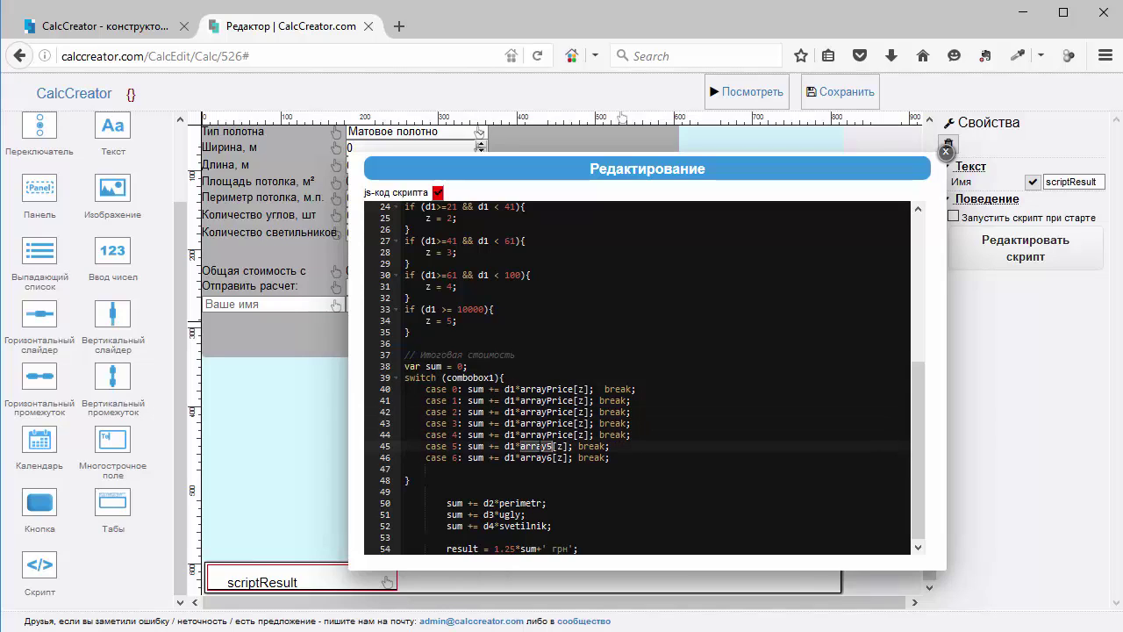
{"action": "key", "text": "ctrl+v"}
{"action": "double_click", "coordinate": [543, 457]}
{"action": "key", "text": "ctrl+v"}
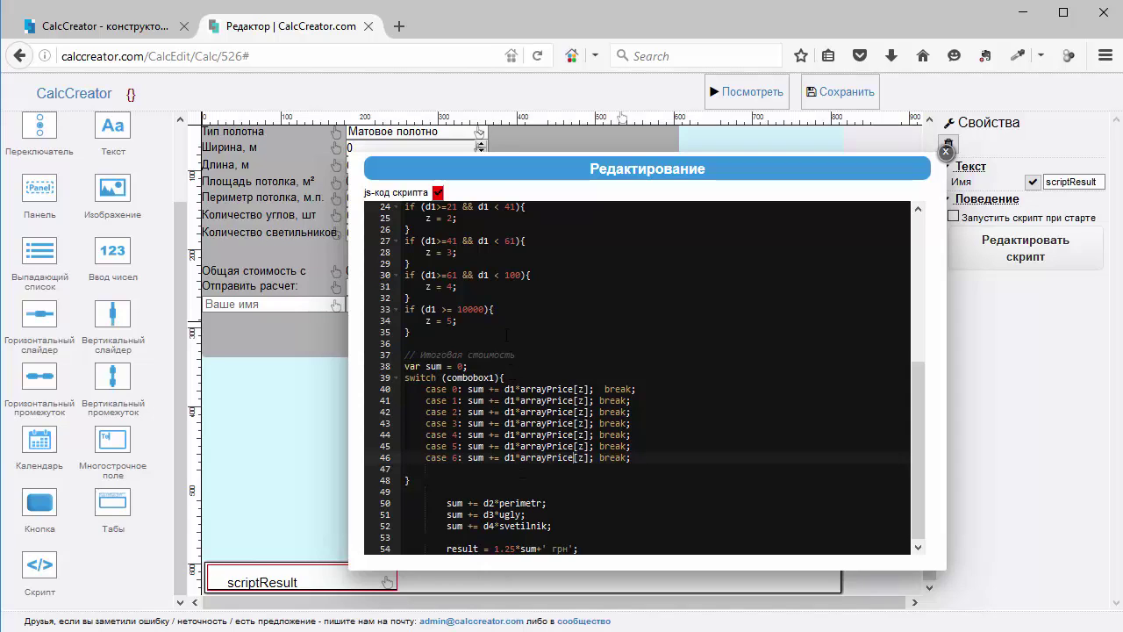
Add the line "label6 = d1;" below the area formula to output the area in the "Площадь потолка" value label
{"action": "scroll", "coordinate": [507, 336], "scroll_direction": "up", "scroll_amount": 5}
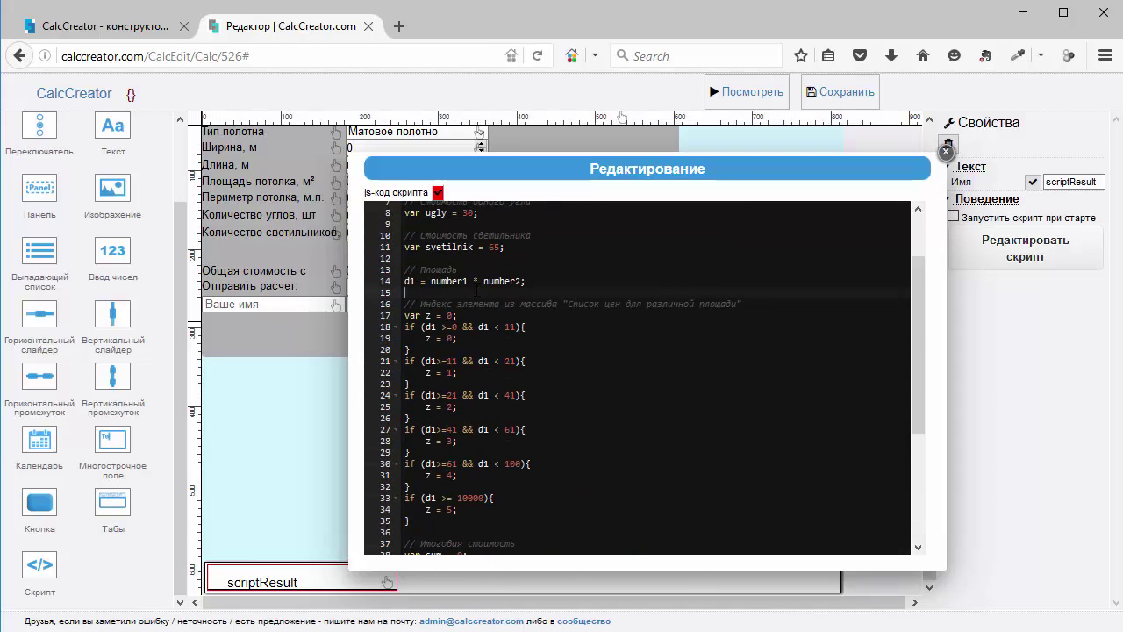
{"action": "key", "text": "Return"}
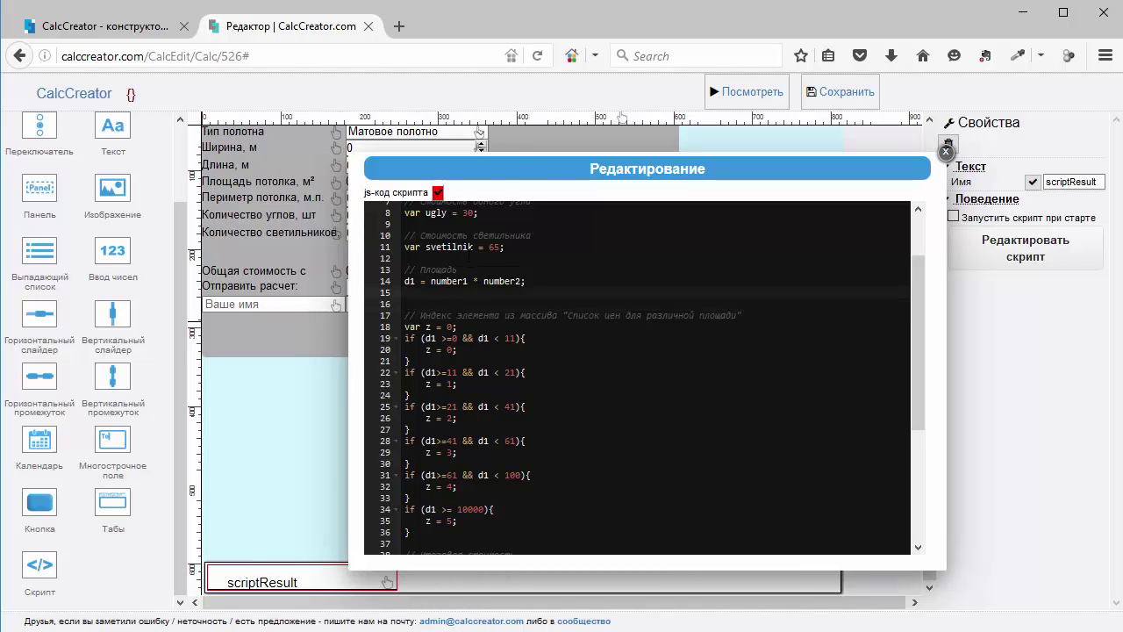
{"action": "left_click_drag", "start_coordinate": [524, 168], "coordinate": [635, 274]}
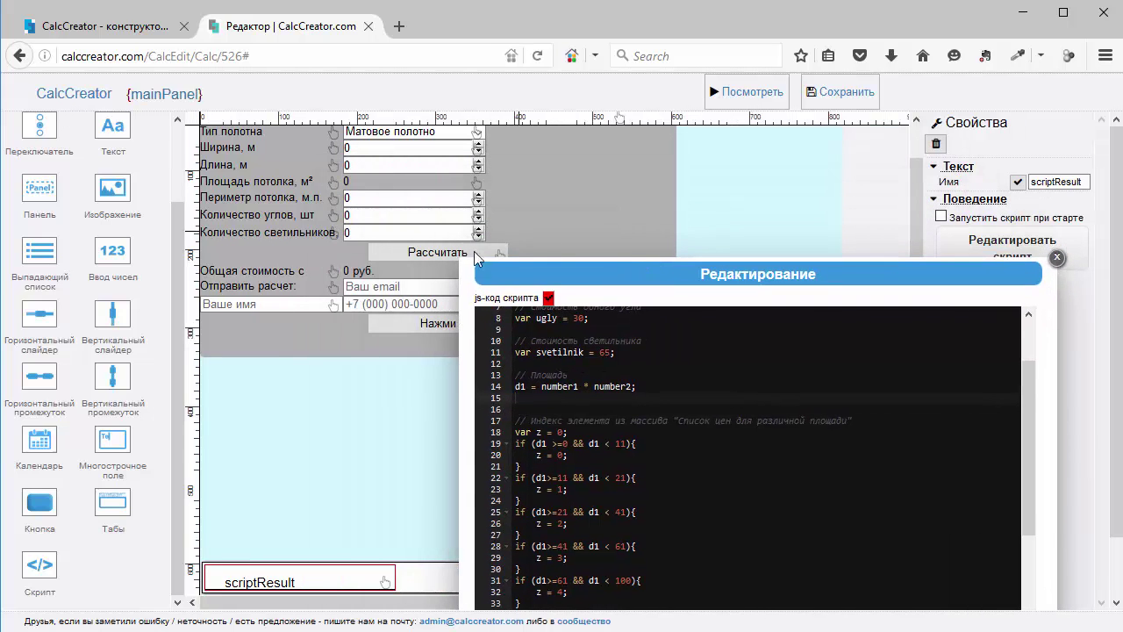
{"action": "scroll", "coordinate": [439, 254], "scroll_direction": "up", "scroll_amount": 1}
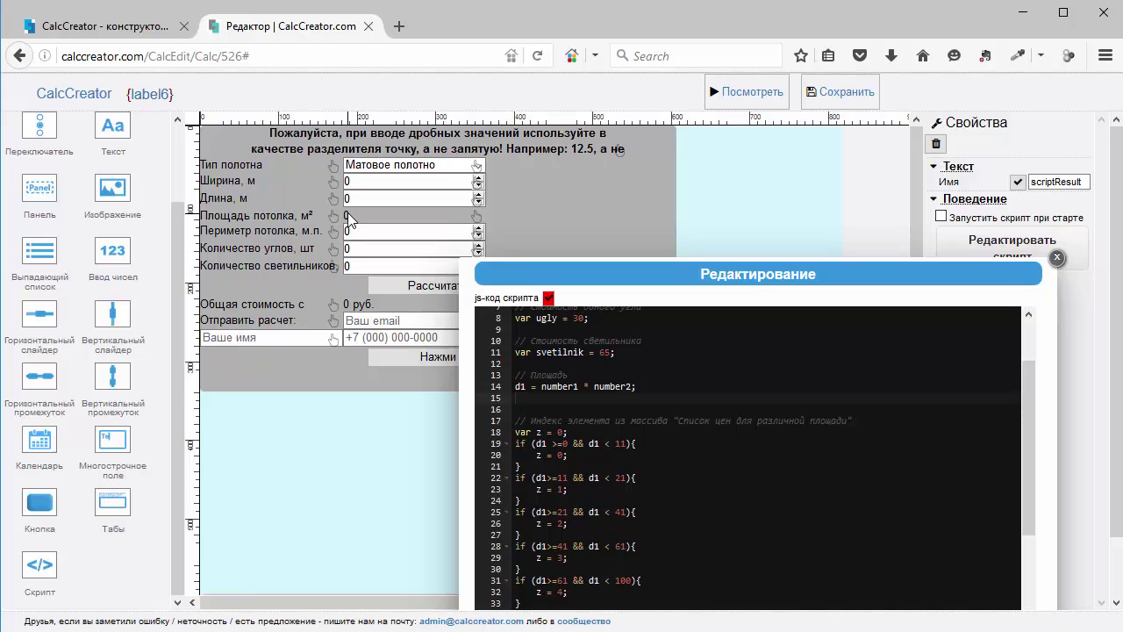
{"action": "left_click_drag", "start_coordinate": [664, 266], "coordinate": [647, 198]}
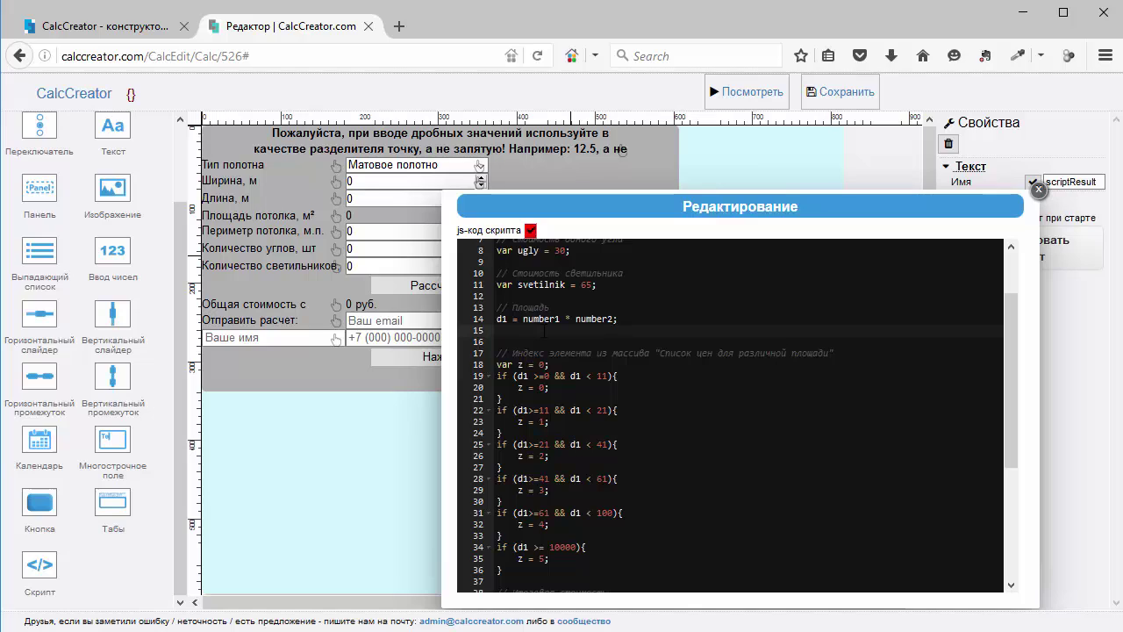
{"action": "type", "text": "1"}
{"action": "type", "text": "abel"}
{"action": "type", "text": "6"}
{"action": "type", "text": " = "}
{"action": "type", "text": "d1;"}
Select the "Площадь потолка" value label, close the editing dialog, and examine the label's default value, prefix and postfix settings
{"action": "left_click", "coordinate": [367, 223]}
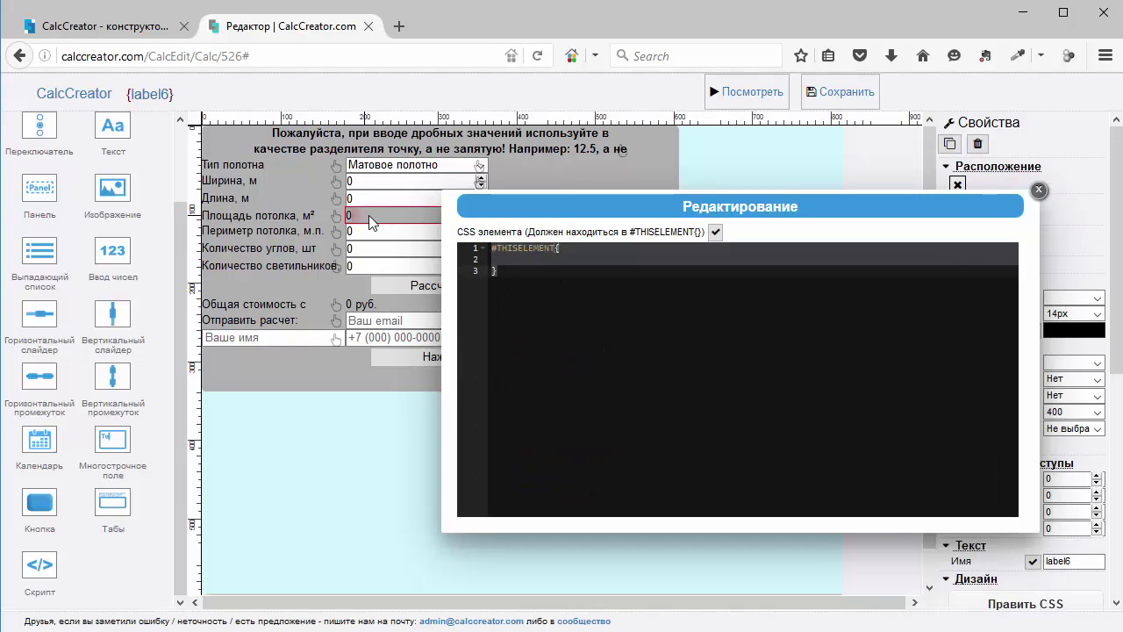
{"action": "left_click", "coordinate": [1038, 189]}
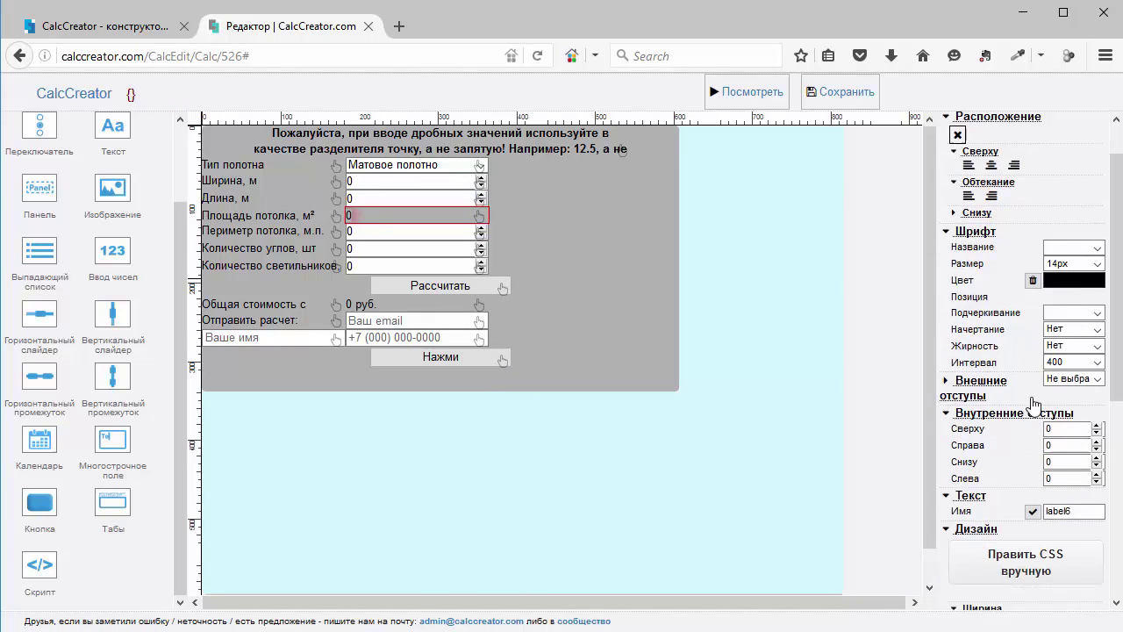
{"action": "scroll", "coordinate": [1044, 562], "scroll_direction": "down", "scroll_amount": 5}
{"action": "left_click", "coordinate": [1051, 598]}
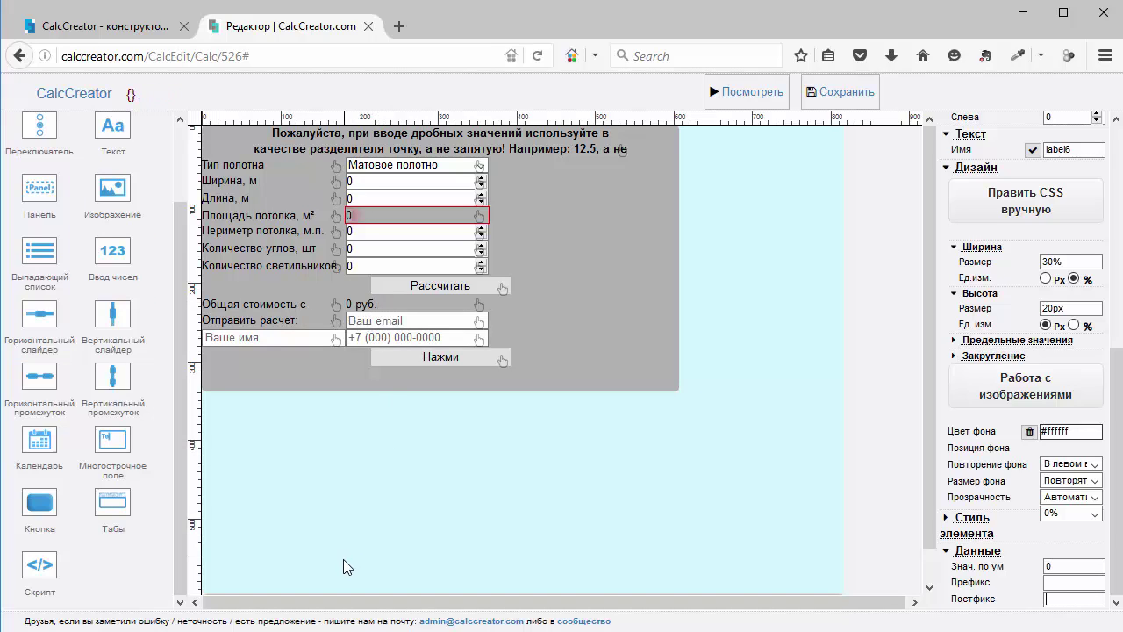
{"action": "scroll", "coordinate": [558, 567], "scroll_direction": "down", "scroll_amount": 1}
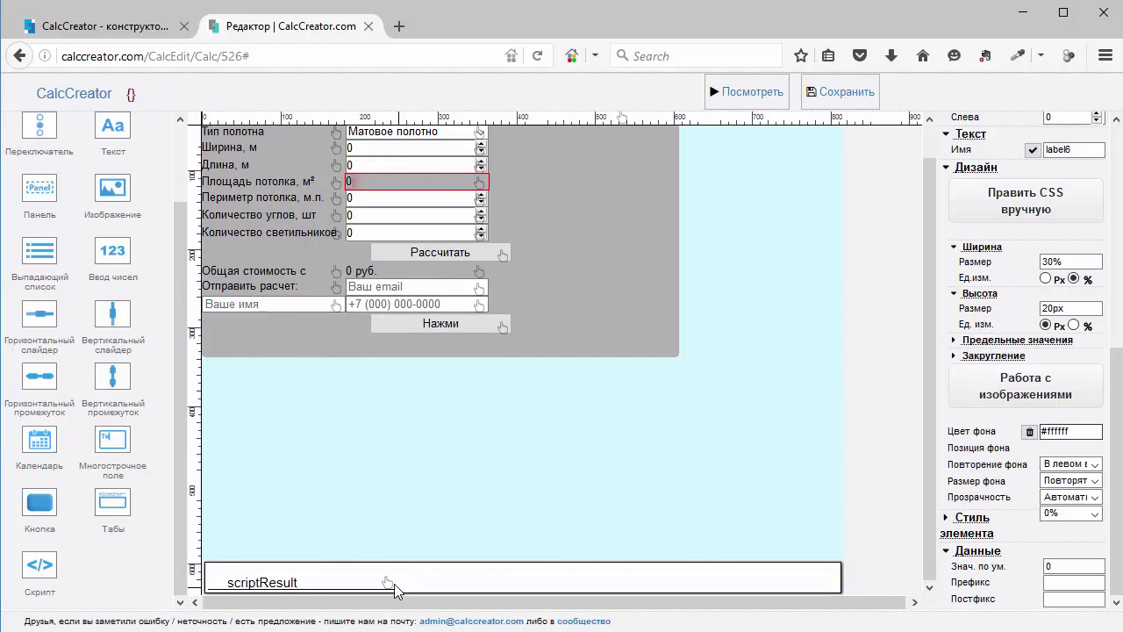
Reopen the scriptResult code, review it from price list to switch, and check the script and variable list in the old calculator
{"action": "left_click", "coordinate": [394, 591]}
{"action": "left_click", "coordinate": [1005, 252]}
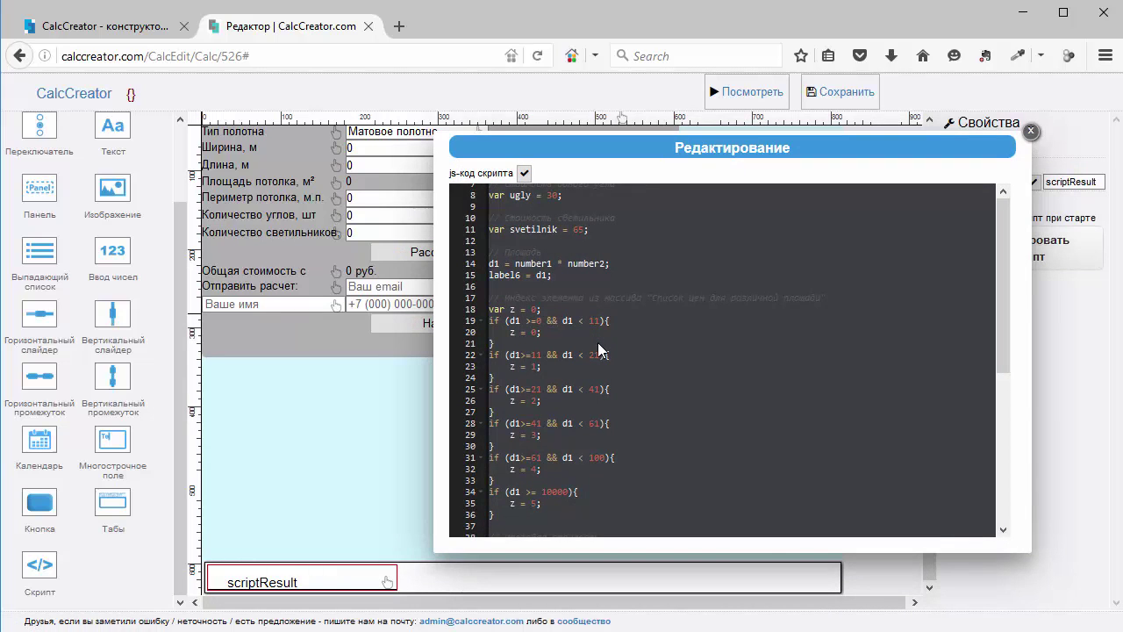
{"action": "left_click", "coordinate": [597, 343]}
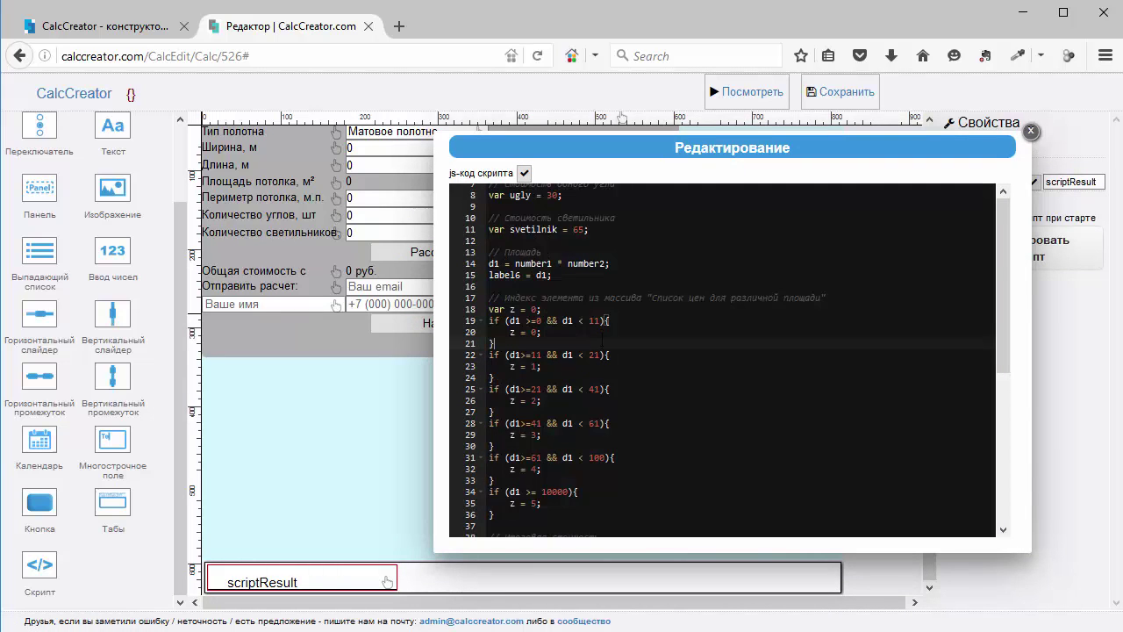
{"action": "scroll", "coordinate": [601, 339], "scroll_direction": "down", "scroll_amount": 5}
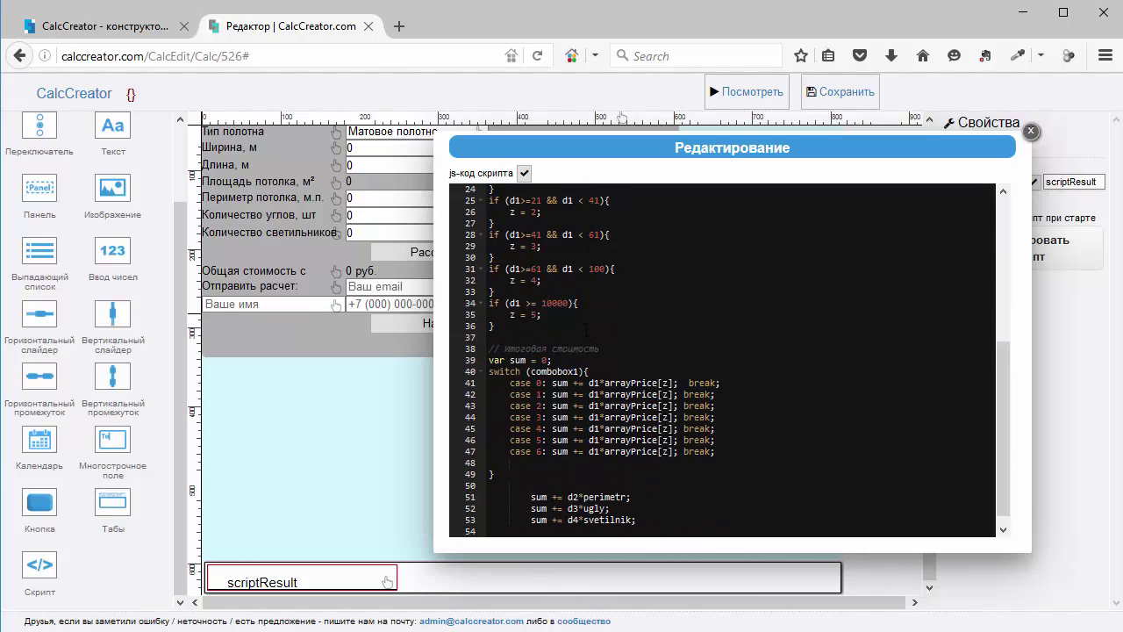
{"action": "scroll", "coordinate": [586, 330], "scroll_direction": "up", "scroll_amount": 7}
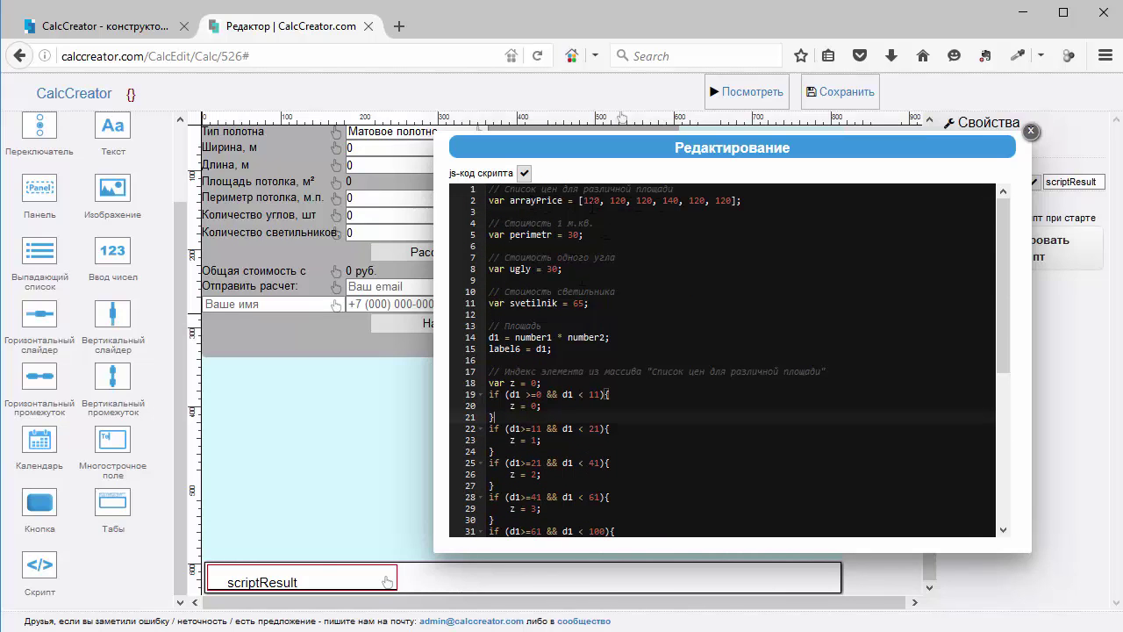
{"action": "left_click", "coordinate": [52, 29]}
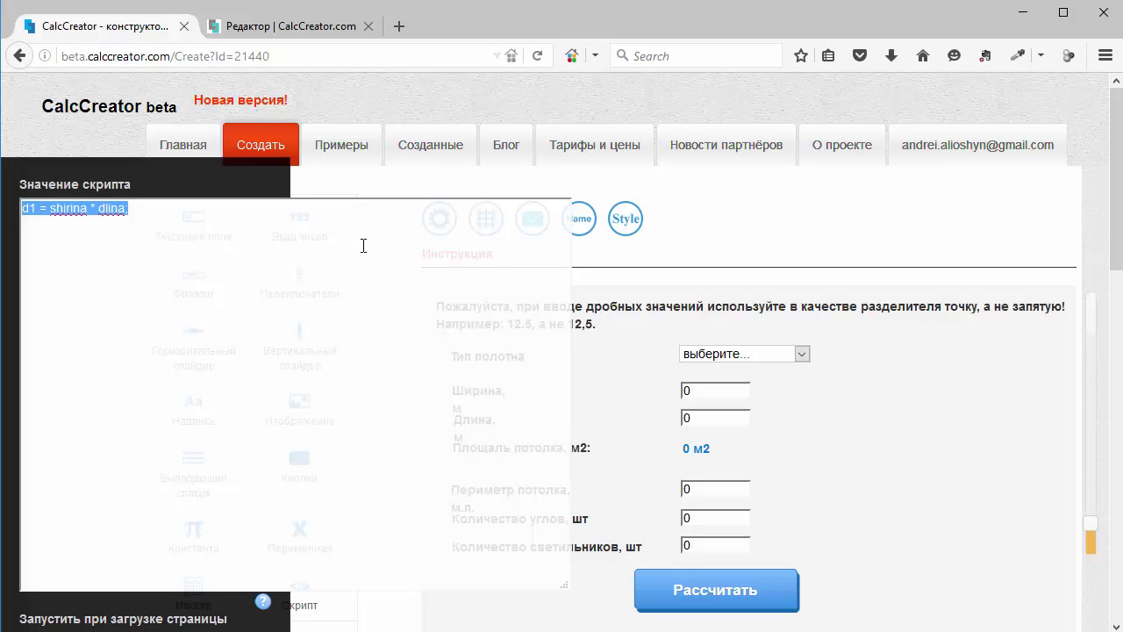
{"action": "scroll", "coordinate": [556, 327], "scroll_direction": "down", "scroll_amount": 10}
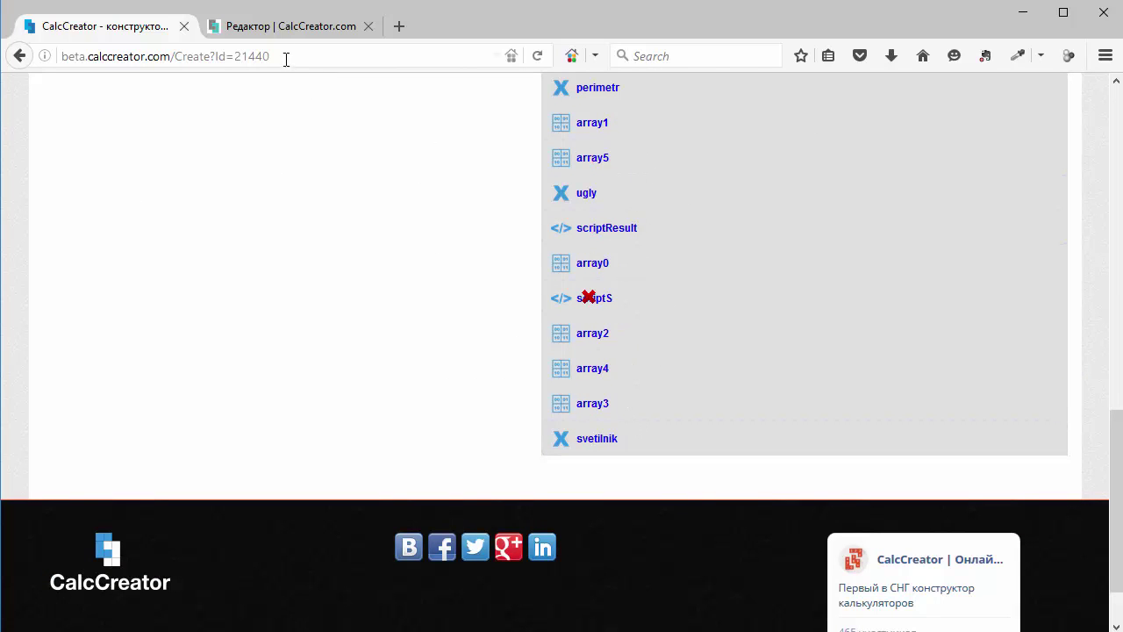
{"action": "left_click", "coordinate": [280, 26]}
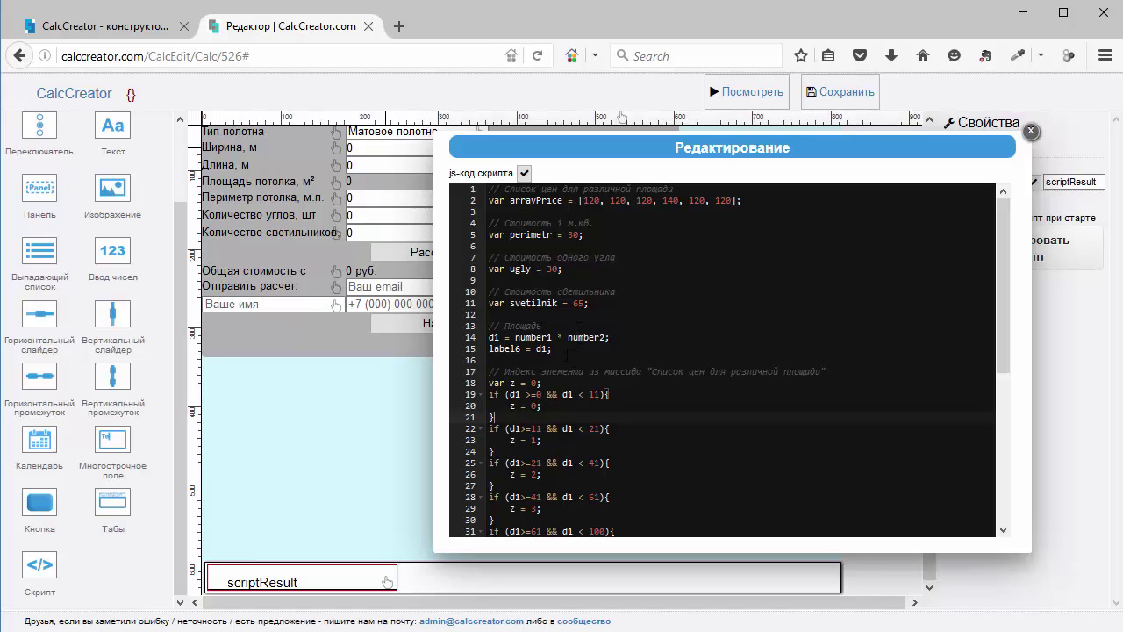
Examine the new scriptResult code from the area formula through the switch to the sum lines for perimeter, corners and lights
{"action": "scroll", "coordinate": [567, 353], "scroll_direction": "down", "scroll_amount": 3}
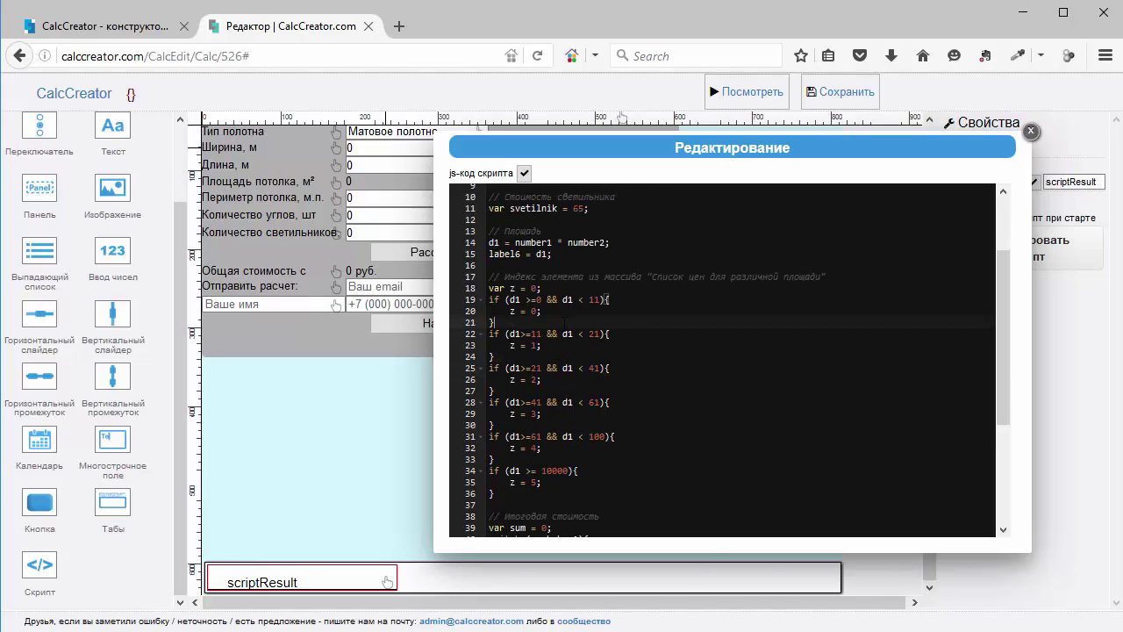
{"action": "scroll", "coordinate": [551, 367], "scroll_direction": "down", "scroll_amount": 5}
{"action": "scroll", "coordinate": [722, 359], "scroll_direction": "up", "scroll_amount": 8}
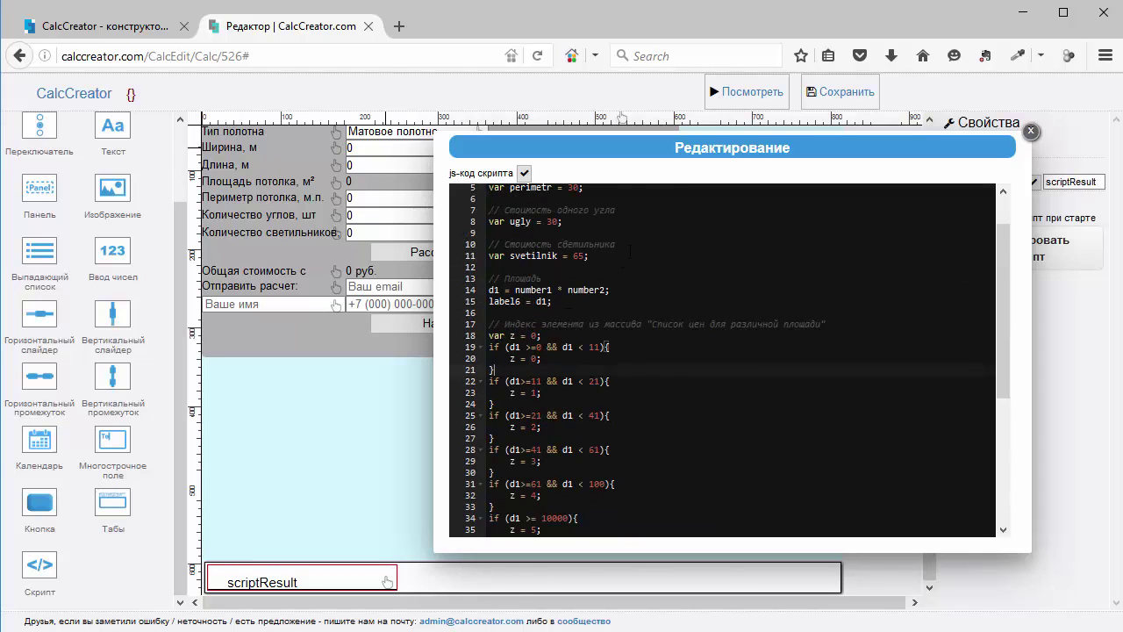
{"action": "scroll", "coordinate": [625, 347], "scroll_direction": "down", "scroll_amount": 8}
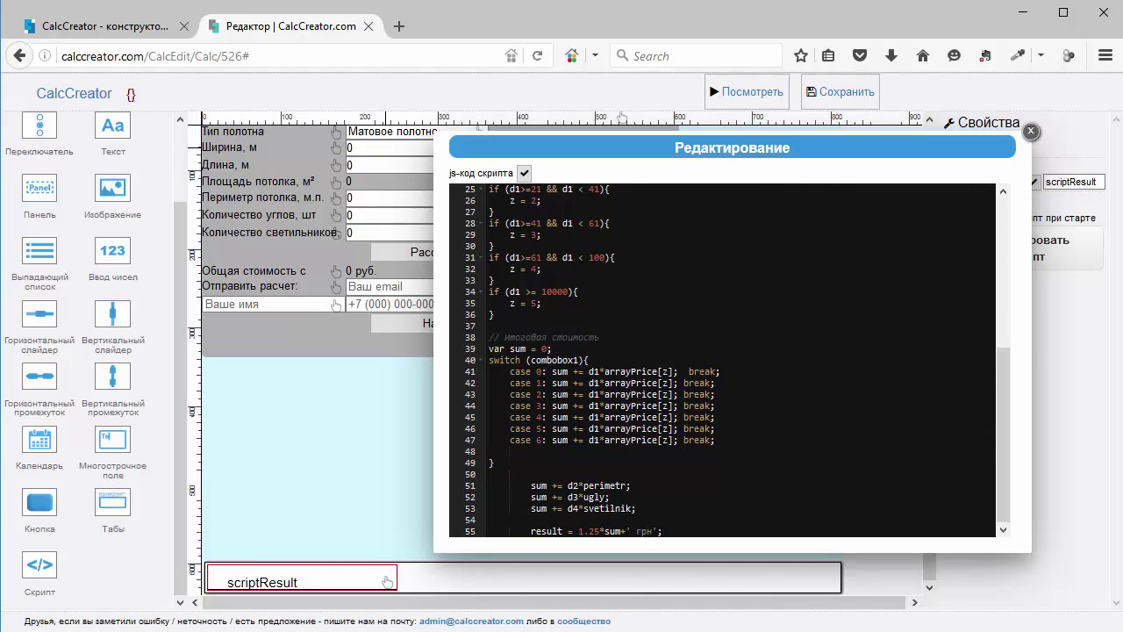
{"action": "left_click", "coordinate": [542, 371]}
{"action": "scroll", "coordinate": [391, 210], "scroll_direction": "up", "scroll_amount": 1}
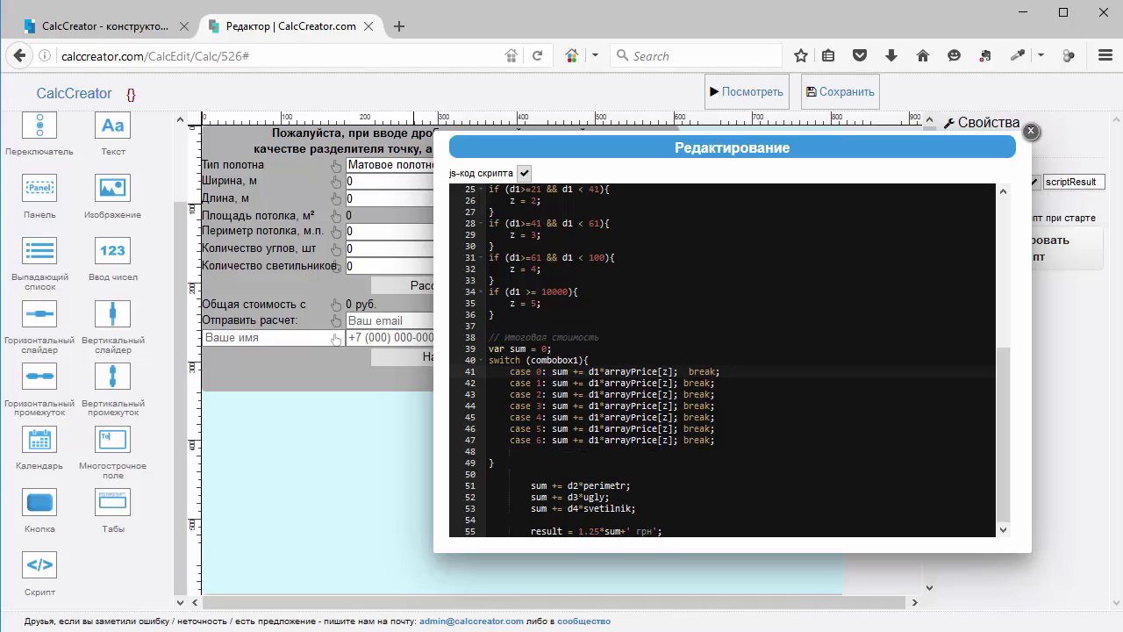
{"action": "double_click", "coordinate": [665, 439]}
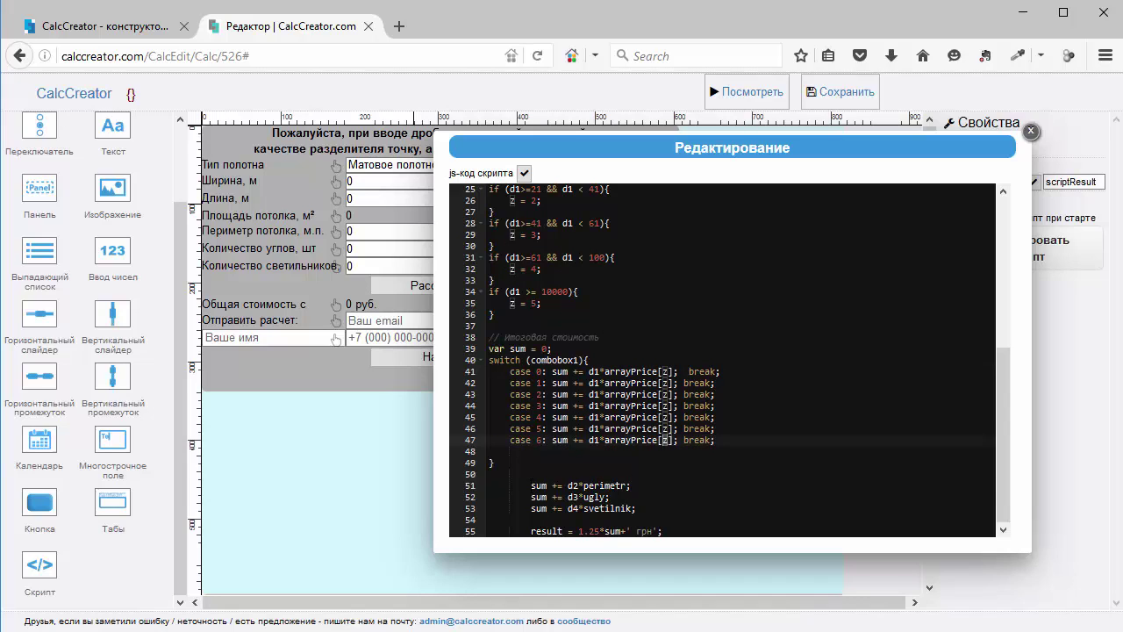
{"action": "left_click", "coordinate": [531, 485]}
Open the original scriptResult script in the old calculator and examine its switch, sum lines and result formula
{"action": "left_click", "coordinate": [105, 26]}
{"action": "scroll", "coordinate": [446, 303], "scroll_direction": "up", "scroll_amount": 2}
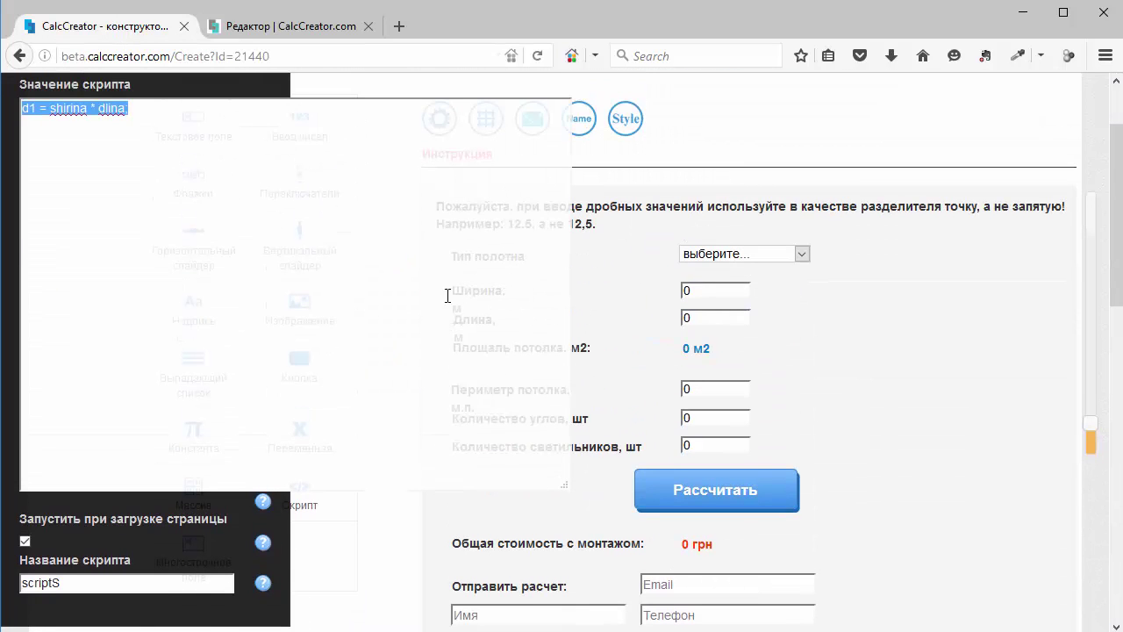
{"action": "scroll", "coordinate": [516, 379], "scroll_direction": "down", "scroll_amount": 5}
{"action": "scroll", "coordinate": [517, 386], "scroll_direction": "down", "scroll_amount": 5}
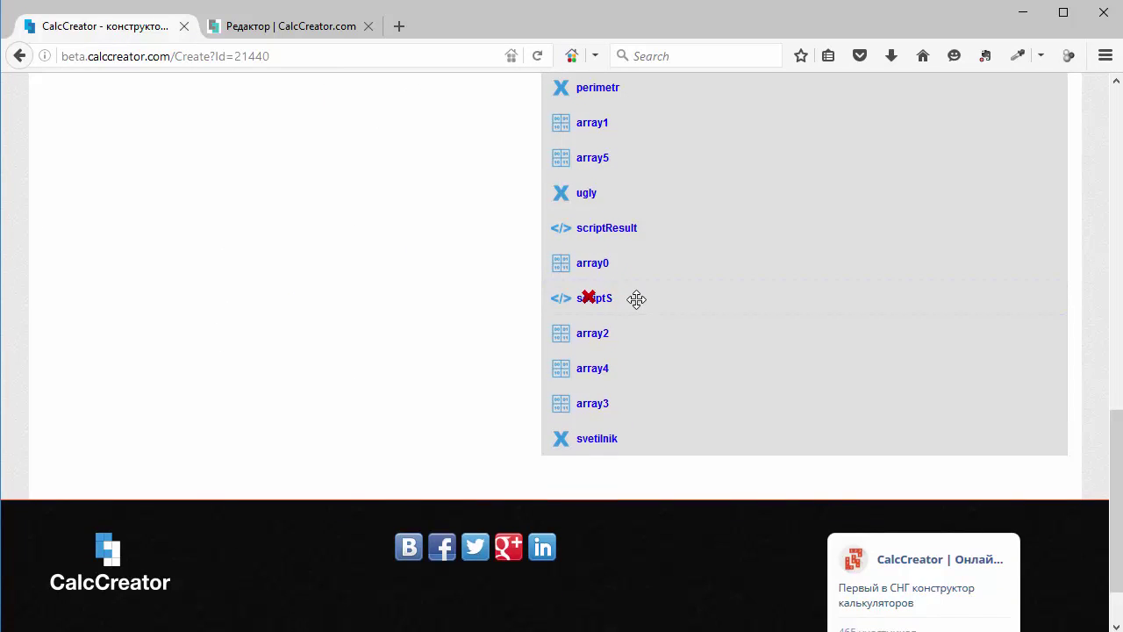
{"action": "scroll", "coordinate": [637, 299], "scroll_direction": "up", "scroll_amount": 1}
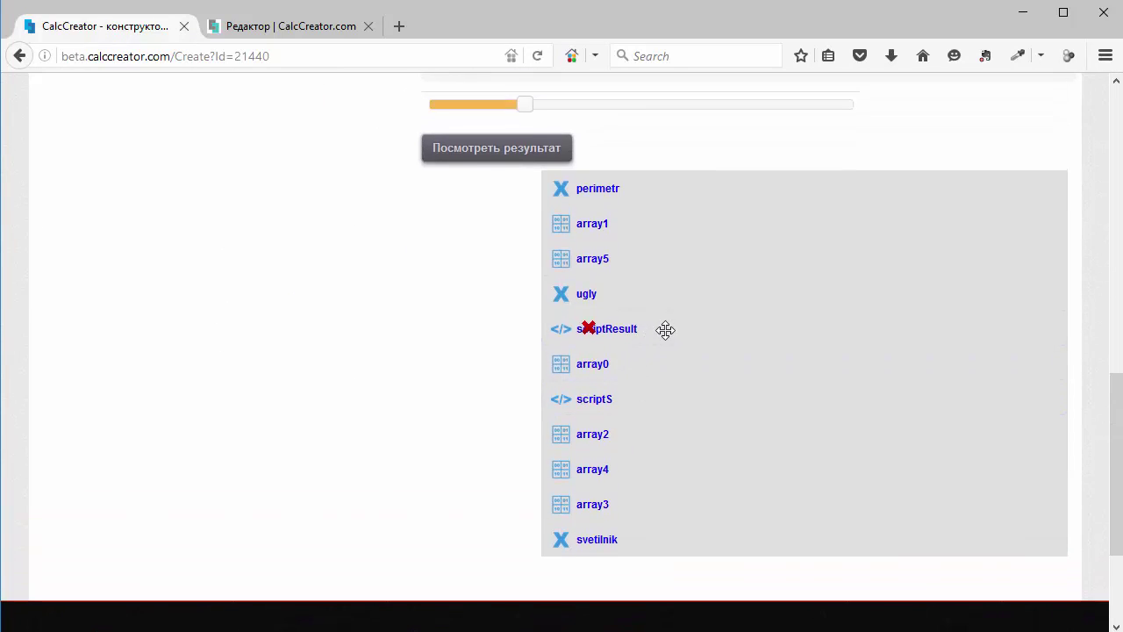
{"action": "left_click", "coordinate": [665, 329]}
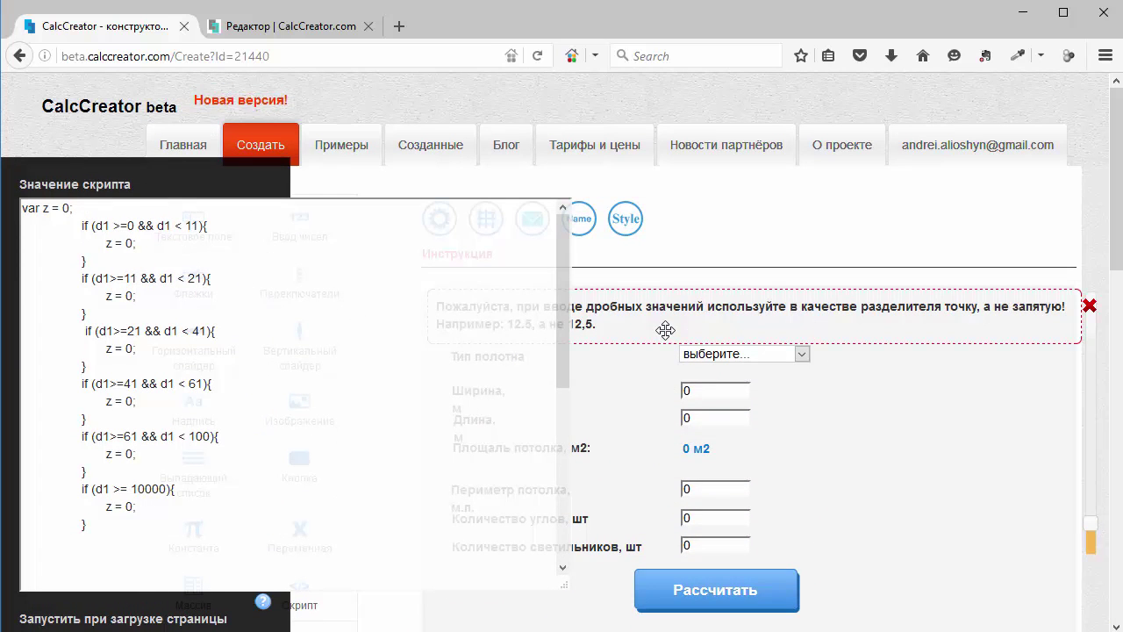
{"action": "scroll", "coordinate": [664, 339], "scroll_direction": "down", "scroll_amount": 5}
{"action": "scroll", "coordinate": [412, 277], "scroll_direction": "up", "scroll_amount": 4}
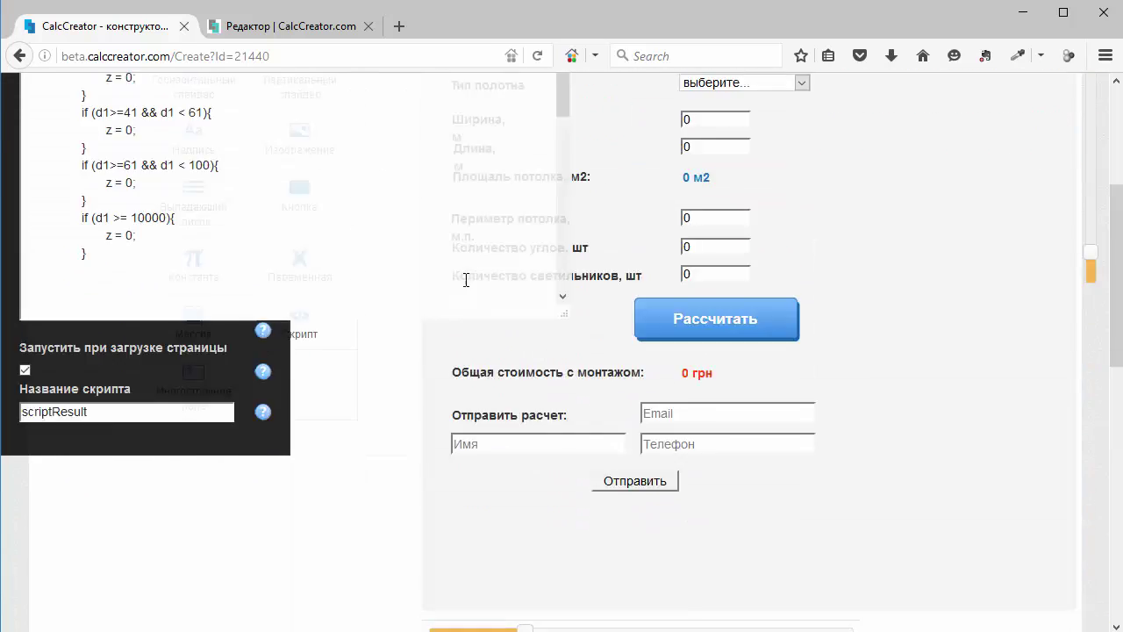
{"action": "scroll", "coordinate": [411, 277], "scroll_direction": "down", "scroll_amount": 8}
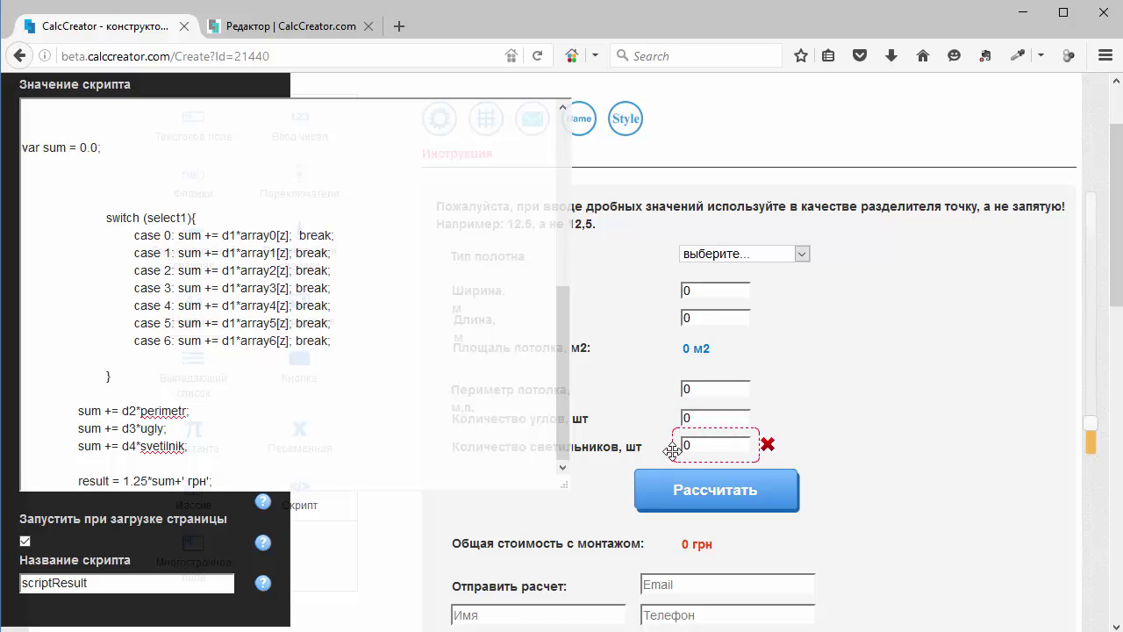
{"action": "scroll", "coordinate": [158, 300], "scroll_direction": "down", "scroll_amount": 4}
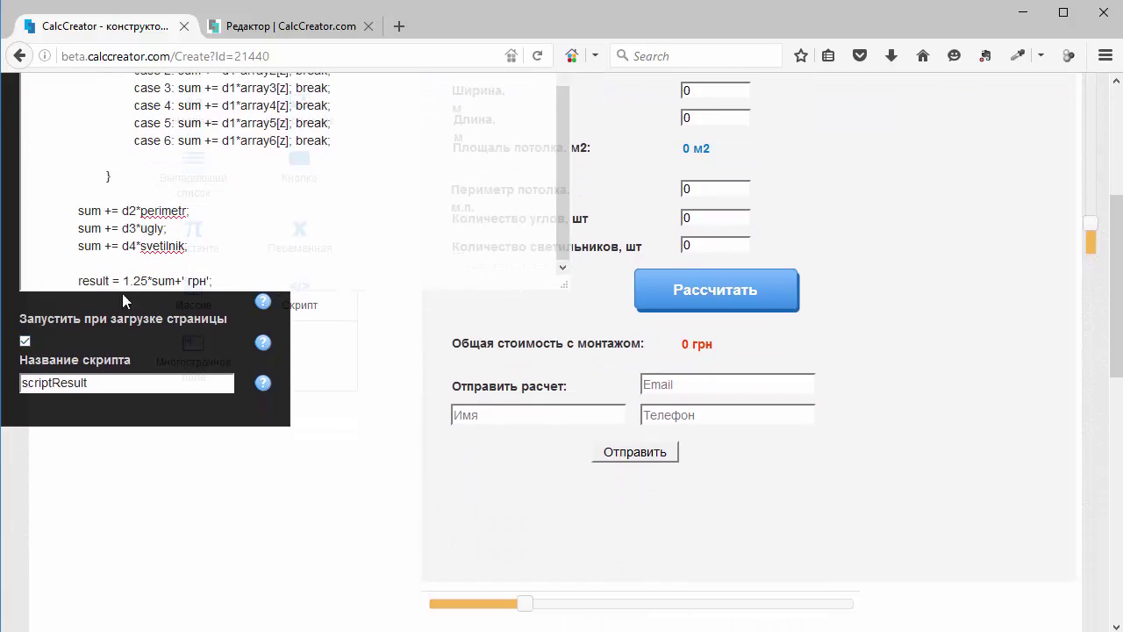
Move the new editor's code dialog clear of the form and check the "Количество углов" field's variable name in the old calculator
{"action": "left_click", "coordinate": [252, 42]}
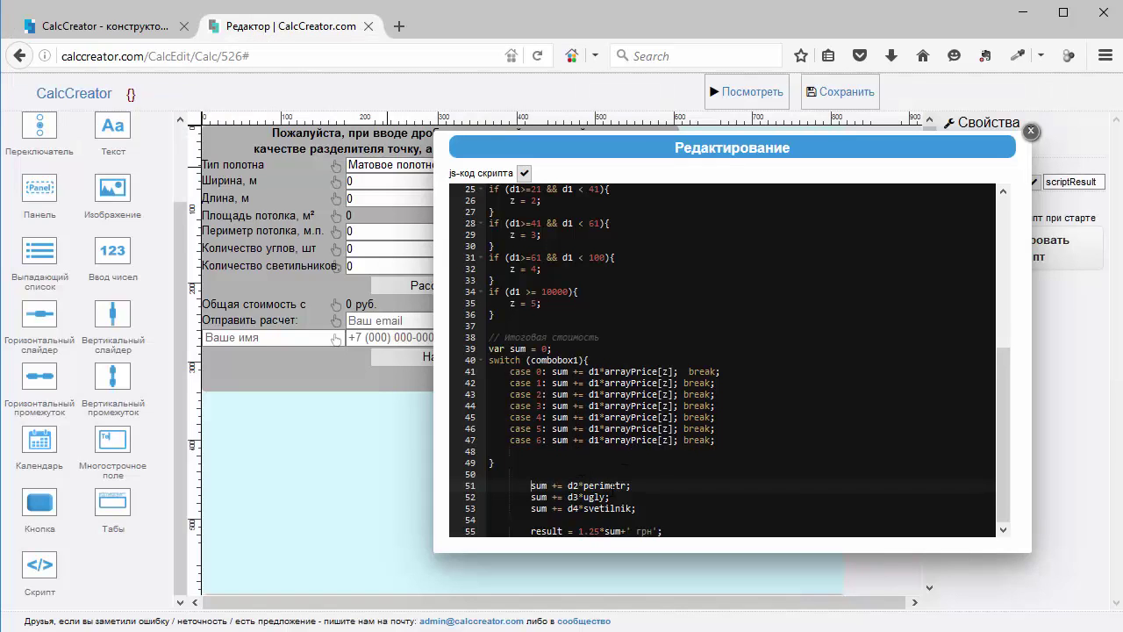
{"action": "left_click_drag", "start_coordinate": [663, 145], "coordinate": [753, 158]}
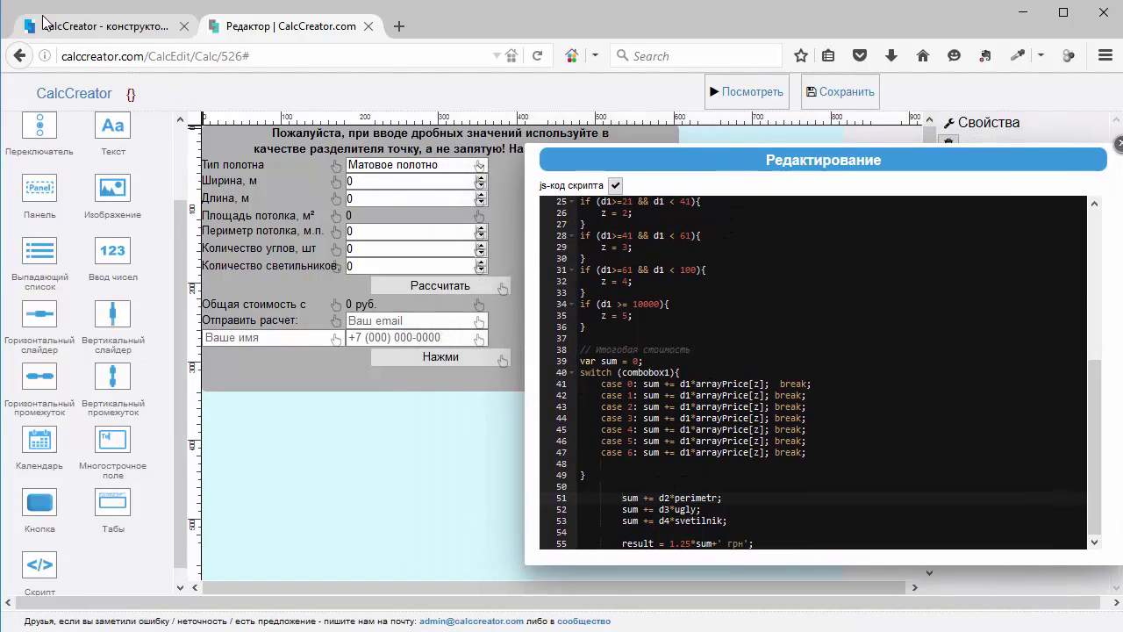
{"action": "left_click", "coordinate": [101, 26]}
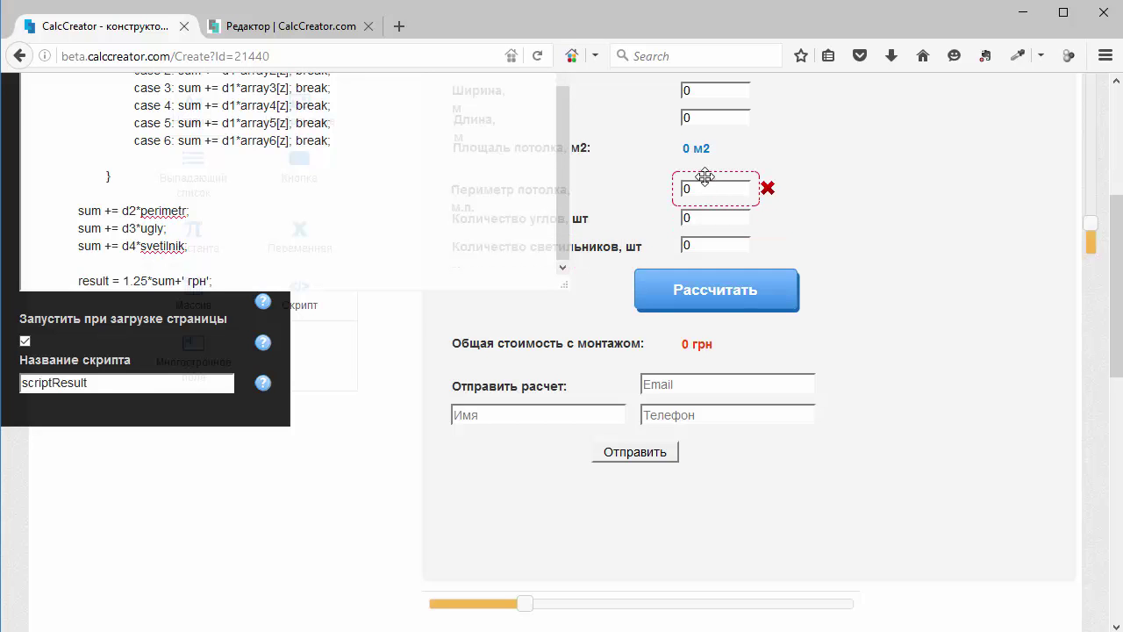
{"action": "left_click", "coordinate": [711, 211]}
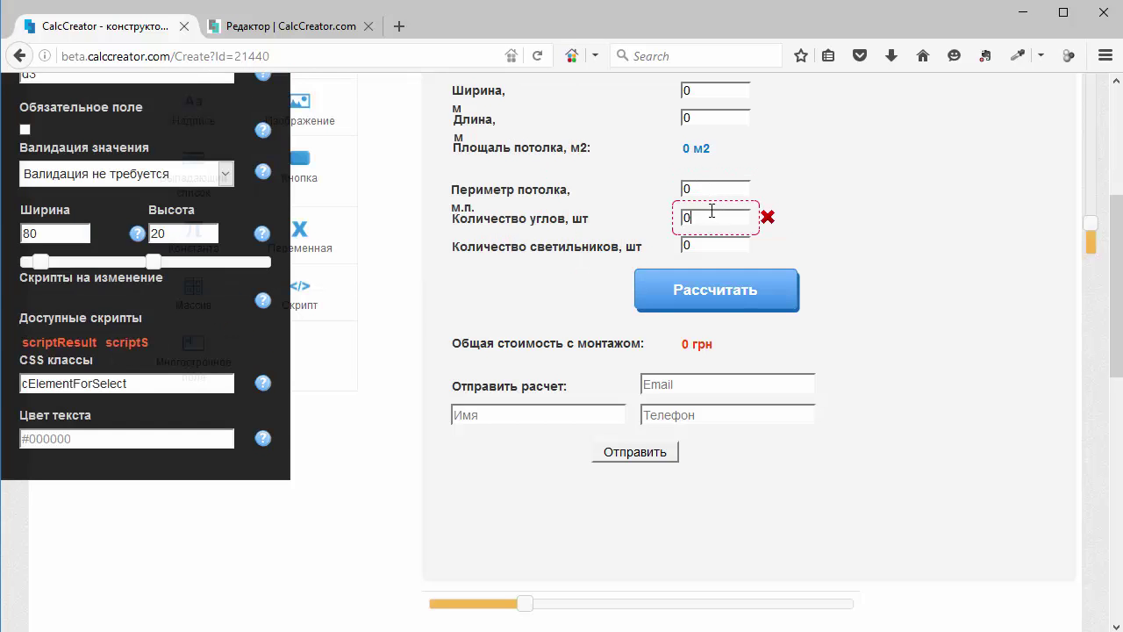
{"action": "scroll", "coordinate": [712, 212], "scroll_direction": "up", "scroll_amount": 5}
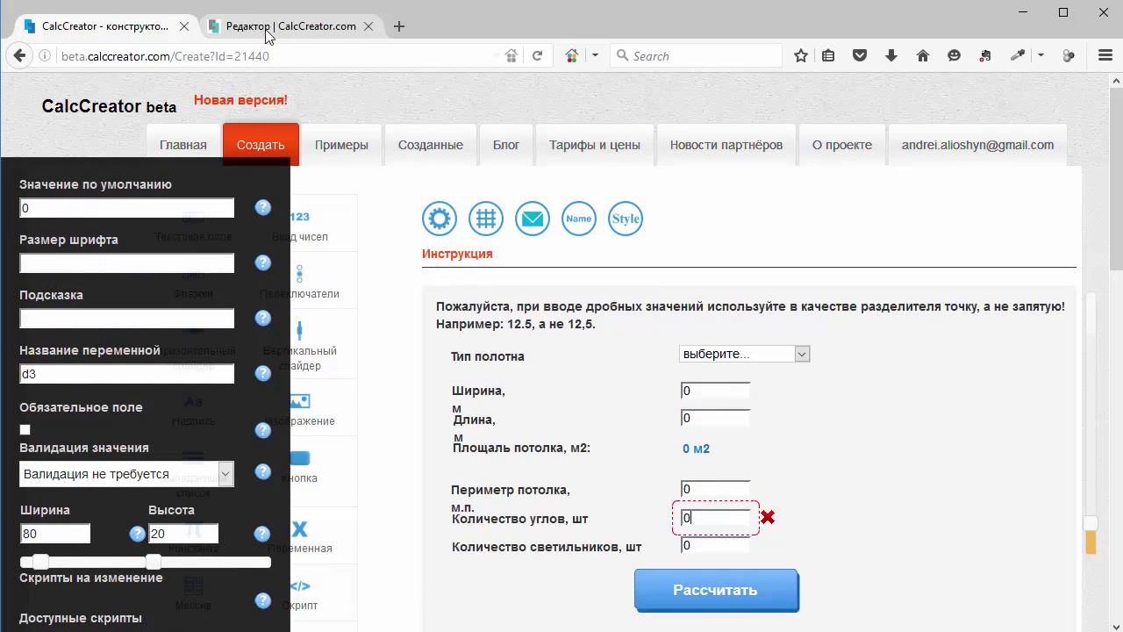
{"action": "left_click", "coordinate": [273, 31]}
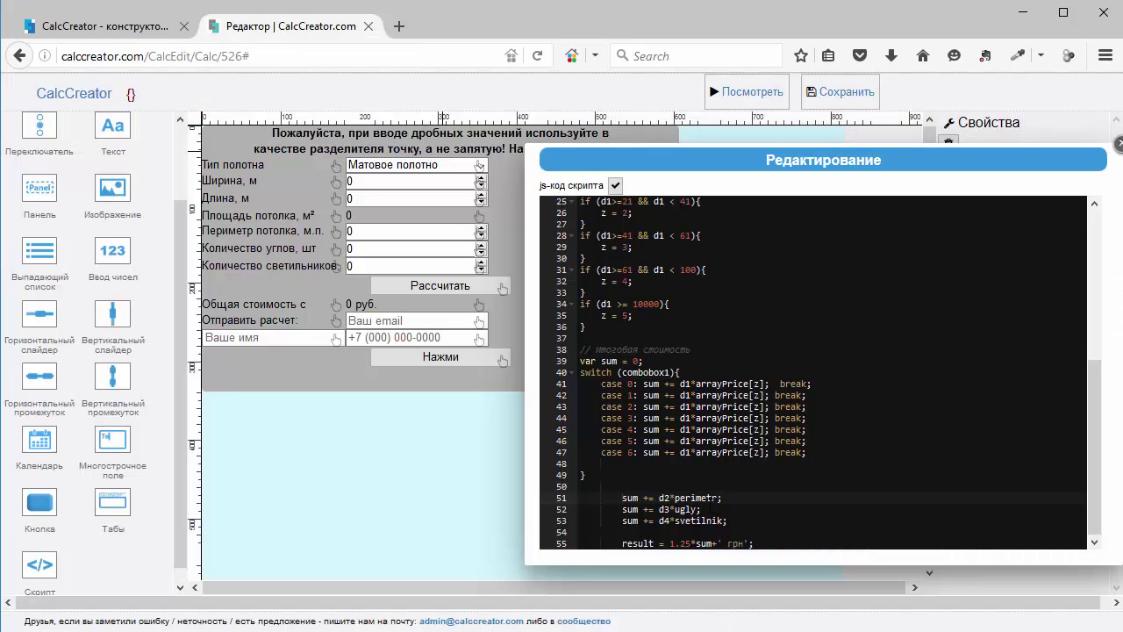
Check the element names of the perimeter, corner and light inputs, and replace d2 with number3 in the perimetr sum line
{"action": "double_click", "coordinate": [664, 498]}
{"action": "left_click", "coordinate": [402, 231]}
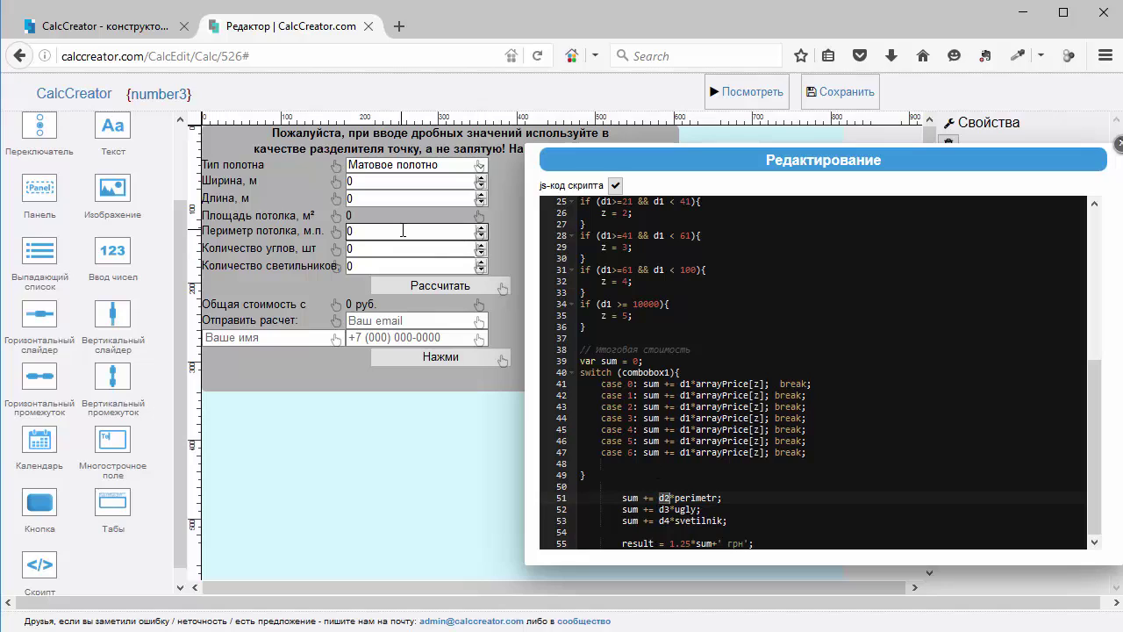
{"action": "left_click", "coordinate": [407, 249]}
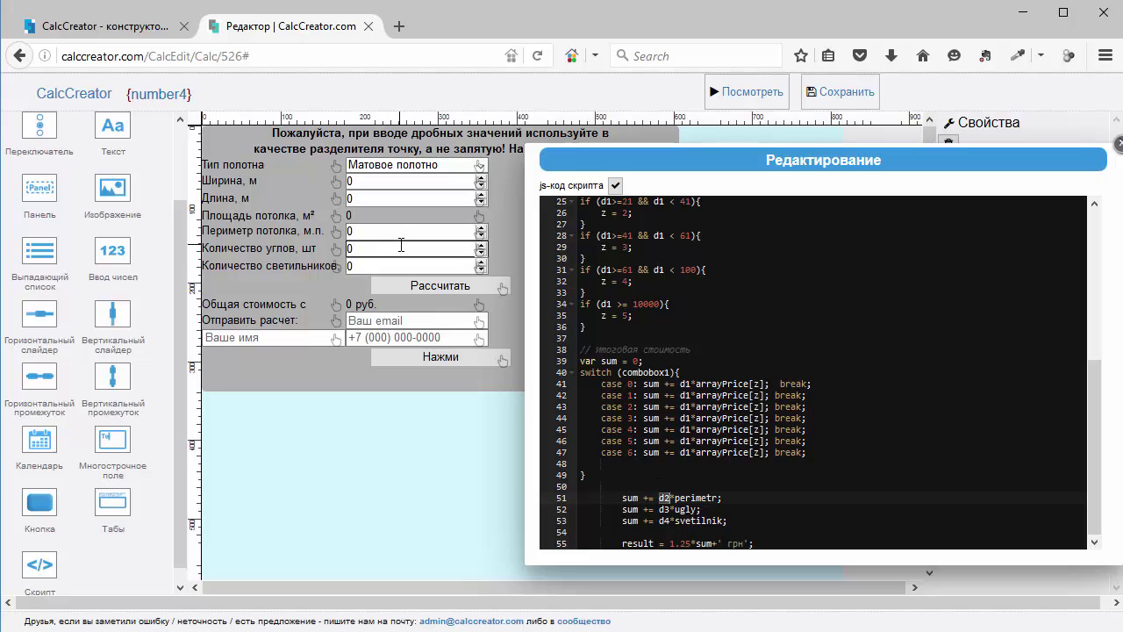
{"action": "left_click", "coordinate": [409, 266]}
{"action": "left_click", "coordinate": [806, 462]}
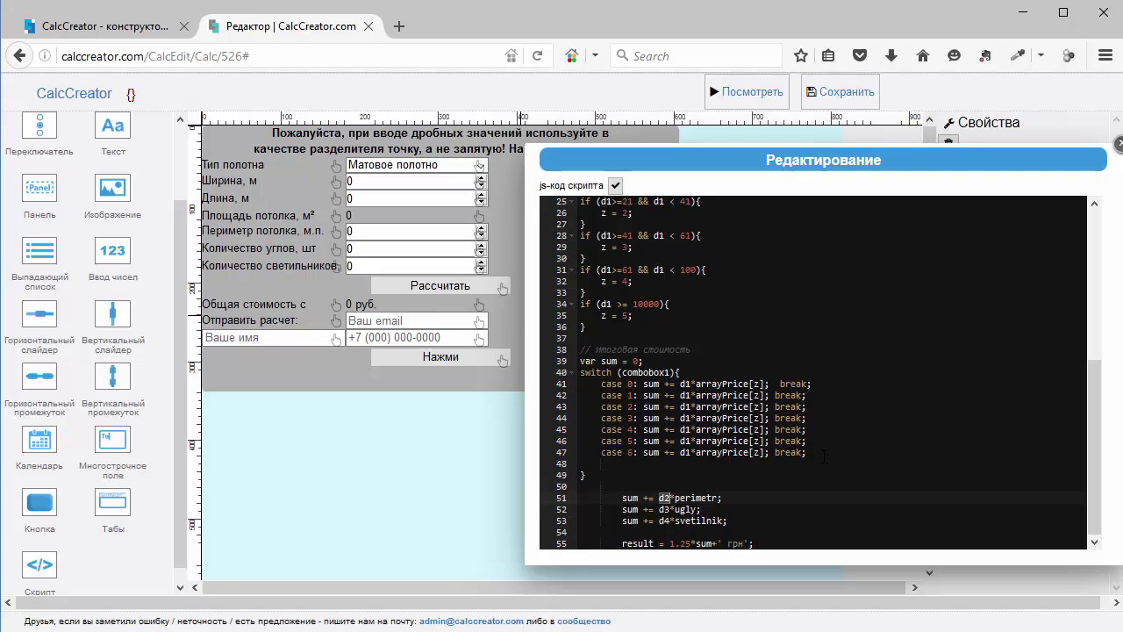
{"action": "type", "text": "n"}
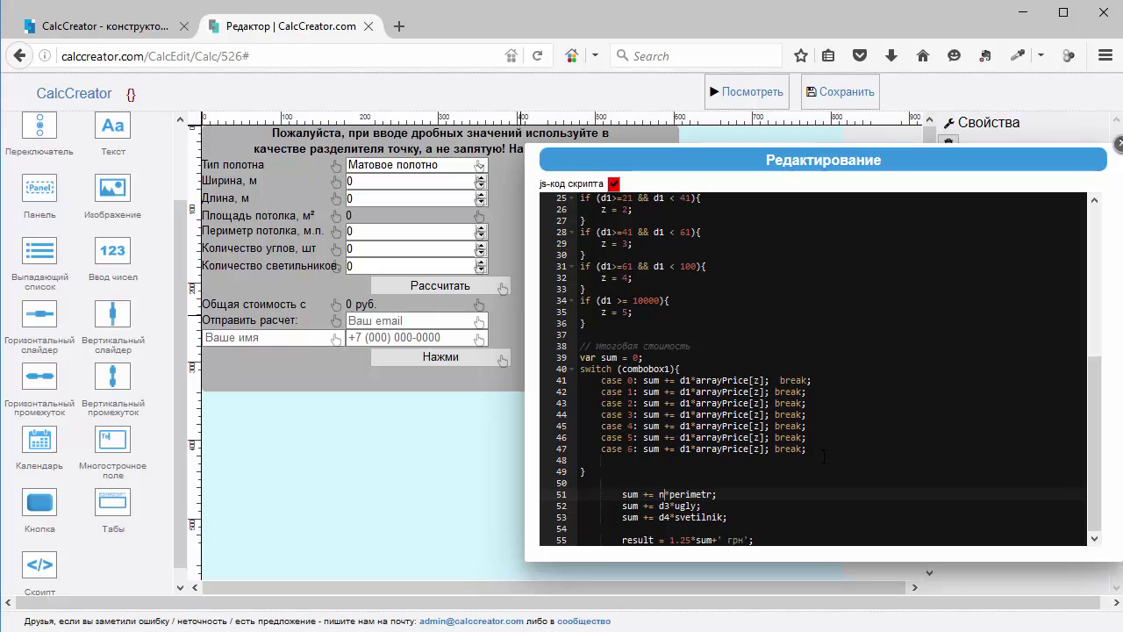
{"action": "type", "text": "umber3"}
Replace d3 with number4 in the ugly sum line and d4 with number5 in the svetilnik sum line
{"action": "double_click", "coordinate": [670, 495]}
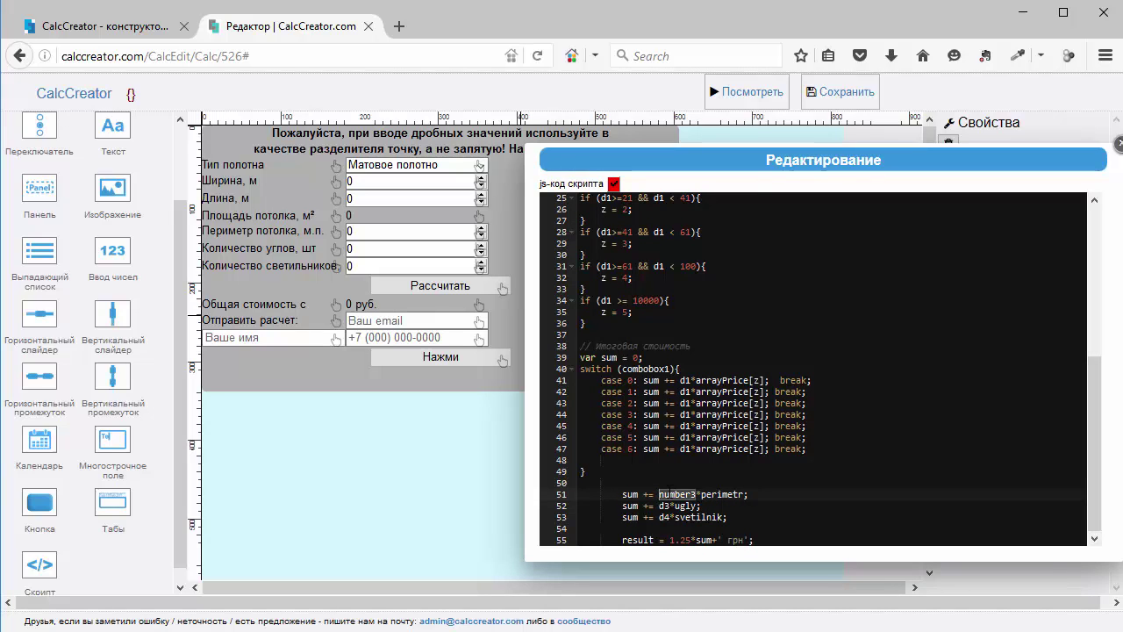
{"action": "key", "text": "ctrl+c"}
{"action": "double_click", "coordinate": [665, 506]}
{"action": "key", "text": "ctrl+v"}
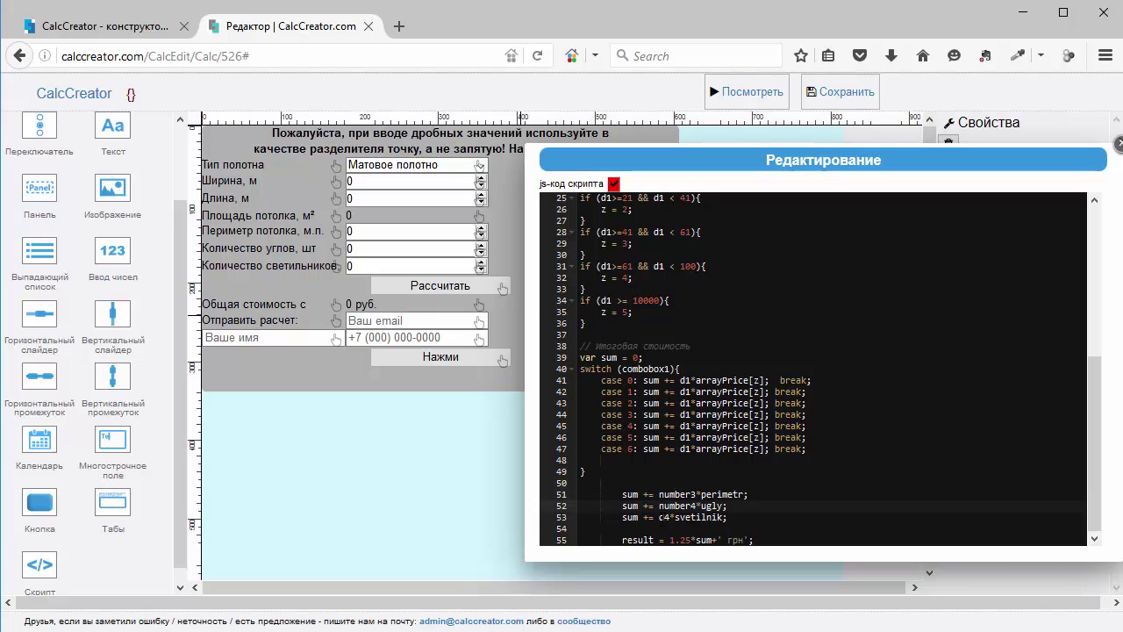
{"action": "double_click", "coordinate": [664, 518]}
{"action": "key", "text": "ctrl+v"}
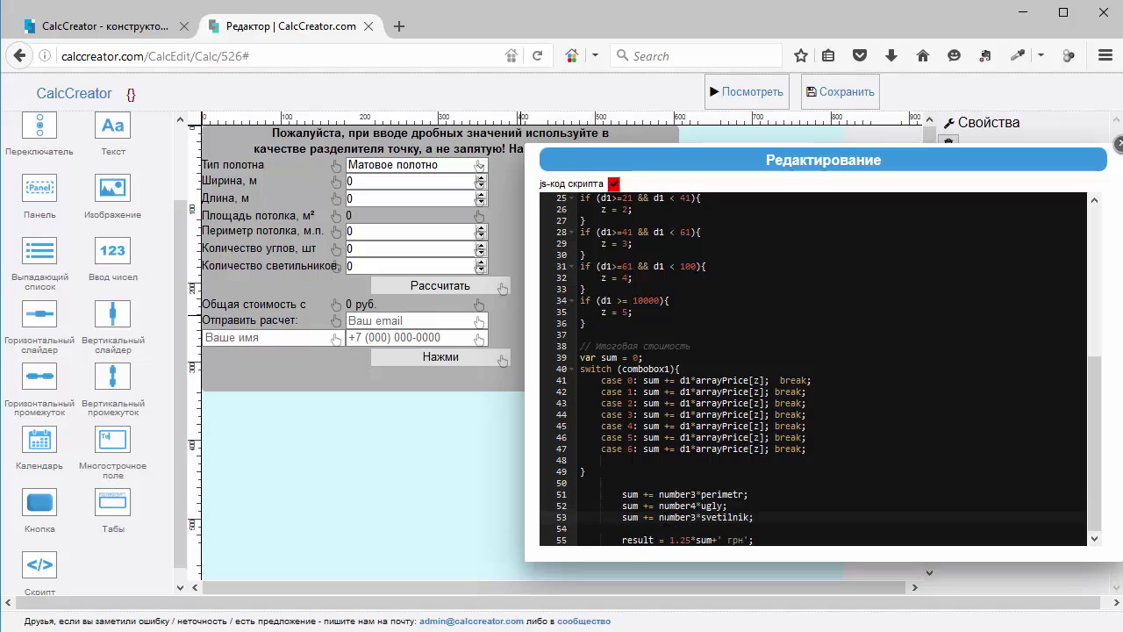
{"action": "key", "text": "BackSpace"}
{"action": "type", "text": "5"}
Delete the currency text " грн" from the quotes in the result line and close the code dialog
{"action": "left_click_drag", "start_coordinate": [723, 542], "coordinate": [743, 542]}
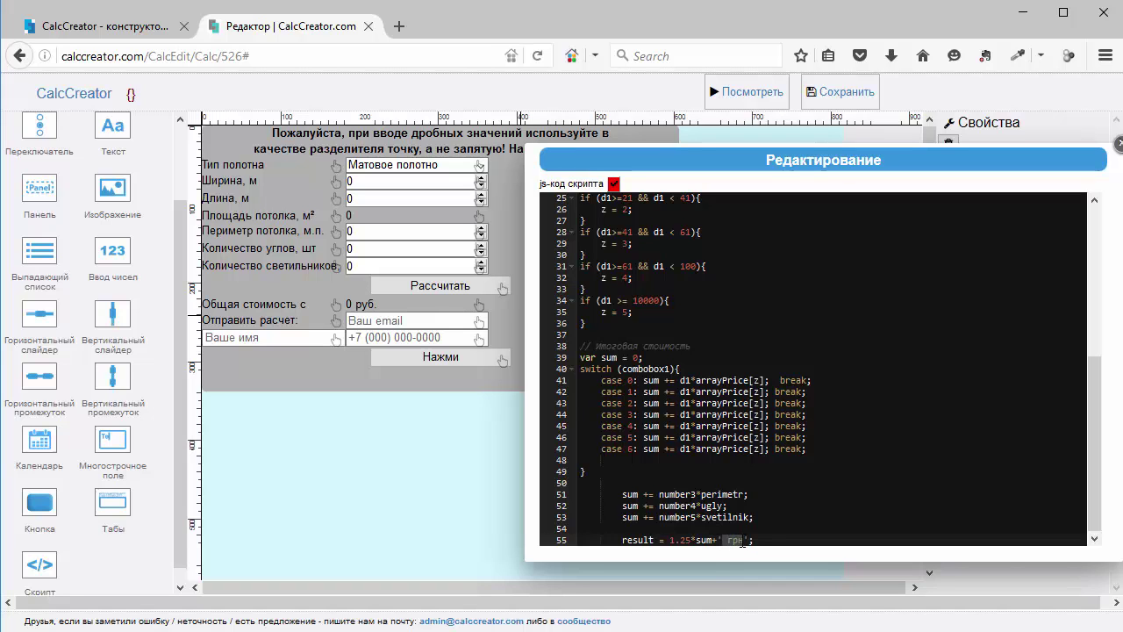
{"action": "key", "text": "BackSpace"}
{"action": "left_click", "coordinate": [1118, 145]}
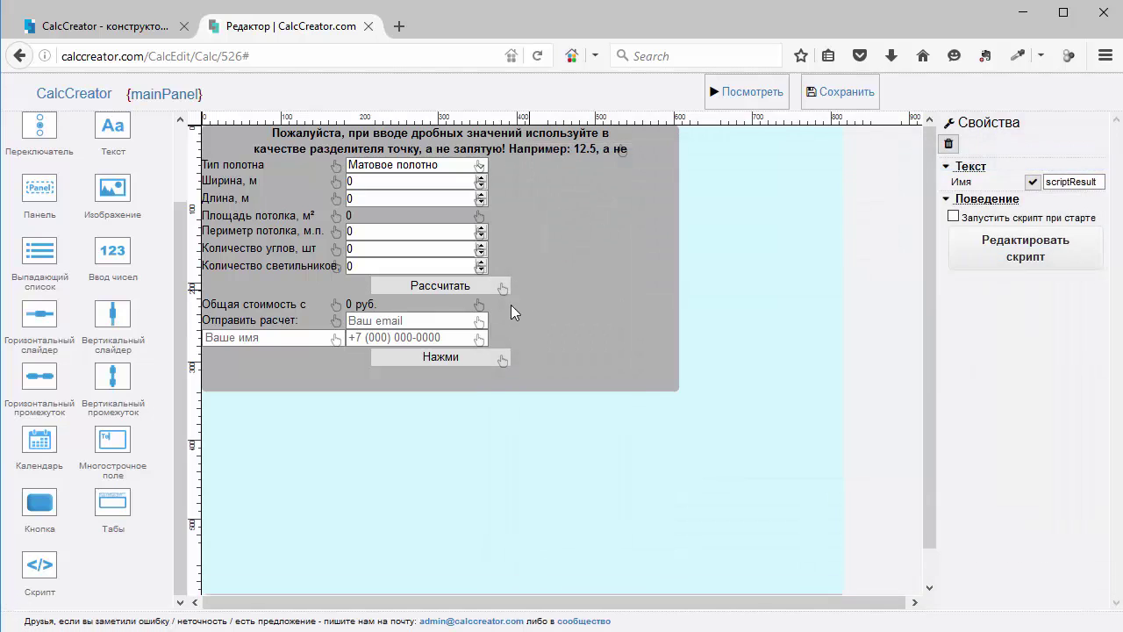
Set the postfix of the total cost label label11 to " грн."
{"action": "left_click", "coordinate": [481, 304]}
{"action": "scroll", "coordinate": [1048, 461], "scroll_direction": "down", "scroll_amount": 8}
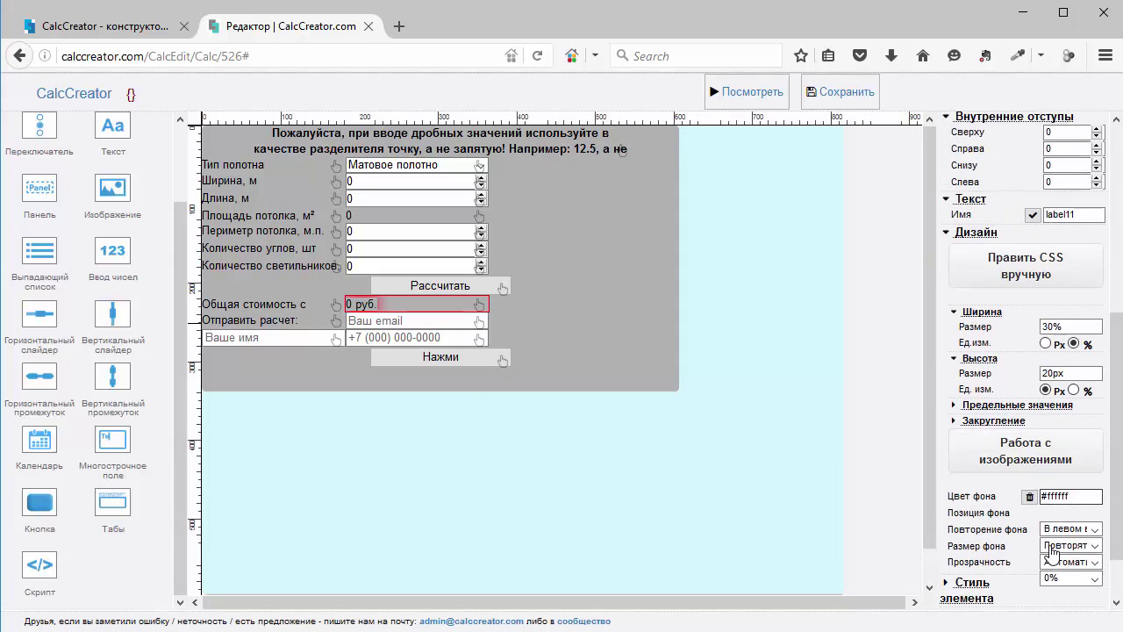
{"action": "triple_click", "coordinate": [1074, 602]}
{"action": "type", "text": "грн"}
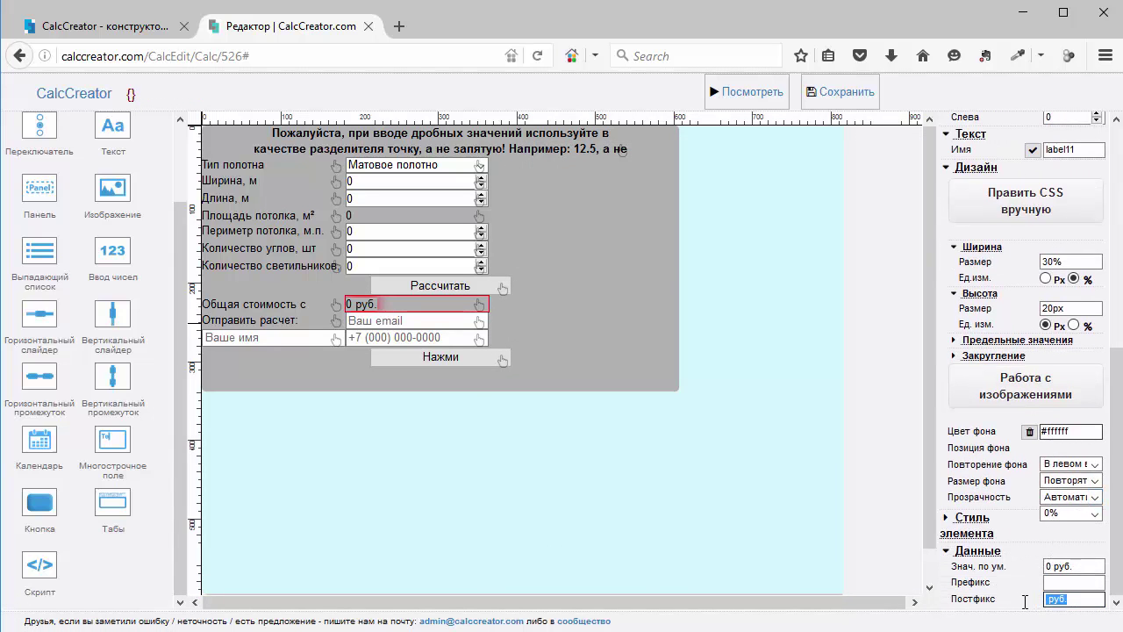
{"action": "type", "text": "/"}
Change the default value of the total cost label to "0 грн."
{"action": "left_click", "coordinate": [1076, 568]}
{"action": "key", "text": "BackSpace"}
{"action": "key", "text": "BackSpace"}
{"action": "key", "text": "BackSpace"}
{"action": "key", "text": "BackSpace"}
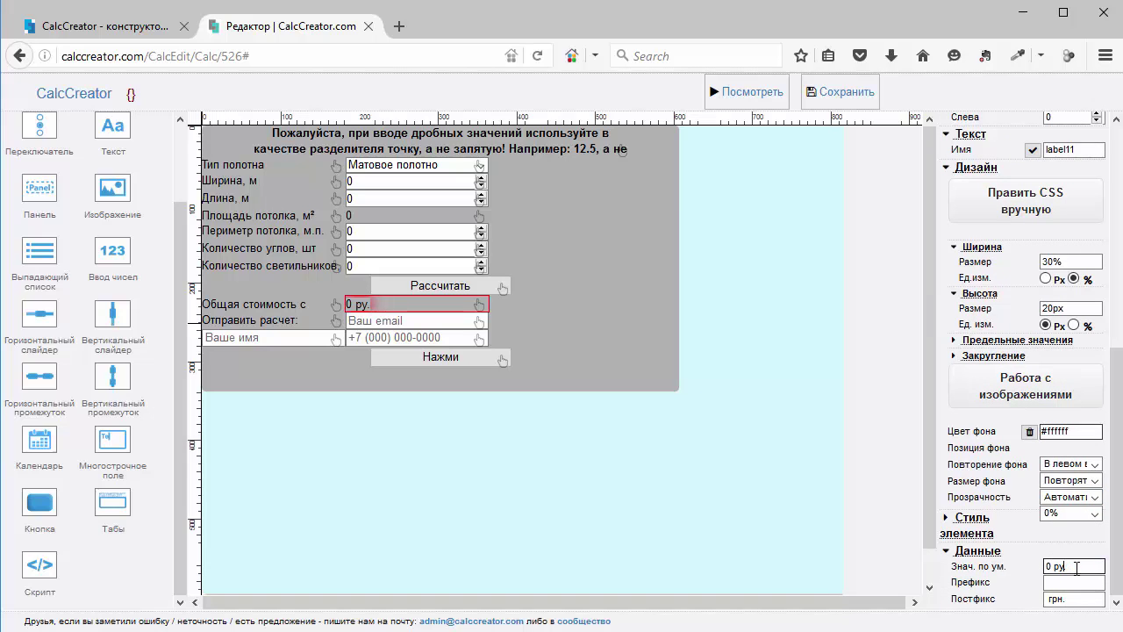
{"action": "type", "text": "uhy."}
{"action": "key", "text": "BackSpace"}
{"action": "key", "text": "BackSpace"}
{"action": "key", "text": "BackSpace"}
{"action": "key", "text": "BackSpace"}
{"action": "type", "text": "грн."}
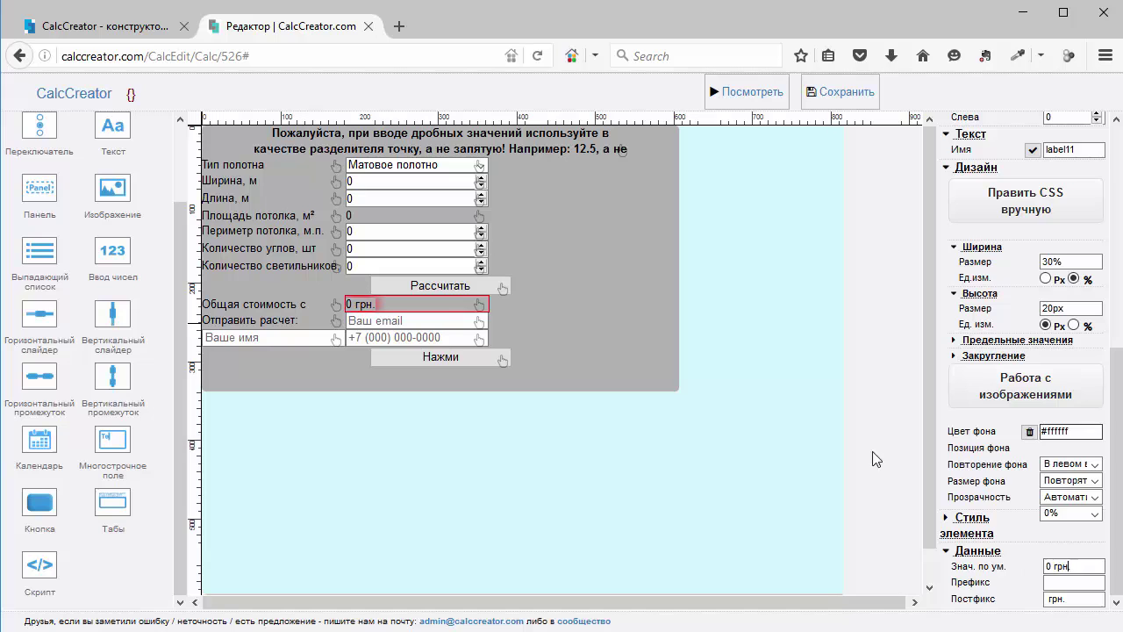
Shrink the work area so the script strip sits closer to the form, and open the scriptResult code for editing
{"action": "scroll", "coordinate": [381, 538], "scroll_direction": "down", "scroll_amount": 1}
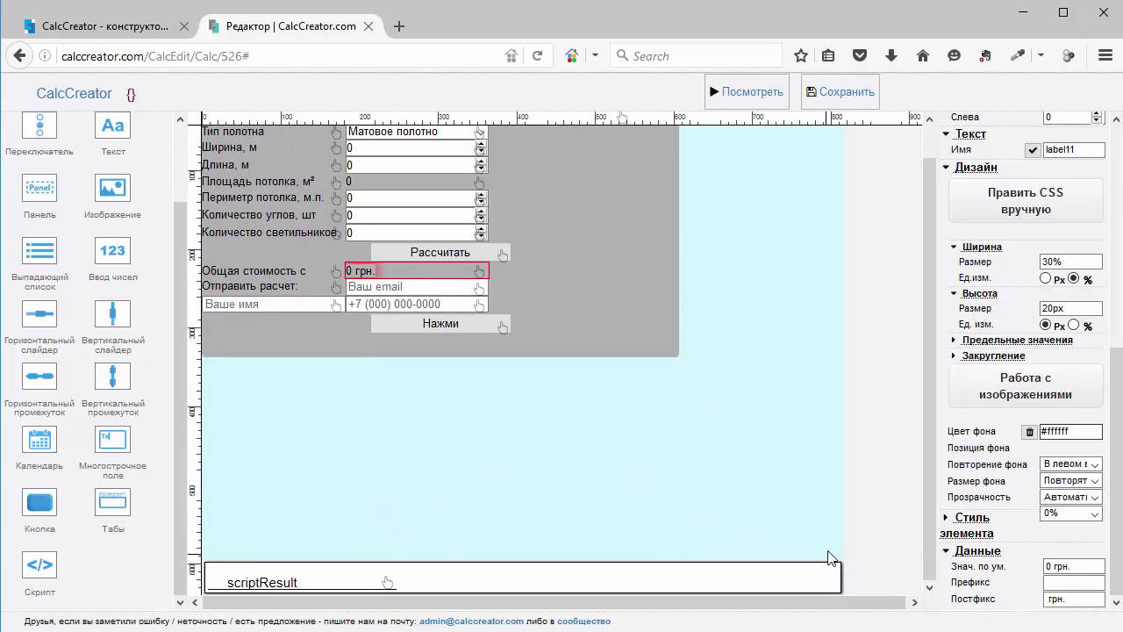
{"action": "left_click_drag", "start_coordinate": [832, 558], "coordinate": [798, 428]}
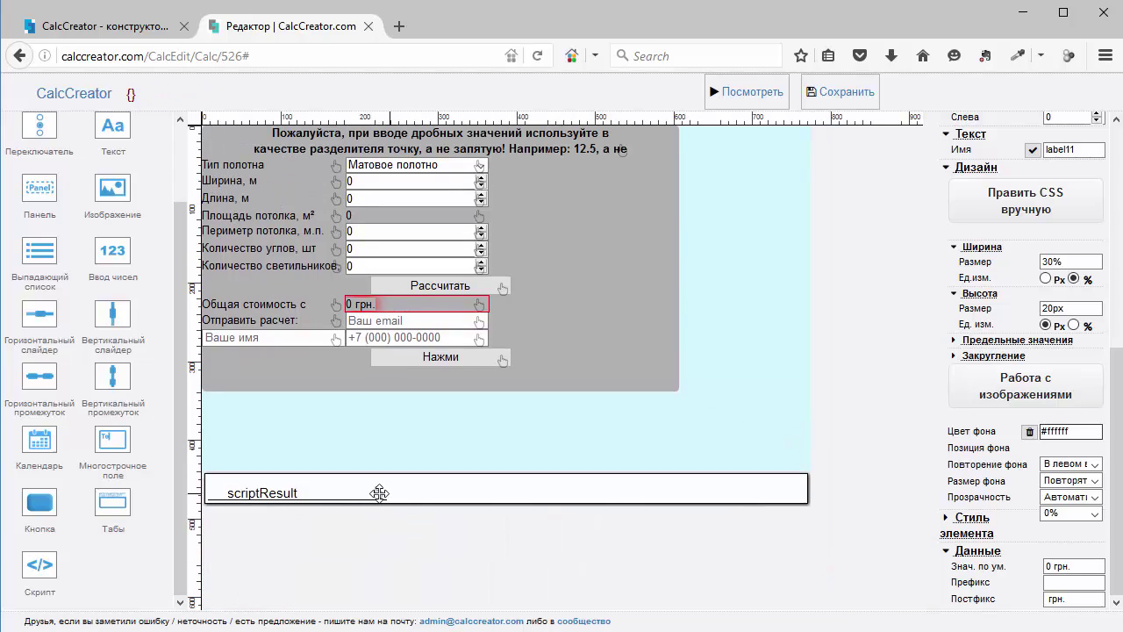
{"action": "left_click", "coordinate": [379, 493]}
{"action": "left_click", "coordinate": [1009, 321]}
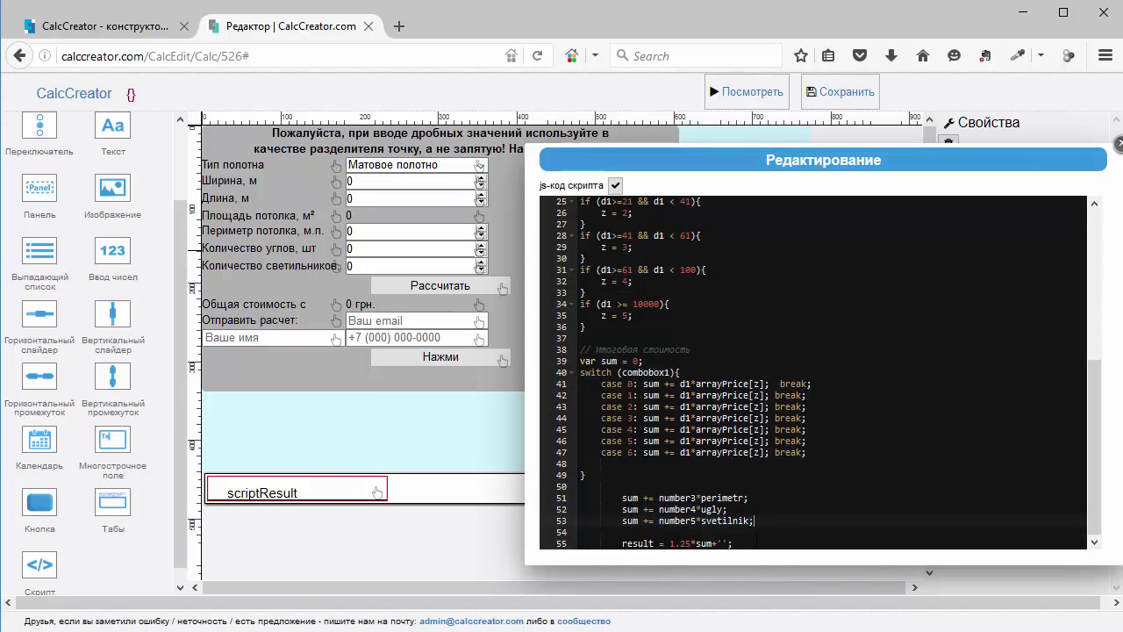
Remove the empty string concatenation from the result line and space out the multiplication, leaving result = 1.25 * sum
{"action": "left_click", "coordinate": [726, 543]}
{"action": "key", "text": "BackSpace"}
{"action": "key", "text": "BackSpace"}
{"action": "key", "text": "BackSpace"}
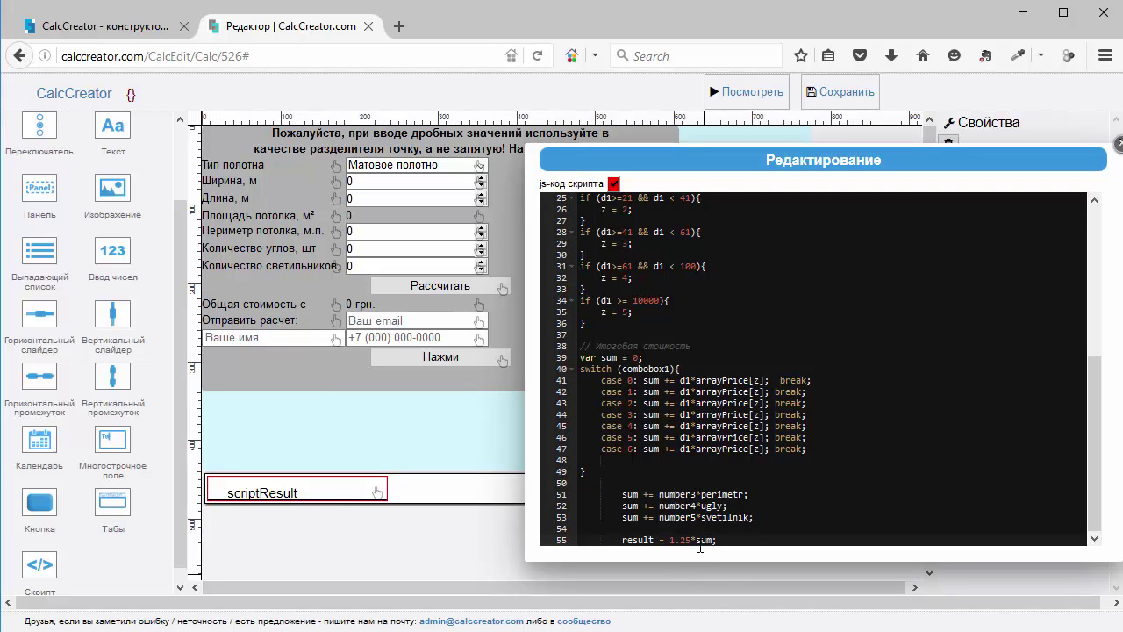
{"action": "left_click", "coordinate": [692, 540]}
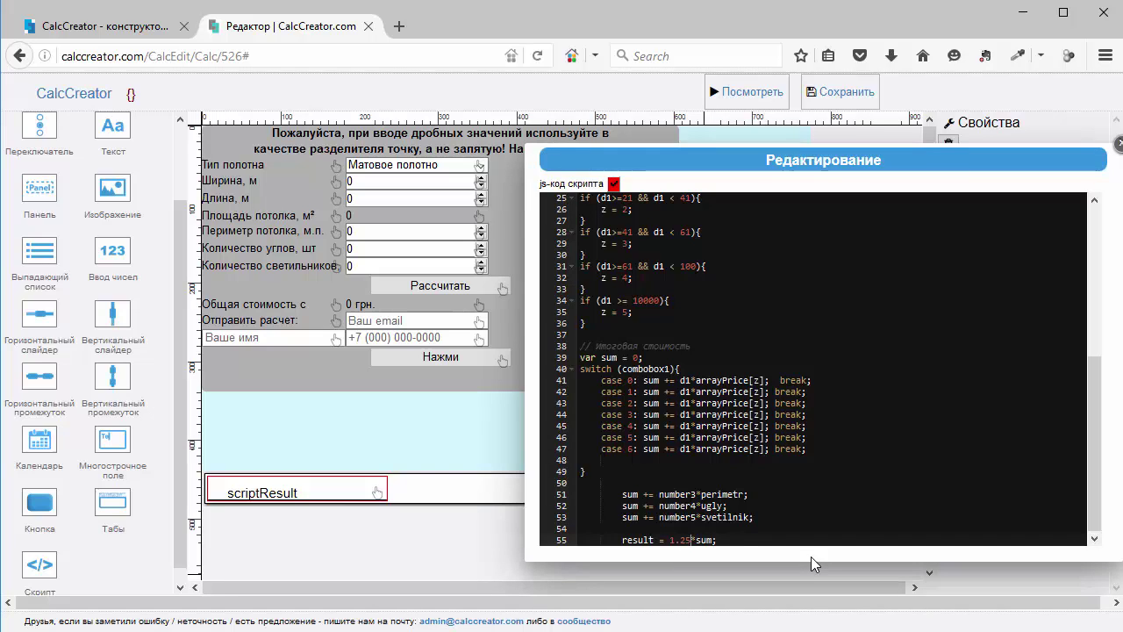
{"action": "key", "text": "Right"}
Unindent the three sum lines and the result line to the left margin of the code
{"action": "key", "text": "Up"}
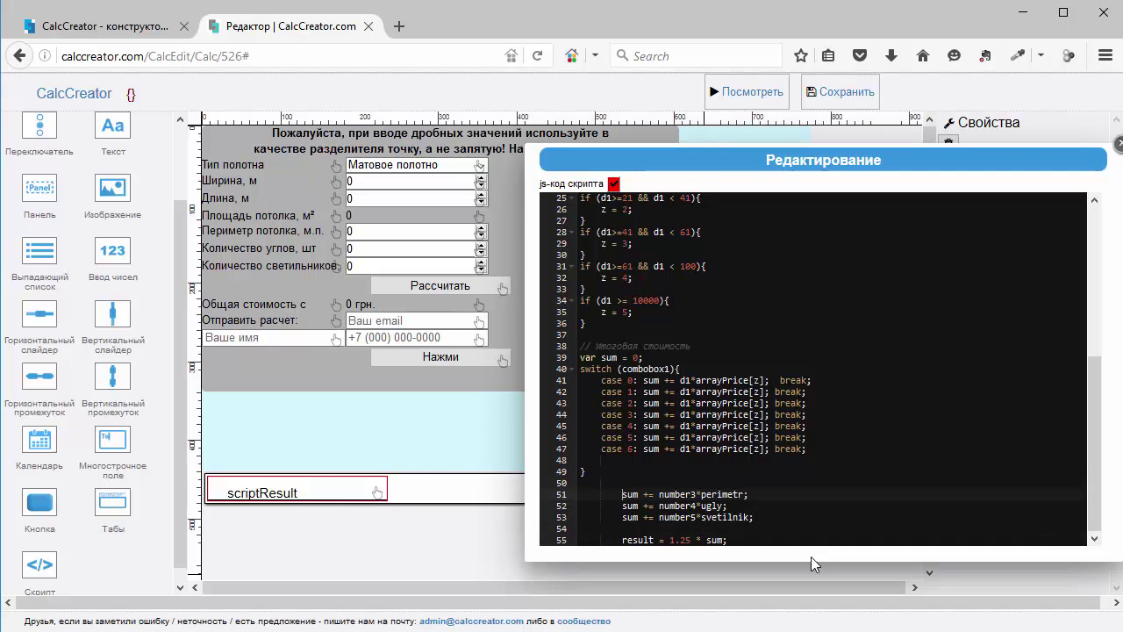
{"action": "key", "text": "Home"}
{"action": "key", "text": "shift+Down"}
{"action": "key", "text": "shift+Down"}
{"action": "key", "text": "shift+Down"}
{"action": "key", "text": "shift+Down"}
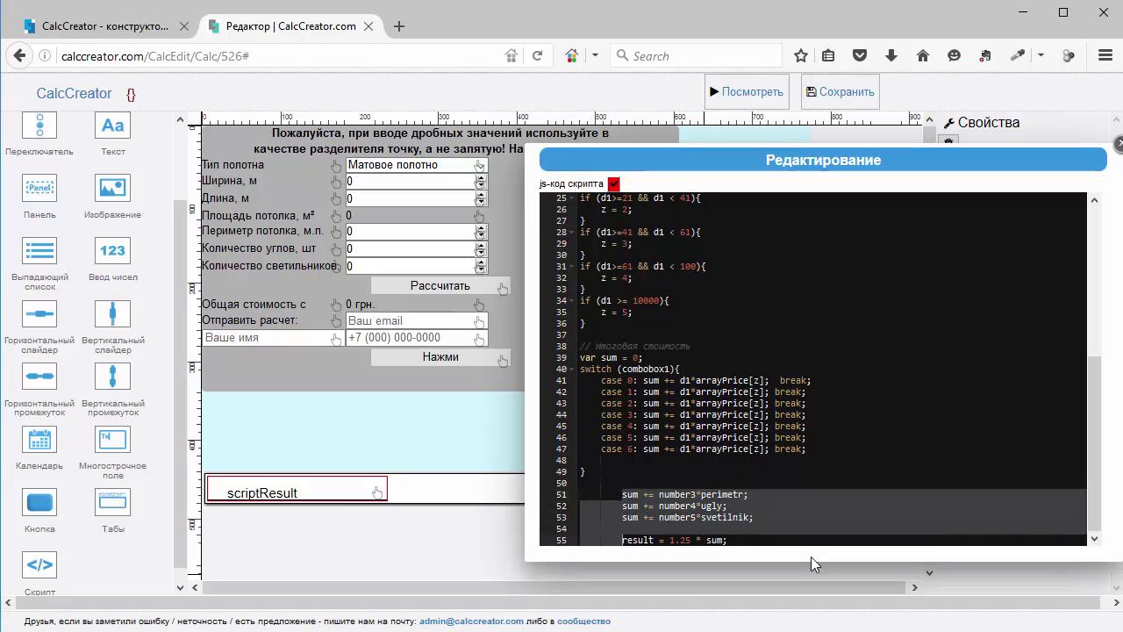
{"action": "key", "text": "shift+Tab"}
{"action": "key", "text": "shift+Tab"}
{"action": "key", "text": "Left"}
{"action": "key", "text": "Down"}
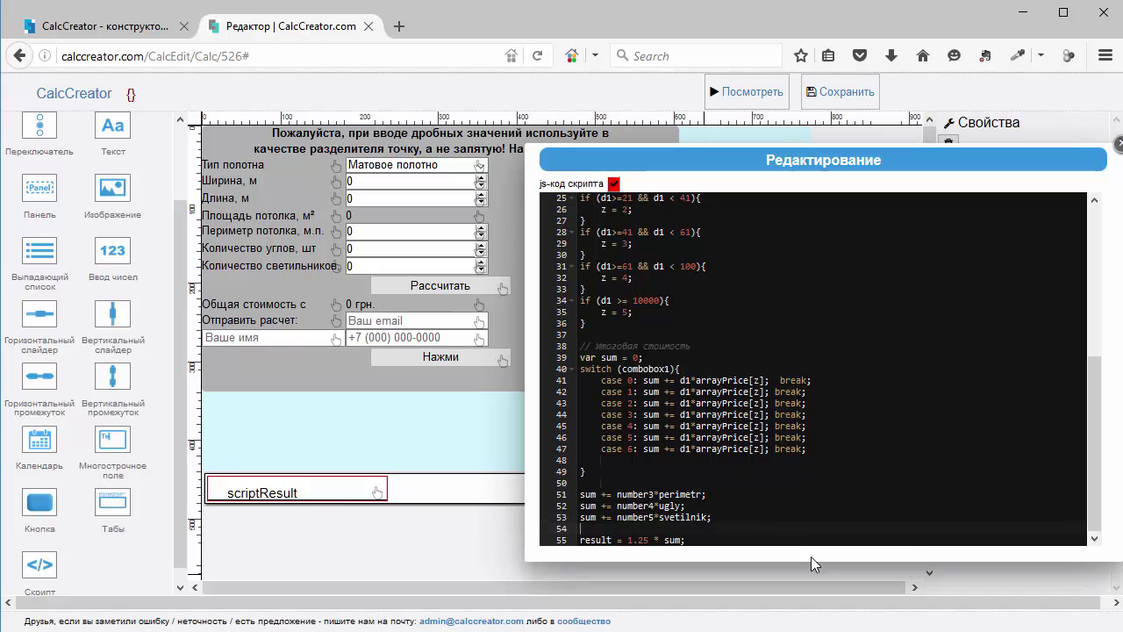
Change the comment above var sum to "Расчётная стоимость" and add the comment "// Итоговая стоимость" above the result line
{"action": "key", "text": "End"}
{"action": "key", "text": "Return"}
{"action": "double_click", "coordinate": [622, 333]}
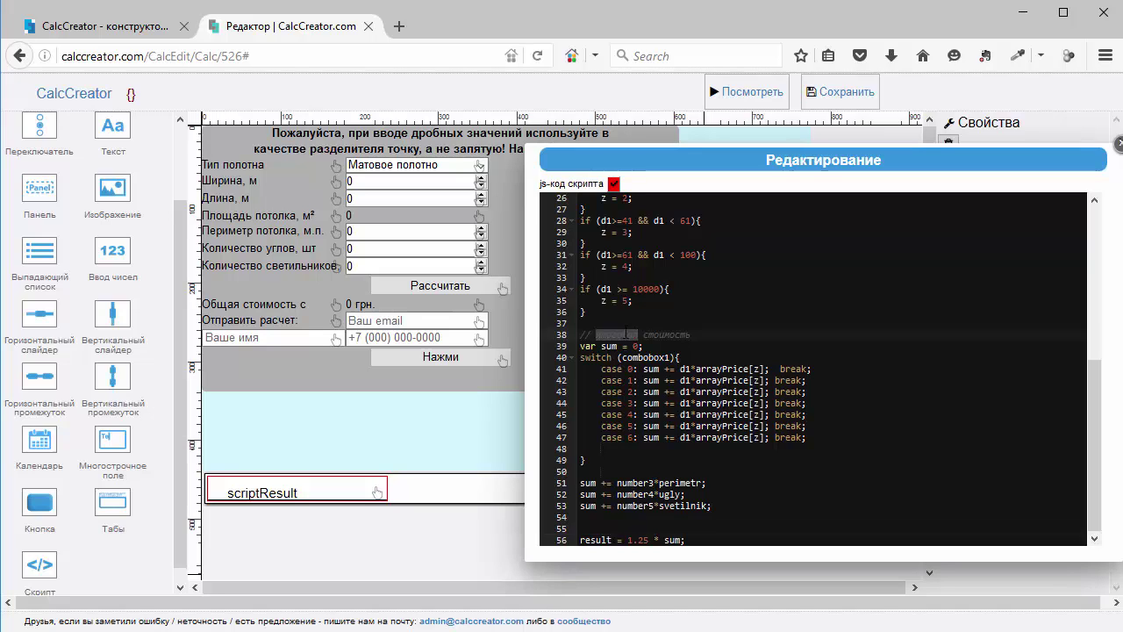
{"action": "type", "text": "р"}
{"action": "type", "text": "асче"}
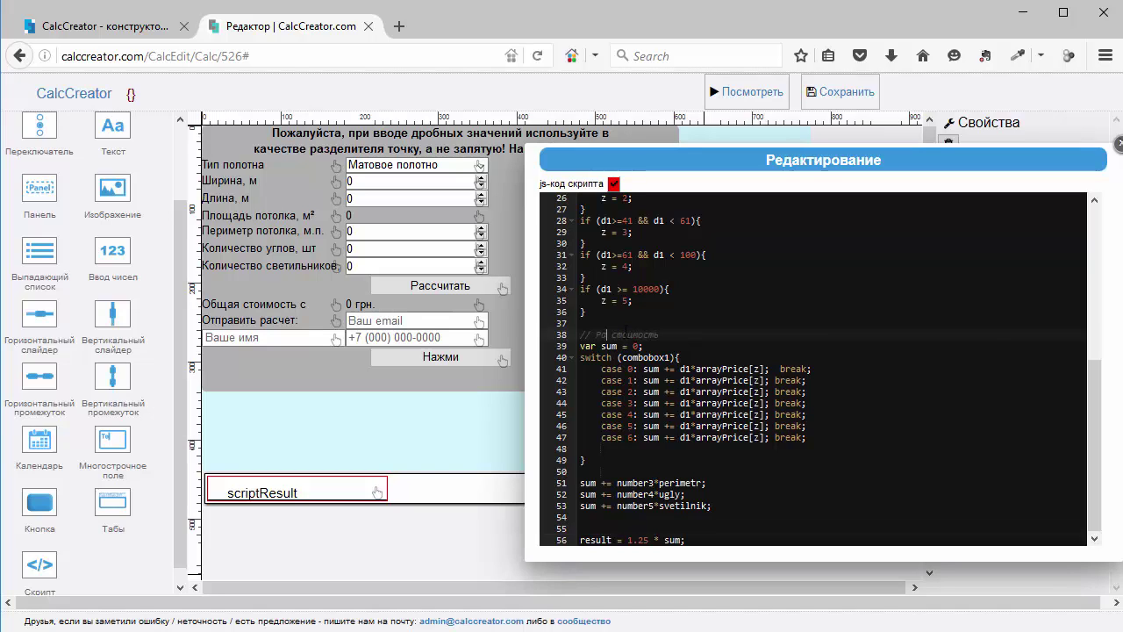
{"action": "type", "text": "тная"}
{"action": "type", "text": "//"}
{"action": "type", "text": " Итогова"}
{"action": "type", "text": "я стои"}
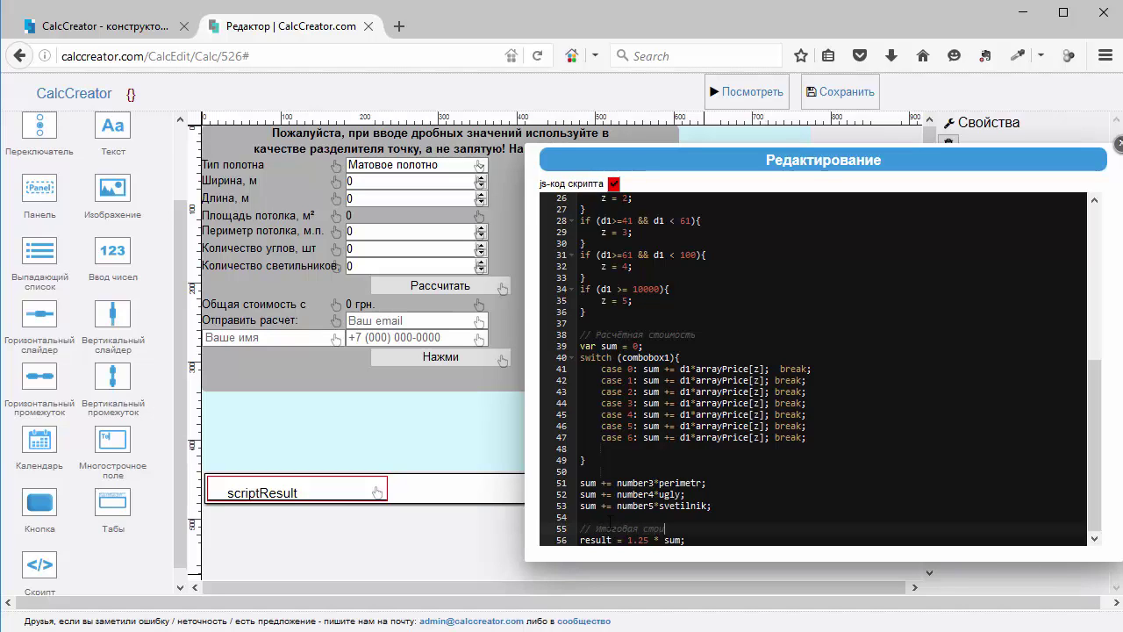
{"action": "type", "text": "мость"}
Check the variable name of the total cost label in the old calculator
{"action": "scroll", "coordinate": [600, 531], "scroll_direction": "up", "scroll_amount": 8}
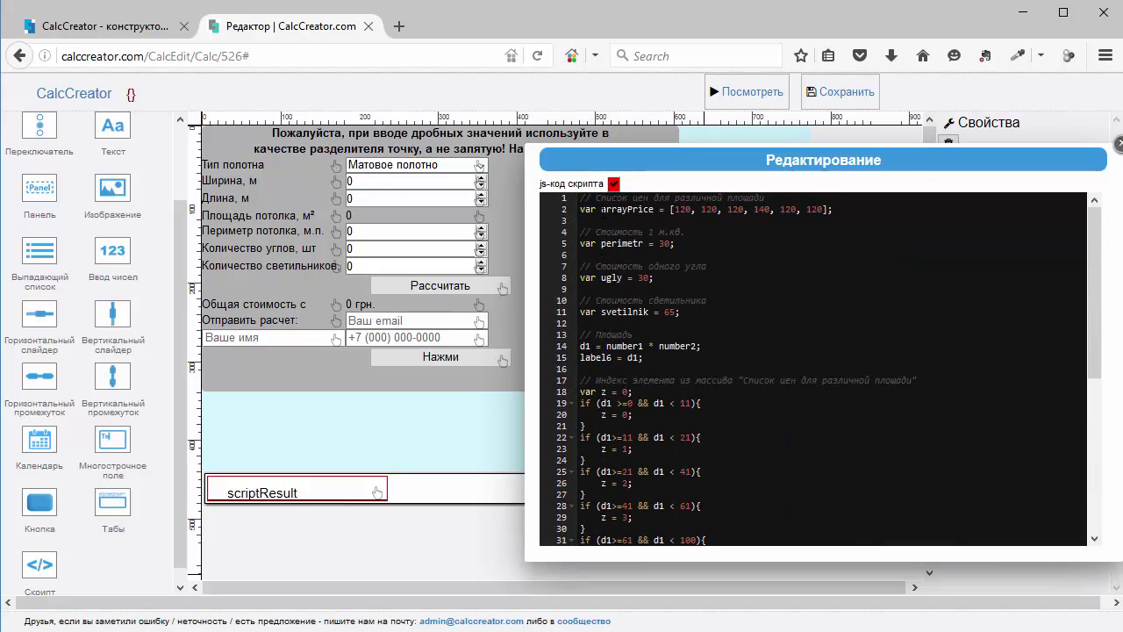
{"action": "left_click", "coordinate": [106, 27]}
{"action": "scroll", "coordinate": [481, 374], "scroll_direction": "down", "scroll_amount": 5}
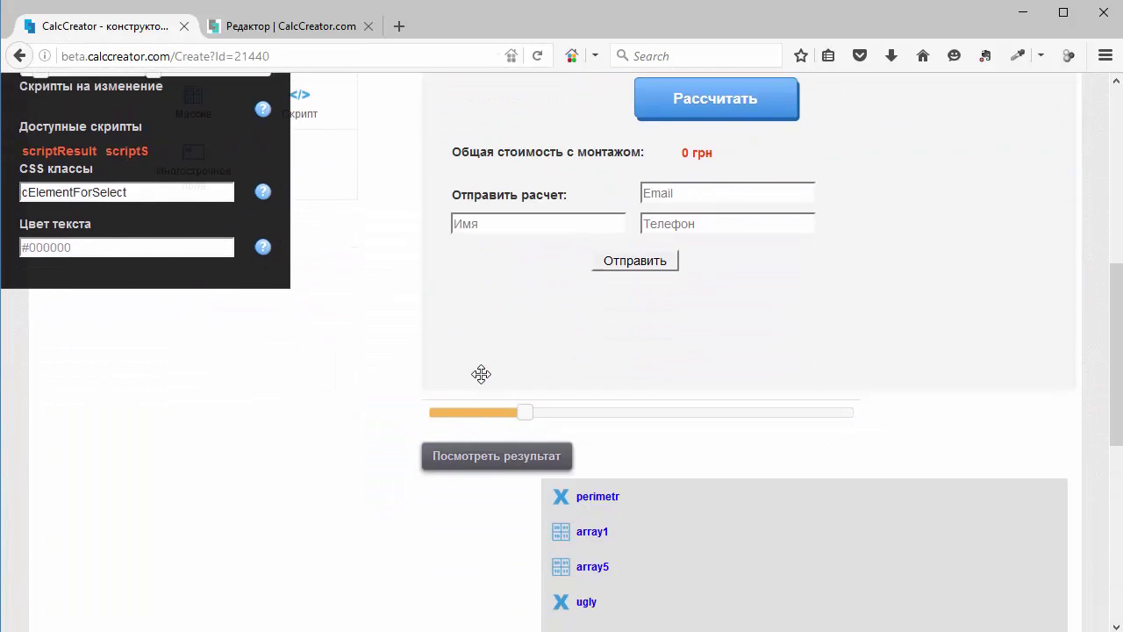
{"action": "scroll", "coordinate": [654, 442], "scroll_direction": "down", "scroll_amount": 5}
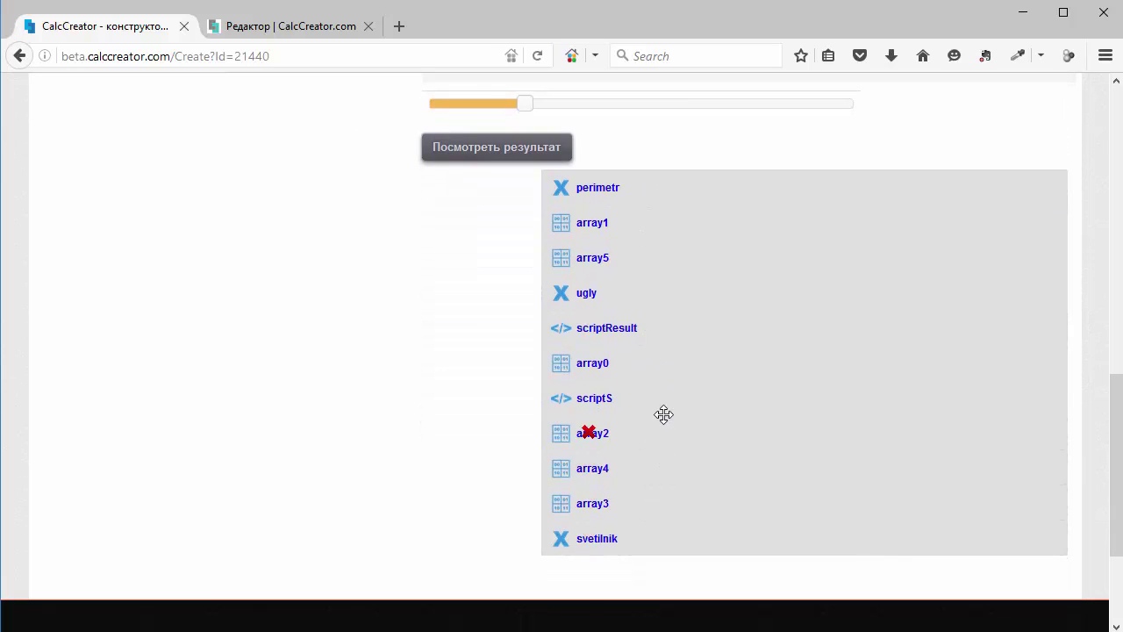
{"action": "left_click", "coordinate": [664, 367]}
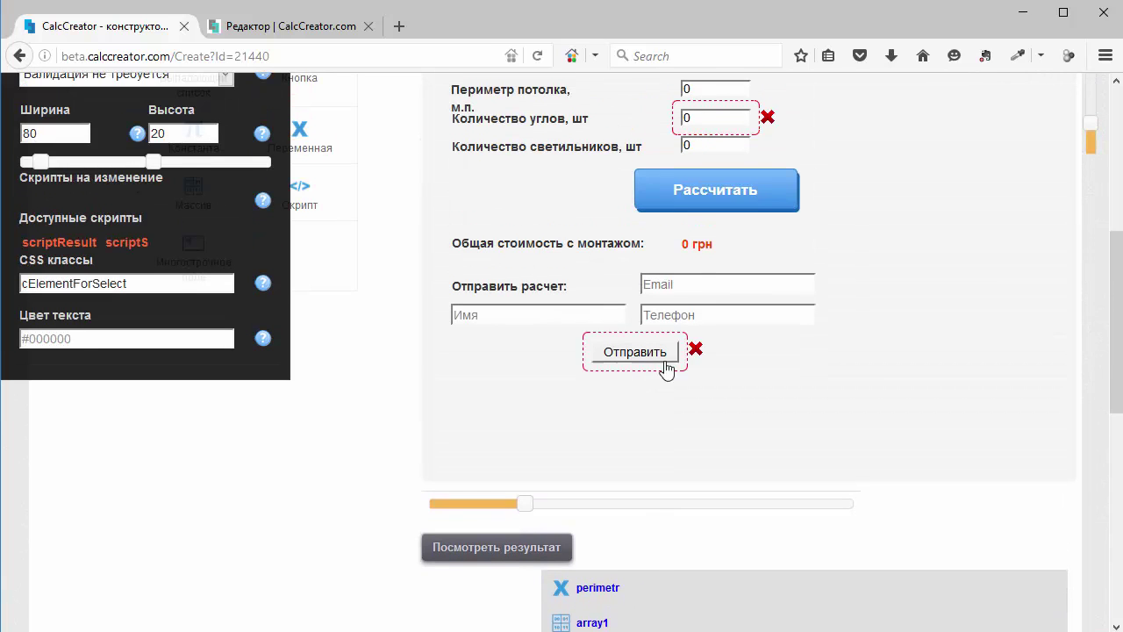
{"action": "left_click", "coordinate": [718, 243]}
{"action": "scroll", "coordinate": [718, 243], "scroll_direction": "up", "scroll_amount": 7}
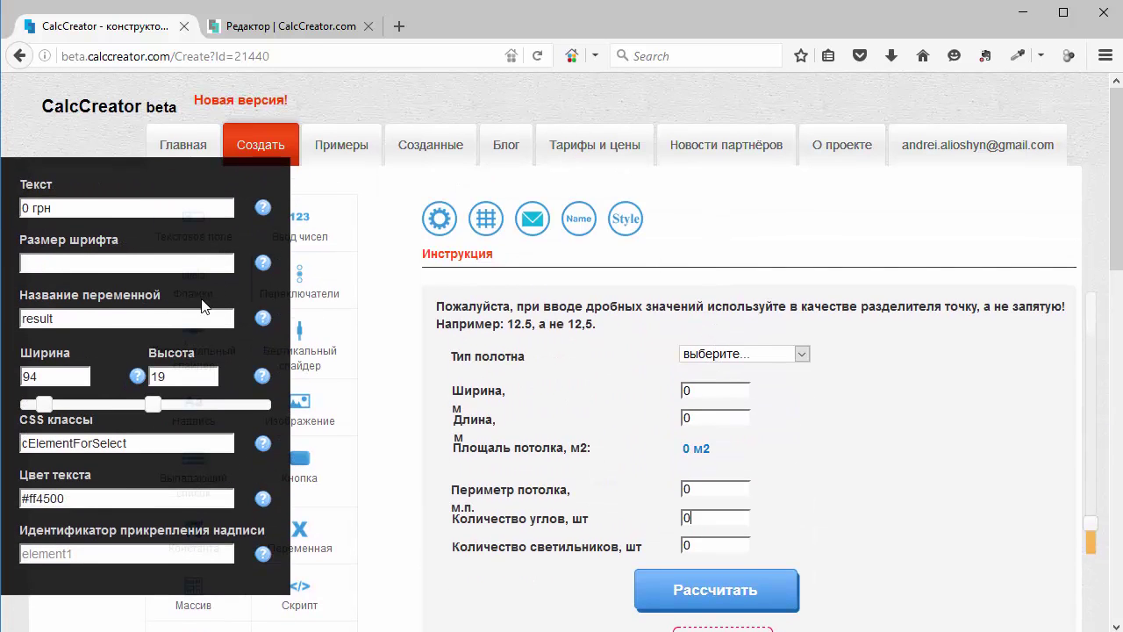
{"action": "scroll", "coordinate": [701, 435], "scroll_direction": "down", "scroll_amount": 5}
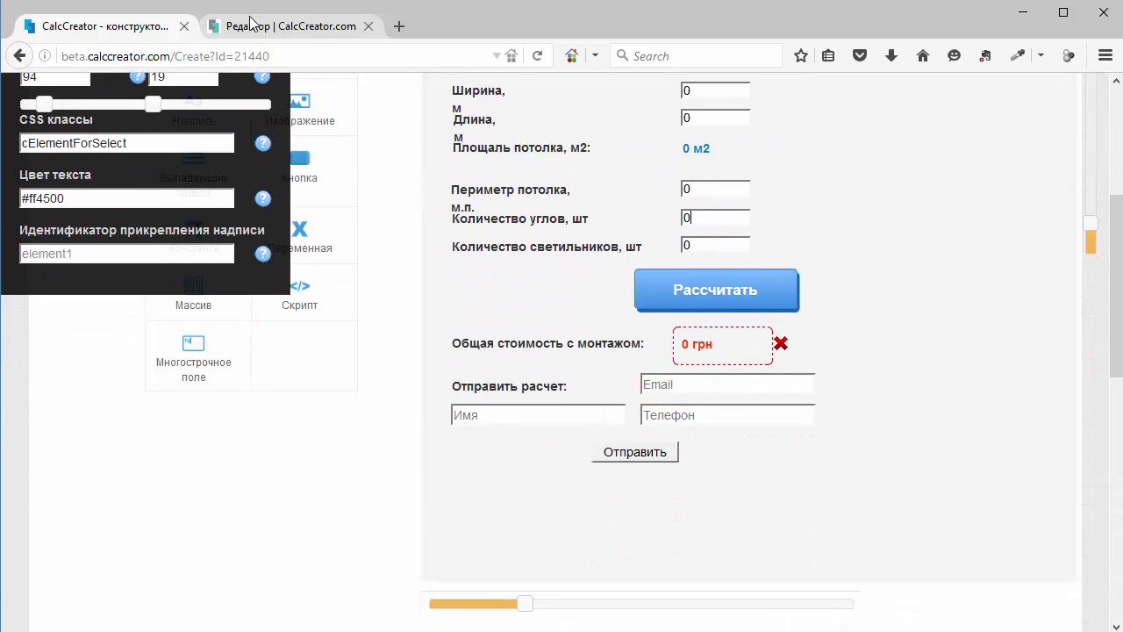
In the new editor's script, replace result with label11 in the final cost line and close the code dialog
{"action": "left_click", "coordinate": [252, 22]}
{"action": "scroll", "coordinate": [561, 299], "scroll_direction": "down", "scroll_amount": 6}
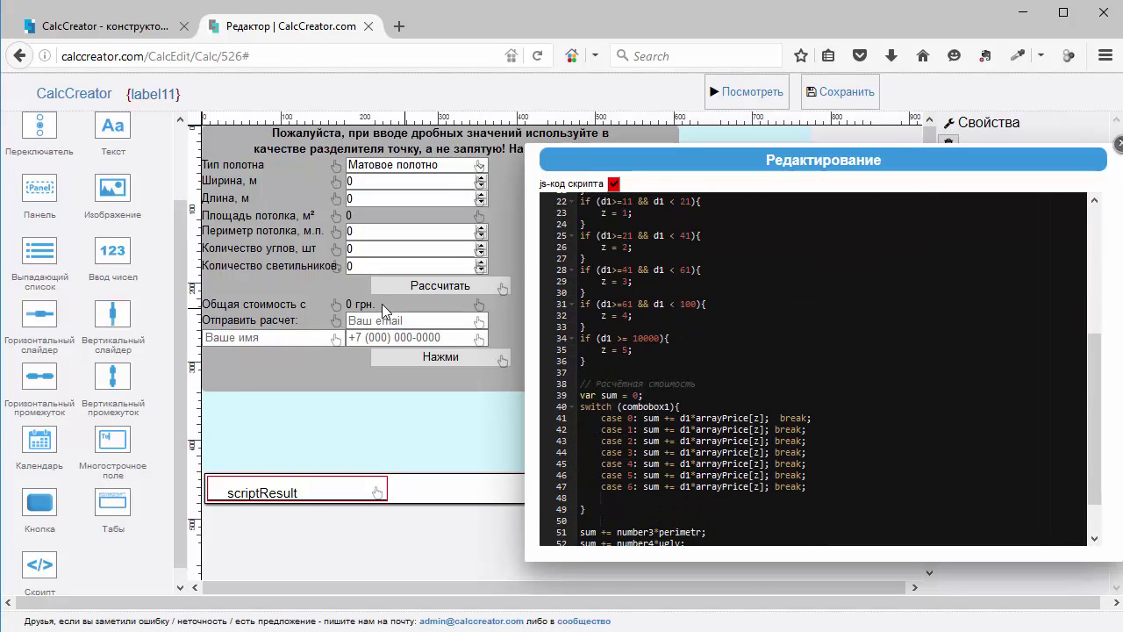
{"action": "scroll", "coordinate": [813, 369], "scroll_direction": "down", "scroll_amount": 2}
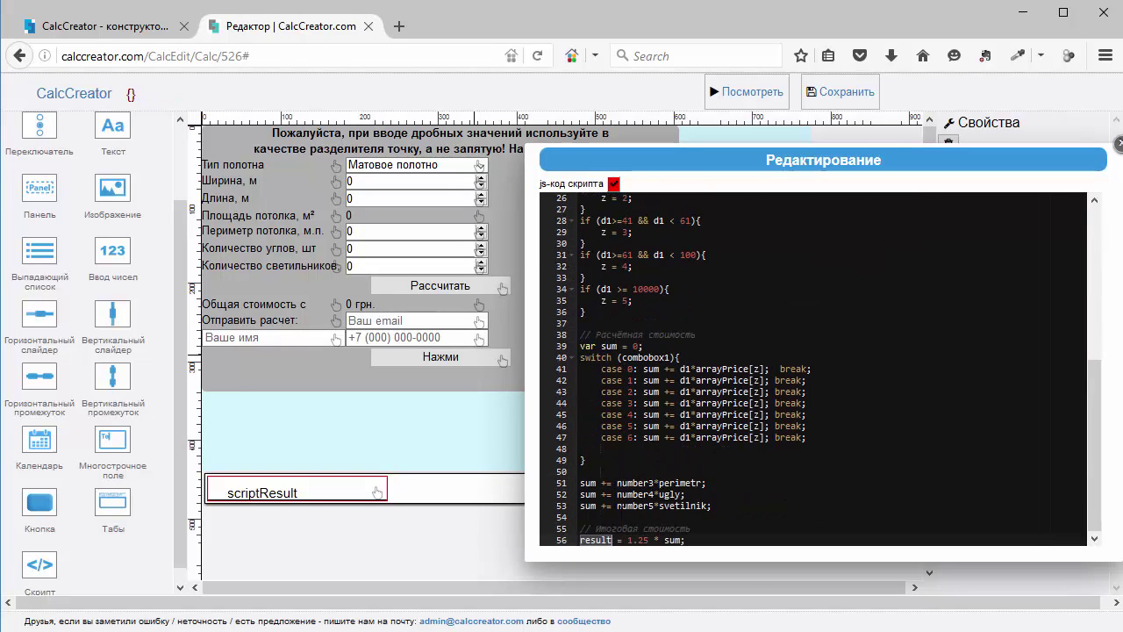
{"action": "type", "text": "дф"}
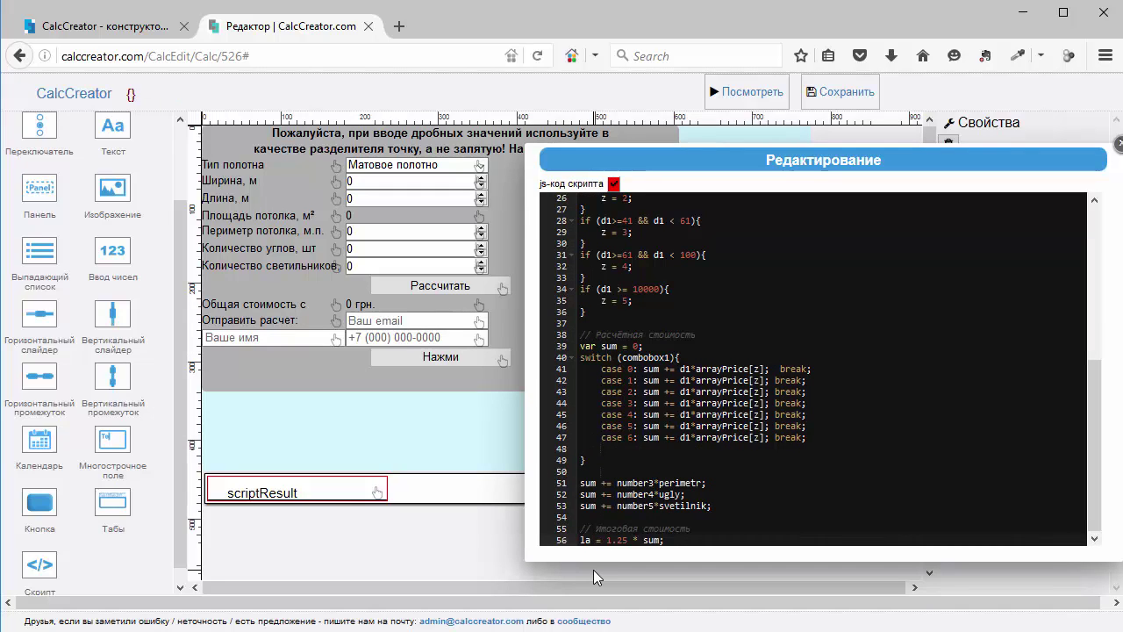
{"action": "type", "text": "bel11"}
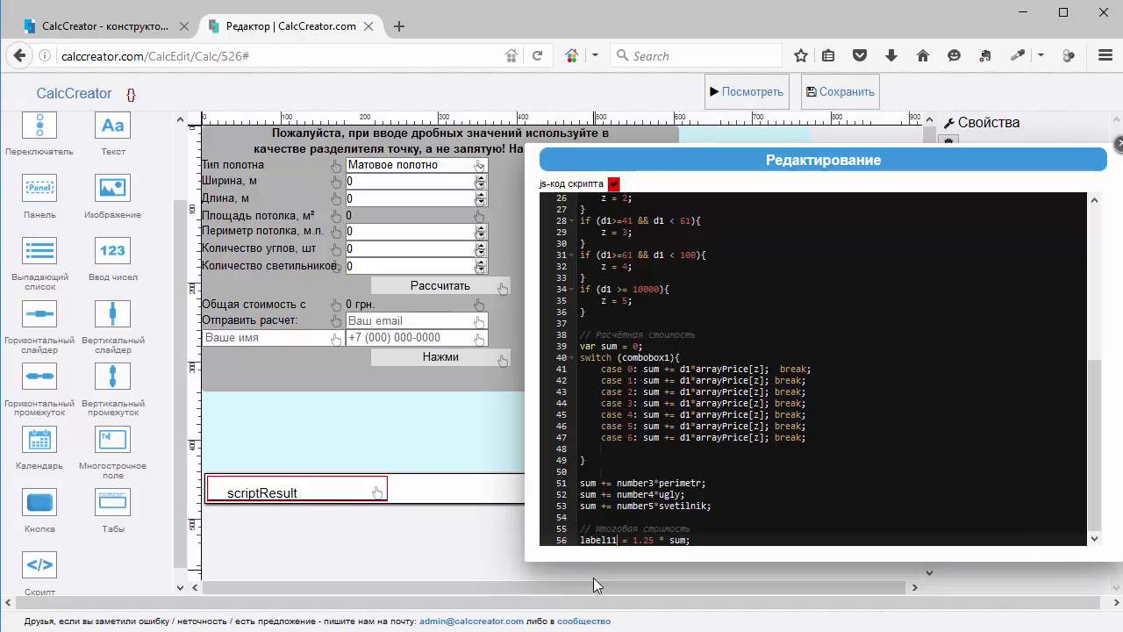
{"action": "left_click", "coordinate": [1119, 144]}
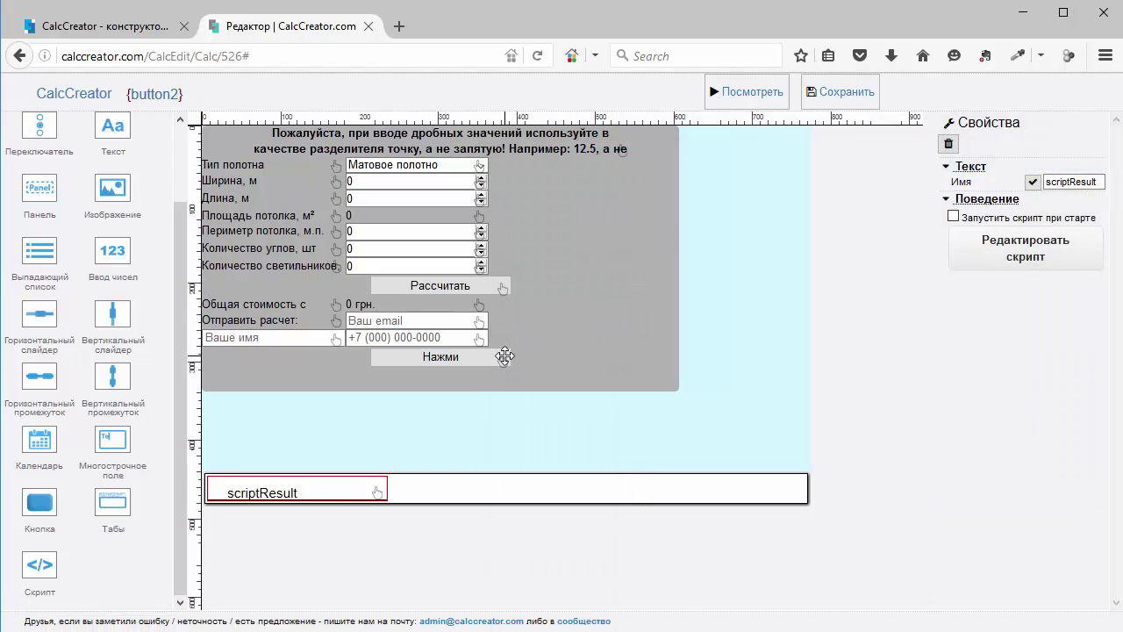
Examine the old calculator's e-mail settings, including the SMTP fields, letter content and the message shown after sending
{"action": "left_click", "coordinate": [87, 27]}
{"action": "scroll", "coordinate": [489, 391], "scroll_direction": "up", "scroll_amount": 5}
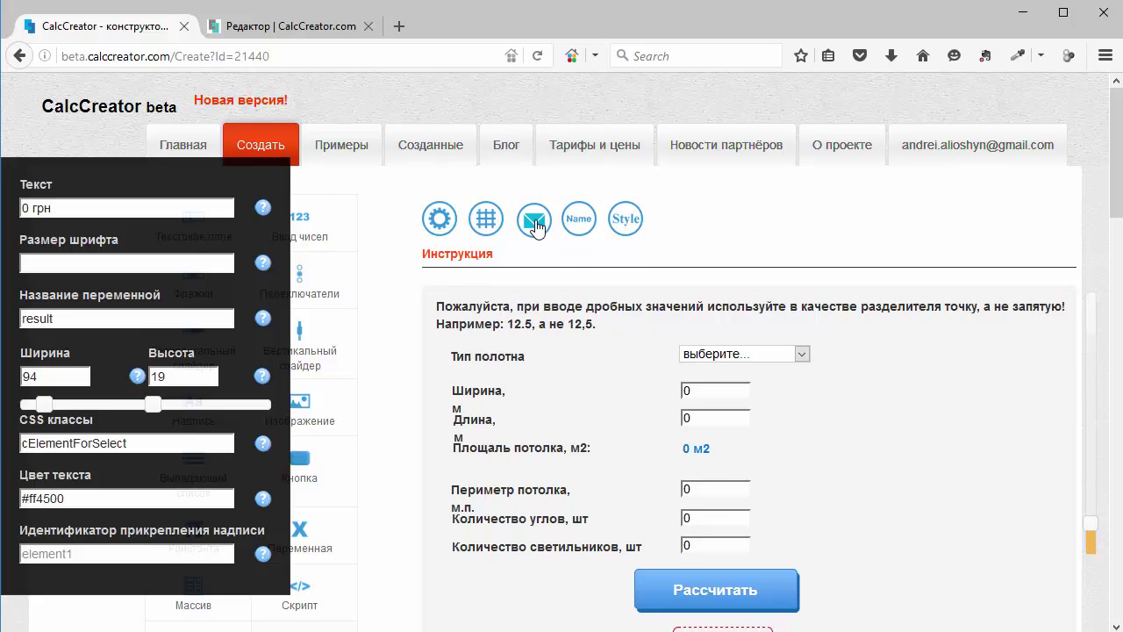
{"action": "scroll", "coordinate": [568, 277], "scroll_direction": "down", "scroll_amount": 14}
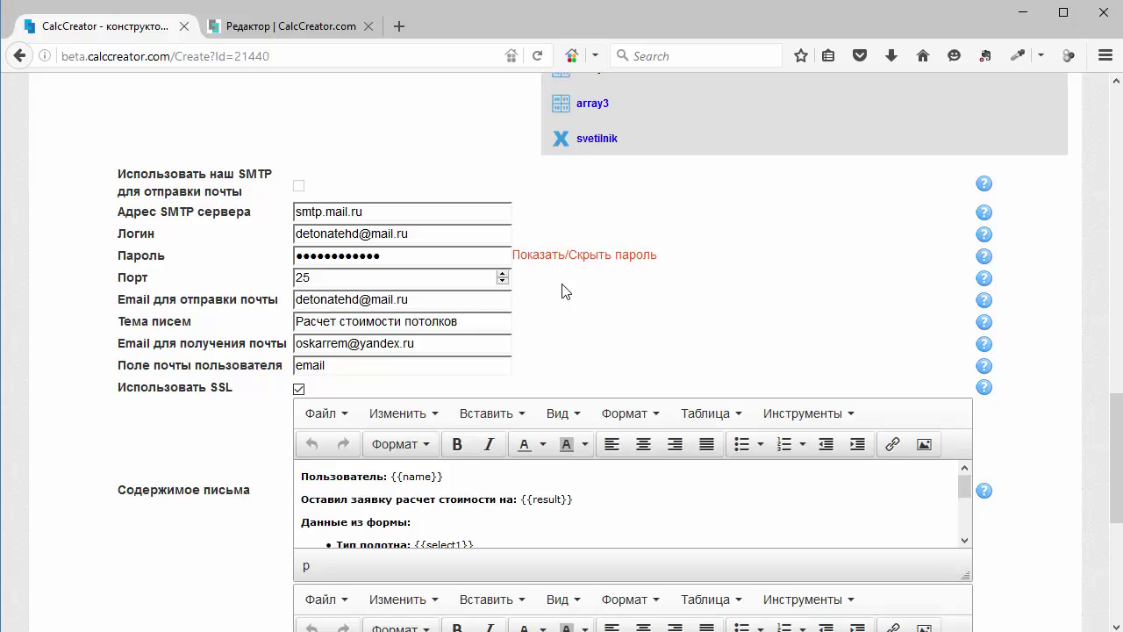
{"action": "scroll", "coordinate": [623, 476], "scroll_direction": "down", "scroll_amount": 8}
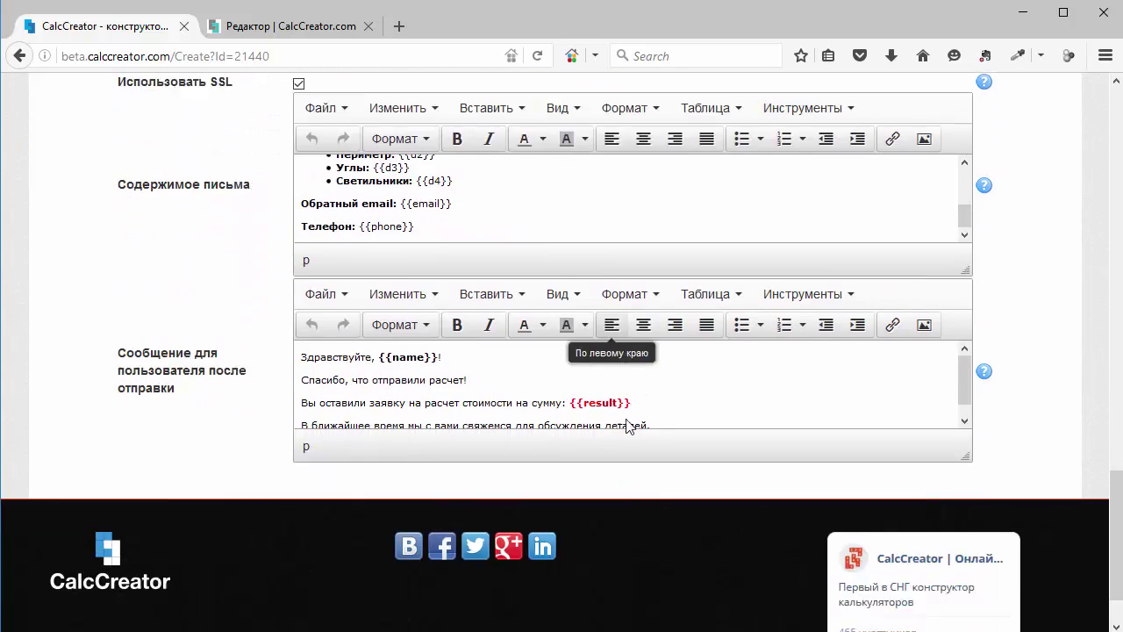
{"action": "scroll", "coordinate": [628, 426], "scroll_direction": "down", "scroll_amount": 2}
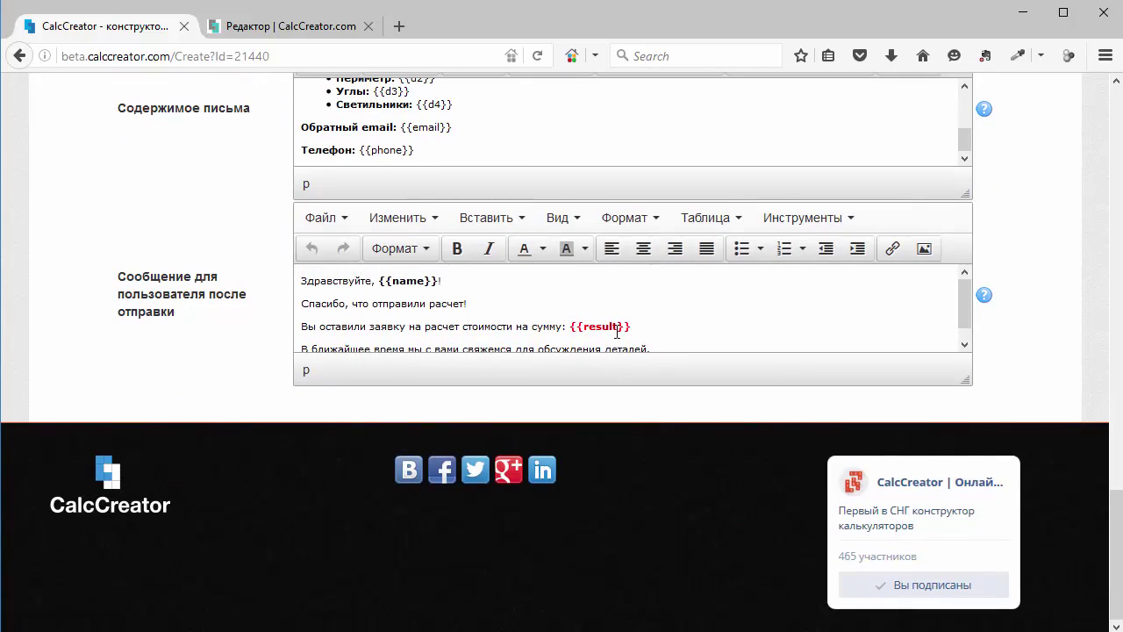
{"action": "scroll", "coordinate": [617, 332], "scroll_direction": "up", "scroll_amount": 6}
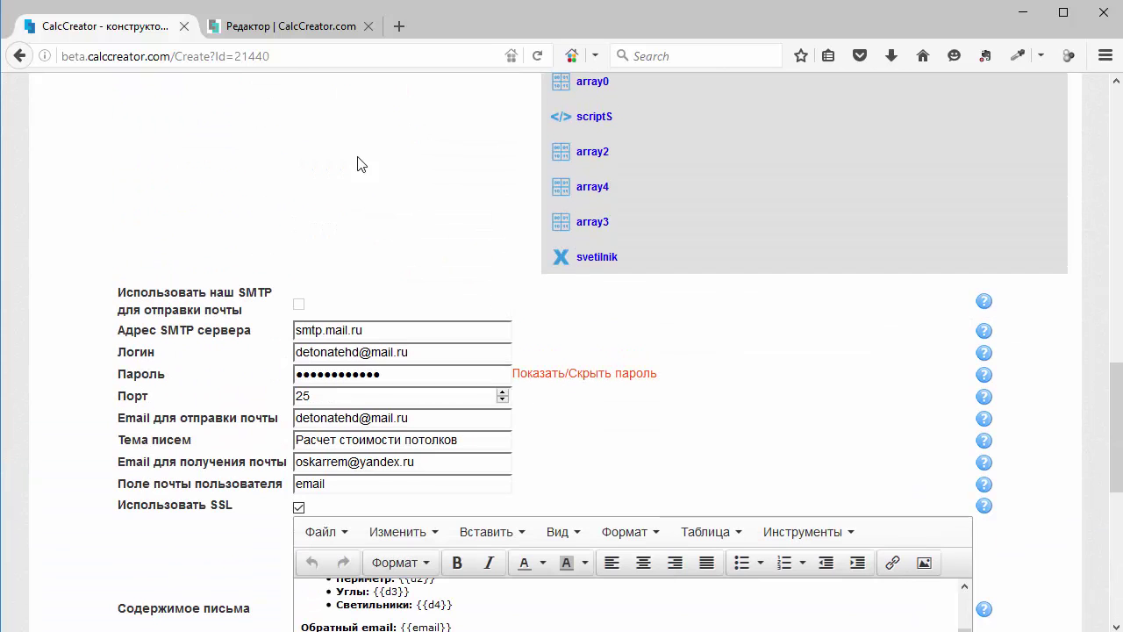
{"action": "scroll", "coordinate": [246, 154], "scroll_direction": "up", "scroll_amount": 5}
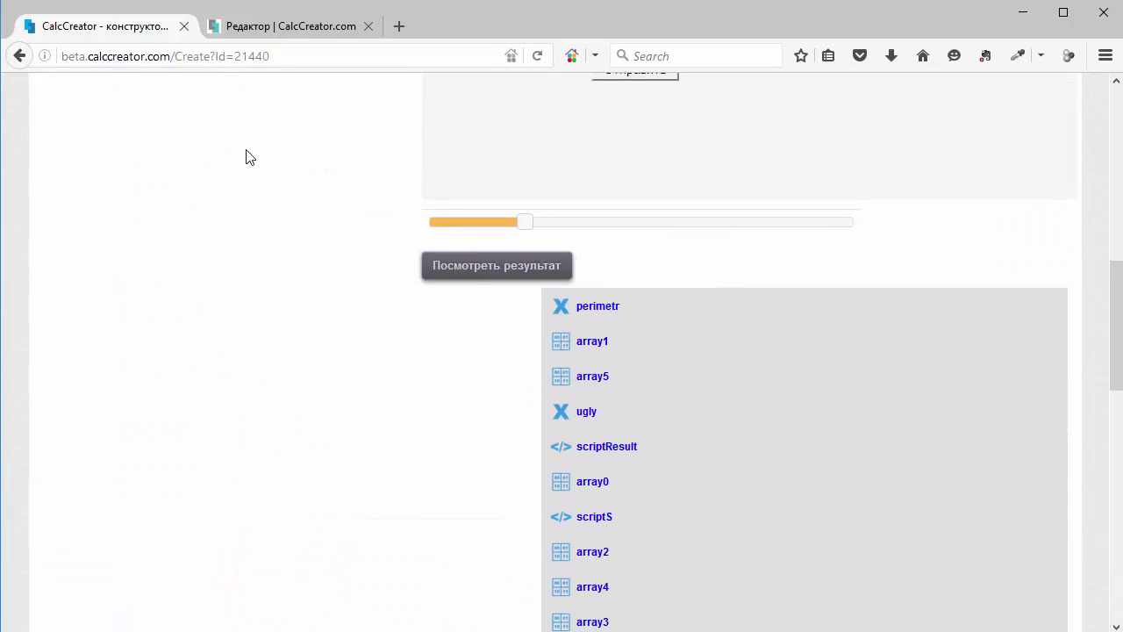
In the new editor, name the calculator "Калькулятор натяжных потолков" in its data properties
{"action": "left_click", "coordinate": [267, 29]}
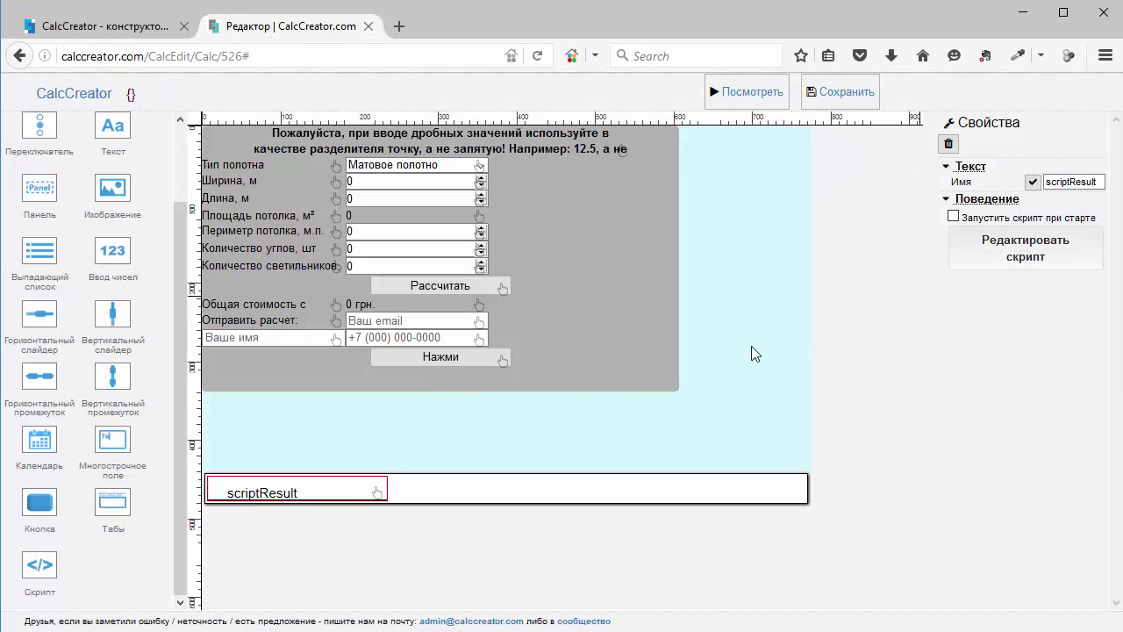
{"action": "left_click", "coordinate": [567, 386]}
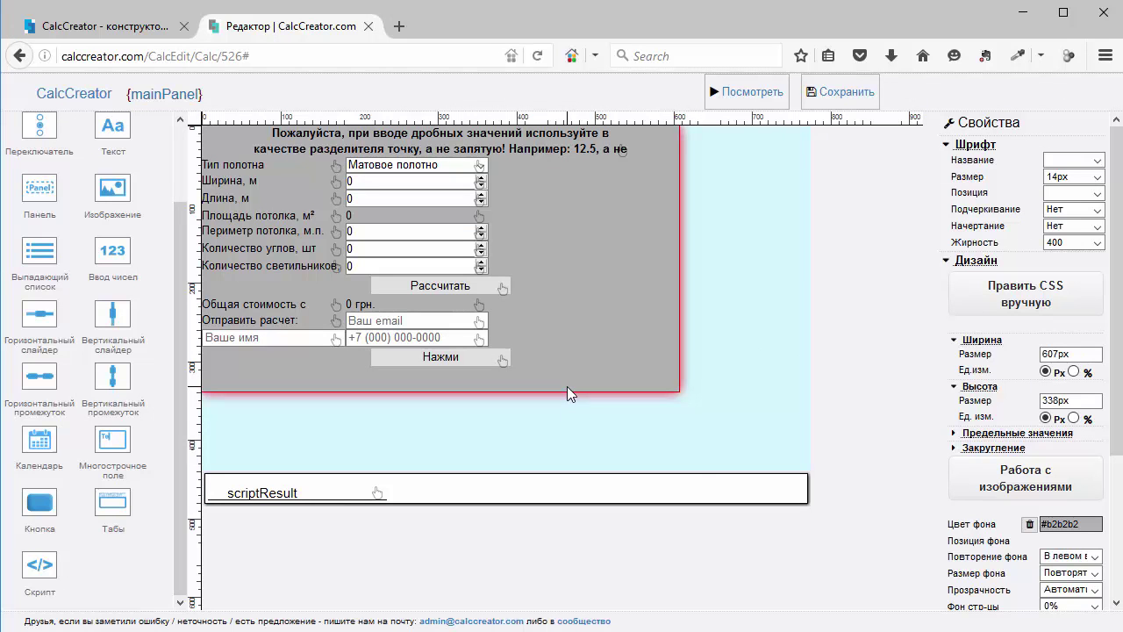
{"action": "left_click", "coordinate": [979, 260]}
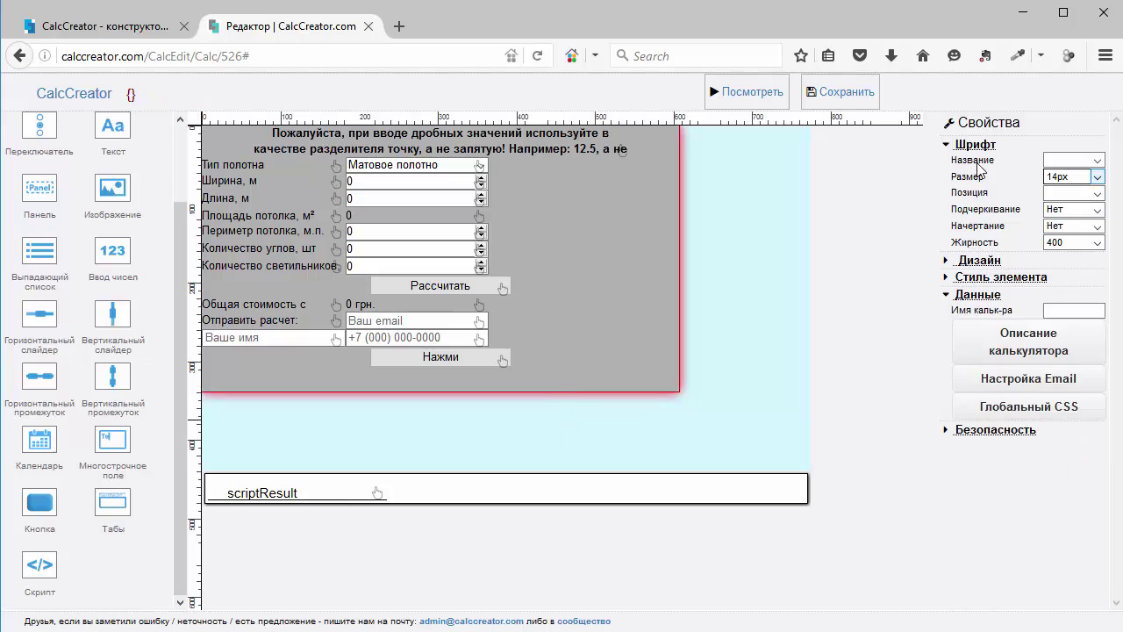
{"action": "left_click", "coordinate": [976, 145]}
{"action": "left_click", "coordinate": [982, 198]}
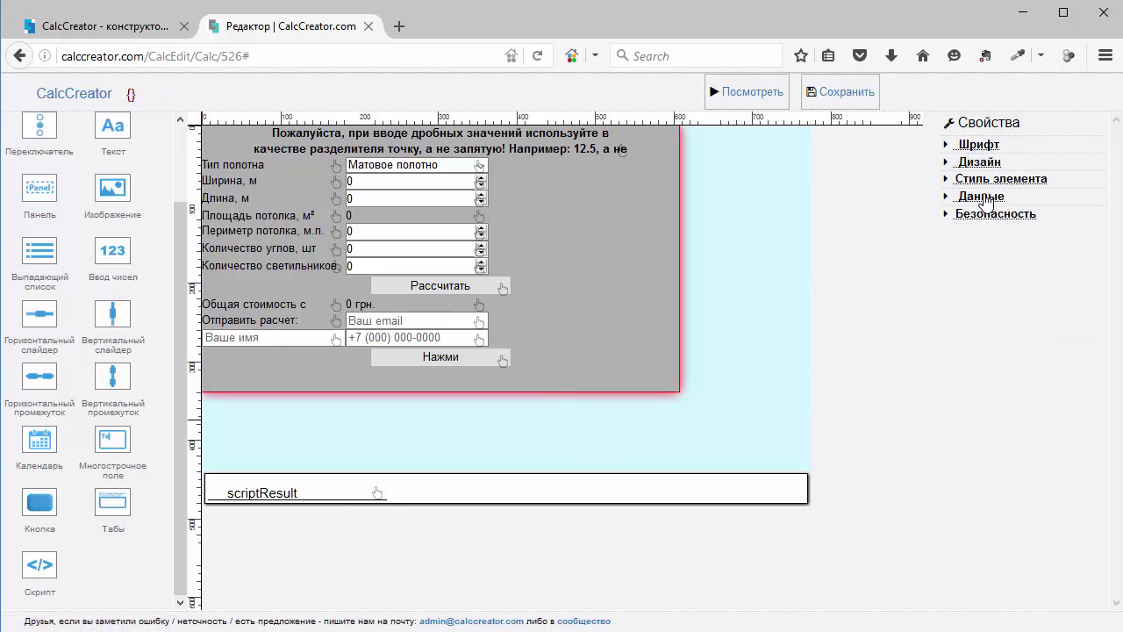
{"action": "left_click", "coordinate": [981, 197]}
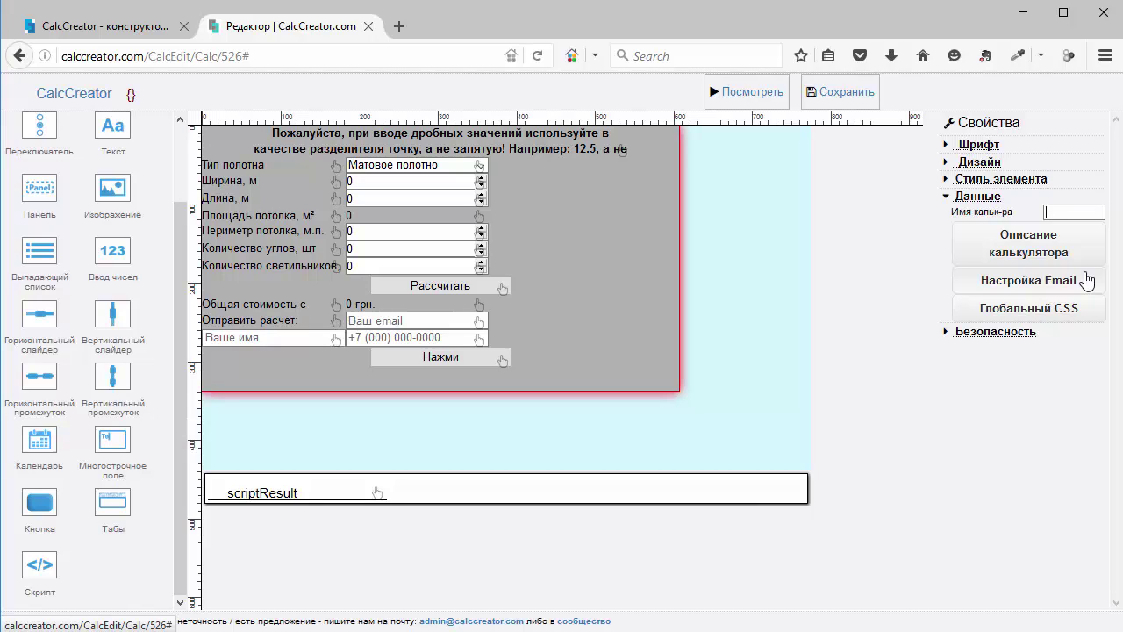
{"action": "type", "text": "Rfkmrekznjh"}
{"action": "key", "text": "Pause"}
{"action": "type", "text": "натяж"}
{"action": "type", "text": "ных потол"}
{"action": "type", "text": "ку"}
{"action": "key", "text": "BackSpace"}
{"action": "type", "text": "ов"}
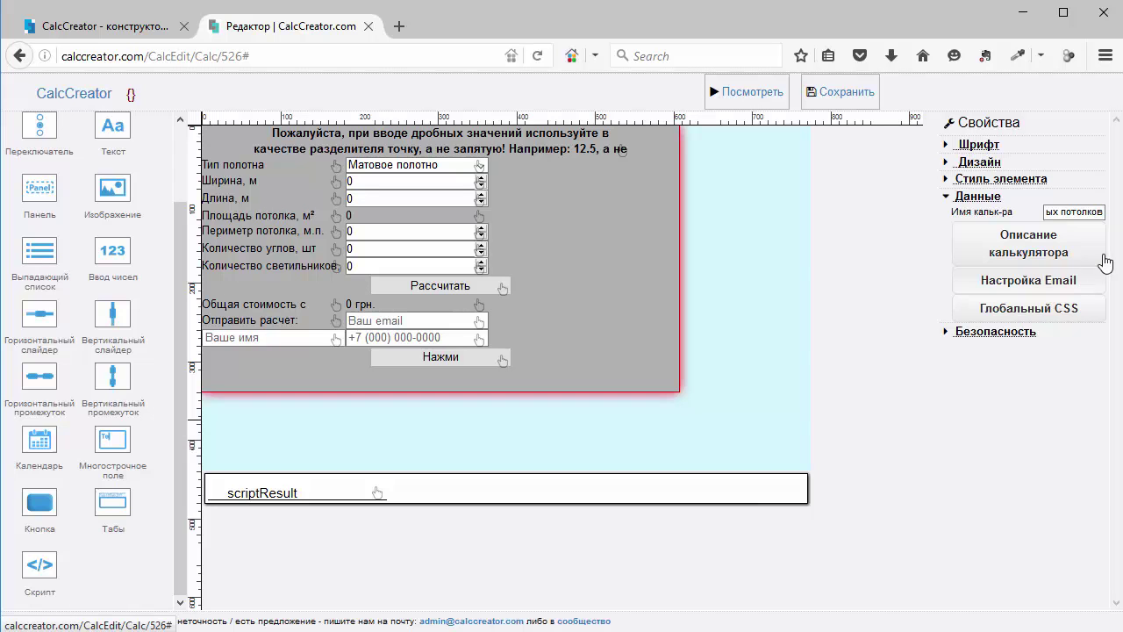
Save "Расчёт стоимость натяжного поолка с 25% наценкой" as the calculator description and close the editing dialog
{"action": "left_click", "coordinate": [1037, 256]}
{"action": "left_click", "coordinate": [649, 519]}
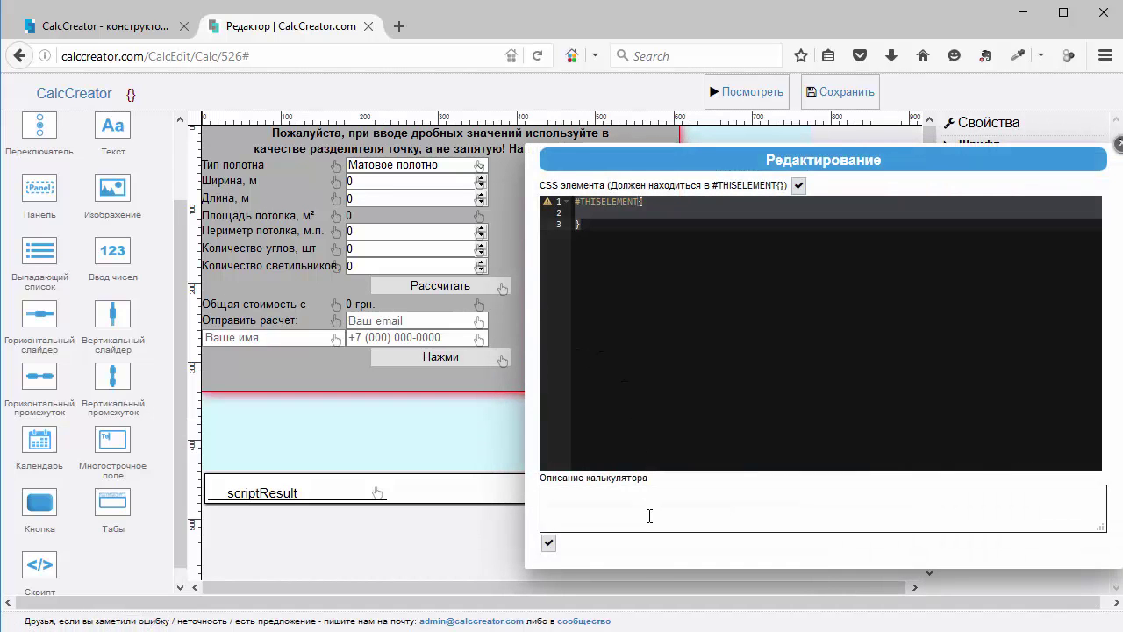
{"action": "type", "text": "Расче"}
{"action": "key", "text": "BackSpace"}
{"action": "key", "text": "BackSpace"}
{"action": "type", "text": "счё"}
{"action": "key", "text": "BackSpace"}
{"action": "key", "text": "BackSpace"}
{"action": "key", "text": "BackSpace"}
{"action": "key", "text": "BackSpace"}
{"action": "type", "text": "ч"}
{"action": "key", "text": "BackSpace"}
{"action": "type", "text": "счёт стоимость "}
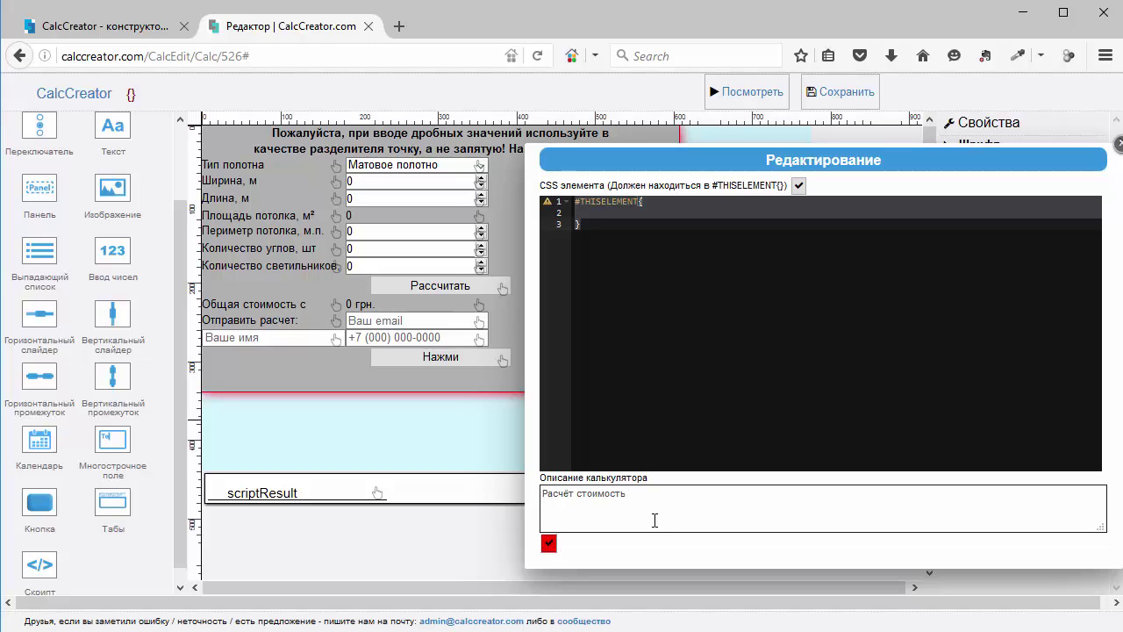
{"action": "type", "text": "натяжного поолка с 25% наценкой"}
{"action": "left_click", "coordinate": [548, 543]}
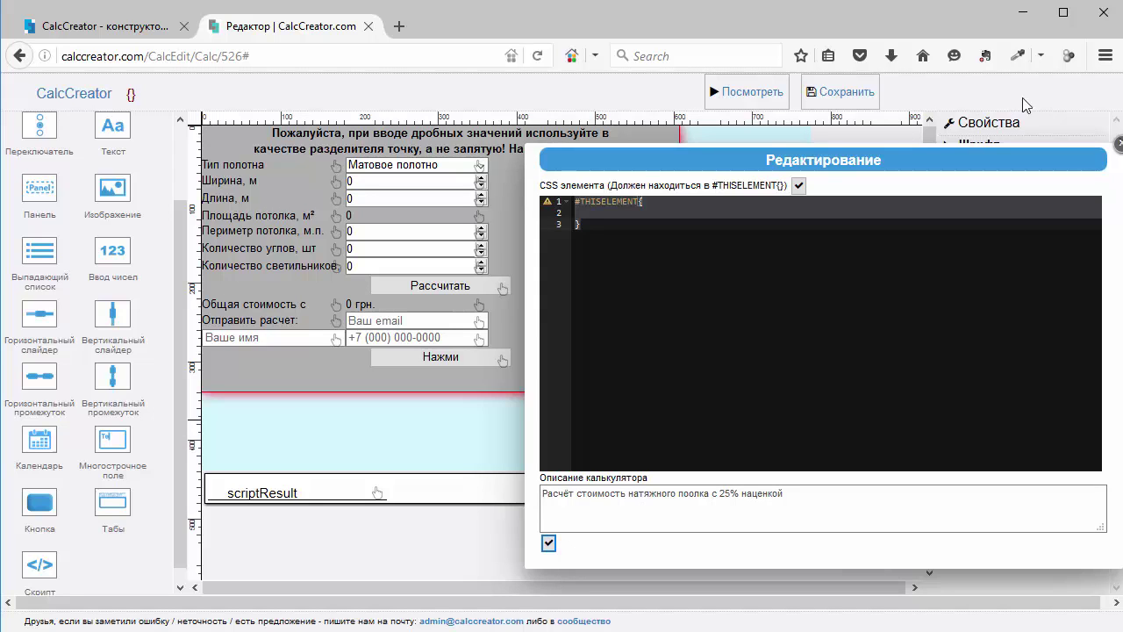
{"action": "left_click", "coordinate": [1117, 143]}
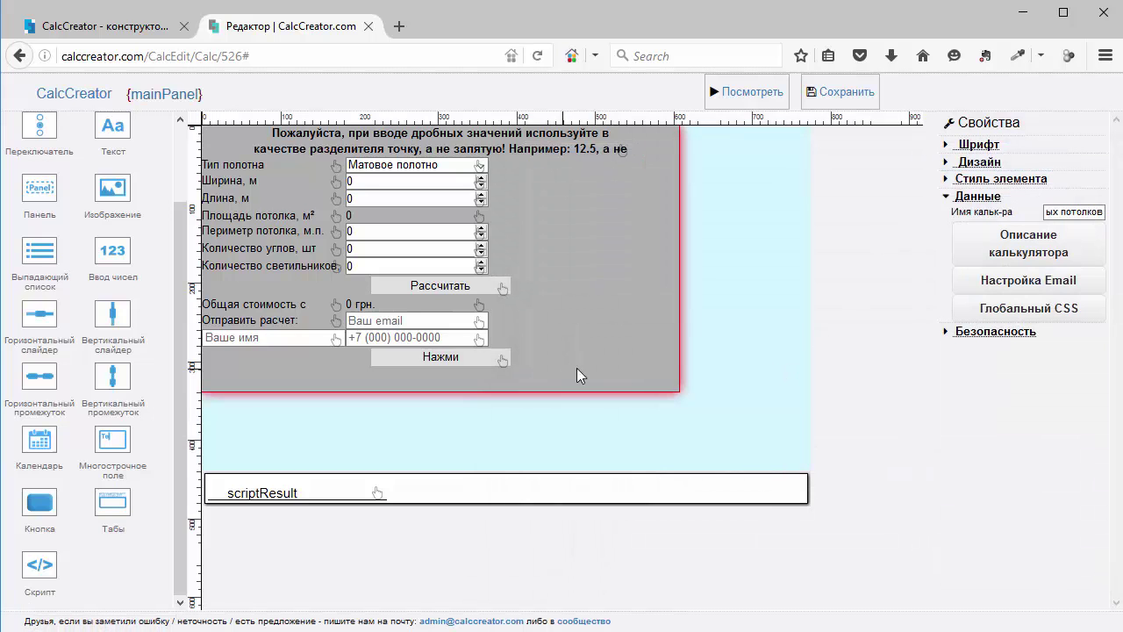
Open the new calculator's e-mail sending settings and check them against the old calculator's SMTP fields
{"action": "left_click", "coordinate": [989, 285]}
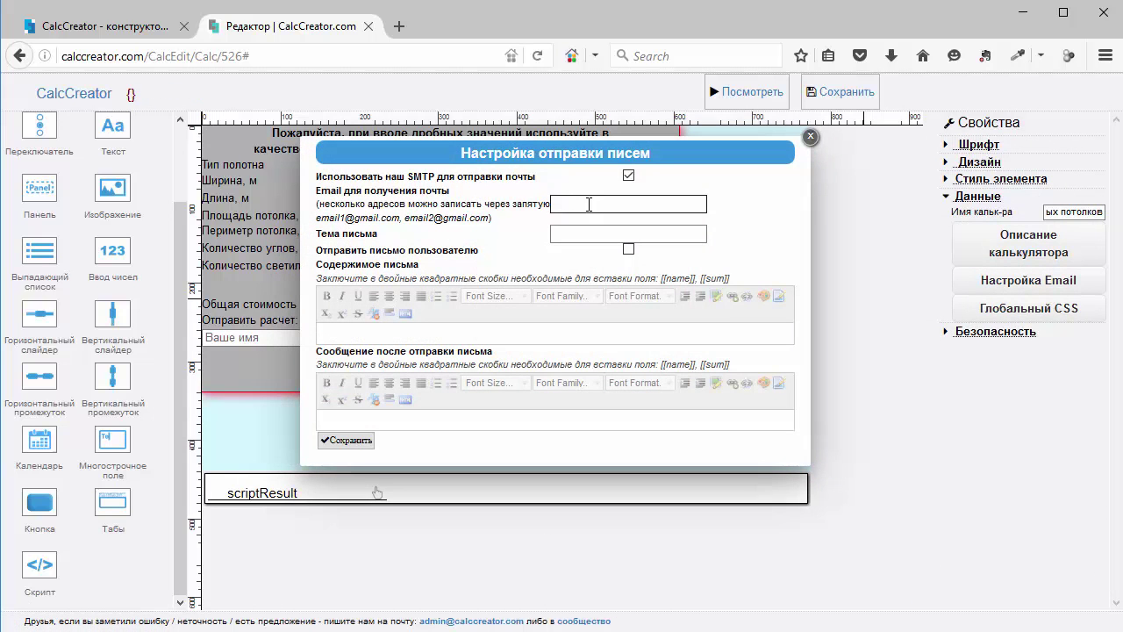
{"action": "left_click_drag", "start_coordinate": [578, 153], "coordinate": [686, 189]}
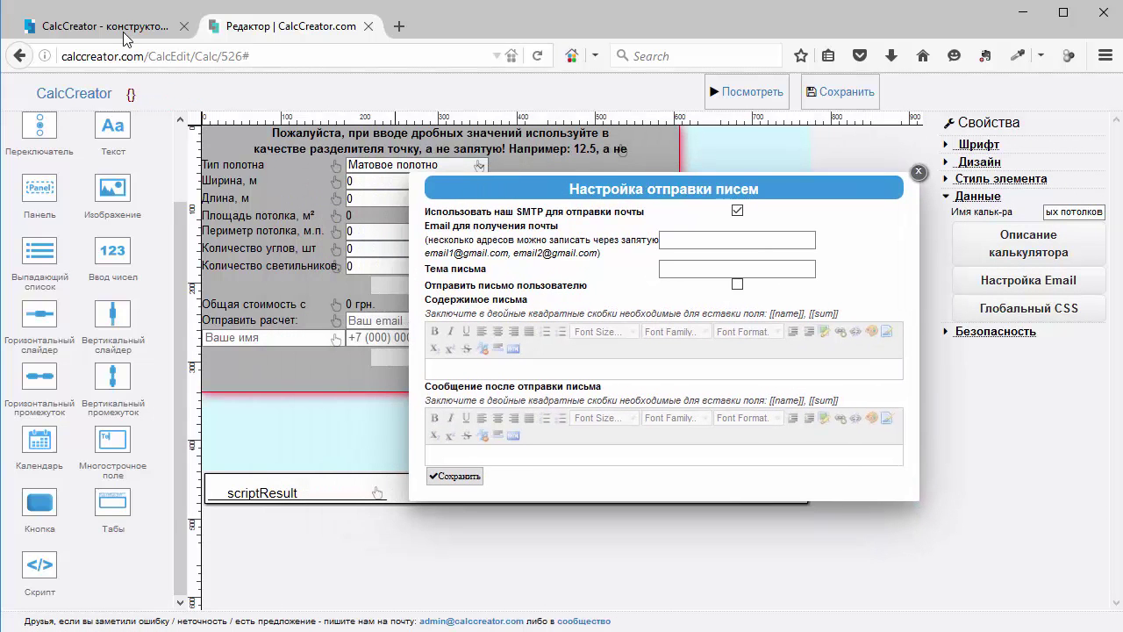
{"action": "left_click", "coordinate": [123, 26]}
{"action": "scroll", "coordinate": [529, 234], "scroll_direction": "down", "scroll_amount": 8}
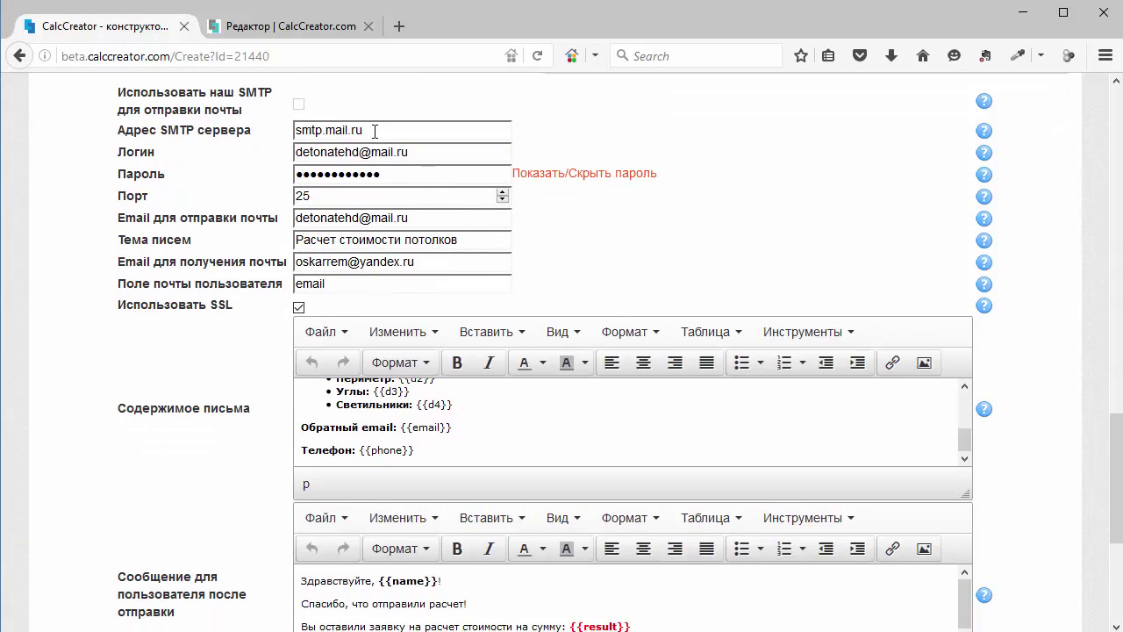
{"action": "left_click", "coordinate": [254, 28]}
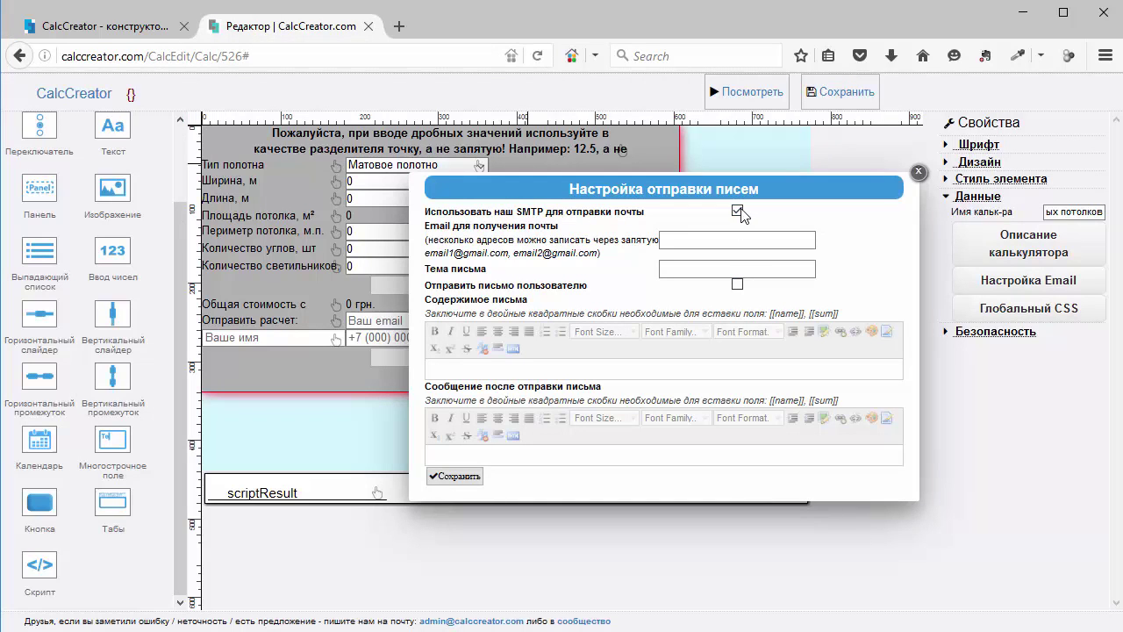
Copy the recipient e-mail address from the old calculator into the new e-mail sending settings
{"action": "left_click", "coordinate": [138, 29]}
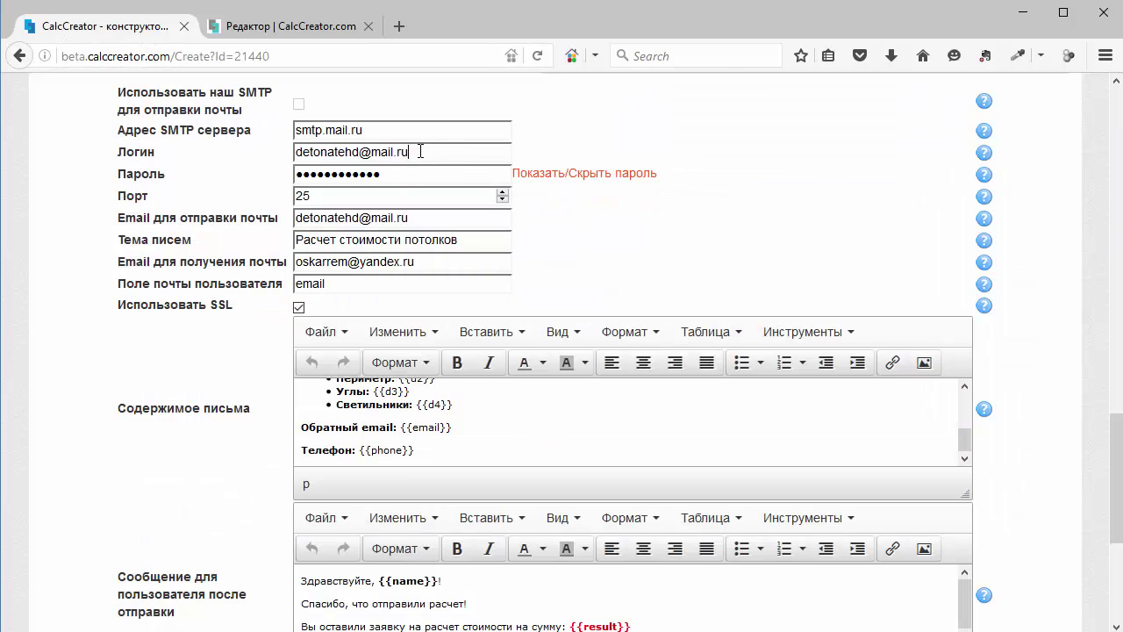
{"action": "double_click", "coordinate": [400, 152]}
{"action": "left_click_drag", "start_coordinate": [294, 217], "coordinate": [247, 214]}
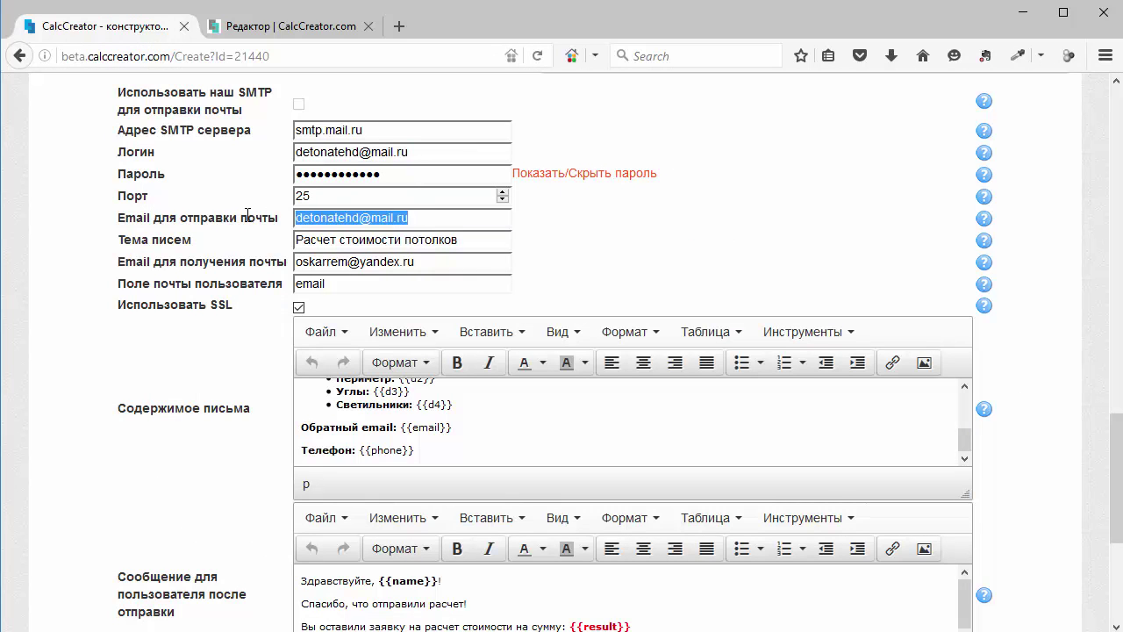
{"action": "left_click_drag", "start_coordinate": [430, 260], "coordinate": [270, 261]}
{"action": "key", "text": "ctrl+c"}
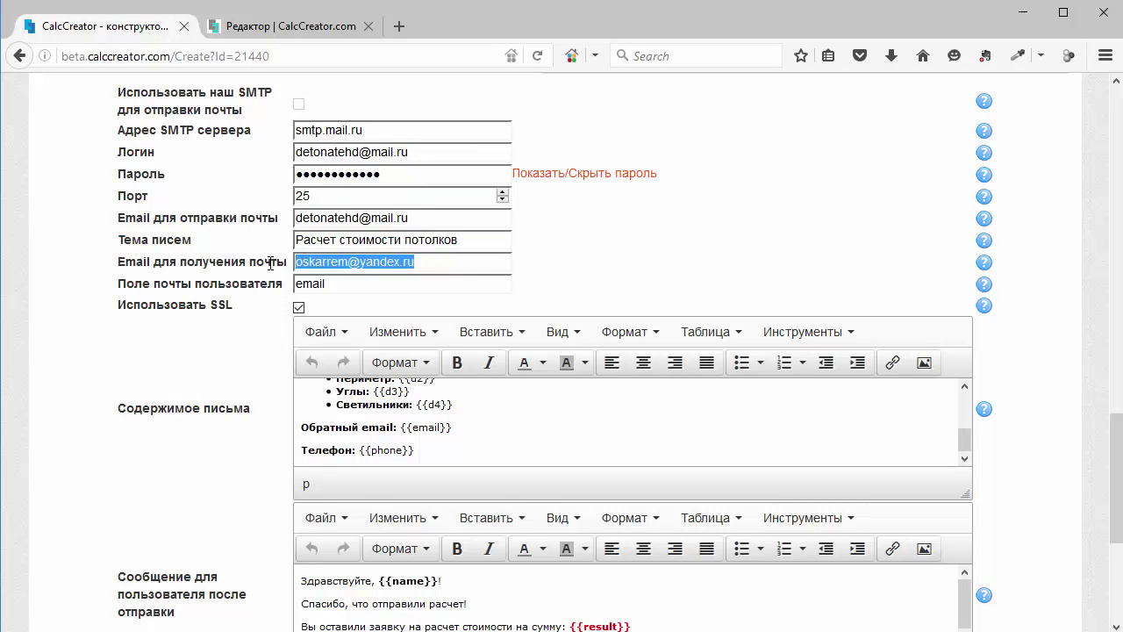
{"action": "left_click", "coordinate": [289, 26]}
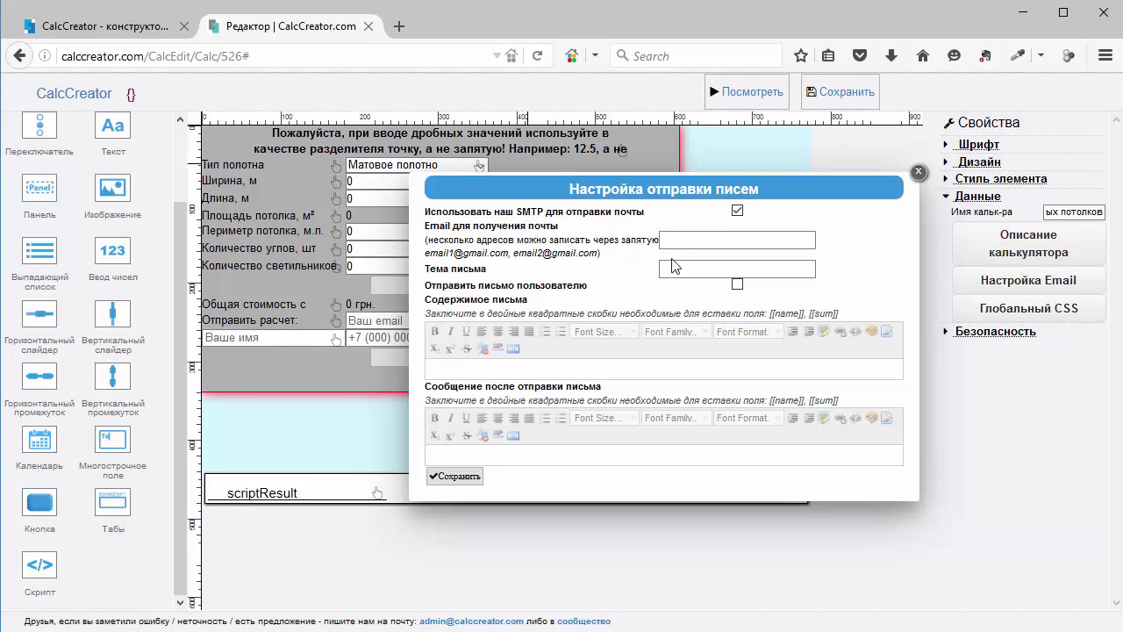
{"action": "left_click", "coordinate": [685, 243]}
{"action": "key", "text": "ctrl+v"}
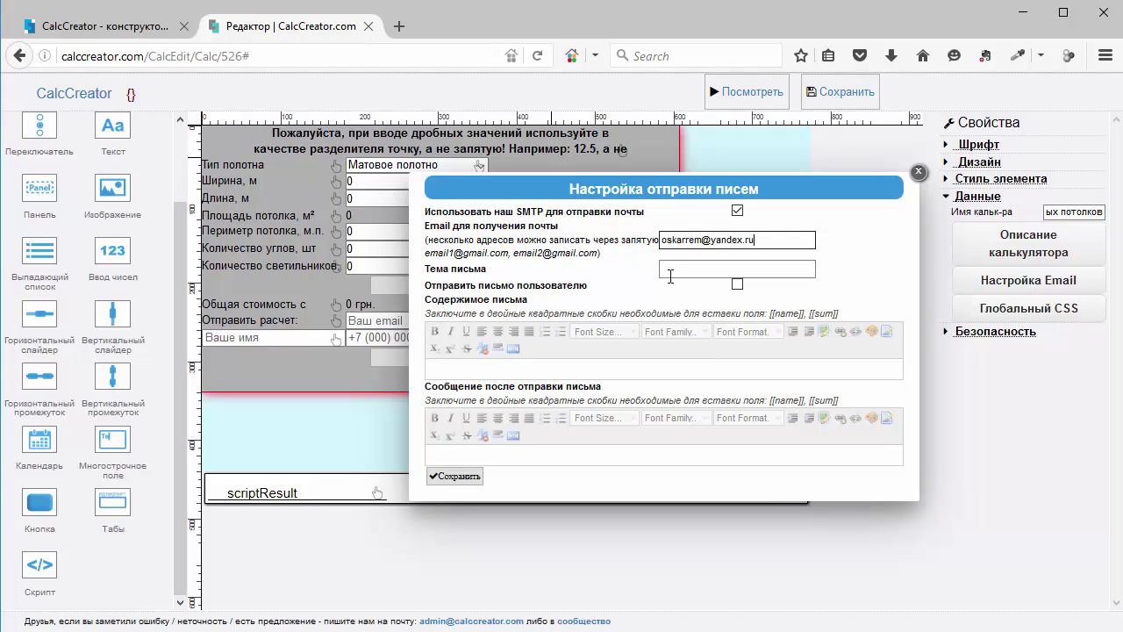
Enable sending the letter to the user in the new e-mail settings and reposition the dialog
{"action": "left_click", "coordinate": [671, 274]}
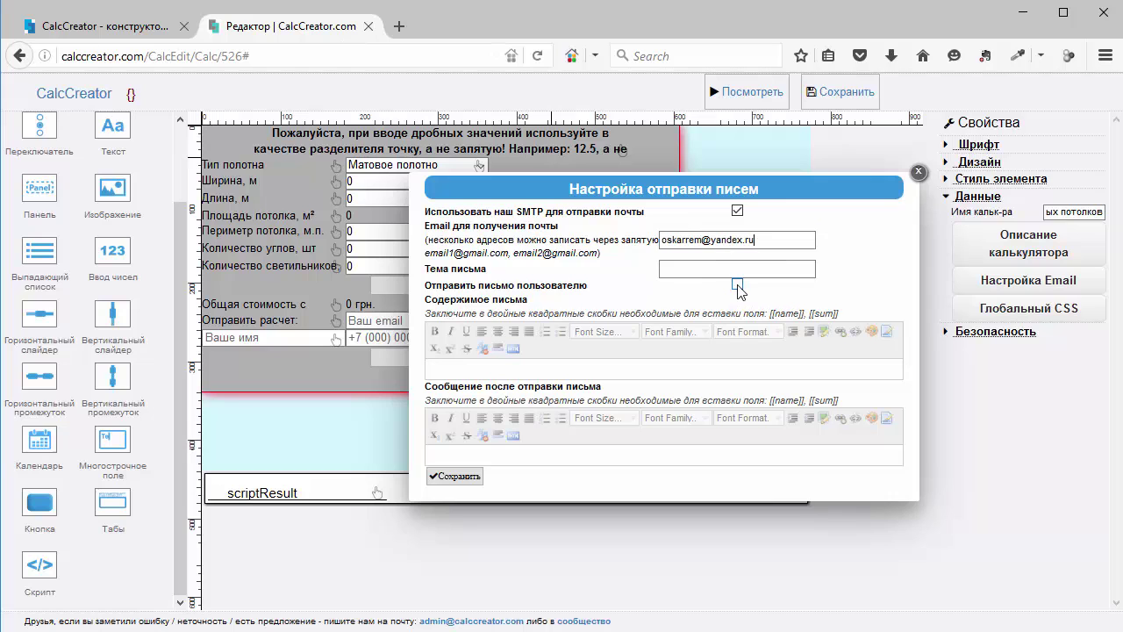
{"action": "left_click", "coordinate": [737, 285]}
{"action": "left_click_drag", "start_coordinate": [782, 187], "coordinate": [865, 188]}
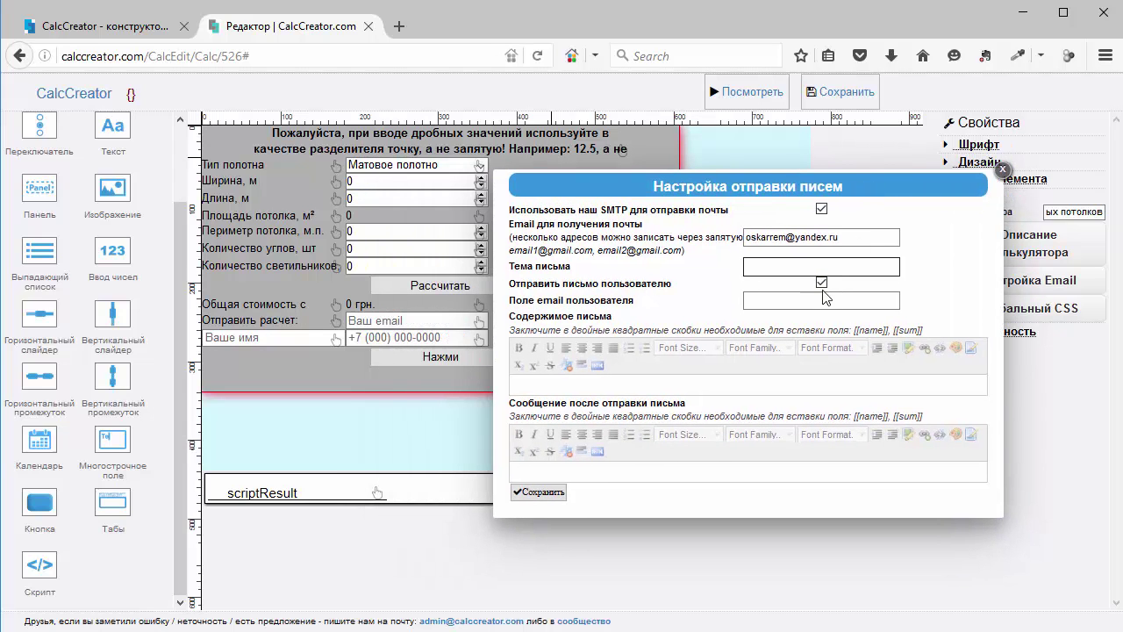
Copy the letter subject "Расчет стоимости потолков" from the old calculator into the new e-mail settings
{"action": "left_click", "coordinate": [175, 27]}
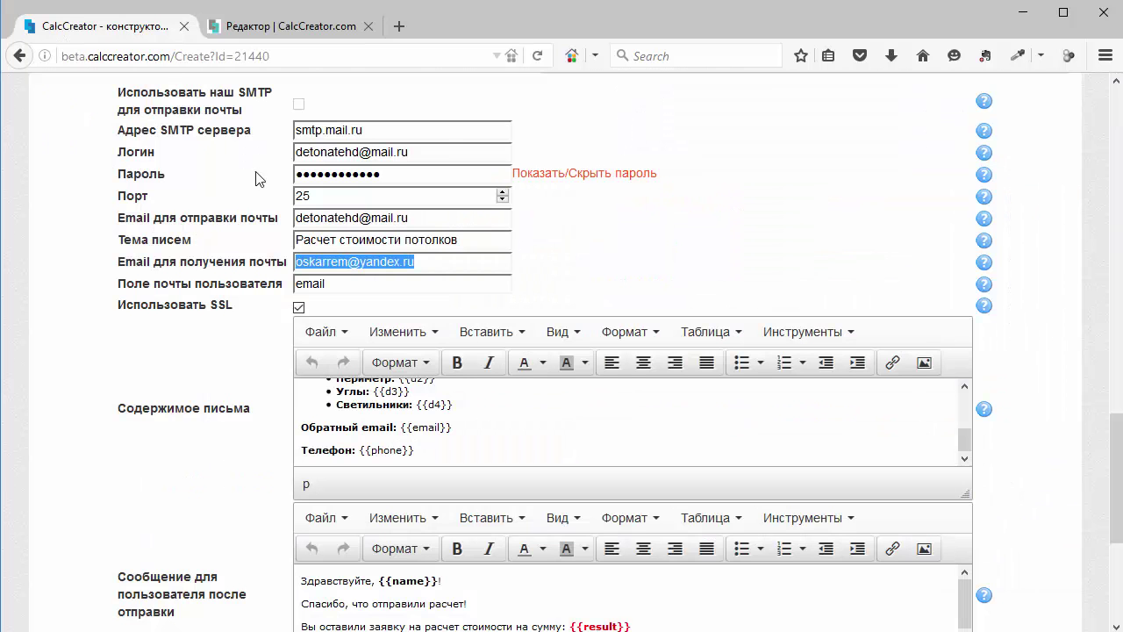
{"action": "triple_click", "coordinate": [339, 239]}
{"action": "key", "text": "ctrl+c"}
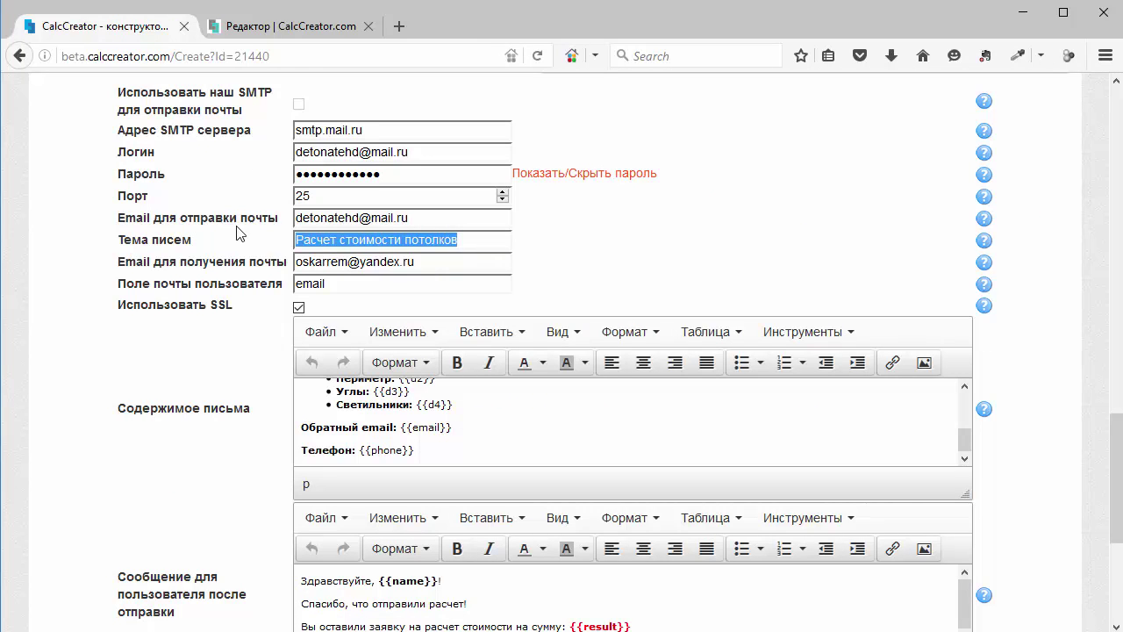
{"action": "left_click", "coordinate": [307, 26]}
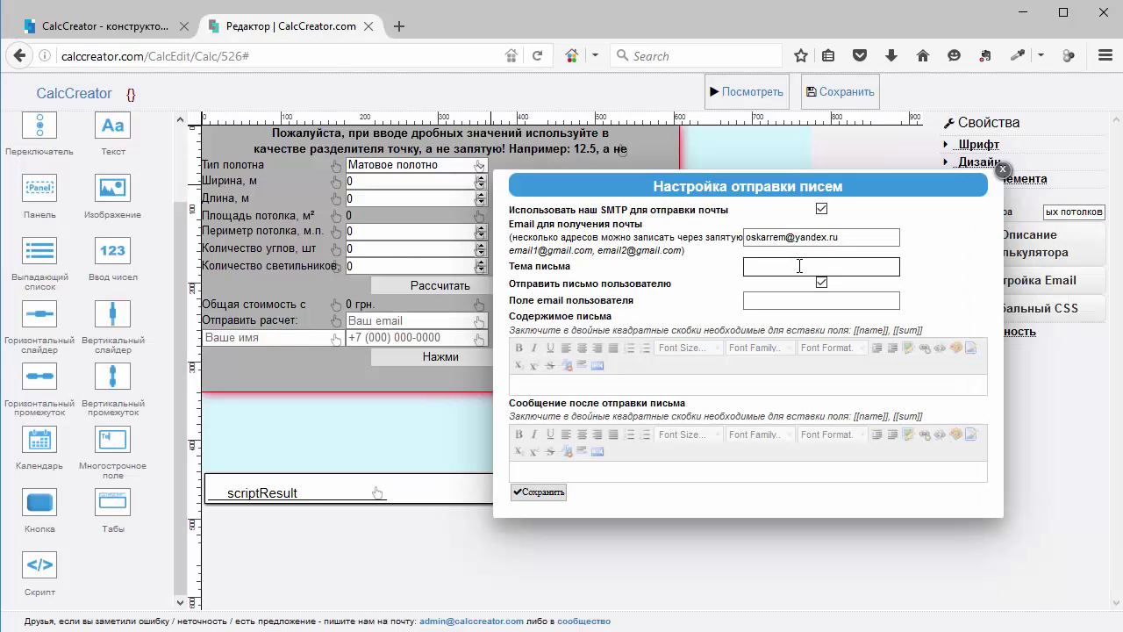
{"action": "key", "text": "ctrl+v"}
Check the old calculator's user e-mail field and set the new one to text6, the form's e-mail input
{"action": "left_click", "coordinate": [812, 299]}
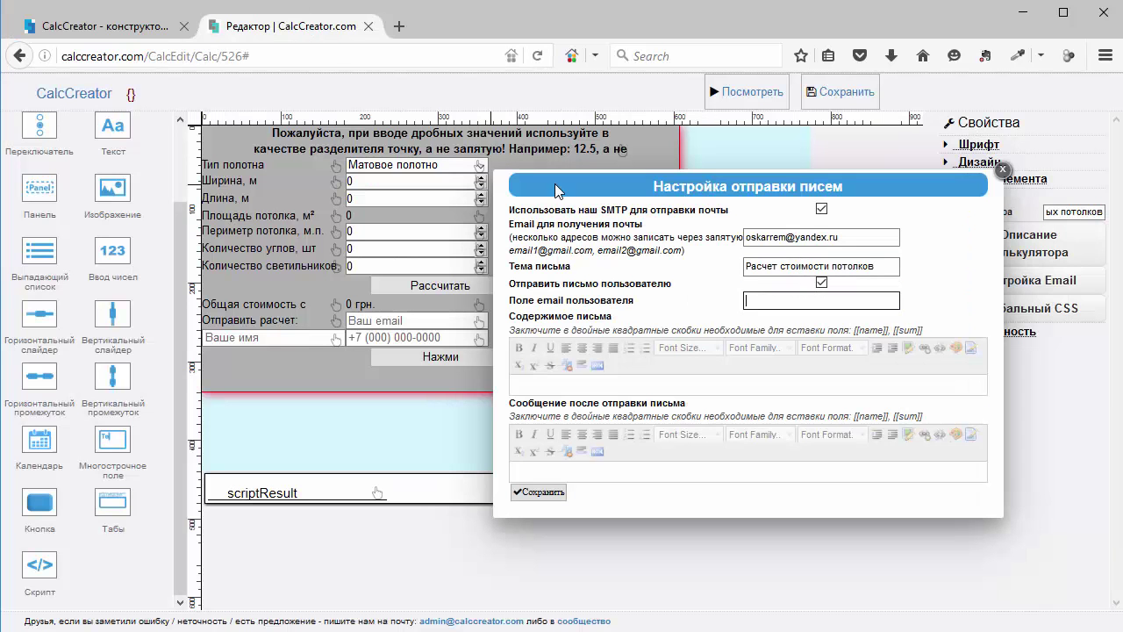
{"action": "left_click", "coordinate": [112, 28]}
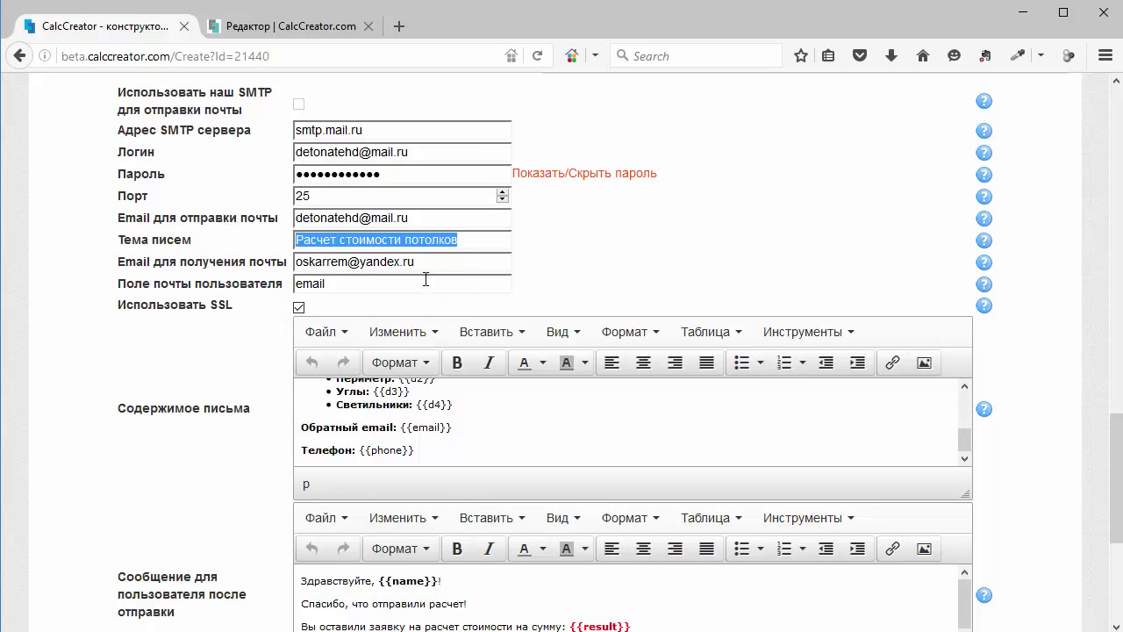
{"action": "double_click", "coordinate": [344, 284]}
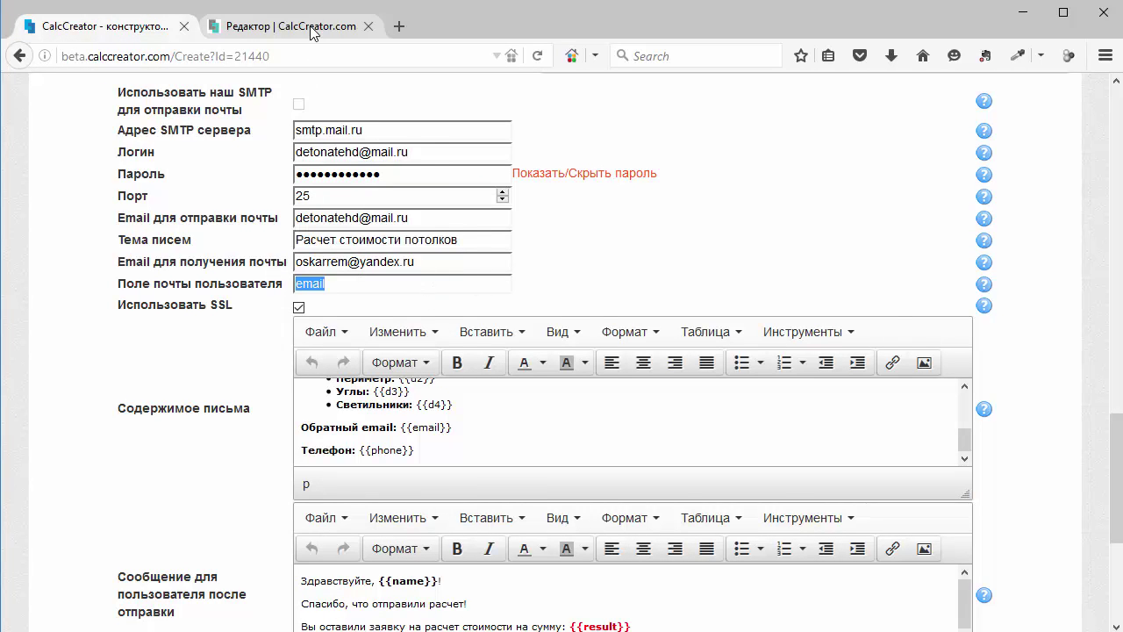
{"action": "left_click", "coordinate": [286, 26]}
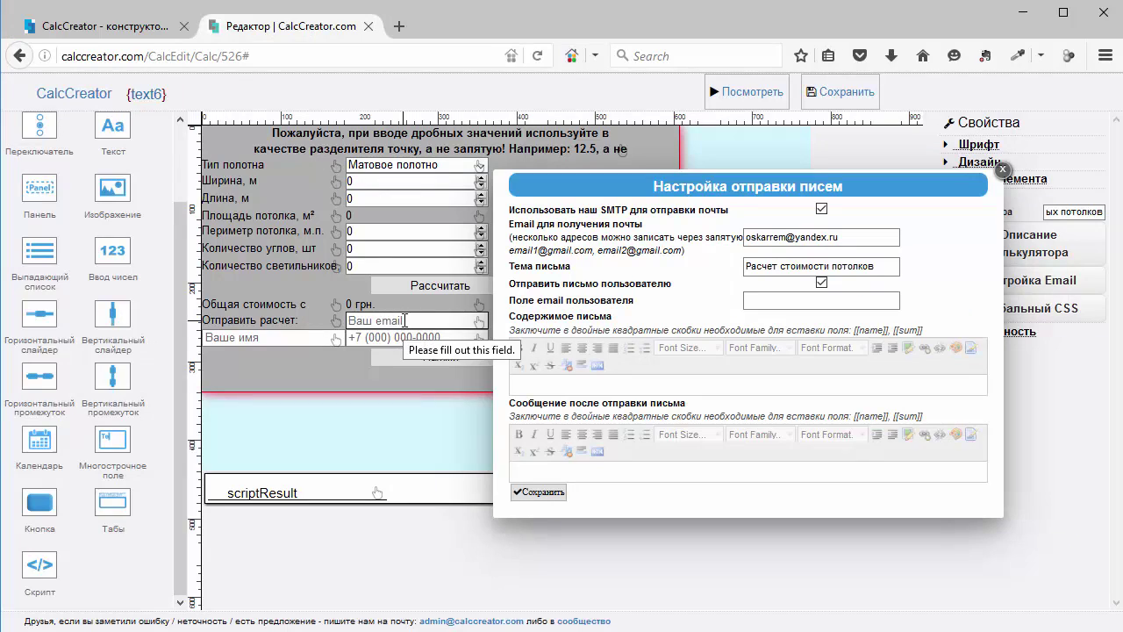
{"action": "left_click", "coordinate": [789, 301]}
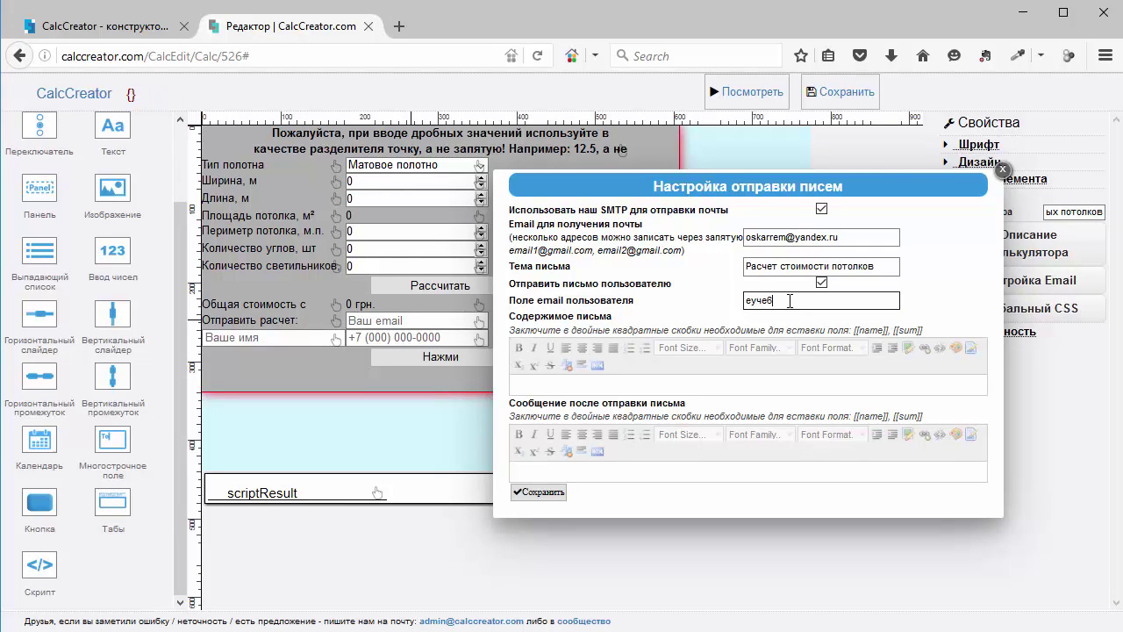
{"action": "key", "text": "BackSpace"}
{"action": "key", "text": "BackSpace"}
{"action": "type", "text": "text6"}
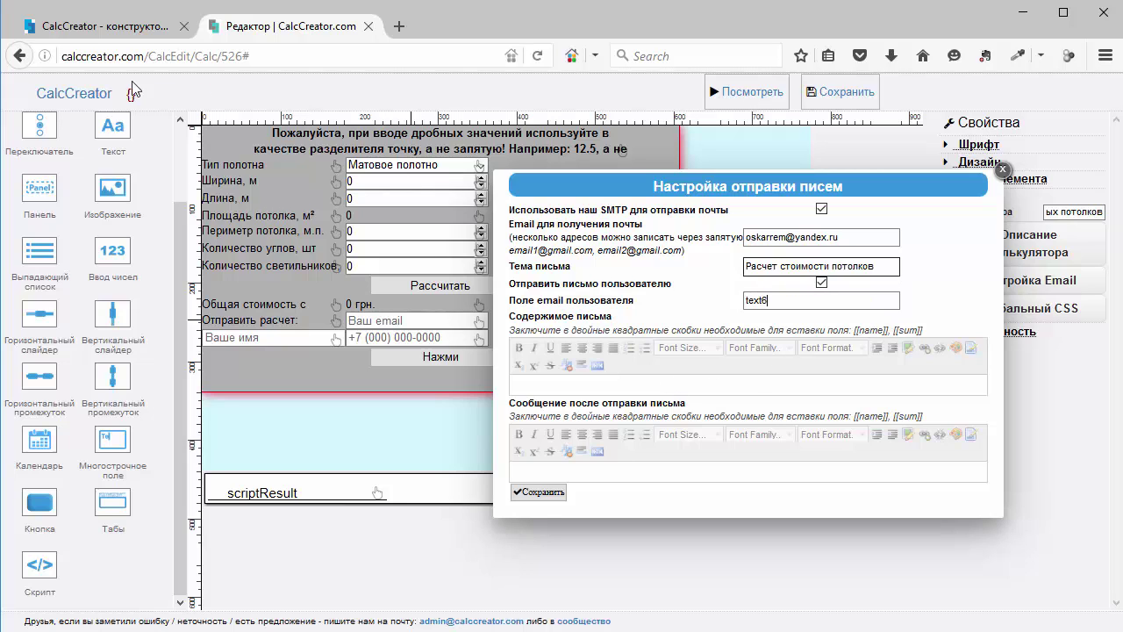
Copy the complete HTML source of the letter content from the old calculator's e-mail settings
{"action": "left_click", "coordinate": [103, 32]}
{"action": "left_click", "coordinate": [443, 405]}
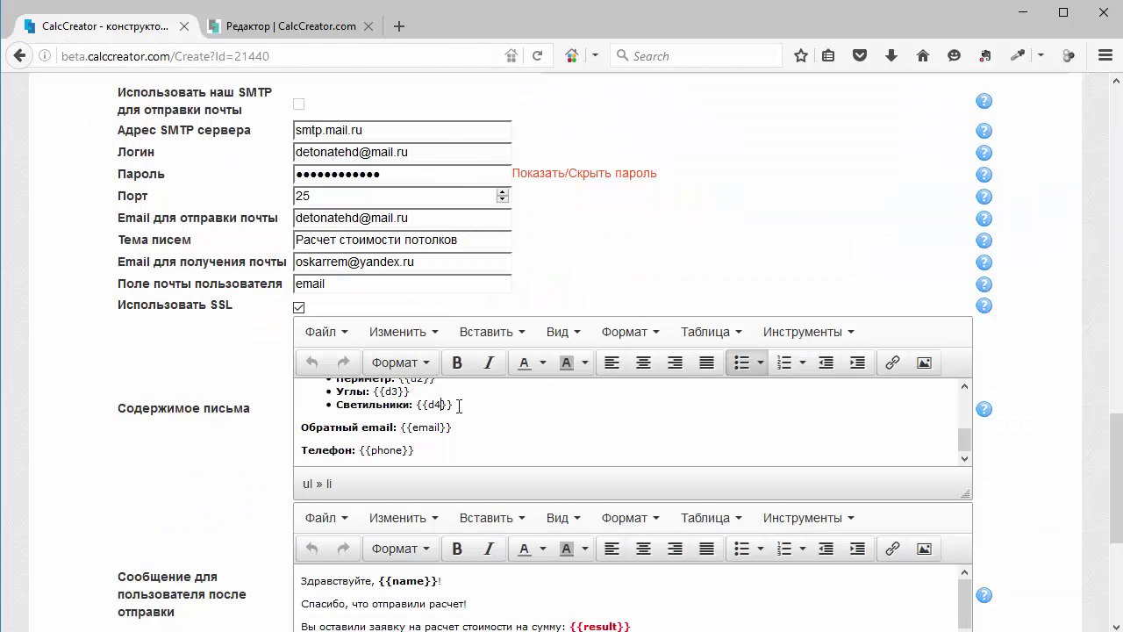
{"action": "key", "text": "ctrl+a"}
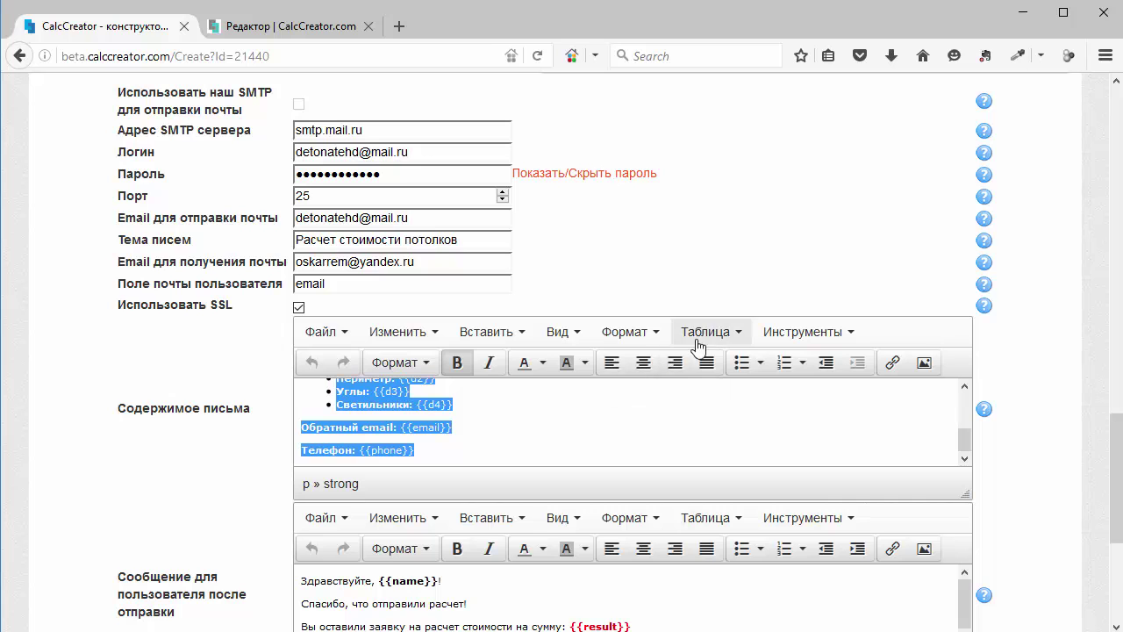
{"action": "left_click", "coordinate": [640, 335]}
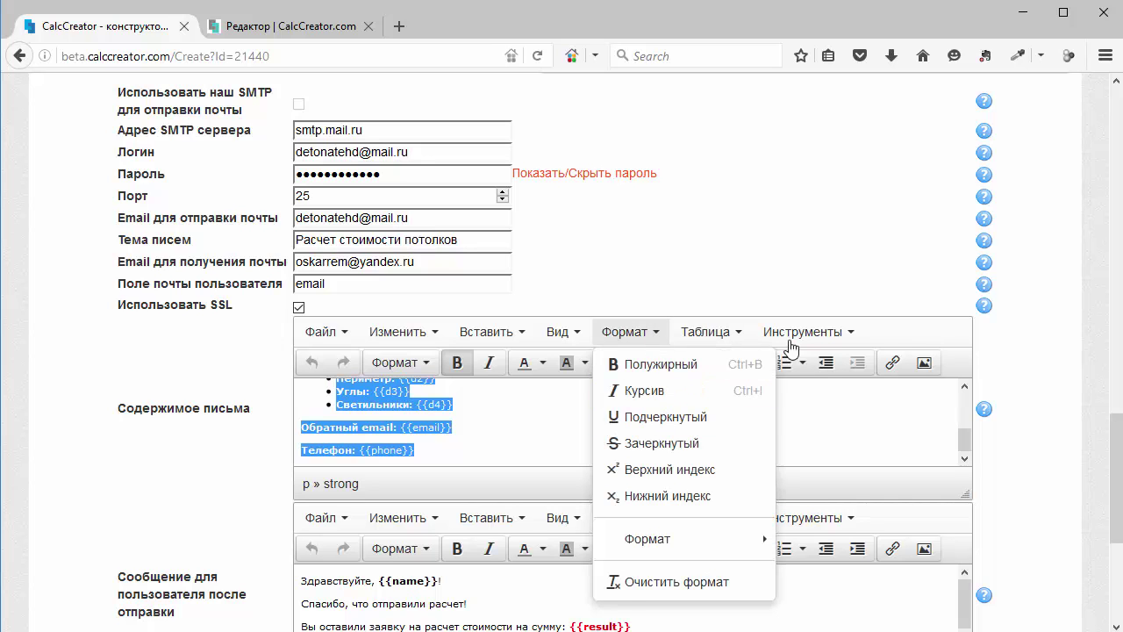
{"action": "mouse_move", "coordinate": [814, 342]}
{"action": "left_click", "coordinate": [821, 364]}
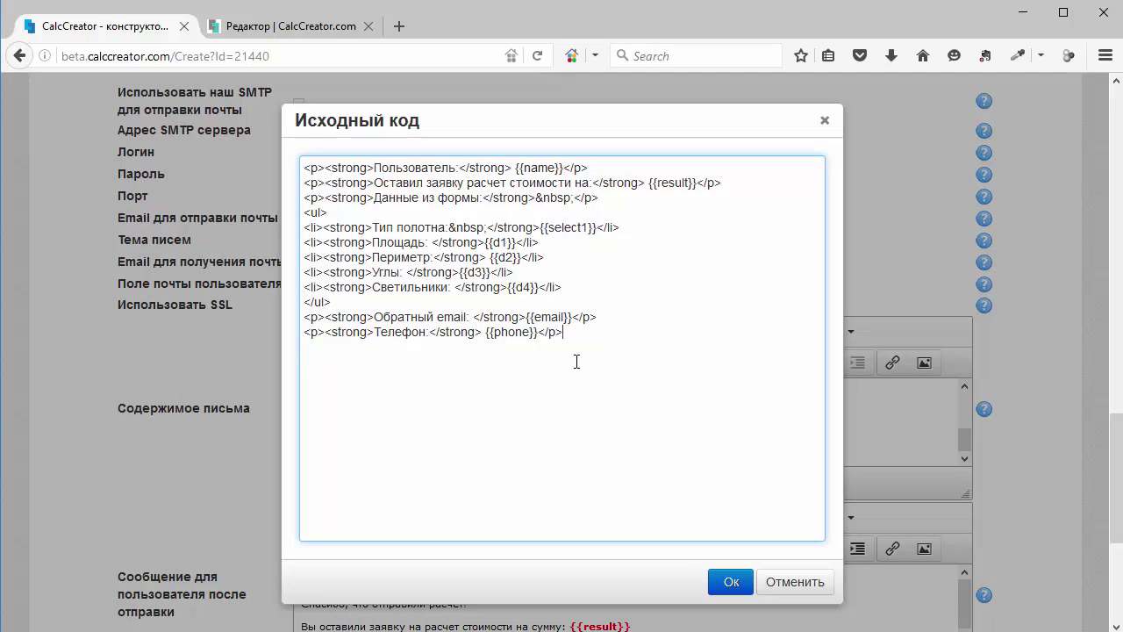
{"action": "key", "text": "ctrl+a"}
{"action": "key", "text": "ctrl+c"}
Replace the letter content's HTML in the new e-mail settings with the copied source and submit it
{"action": "left_click", "coordinate": [268, 26]}
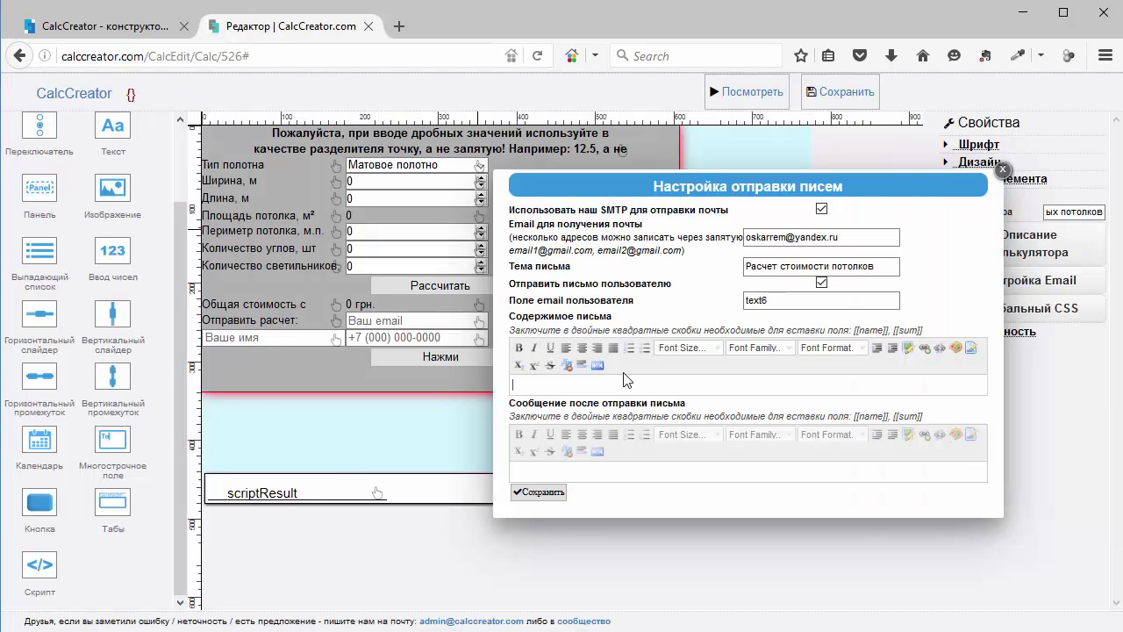
{"action": "left_click", "coordinate": [597, 365]}
{"action": "key", "text": "ctrl+a"}
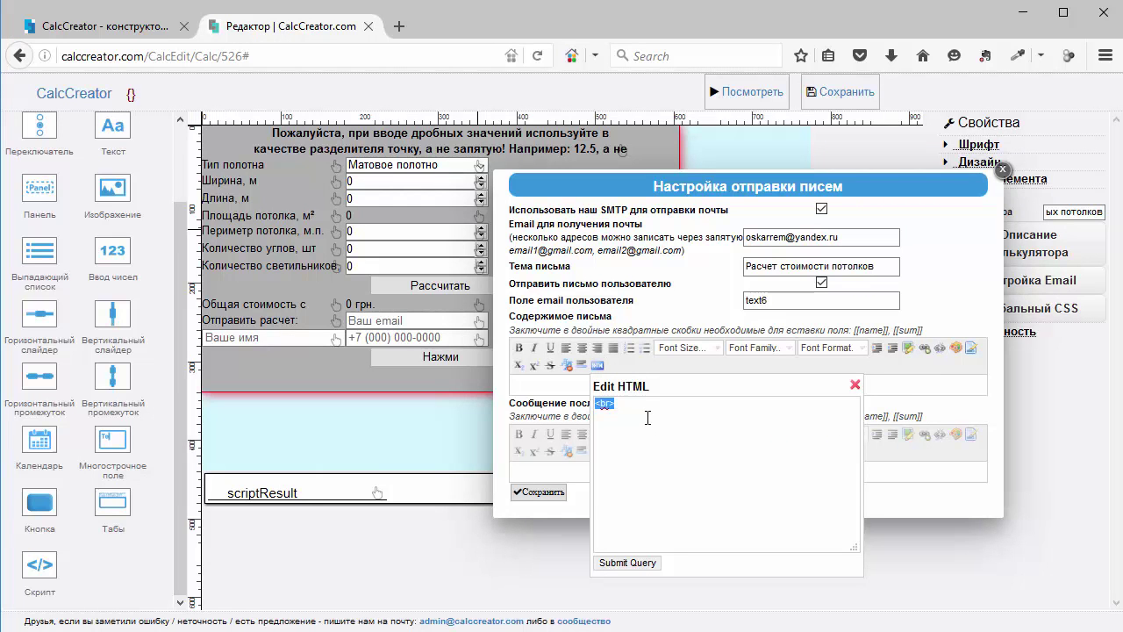
{"action": "key", "text": "ctrl+v"}
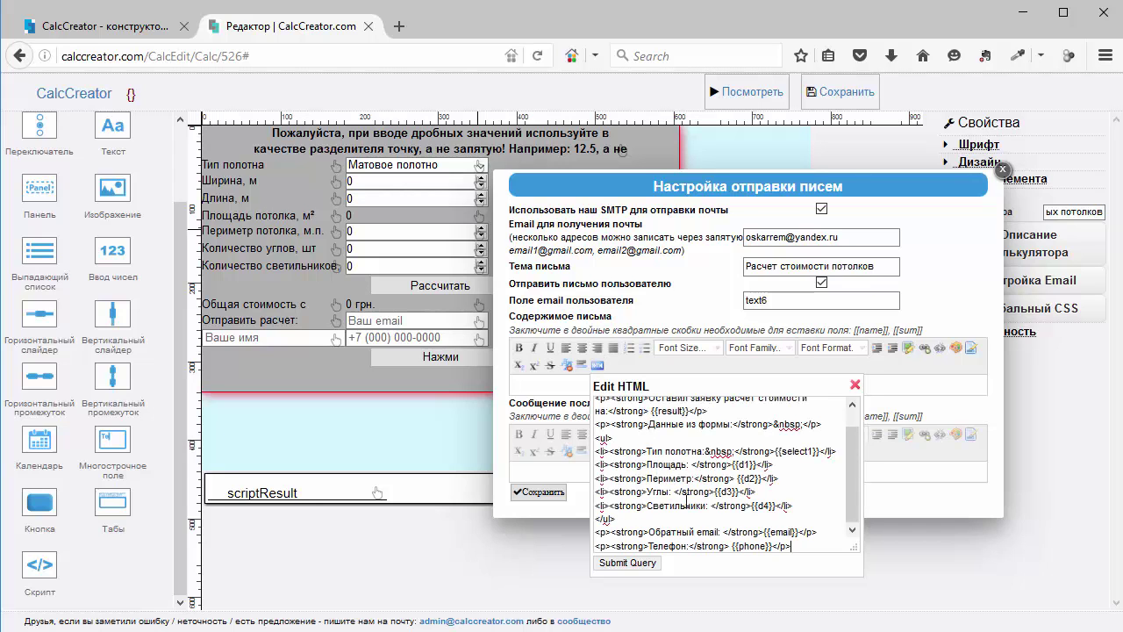
{"action": "left_click", "coordinate": [630, 562]}
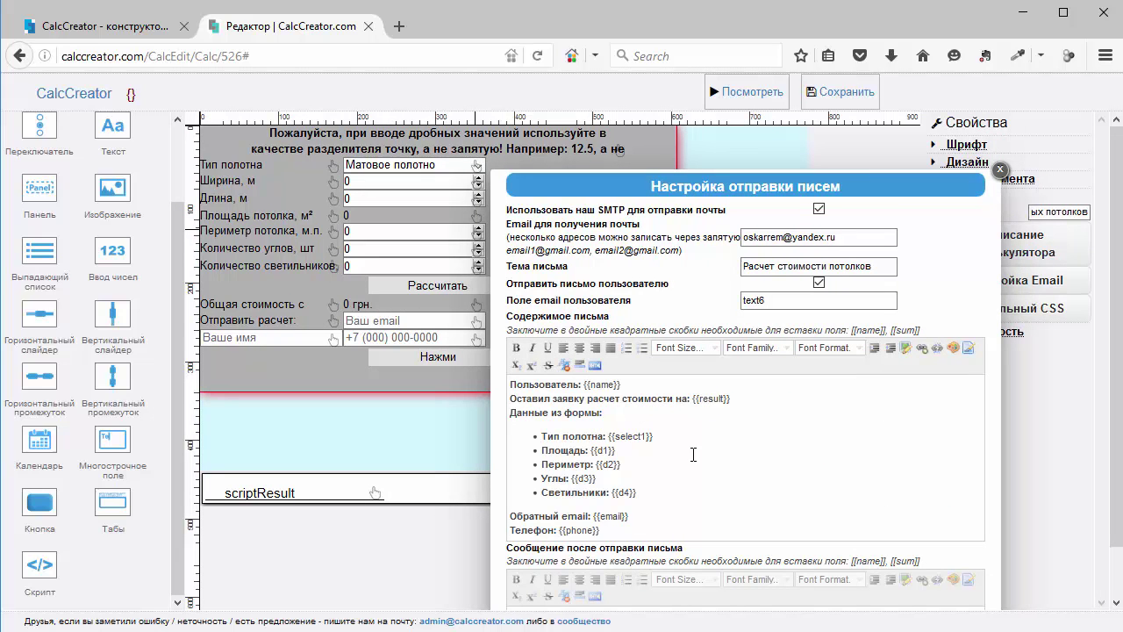
Copy the HTML source of the old calculator's post-sending user message and close its source window without changes
{"action": "left_click", "coordinate": [104, 26]}
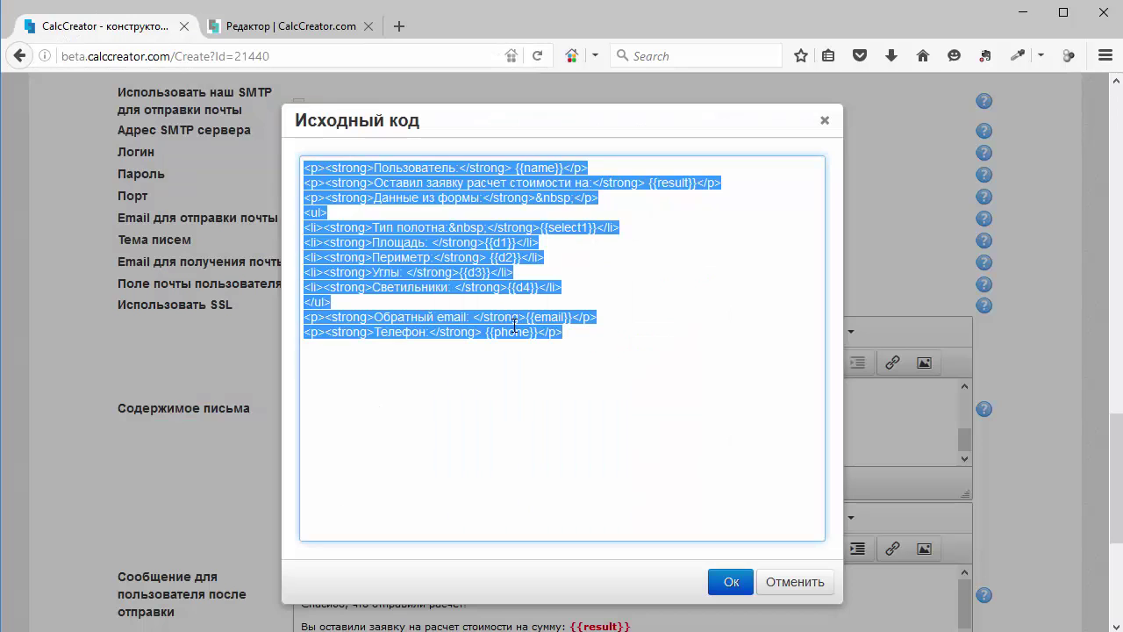
{"action": "left_click", "coordinate": [824, 120]}
{"action": "scroll", "coordinate": [531, 389], "scroll_direction": "down", "scroll_amount": 5}
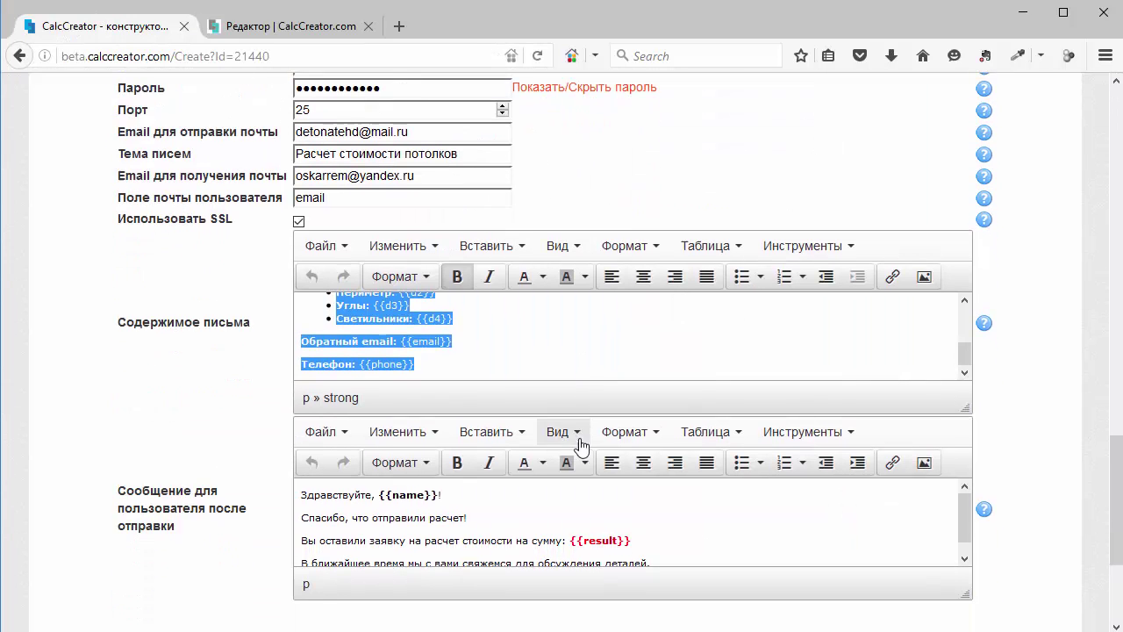
{"action": "left_click", "coordinate": [532, 388]}
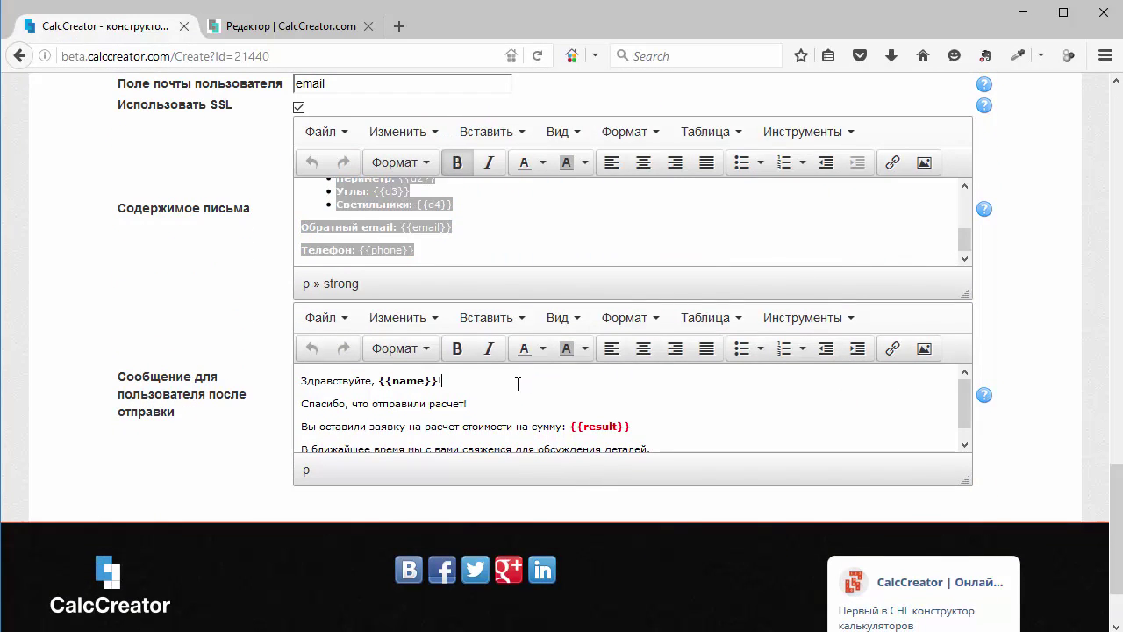
{"action": "left_click", "coordinate": [807, 317]}
{"action": "left_click", "coordinate": [816, 351]}
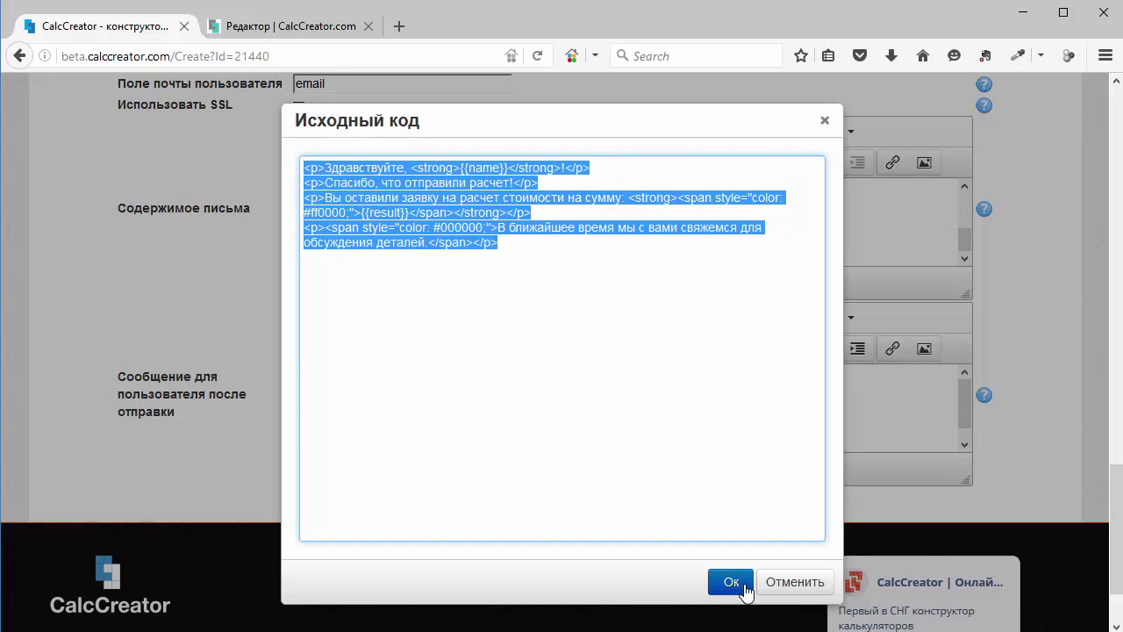
{"action": "left_click", "coordinate": [792, 582]}
Replace the HTML of the message after sending in the new e-mail settings with the copied source and submit it
{"action": "left_click", "coordinate": [296, 5]}
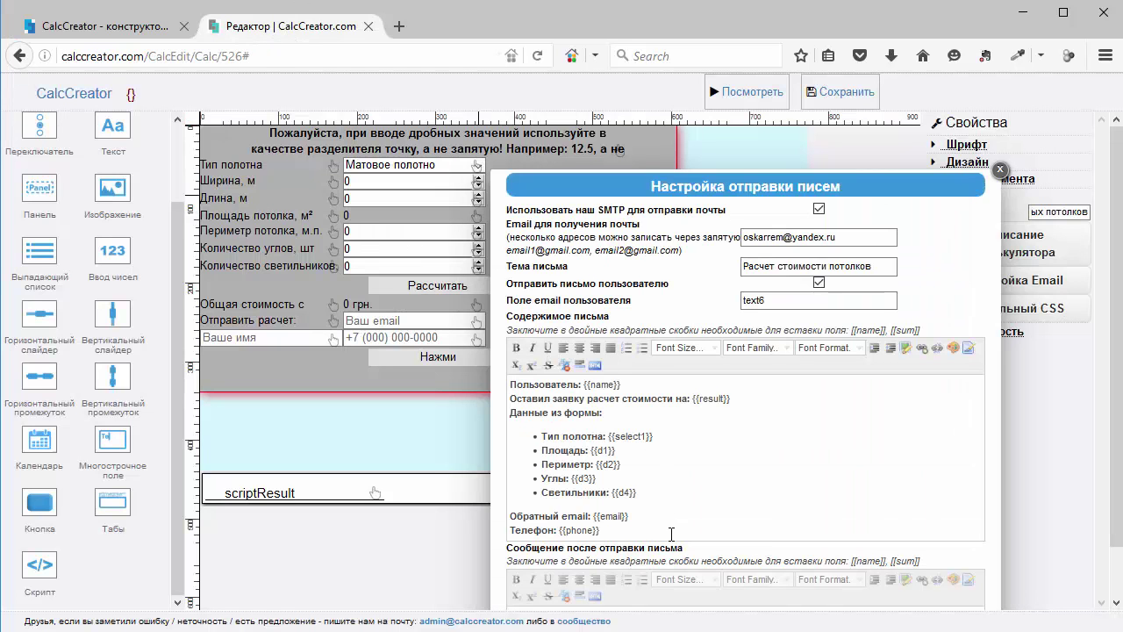
{"action": "scroll", "coordinate": [675, 588], "scroll_direction": "down", "scroll_amount": 1}
{"action": "scroll", "coordinate": [669, 565], "scroll_direction": "down", "scroll_amount": 1}
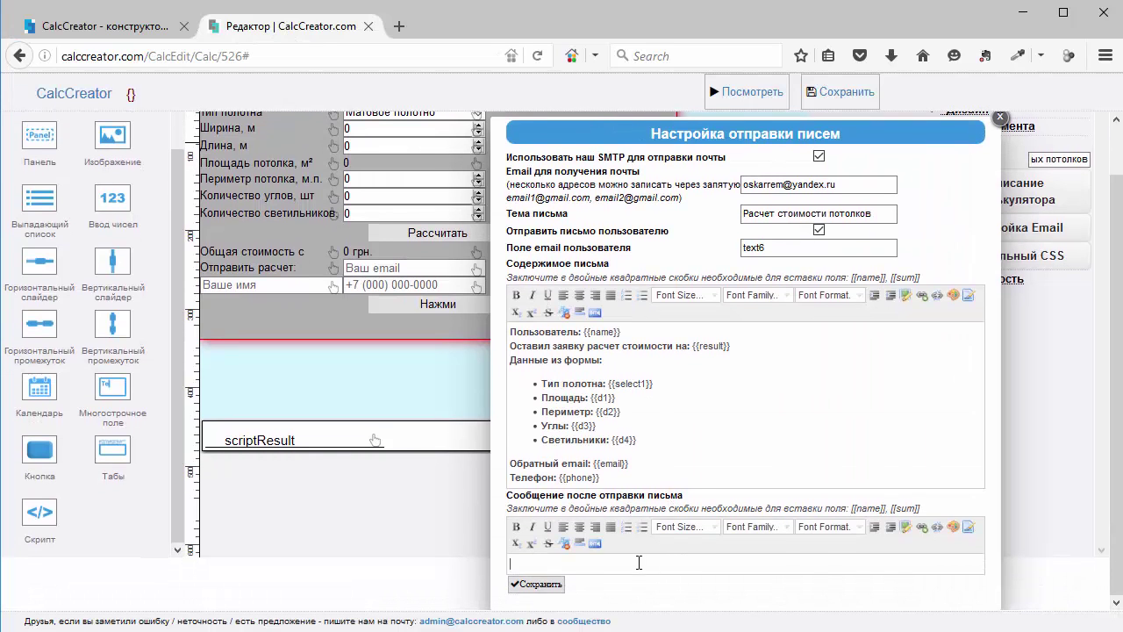
{"action": "left_click", "coordinate": [594, 543]}
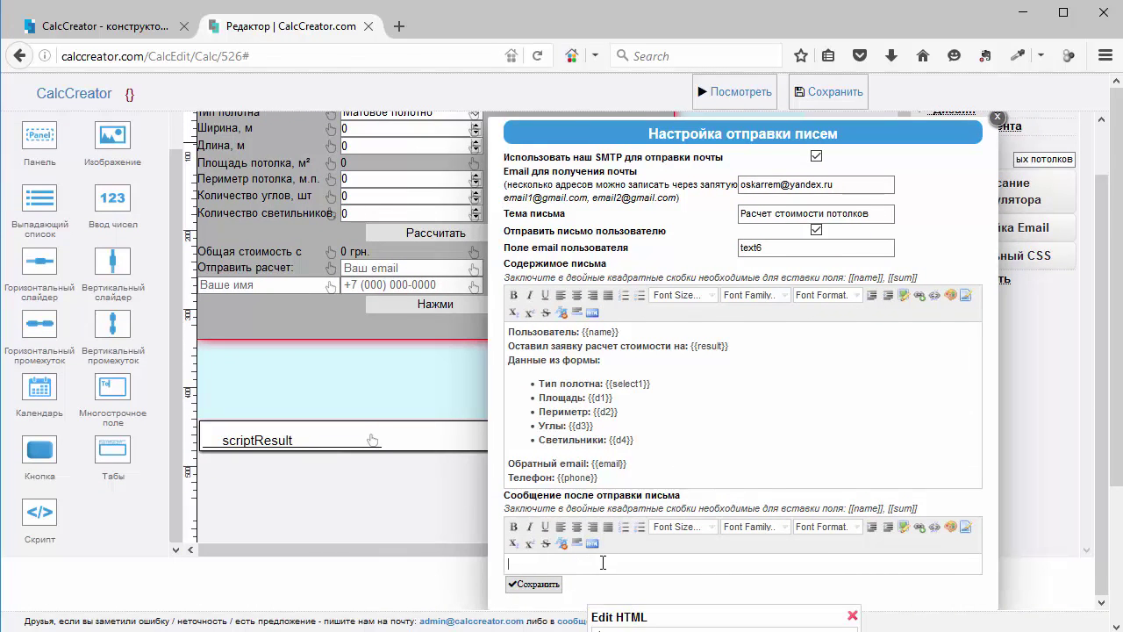
{"action": "scroll", "coordinate": [653, 538], "scroll_direction": "down", "scroll_amount": 5}
{"action": "key", "text": "ctrl+a"}
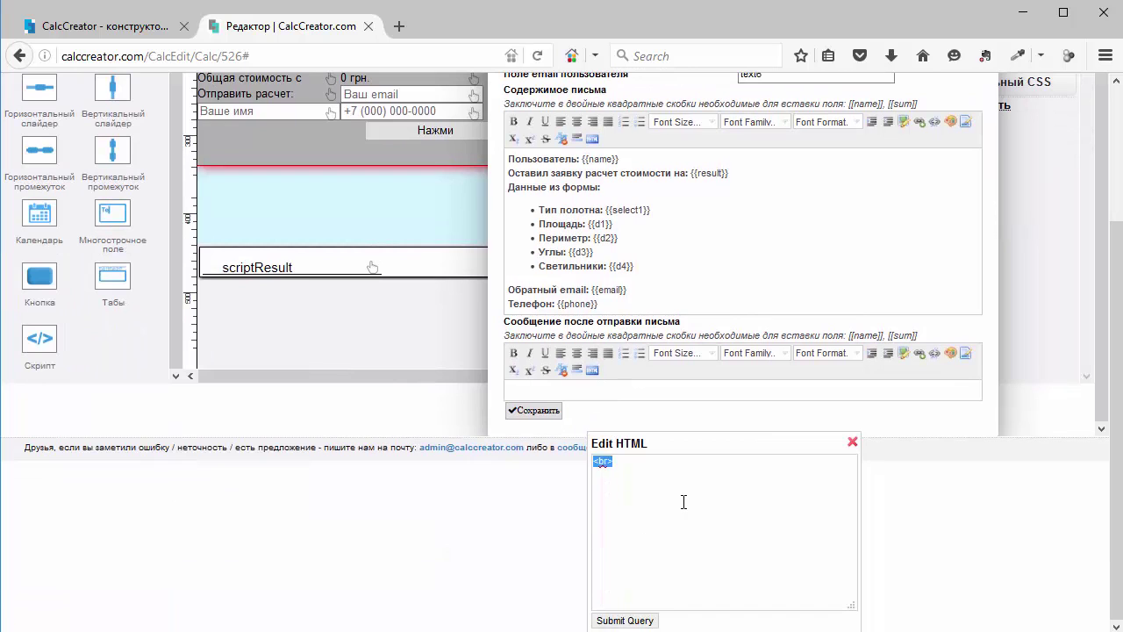
{"action": "type", "text": "<p>Здравствуйте, <strong>{{name}}</strong>!</p> <p>Спасибо, что отправили расчет!</p> <p>Вы оставили заявку на расчет стоимости на сумму: <strong><span style=\"color: #ff0000;\">{{result}}</span></strong></p> <p><span style=\"color: #000000;\">В ближайшее время мы с вами свяжемся для обсуждения деталей.</span></p>"}
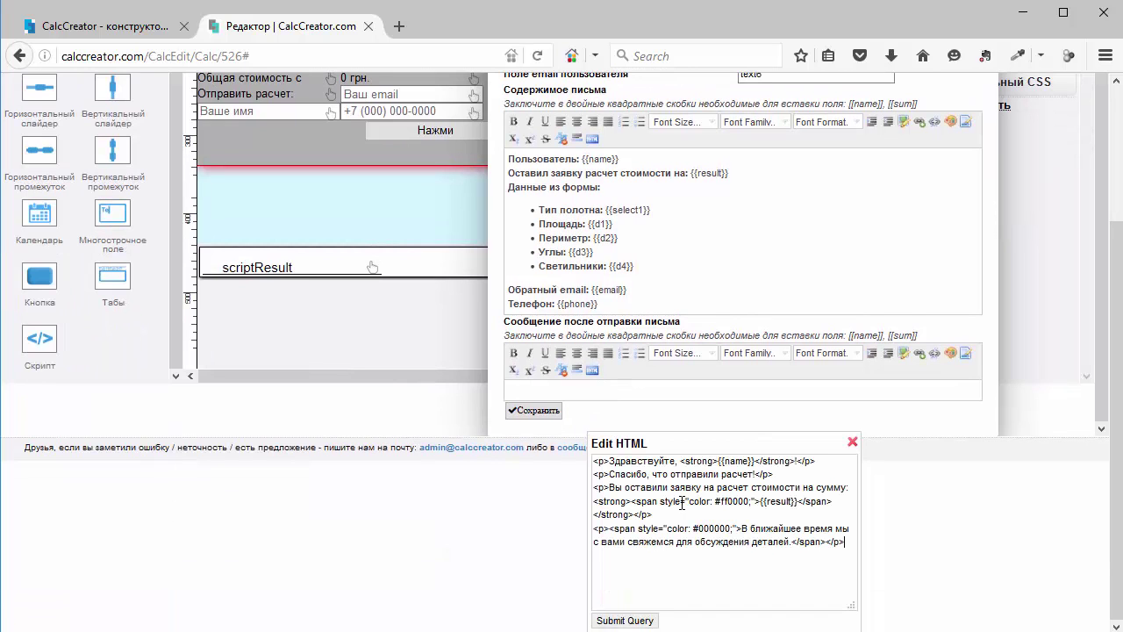
{"action": "left_click", "coordinate": [625, 620]}
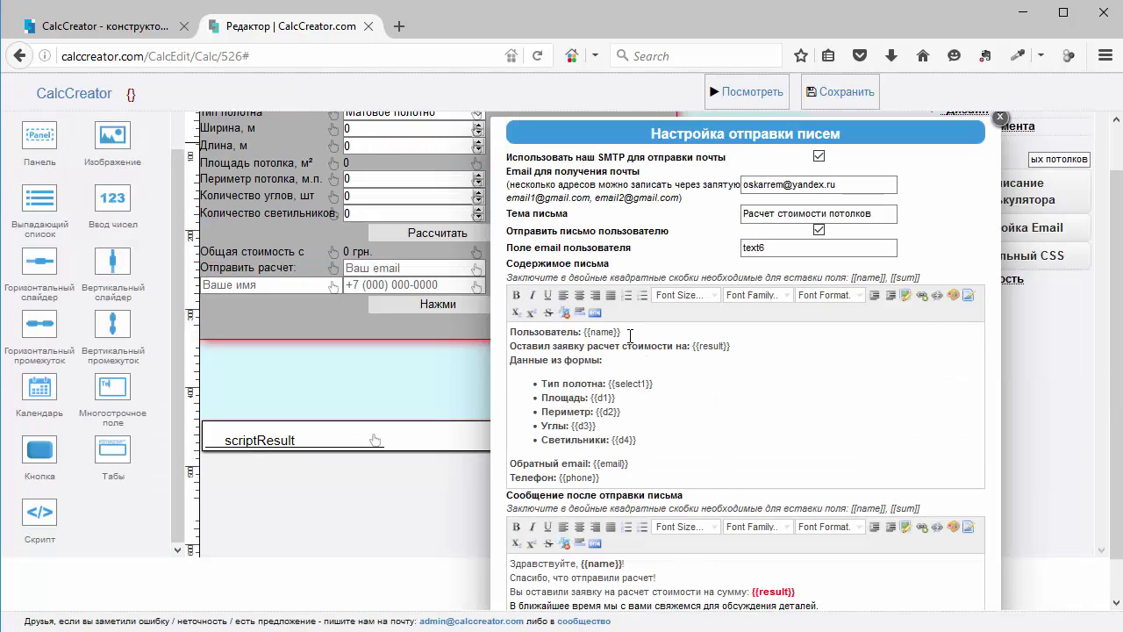
In the new letter content, replace the name placeholder with text7 and the result placeholder with label11
{"action": "scroll", "coordinate": [607, 332], "scroll_direction": "up", "scroll_amount": 1}
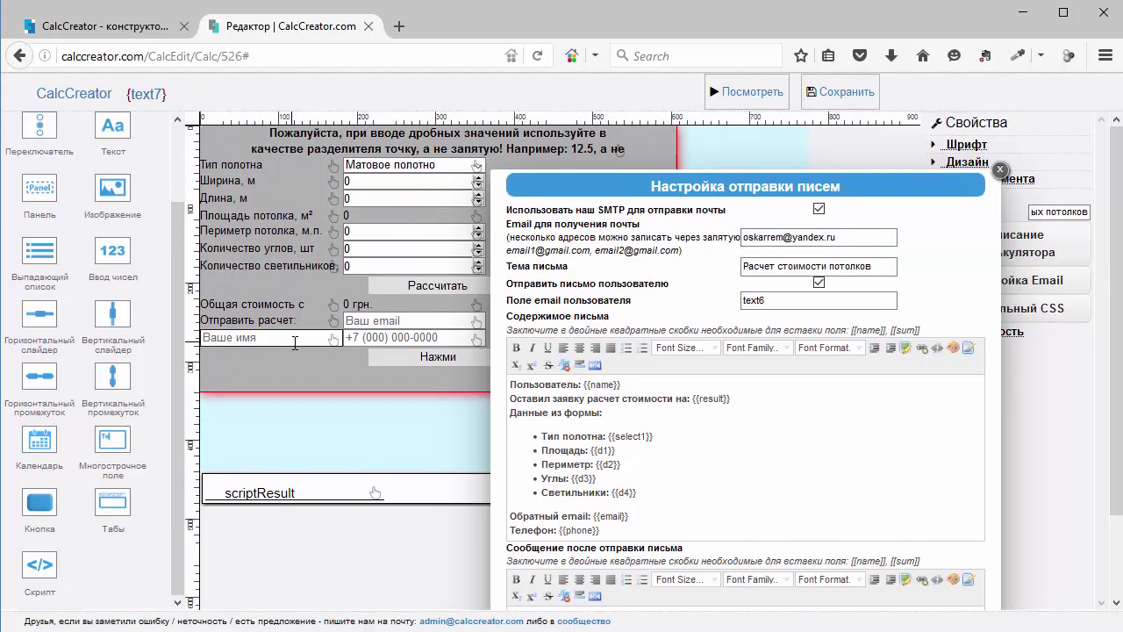
{"action": "double_click", "coordinate": [605, 384]}
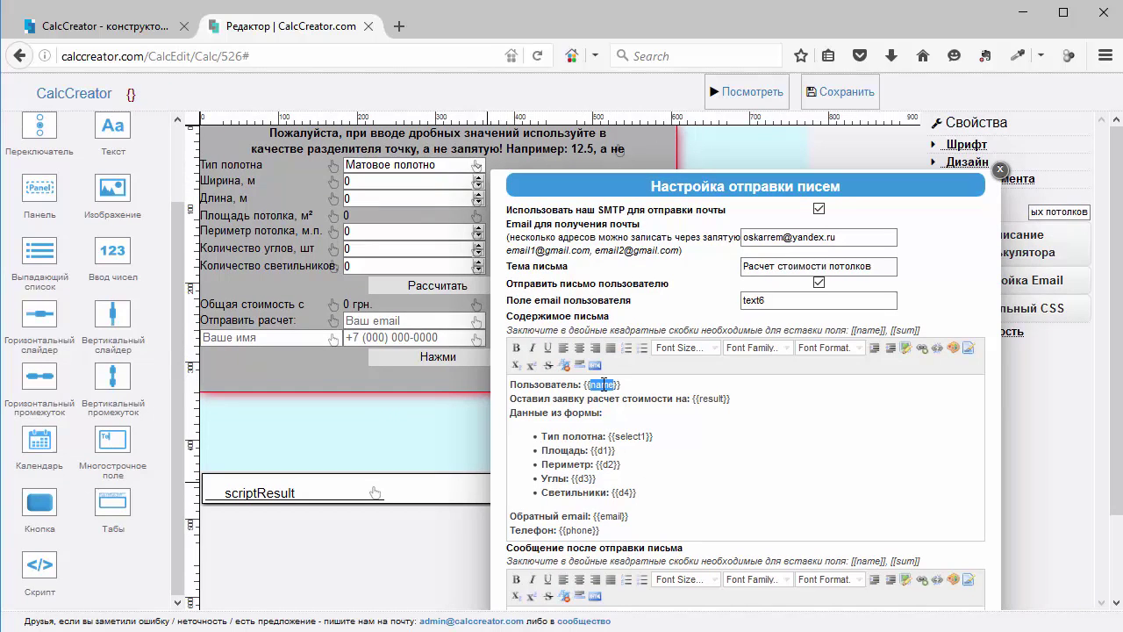
{"action": "type", "text": "text7"}
{"action": "double_click", "coordinate": [714, 399]}
{"action": "type", "text": "label11"}
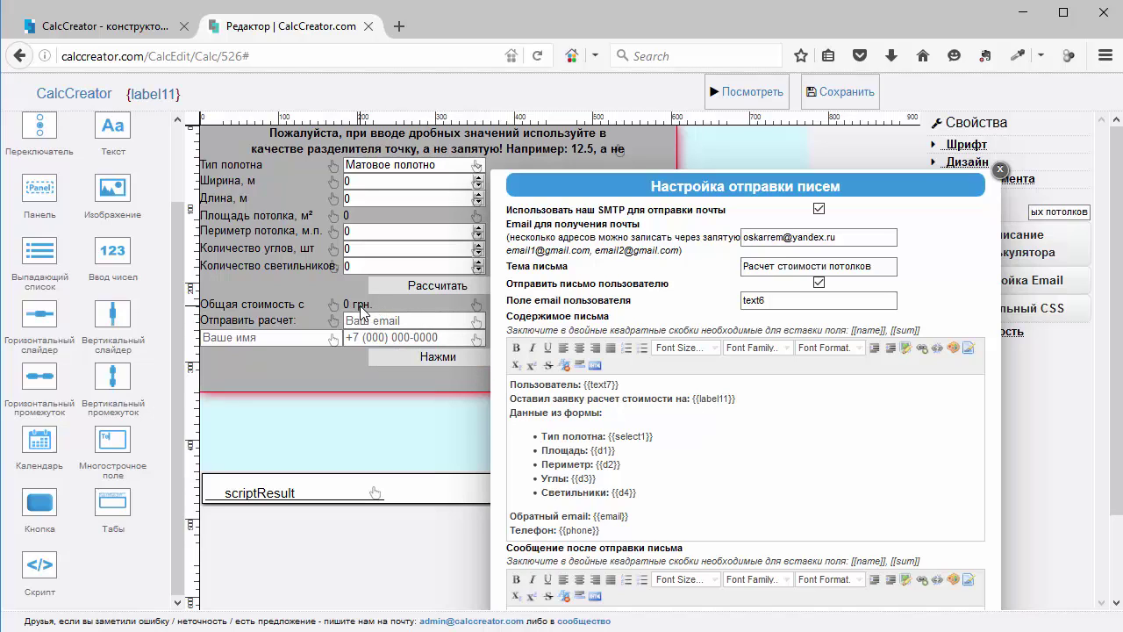
Save the new e-mail sending settings and close their dialog
{"action": "double_click", "coordinate": [629, 438]}
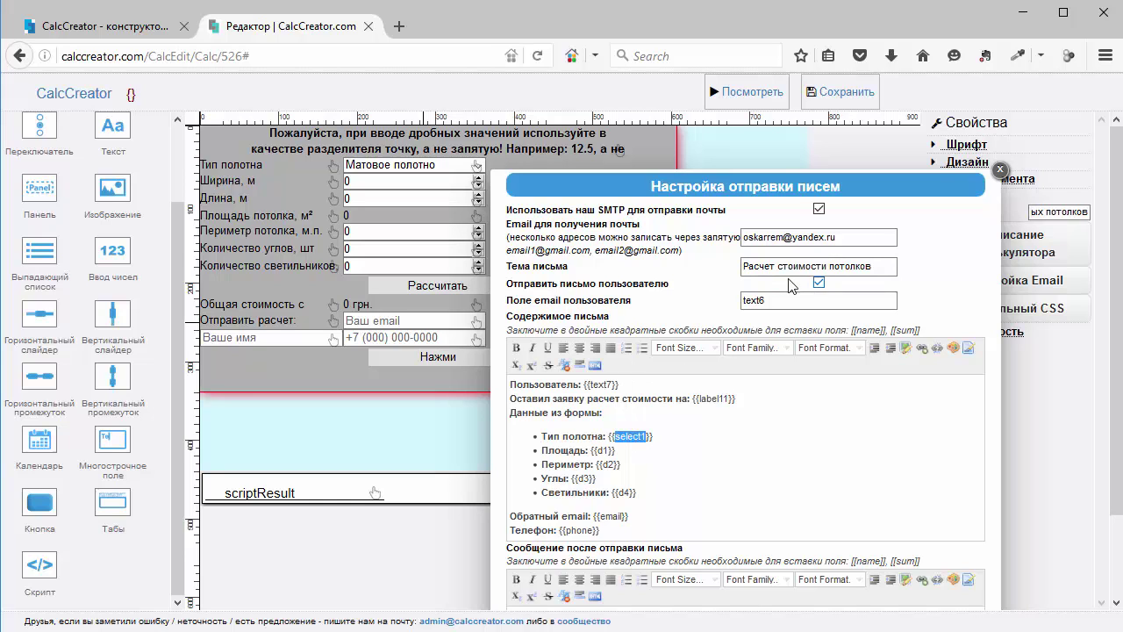
{"action": "scroll", "coordinate": [605, 515], "scroll_direction": "down", "scroll_amount": 2}
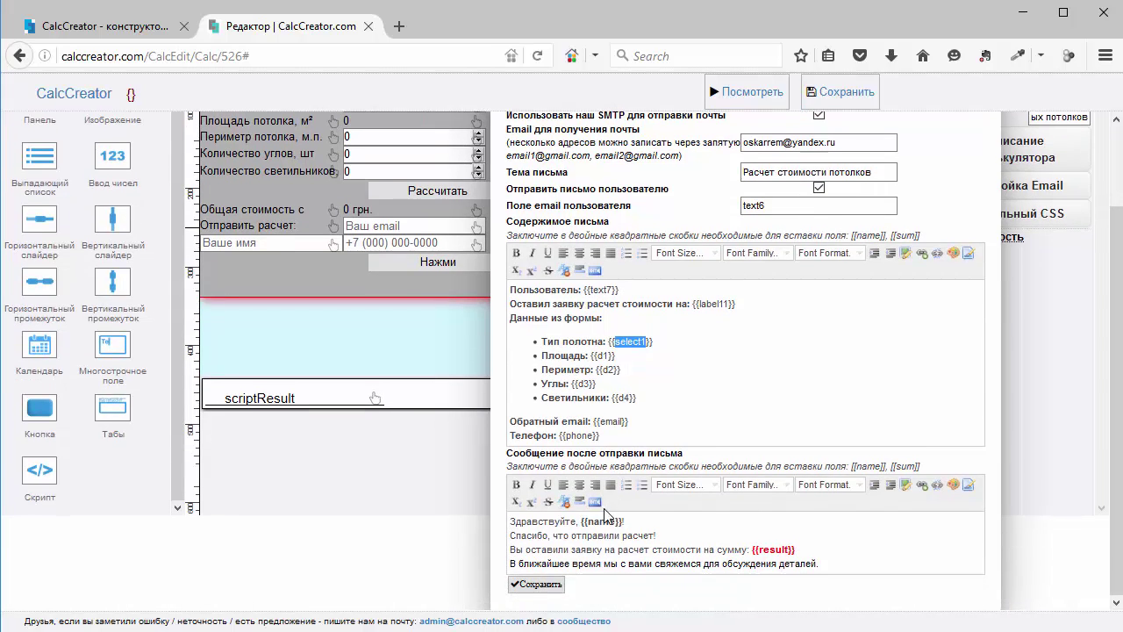
{"action": "left_click", "coordinate": [537, 585]}
{"action": "scroll", "coordinate": [730, 326], "scroll_direction": "up", "scroll_amount": 2}
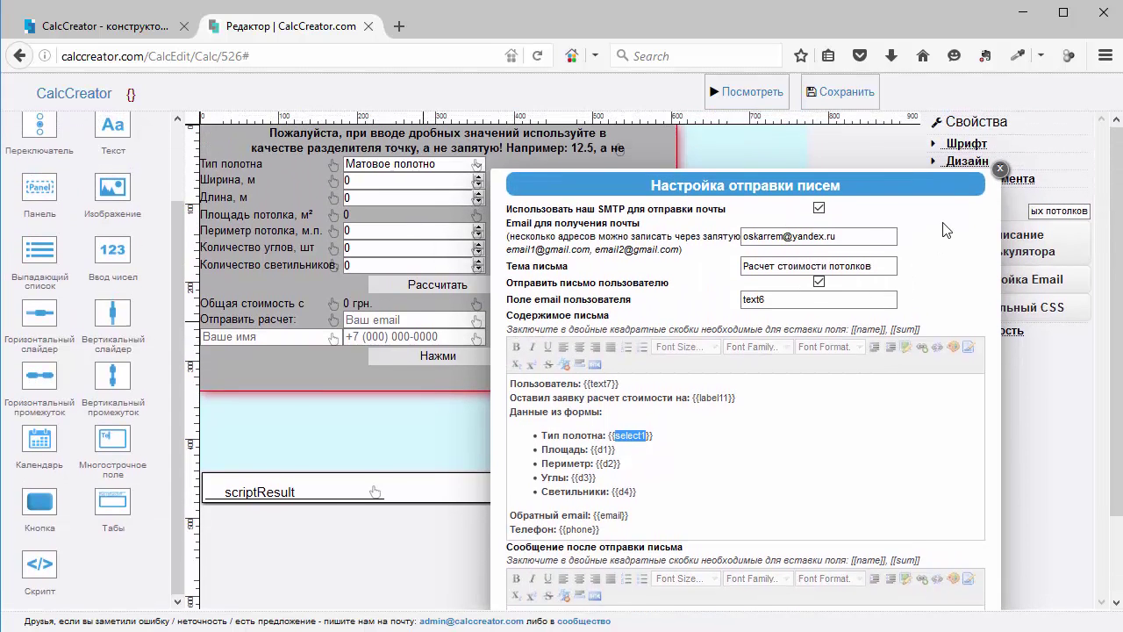
{"action": "scroll", "coordinate": [730, 326], "scroll_direction": "down", "scroll_amount": 2}
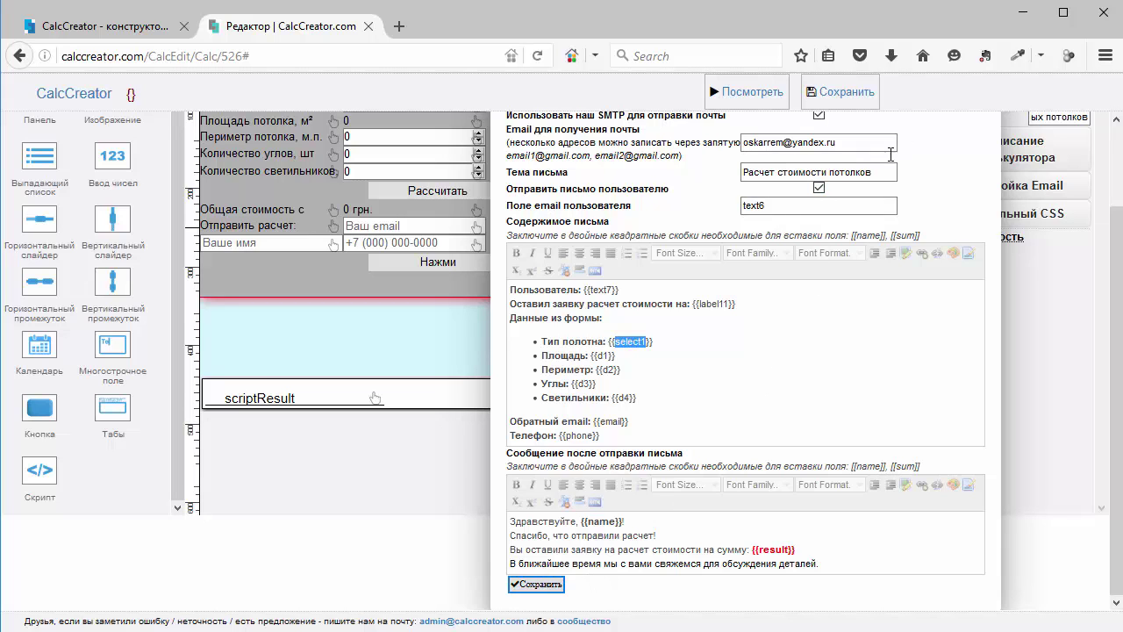
{"action": "scroll", "coordinate": [845, 304], "scroll_direction": "up", "scroll_amount": 2}
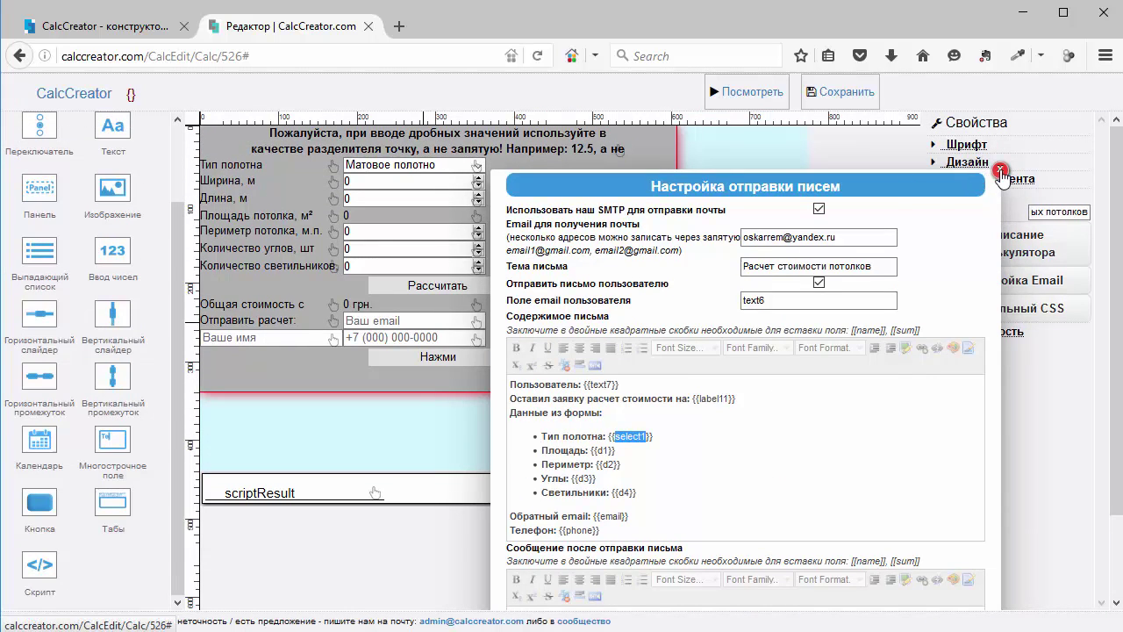
{"action": "left_click", "coordinate": [1001, 172]}
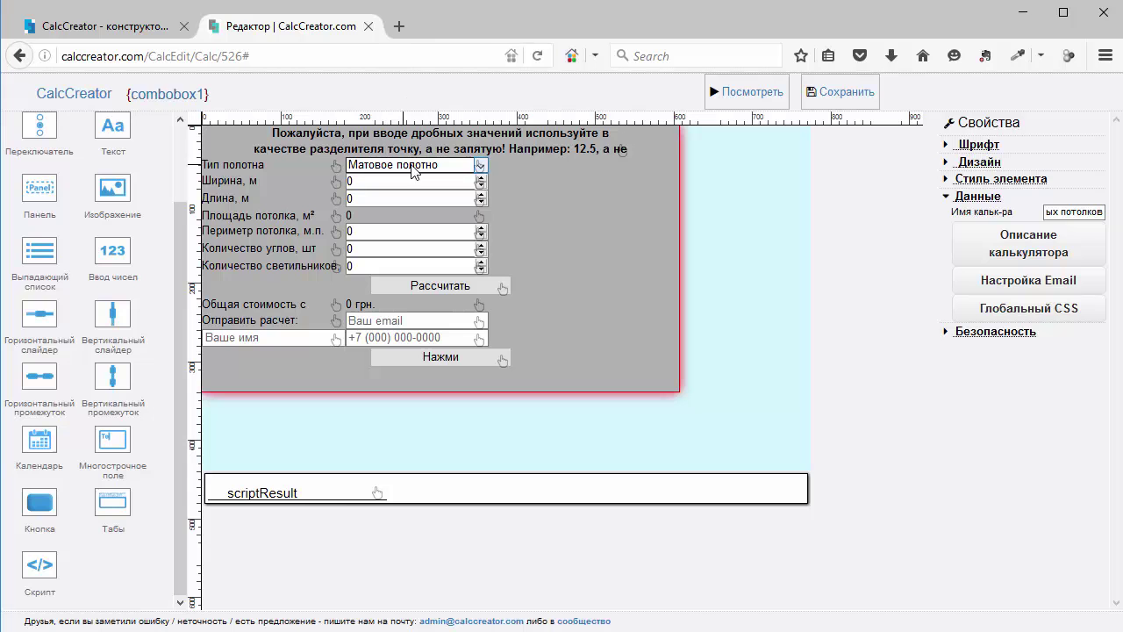
Search the web for "jquery select получить текст", open the first article and select its code line for getting the selected option's text
{"action": "left_click", "coordinate": [400, 29]}
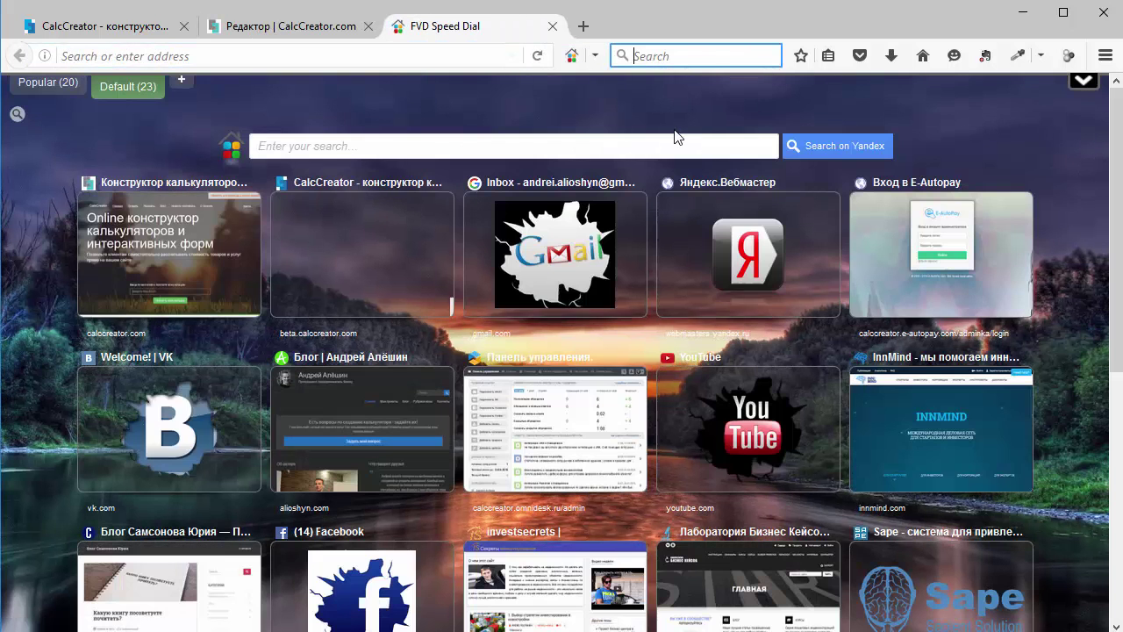
{"action": "type", "text": "jQ"}
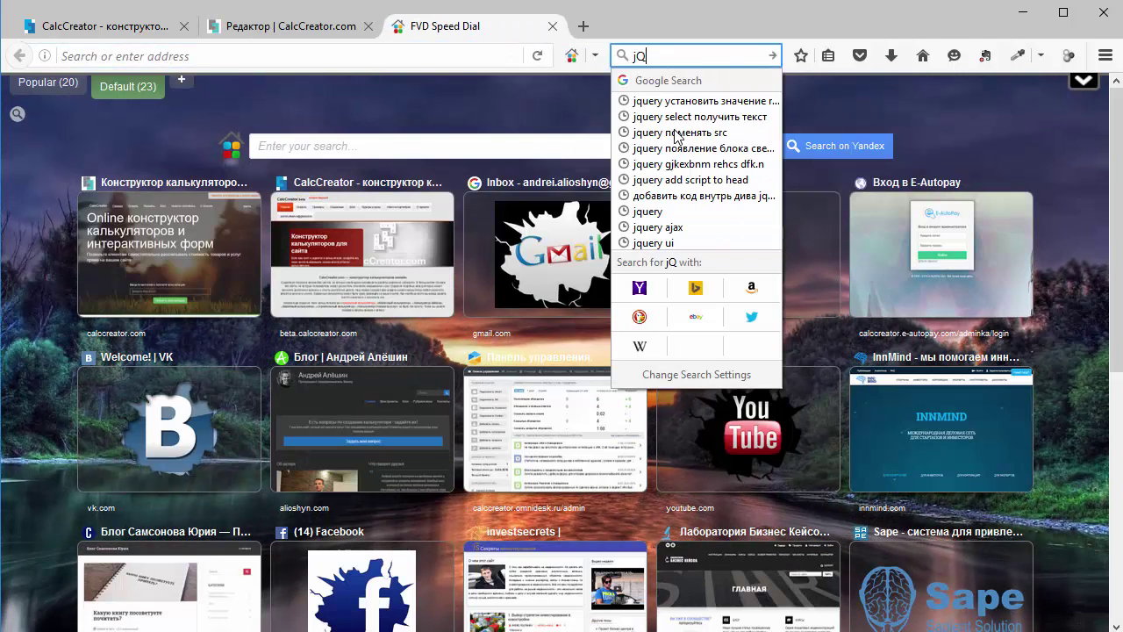
{"action": "type", "text": "ue"}
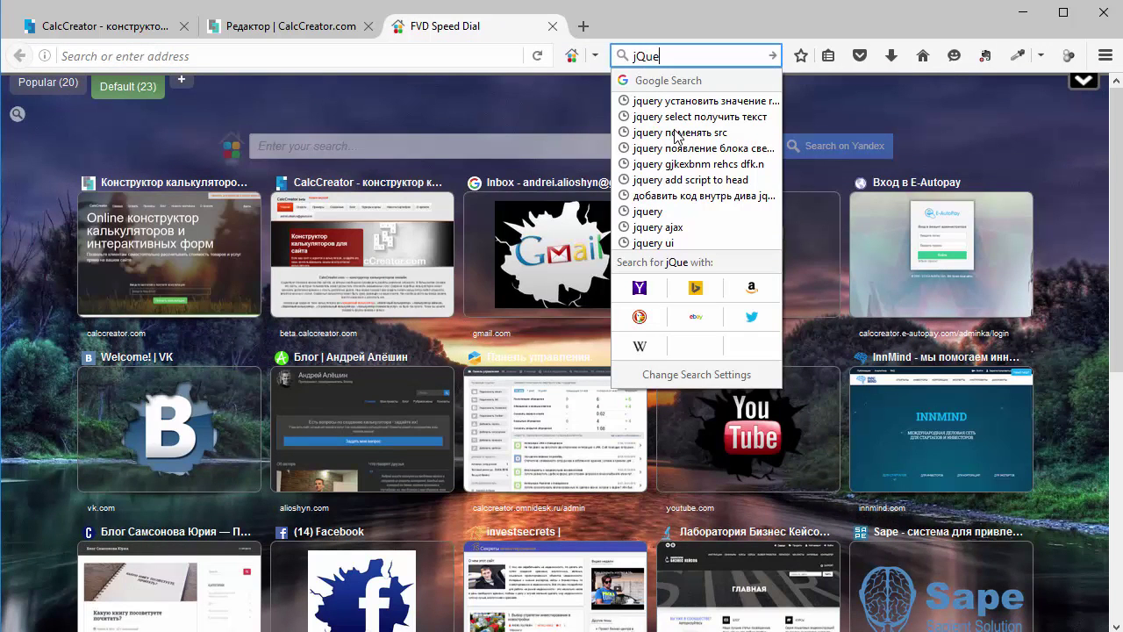
{"action": "type", "text": "ry получить"}
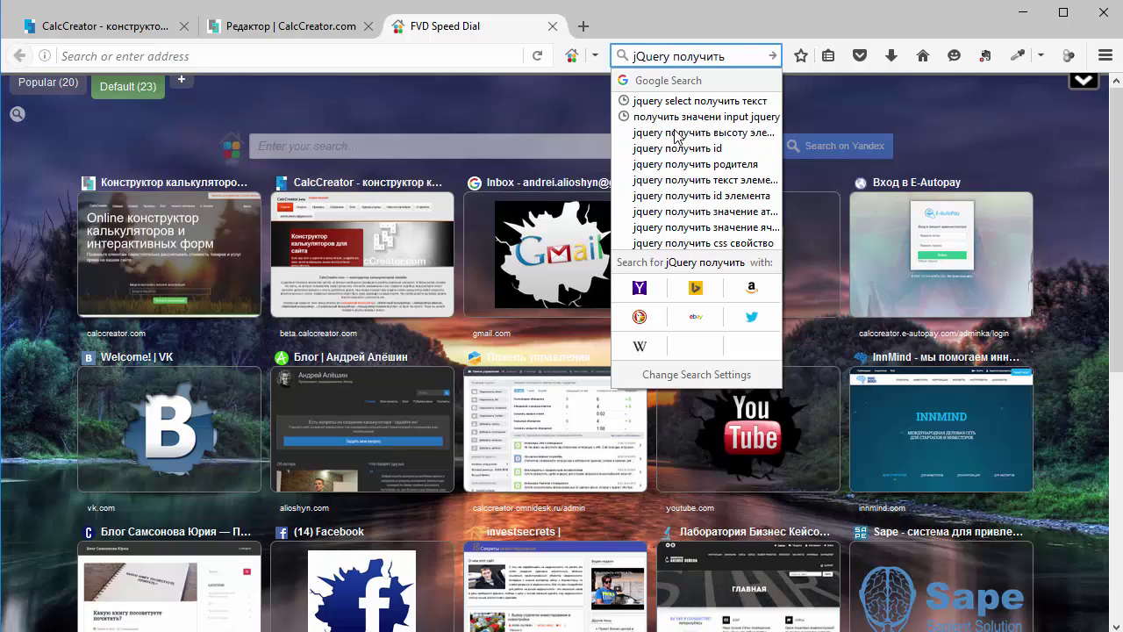
{"action": "key", "text": "Down"}
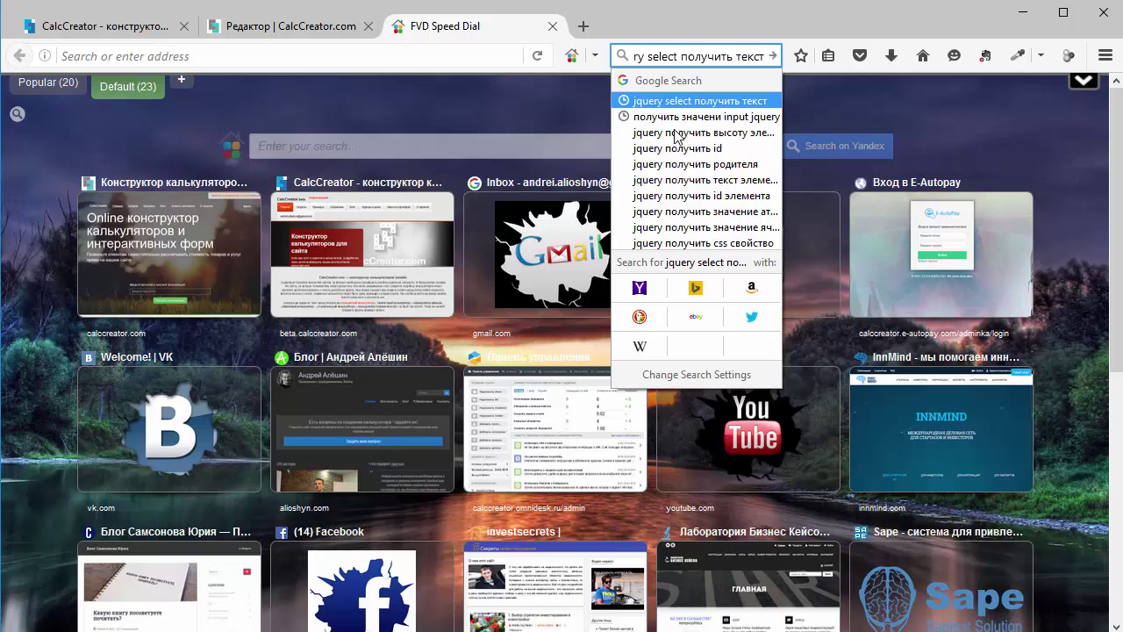
{"action": "key", "text": "Return"}
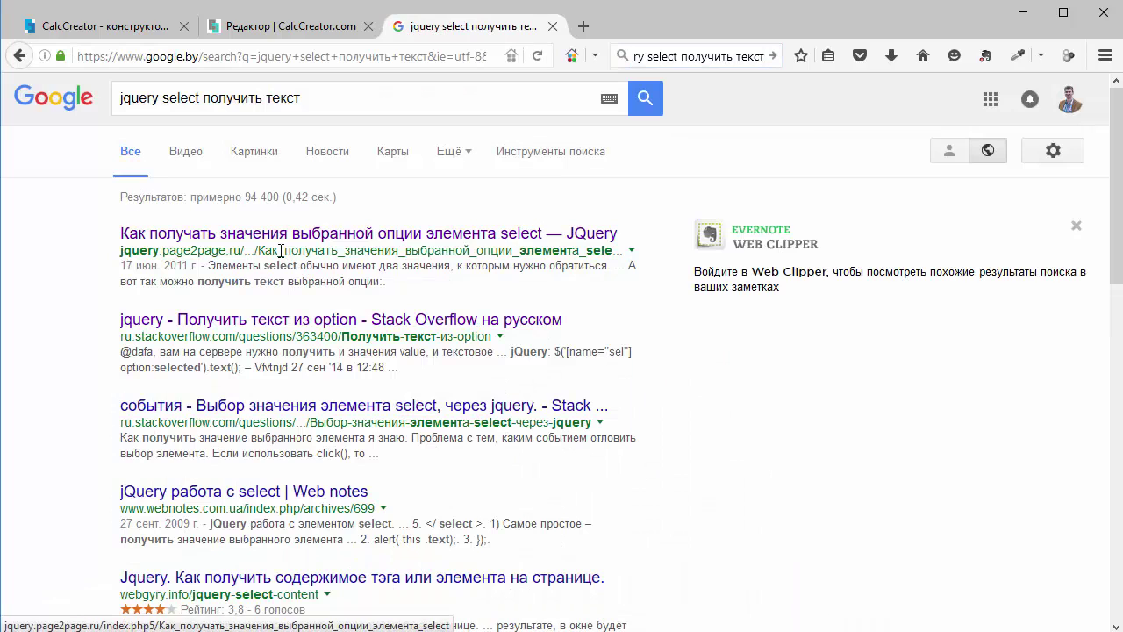
{"action": "left_click", "coordinate": [304, 241]}
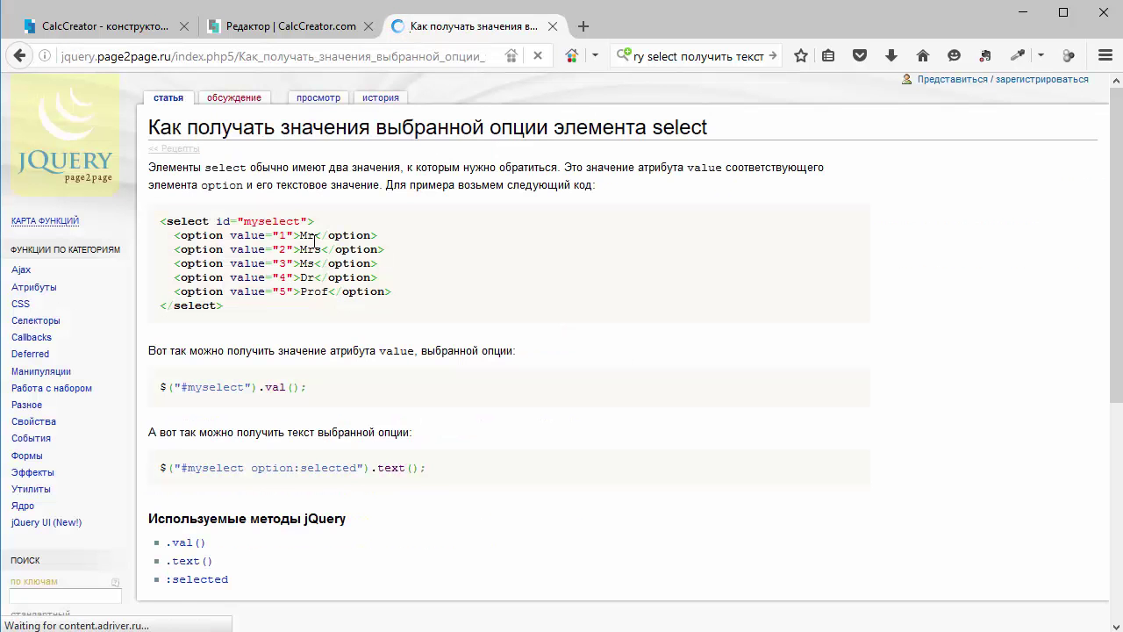
{"action": "left_click_drag", "start_coordinate": [166, 468], "coordinate": [439, 472]}
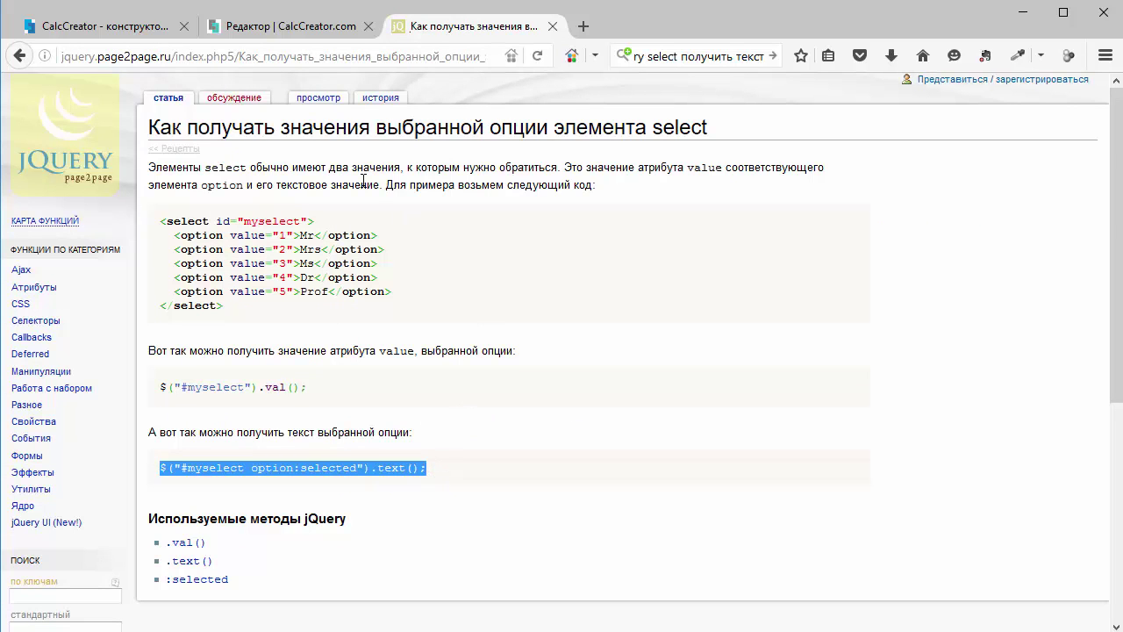
Return to the new calculator editor and add a text element under the "Нажми" button in the main panel
{"action": "left_click", "coordinate": [307, 27]}
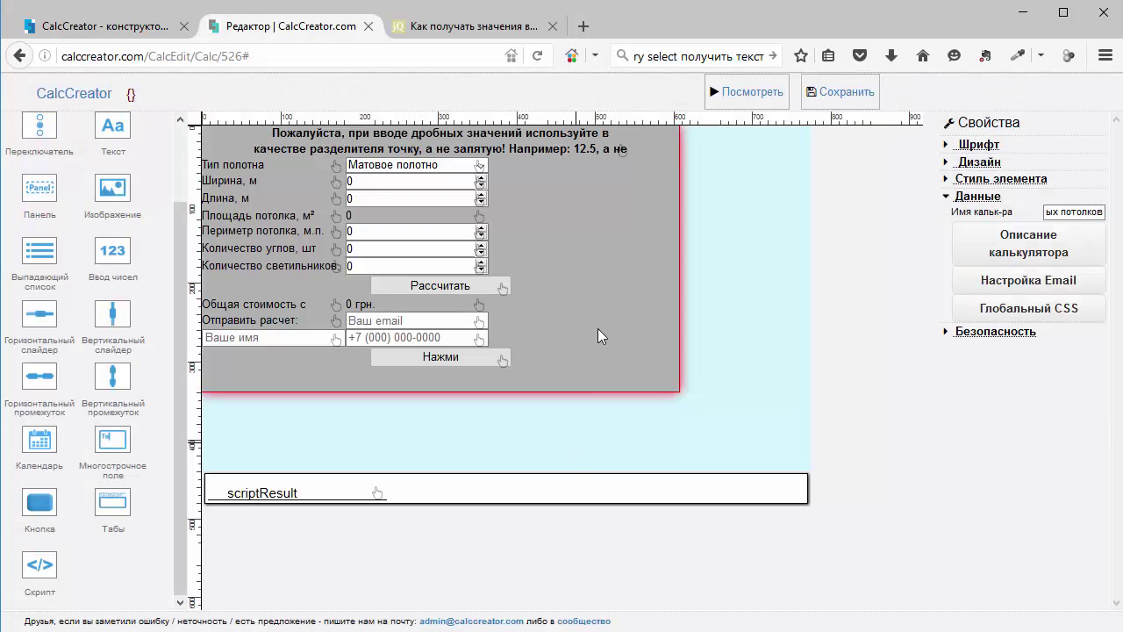
{"action": "left_click", "coordinate": [610, 263]}
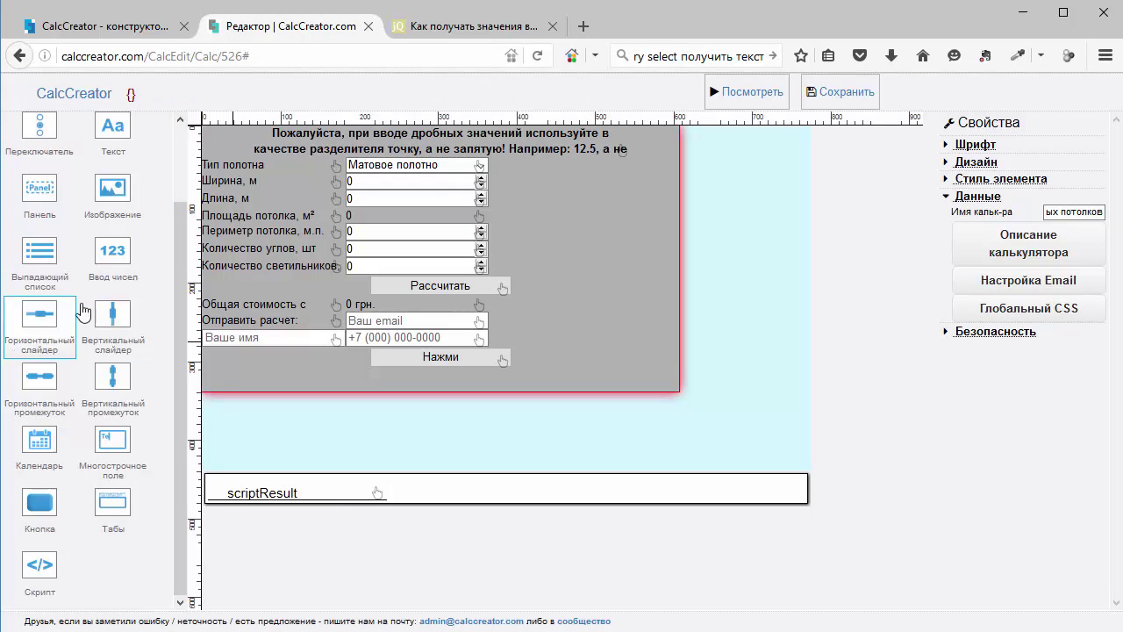
{"action": "scroll", "coordinate": [115, 151], "scroll_direction": "up", "scroll_amount": 1}
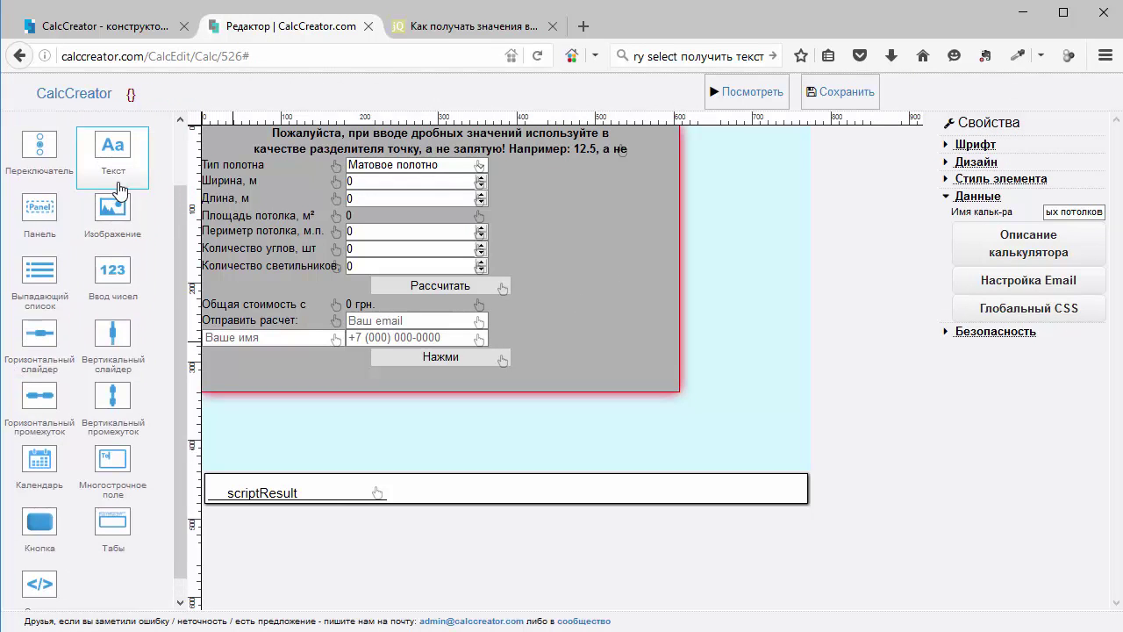
{"action": "left_click", "coordinate": [118, 198]}
{"action": "left_click", "coordinate": [336, 377]}
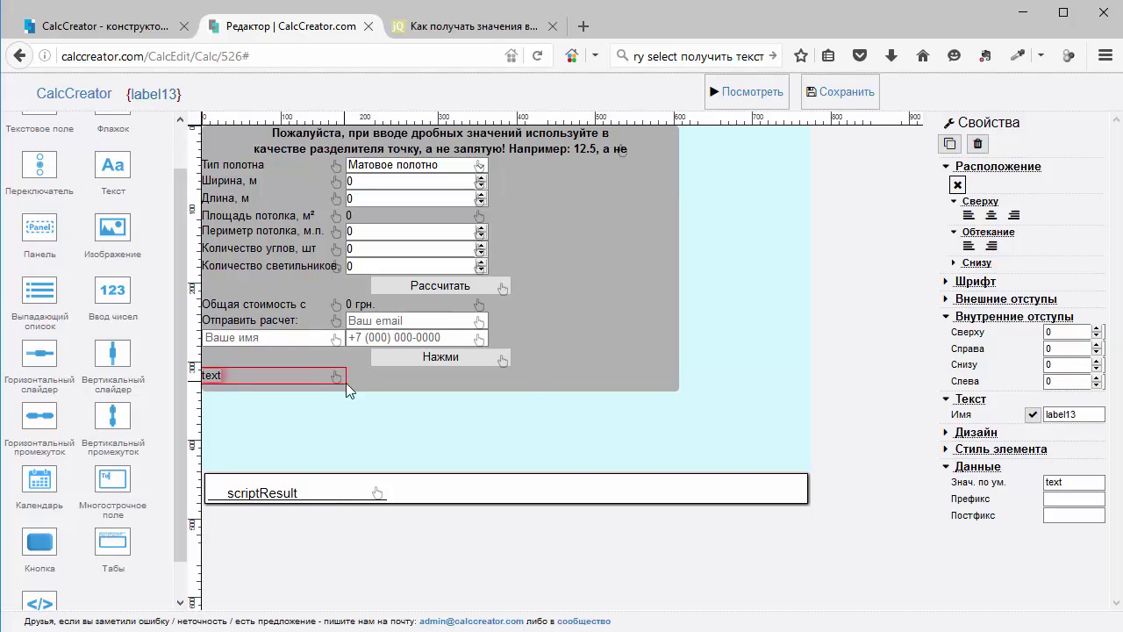
Set the top outer margin of the new text element label13 to 150
{"action": "left_click", "coordinate": [1002, 300]}
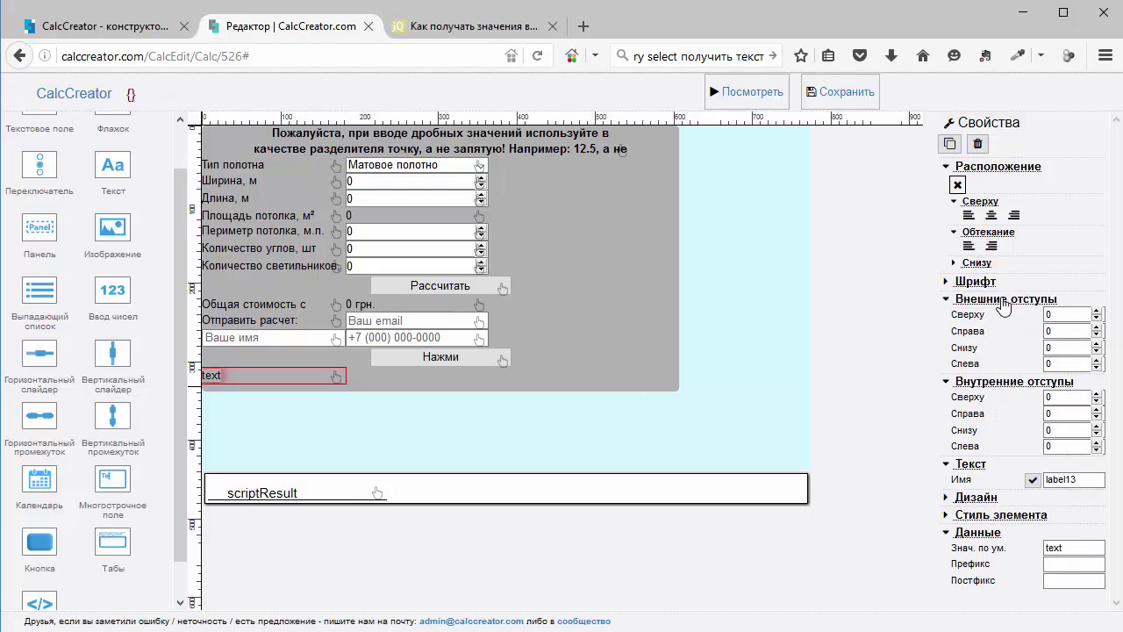
{"action": "double_click", "coordinate": [1068, 313]}
{"action": "left_click", "coordinate": [227, 373]}
{"action": "left_click", "coordinate": [1063, 331]}
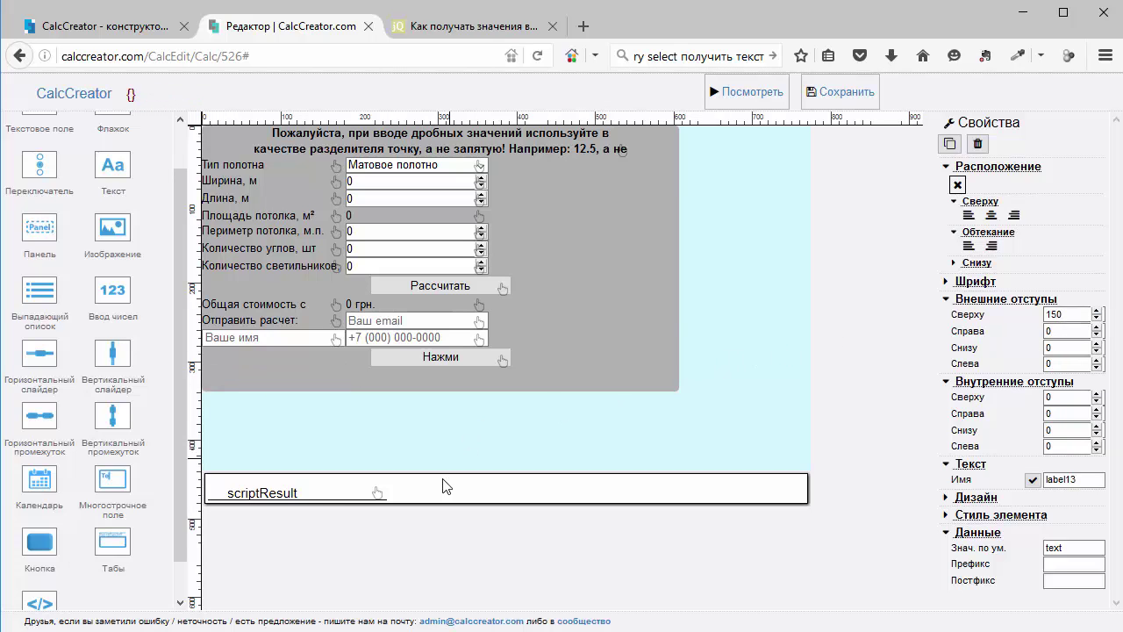
Open the code of scriptResult and append the comment "// Параметр для письма" after the final cost line
{"action": "left_click", "coordinate": [379, 493]}
{"action": "left_click", "coordinate": [1082, 265]}
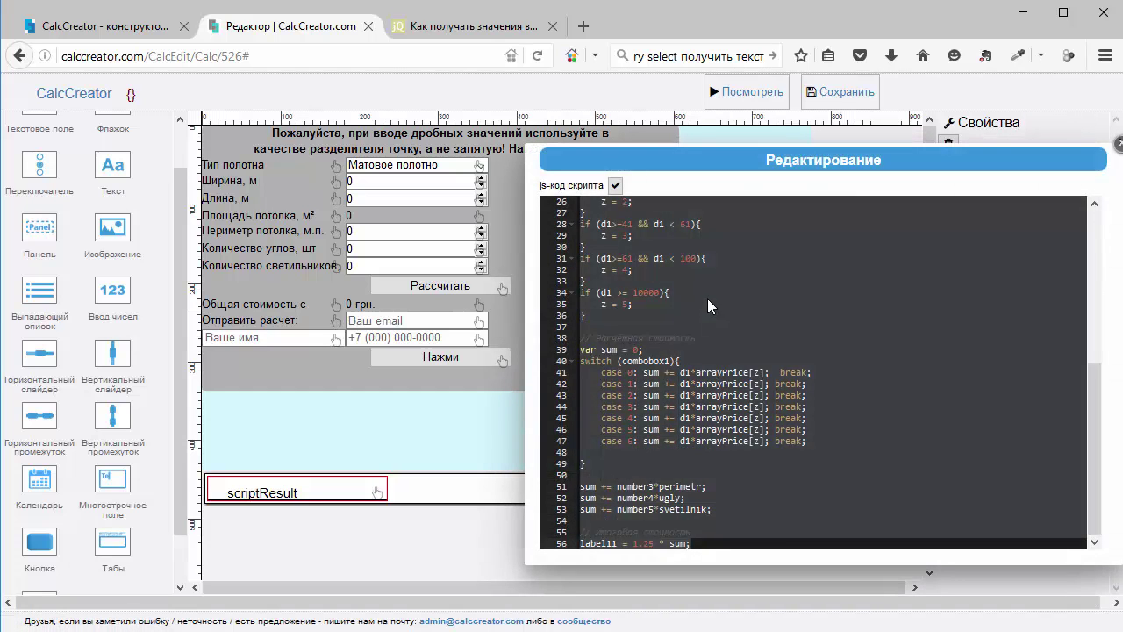
{"action": "scroll", "coordinate": [716, 430], "scroll_direction": "up", "scroll_amount": 5}
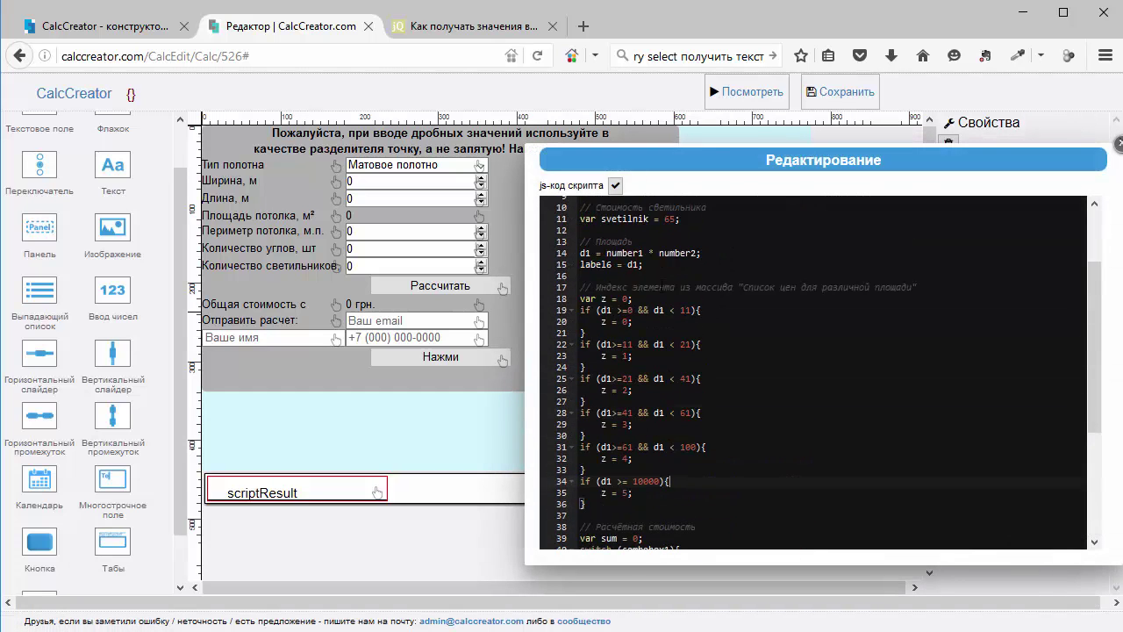
{"action": "scroll", "coordinate": [729, 474], "scroll_direction": "down", "scroll_amount": 5}
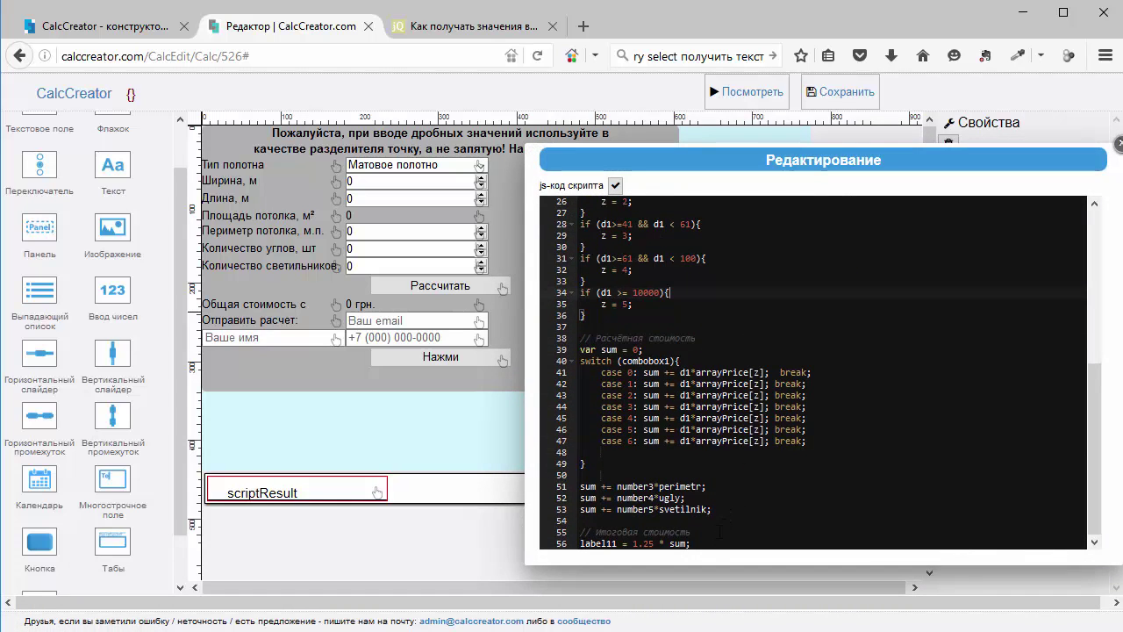
{"action": "left_click", "coordinate": [715, 551]}
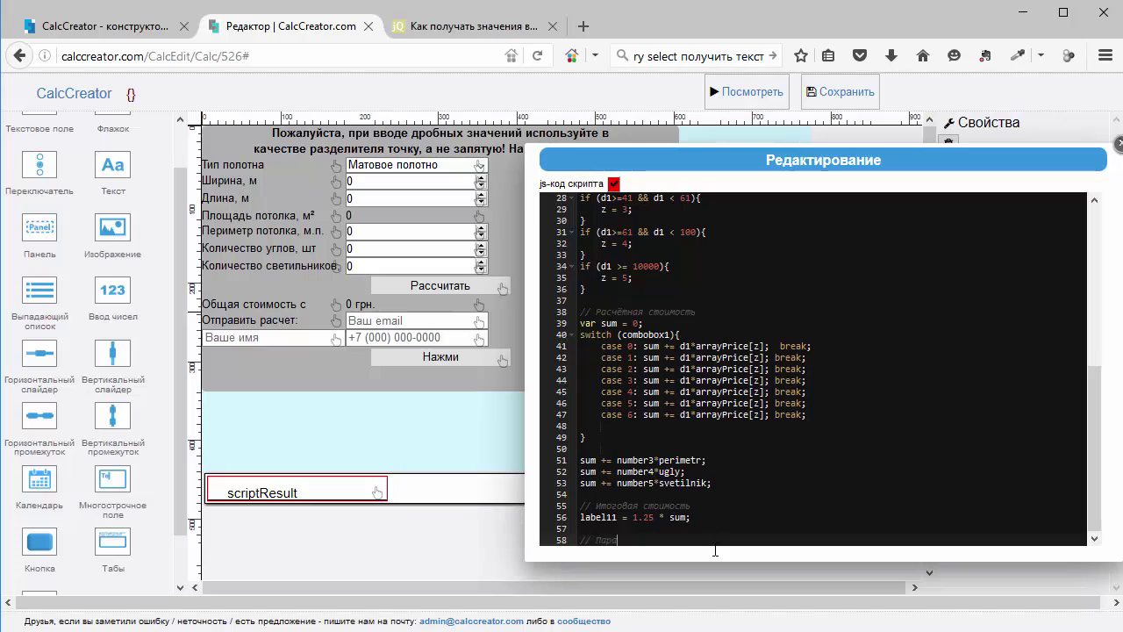
{"action": "type", "text": "метр для письма"}
{"action": "key", "text": "Return"}
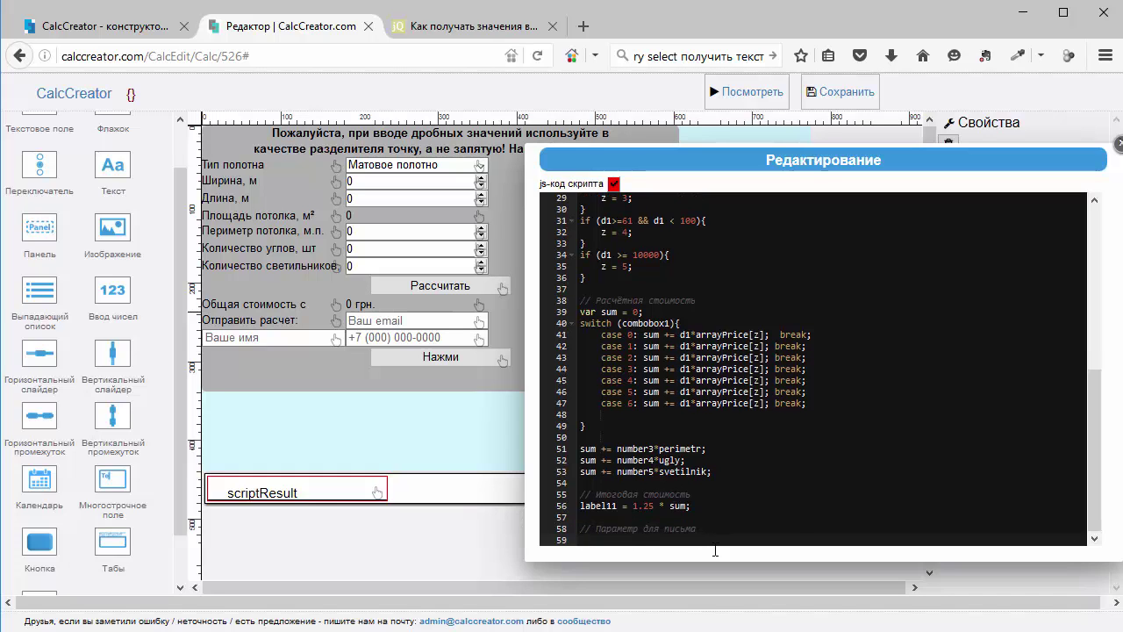
Add the script line label13 = $("#combobox1 option:selected").text(); under the comment and close the script editor
{"action": "type", "text": "label13 ="}
{"action": "type", "text": "$(\"#myselect option:selected\").text();"}
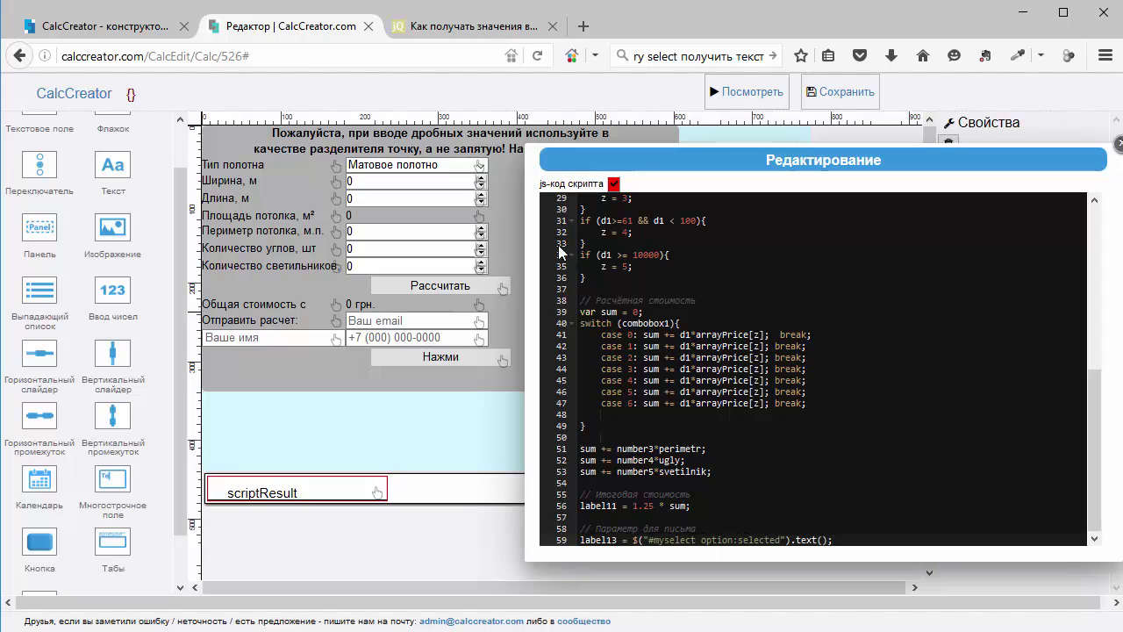
{"action": "double_click", "coordinate": [678, 539]}
{"action": "type", "text": "combobox1"}
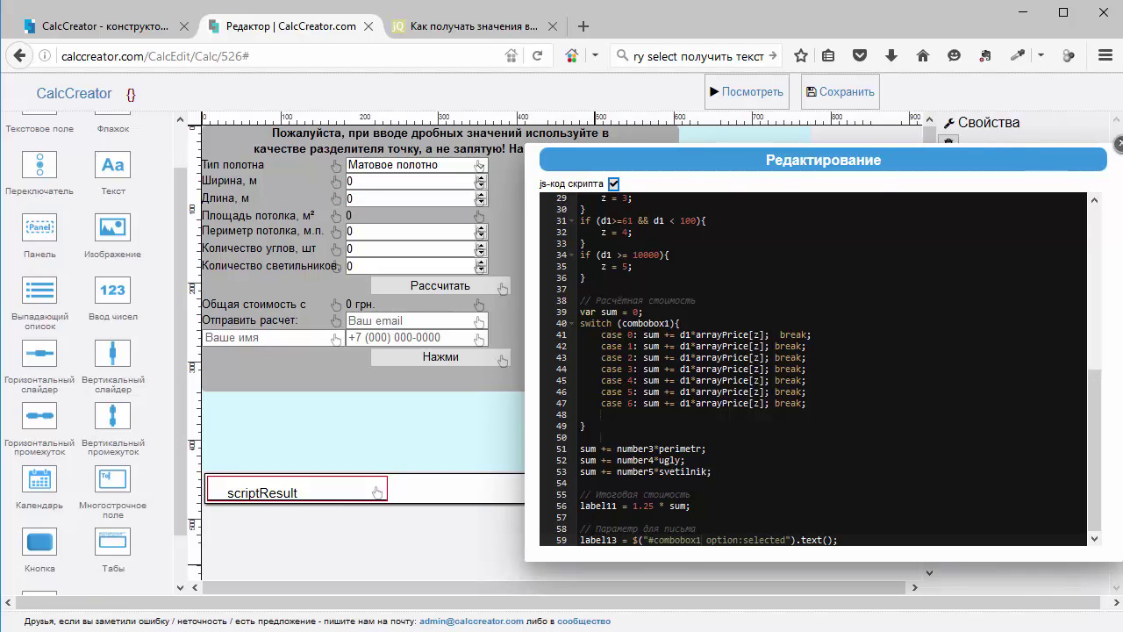
{"action": "left_click", "coordinate": [1118, 145]}
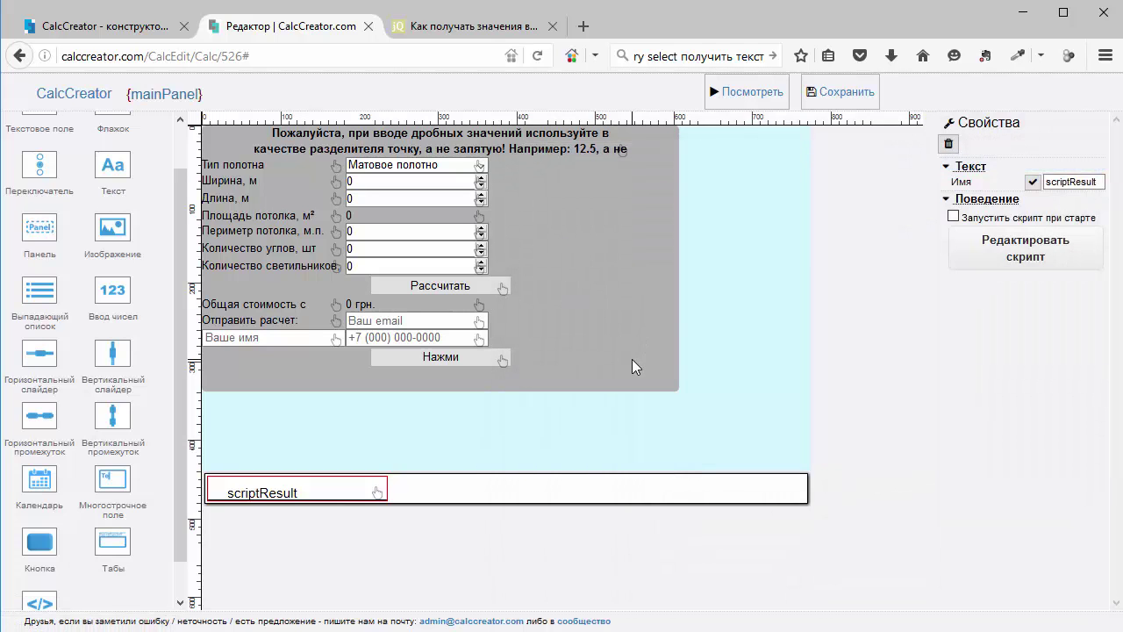
Open the main panel's e-mail sending settings and go to the letter content
{"action": "left_click", "coordinate": [632, 359]}
{"action": "left_click", "coordinate": [1018, 281]}
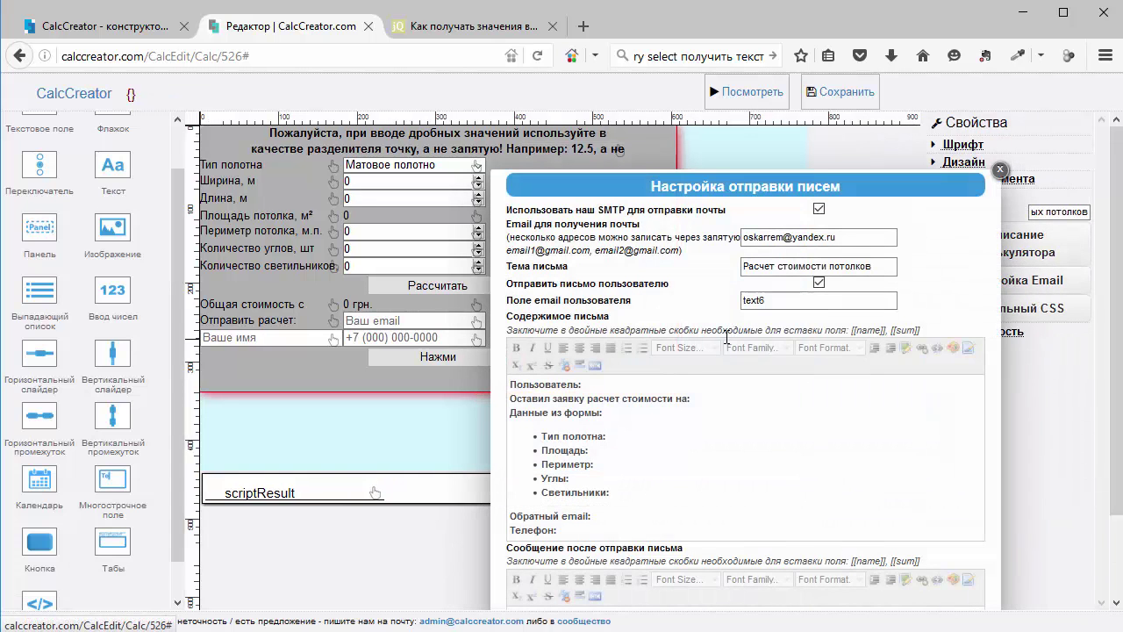
{"action": "left_click", "coordinate": [647, 437]}
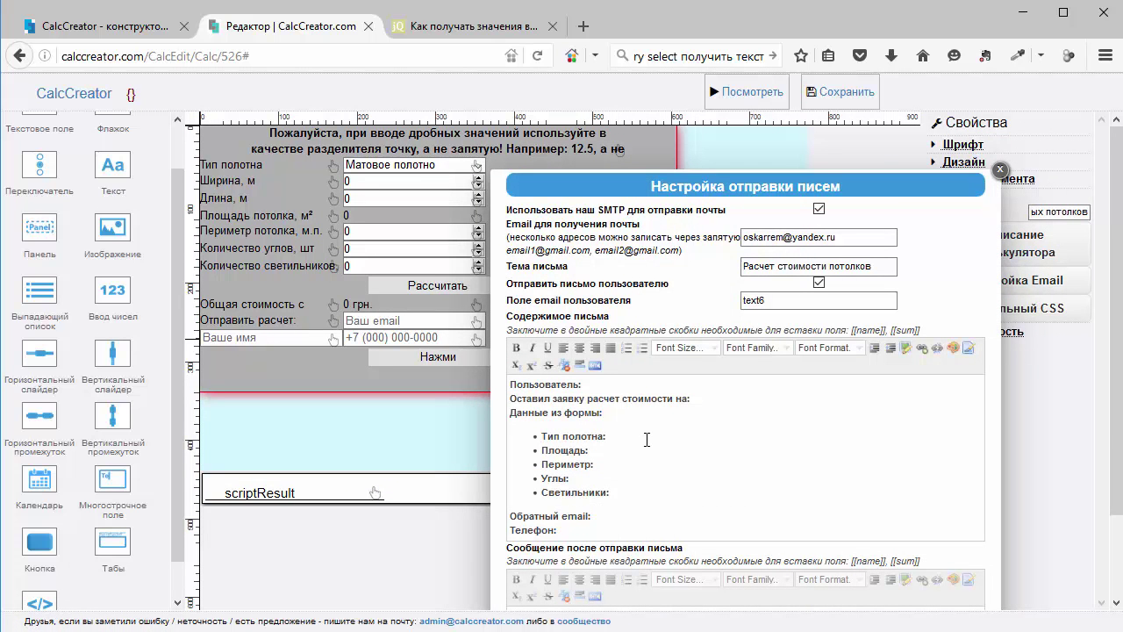
{"action": "scroll", "coordinate": [647, 438], "scroll_direction": "down", "scroll_amount": 2}
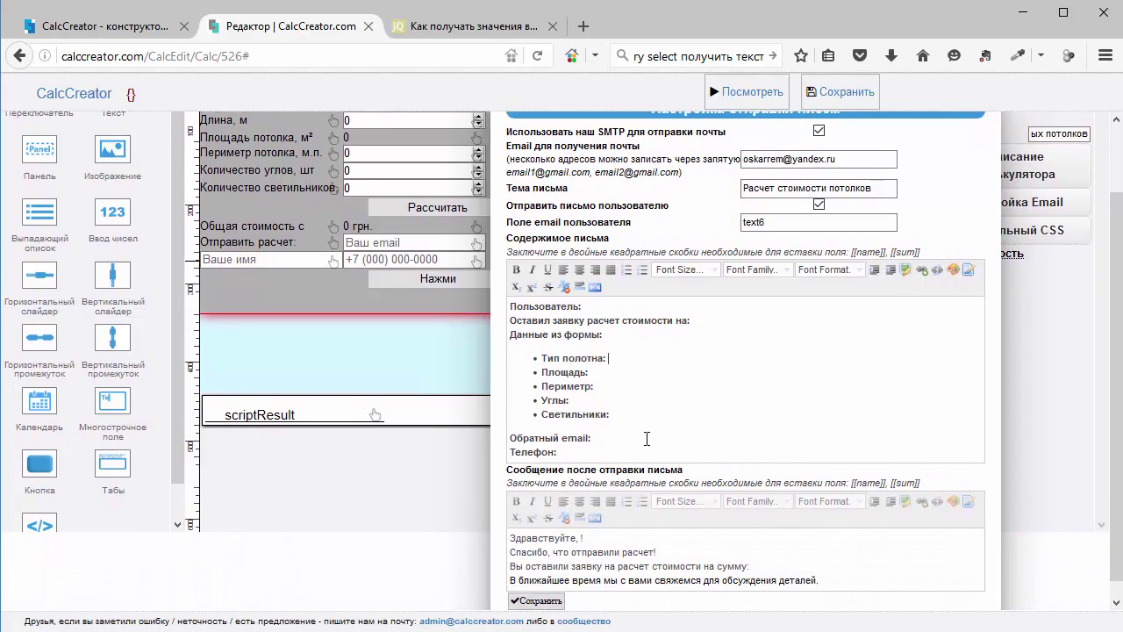
{"action": "scroll", "coordinate": [647, 439], "scroll_direction": "up", "scroll_amount": 1}
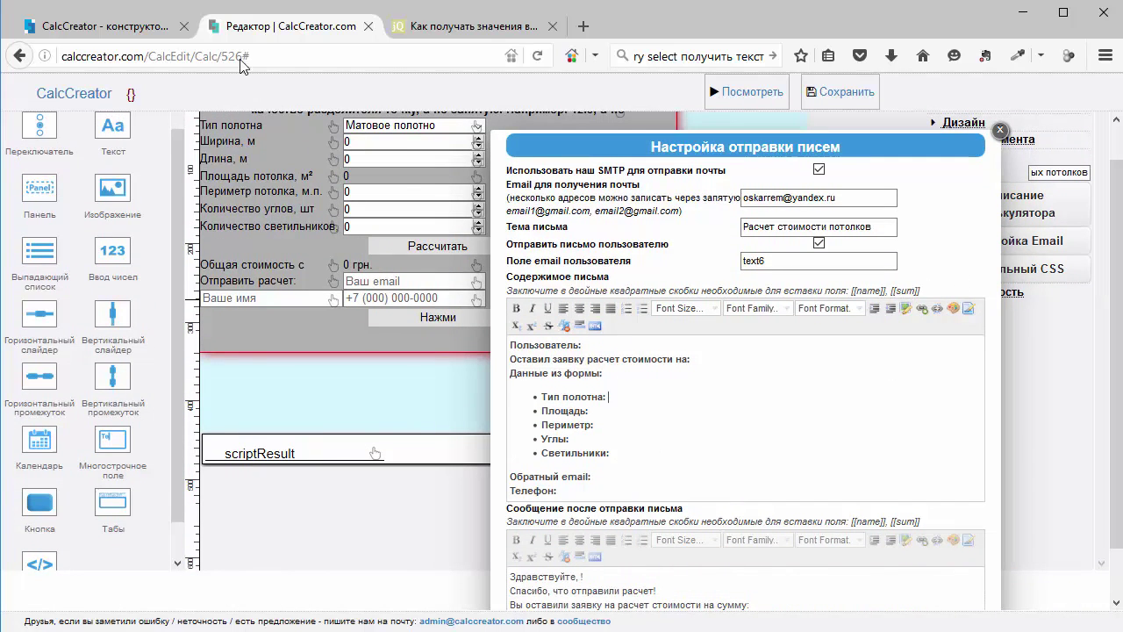
Check the placeholders used in the old calculator's letter content, starting from its first lines
{"action": "left_click", "coordinate": [109, 31]}
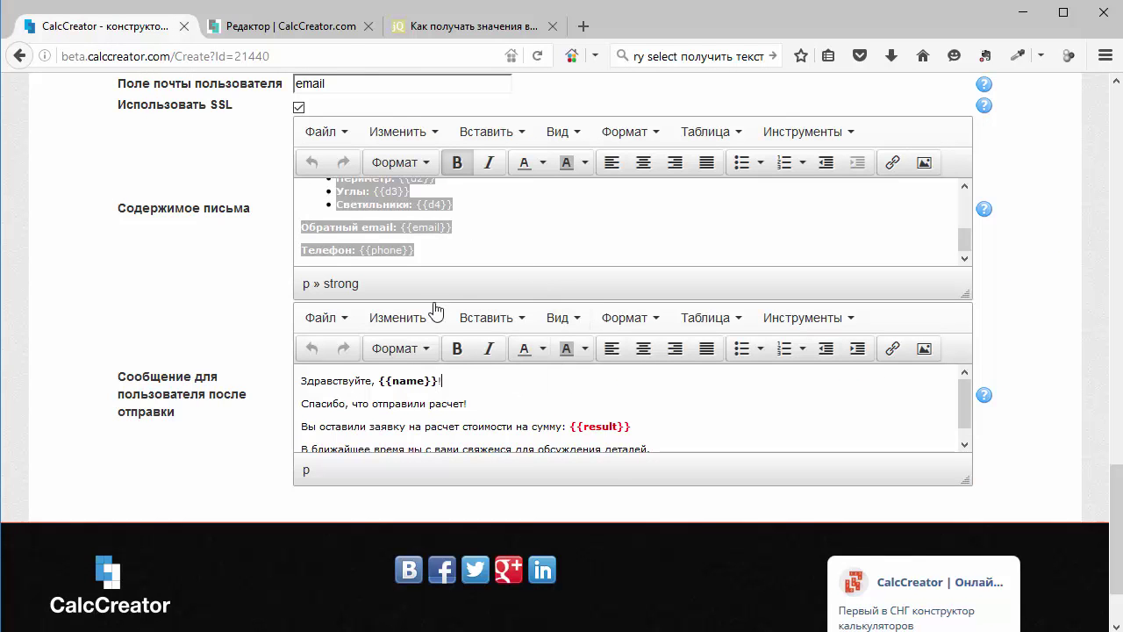
{"action": "left_click", "coordinate": [317, 16]}
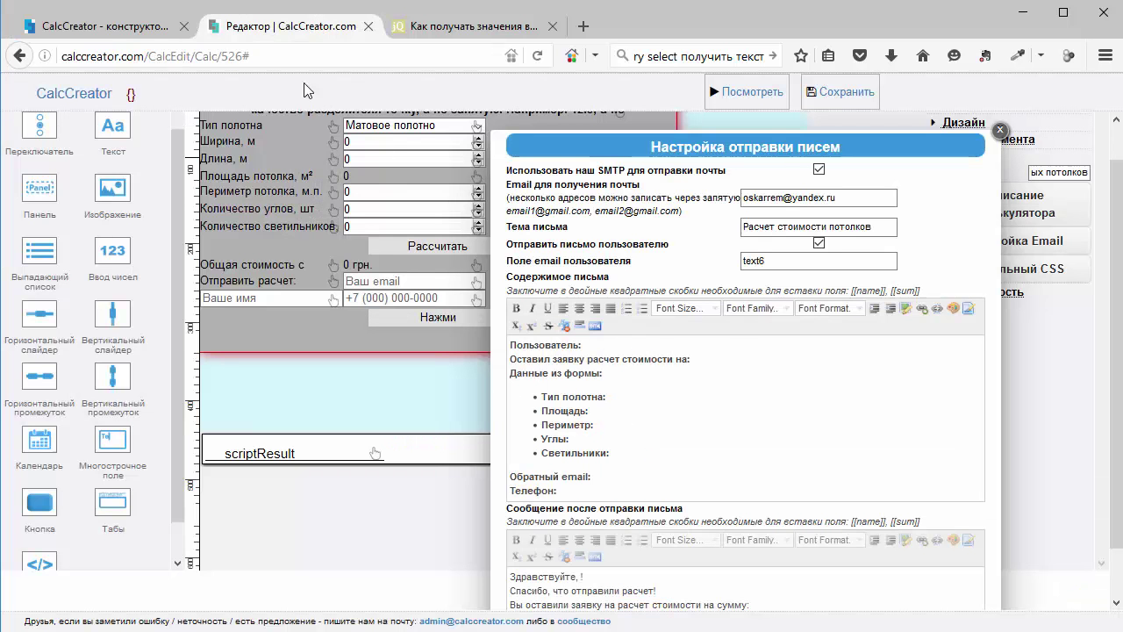
{"action": "left_click", "coordinate": [121, 32]}
{"action": "scroll", "coordinate": [491, 368], "scroll_direction": "up", "scroll_amount": 5}
{"action": "scroll", "coordinate": [491, 368], "scroll_direction": "down", "scroll_amount": 5}
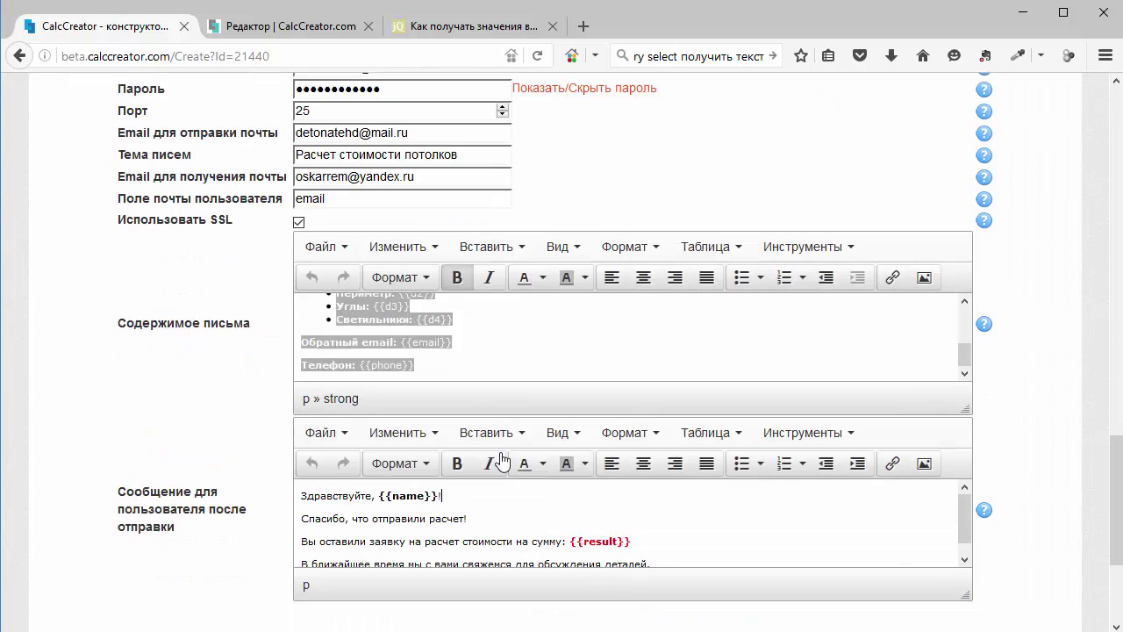
{"action": "left_click", "coordinate": [481, 302]}
{"action": "scroll", "coordinate": [481, 302], "scroll_direction": "up", "scroll_amount": 5}
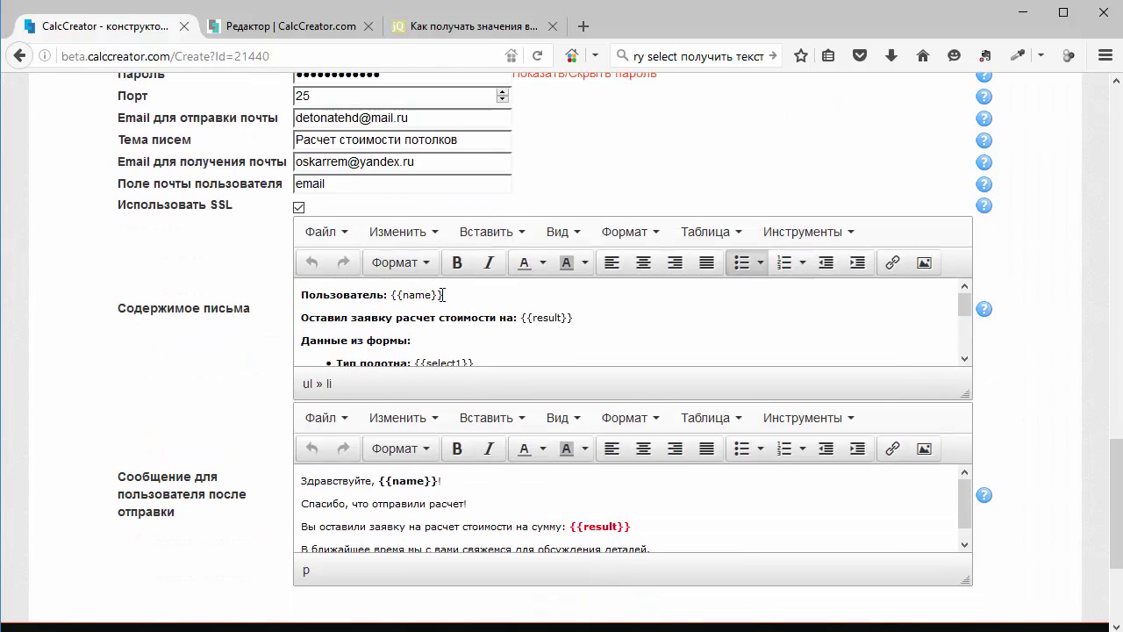
{"action": "left_click", "coordinate": [333, 28]}
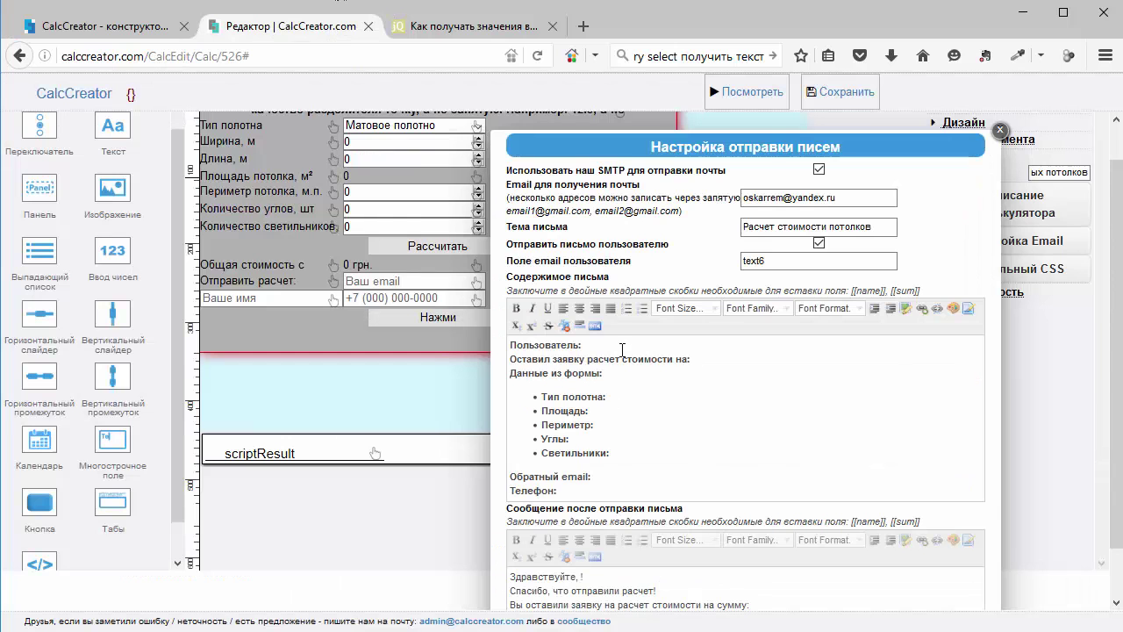
Insert the placeholder [[text7]] after "Пользователь:" in the new letter content
{"action": "type", "text": "["}
{"action": "type", "text": "na"}
{"action": "type", "text": "m"}
{"action": "key", "text": "BackSpace"}
{"action": "key", "text": "BackSpace"}
{"action": "key", "text": "BackSpace"}
{"action": "key", "text": "shift+Right"}
{"action": "key", "text": "shift+Left"}
{"action": "type", "text": "[text7]"}
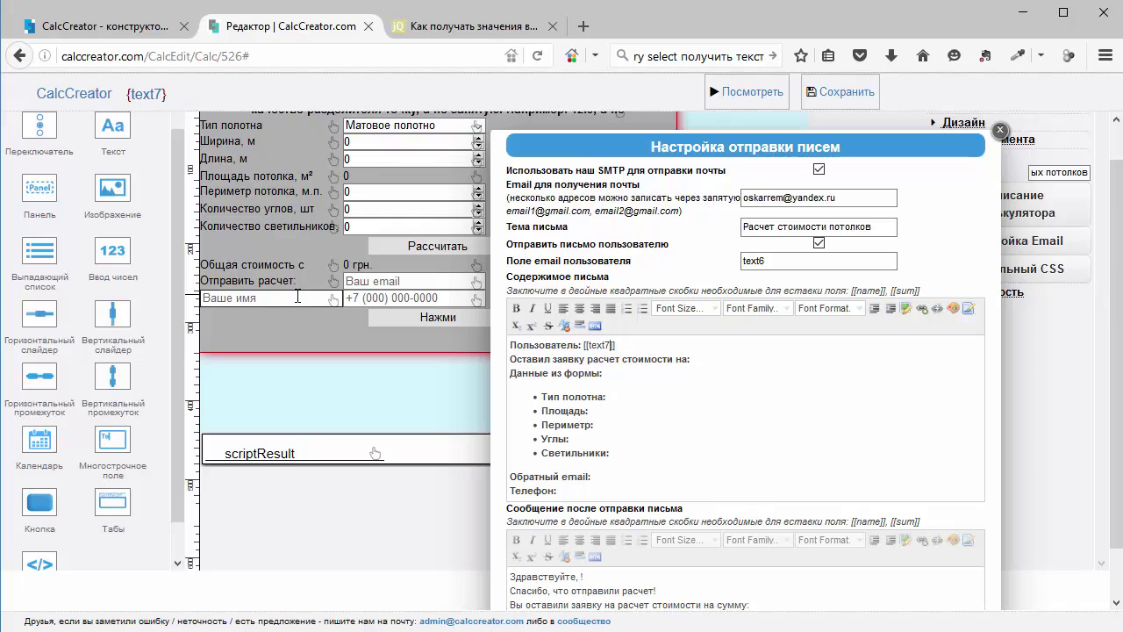
Insert the placeholder [[label11]] after "Оставил заявку расчет стоимости на:" in the letter content
{"action": "left_click", "coordinate": [733, 360]}
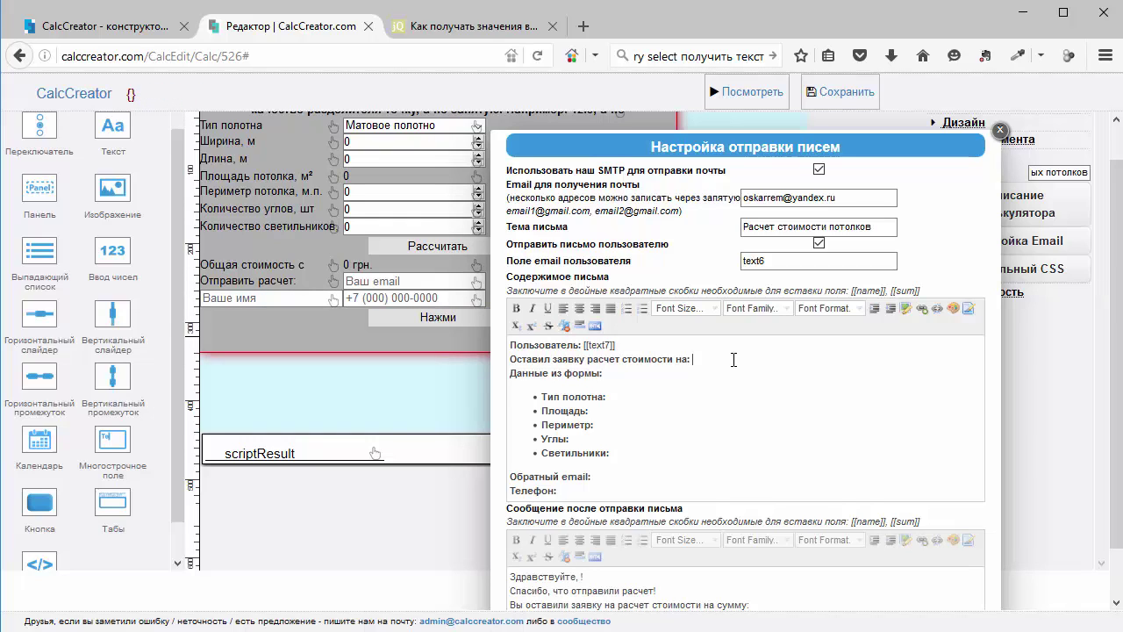
{"action": "type", "text": "[[]"}
{"action": "key", "text": "Left"}
{"action": "type", "text": "]"}
{"action": "type", "text": "label11"}
Insert the placeholder [[label13]] after "Тип полотна:" in the letter's form data list
{"action": "left_click", "coordinate": [662, 370]}
{"action": "type", "text": "[[]]"}
{"action": "type", "text": "label13"}
Insert the placeholder [[label6]] after "Площадь:", checking the old letter and the ceiling area field's name
{"action": "left_click", "coordinate": [620, 414]}
{"action": "type", "text": "[[]]"}
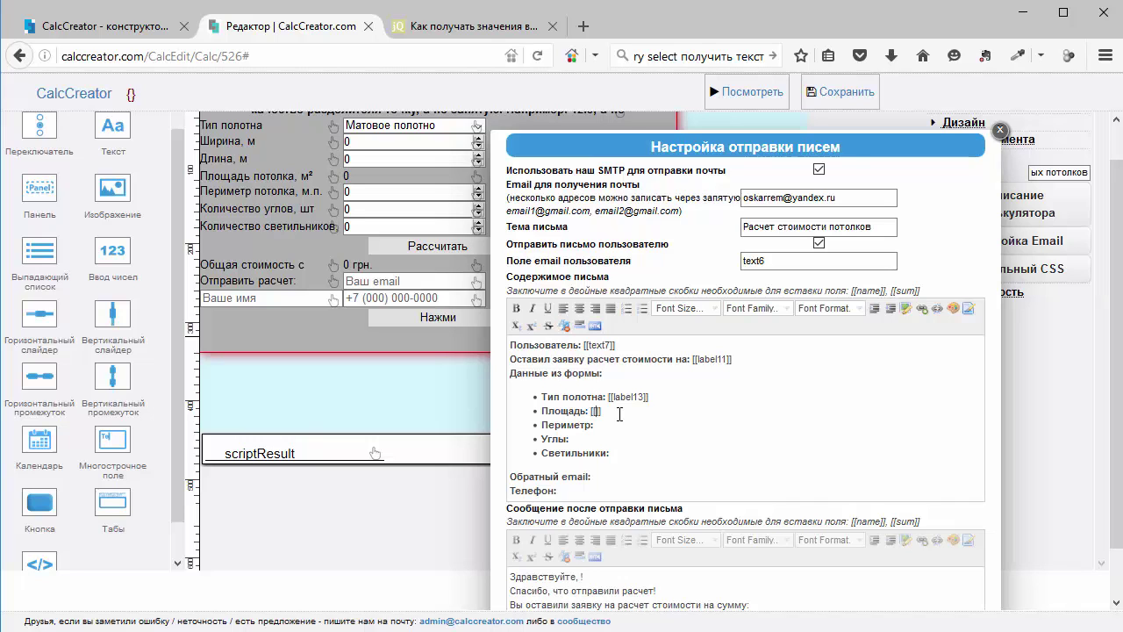
{"action": "left_click", "coordinate": [136, 25]}
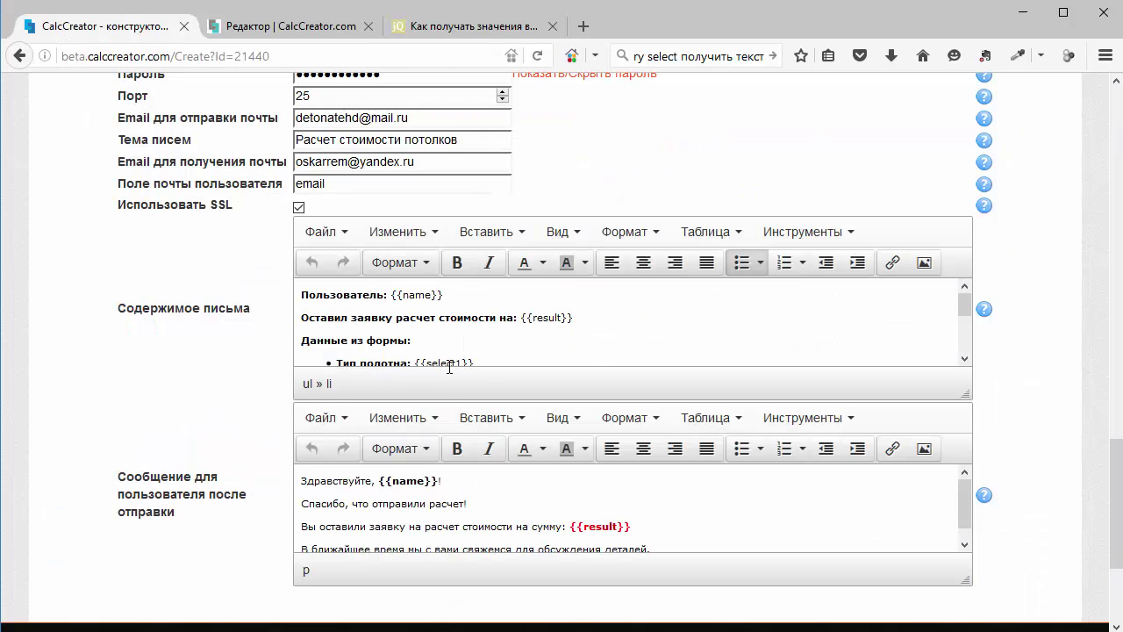
{"action": "scroll", "coordinate": [477, 333], "scroll_direction": "down", "scroll_amount": 1}
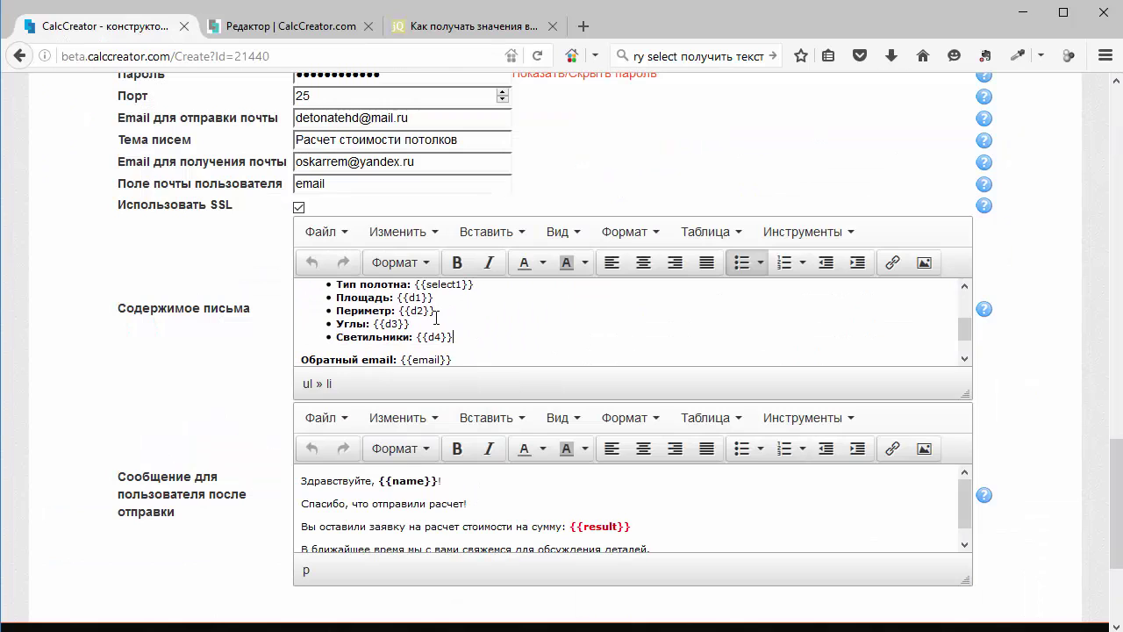
{"action": "left_click", "coordinate": [290, 25]}
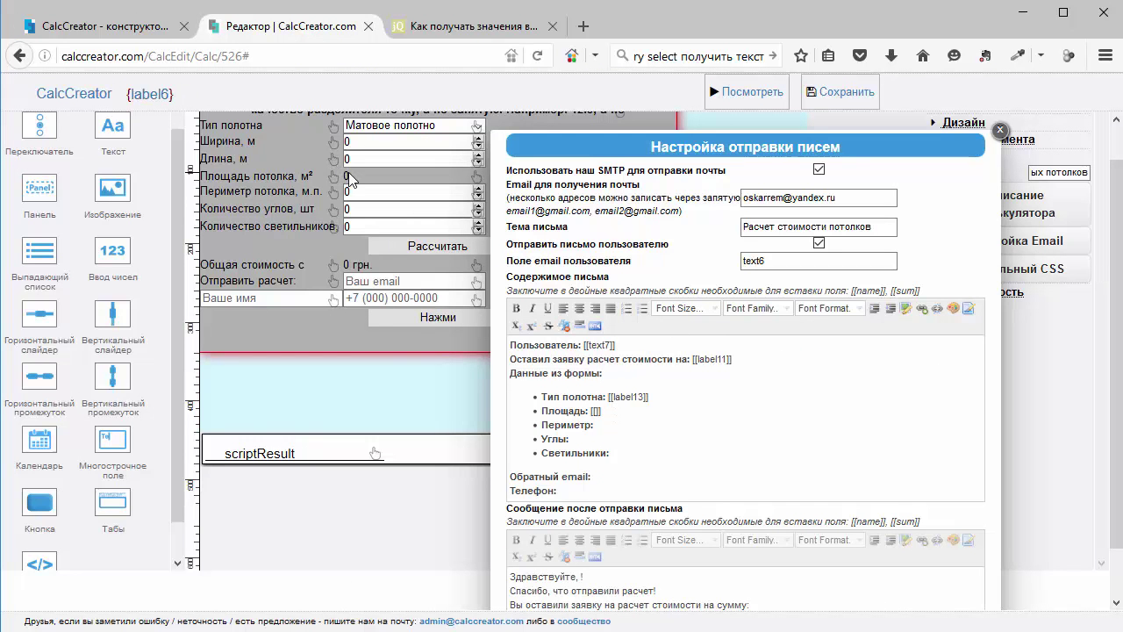
{"action": "type", "text": "label6"}
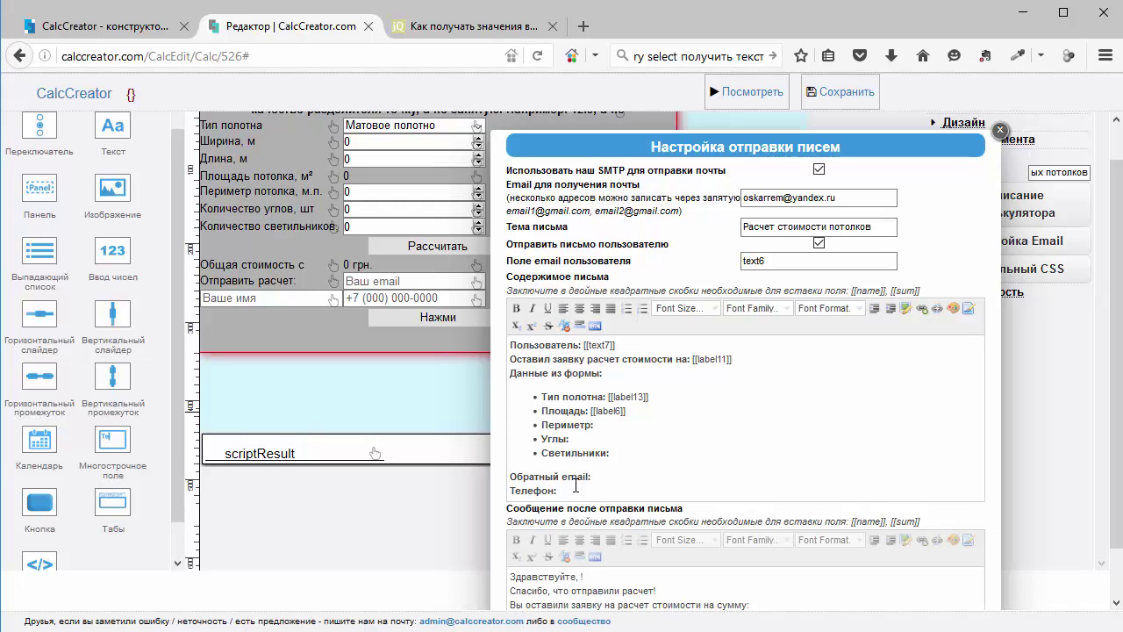
Insert the placeholder [[number3]] after "Периметр:", using the name of the ceiling perimeter field
{"action": "key", "text": "Down"}
{"action": "type", "text": "[[]]"}
{"action": "key", "text": "Down"}
{"action": "left_click", "coordinate": [385, 202]}
{"action": "left_click", "coordinate": [387, 190]}
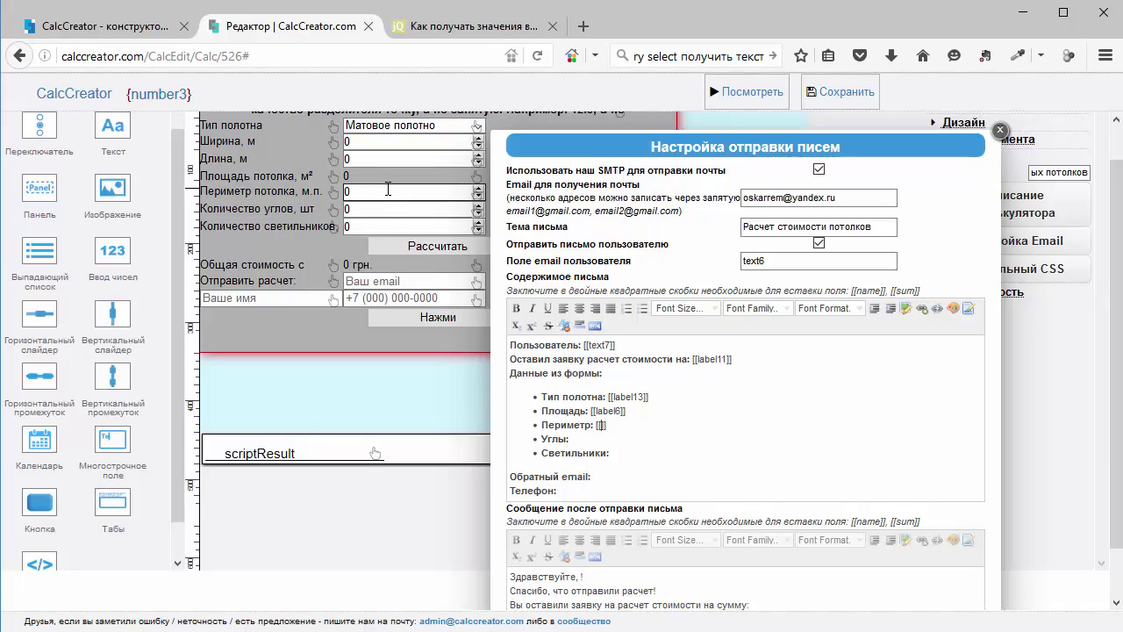
{"action": "type", "text": "number3"}
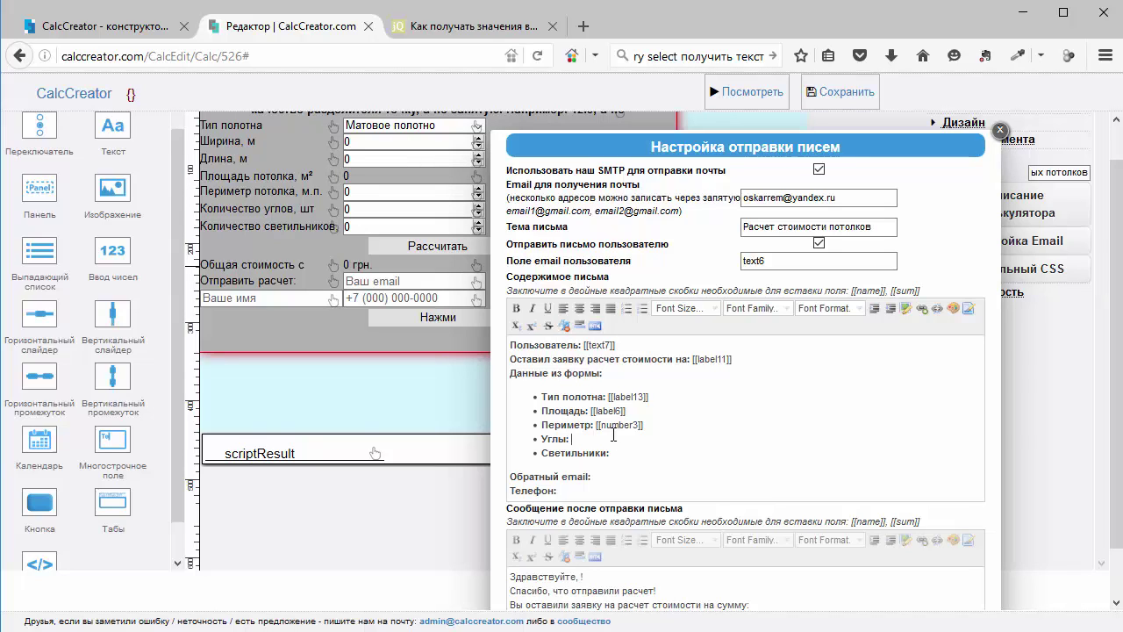
Insert the placeholder [[number4]] after "Углы:" and check it against the corner count field's name
{"action": "type", "text": "[[]]"}
{"action": "type", "text": "number4"}
{"action": "left_click", "coordinate": [354, 208]}
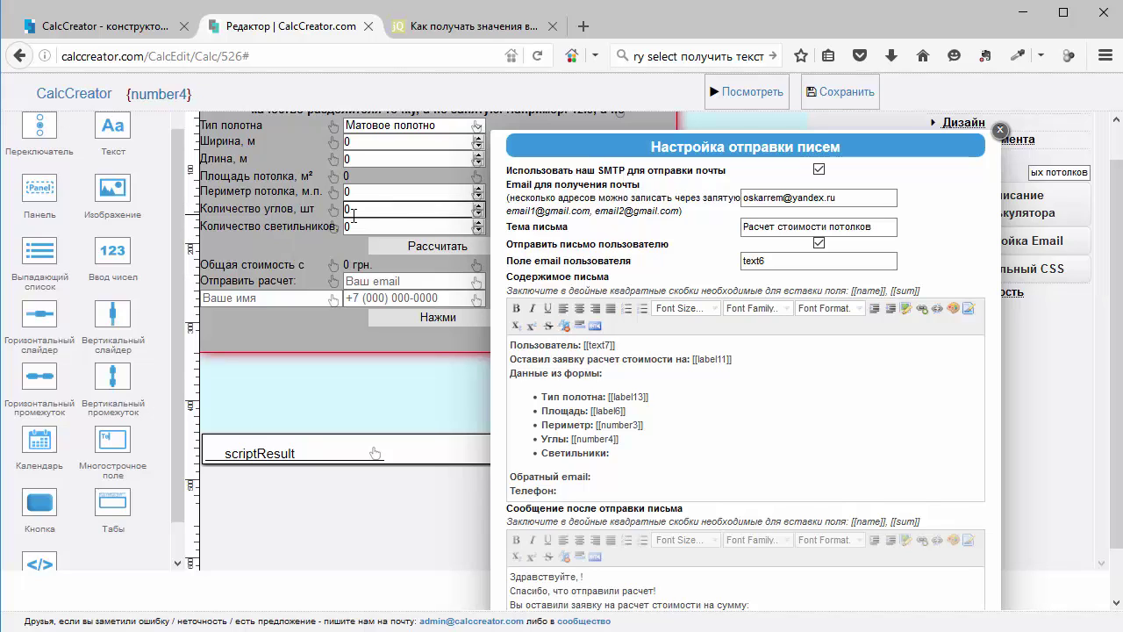
Insert the placeholder [[number5]] after "Светильники:" and return to the old letter to check its remaining placeholders
{"action": "left_click", "coordinate": [354, 227]}
{"action": "left_click", "coordinate": [600, 454]}
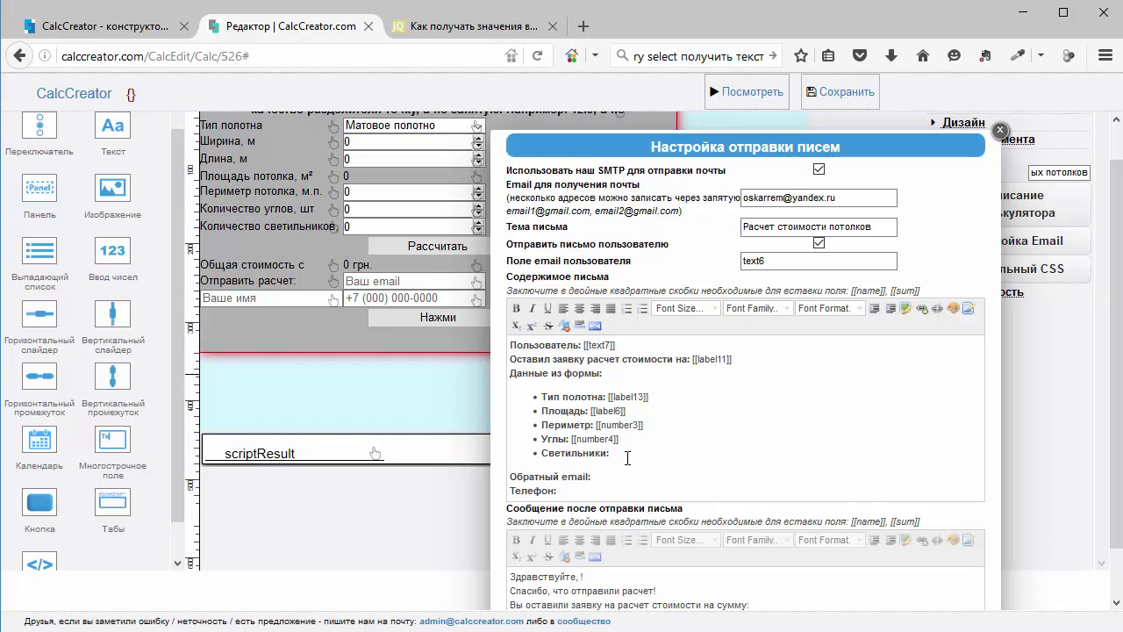
{"action": "type", "text": "[[]]"}
{"action": "type", "text": "num"}
{"action": "type", "text": "ber"}
{"action": "type", "text": "5"}
{"action": "scroll", "coordinate": [628, 460], "scroll_direction": "down", "scroll_amount": 1}
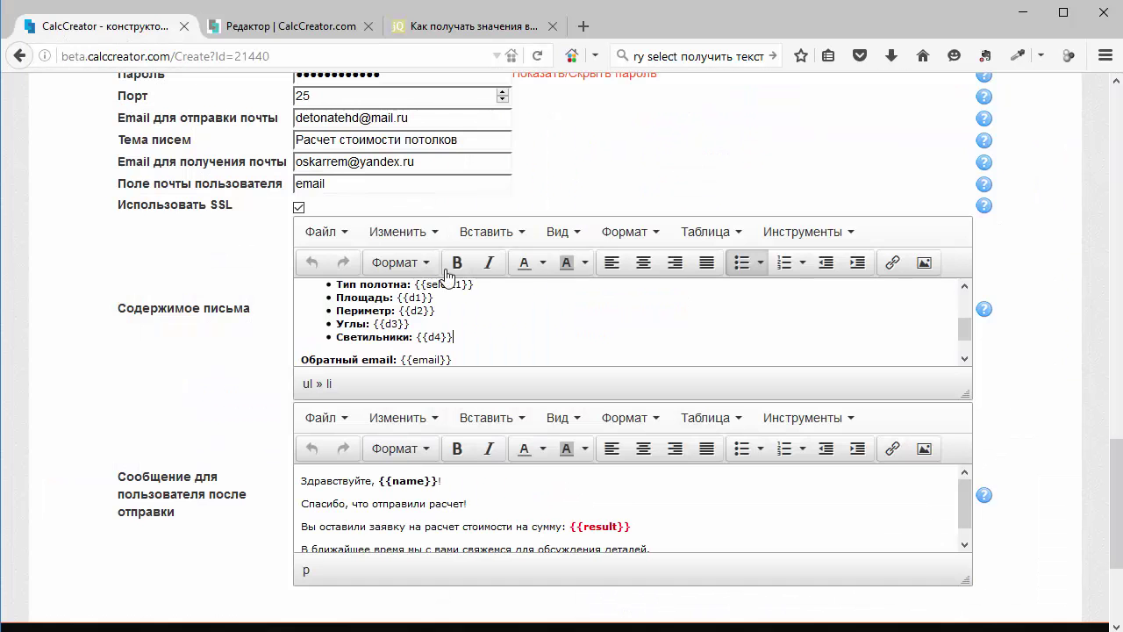
Insert the non-bold placeholder [[text6]] after "Обратный email:", using the name of the e-mail input field
{"action": "left_click", "coordinate": [106, 27]}
{"action": "left_click", "coordinate": [290, 28]}
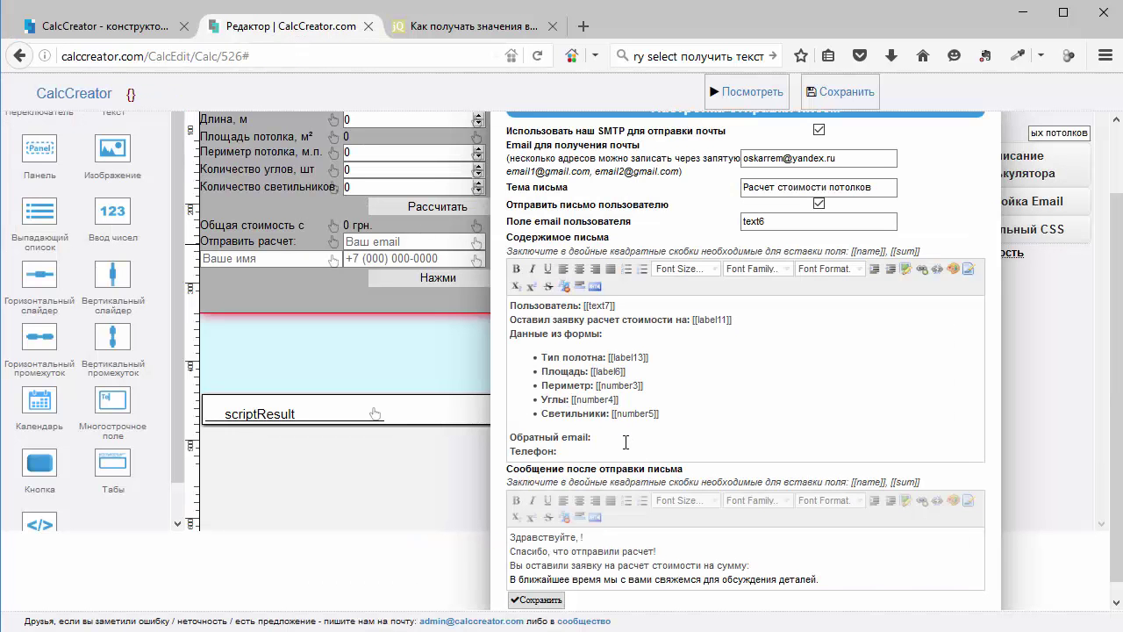
{"action": "type", "text": "[[]]"}
{"action": "key", "text": "shift+Left"}
{"action": "key", "text": "shift+Left"}
{"action": "key", "text": "shift+Left"}
{"action": "key", "text": "shift+Left"}
{"action": "key", "text": "ctrl+b"}
{"action": "key", "text": "Left"}
{"action": "left_click", "coordinate": [420, 242]}
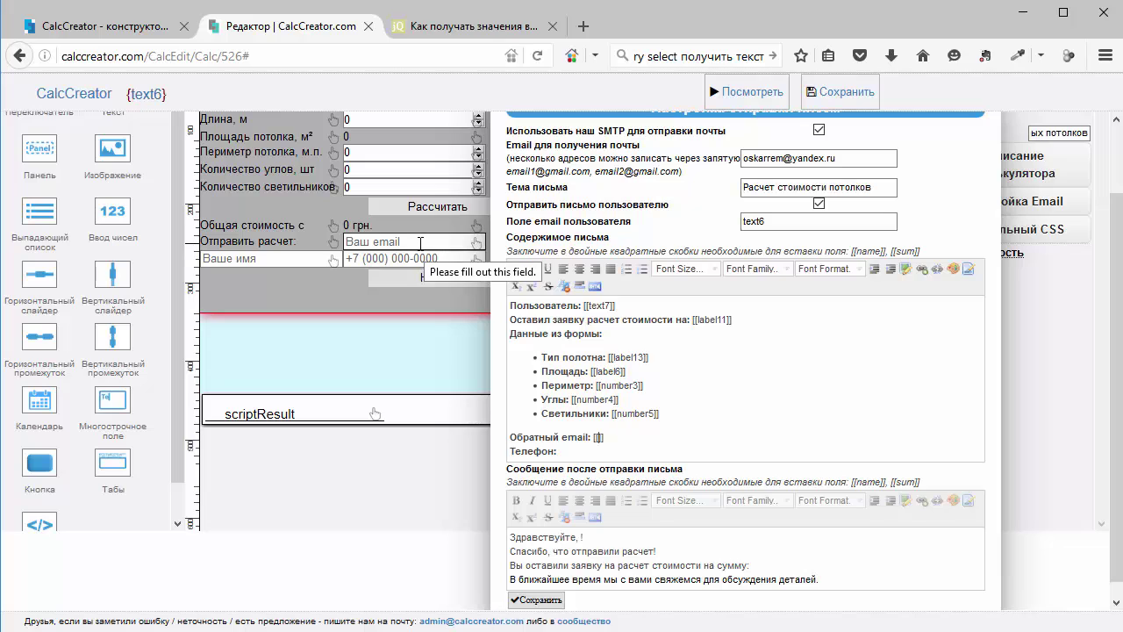
{"action": "type", "text": "text"}
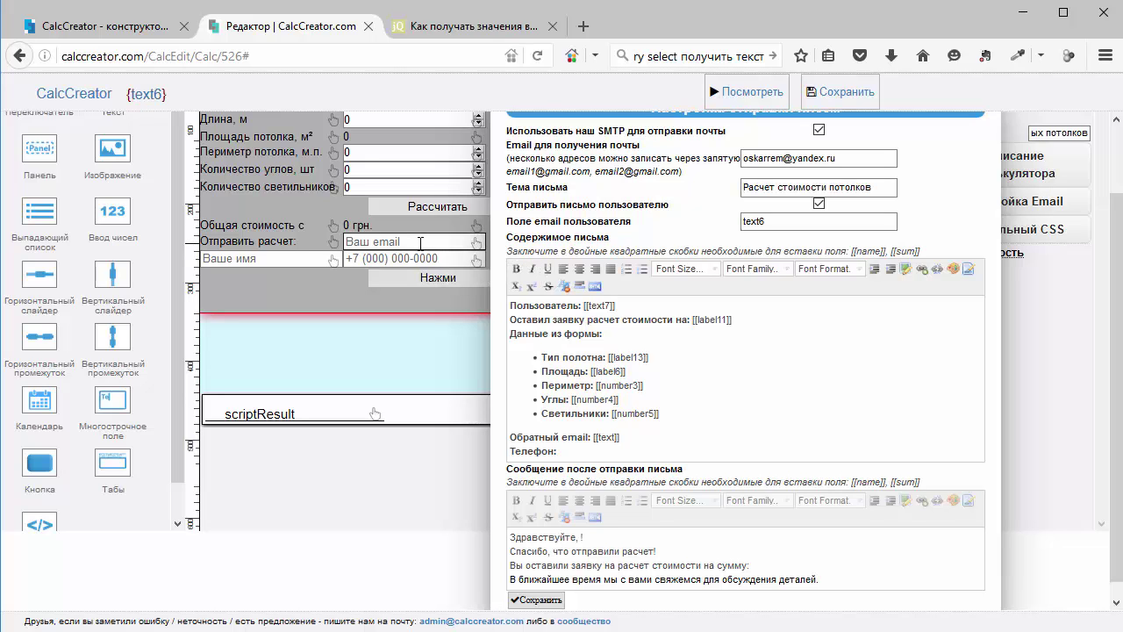
{"action": "type", "text": "6"}
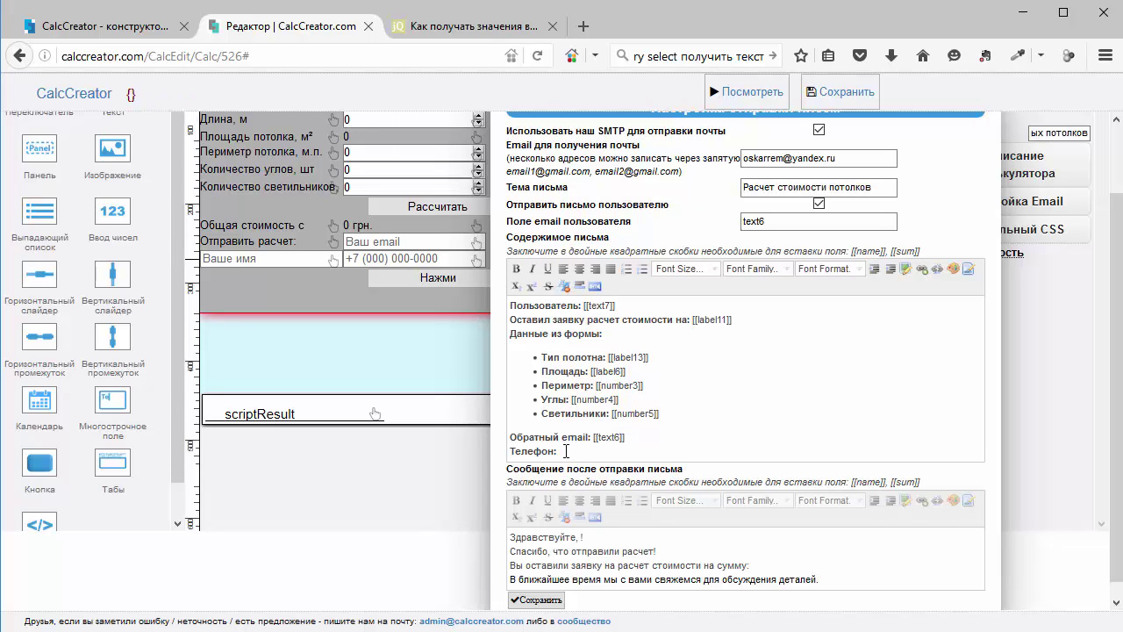
Insert the placeholder [[text8]] after "Телефон:", save the e-mail settings and compare them with the old letter and message
{"action": "type", "text": "b"}
{"action": "key", "text": "BackSpace"}
{"action": "type", "text": "[[]]"}
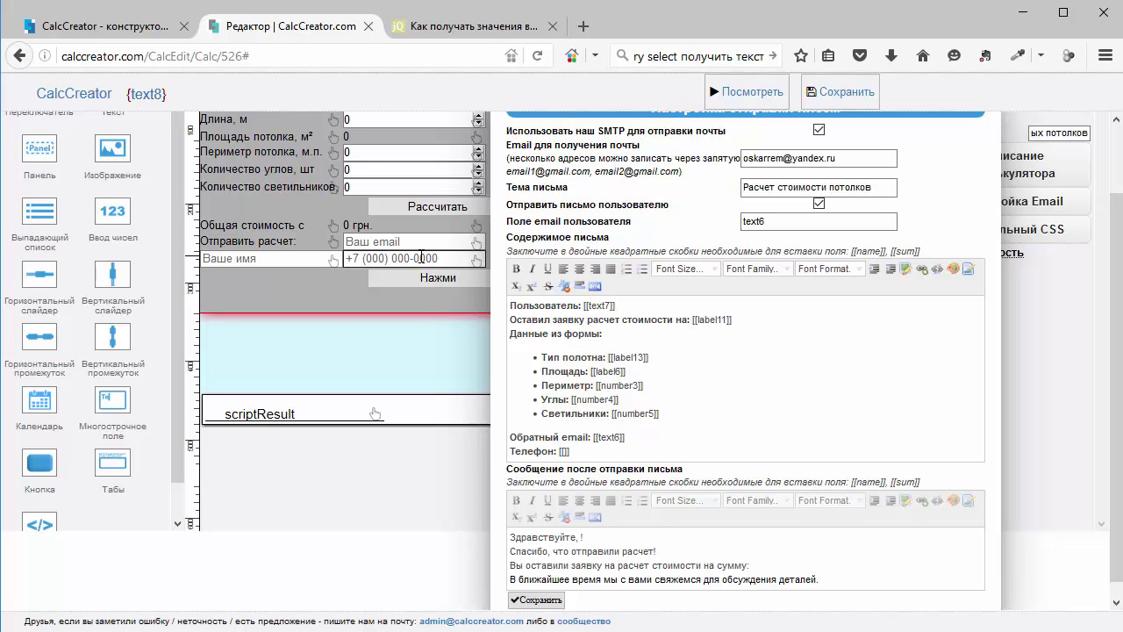
{"action": "type", "text": "text8"}
{"action": "left_click", "coordinate": [555, 602]}
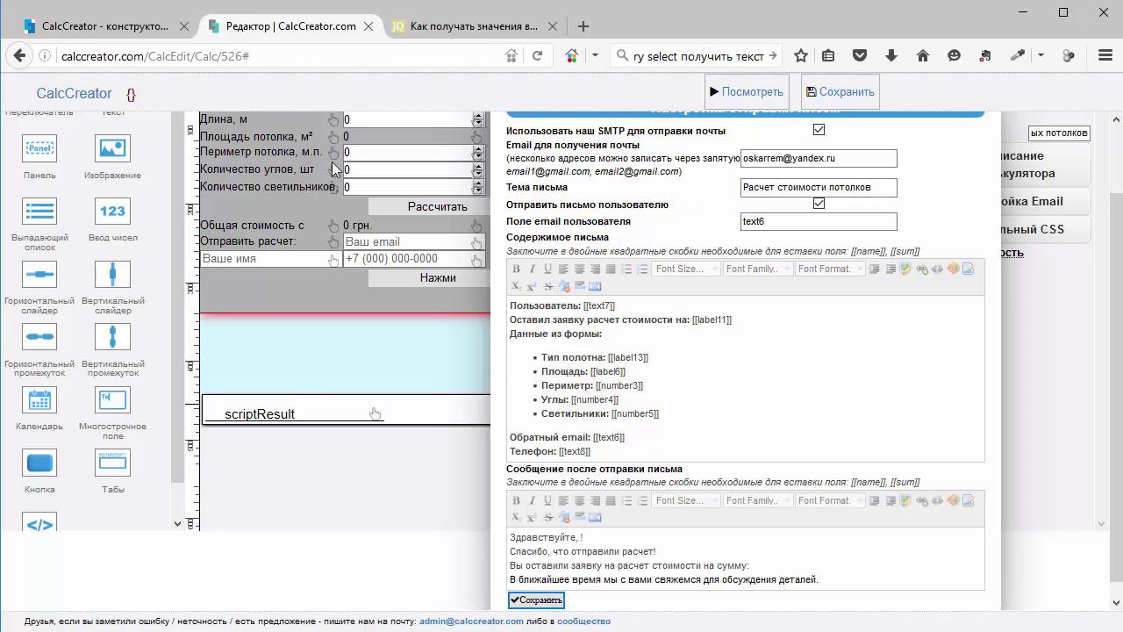
{"action": "left_click", "coordinate": [149, 28]}
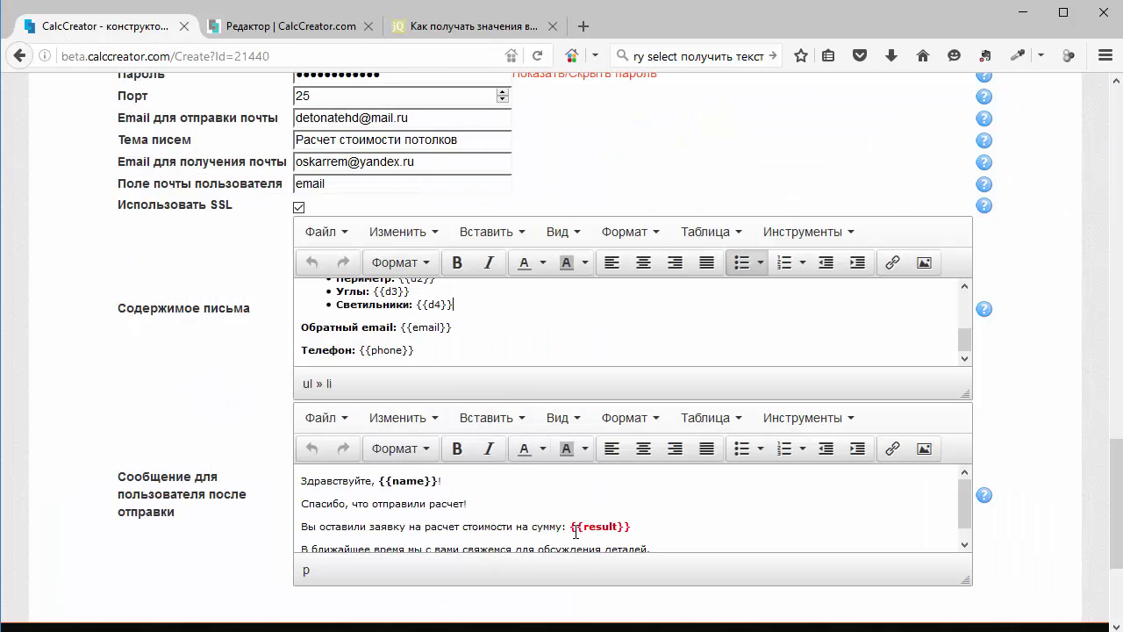
{"action": "scroll", "coordinate": [575, 532], "scroll_direction": "down", "scroll_amount": 3}
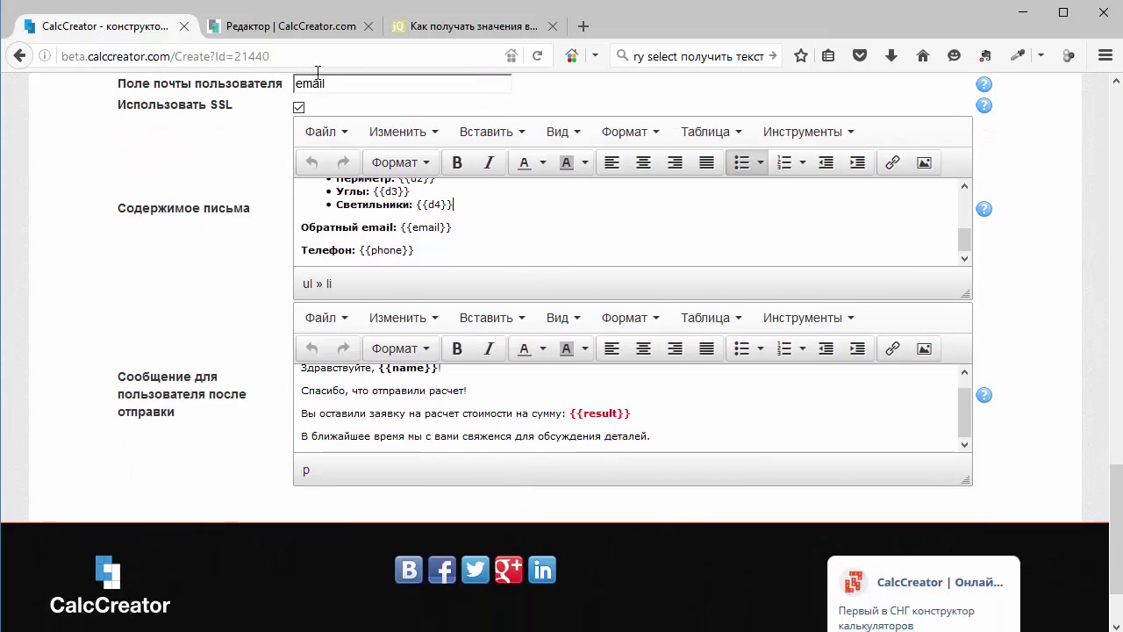
{"action": "key", "text": "ctrl+Tab"}
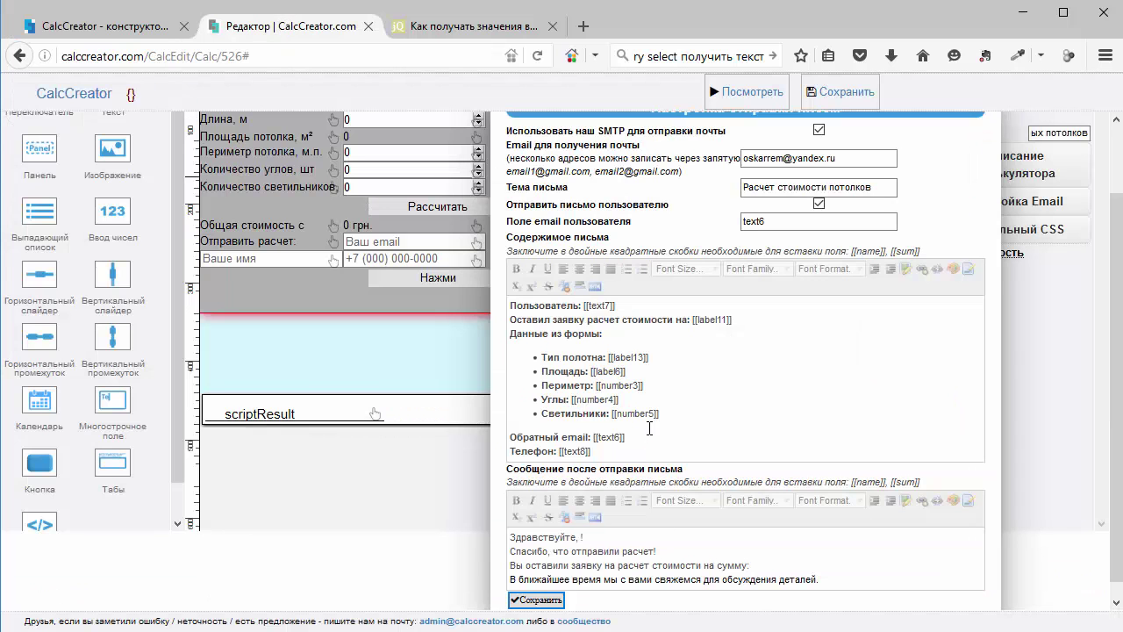
{"action": "scroll", "coordinate": [645, 420], "scroll_direction": "up", "scroll_amount": 2}
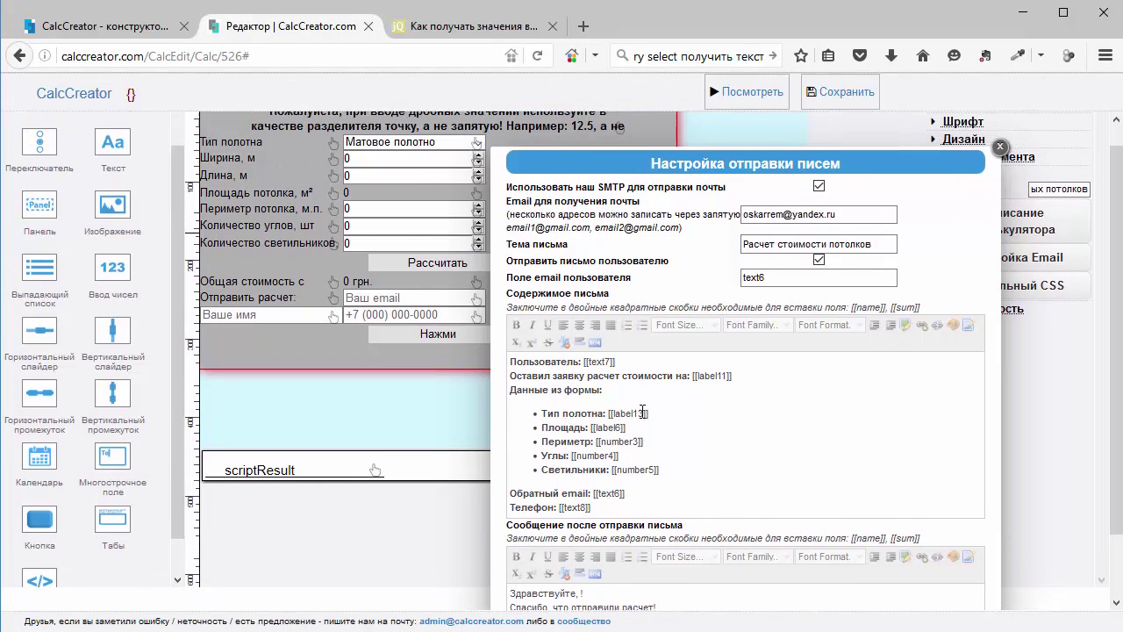
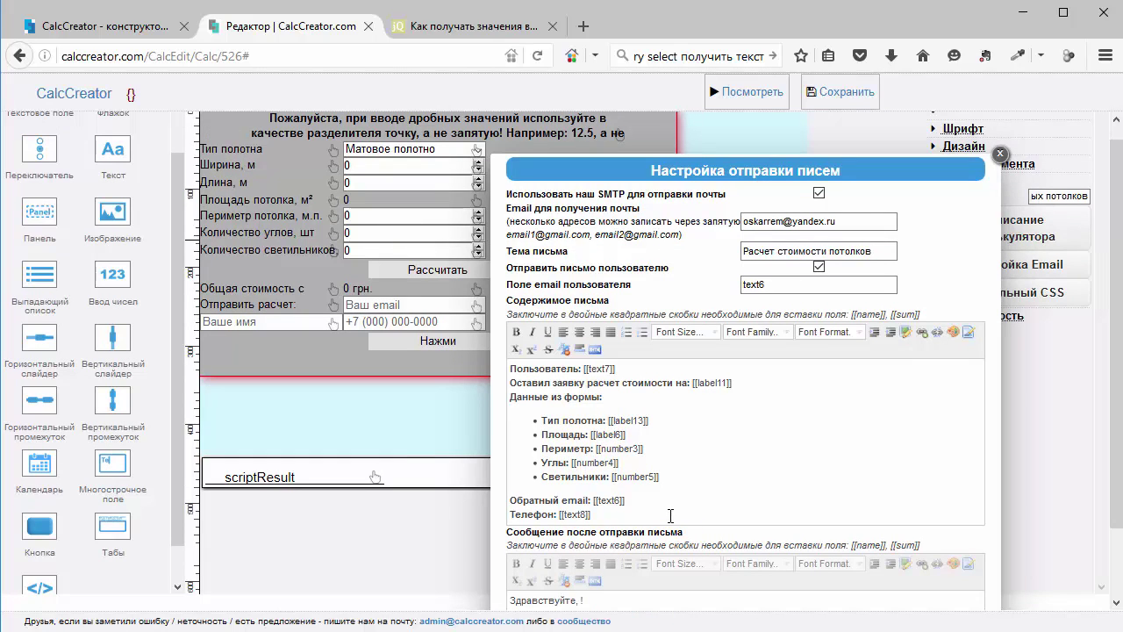
{"action": "key", "text": "Return"}
{"action": "type", "text": "---"}
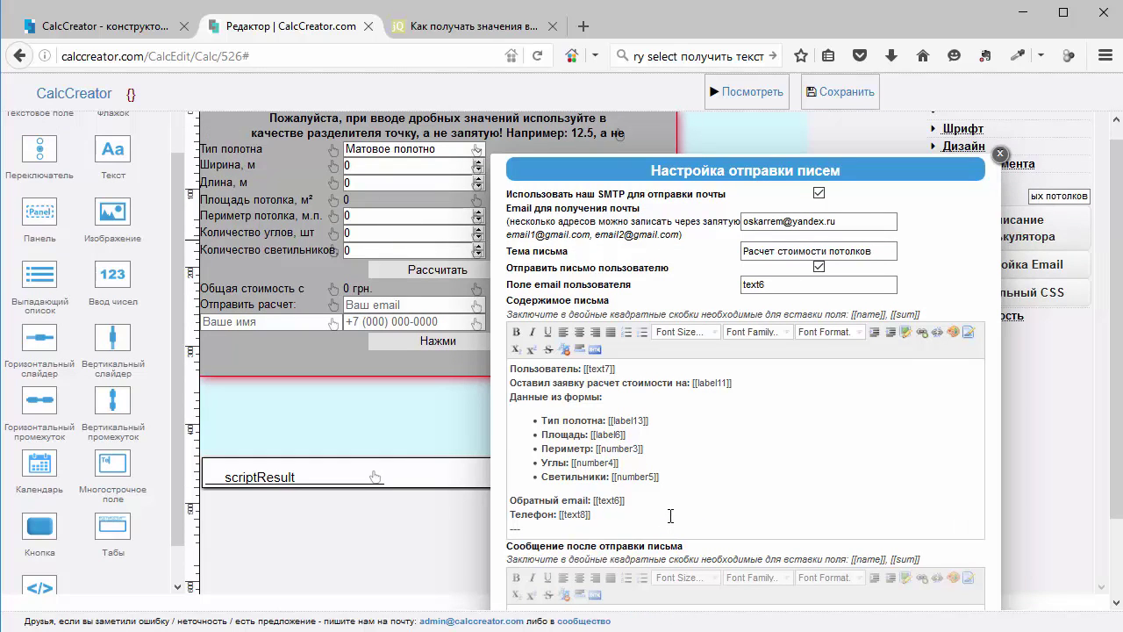
{"action": "key", "text": "Return"}
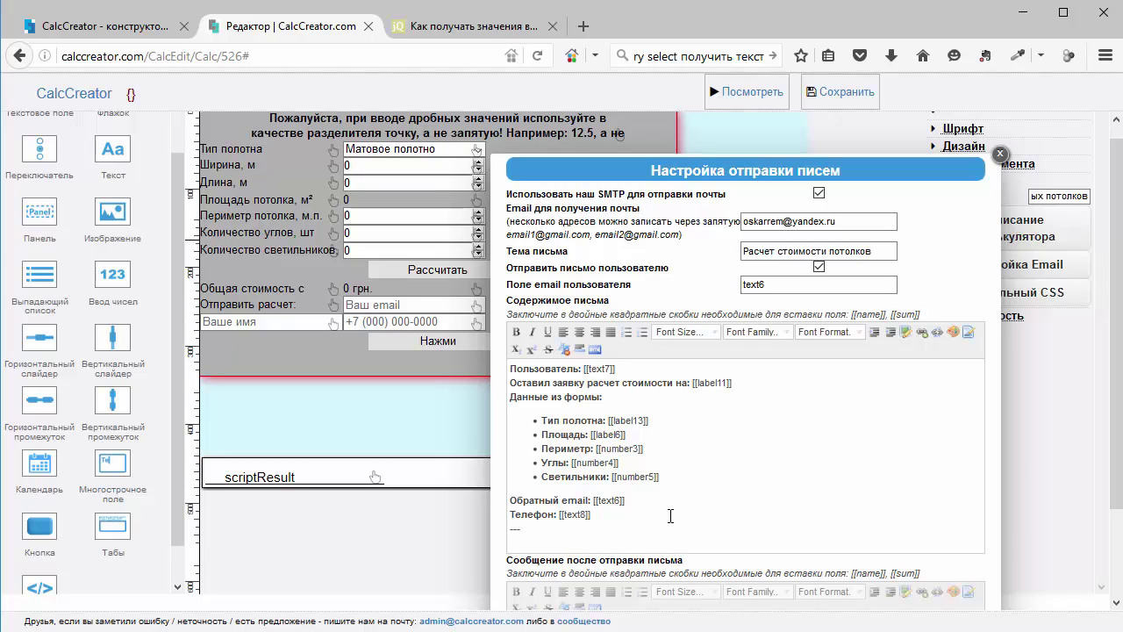
{"action": "type", "text": "В"}
{"action": "key", "text": "BackSpace"}
{"action": "type", "text": "Ито"}
{"action": "key", "text": "BackSpace"}
{"action": "key", "text": "BackSpace"}
{"action": "key", "text": "BackSpace"}
{"action": "type", "text": "Итоговая сумма"}
{"action": "type", "text": ": [[]]"}
{"action": "left_click_drag", "start_coordinate": [612, 542], "coordinate": [519, 533]}
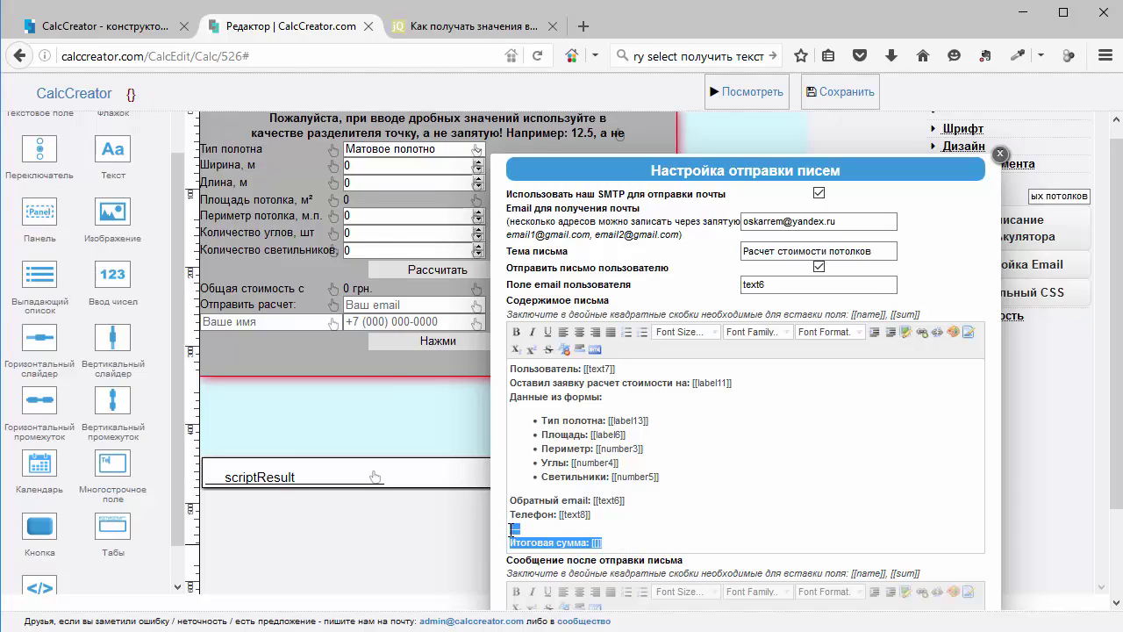
{"action": "key", "text": "BackSpace"}
{"action": "key", "text": "BackSpace"}
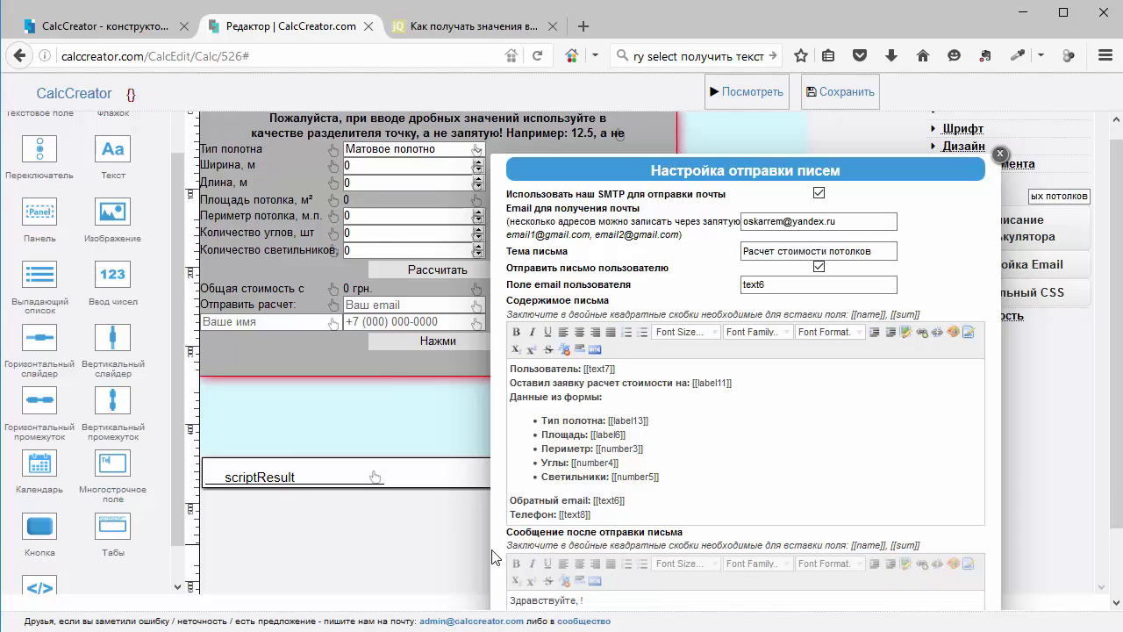
Check the old message and copy the placeholder [[text7]] from the letter to after "Здравствуйте," in the new after-sending message
{"action": "left_click", "coordinate": [92, 28]}
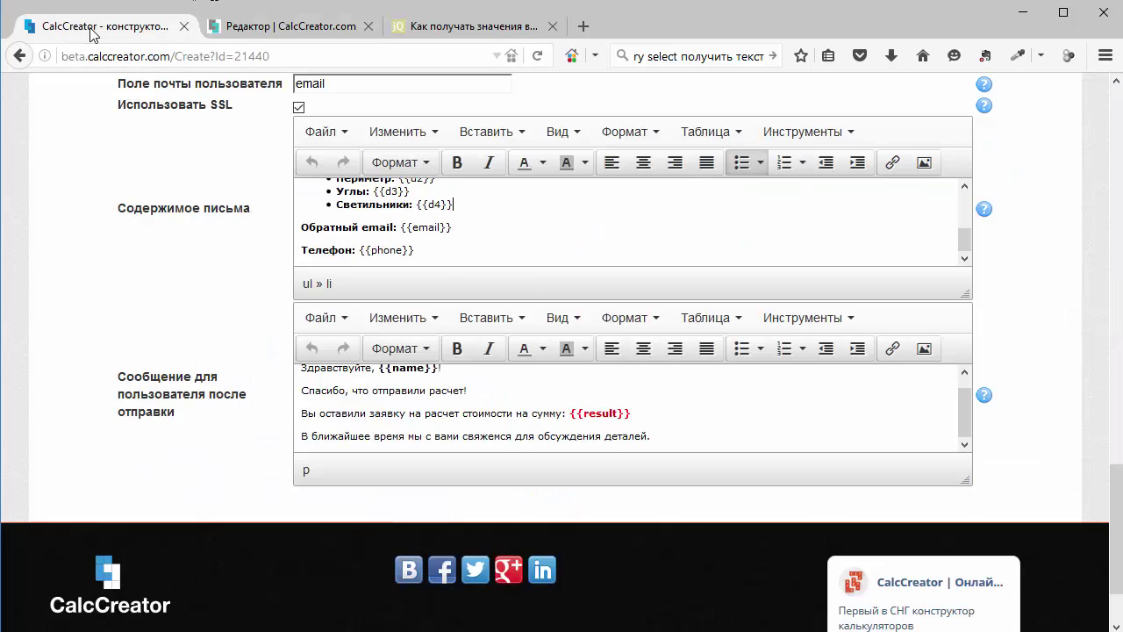
{"action": "left_click", "coordinate": [278, 12]}
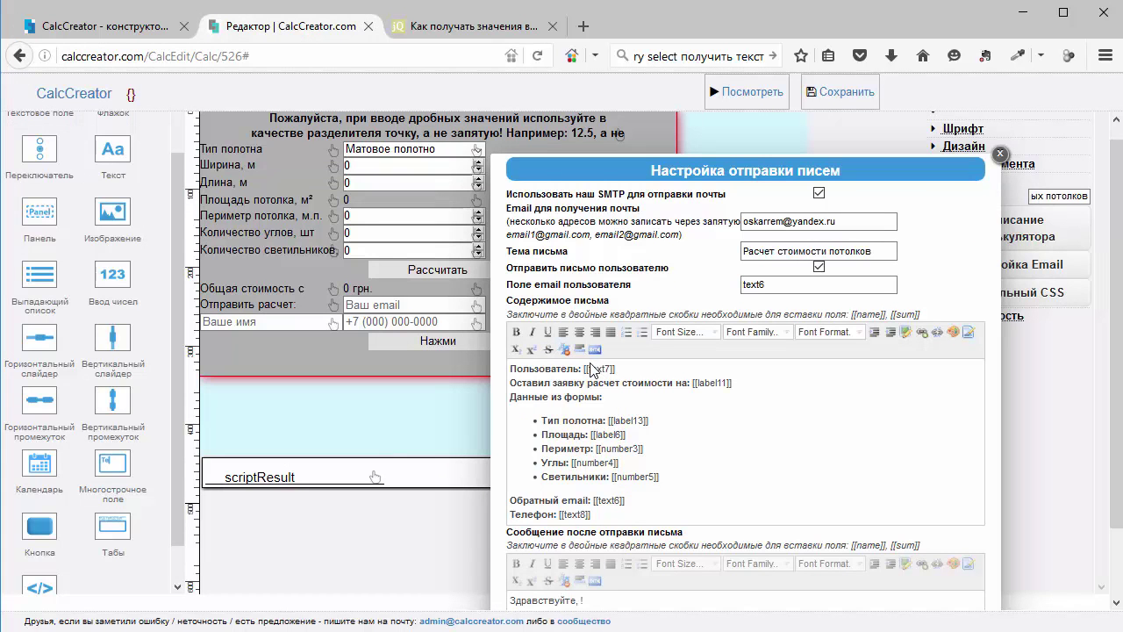
{"action": "left_click_drag", "start_coordinate": [584, 370], "coordinate": [622, 370]}
{"action": "key", "text": "ctrl+c"}
{"action": "scroll", "coordinate": [644, 517], "scroll_direction": "down", "scroll_amount": 2}
{"action": "left_click", "coordinate": [580, 524]}
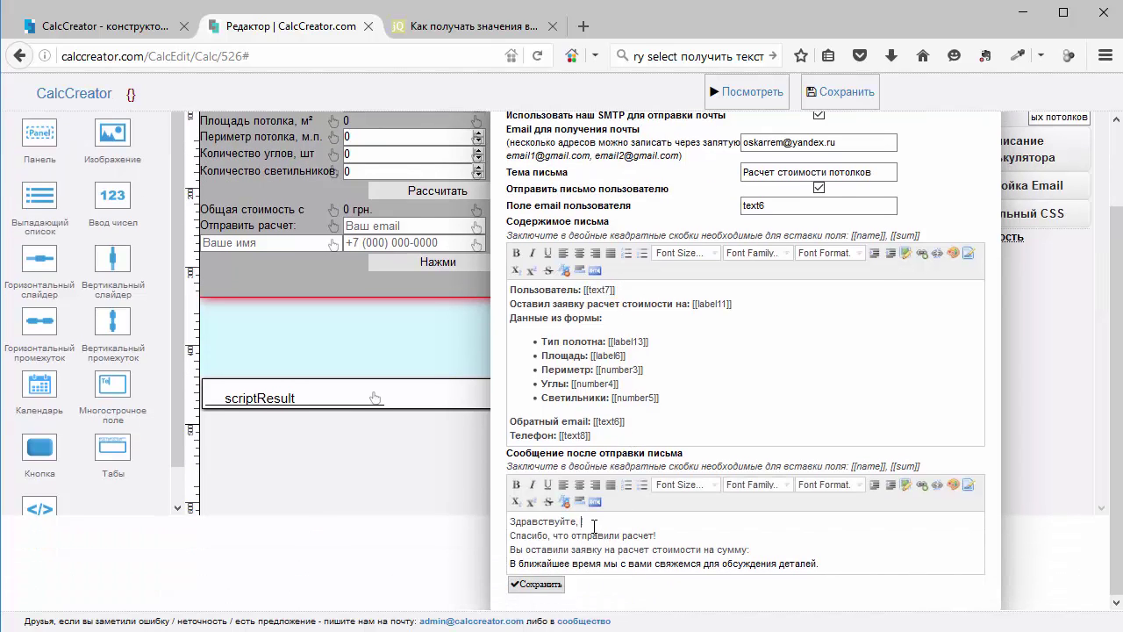
{"action": "key", "text": "ctrl+v"}
Copy the placeholder [[label11]] from the letter to after "на сумму:" in the after-sending message and save the e-mail settings
{"action": "left_click_drag", "start_coordinate": [692, 303], "coordinate": [748, 303]}
{"action": "key", "text": "ctrl+c"}
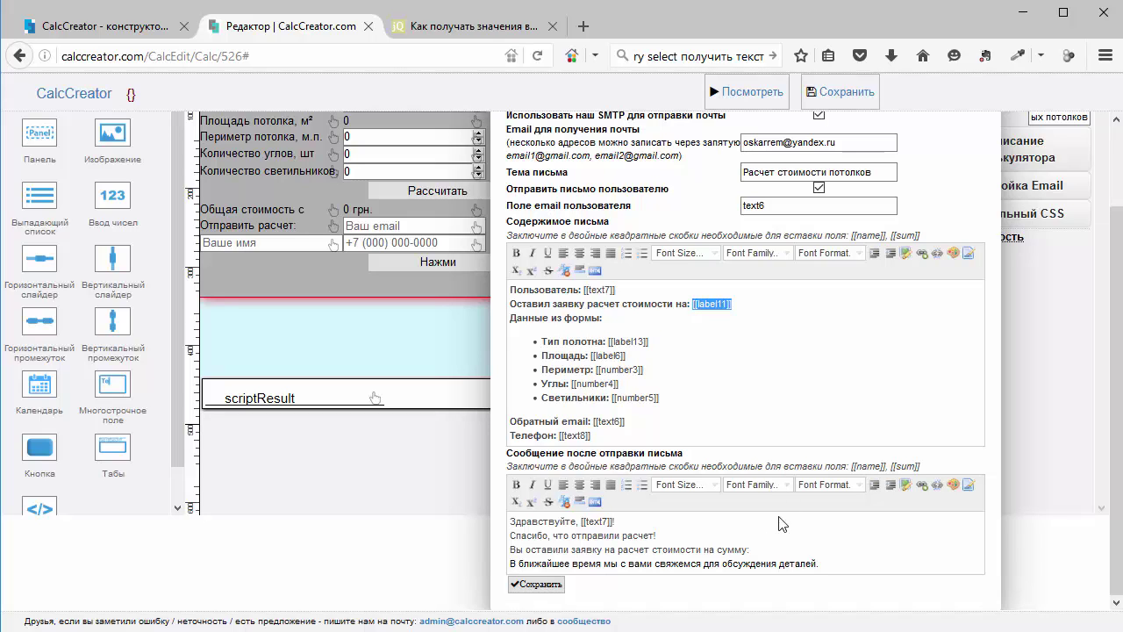
{"action": "left_click", "coordinate": [781, 549]}
{"action": "key", "text": "ctrl+v"}
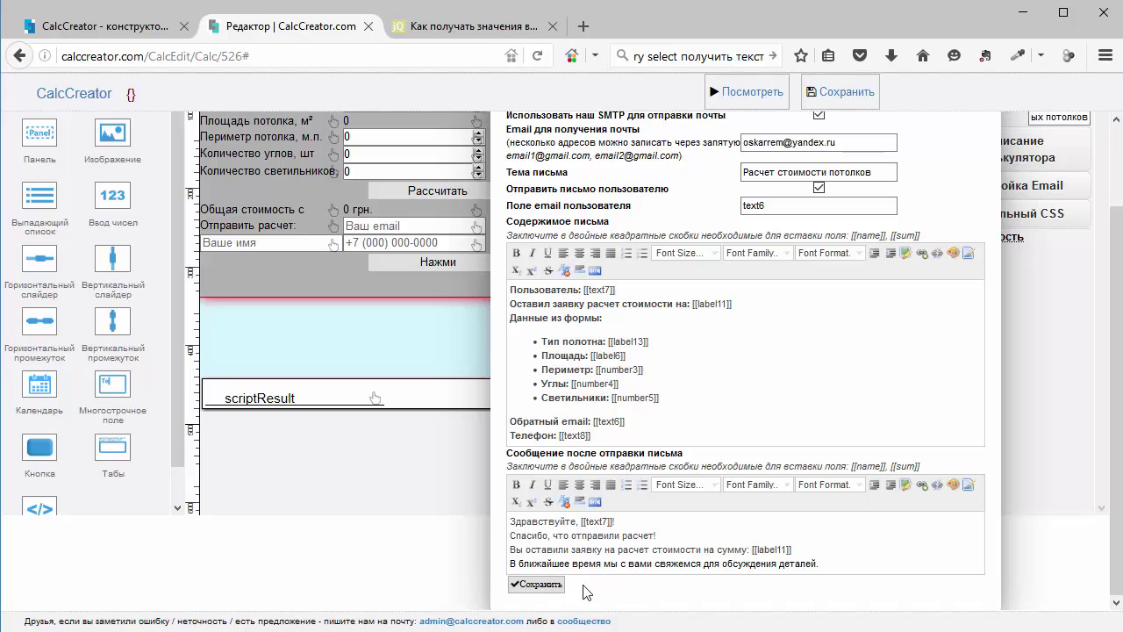
{"action": "left_click", "coordinate": [547, 586]}
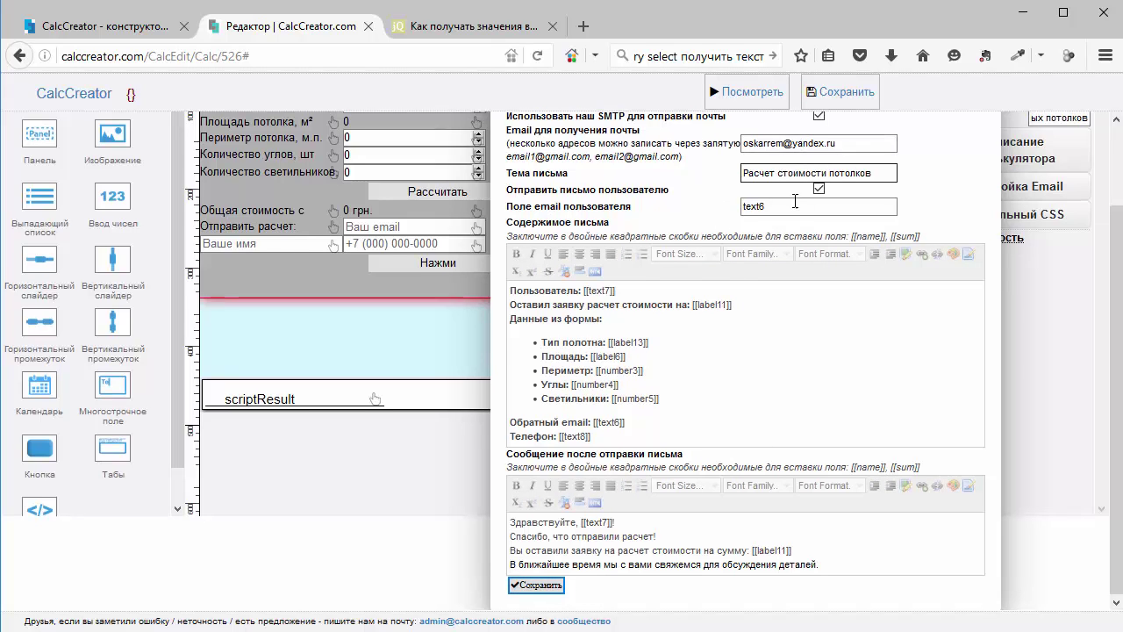
Close the e-mail settings and open the preview of the new calculator
{"action": "scroll", "coordinate": [781, 131], "scroll_direction": "up", "scroll_amount": 2}
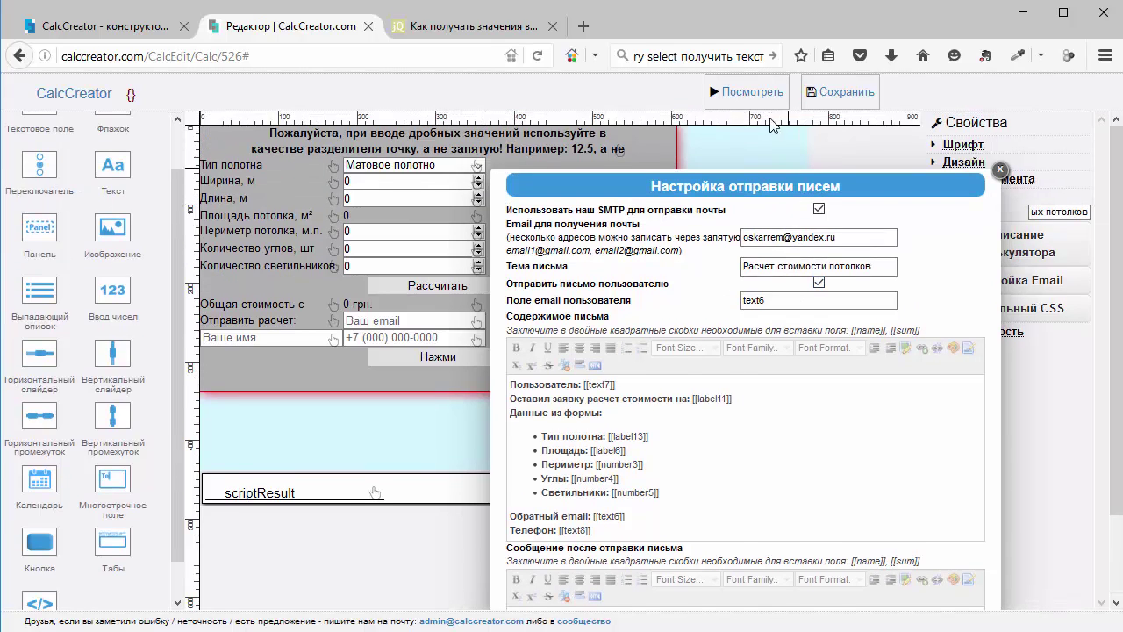
{"action": "left_click", "coordinate": [1000, 169]}
{"action": "left_click", "coordinate": [748, 93]}
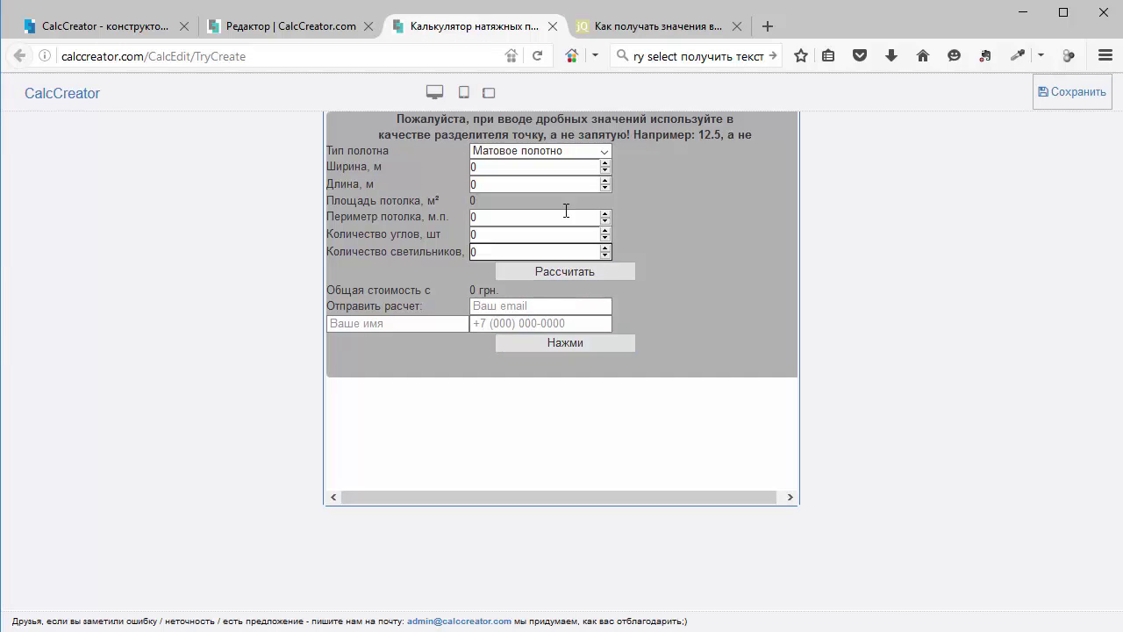
Choose "Сатиновое полотно" as the fabric type in the preview, with a width of 3 m and a length of 2 m
{"action": "left_click", "coordinate": [604, 152]}
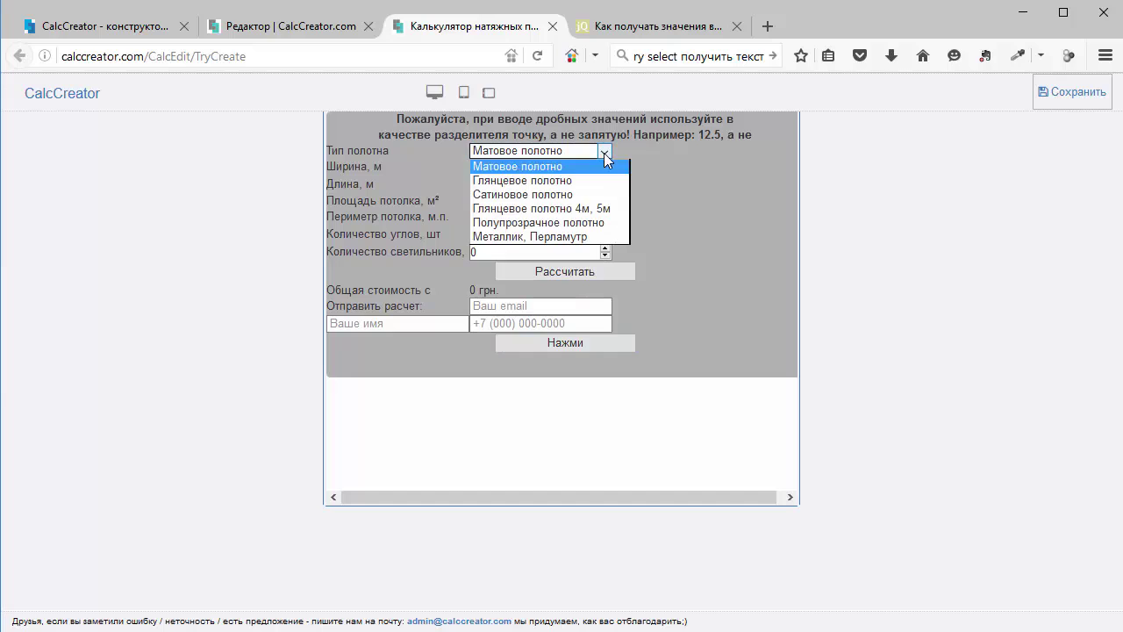
{"action": "left_click", "coordinate": [590, 194]}
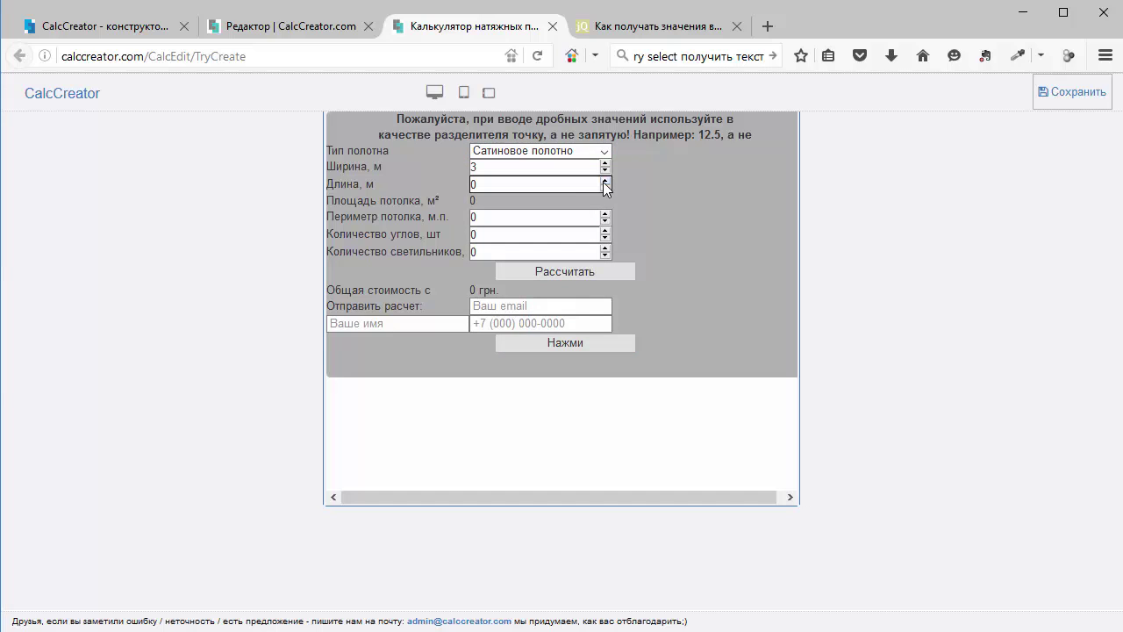
{"action": "left_click", "coordinate": [605, 180]}
{"action": "left_click", "coordinate": [604, 181]}
Set the ceiling perimeter to 2, the corner count to 2 and the lamp count to 4, and calculate the cost
{"action": "left_click", "coordinate": [605, 216]}
{"action": "left_click", "coordinate": [604, 213]}
{"action": "left_click", "coordinate": [604, 213]}
{"action": "left_click", "coordinate": [606, 238]}
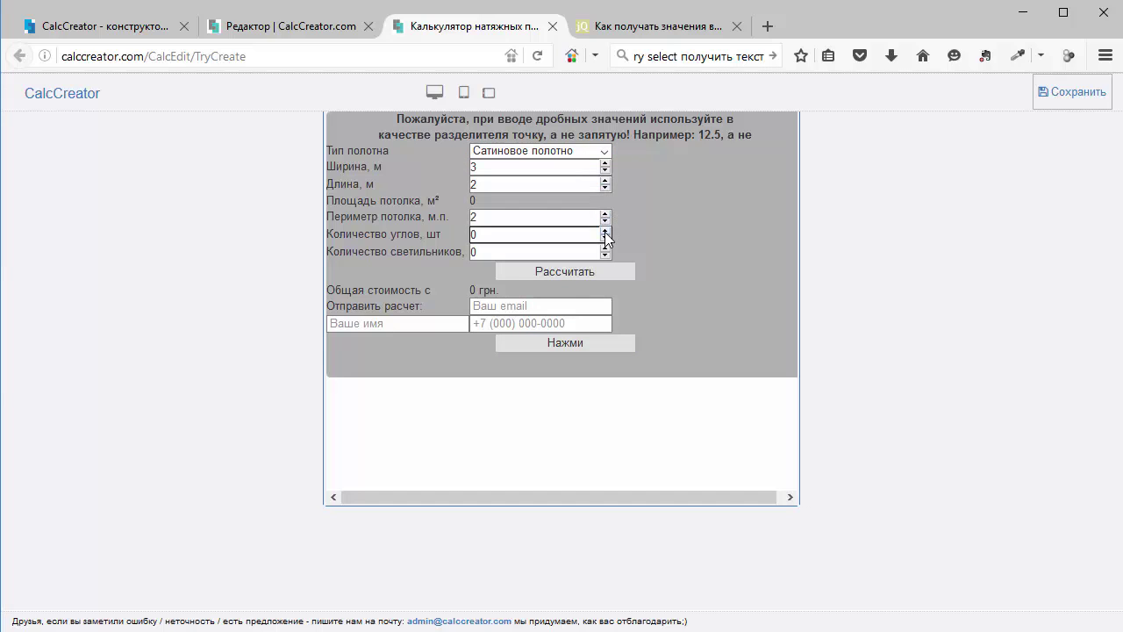
{"action": "left_click", "coordinate": [606, 232]}
{"action": "left_click", "coordinate": [606, 232]}
{"action": "left_click", "coordinate": [606, 255]}
{"action": "left_click", "coordinate": [605, 249]}
{"action": "left_click", "coordinate": [605, 249]}
{"action": "left_click", "coordinate": [605, 249]}
{"action": "left_click", "coordinate": [606, 249]}
{"action": "left_click", "coordinate": [593, 278]}
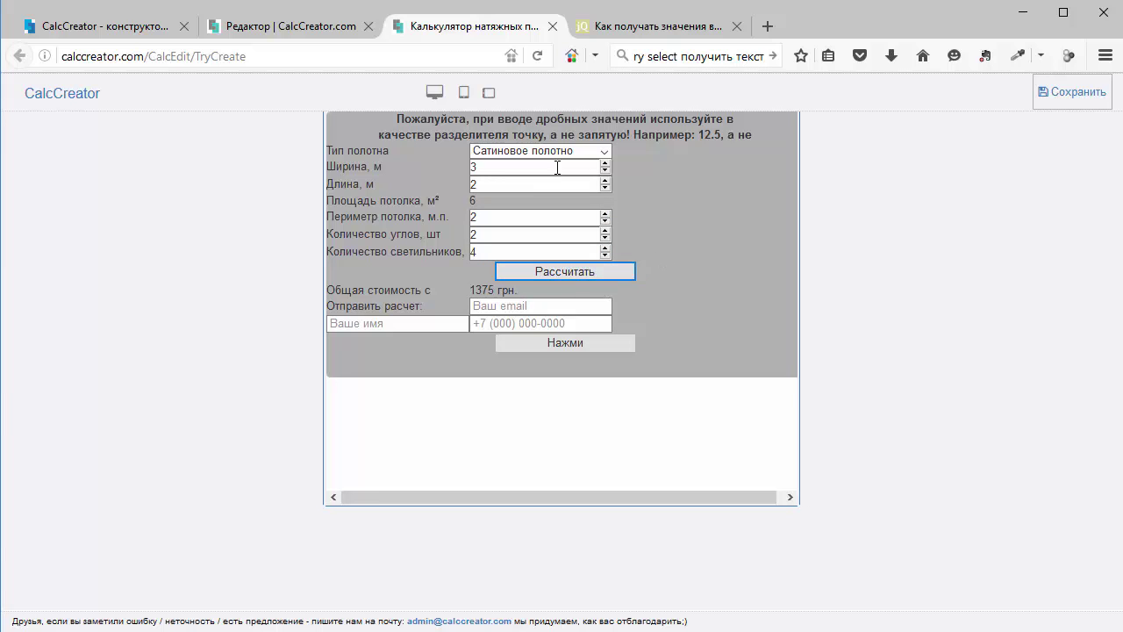
Go back to the old calculator's editor and open its preview
{"action": "left_click", "coordinate": [154, 33]}
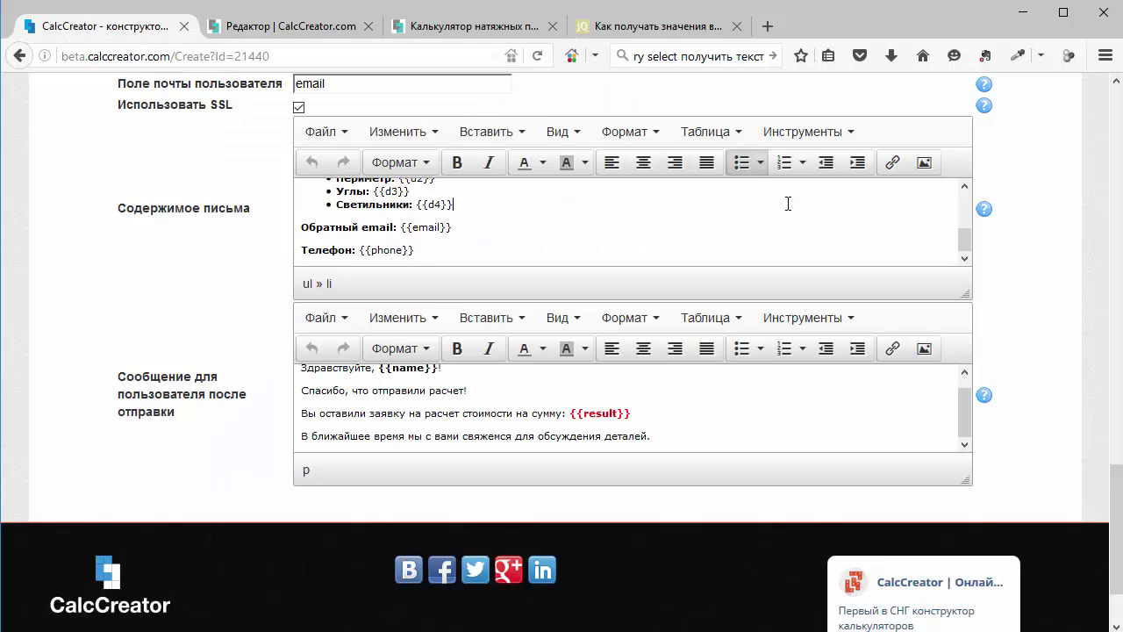
{"action": "scroll", "coordinate": [694, 253], "scroll_direction": "up", "scroll_amount": 8}
{"action": "scroll", "coordinate": [732, 303], "scroll_direction": "up", "scroll_amount": 10}
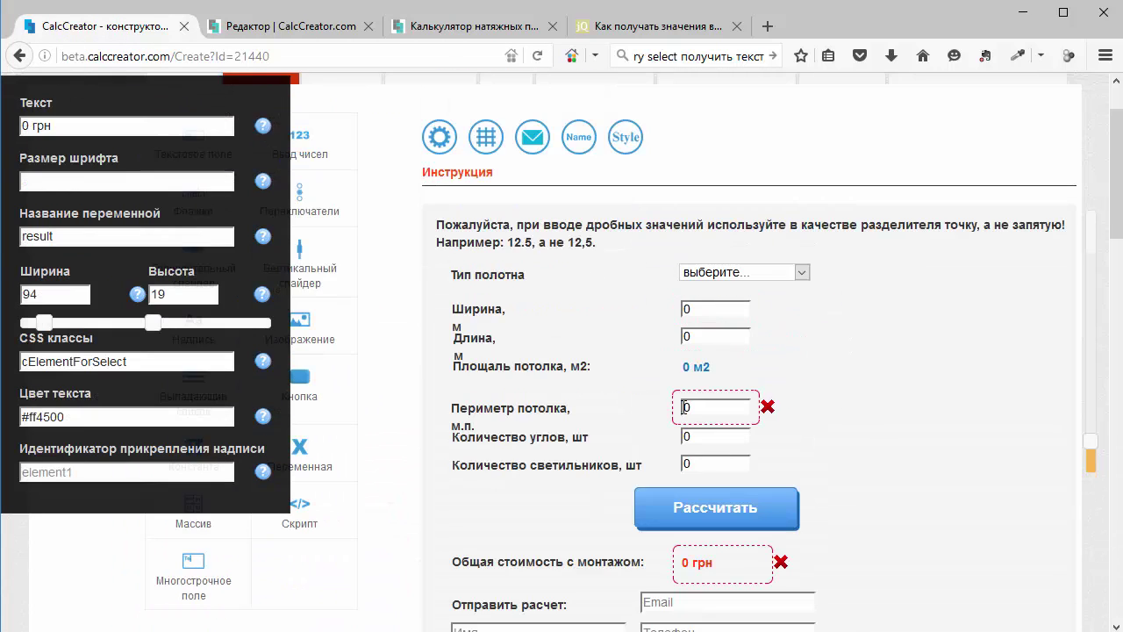
{"action": "scroll", "coordinate": [640, 388], "scroll_direction": "down", "scroll_amount": 5}
{"action": "left_click", "coordinate": [531, 372]}
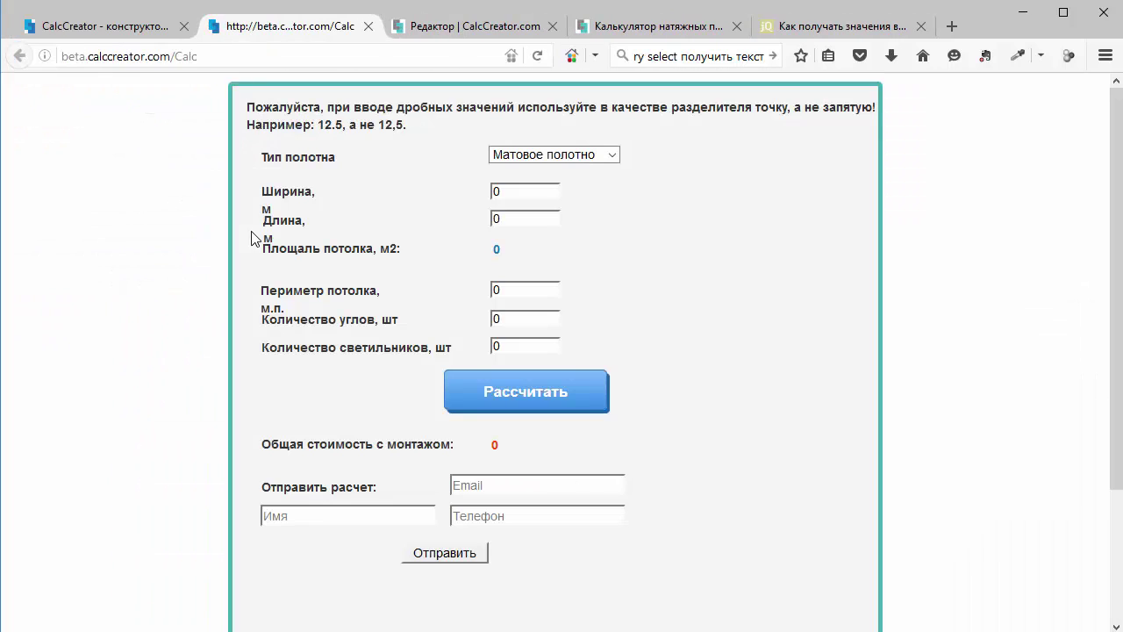
Enter a width of 3 and a length of 2 in the old calculator to test its ceiling area field
{"action": "left_click", "coordinate": [530, 193]}
{"action": "key", "text": "BackSpace"}
{"action": "type", "text": "3"}
{"action": "left_click", "coordinate": [523, 219]}
{"action": "key", "text": "BackSpace"}
{"action": "type", "text": "2"}
Add another script element to the new calculator and rename it scriptP
{"action": "left_click", "coordinate": [443, 34]}
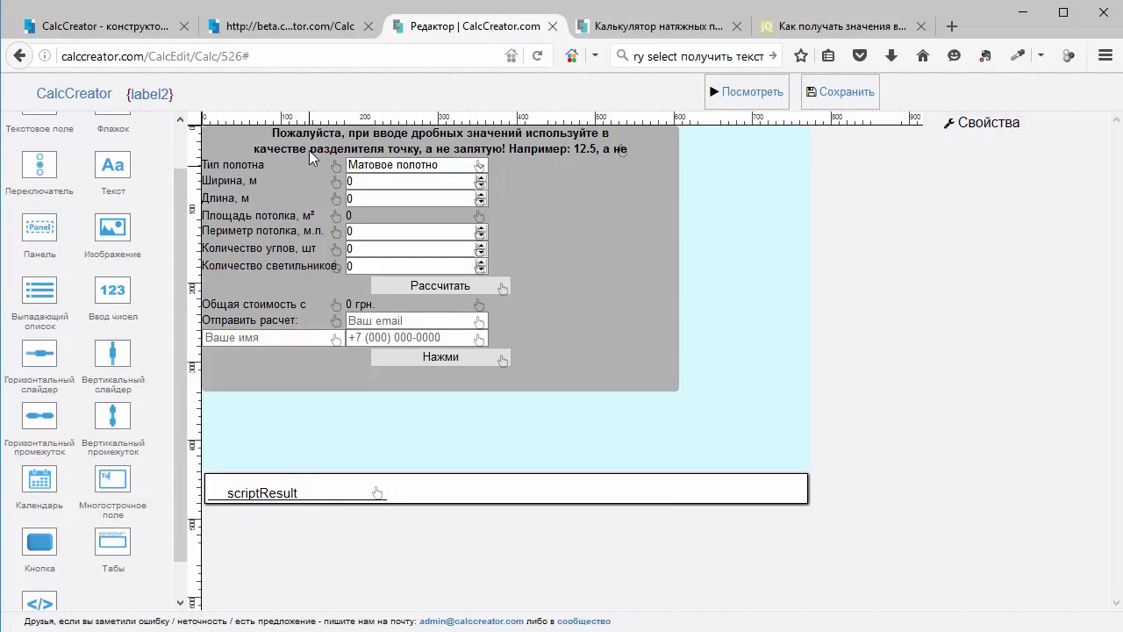
{"action": "scroll", "coordinate": [123, 540], "scroll_direction": "down", "scroll_amount": 1}
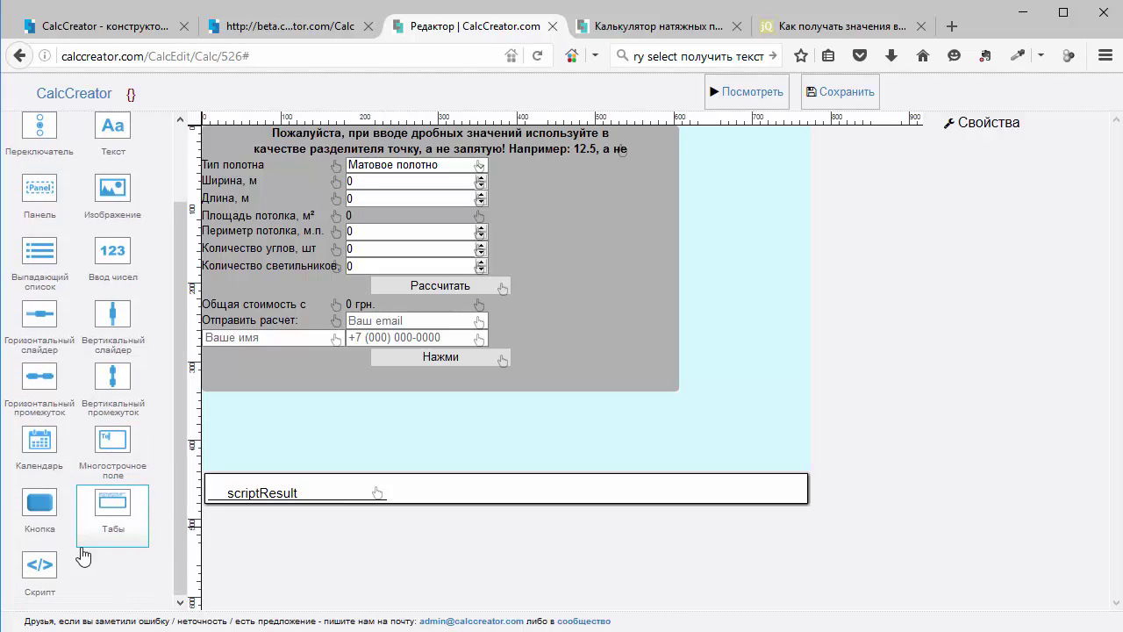
{"action": "left_click", "coordinate": [44, 584]}
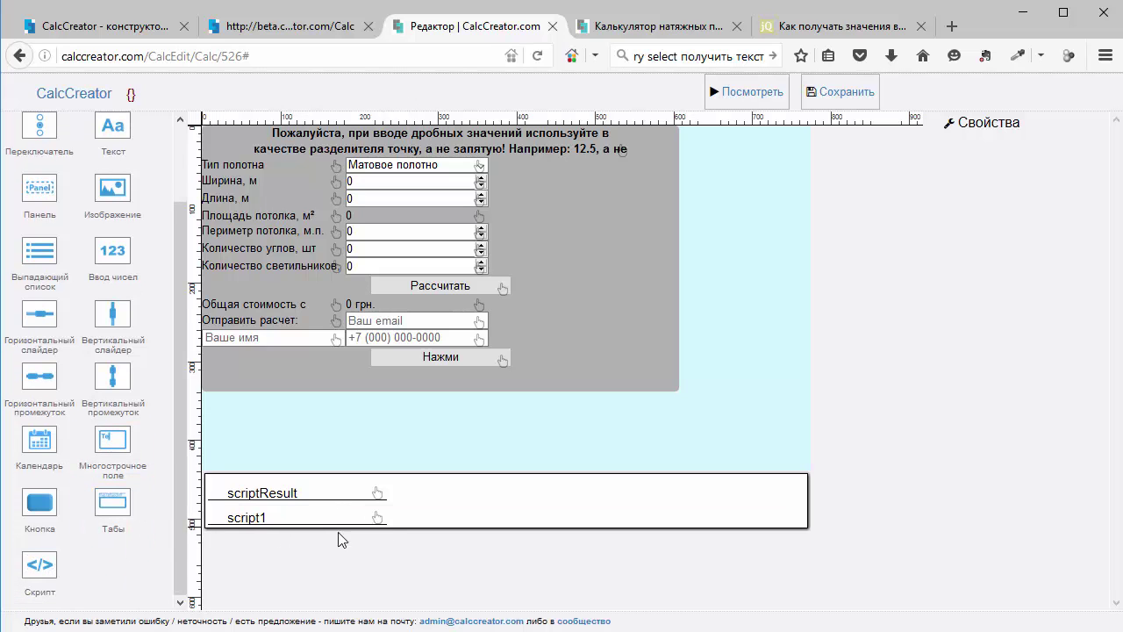
{"action": "left_click", "coordinate": [381, 519]}
{"action": "left_click", "coordinate": [1087, 180]}
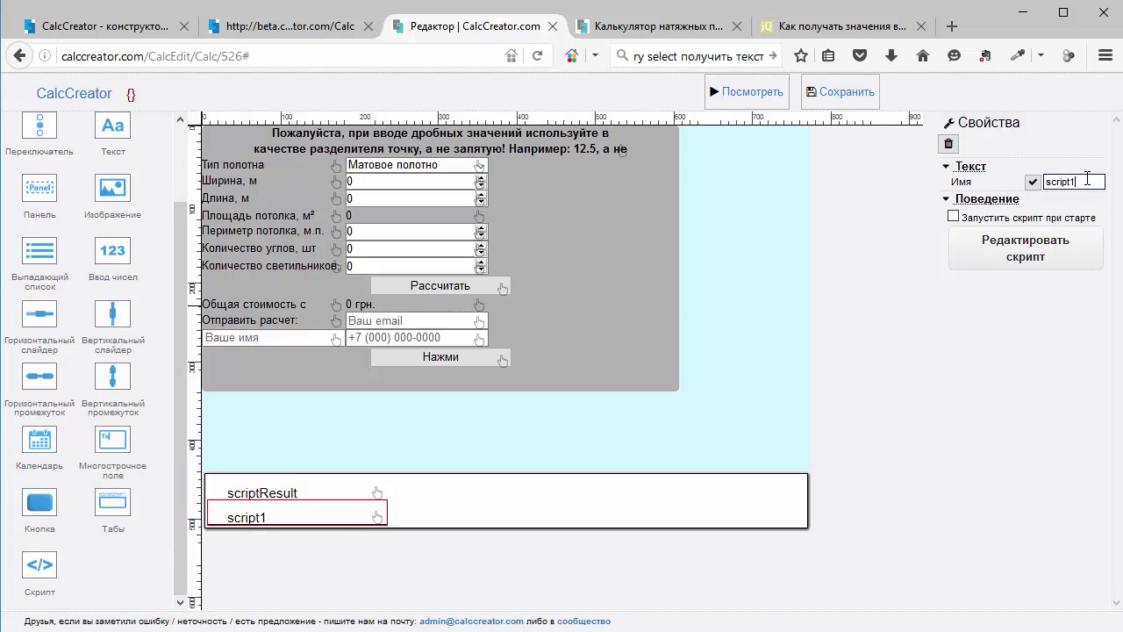
{"action": "key", "text": "BackSpace"}
{"action": "type", "text": "Plo"}
{"action": "key", "text": "BackSpace"}
{"action": "key", "text": "BackSpace"}
{"action": "left_click", "coordinate": [1033, 182]}
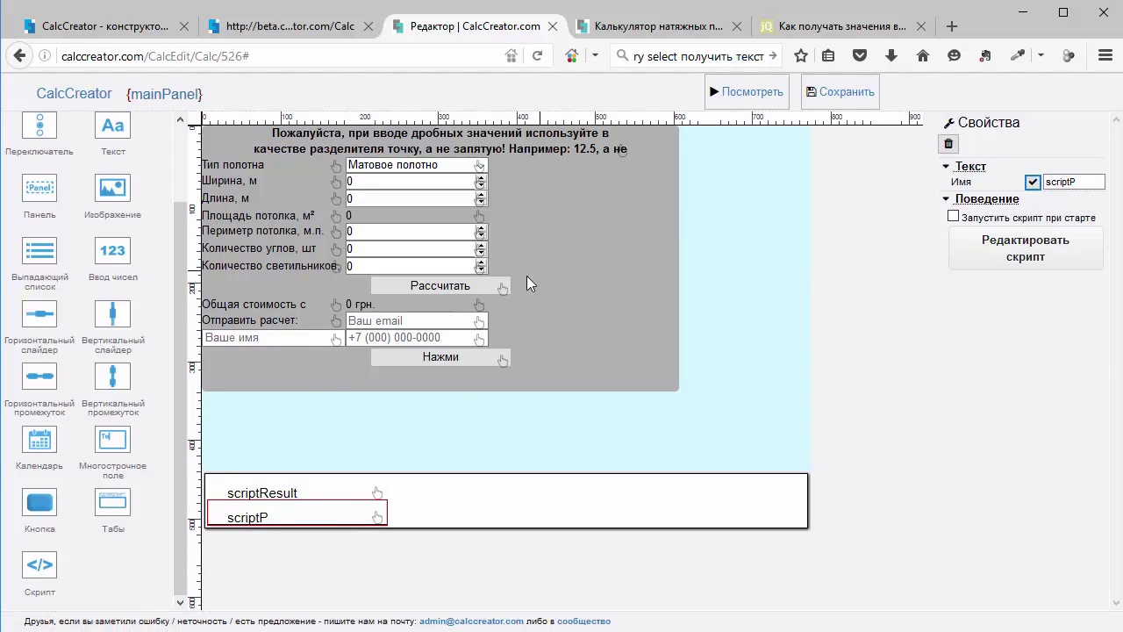
Open the code of the scriptResult element and go to its area calculation
{"action": "left_click", "coordinate": [376, 492]}
{"action": "left_click", "coordinate": [1009, 259]}
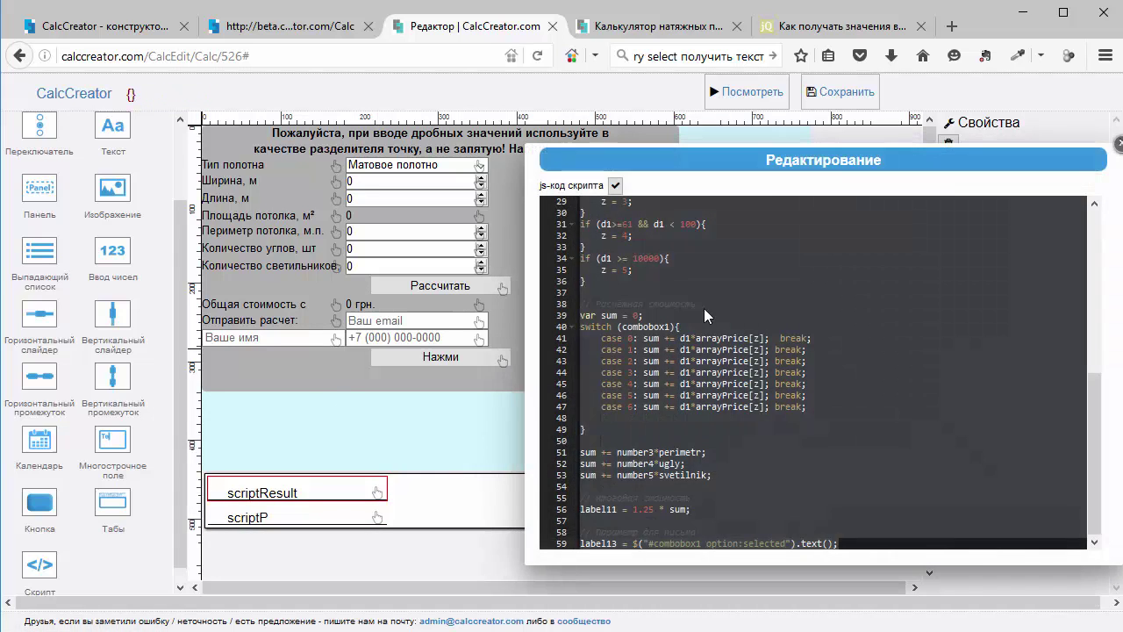
{"action": "scroll", "coordinate": [683, 300], "scroll_direction": "up", "scroll_amount": 2}
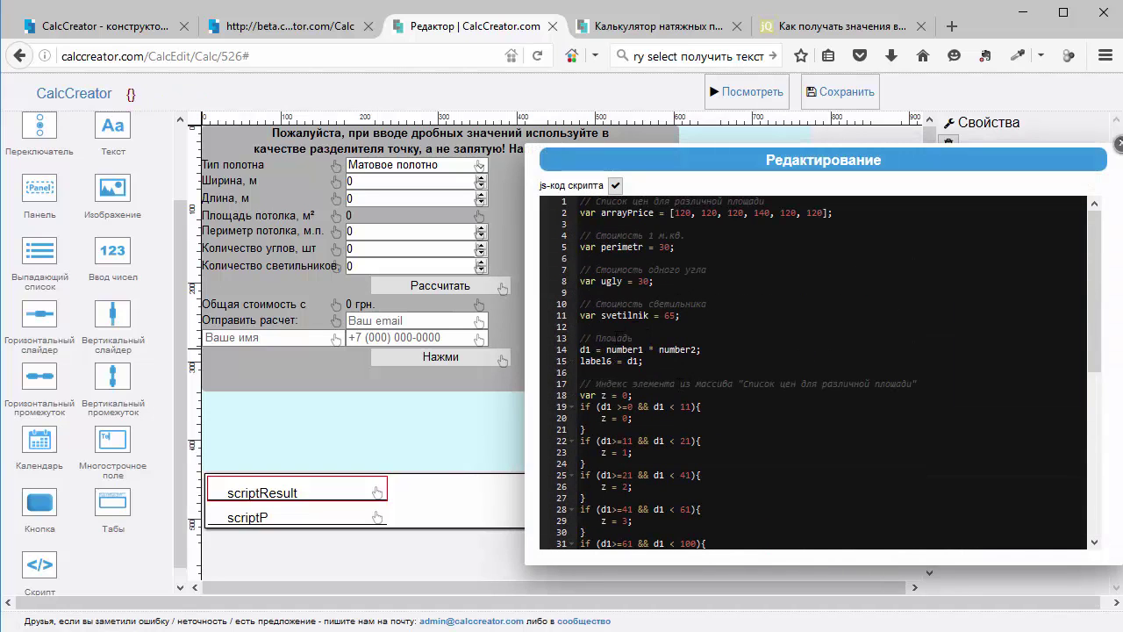
{"action": "left_click_drag", "start_coordinate": [580, 339], "coordinate": [645, 361]}
{"action": "key", "text": "ctrl+c"}
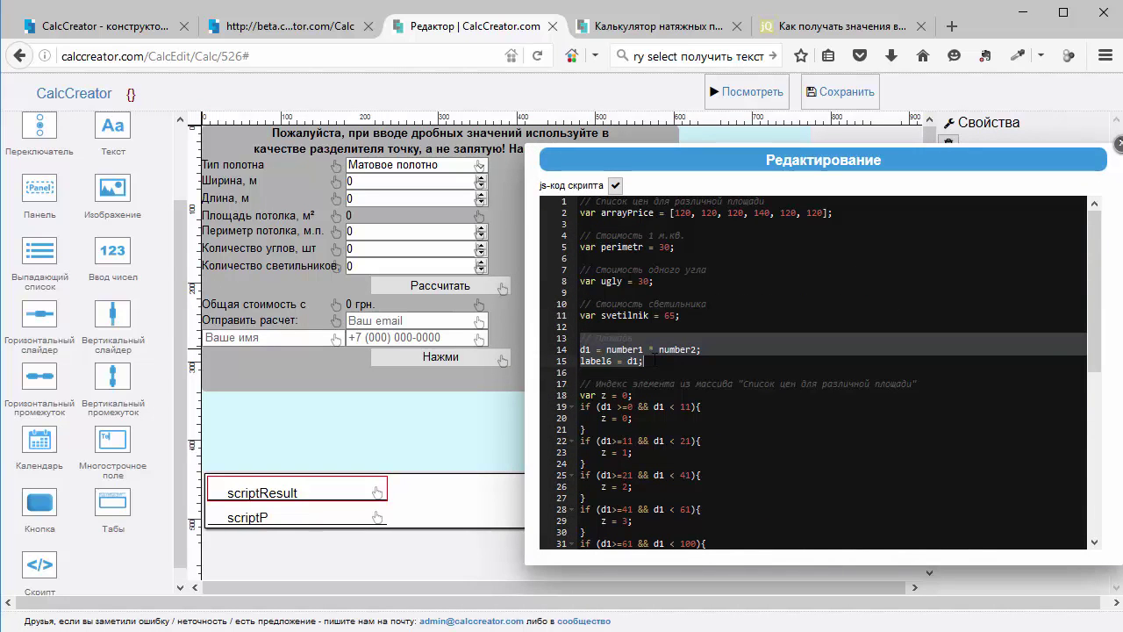
{"action": "key", "text": "BackSpace"}
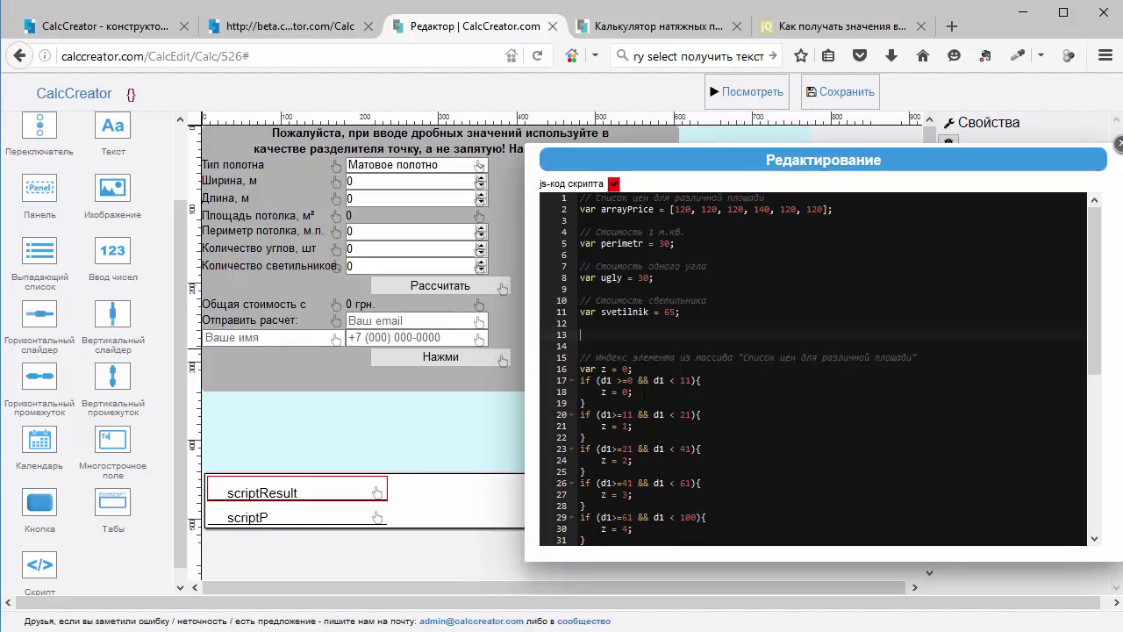
{"action": "key", "text": "Delete"}
{"action": "key", "text": "Delete"}
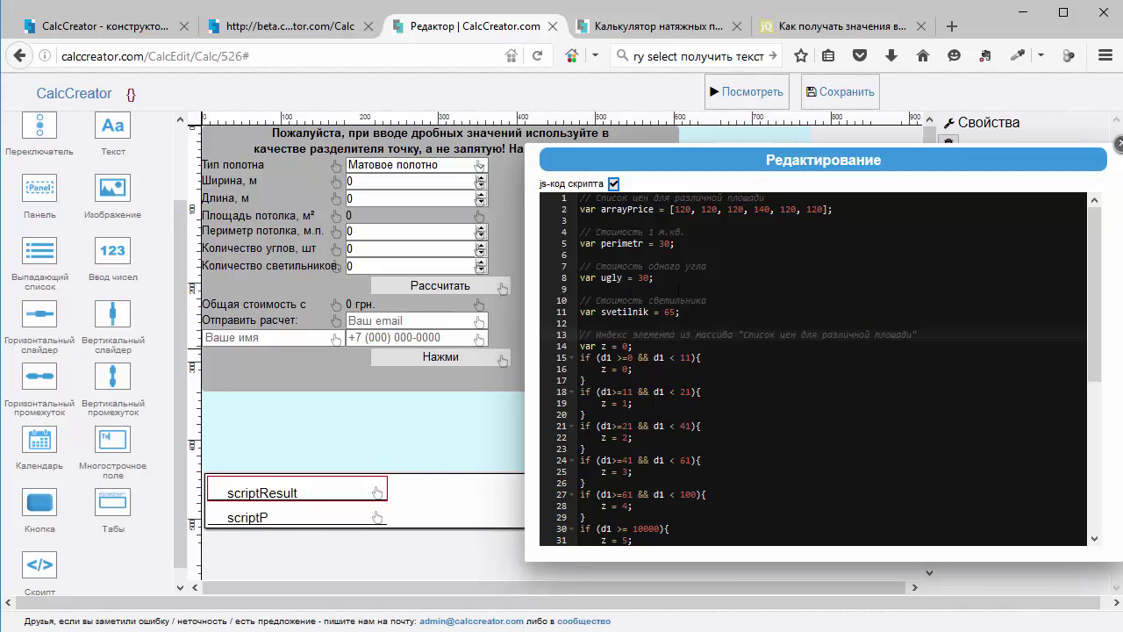
{"action": "left_click", "coordinate": [660, 289]}
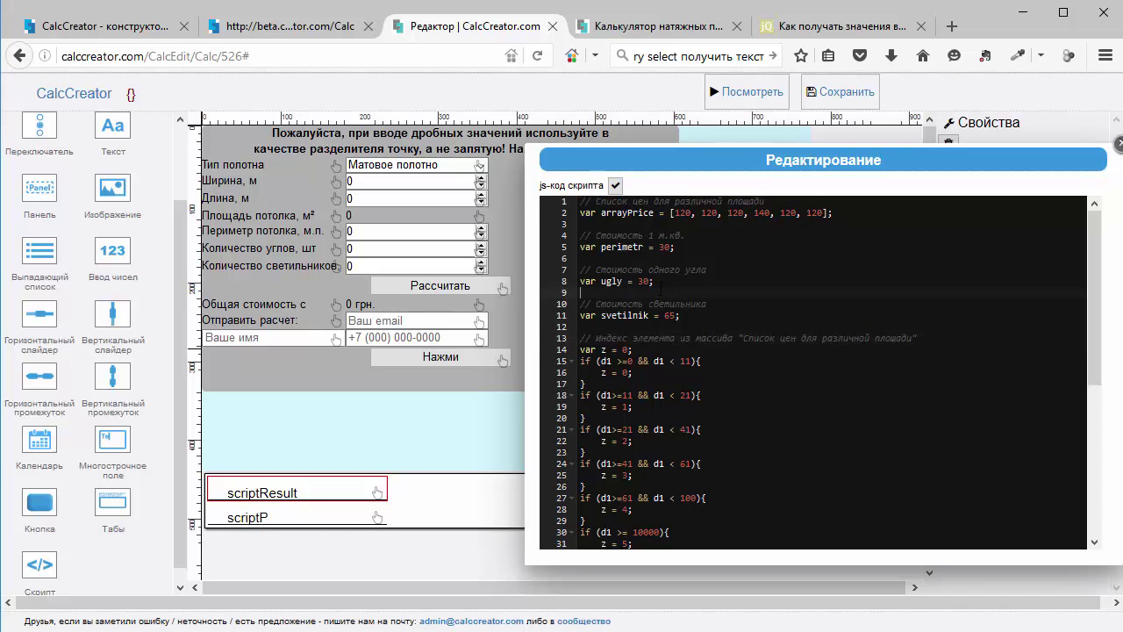
{"action": "left_click", "coordinate": [652, 326]}
{"action": "key", "text": "ctrl+v"}
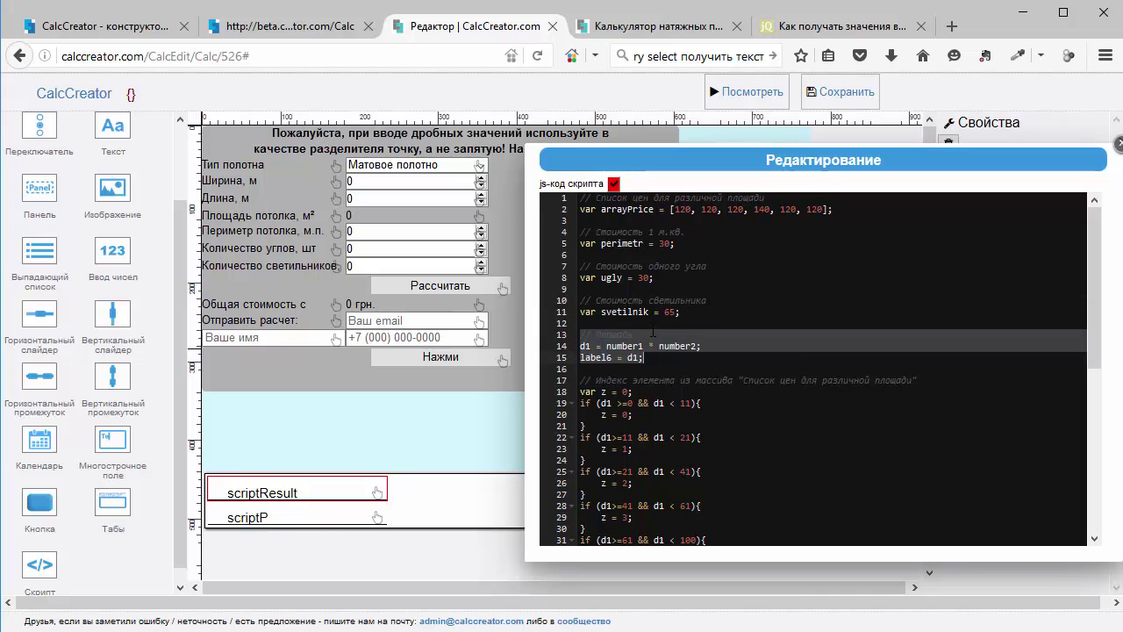
{"action": "left_click", "coordinate": [652, 327]}
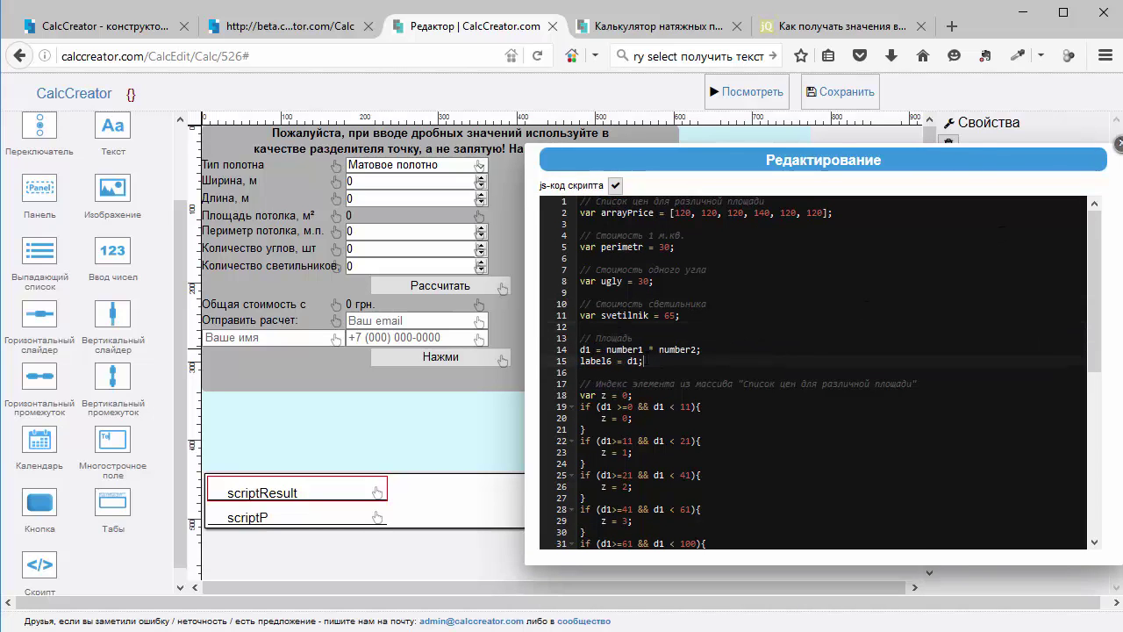
Delete the line "label6 = d1;" from the area section of scriptResult and close the code editor
{"action": "left_click_drag", "start_coordinate": [643, 358], "coordinate": [579, 358]}
{"action": "key", "text": "BackSpace"}
{"action": "key", "text": "Delete"}
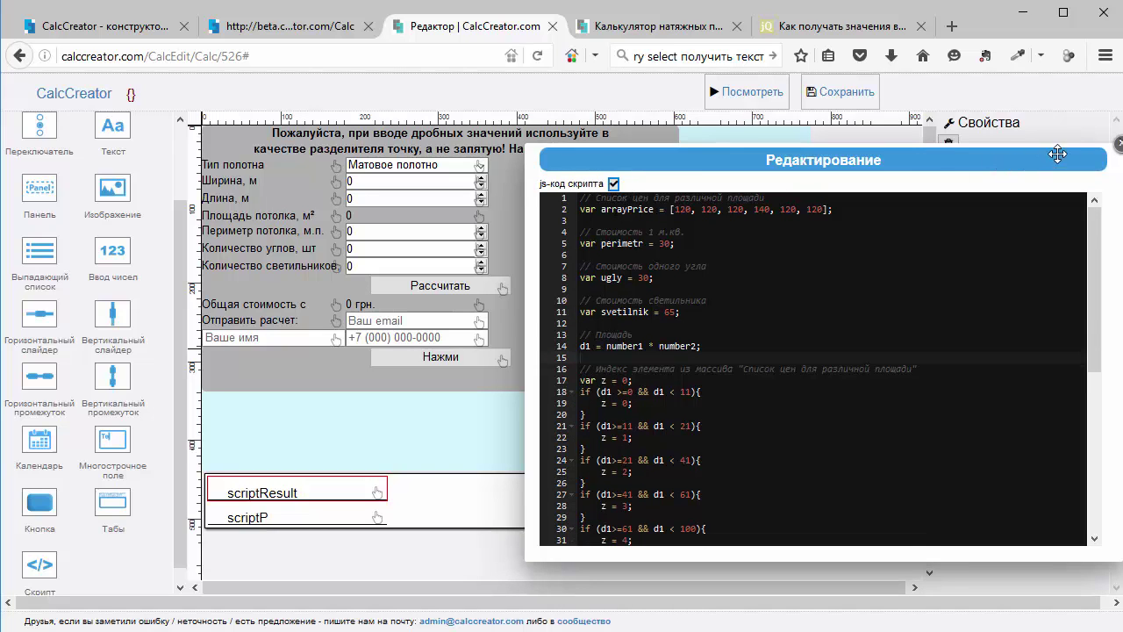
{"action": "left_click", "coordinate": [1117, 143]}
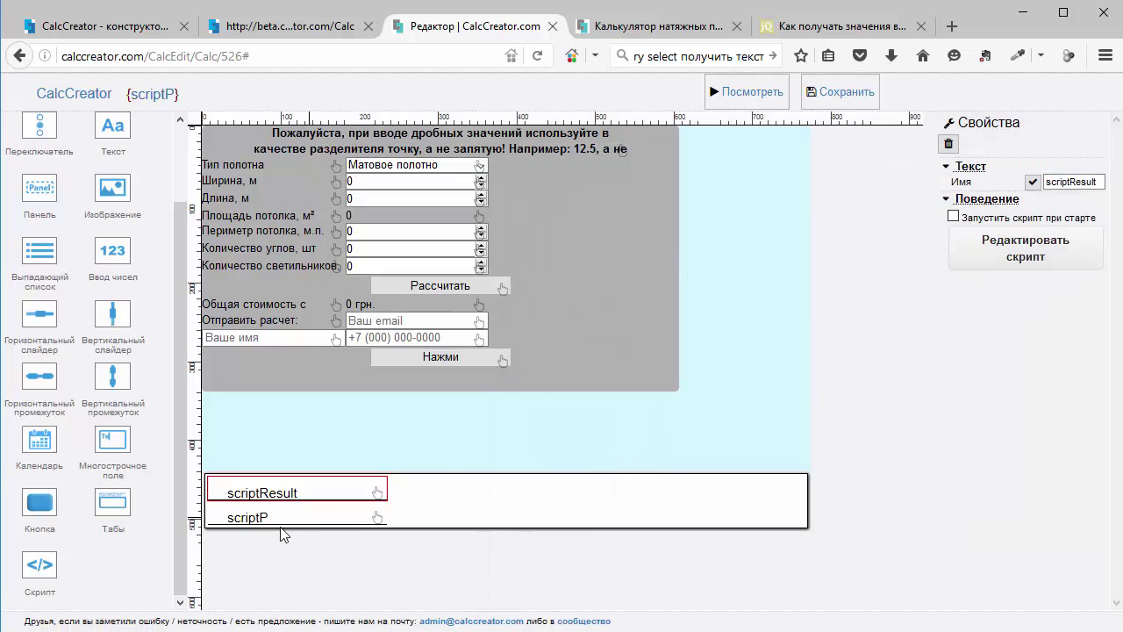
Open the code of the scriptP element and add the comment "// Расчёт площади"
{"action": "left_click", "coordinate": [376, 514]}
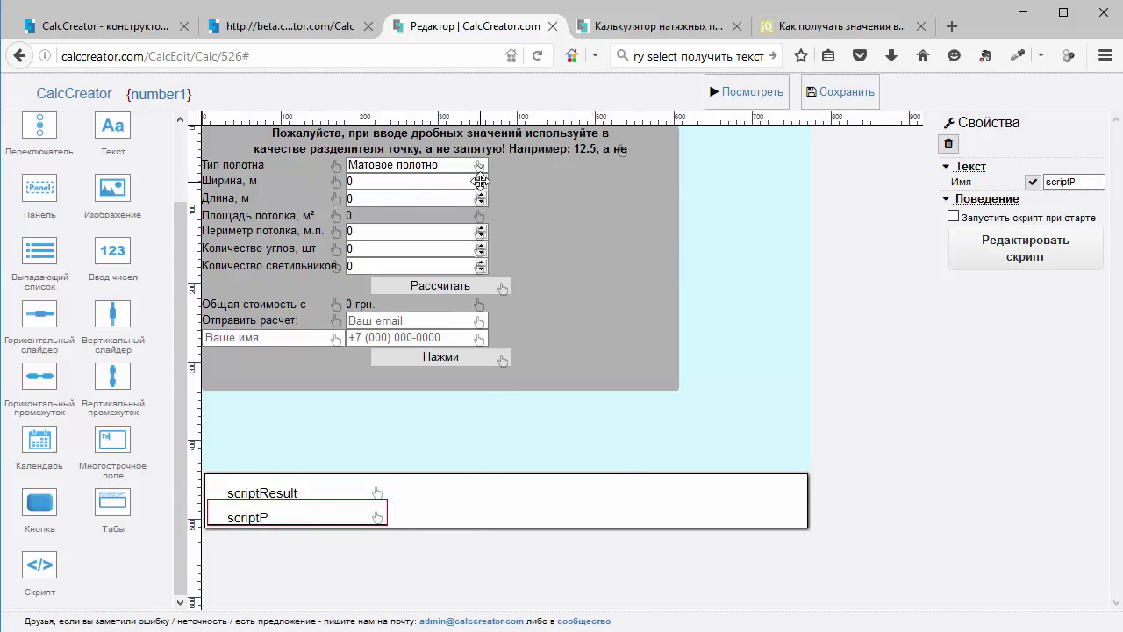
{"action": "left_click", "coordinate": [1035, 253]}
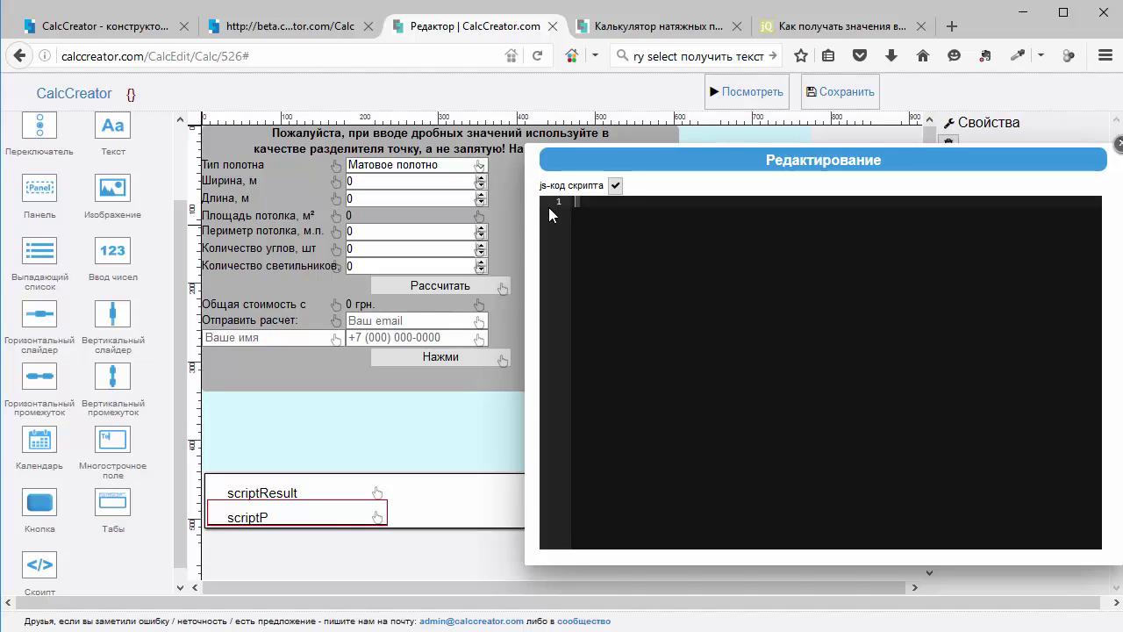
{"action": "type", "text": "// #f"}
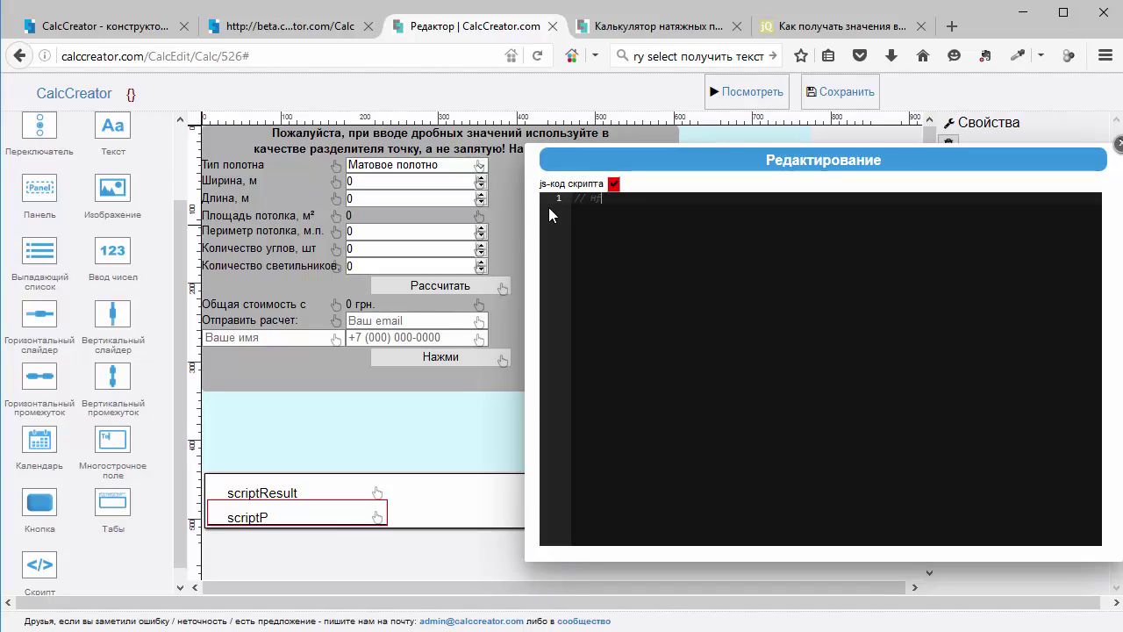
{"action": "key", "text": "BackSpace"}
{"action": "key", "text": "BackSpace"}
{"action": "type", "text": "По"}
{"action": "type", "text": "сч"}
{"action": "type", "text": "ёт п"}
{"action": "type", "text": "лощади"}
Add the lines "var d1 = number1 * number2;" and "label6 = d1;" under the comment and close the code editor
{"action": "type", "text": "var"}
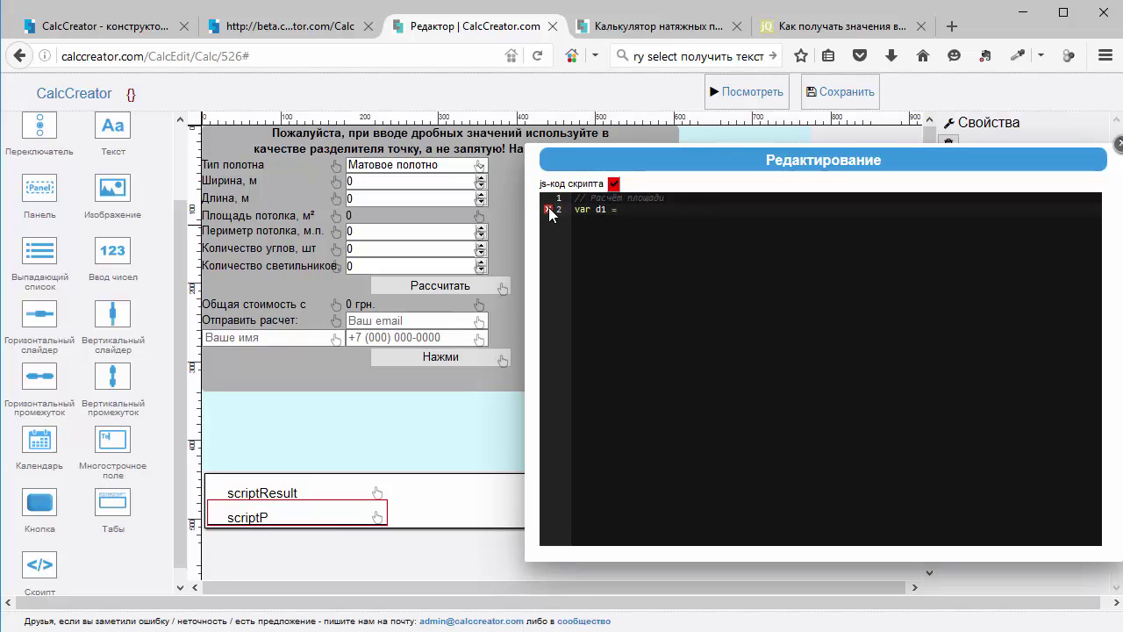
{"action": "mouse_move", "coordinate": [386, 183]}
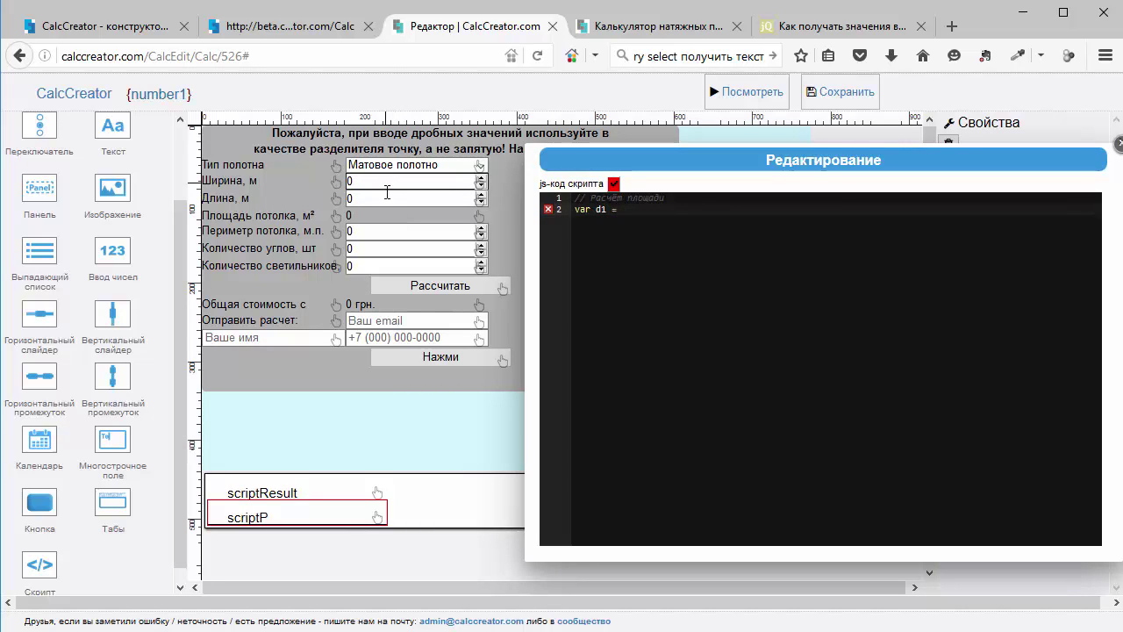
{"action": "type", "text": "d1 = numb"}
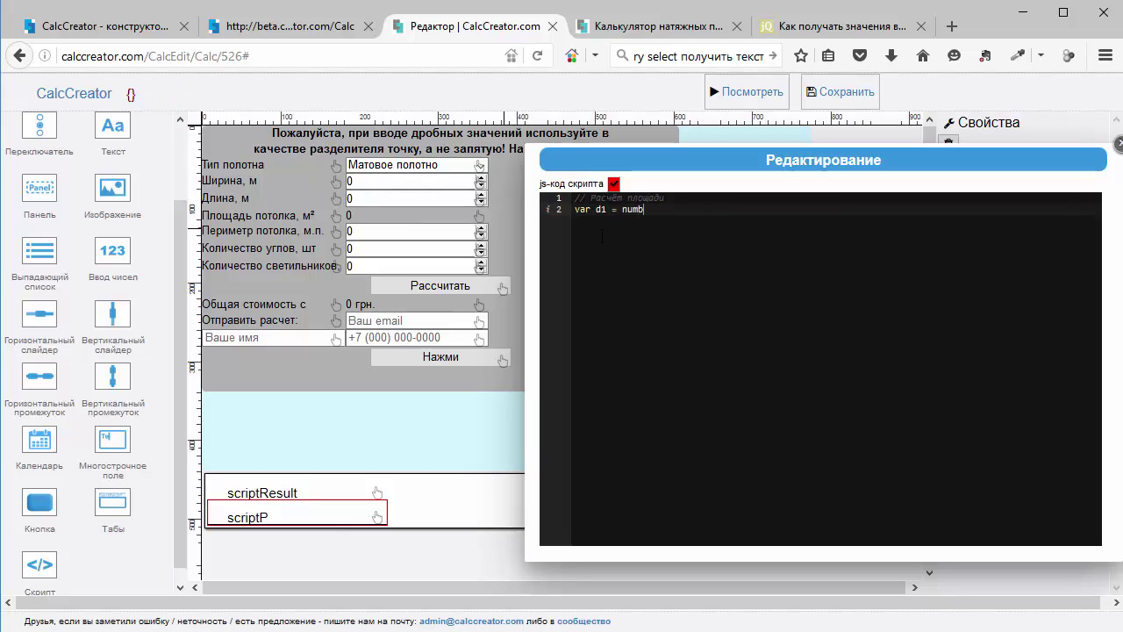
{"action": "type", "text": "er1 * number2; l"}
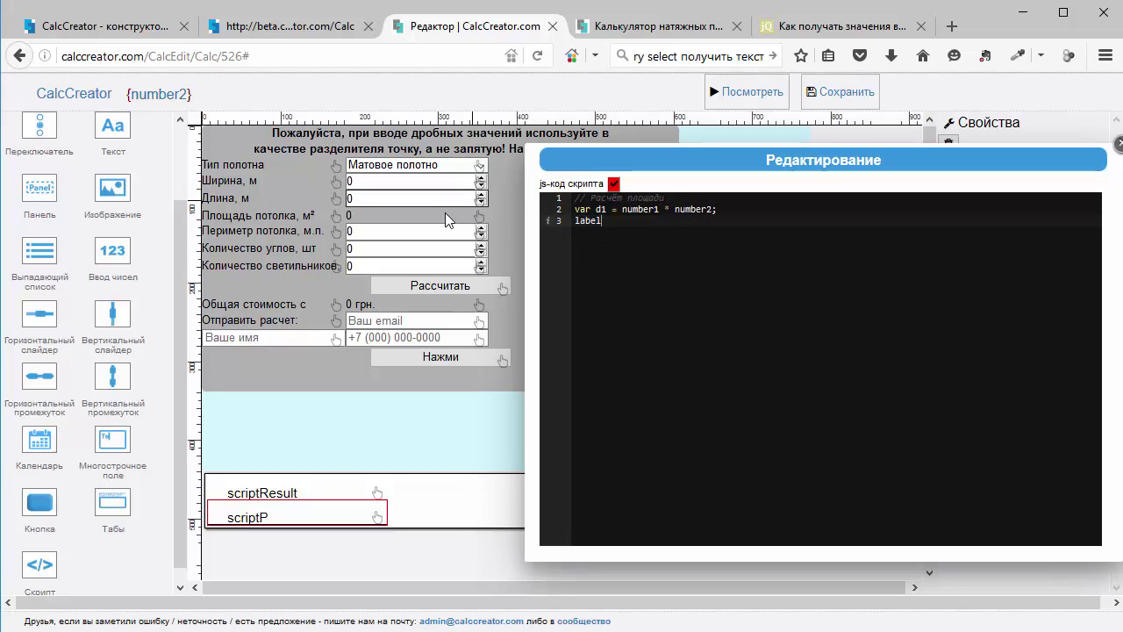
{"action": "mouse_move", "coordinate": [437, 212]}
{"action": "type", "text": "6 = d1;"}
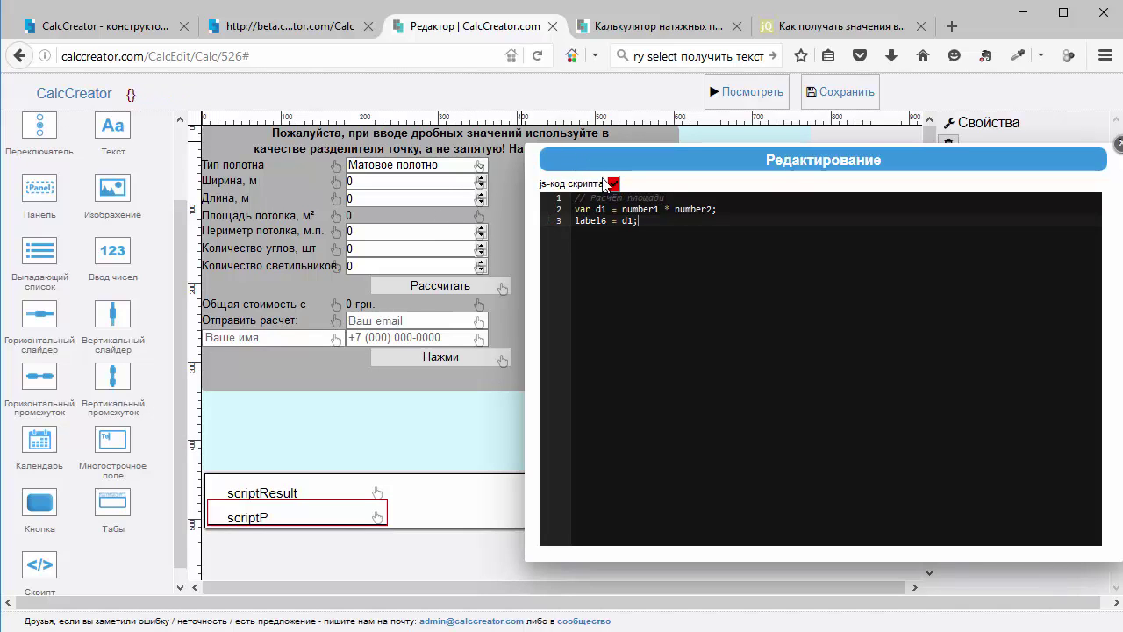
{"action": "left_click", "coordinate": [1119, 143]}
Assign scriptP as the used script of the width field number1 and the length field number2
{"action": "left_click", "coordinate": [481, 181]}
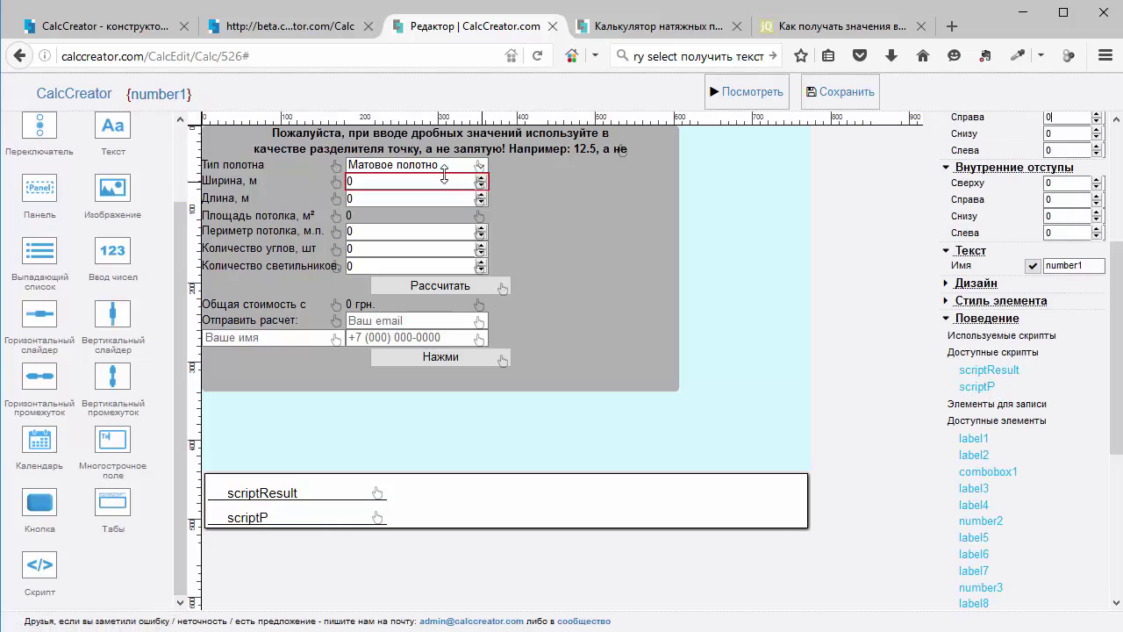
{"action": "left_click", "coordinate": [989, 387]}
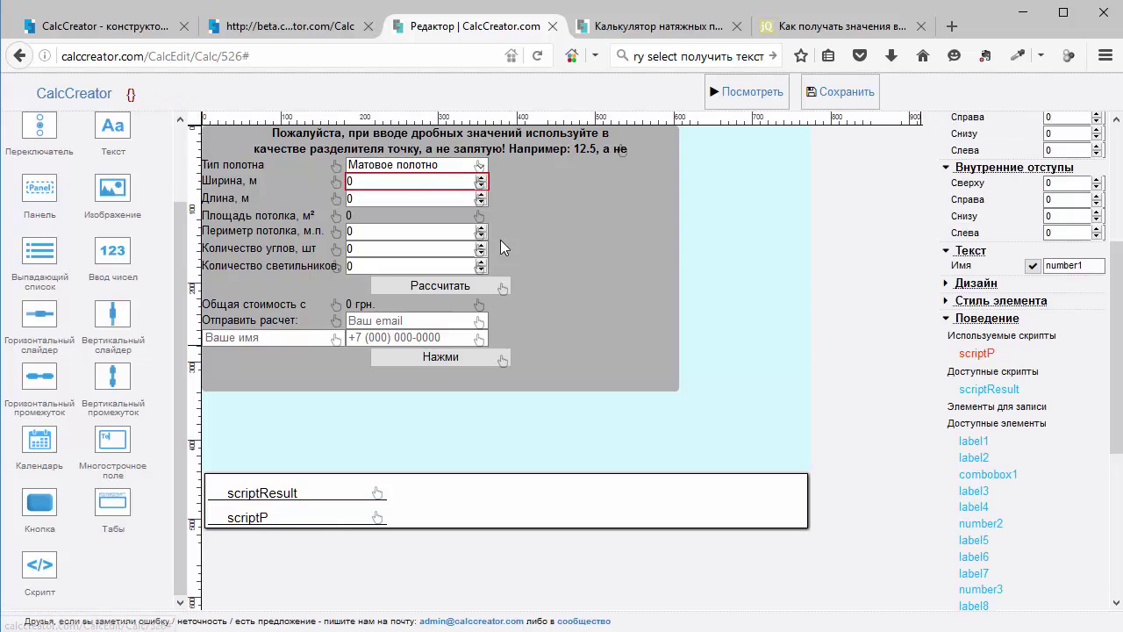
{"action": "left_click", "coordinate": [478, 198]}
{"action": "left_click", "coordinate": [989, 387]}
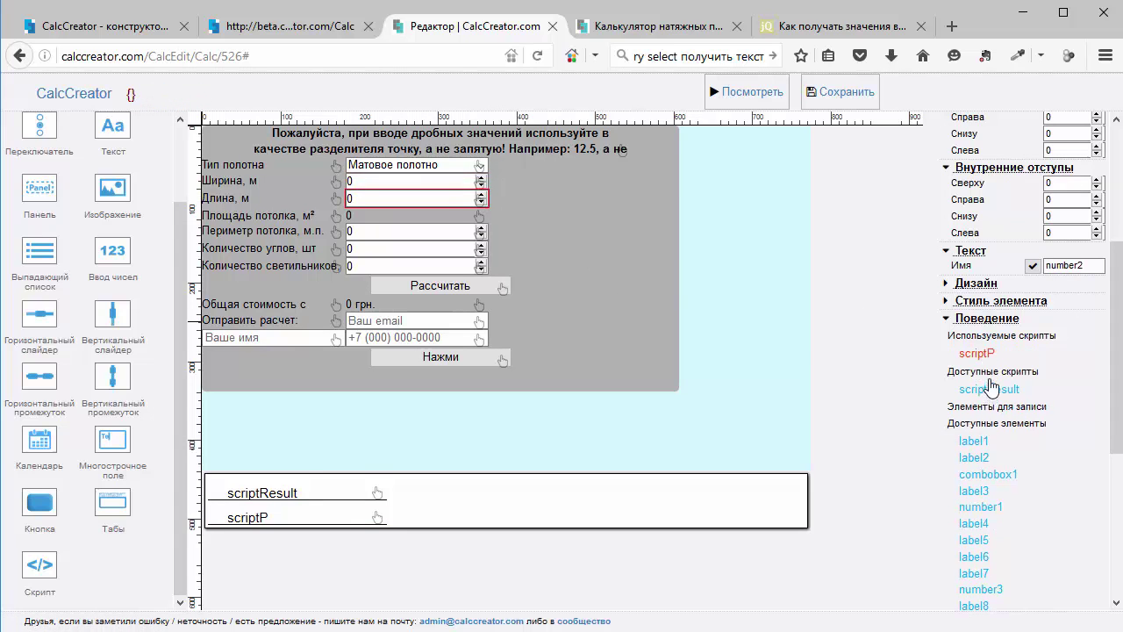
Open a new preview of the calculator, close the old preview and jQuery help pages, and clear the browser's search text
{"action": "left_click", "coordinate": [750, 93]}
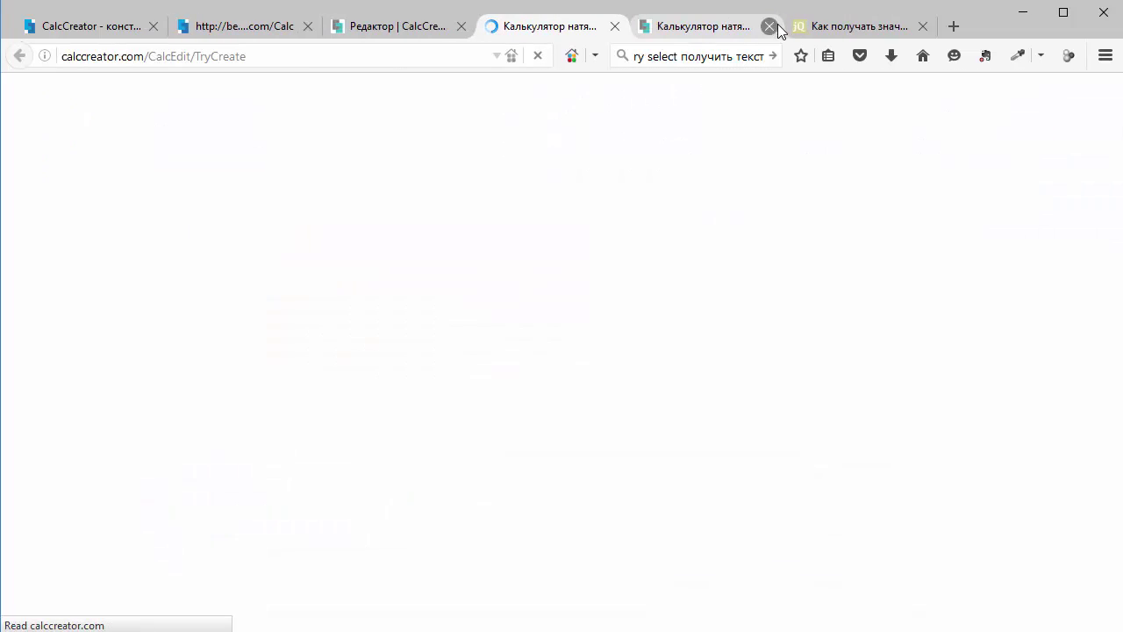
{"action": "left_click", "coordinate": [774, 28]}
{"action": "left_click", "coordinate": [772, 30]}
{"action": "left_click", "coordinate": [740, 53]}
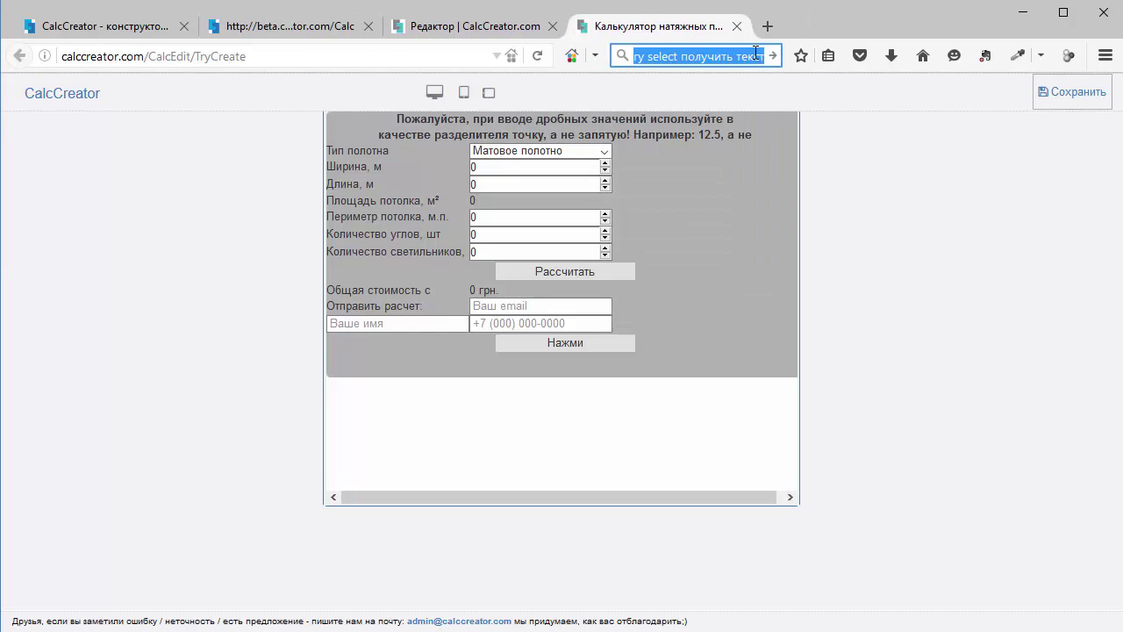
{"action": "key", "text": "BackSpace"}
Set the width to 3 and the length to 2 in the preview to test the ceiling area
{"action": "left_click", "coordinate": [567, 166]}
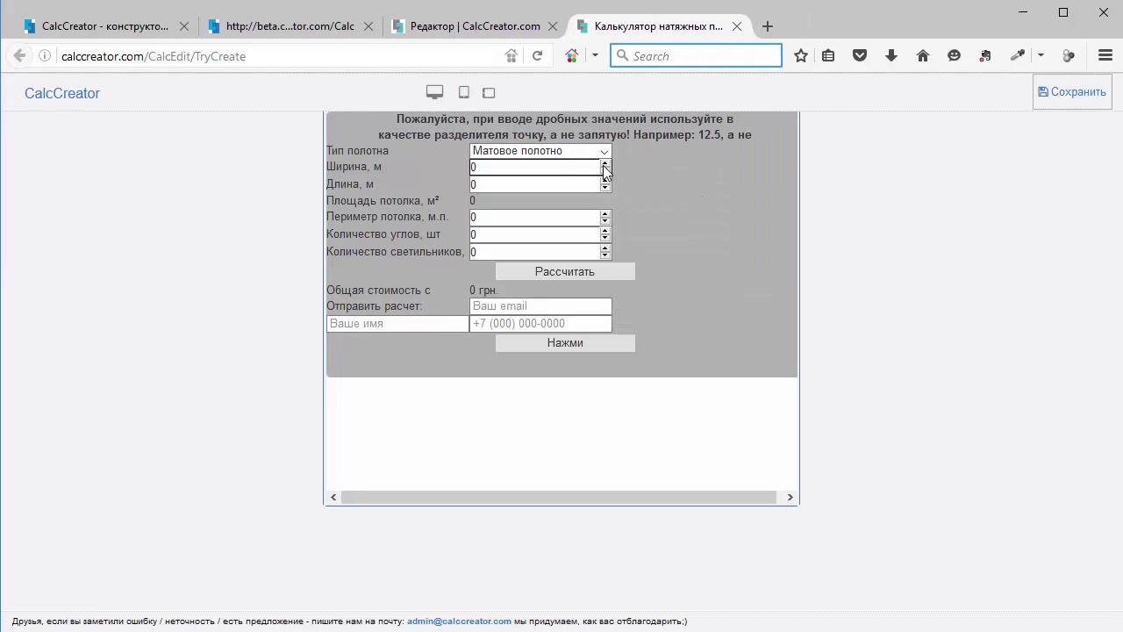
{"action": "left_click", "coordinate": [606, 165]}
{"action": "left_click", "coordinate": [605, 181]}
{"action": "left_click", "coordinate": [604, 181]}
{"action": "left_click", "coordinate": [604, 181]}
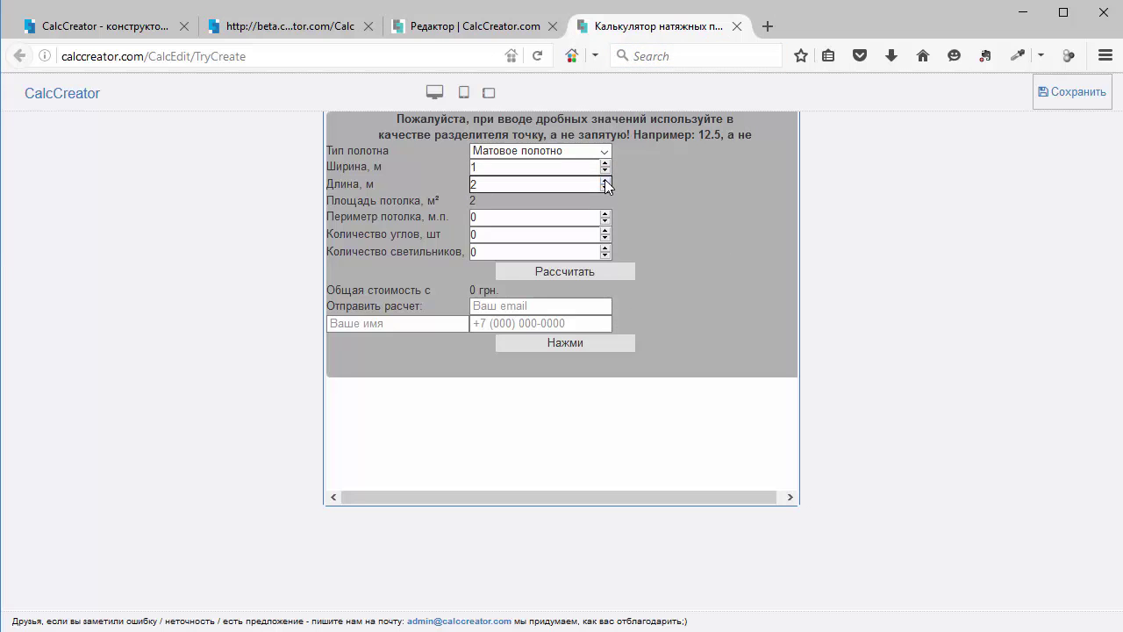
{"action": "left_click", "coordinate": [606, 164]}
{"action": "left_click", "coordinate": [606, 164]}
Set the perimeter, corner count and lamp count to 1 in the preview and calculate the cost
{"action": "left_click", "coordinate": [605, 214]}
{"action": "left_click", "coordinate": [605, 231]}
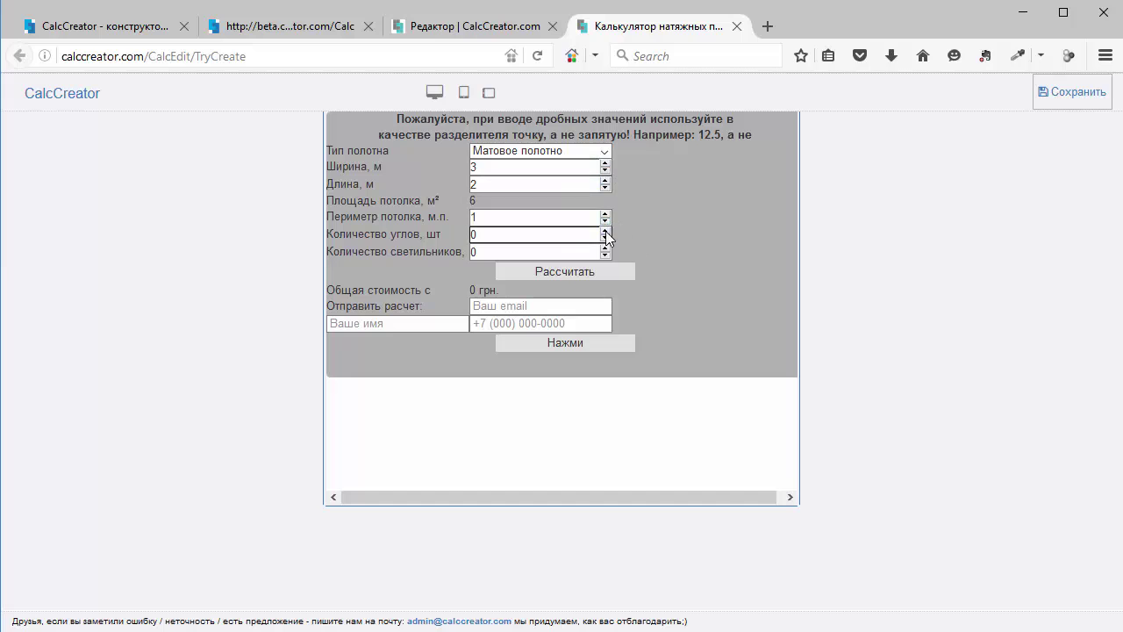
{"action": "left_click", "coordinate": [605, 253]}
{"action": "left_click", "coordinate": [568, 268]}
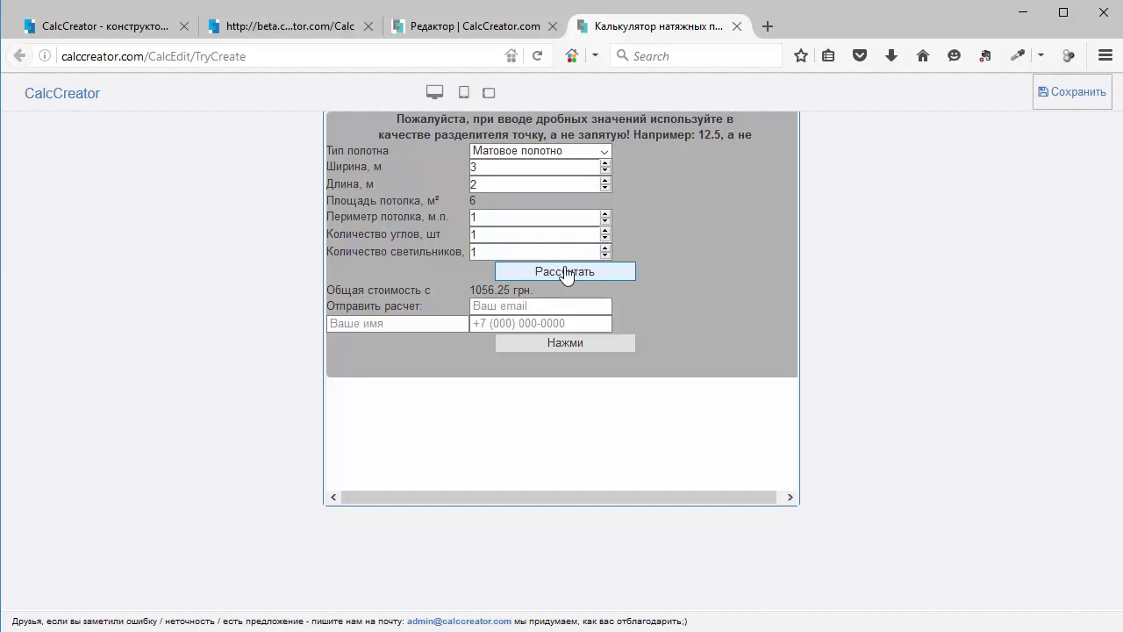
Switch to the old calculator, set its perimeter, corner count and lamp count to 1, and calculate the cost
{"action": "left_click", "coordinate": [449, 29]}
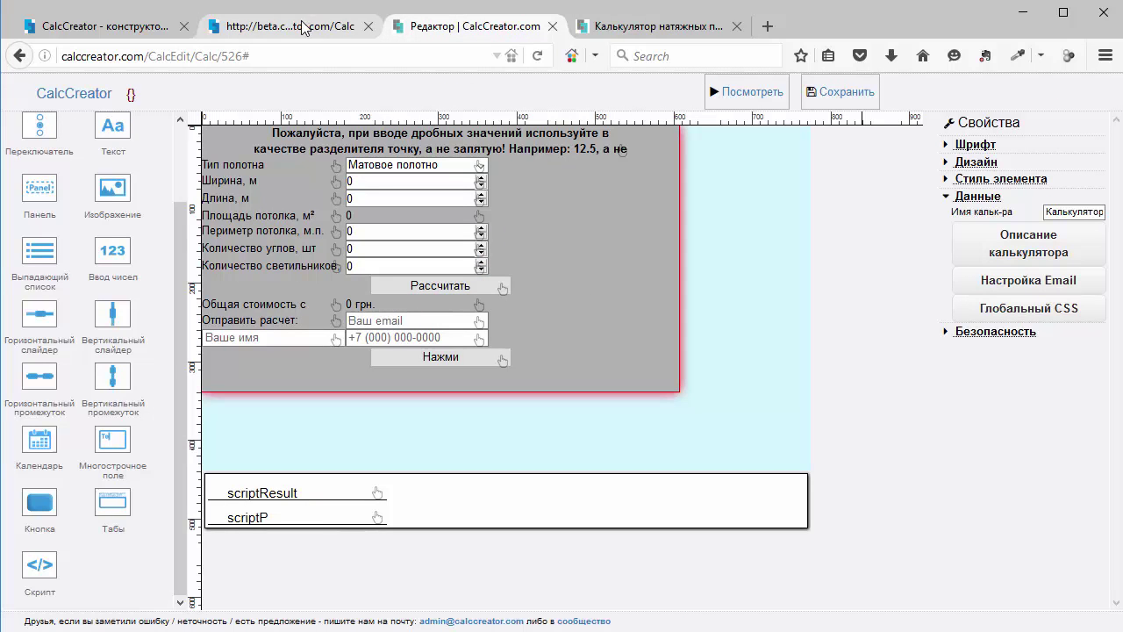
{"action": "left_click", "coordinate": [268, 20]}
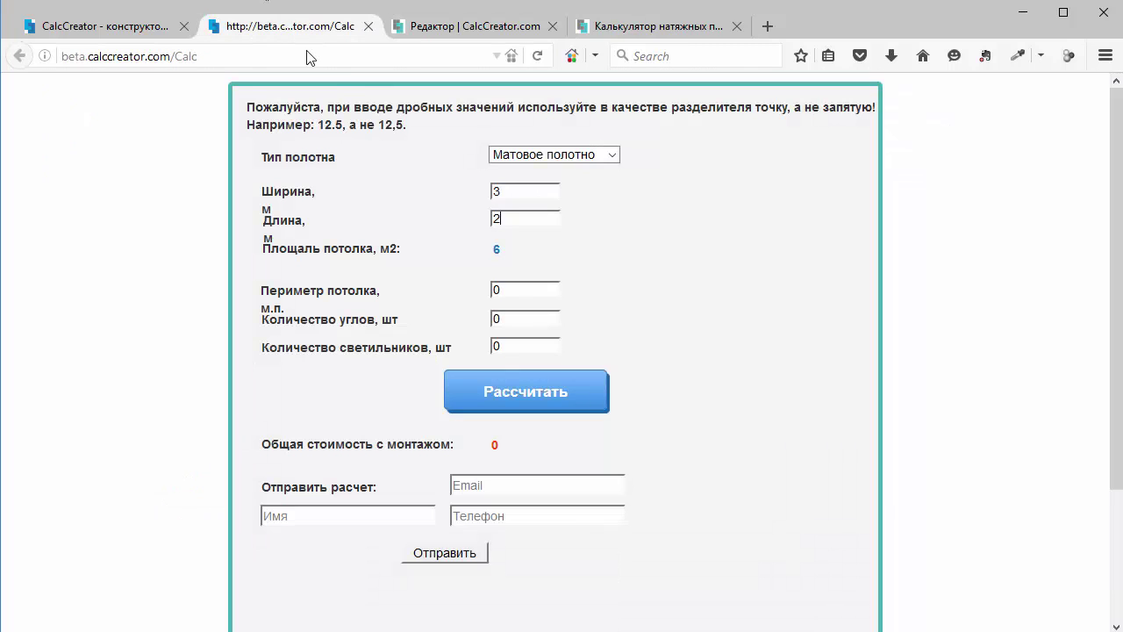
{"action": "left_click", "coordinate": [519, 289]}
{"action": "key", "text": "BackSpace"}
{"action": "type", "text": "1"}
{"action": "key", "text": "Tab"}
{"action": "type", "text": "1"}
{"action": "key", "text": "Tab"}
{"action": "type", "text": "1"}
{"action": "left_click", "coordinate": [535, 395]}
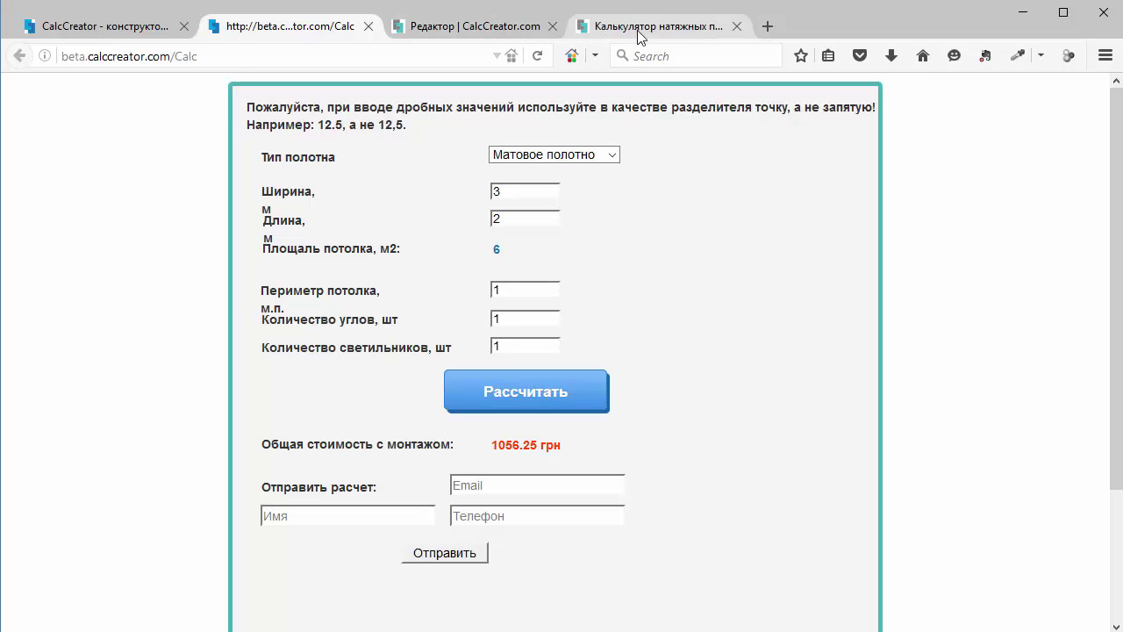
Return to the new calculator's preview and compare its total cost with the old calculator's
{"action": "left_click", "coordinate": [439, 24]}
{"action": "left_click", "coordinate": [634, 25]}
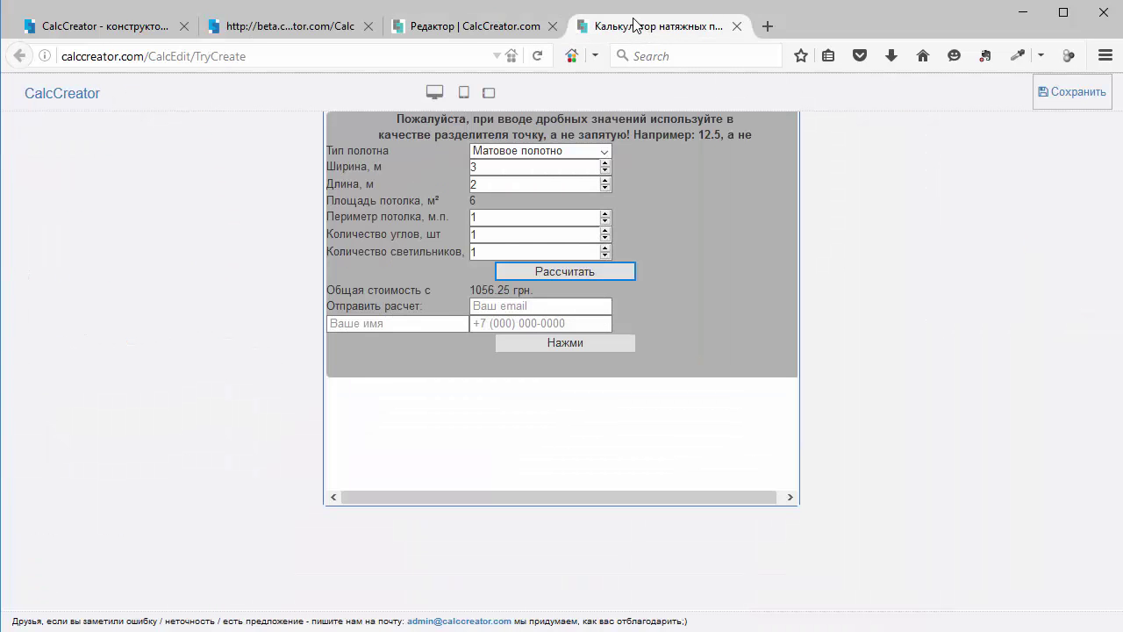
{"action": "left_click", "coordinate": [534, 239]}
Return to the editor, open the scriptResult code and wrap the label11 expression 1.25 * sum in parentheses
{"action": "left_click", "coordinate": [468, 32]}
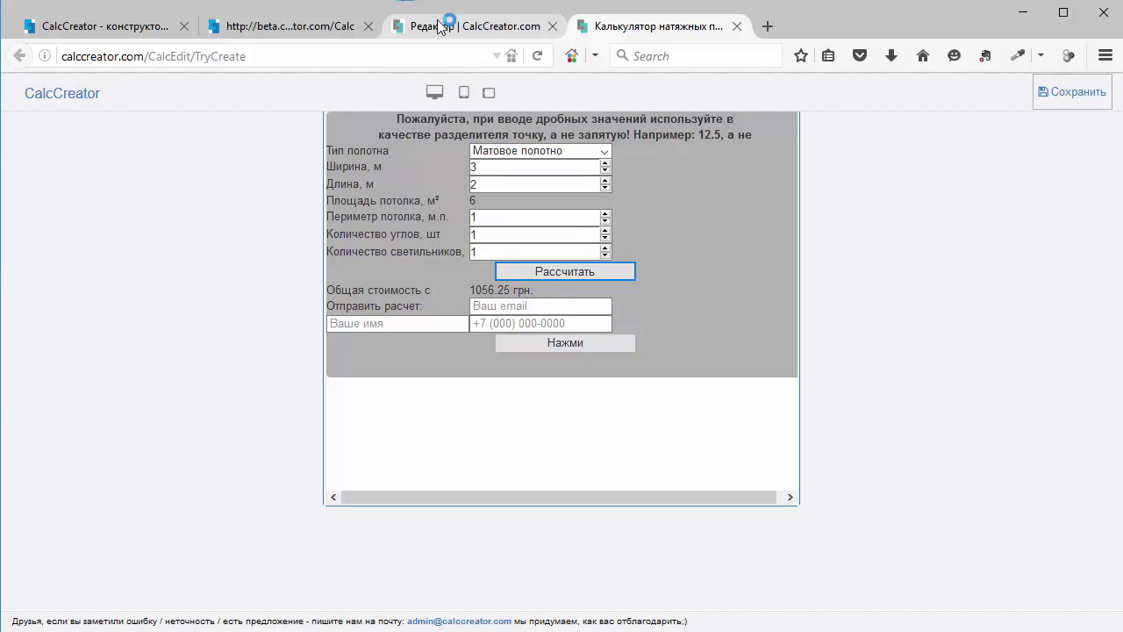
{"action": "left_click", "coordinate": [379, 485]}
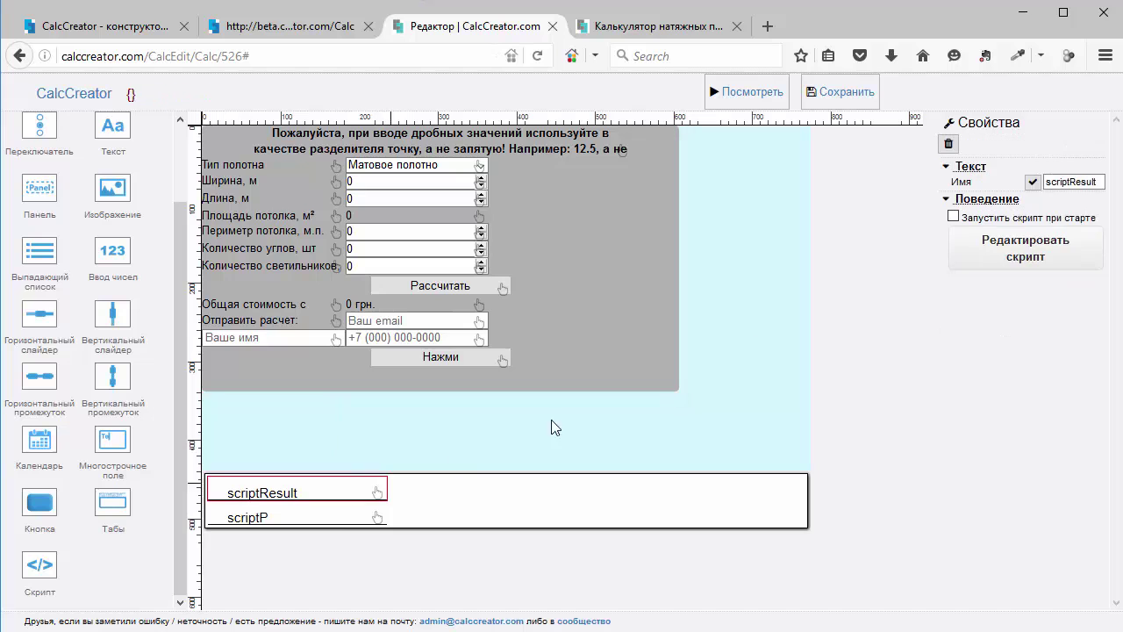
{"action": "left_click", "coordinate": [1026, 254]}
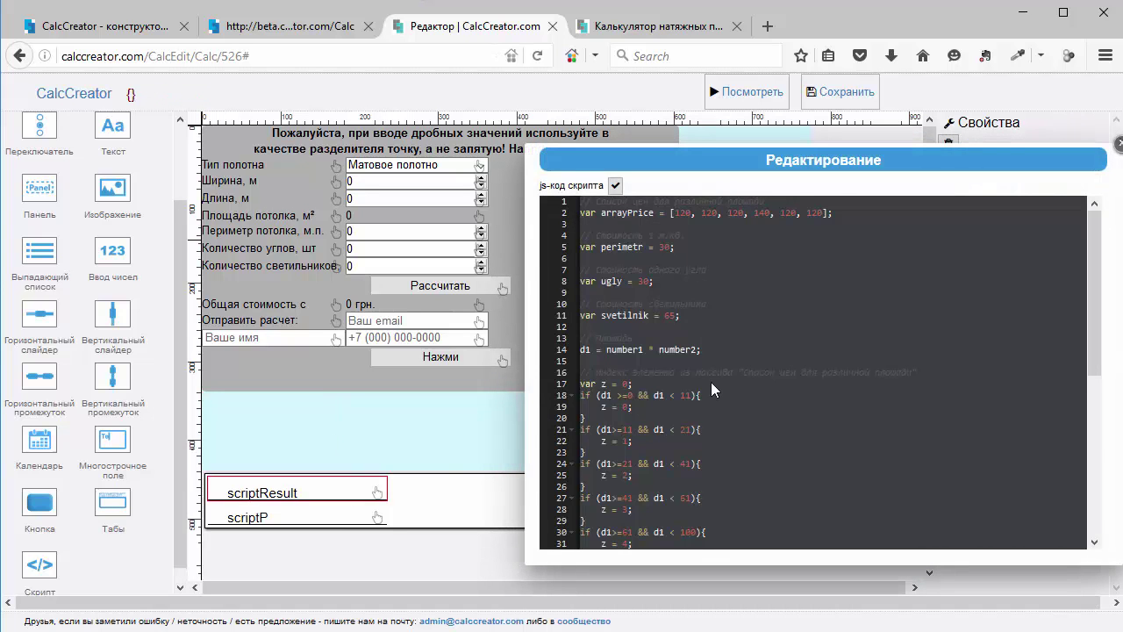
{"action": "scroll", "coordinate": [711, 382], "scroll_direction": "down", "scroll_amount": 9}
{"action": "left_click", "coordinate": [729, 521]}
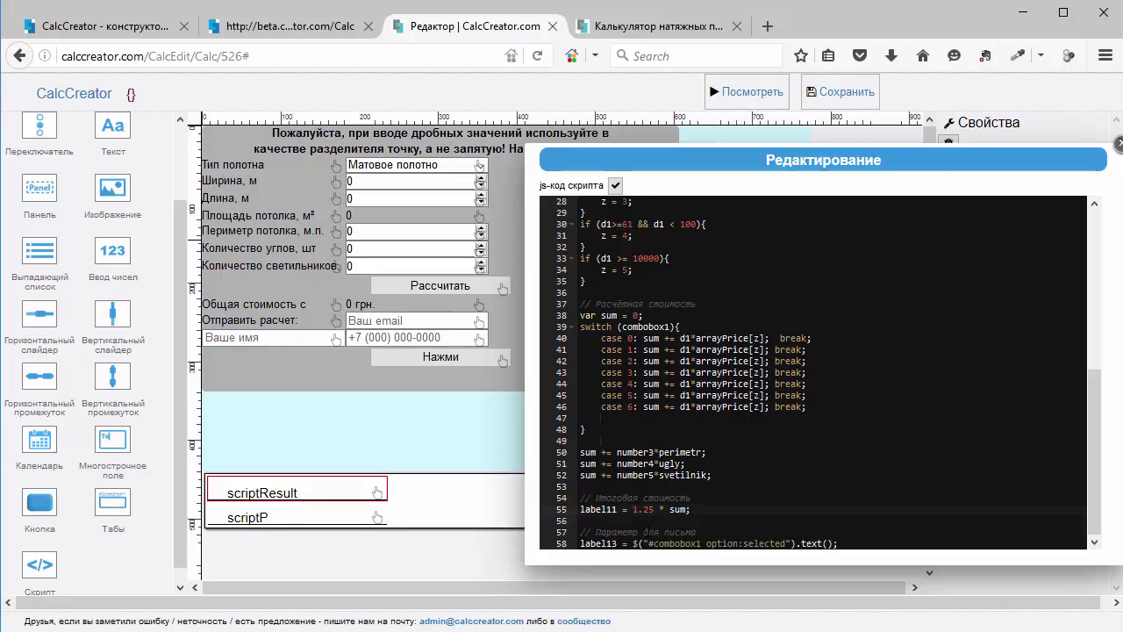
{"action": "type", "text": "("}
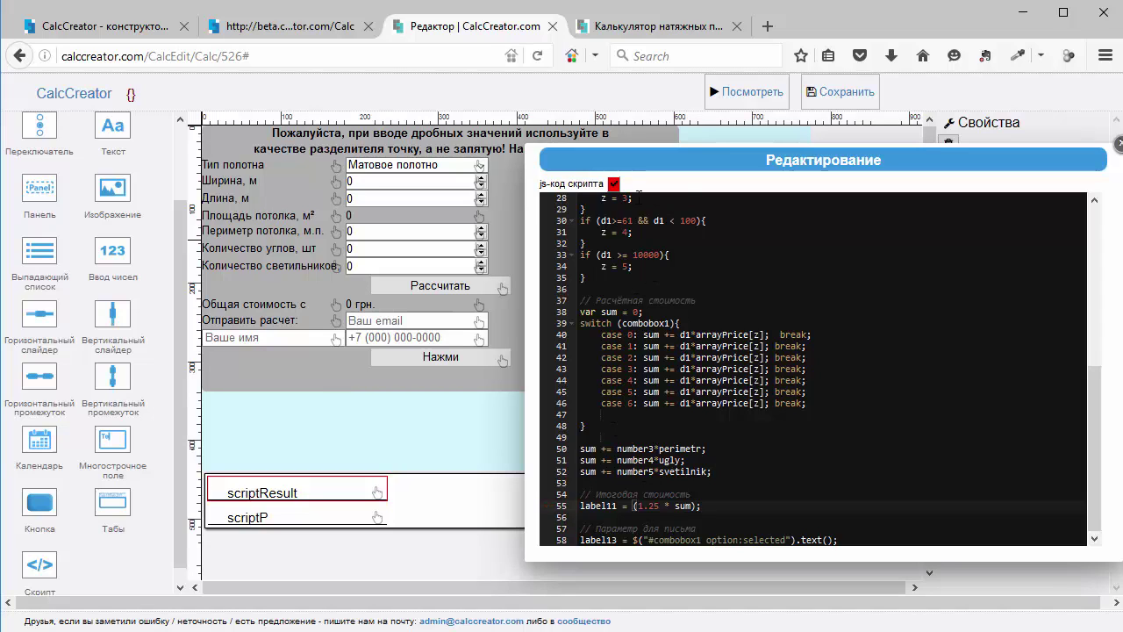
Open the site's examples in a separate tab, choose the Кредитный калькулятор example and open a copy of it in the editor
{"action": "middle_click", "coordinate": [93, 103]}
{"action": "left_click", "coordinate": [625, 26]}
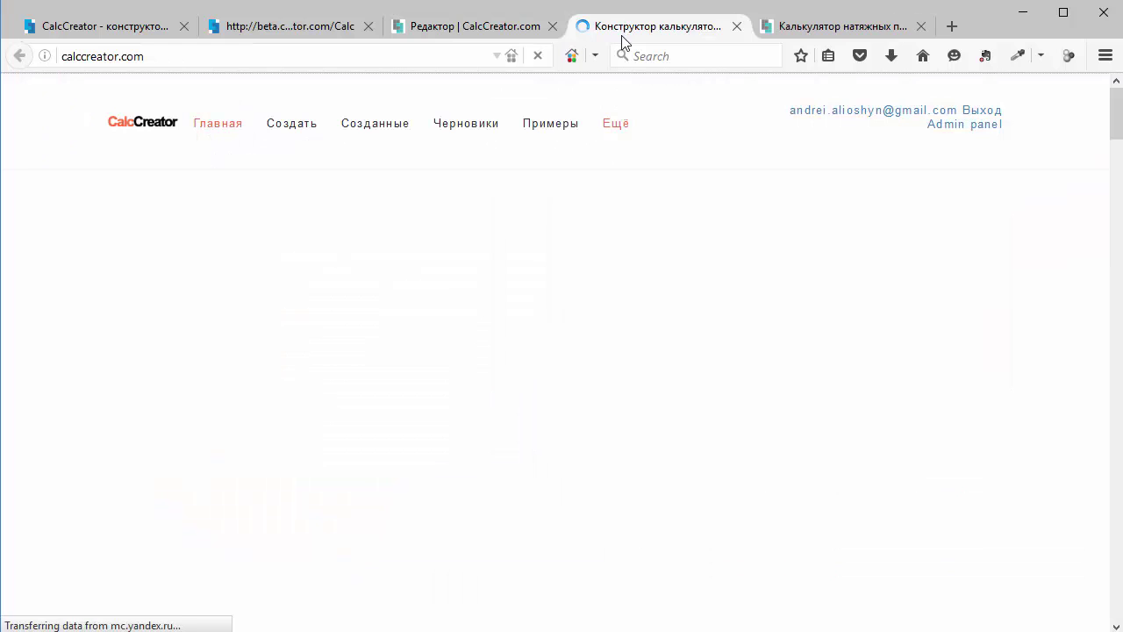
{"action": "left_click", "coordinate": [553, 127]}
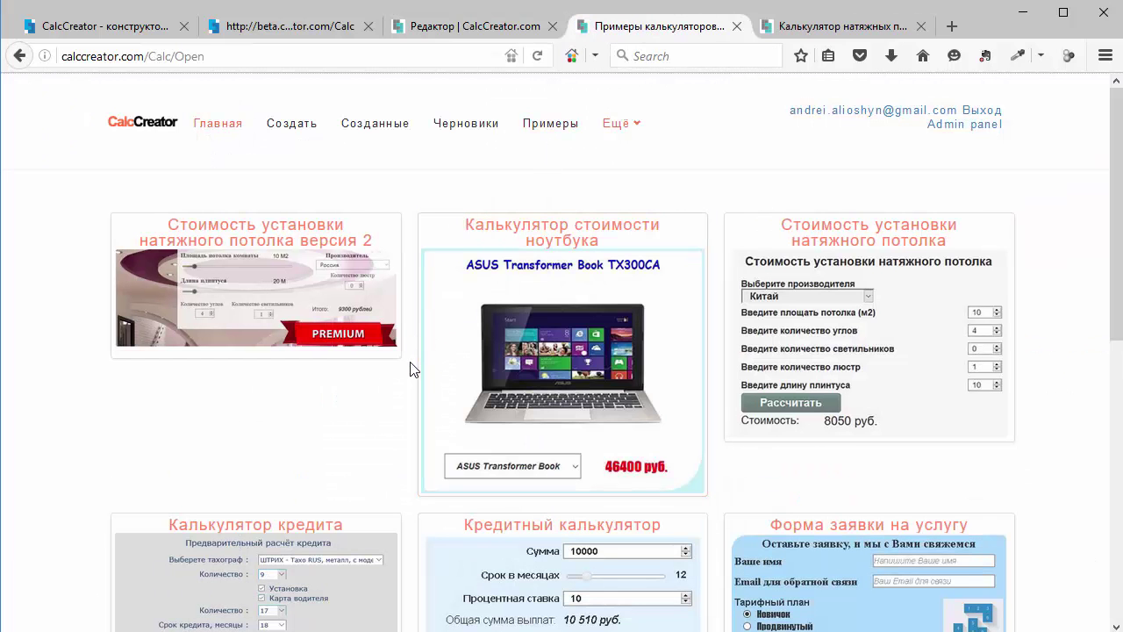
{"action": "scroll", "coordinate": [550, 384], "scroll_direction": "down", "scroll_amount": 3}
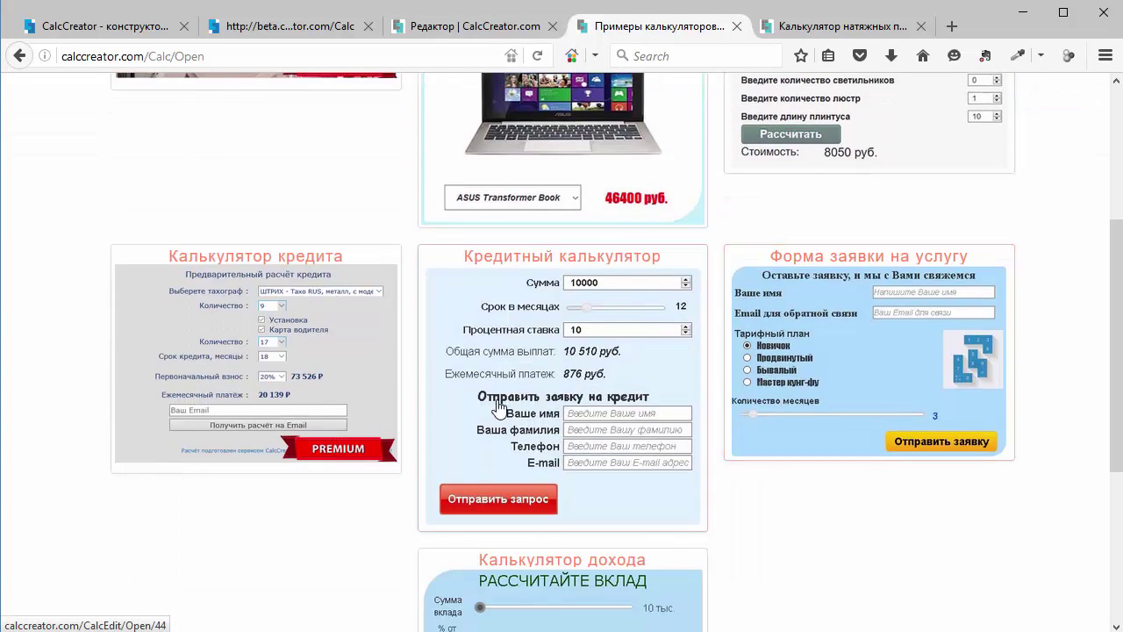
{"action": "left_click", "coordinate": [588, 361]}
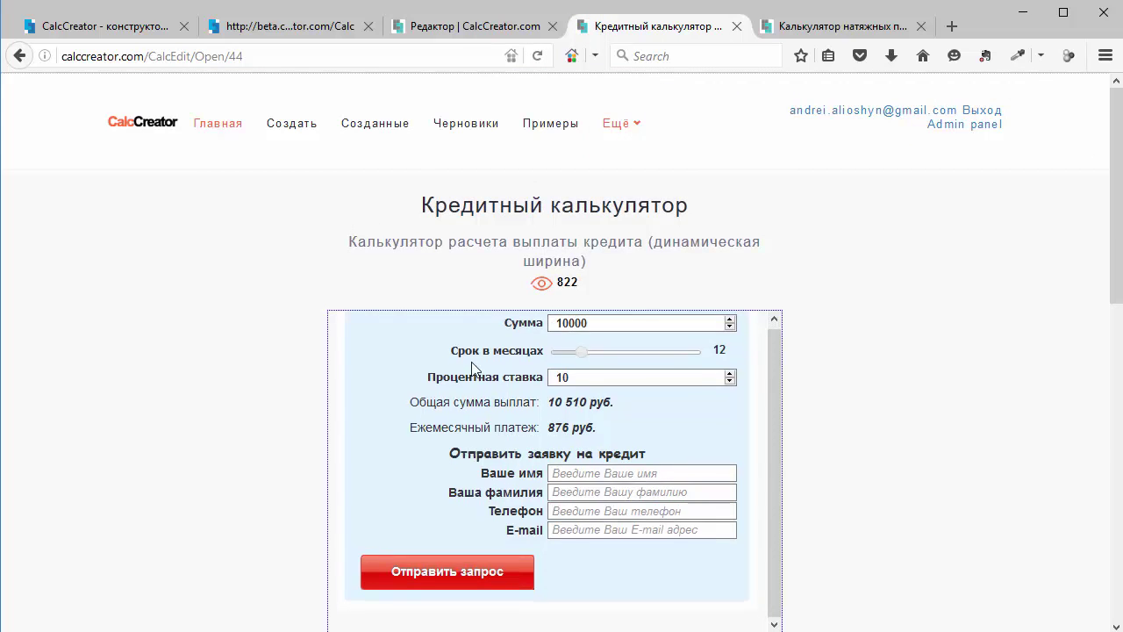
{"action": "scroll", "coordinate": [472, 367], "scroll_direction": "down", "scroll_amount": 4}
{"action": "left_click", "coordinate": [253, 323]}
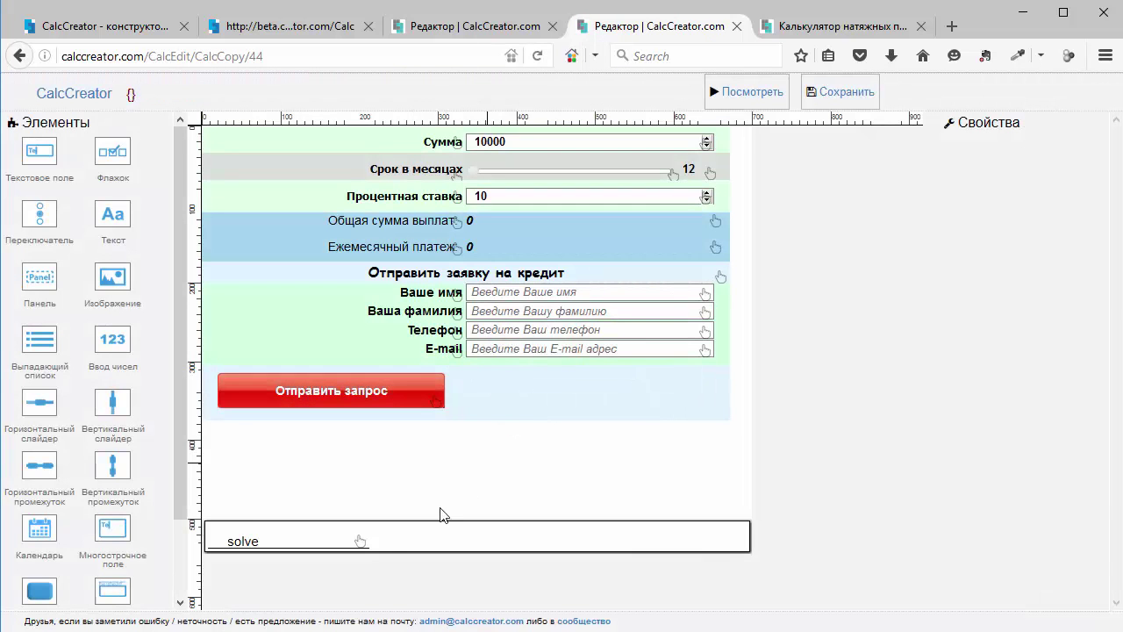
Copy the .toFixed(0).replace(...) number formatting from the txtResult line of the solve script and close the script
{"action": "left_click", "coordinate": [360, 538]}
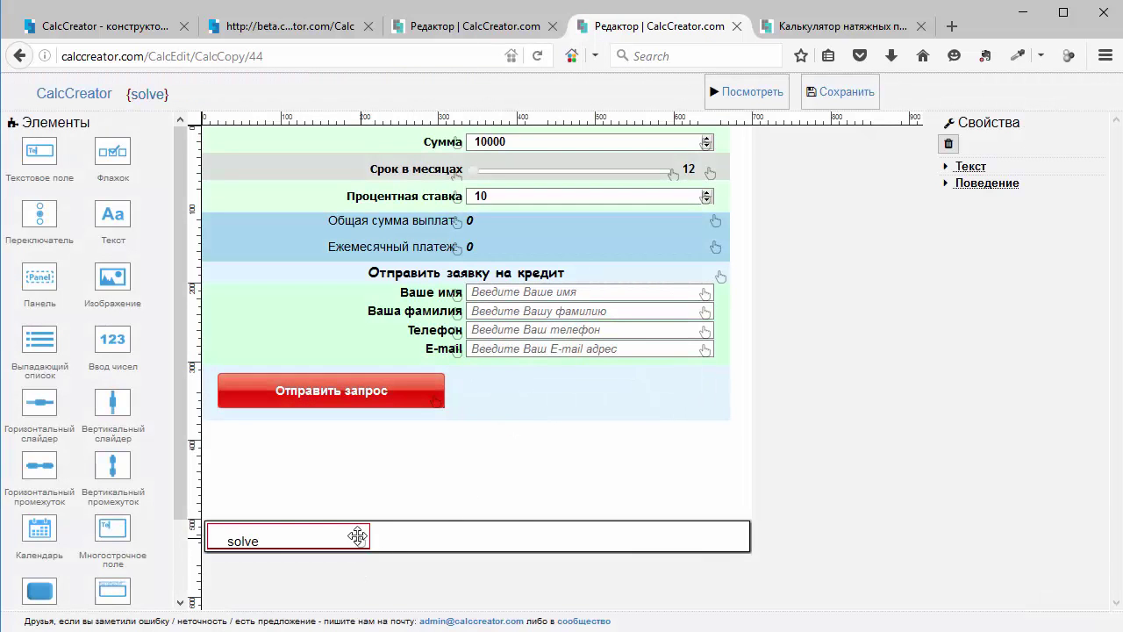
{"action": "left_click", "coordinate": [1014, 186]}
{"action": "left_click", "coordinate": [1030, 242]}
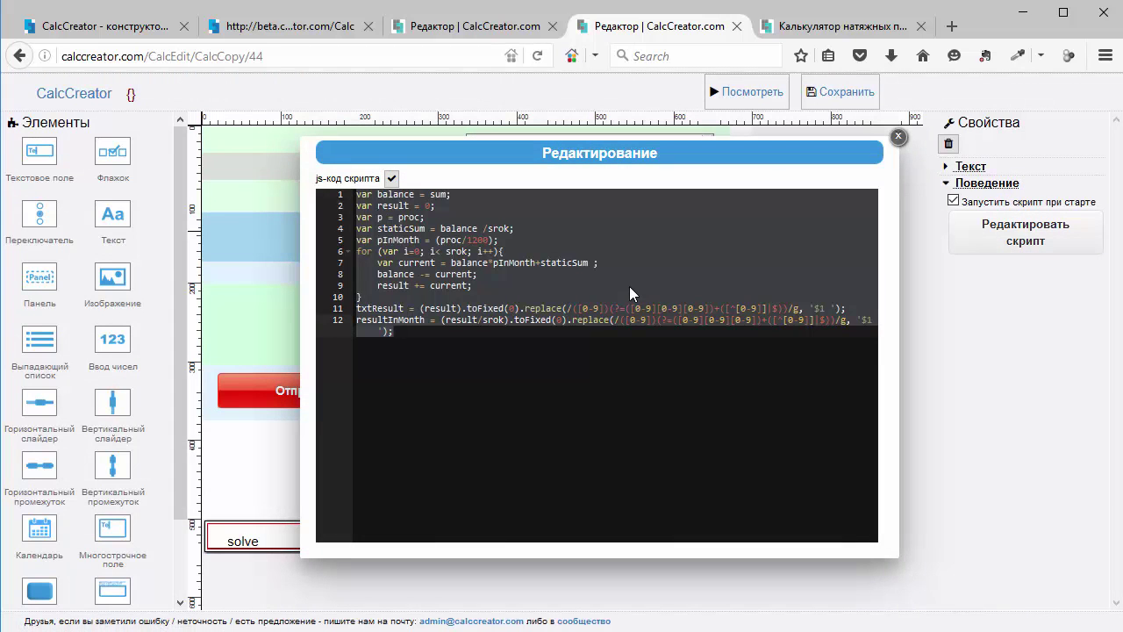
{"action": "left_click", "coordinate": [629, 286]}
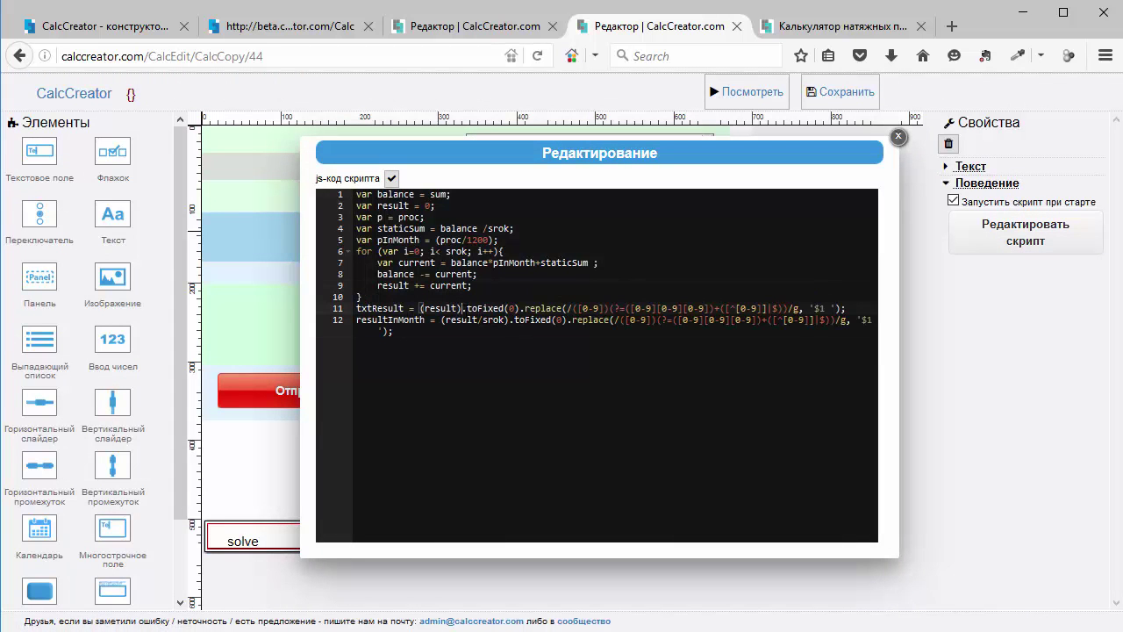
{"action": "left_click_drag", "start_coordinate": [462, 308], "coordinate": [846, 309]}
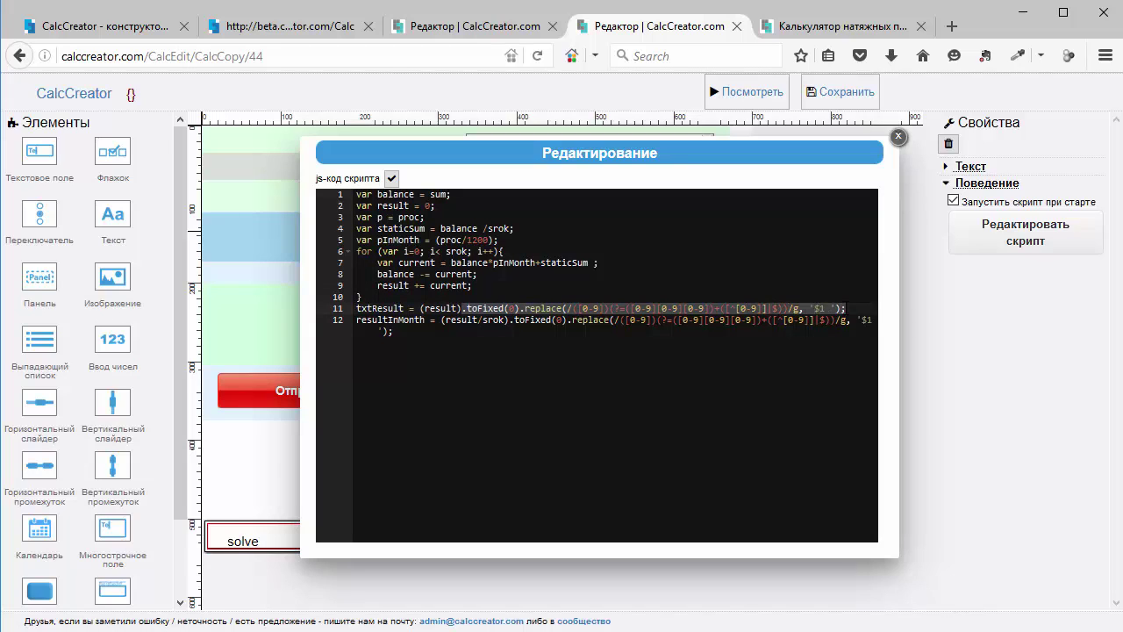
{"action": "left_click", "coordinate": [899, 137]}
In the ceiling calculator's scriptResult, append .toFixed(0).replace(/([0-9])(?=([0-9][0-9][0-9])+([^0-9]|$))/g, '$1 ') to the label11 expression, keeping a single semicolon
{"action": "left_click", "coordinate": [485, 28]}
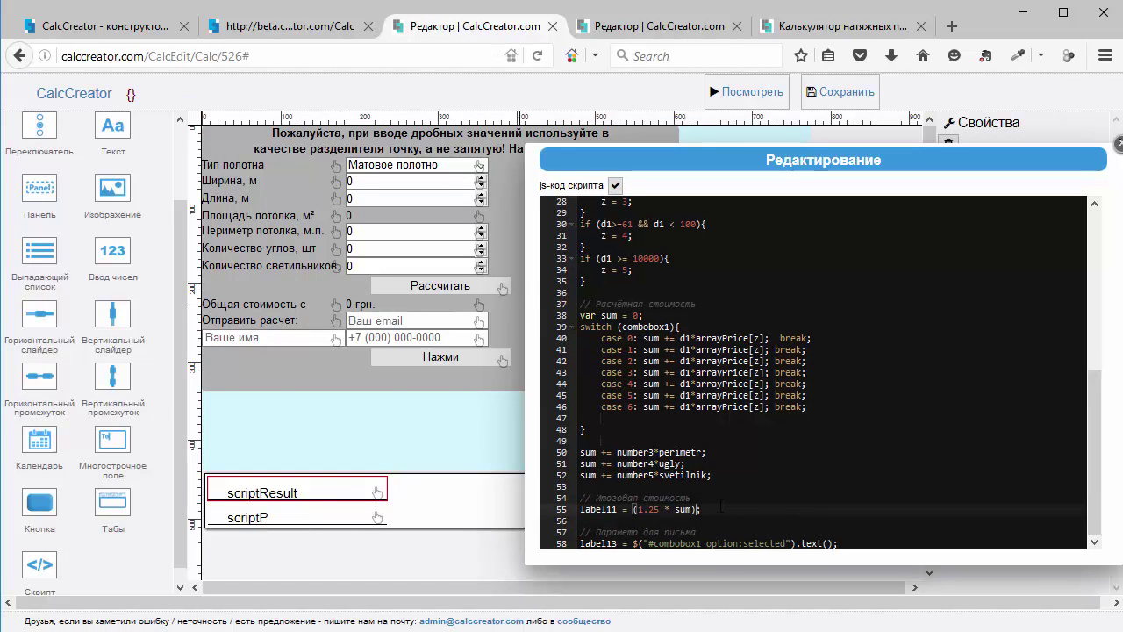
{"action": "type", "text": ".toFixed(0).replace(/([0-9])(?=([0-9][0-9][0-9])+([^0-9]|$))/g, '$1 ')"}
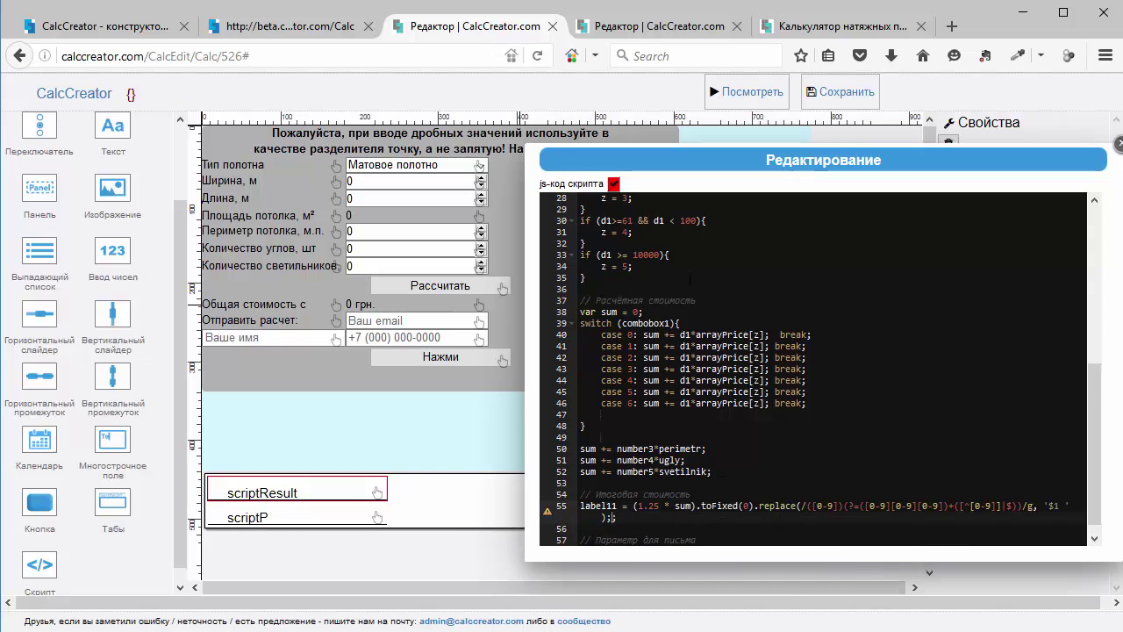
{"action": "key", "text": "BackSpace"}
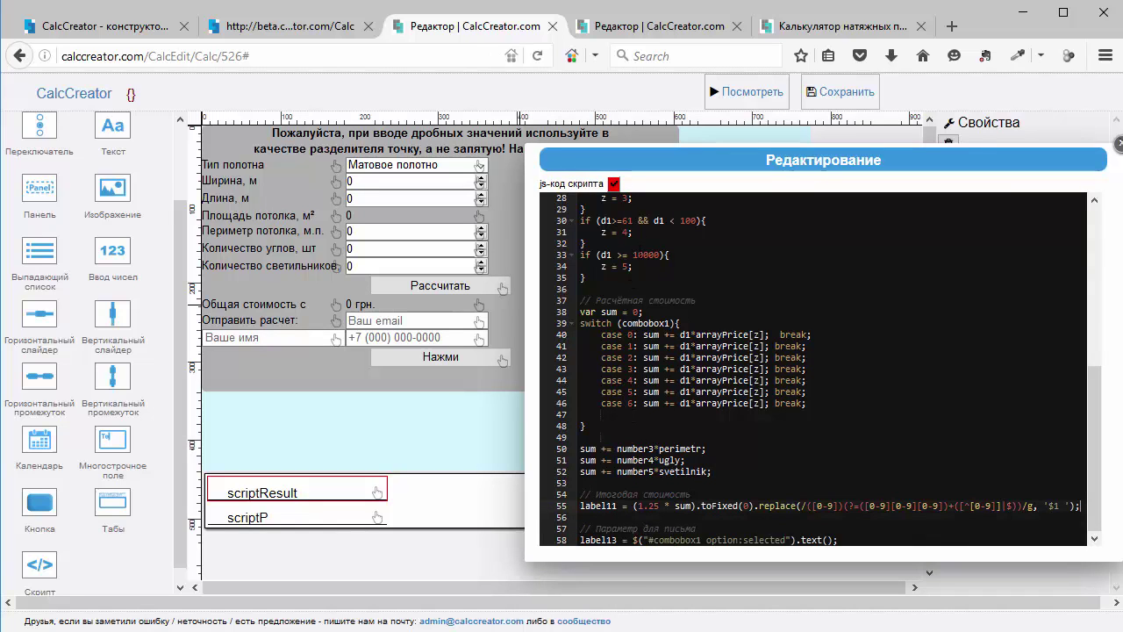
Preview the updated ceiling calculator, then discard the credit calculator copy and close the old preview
{"action": "left_click", "coordinate": [1119, 143]}
{"action": "left_click", "coordinate": [745, 92]}
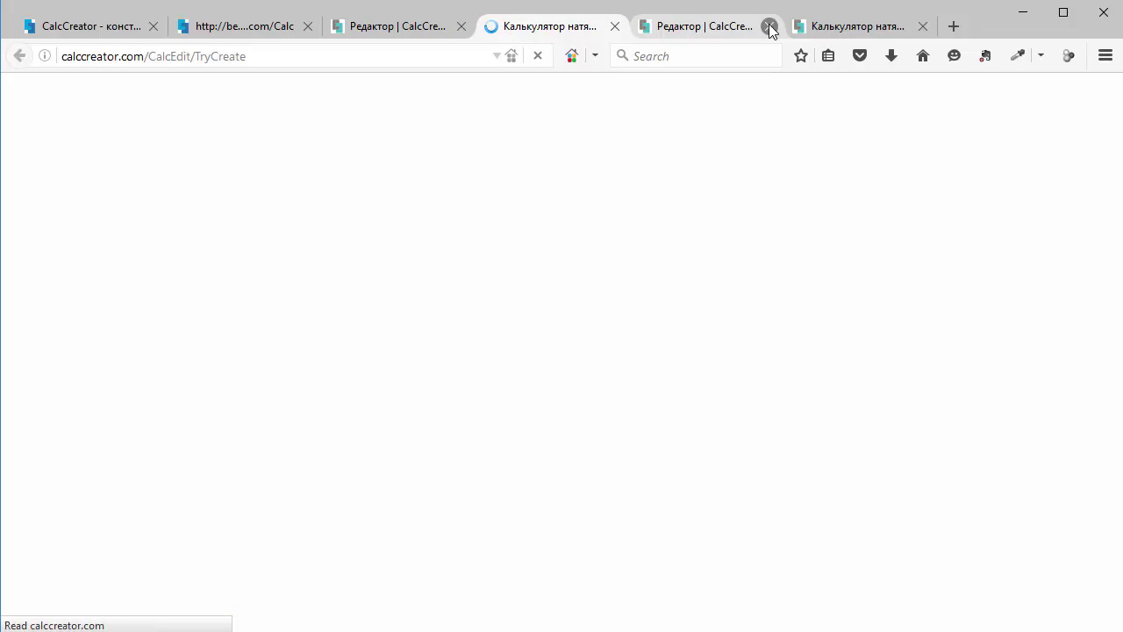
{"action": "left_click", "coordinate": [770, 27]}
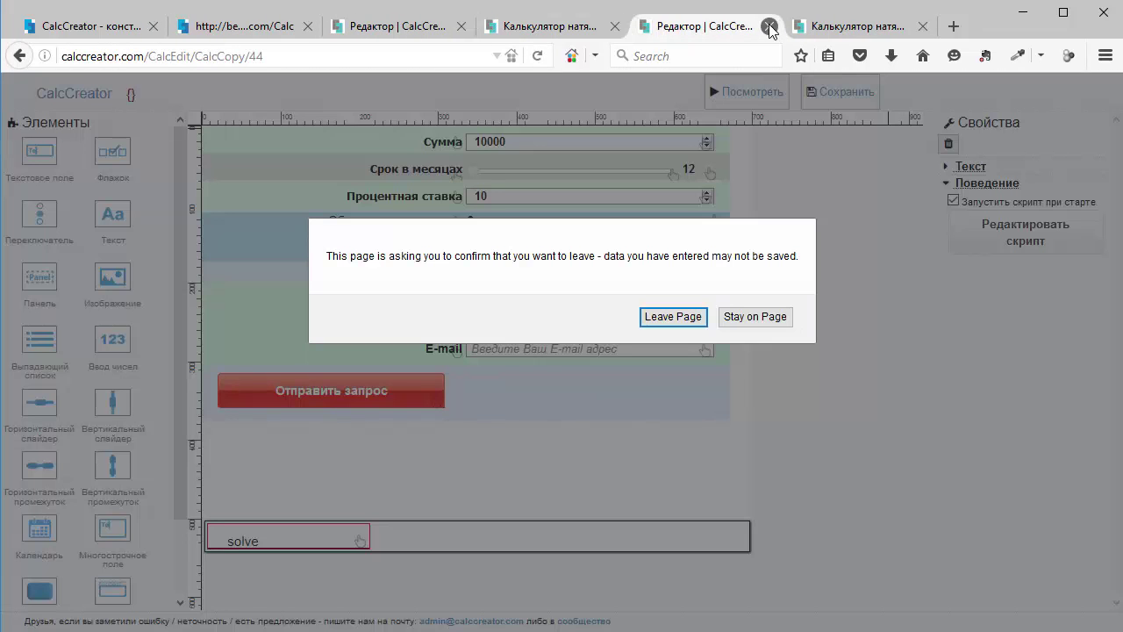
{"action": "left_click", "coordinate": [674, 321]}
{"action": "left_click", "coordinate": [921, 27]}
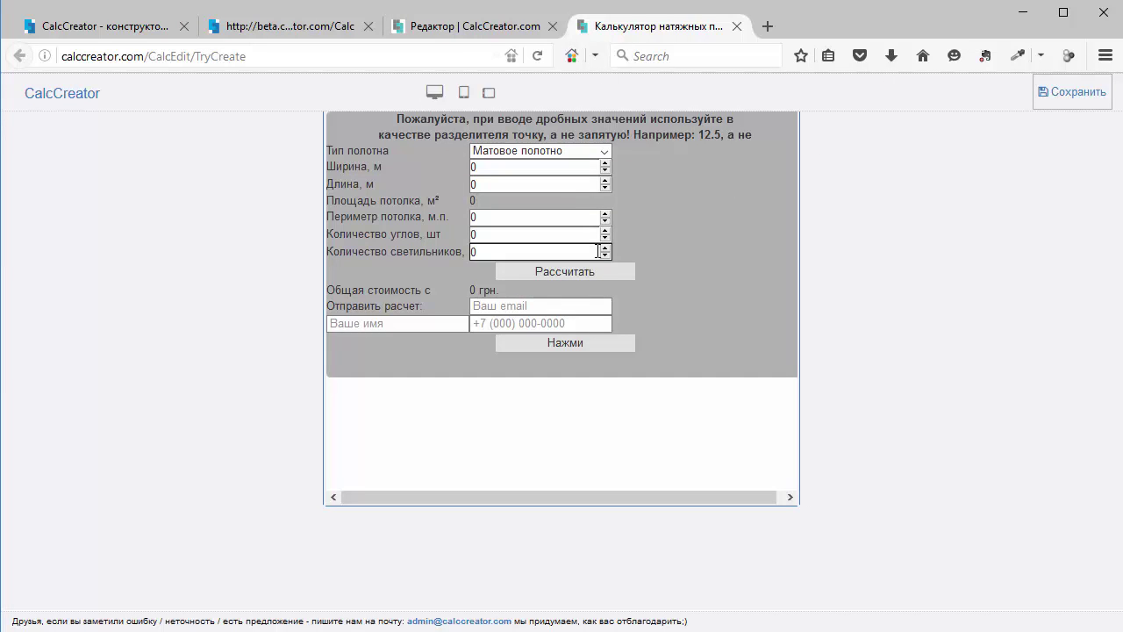
Set the width to 3 and the length to 2 in the new preview
{"action": "left_click", "coordinate": [605, 163]}
{"action": "left_click", "coordinate": [605, 162]}
{"action": "left_click", "coordinate": [606, 163]}
{"action": "left_click", "coordinate": [604, 180]}
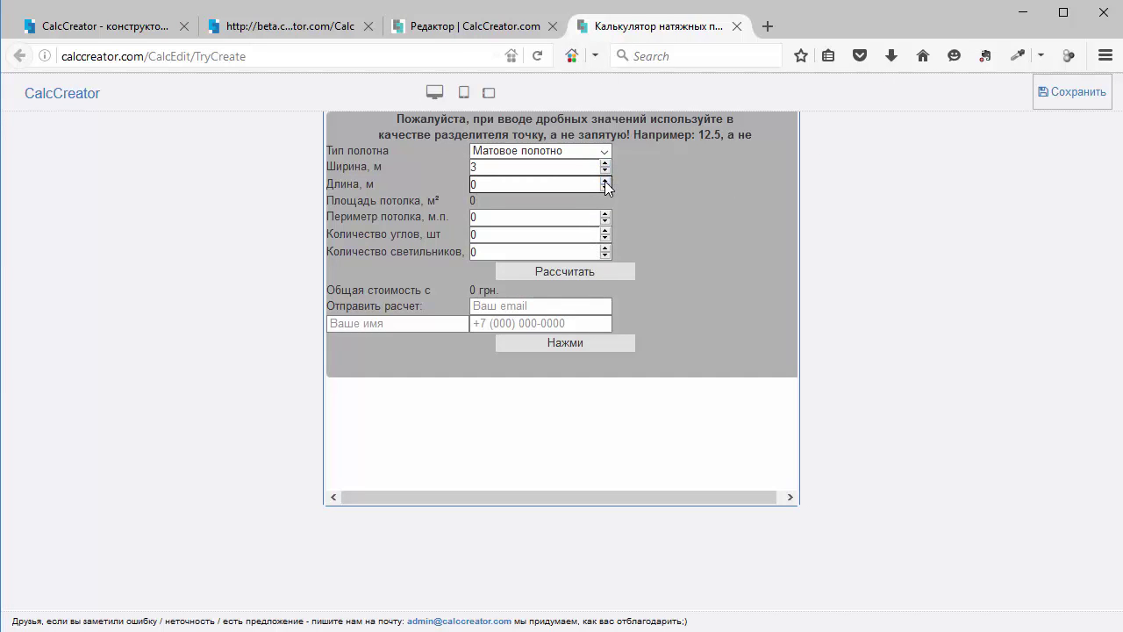
{"action": "left_click", "coordinate": [605, 180]}
{"action": "left_click", "coordinate": [604, 181]}
Set the perimeter, corner count and lamp count to 1 and calculate the cost to check its number formatting
{"action": "left_click", "coordinate": [604, 215]}
{"action": "left_click", "coordinate": [605, 216]}
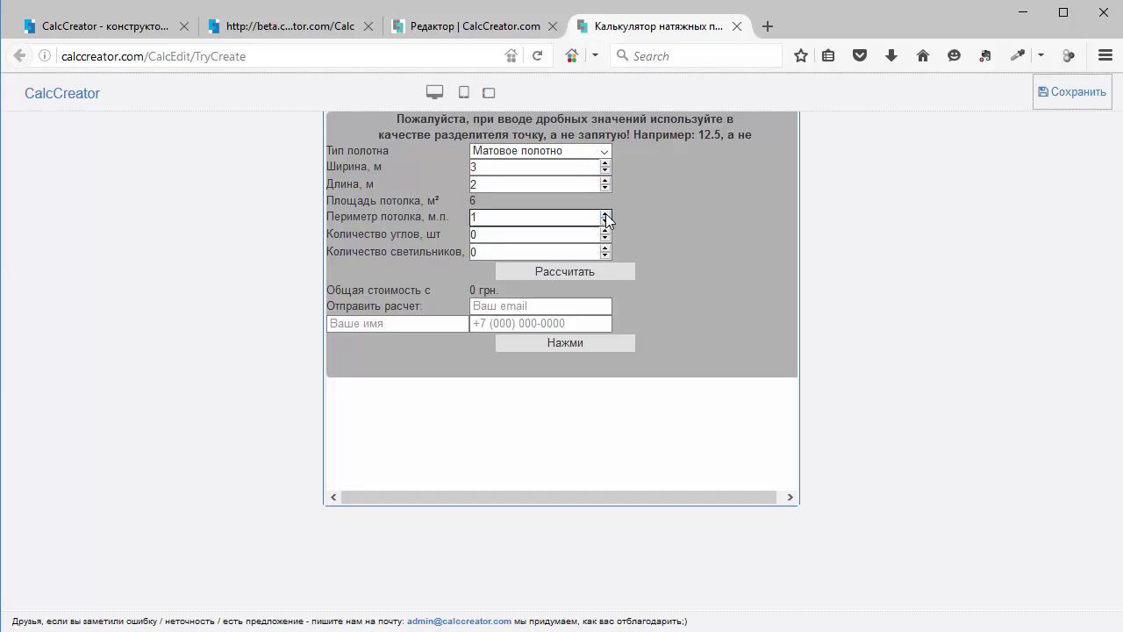
{"action": "left_click", "coordinate": [605, 235]}
{"action": "left_click", "coordinate": [605, 249]}
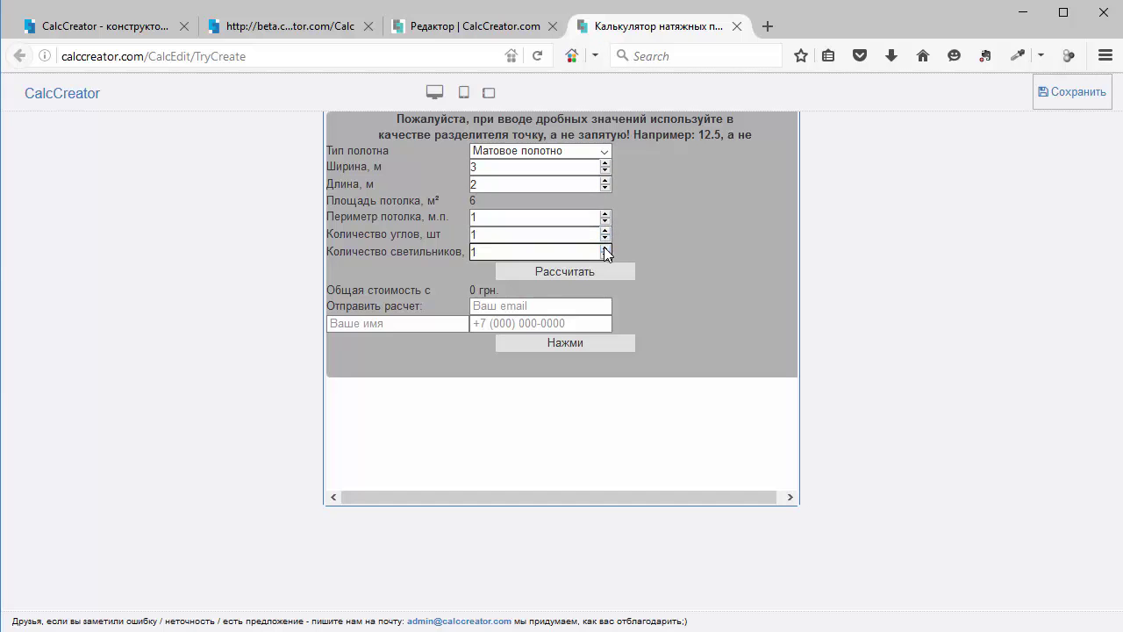
{"action": "left_click", "coordinate": [579, 276]}
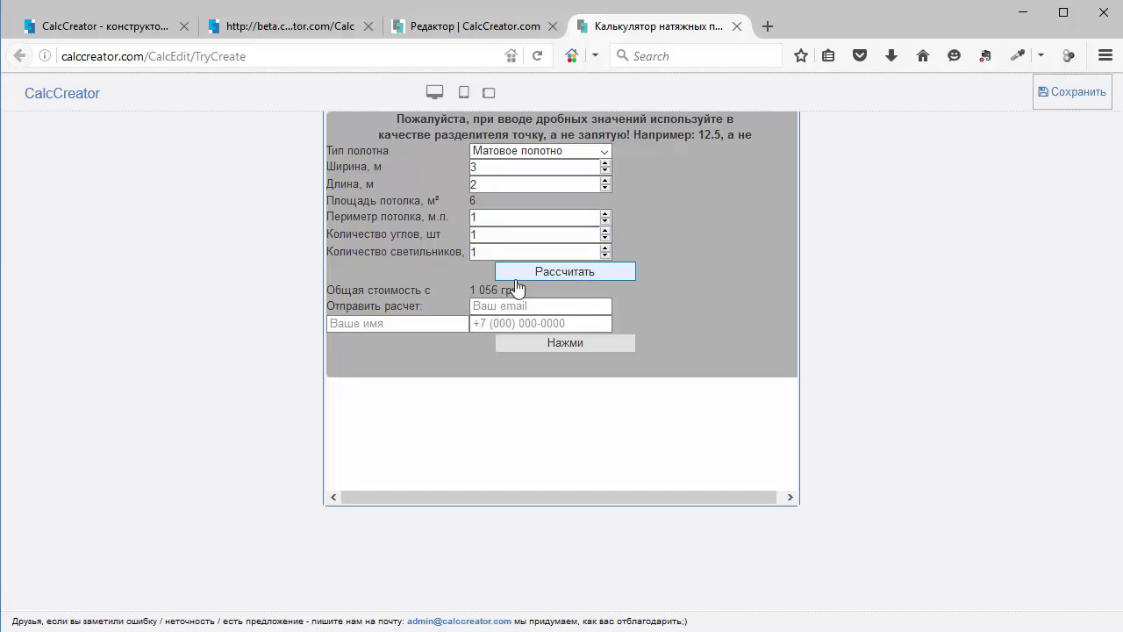
Set the perimeter, corner count and lamp count to 100 in the preview
{"action": "left_click", "coordinate": [581, 216]}
{"action": "type", "text": "00"}
{"action": "left_click", "coordinate": [549, 236]}
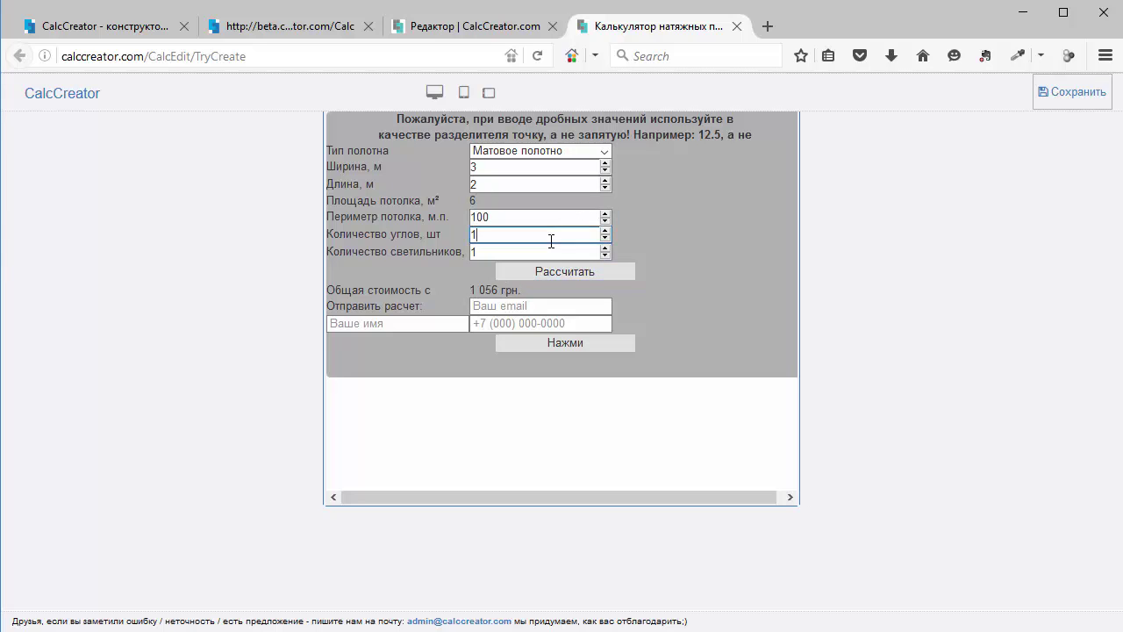
{"action": "type", "text": "00"}
{"action": "left_click", "coordinate": [548, 252]}
{"action": "type", "text": "000"}
Set the width to 300 and the length to 200, and recalculate the total cost
{"action": "left_click", "coordinate": [533, 168]}
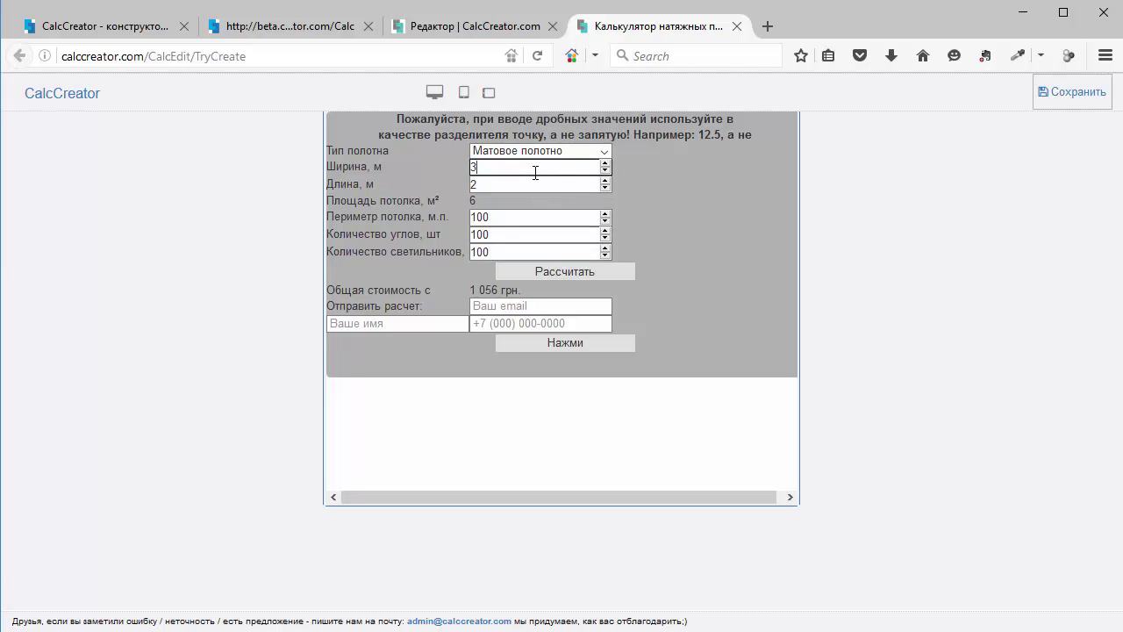
{"action": "type", "text": "00"}
{"action": "left_click", "coordinate": [532, 185]}
{"action": "type", "text": "00"}
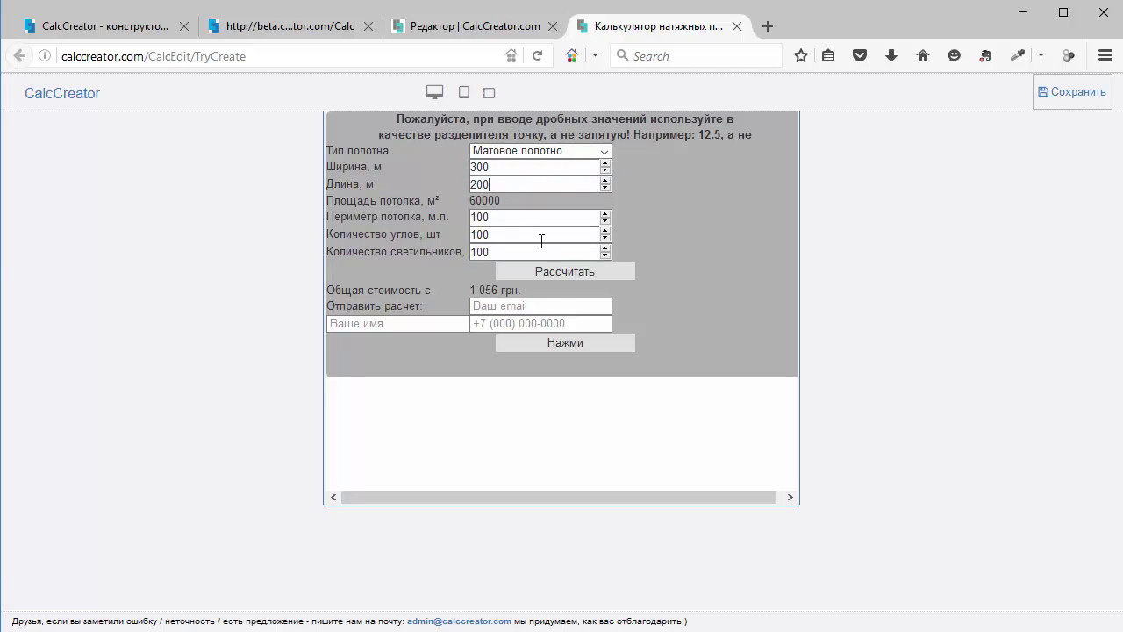
{"action": "left_click", "coordinate": [593, 274]}
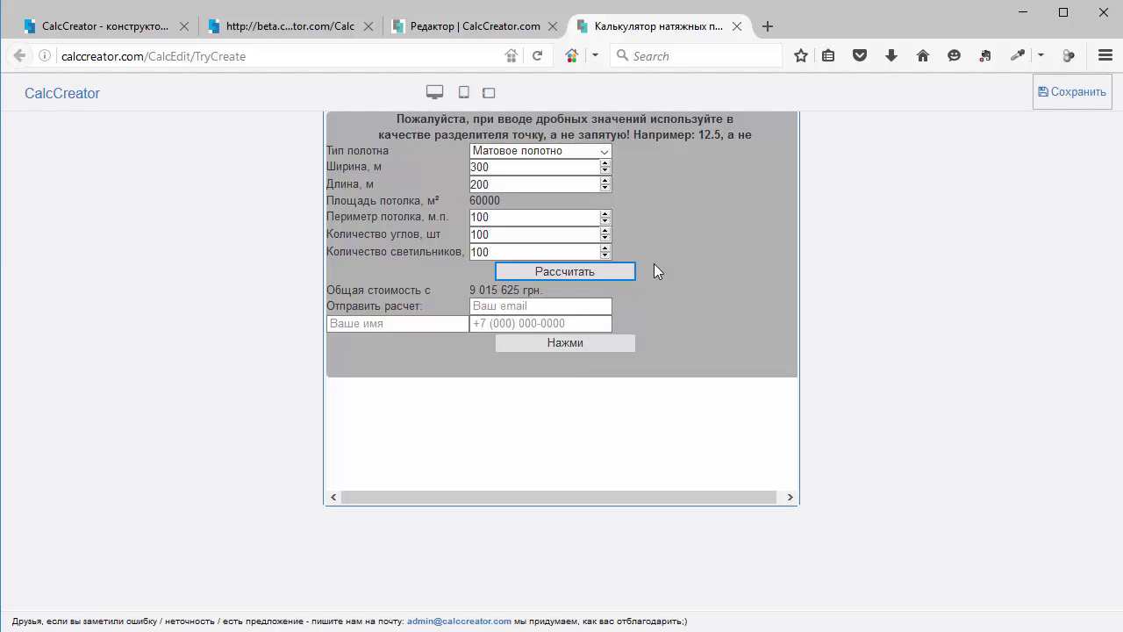
Save the previewed ceiling calculator
{"action": "left_click", "coordinate": [1077, 99]}
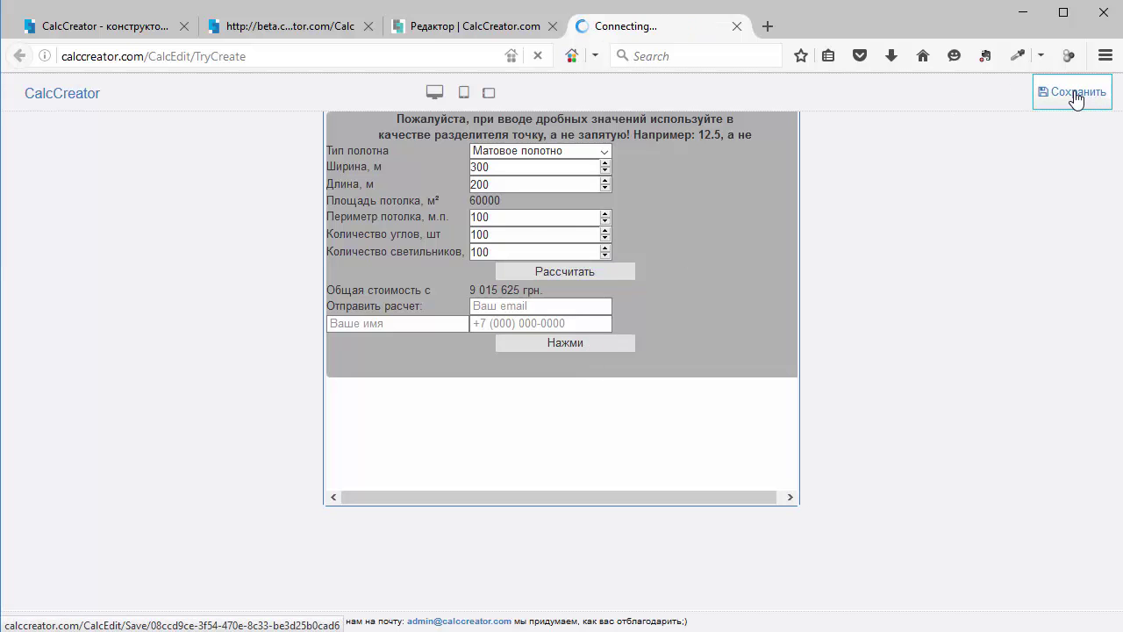